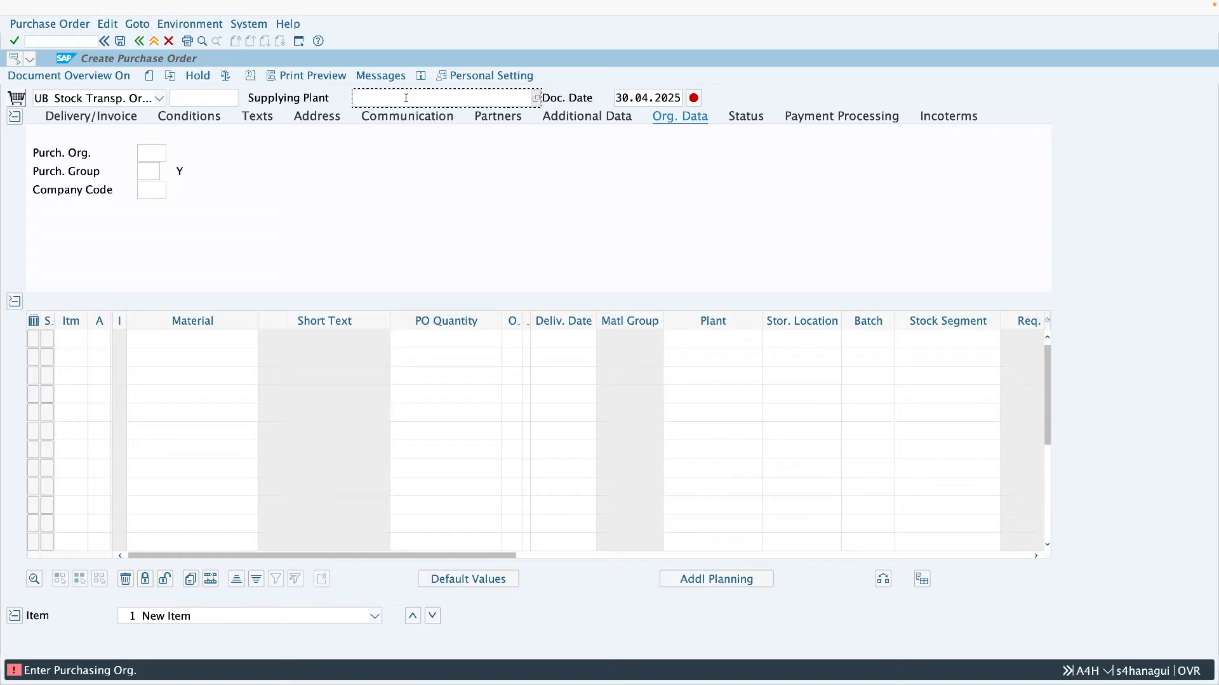
- Fill the stock transport order header with supplying plant Z286, purchasing organization Z001, purchasing group 001 and company code 2806
text(Z286)
key(Return)
click(151, 154)
text(Z001)
click(148, 170)
text(001)
click(151, 189)
text(280)
click(154, 207)
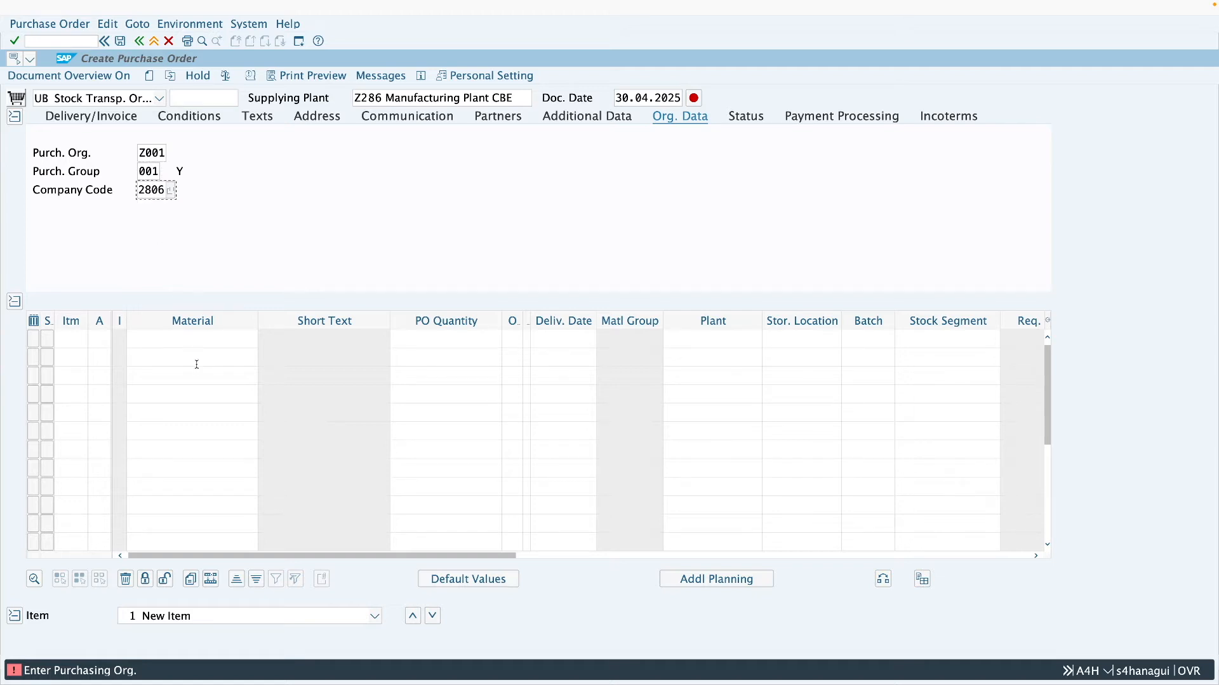
- Enter an order item for material 144 with receiving plant Z287 and a PO quantity of 5
click(194, 345)
text(144)
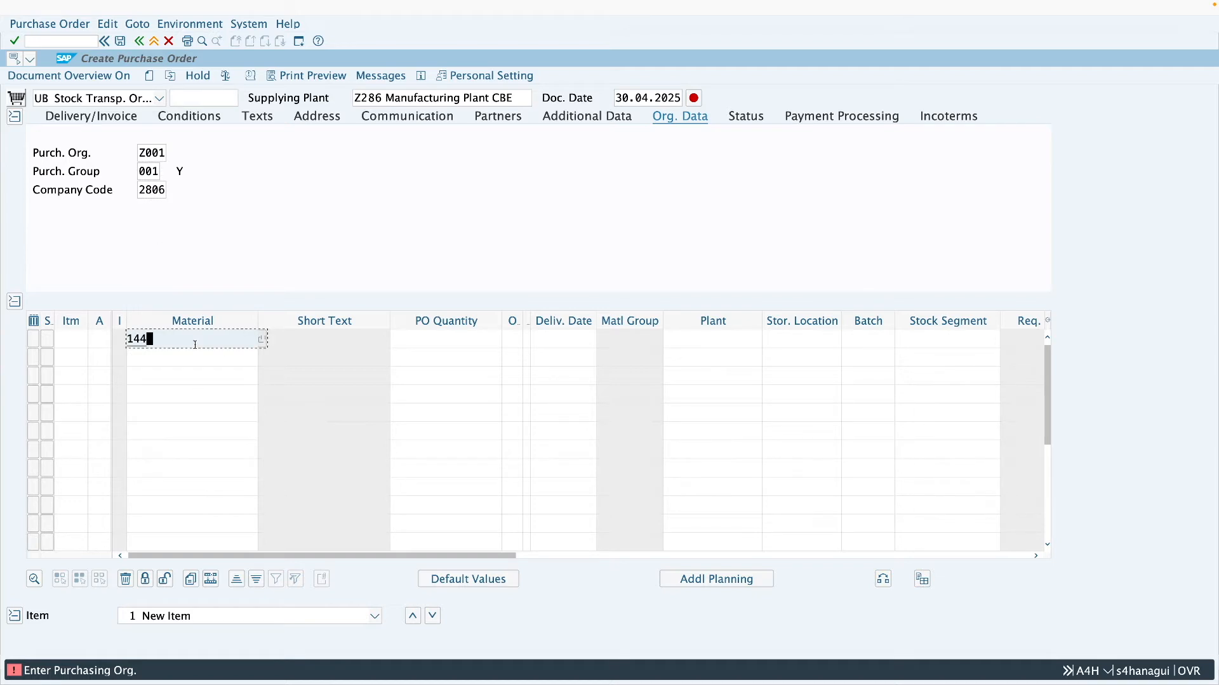
click(705, 342)
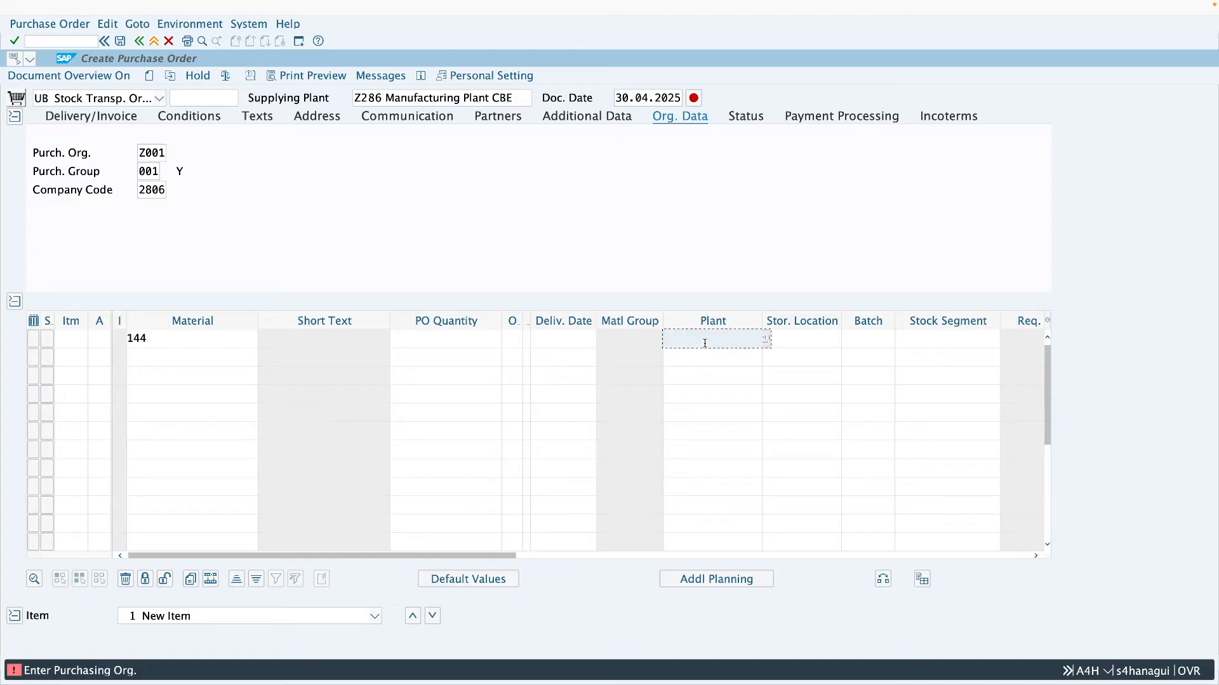
text(z2)
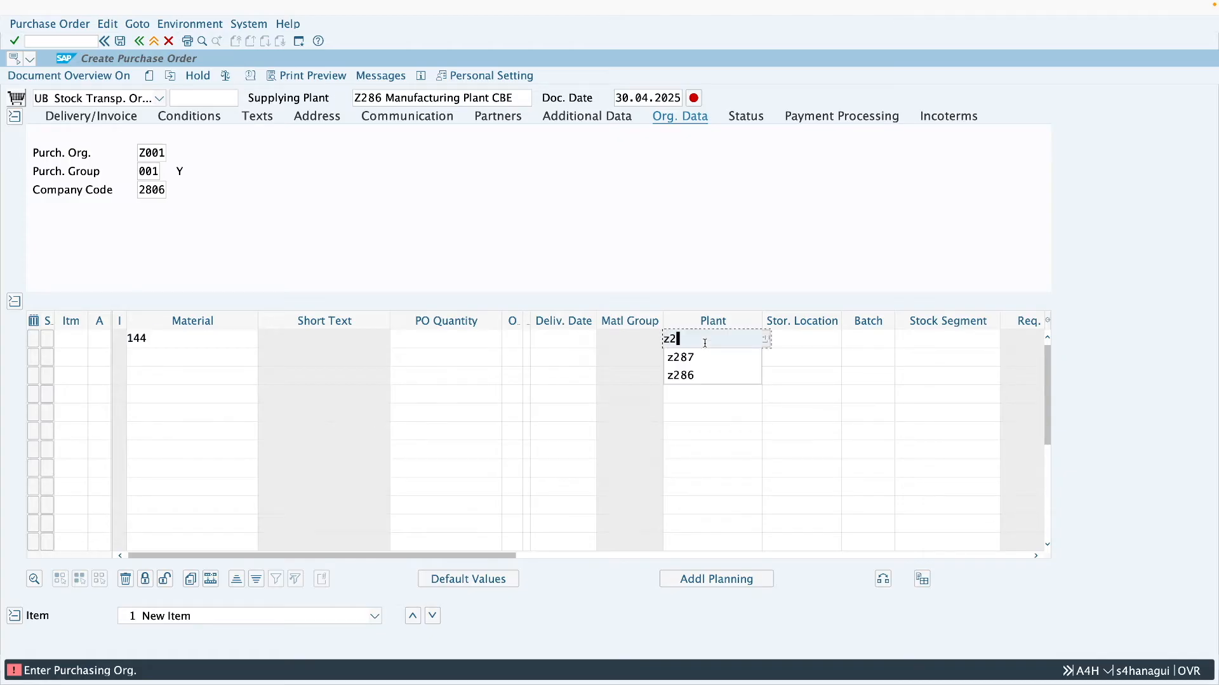
text(87)
click(427, 343)
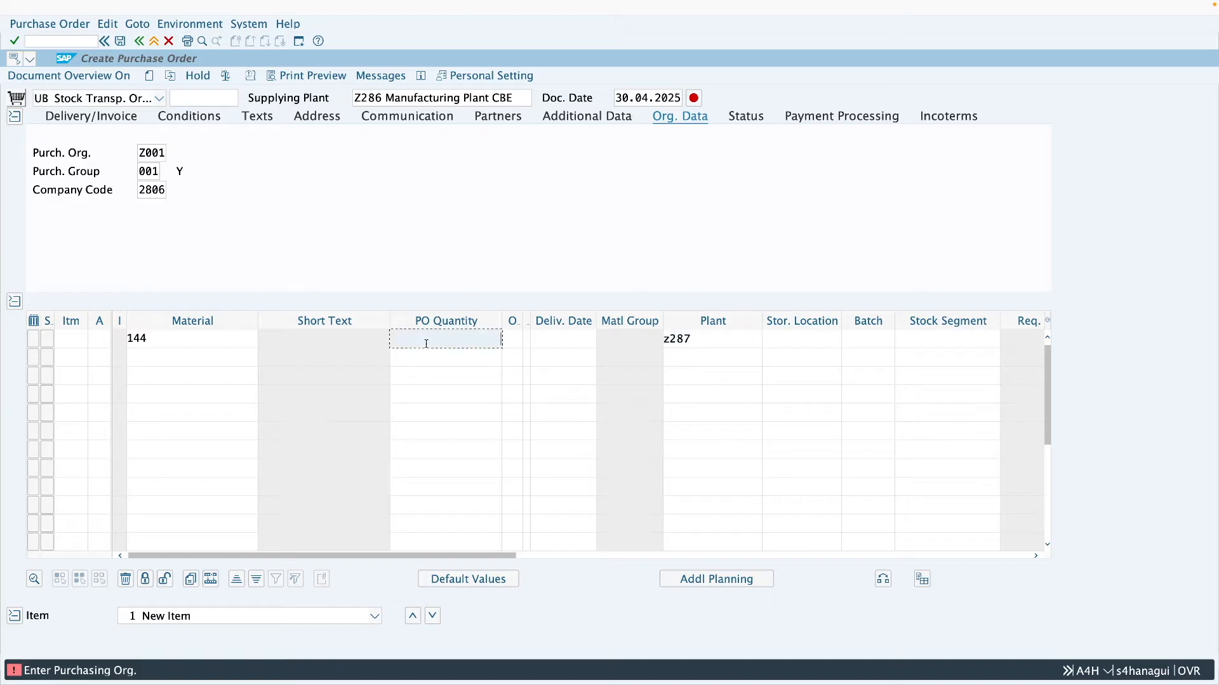
text(5)
key(Return)
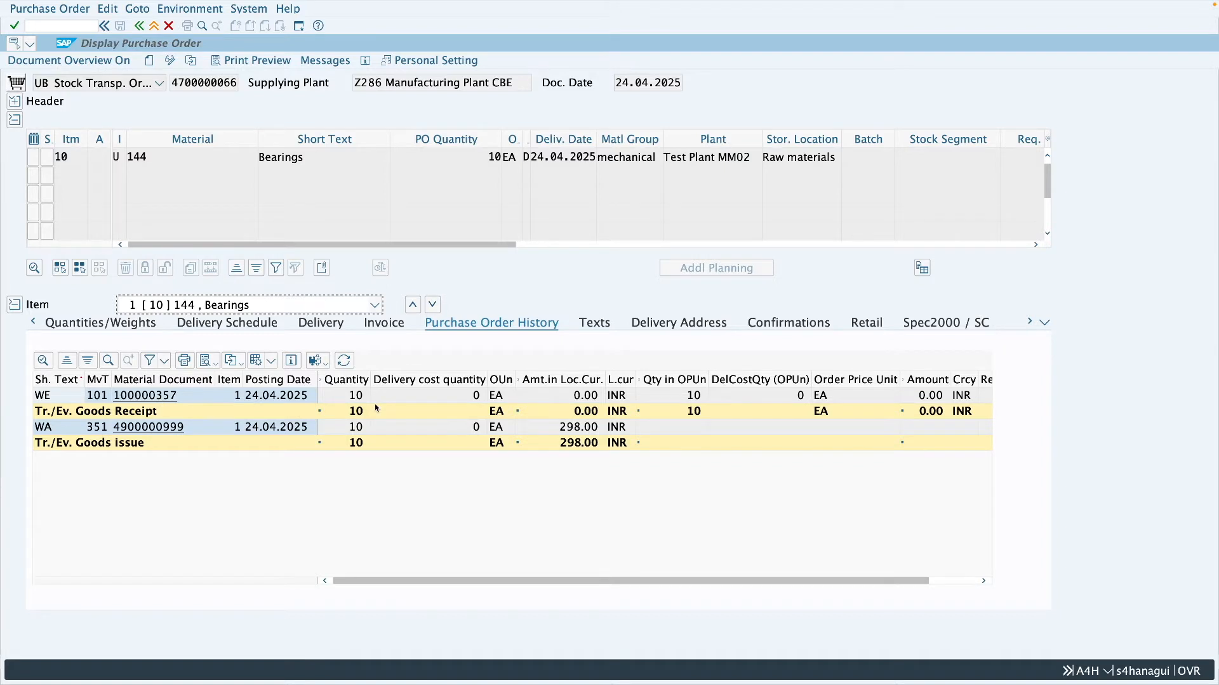
- Display the Purchase Order History of the Bearings item in the earlier stock transport order dated 24.04.2025
click(1044, 322)
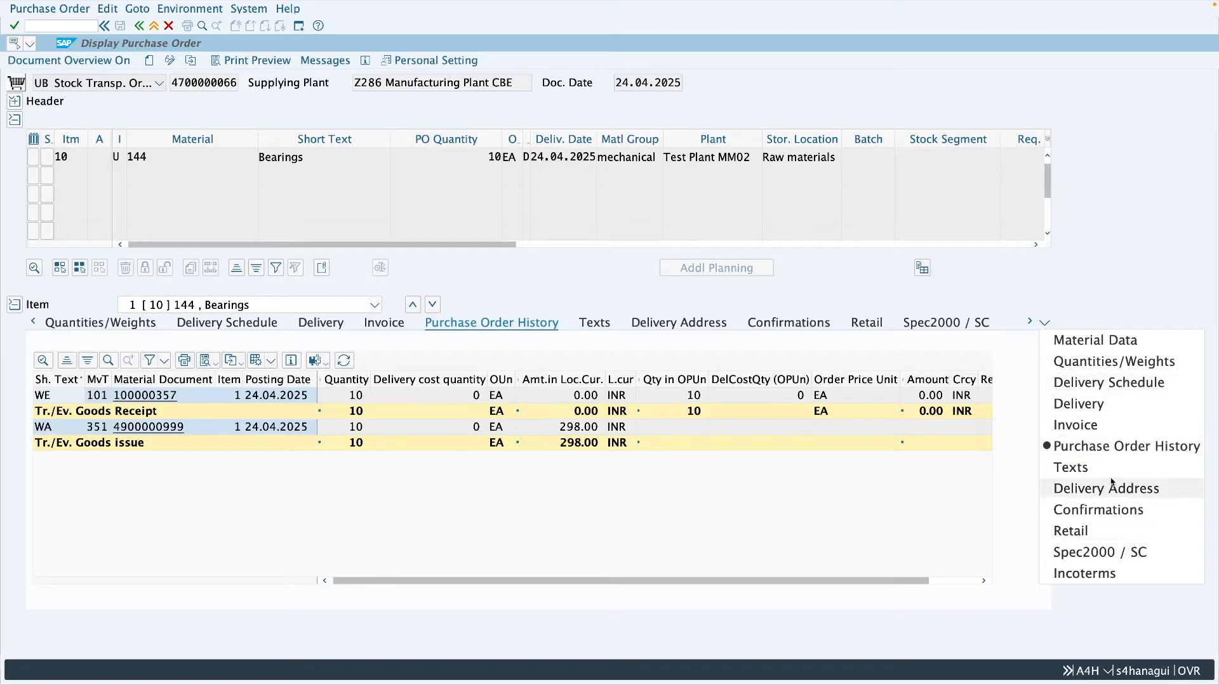
click(1087, 449)
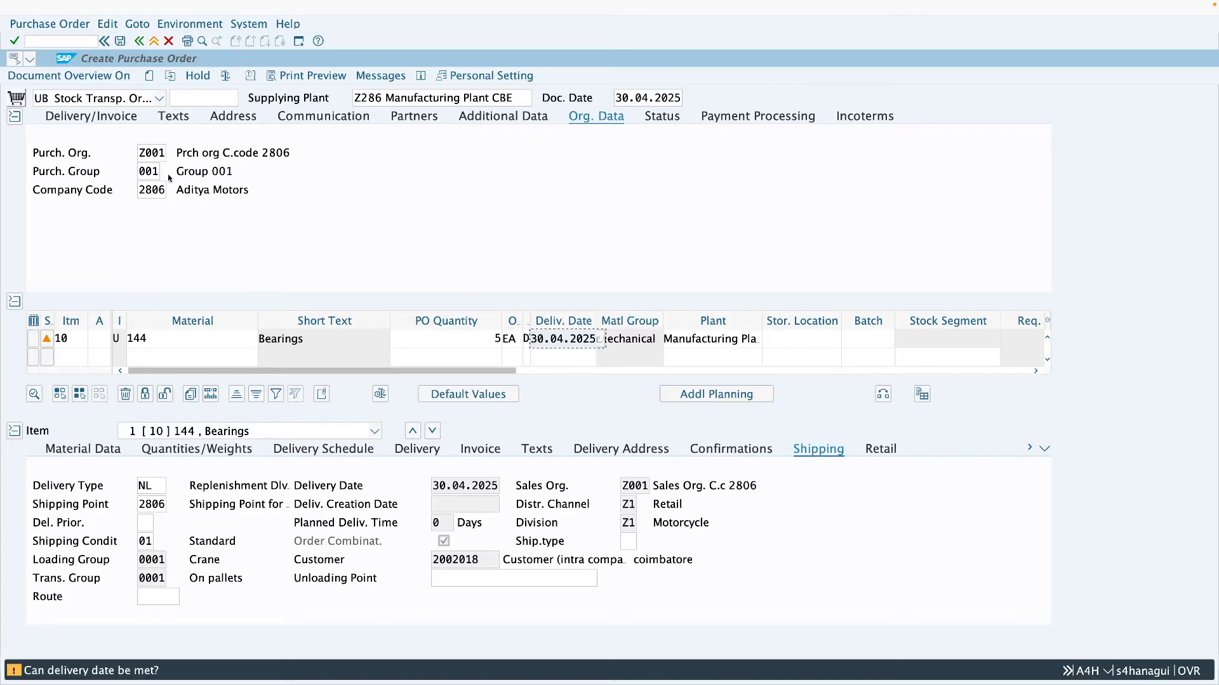
- Save the new stock transport order, select its number in the message details, and return to the SAP Easy Access screen
click(120, 43)
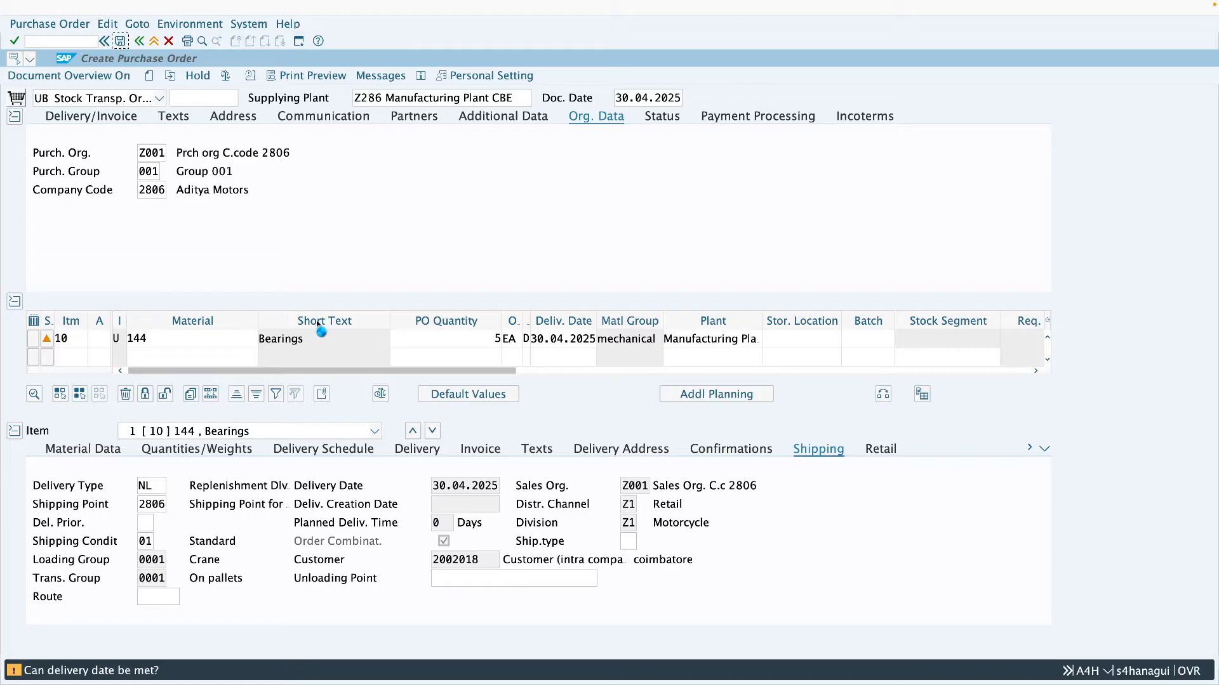
click(264, 220)
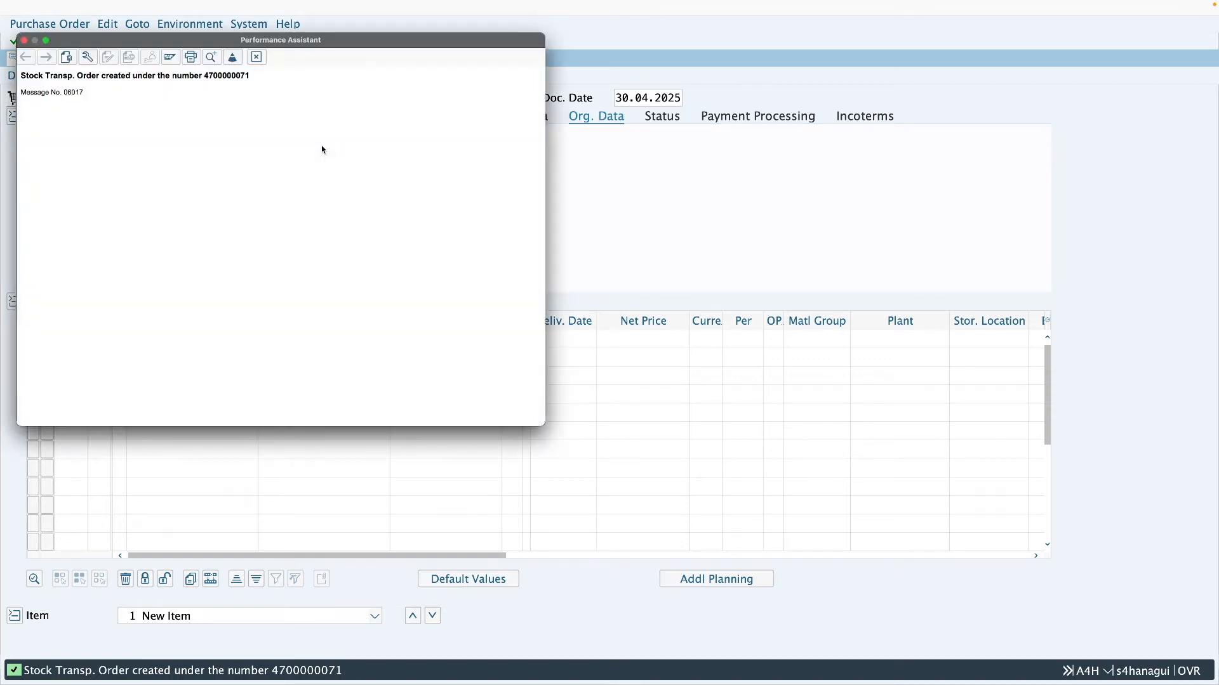
click(229, 77)
double_click(229, 77)
key(ctrl+c)
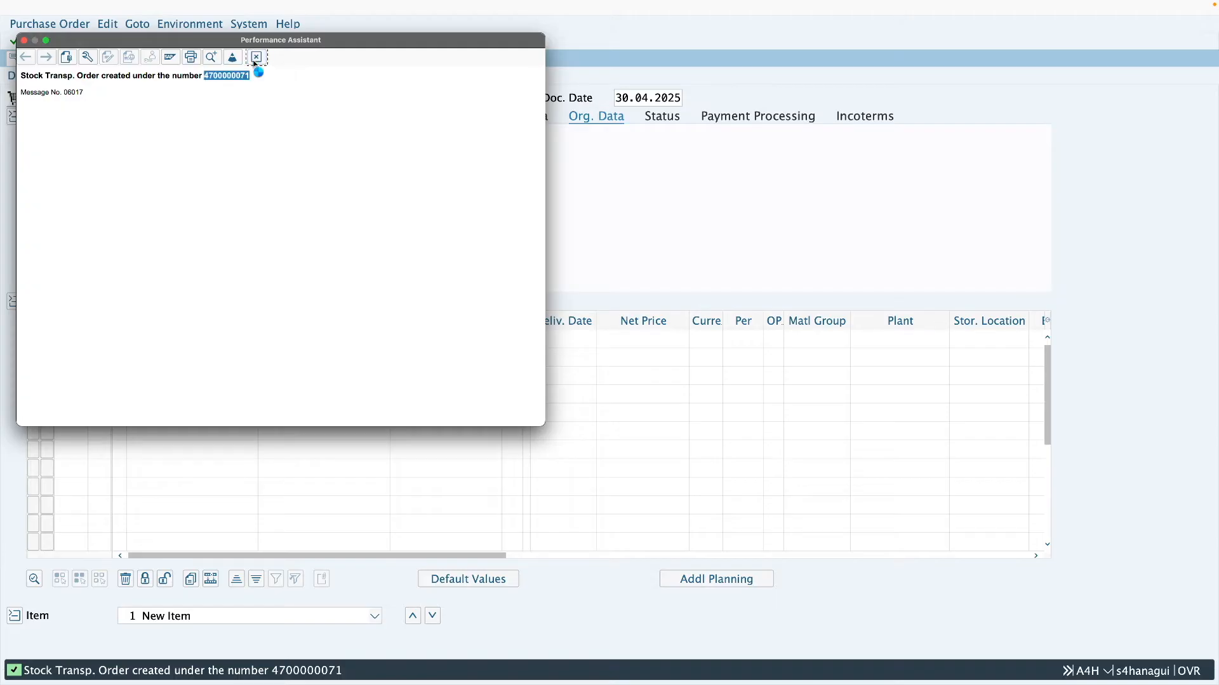
click(257, 56)
click(153, 41)
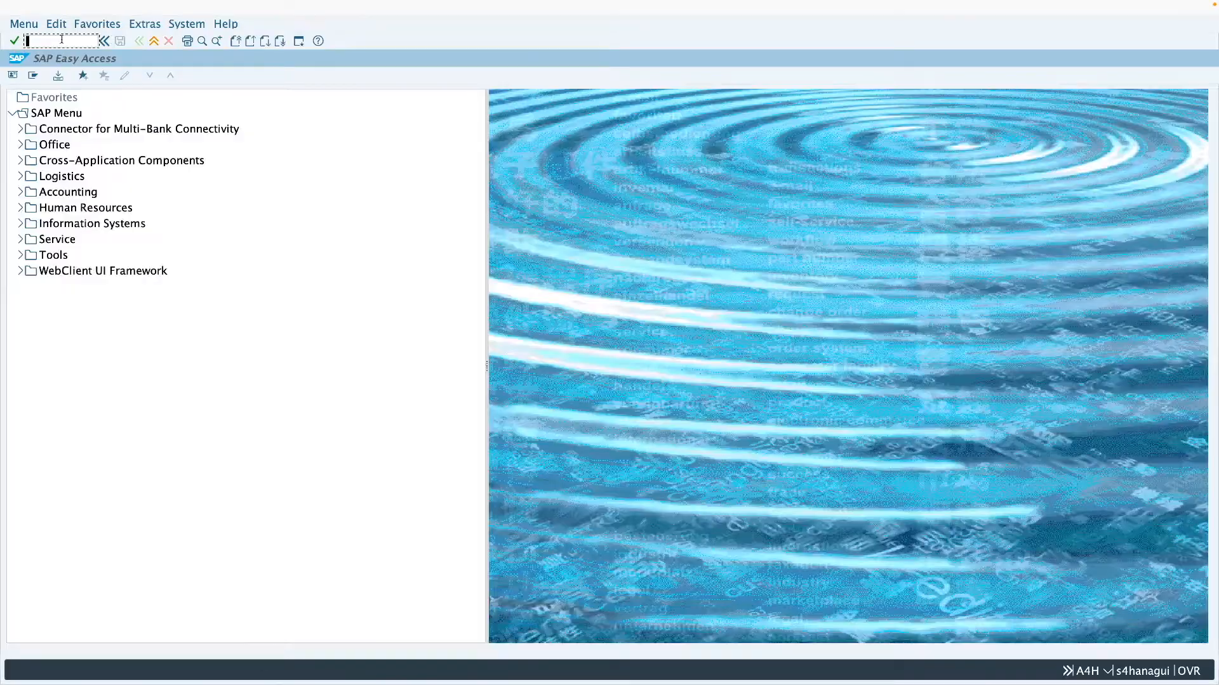
- Run transaction VL10B with the new stock transport order's number as the purchasing document
text(vl1)
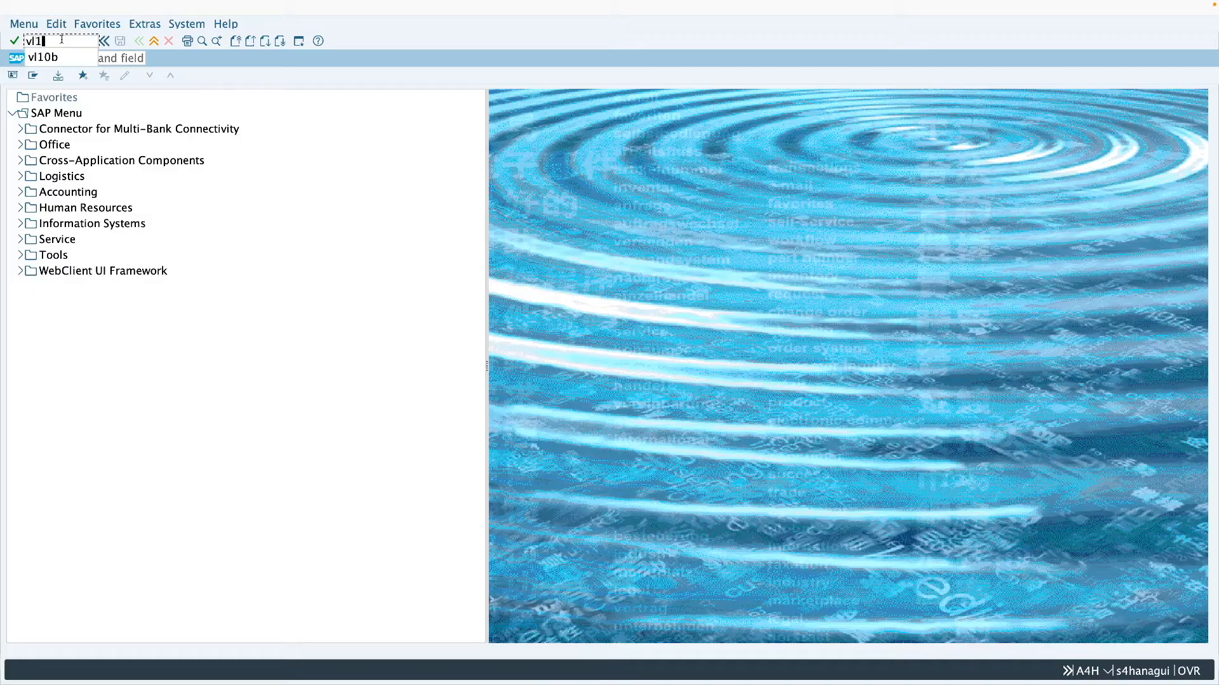
text(0b)
key(Return)
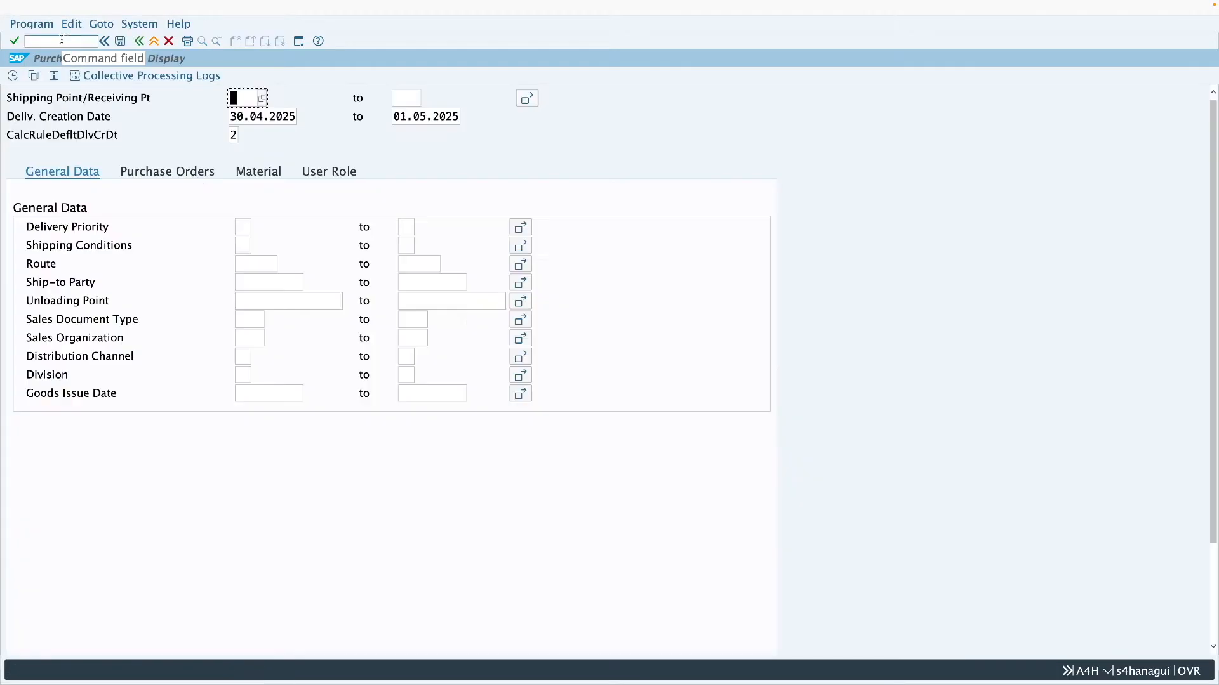
click(191, 172)
click(264, 227)
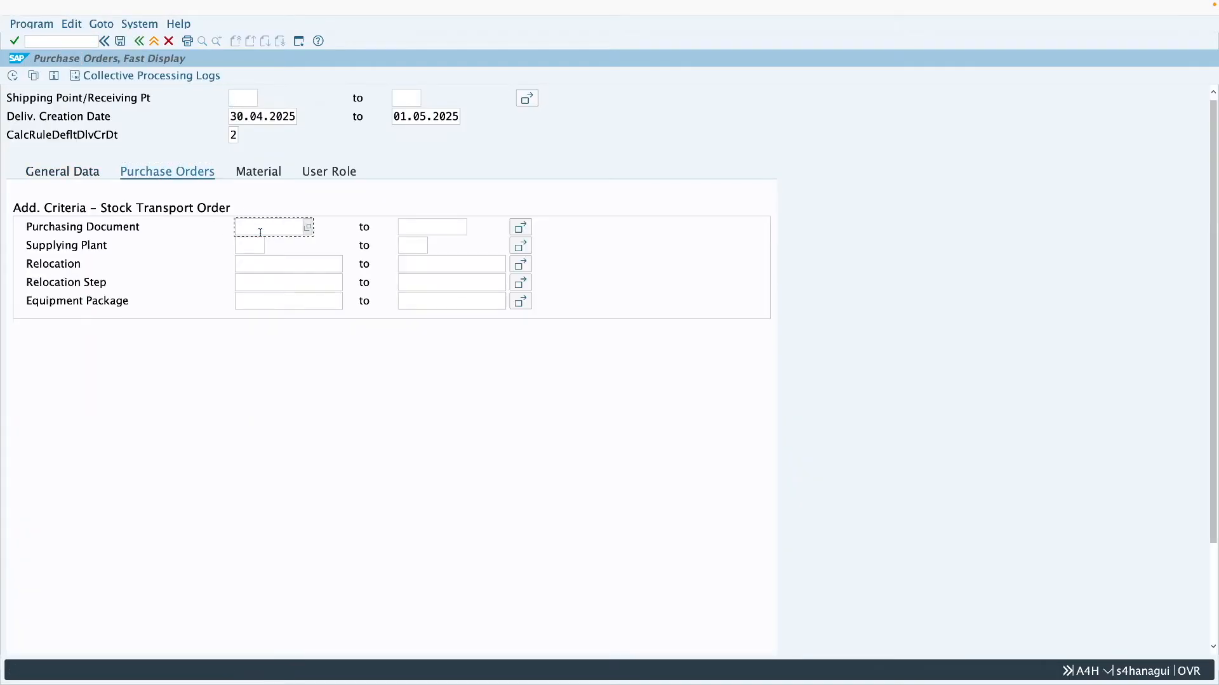
key(ctrl+v)
click(12, 77)
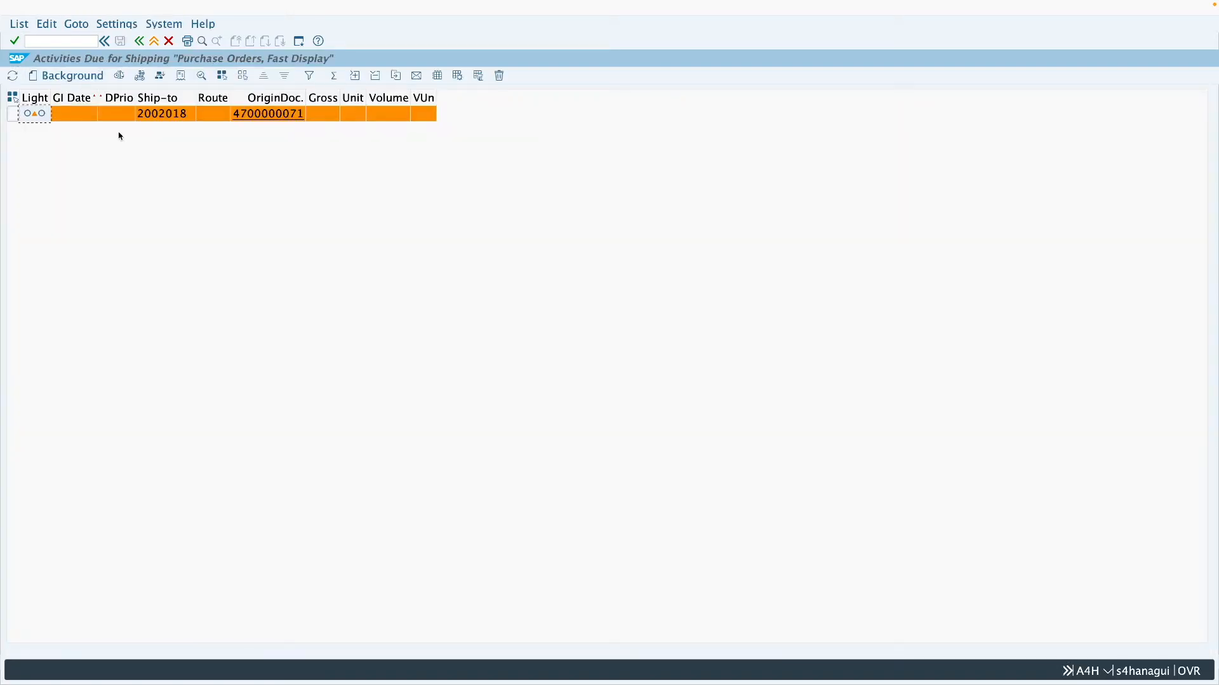
- Create the delivery for the due order in the background and display the order's Purchase Order History
click(12, 115)
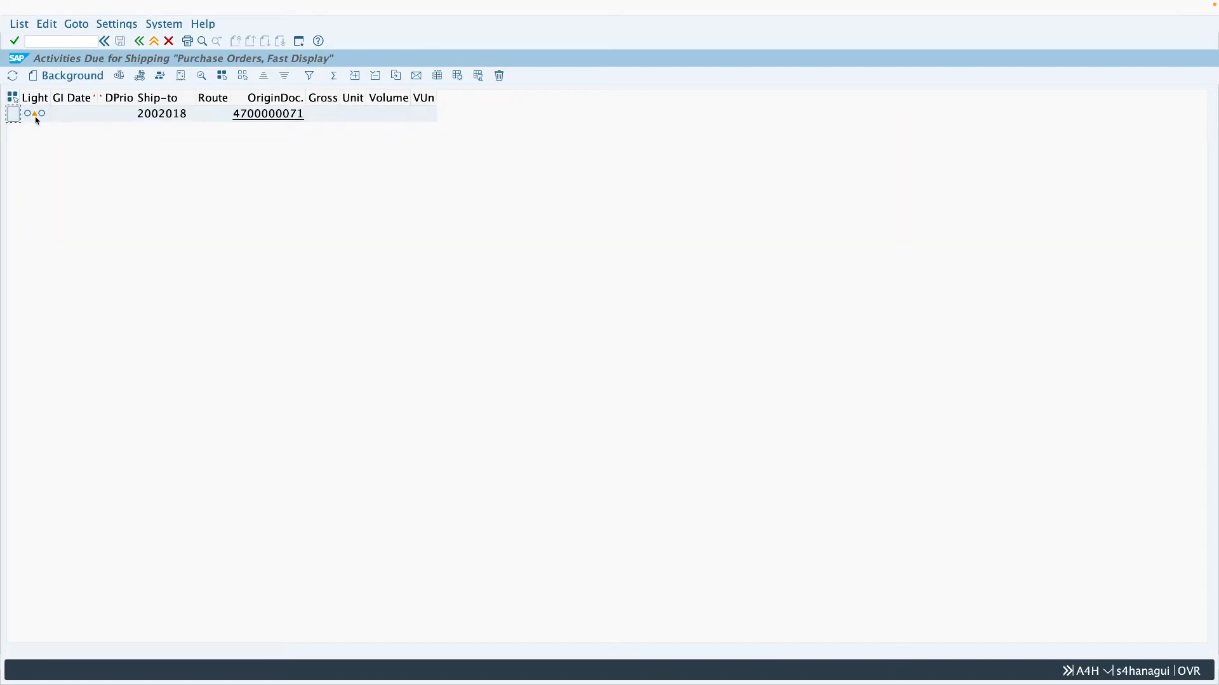
click(78, 77)
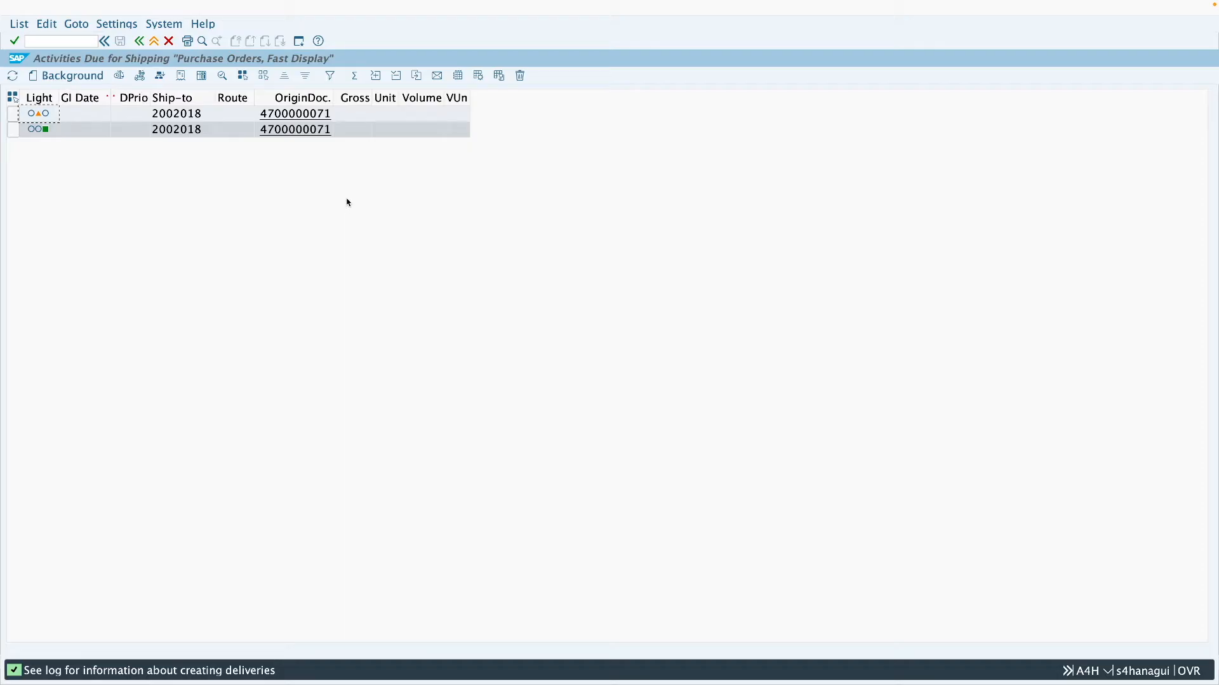
click(294, 132)
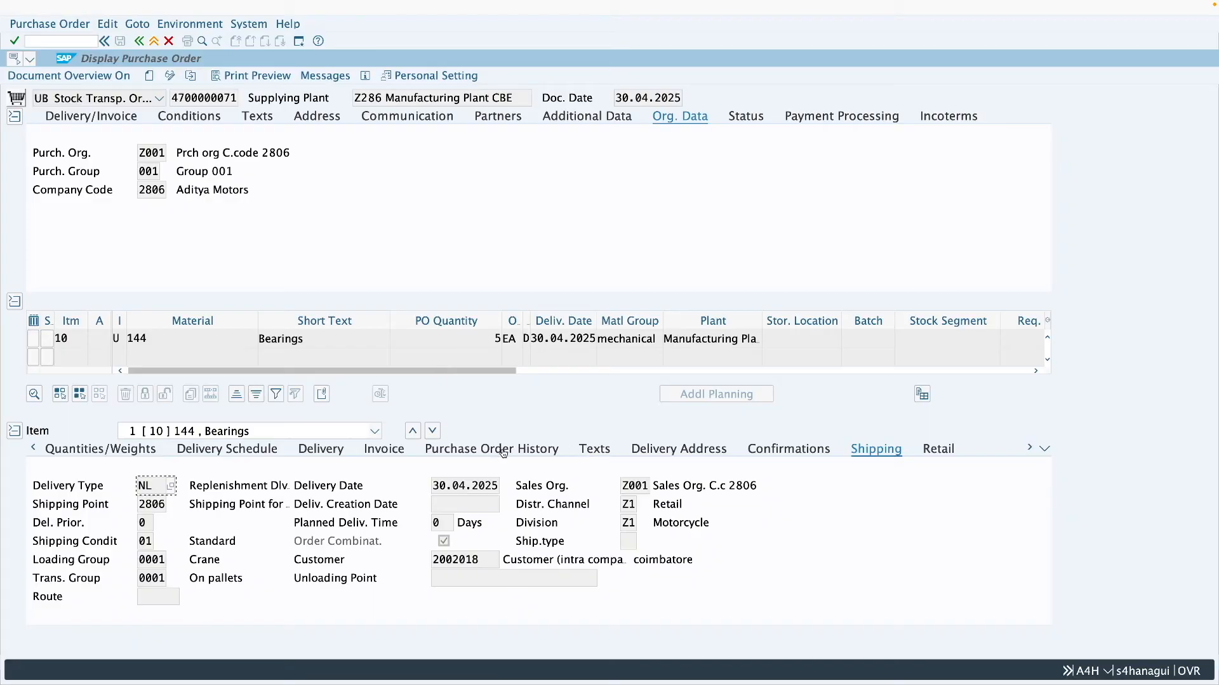
click(505, 451)
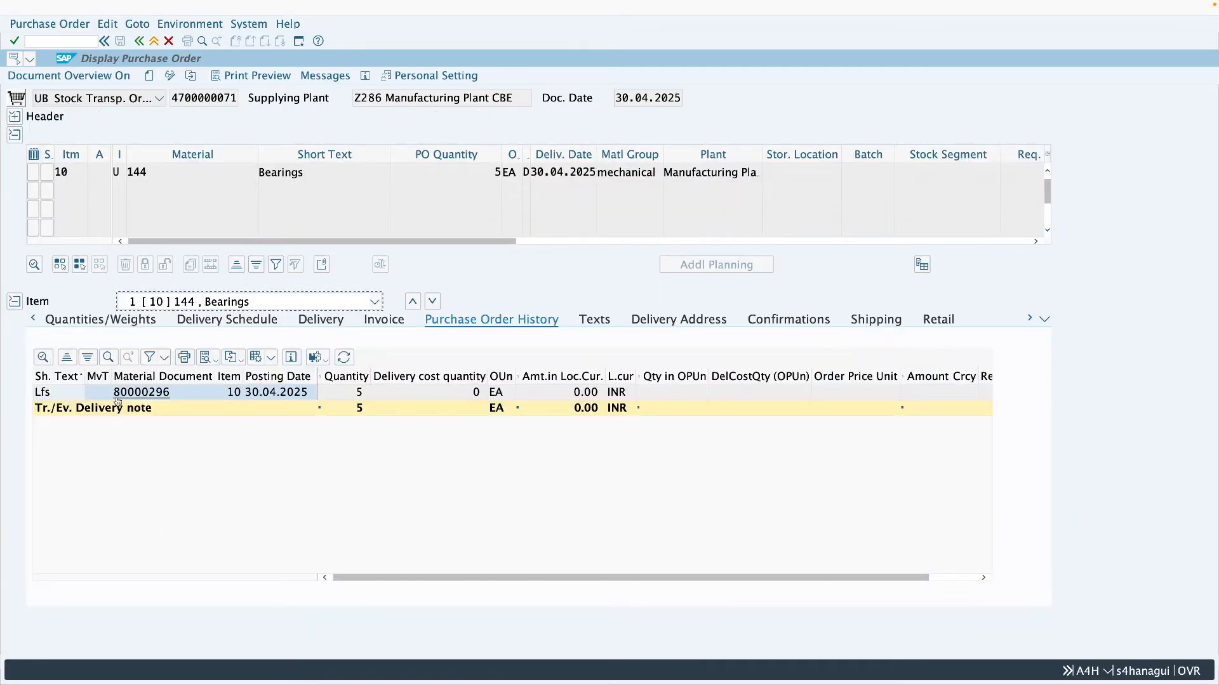
click(340, 395)
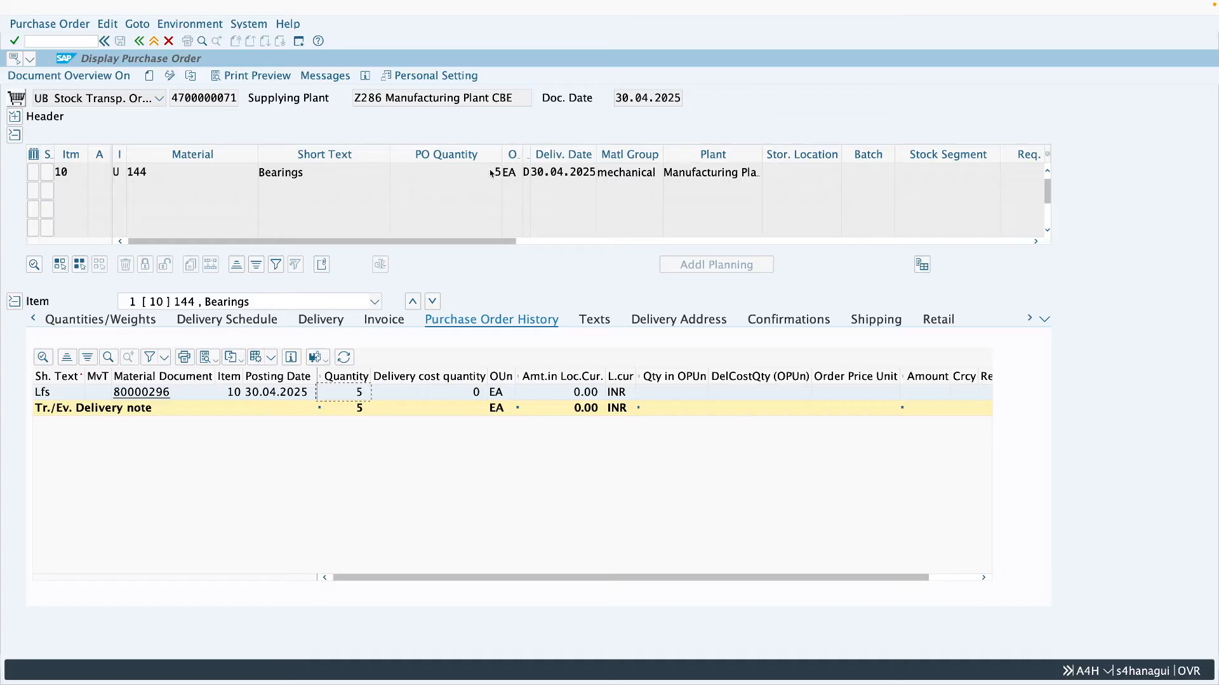
- Open the delivery from the order history in change mode and set the picked quantity of material 144 to 5
click(164, 393)
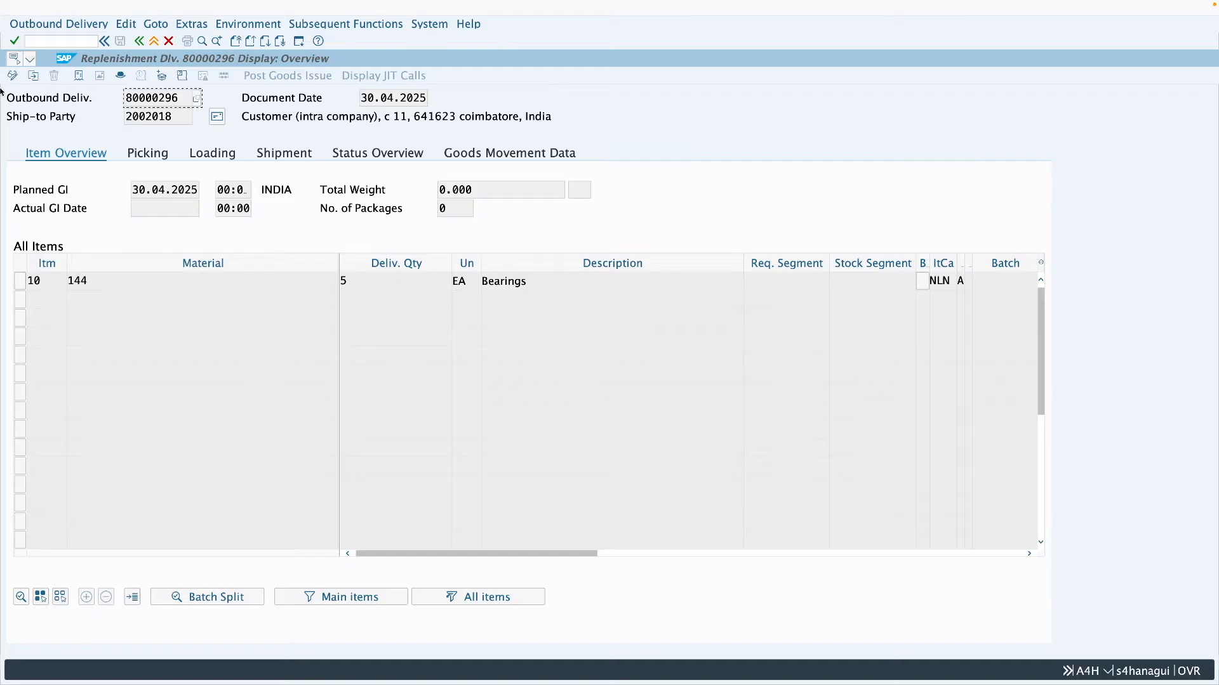
click(13, 76)
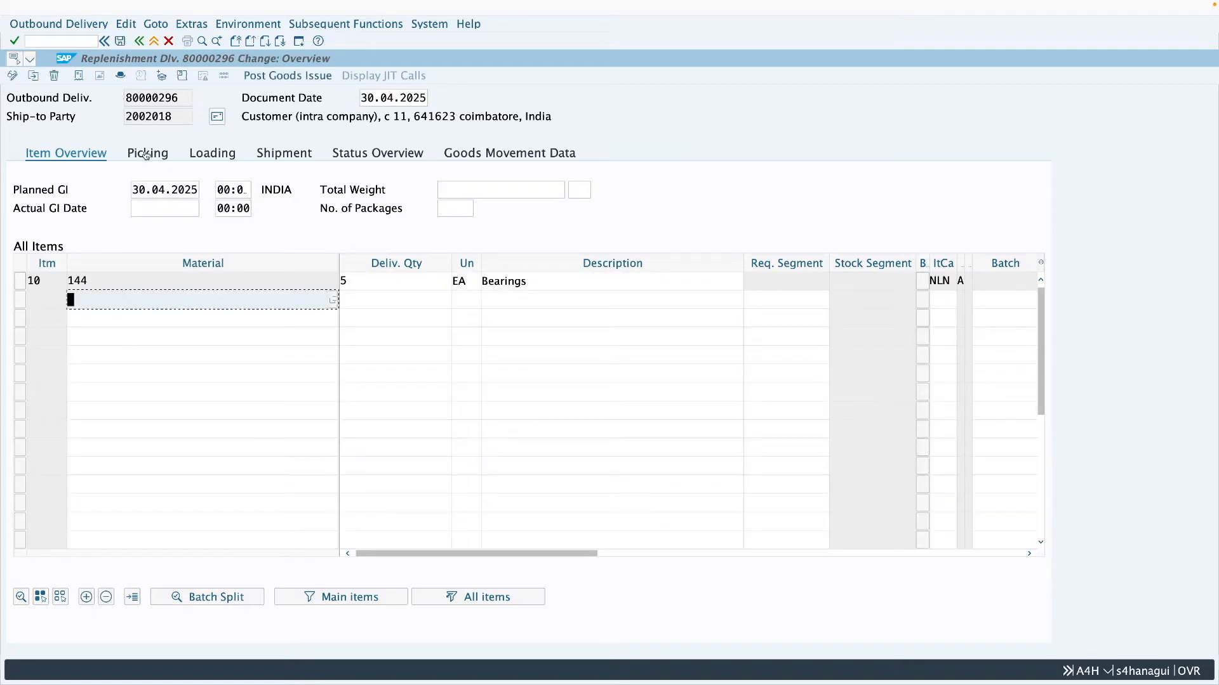
click(146, 154)
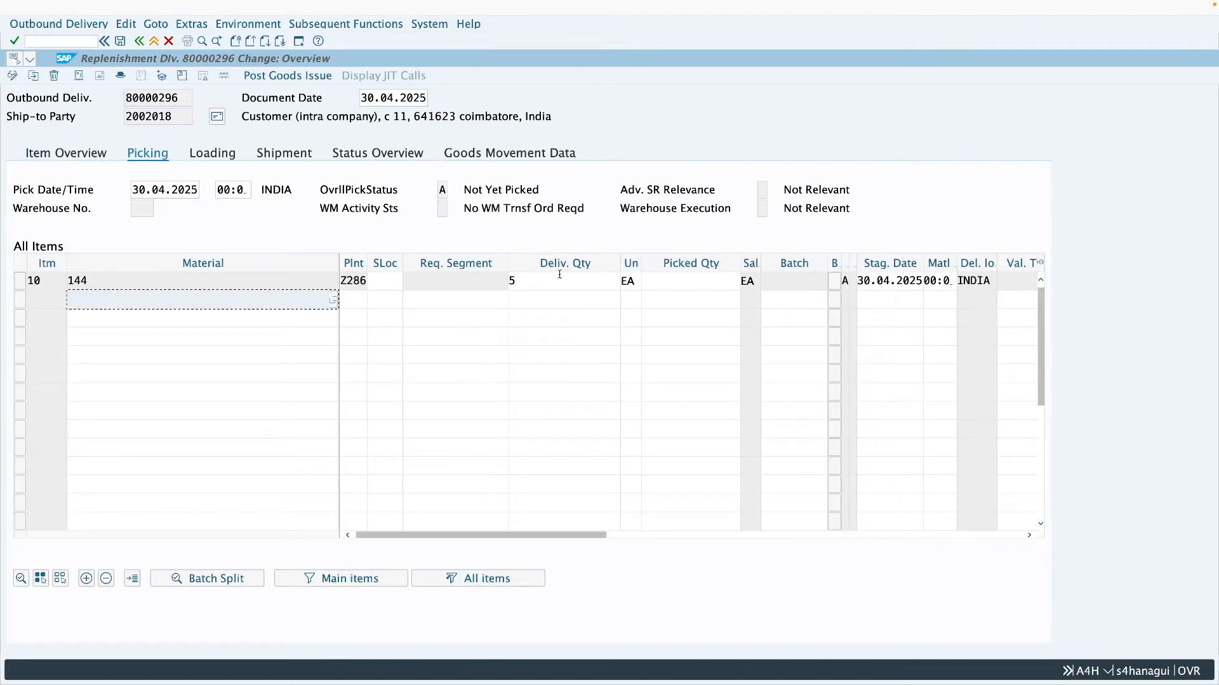
click(673, 285)
text(5)
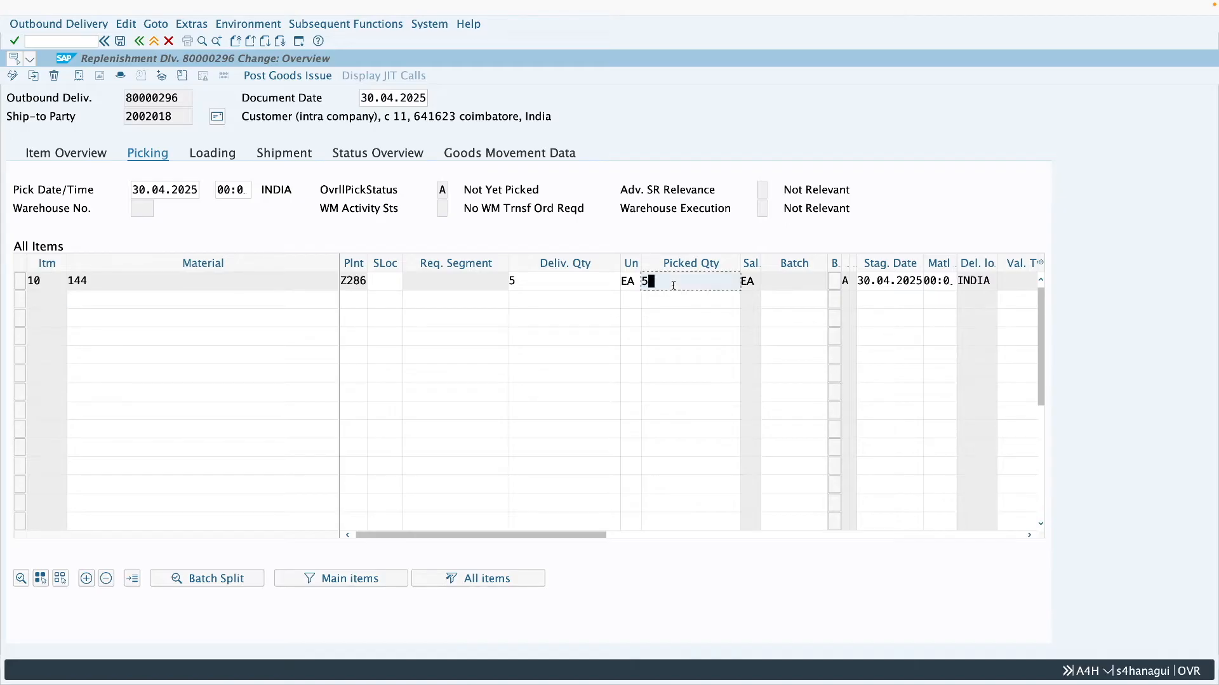
- Set the storage location of the material 144 delivery item to 0001 and post the goods issue
click(383, 284)
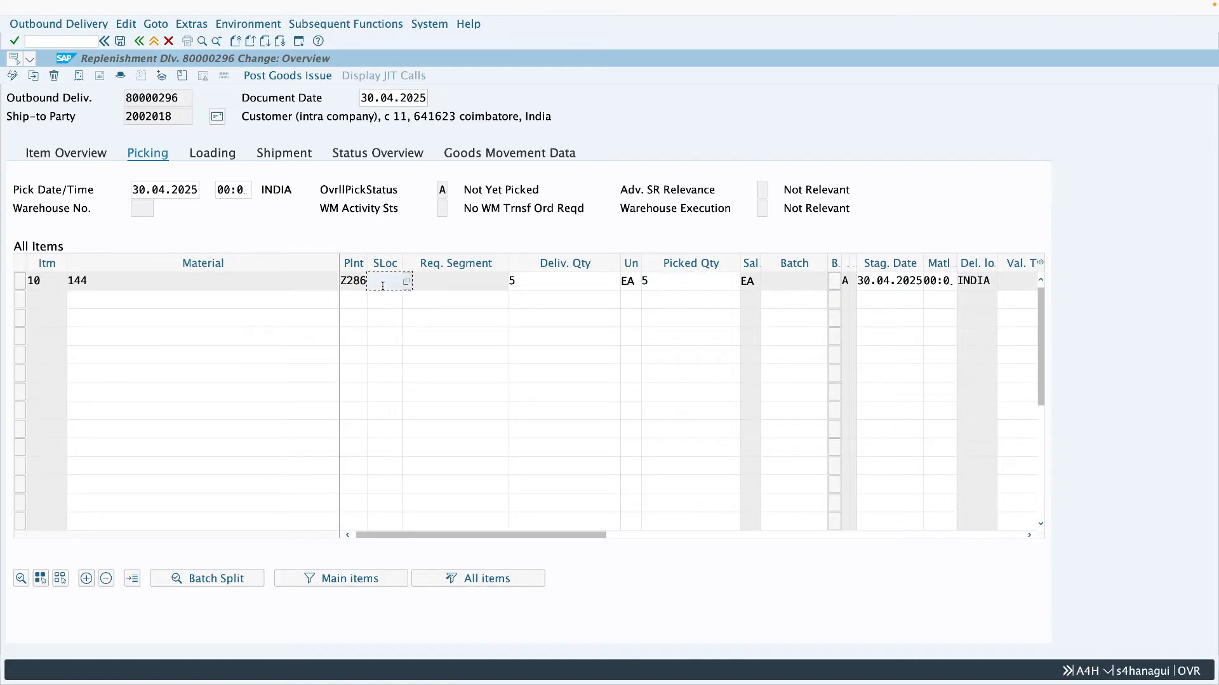
click(384, 298)
click(665, 283)
click(353, 283)
click(388, 281)
click(681, 283)
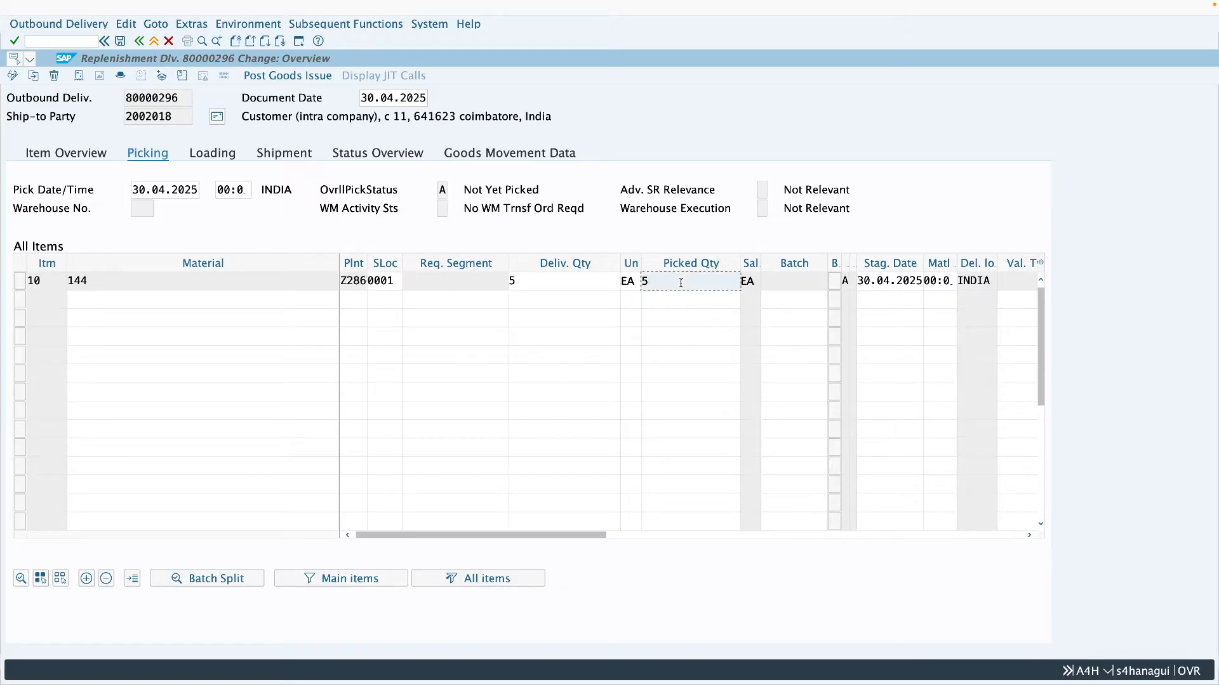
click(287, 76)
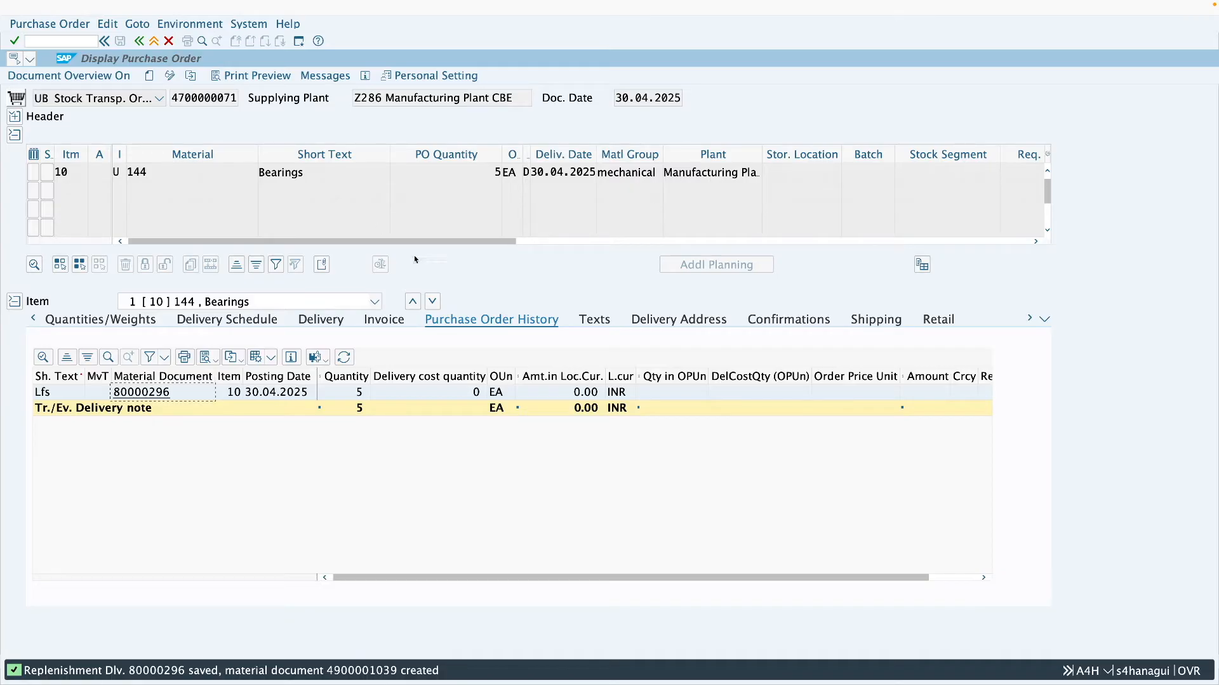
- Reload the same purchase order and examine the goods issue and delivery note entries in its history
click(191, 75)
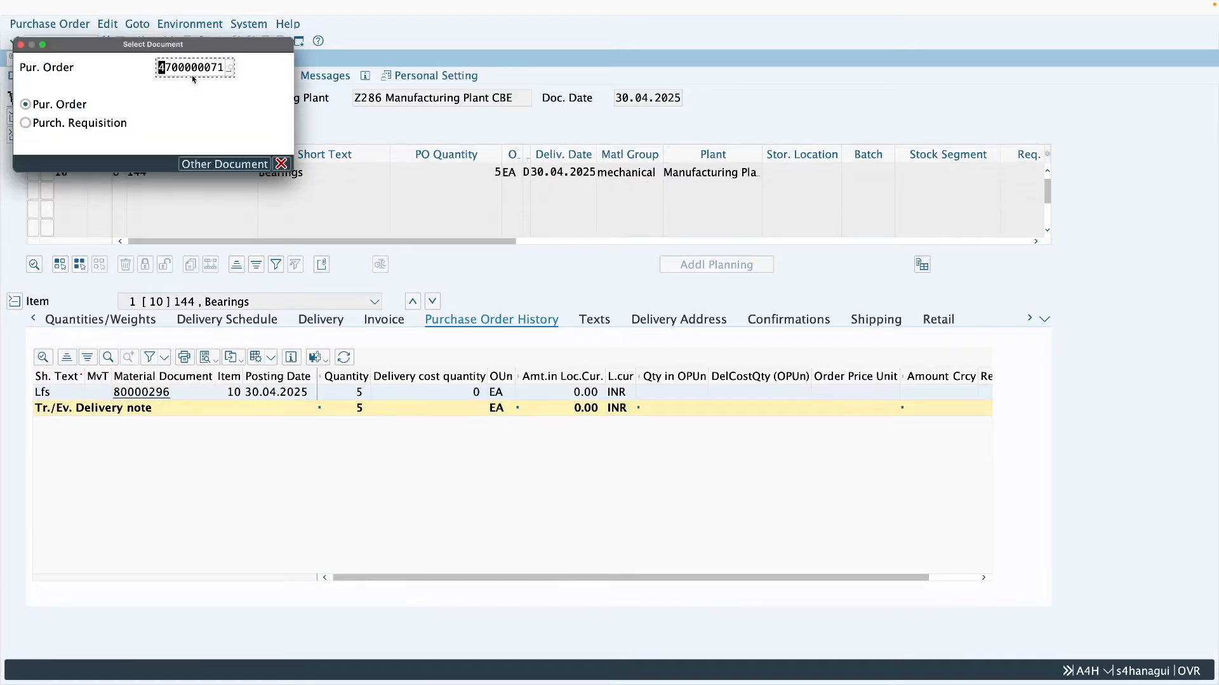
key(Return)
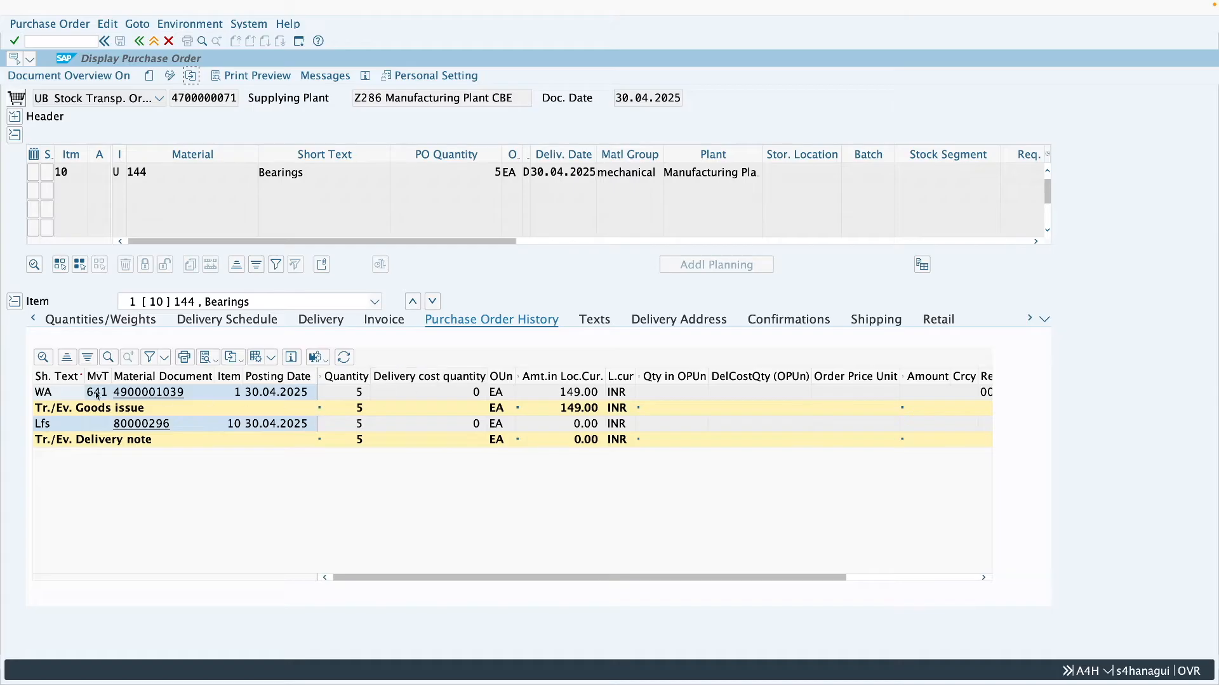
click(438, 394)
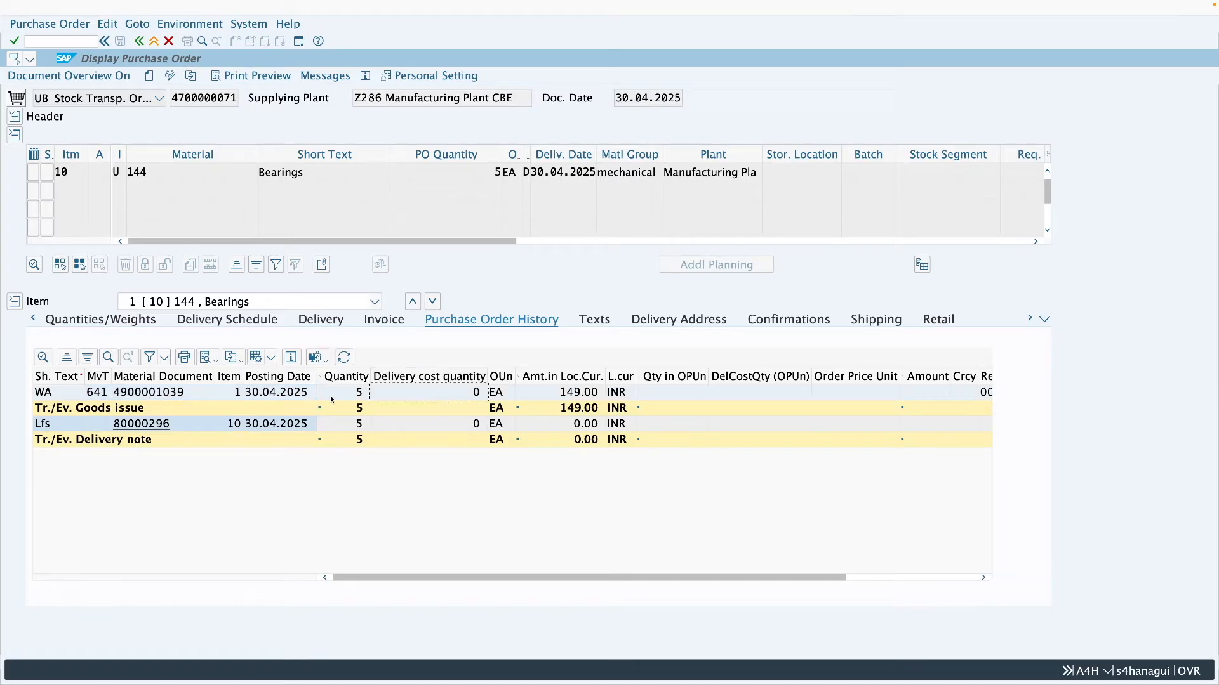
click(419, 425)
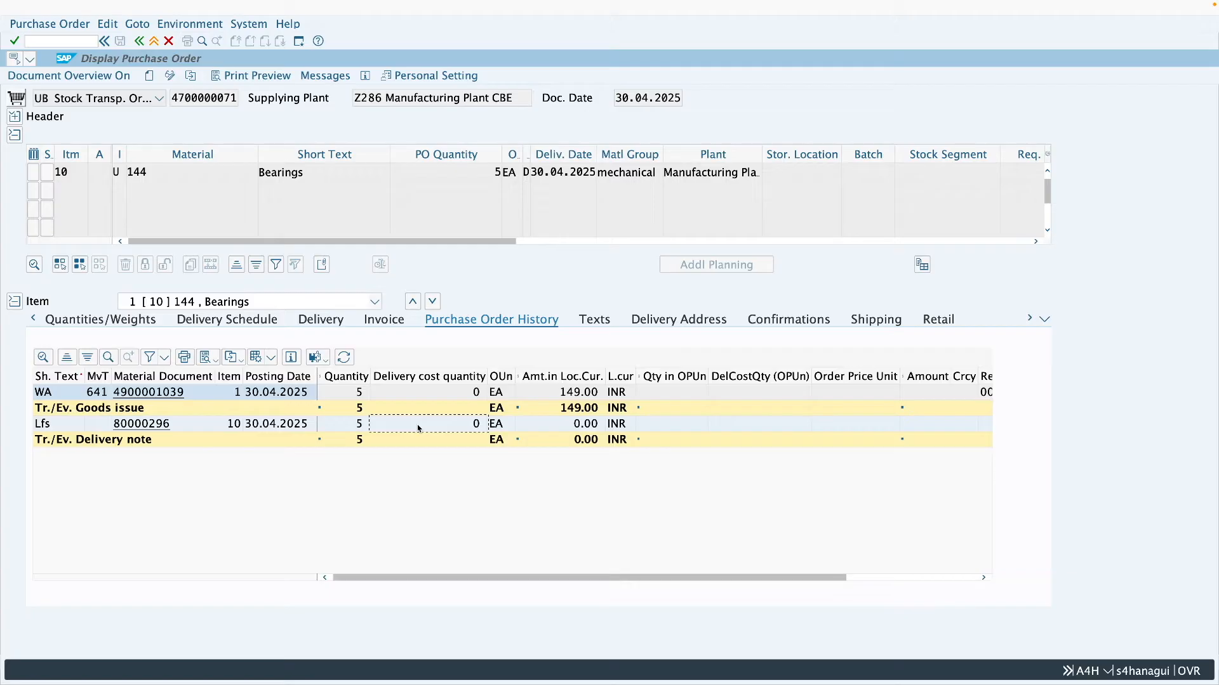
- Open a new SAP session and start transaction VL02N for changing outbound deliveries
click(300, 42)
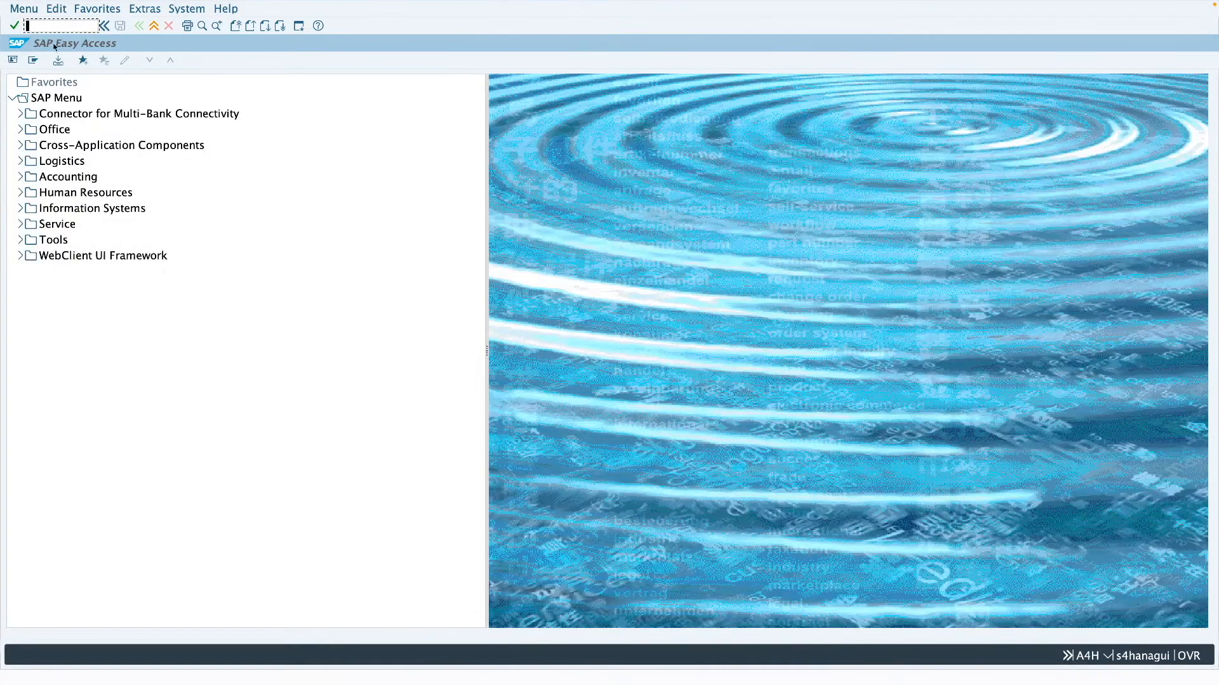
text(vl0)
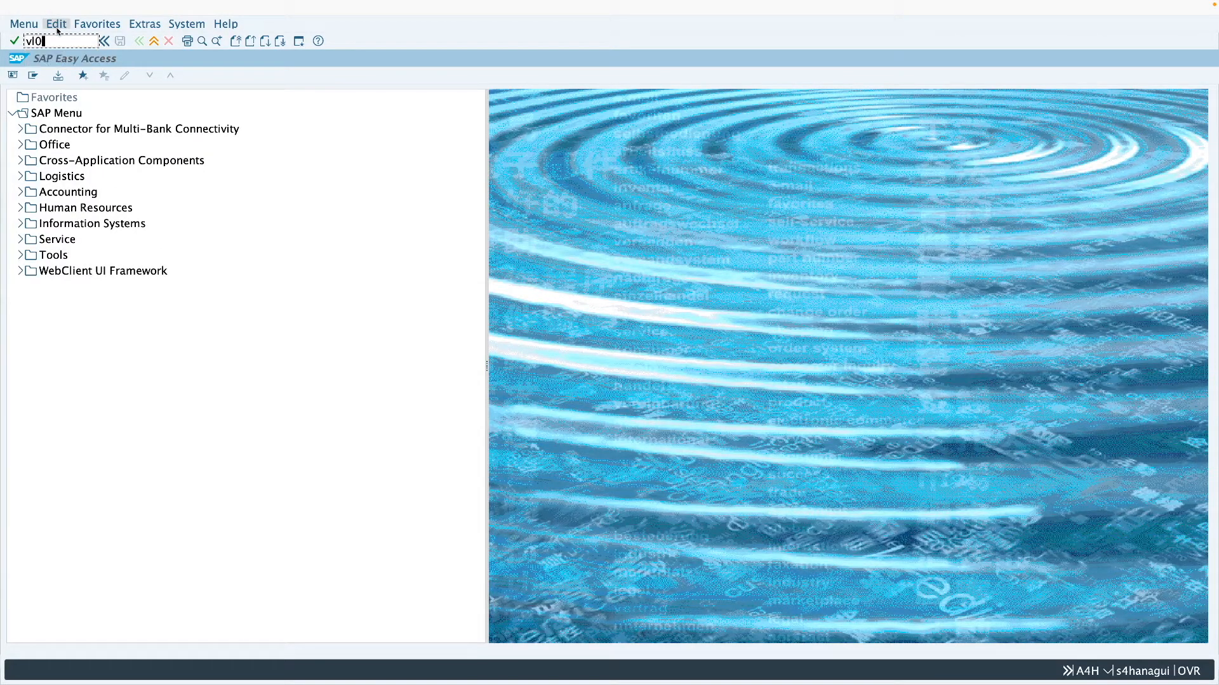
text(2n)
key(Return)
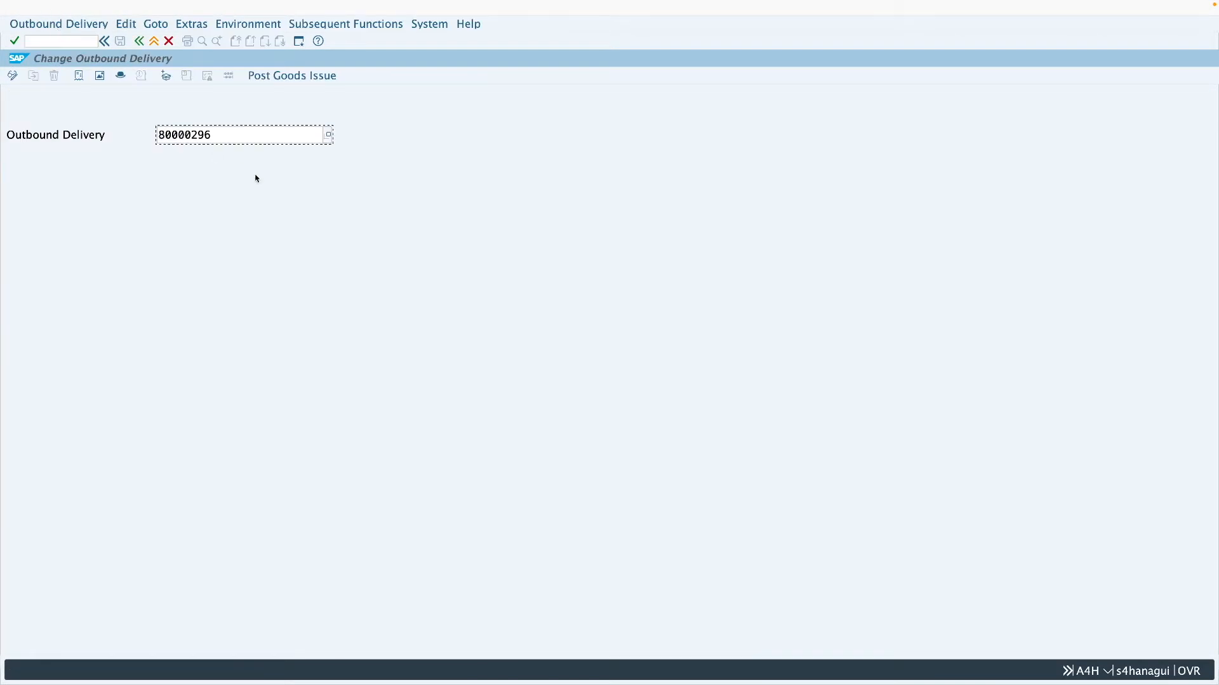
- Open outbound delivery 80000296 to check its picking data and return to the purchase order display
key(Return)
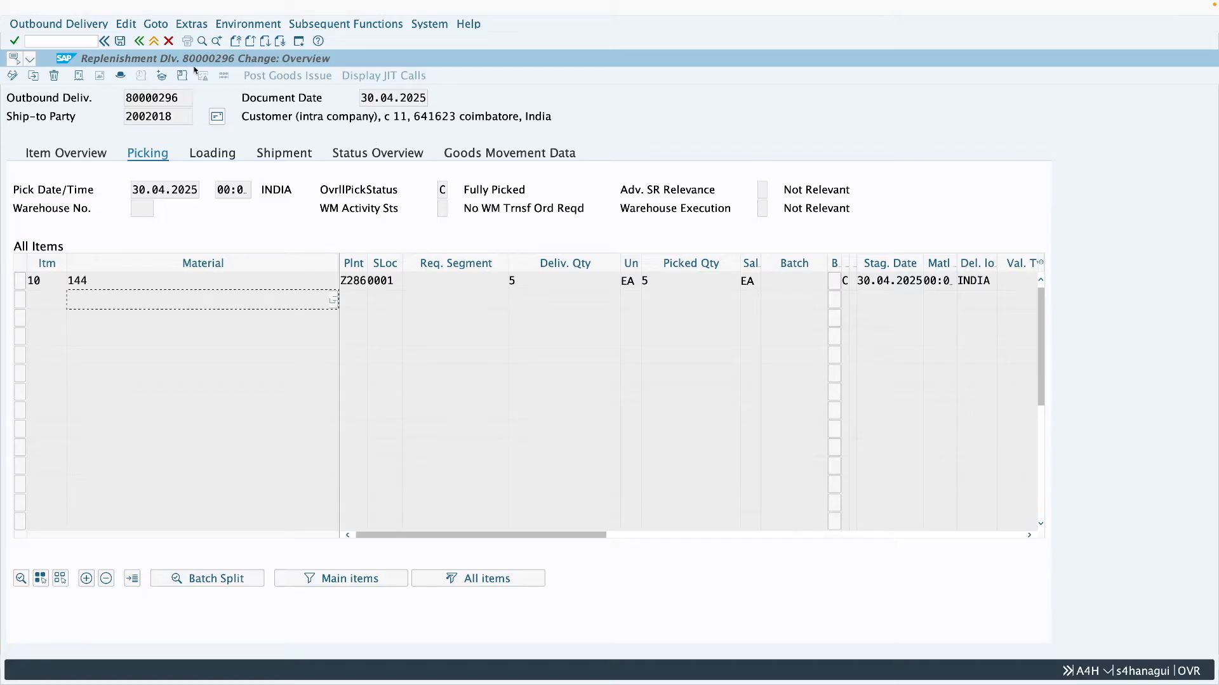
click(153, 41)
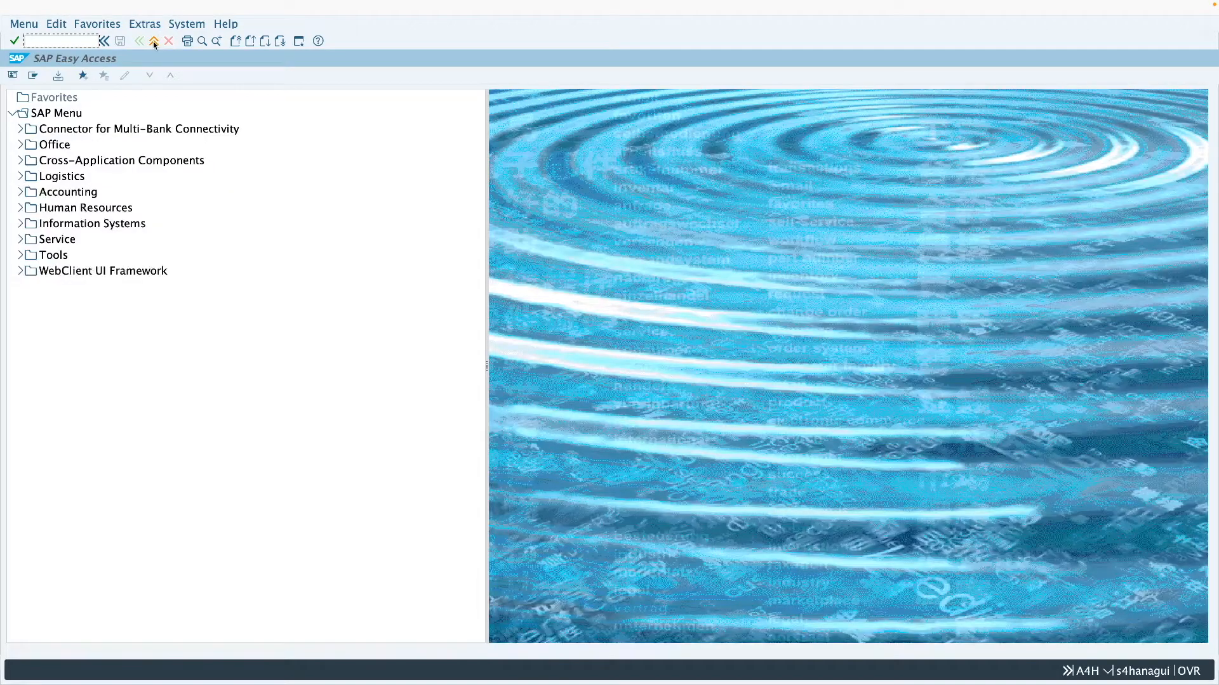
key(ctrl+Left)
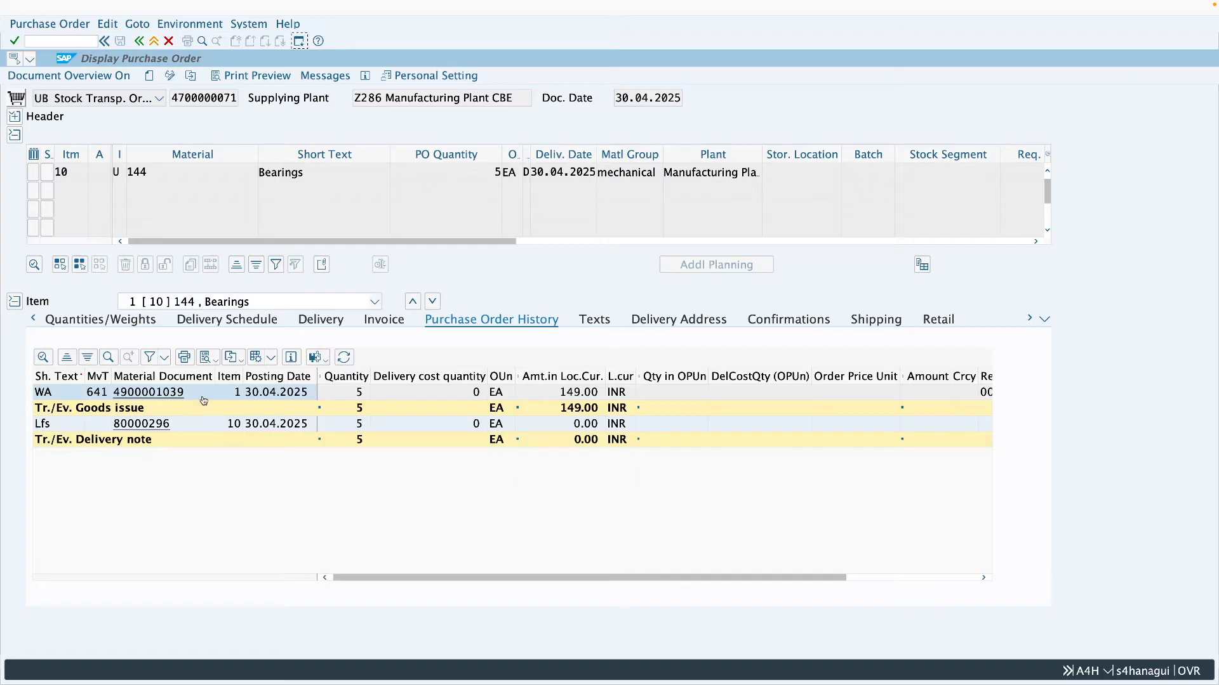
- Open the goods issue material document from the order history and examine the line items of its accounting document
click(182, 394)
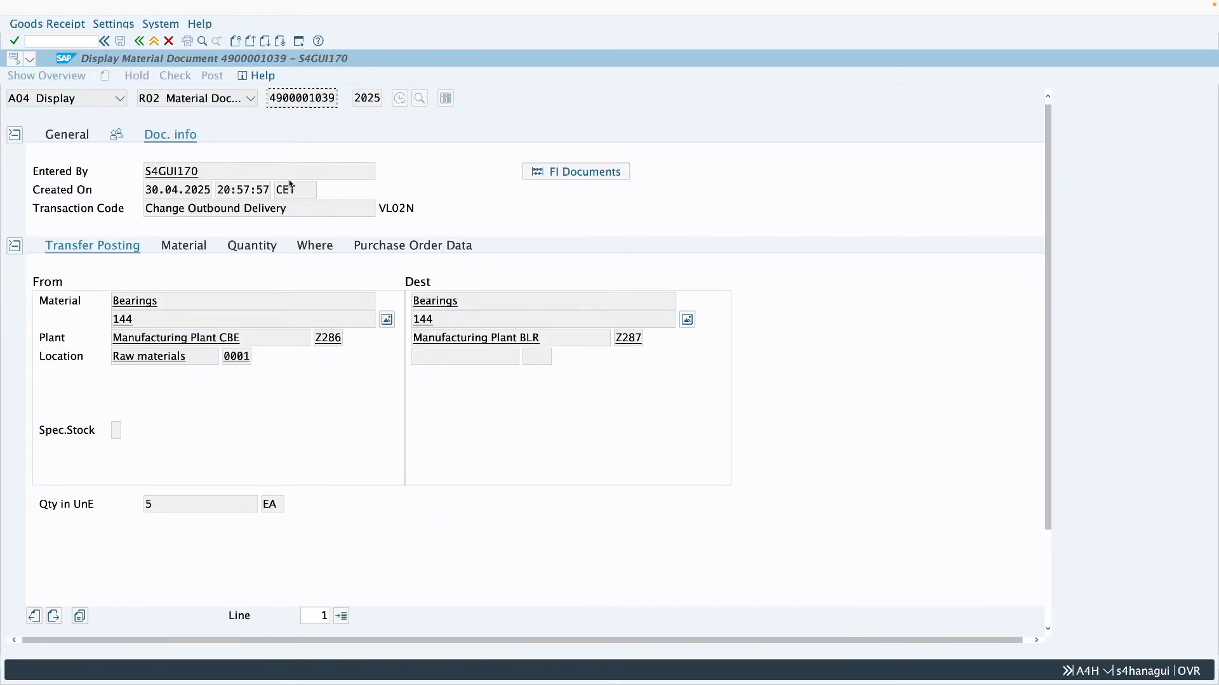
click(577, 171)
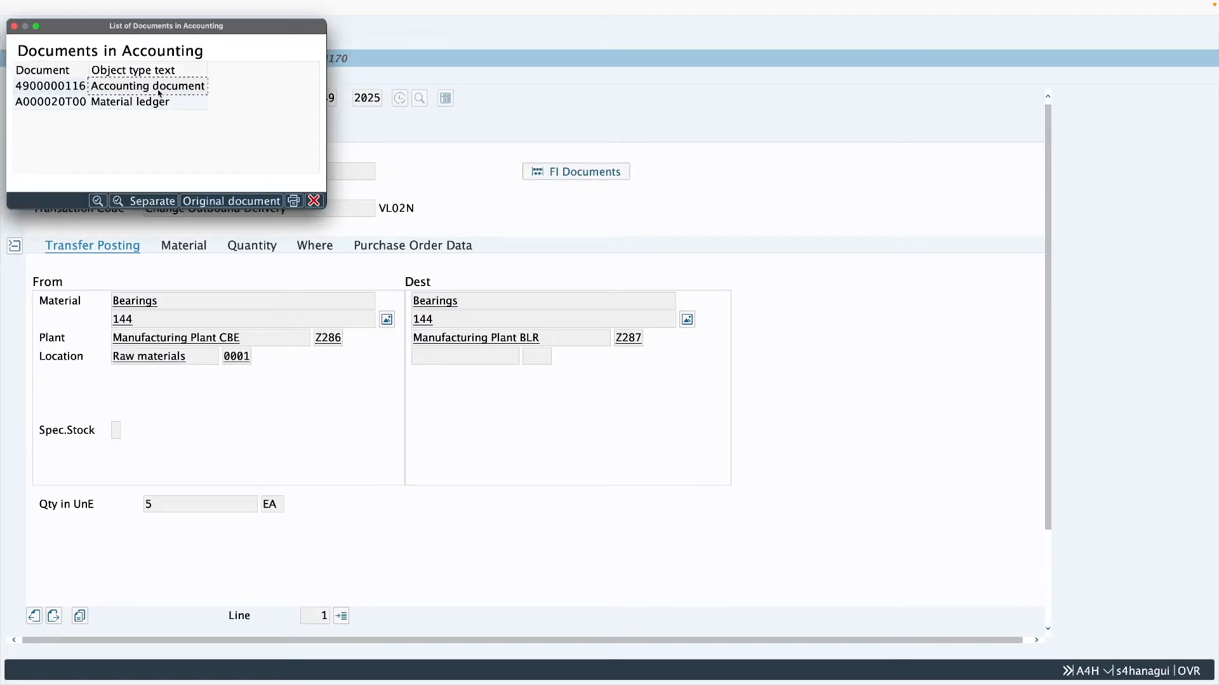
double_click(159, 93)
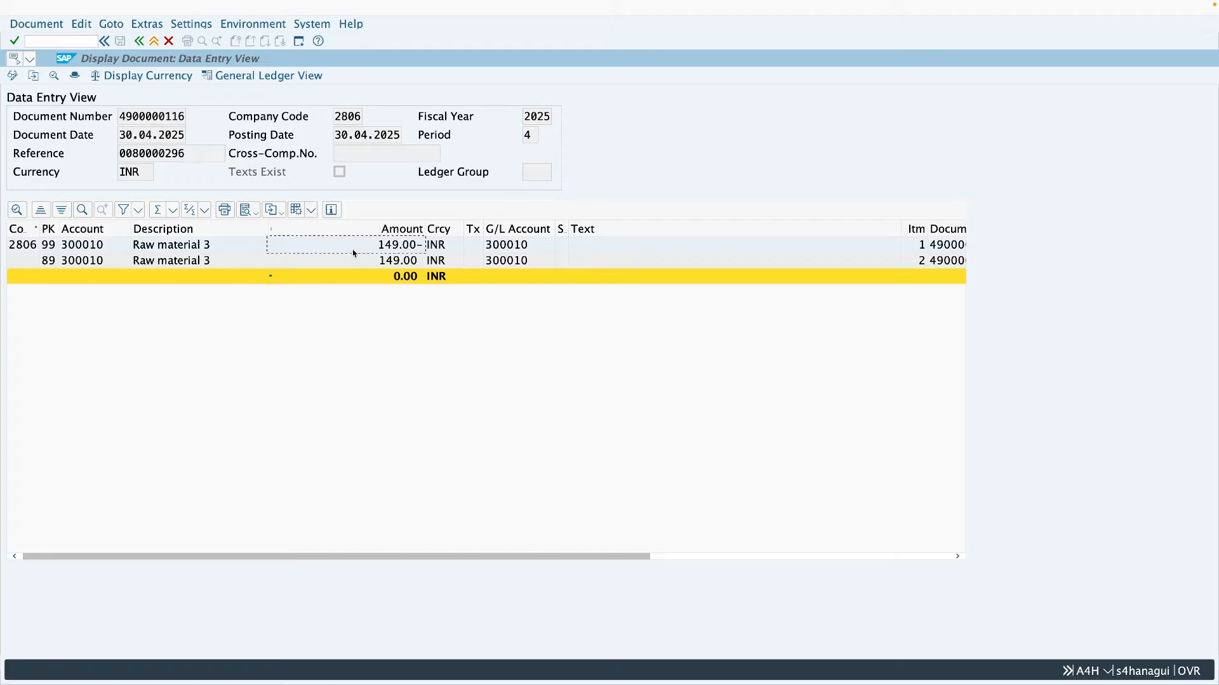
click(343, 265)
drag(367, 118, 339, 119)
click(400, 251)
click(154, 42)
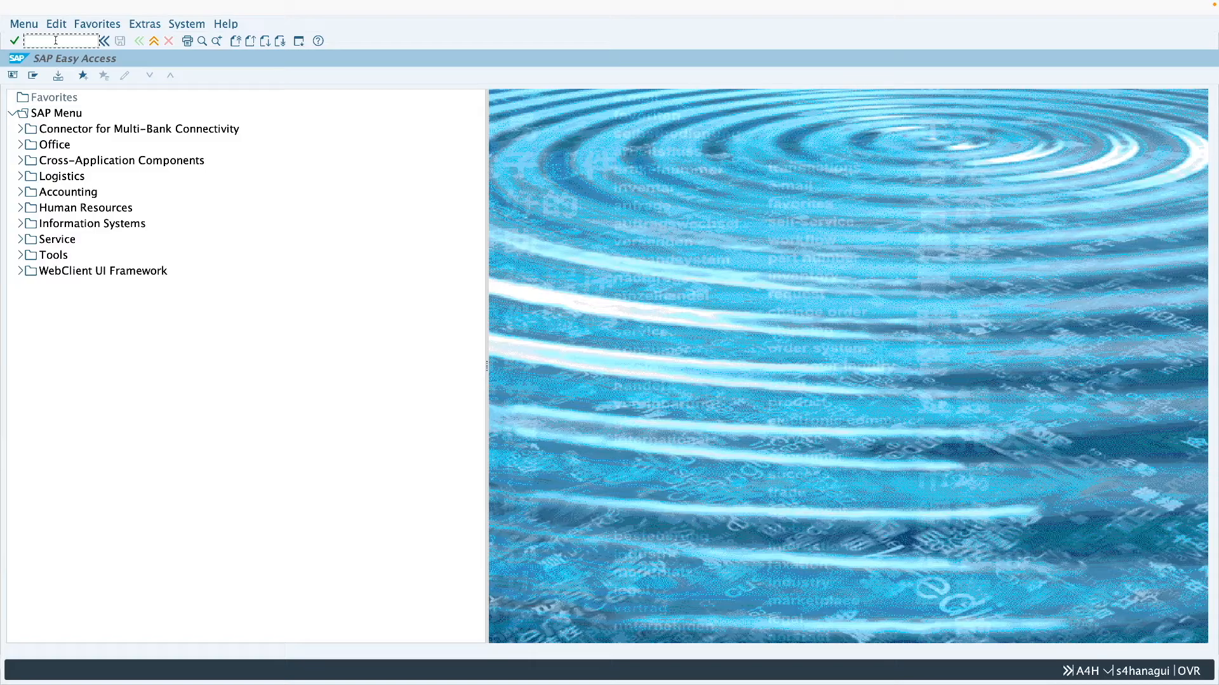
- Start transaction MIGO and load outbound delivery 80000296 for a goods receipt
text(migo)
key(Return)
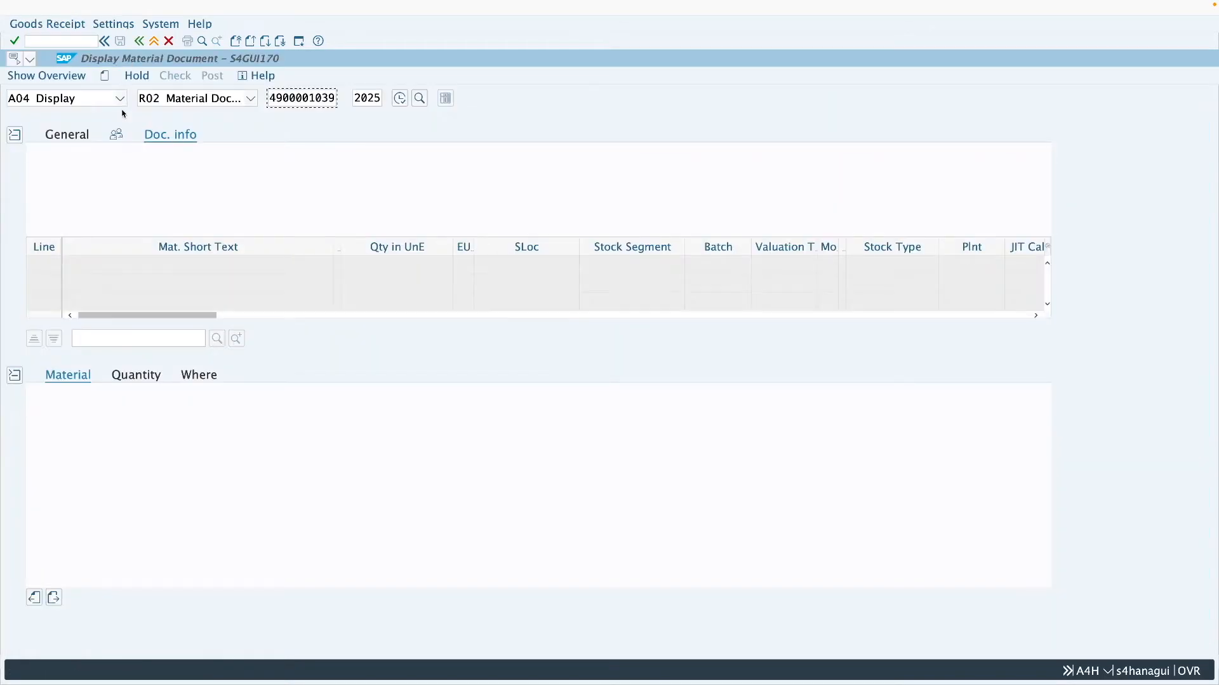
click(90, 102)
click(93, 117)
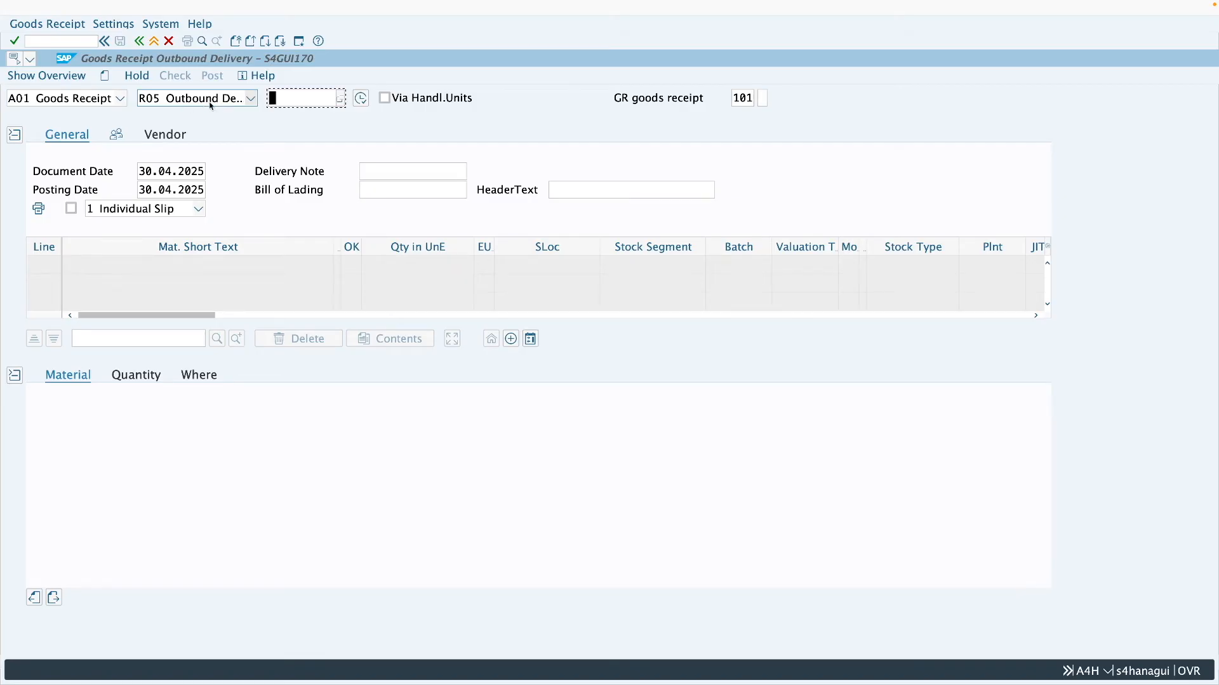
text(80000296)
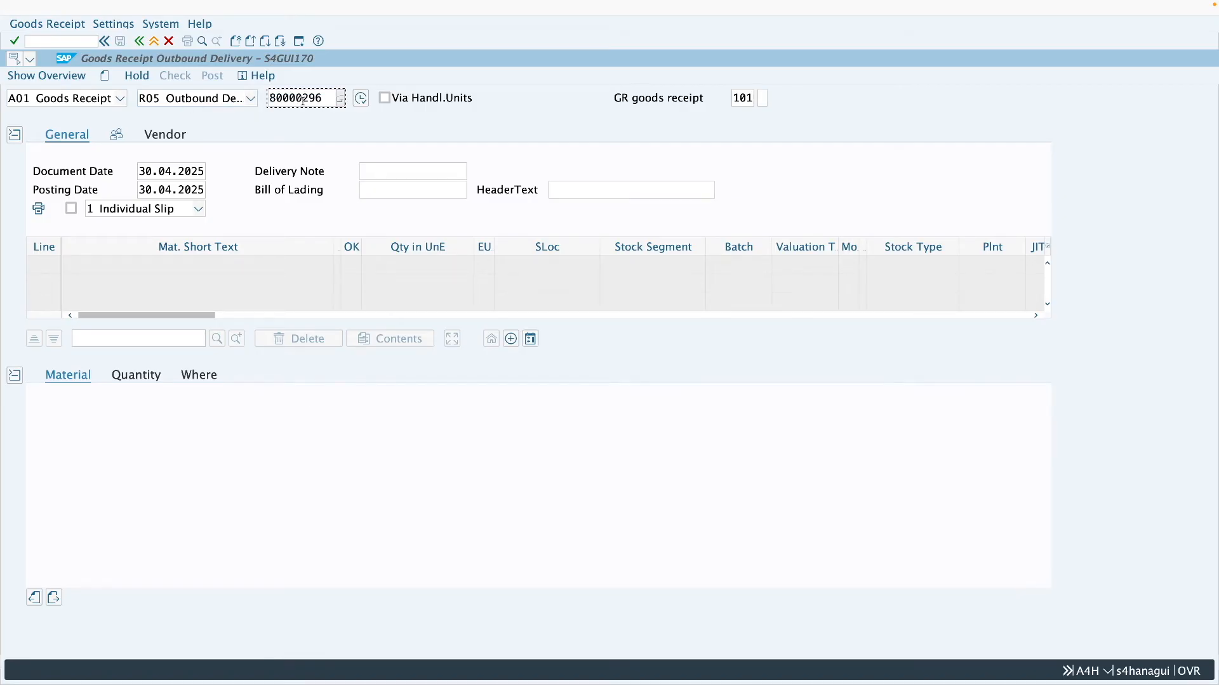
key(Return)
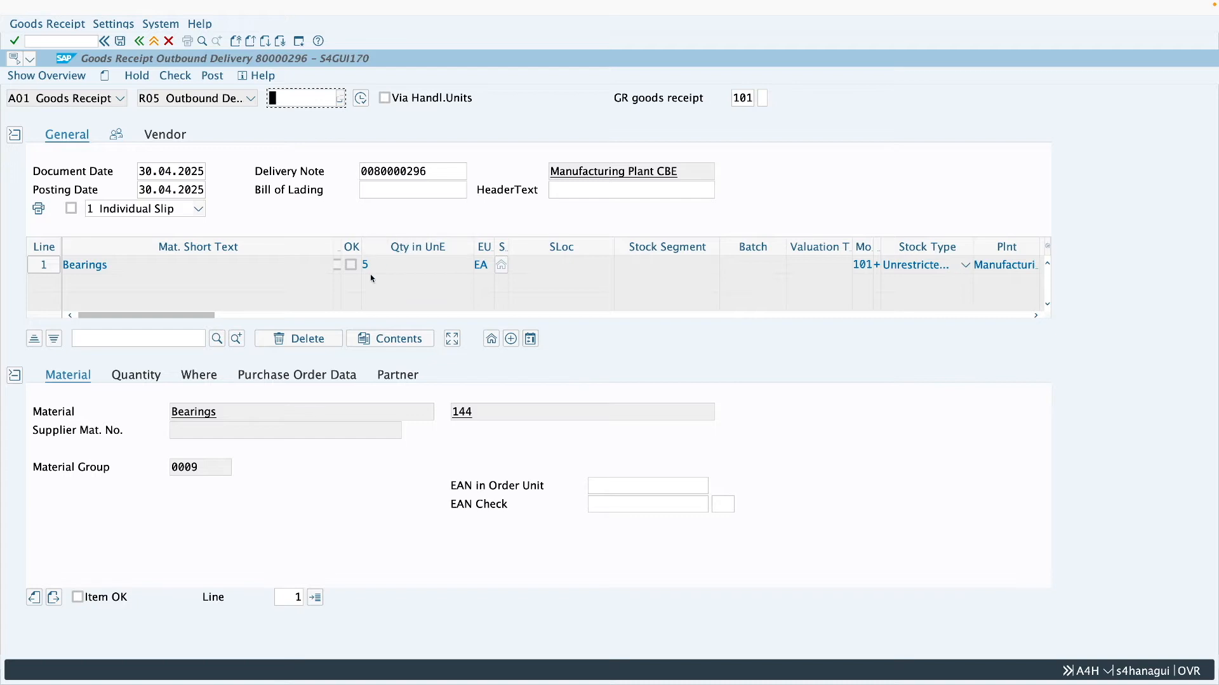
- Mark the Bearings item as OK and try to post the goods receipt
click(125, 596)
click(212, 75)
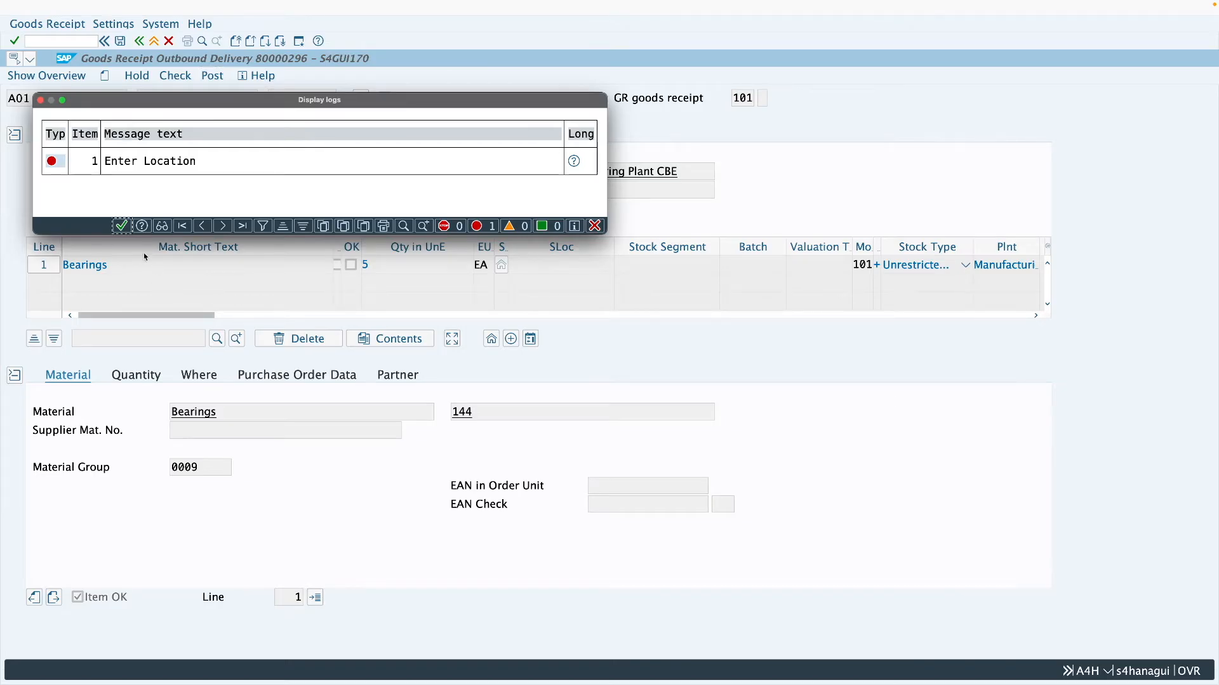
click(122, 226)
- Set the Bearings item's storage location to Raw materials in plant Z287 and post the goods receipt
click(202, 378)
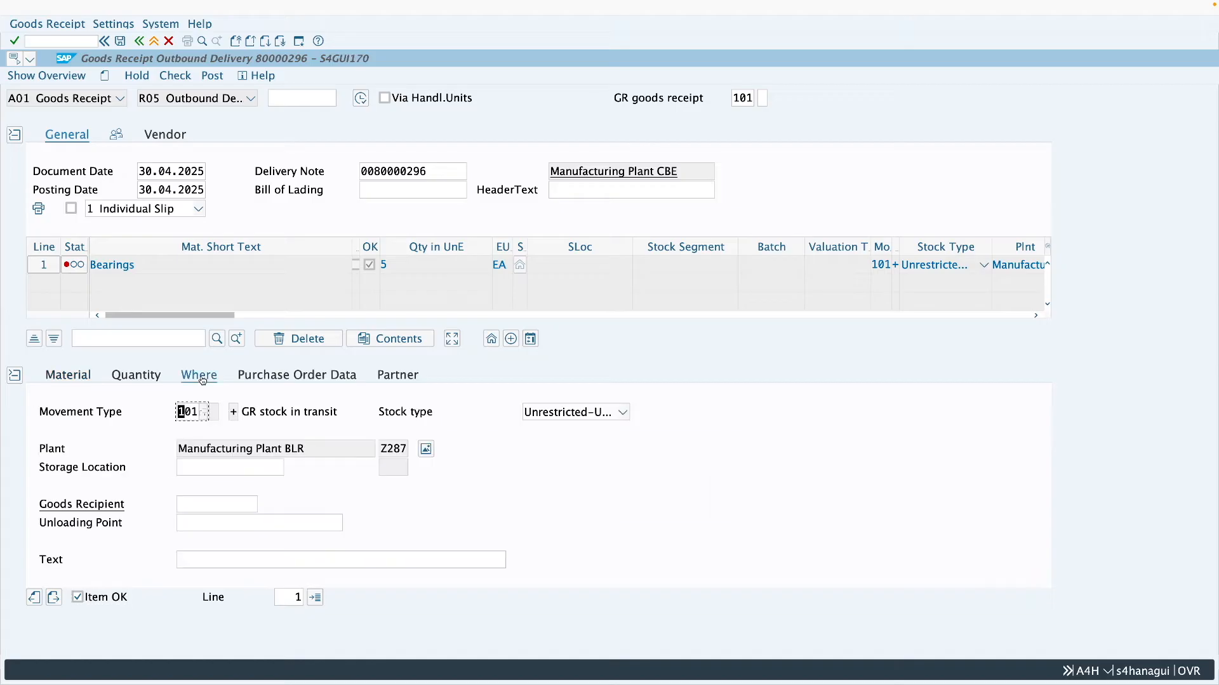
click(254, 470)
click(253, 485)
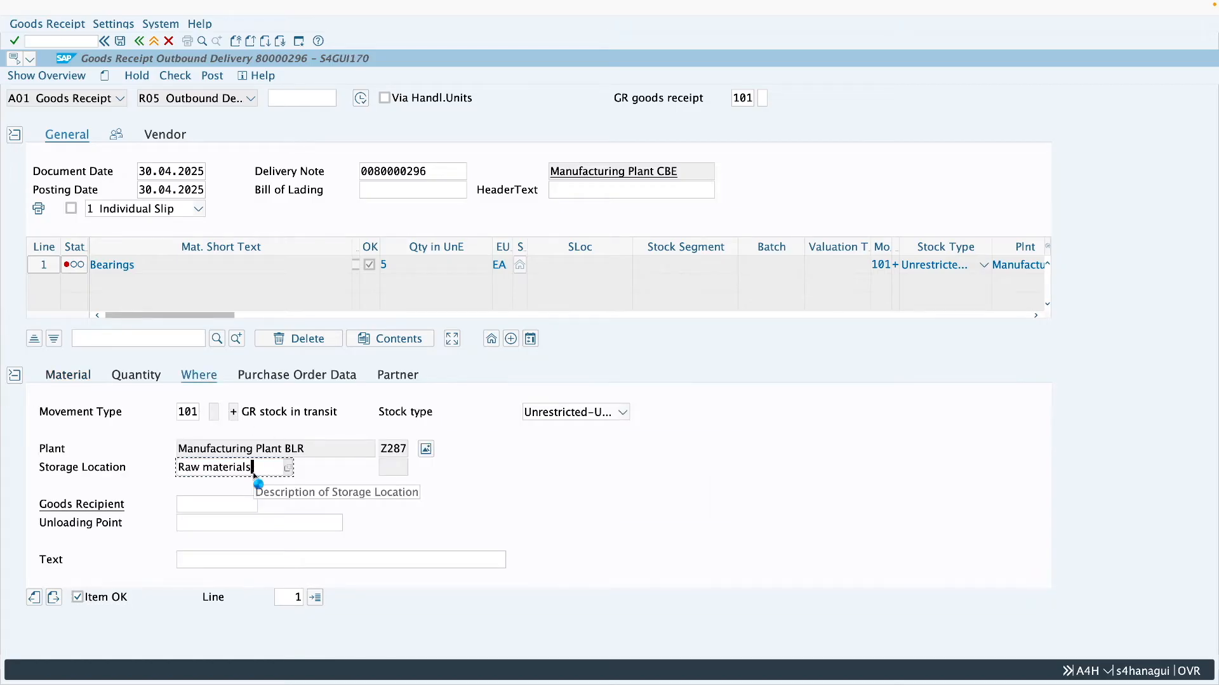
key(Return)
click(212, 76)
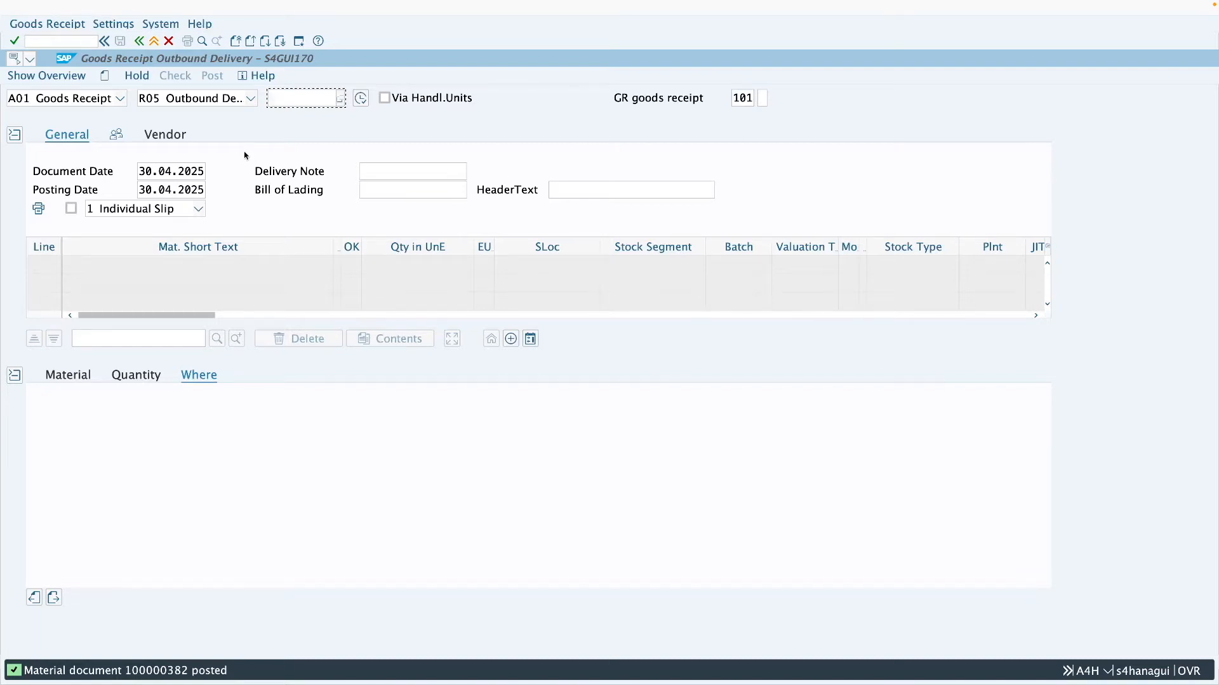
- Display the posted goods receipt's material document and check it for accounting documents
click(68, 99)
click(84, 172)
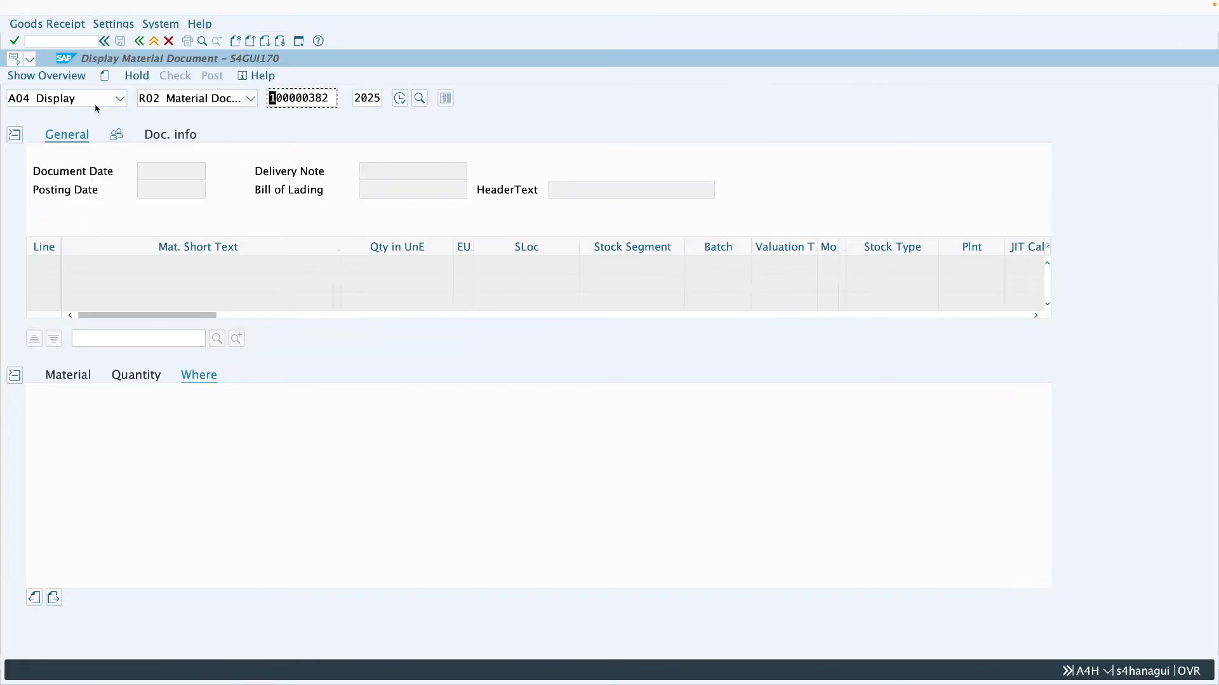
click(171, 135)
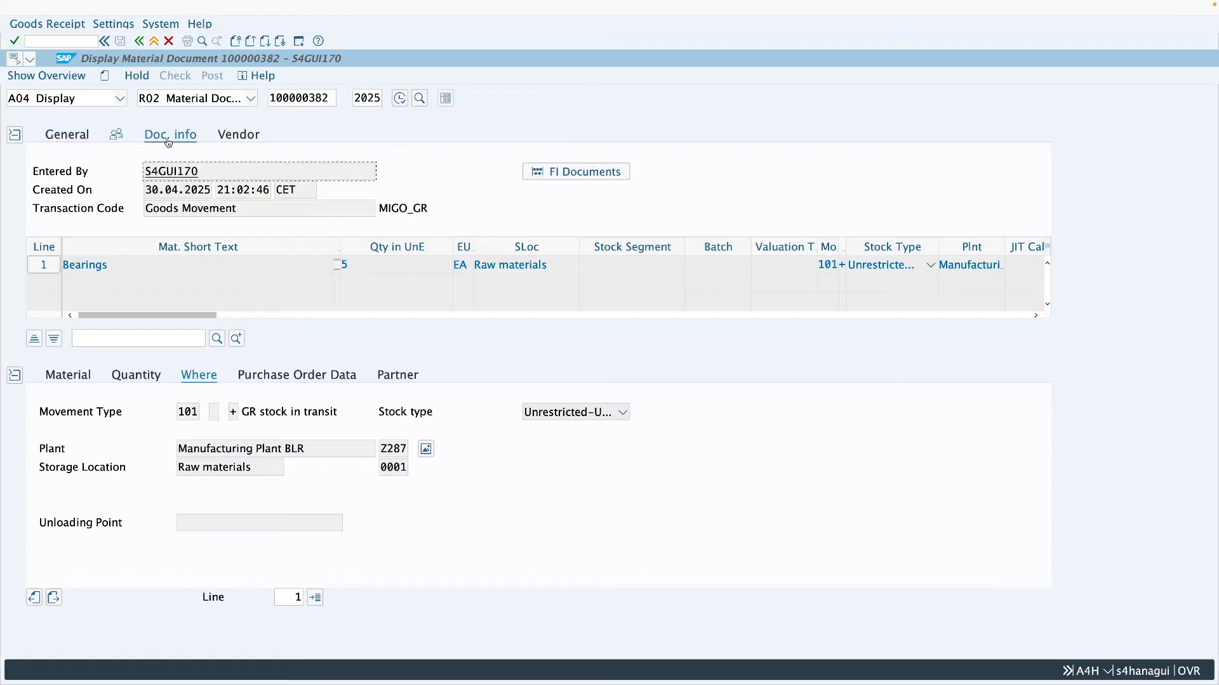
click(582, 173)
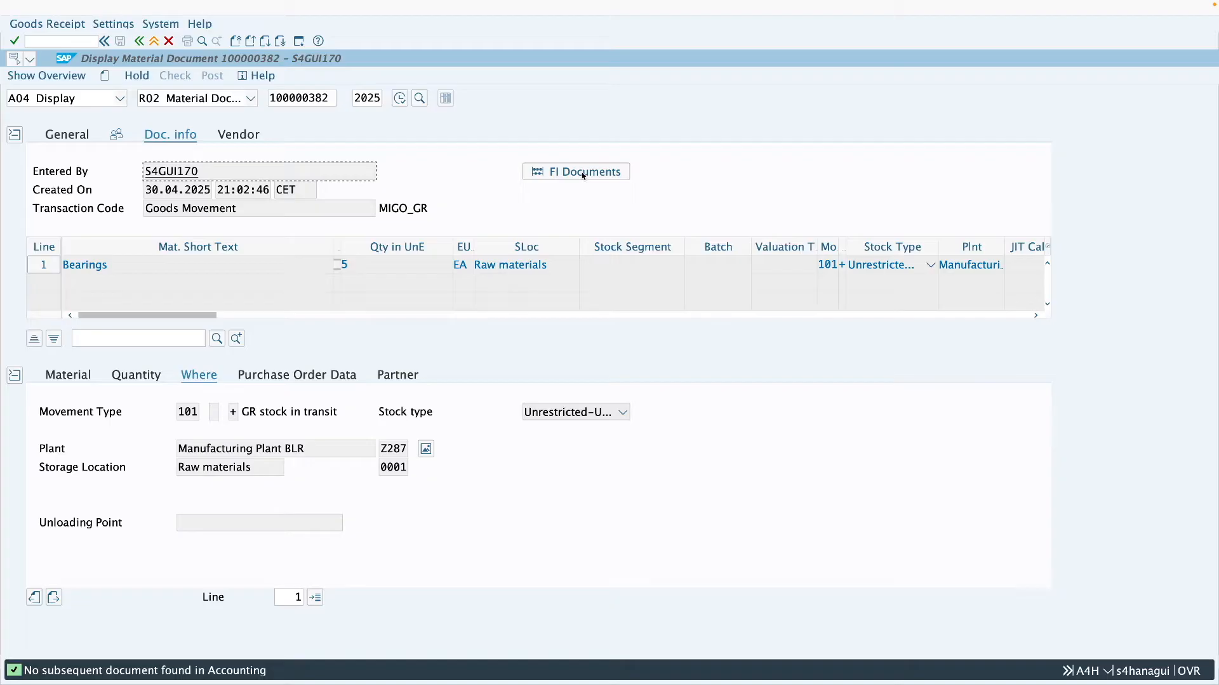
click(155, 42)
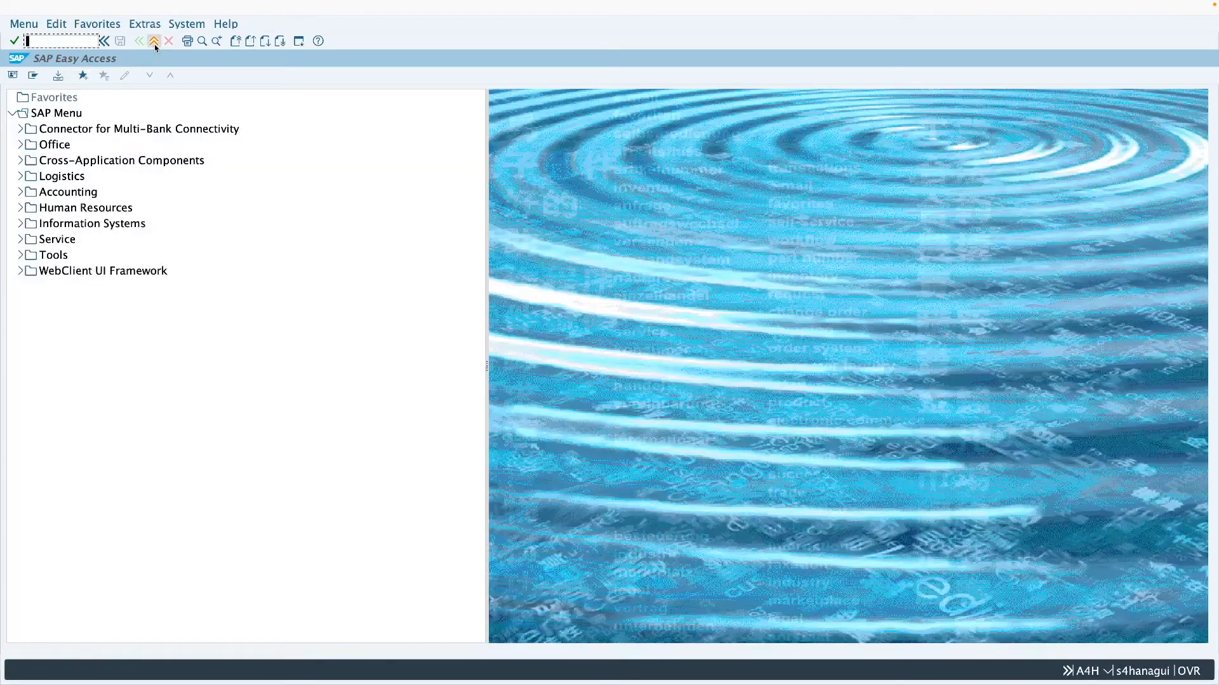
- Display the stock transport order with ME23N and examine the quantities of the delivery, goods issue and goods receipt in its history
text(me23)
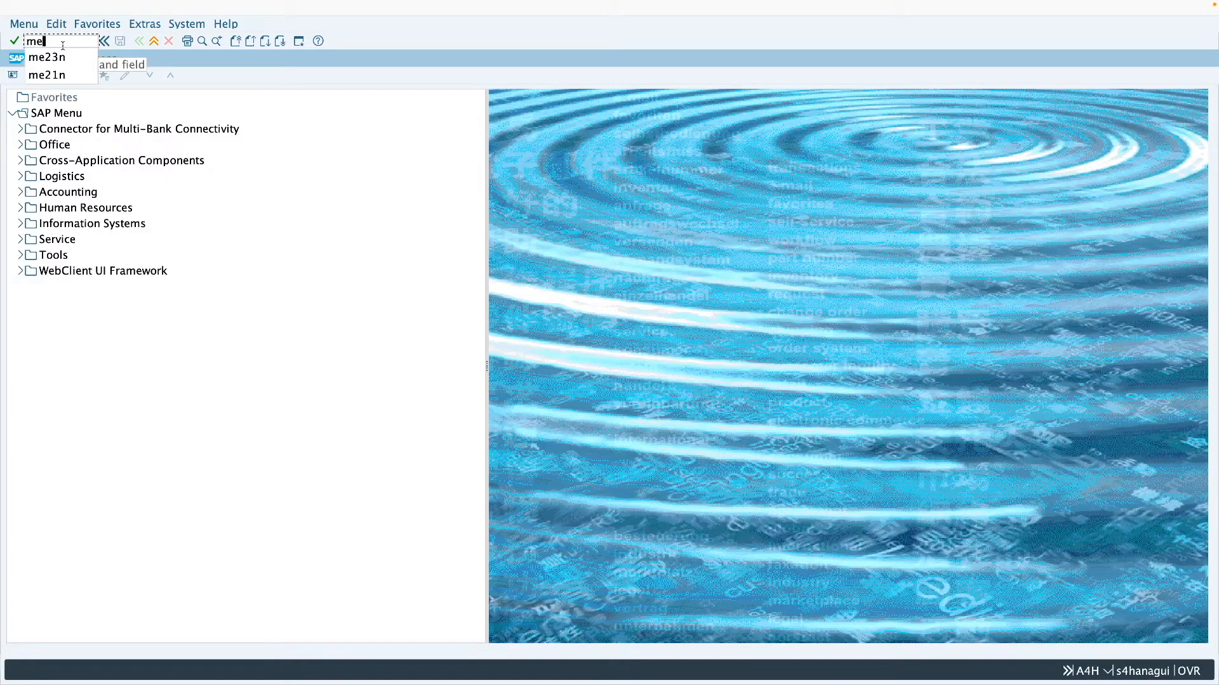
text(n)
key(Return)
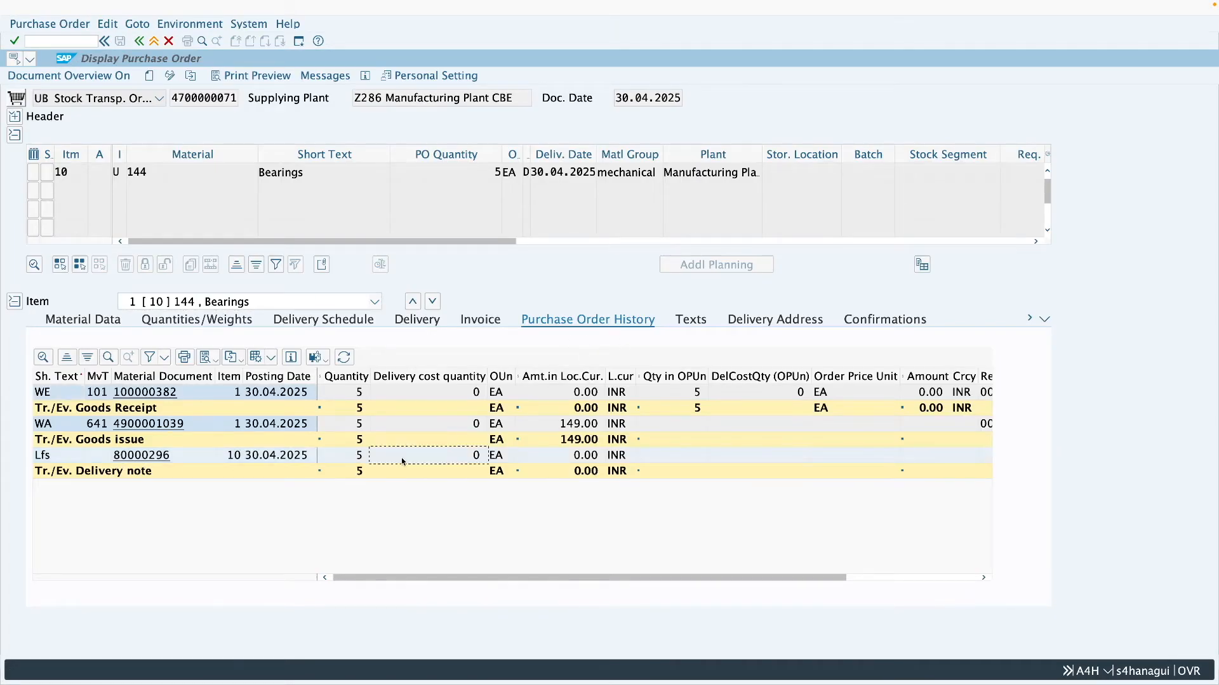
click(354, 458)
click(328, 427)
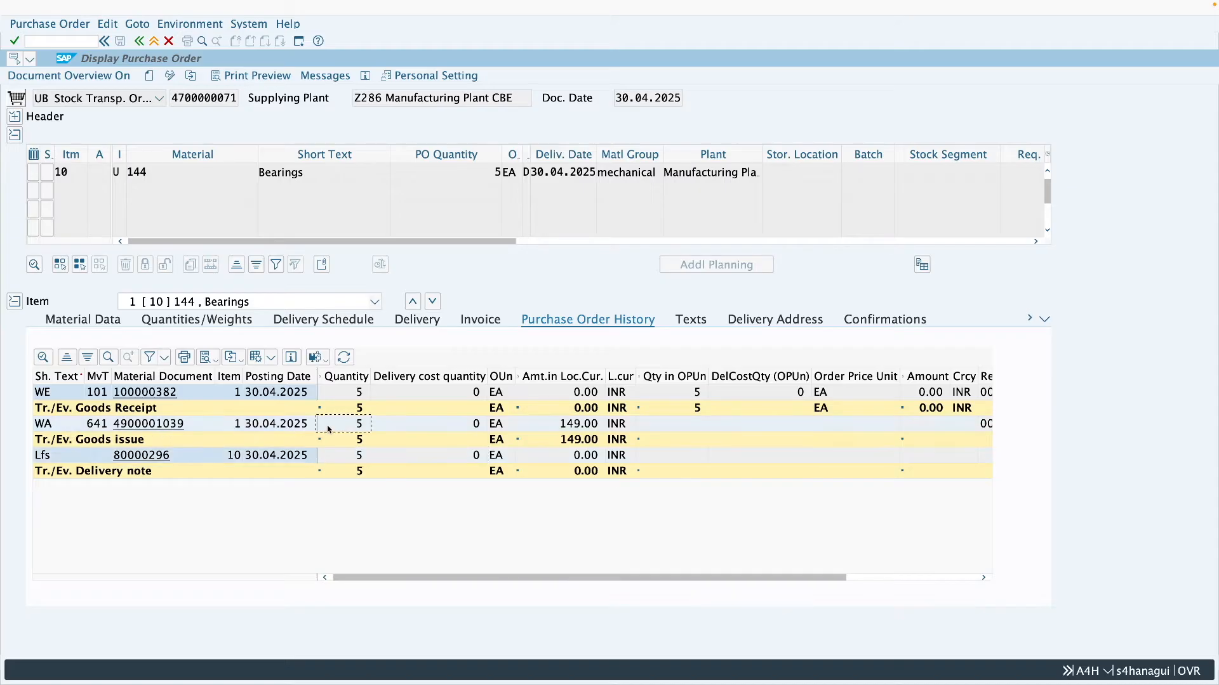
click(341, 395)
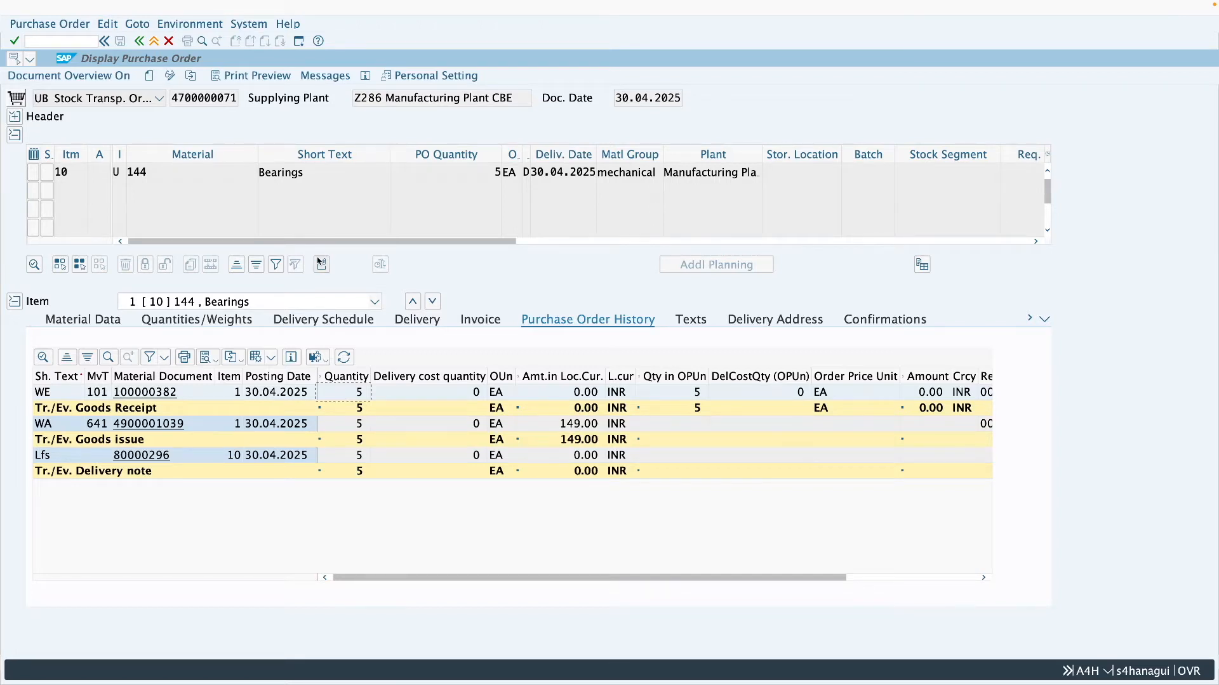
- Change the order quantity of material 144 to 10 and save the purchase order despite the system messages
click(170, 75)
drag(485, 170, 502, 174)
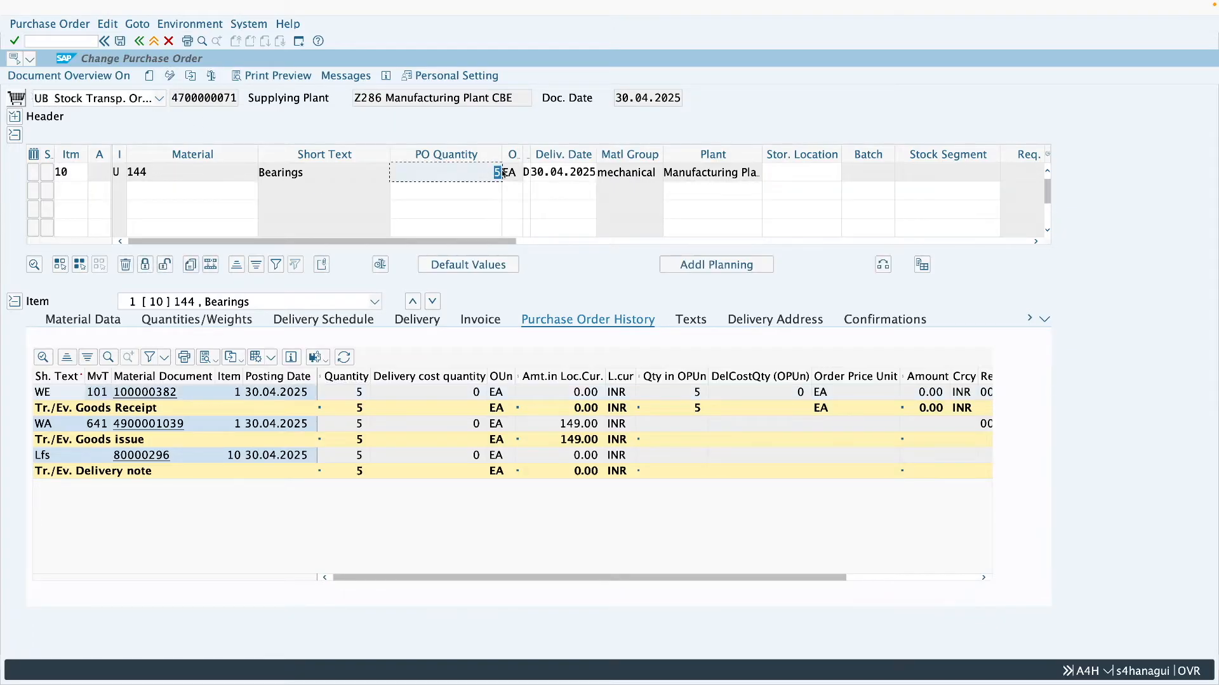
text(10)
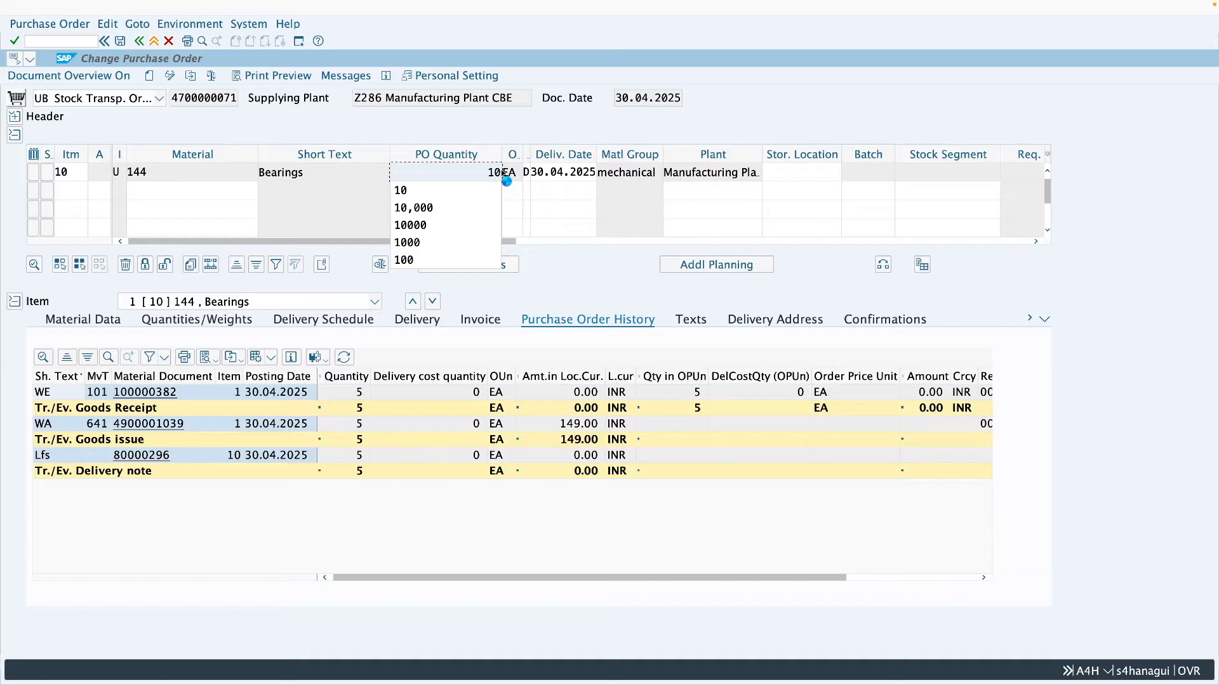
key(Return)
click(125, 44)
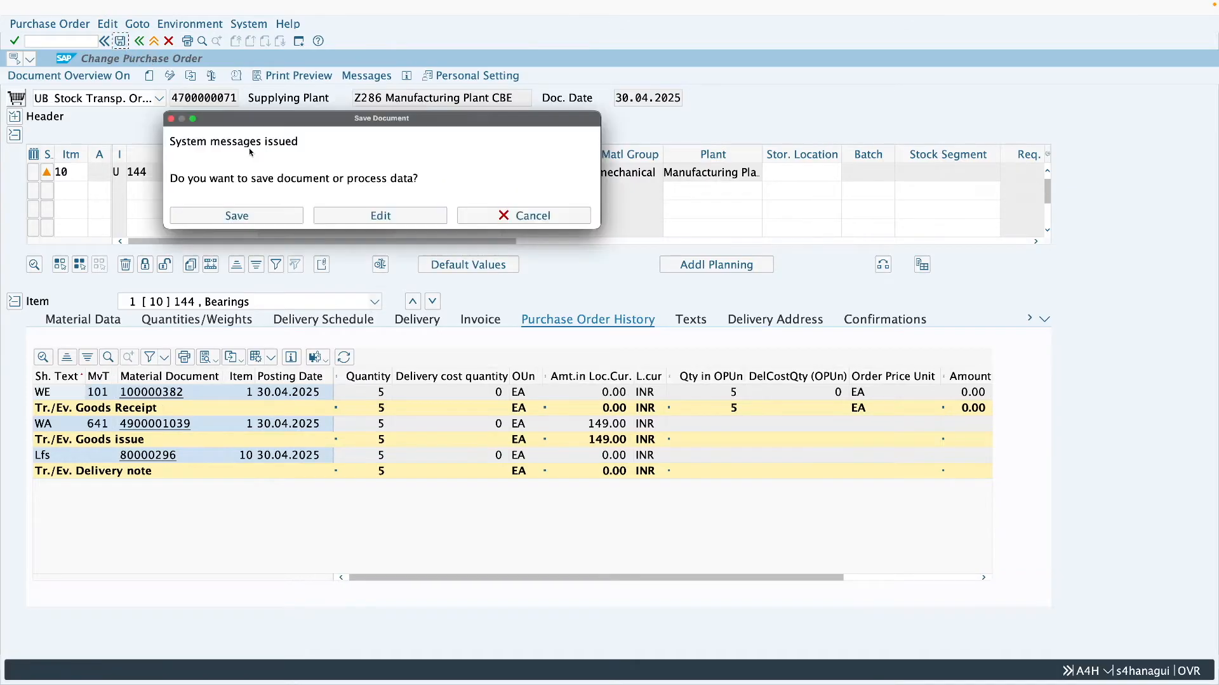
click(281, 218)
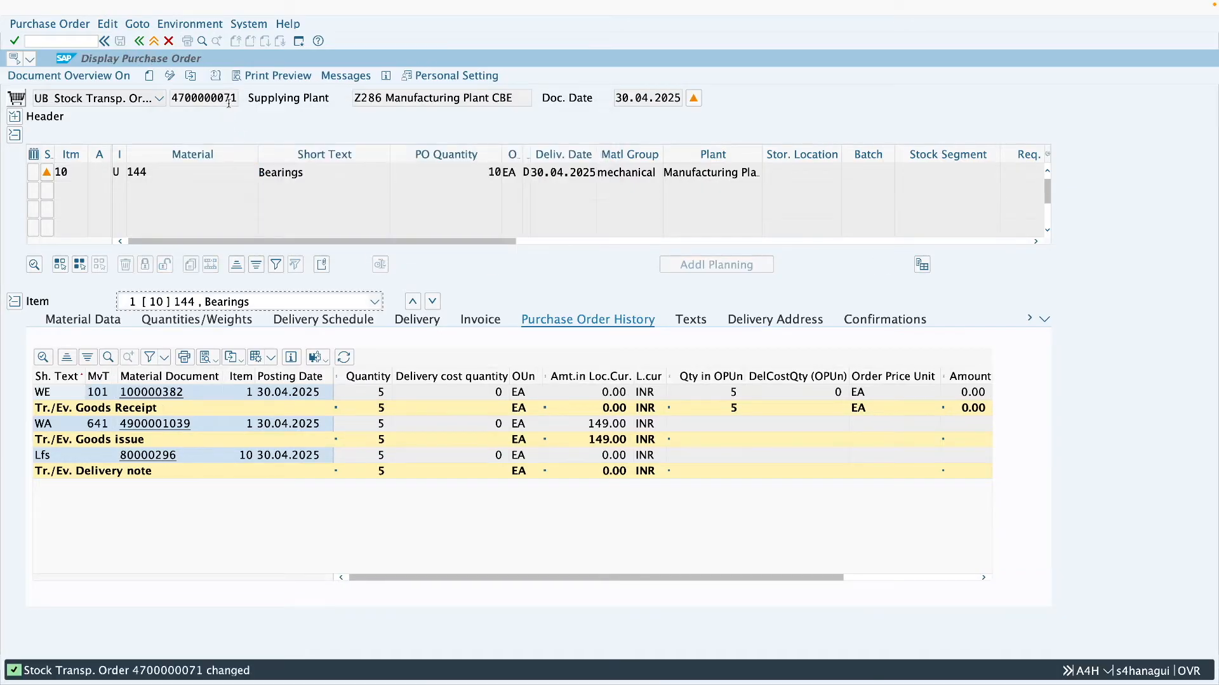
- Copy the stock transport order's number and start transaction VL10B in a new SAP session
drag(237, 99, 172, 99)
key(ctrl+c)
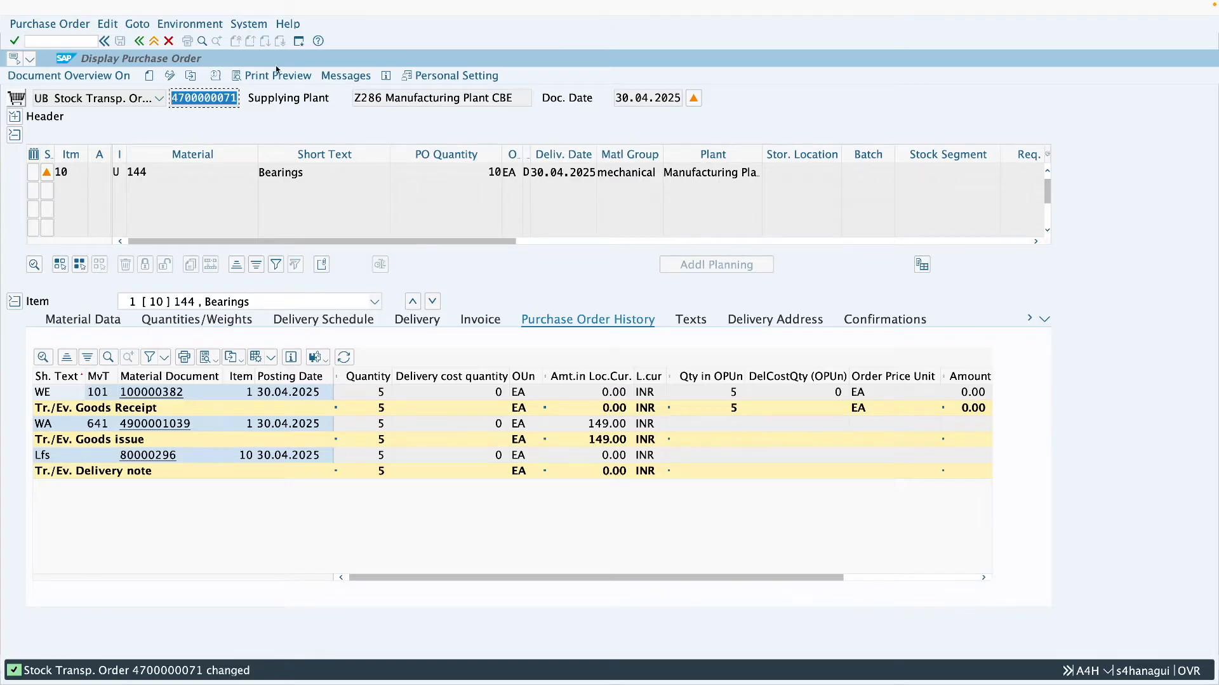
click(80, 39)
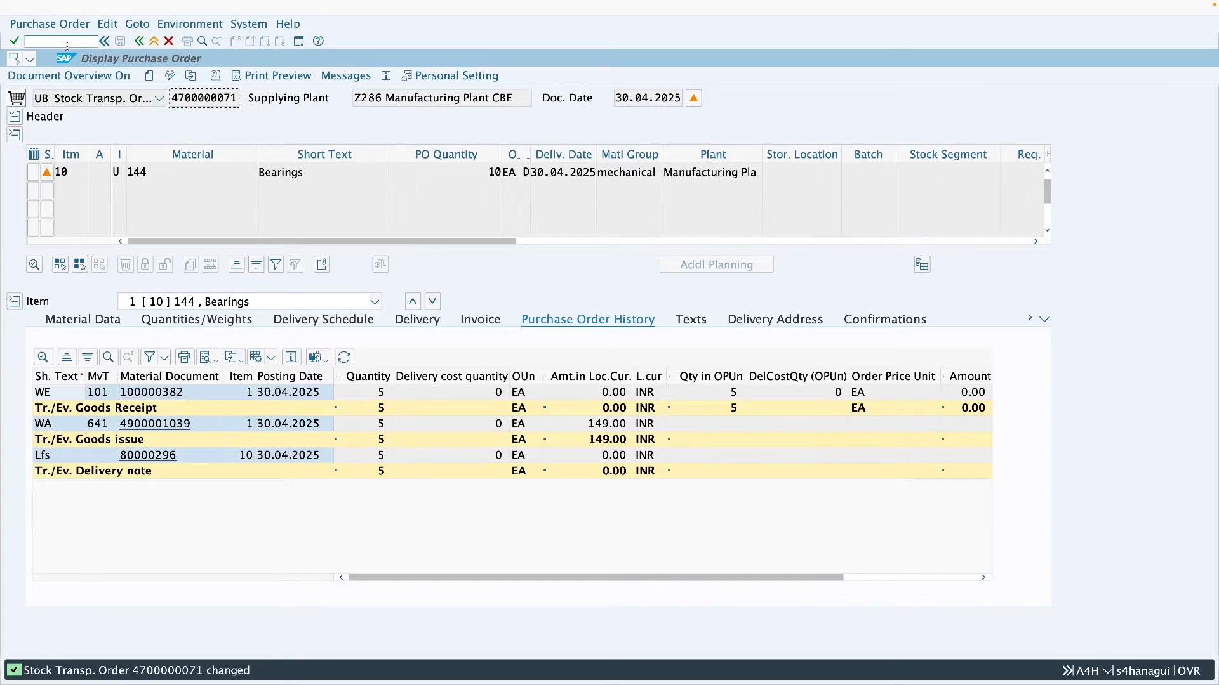
key(super+n)
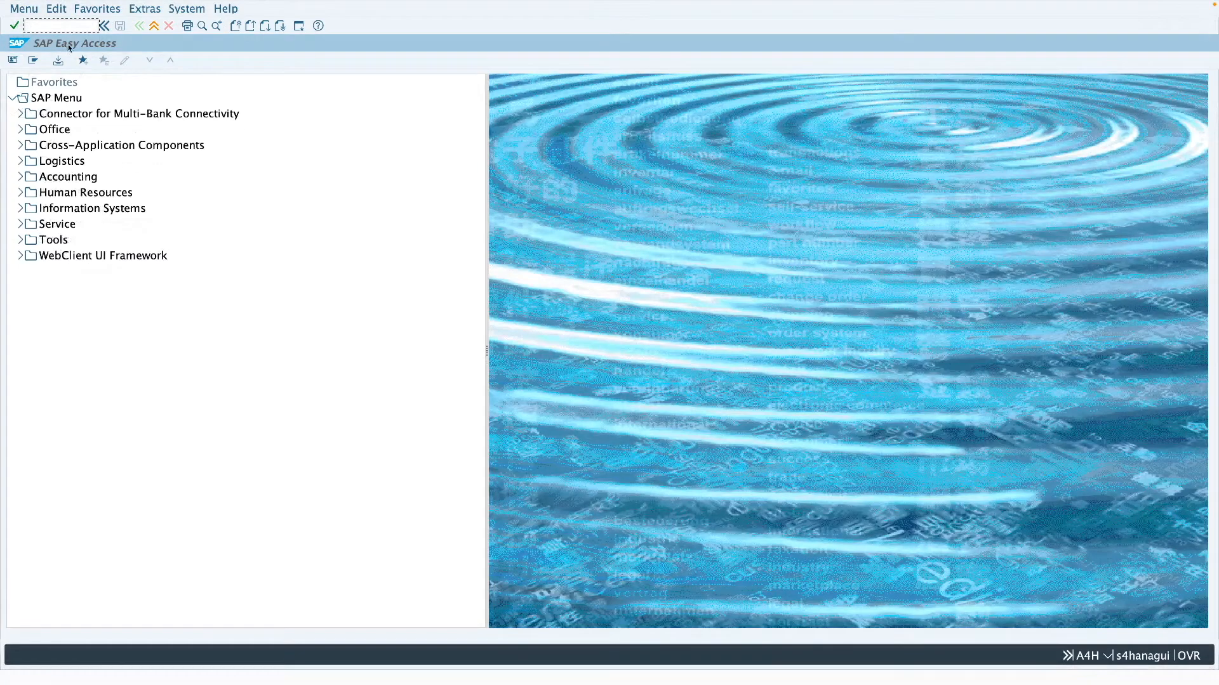
text(vl10b)
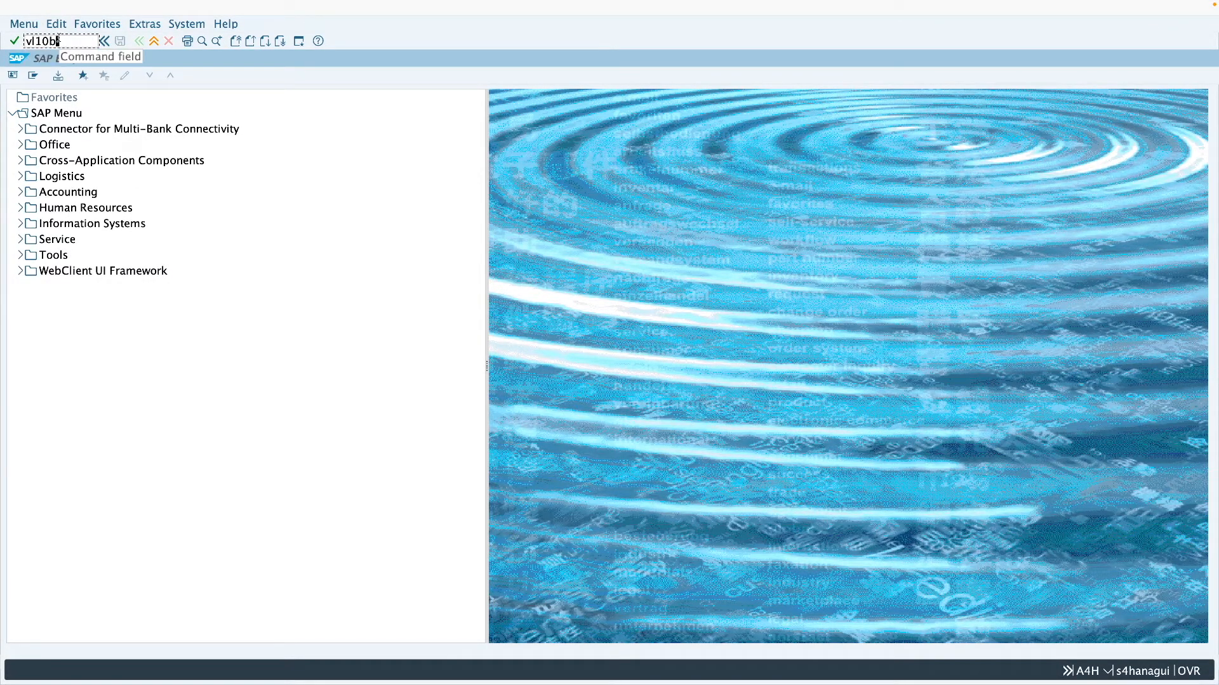
key(Return)
- List the shipping activities due for the copied purchase order number and create its delivery in the background
click(167, 173)
click(247, 226)
key(ctrl+v)
click(13, 76)
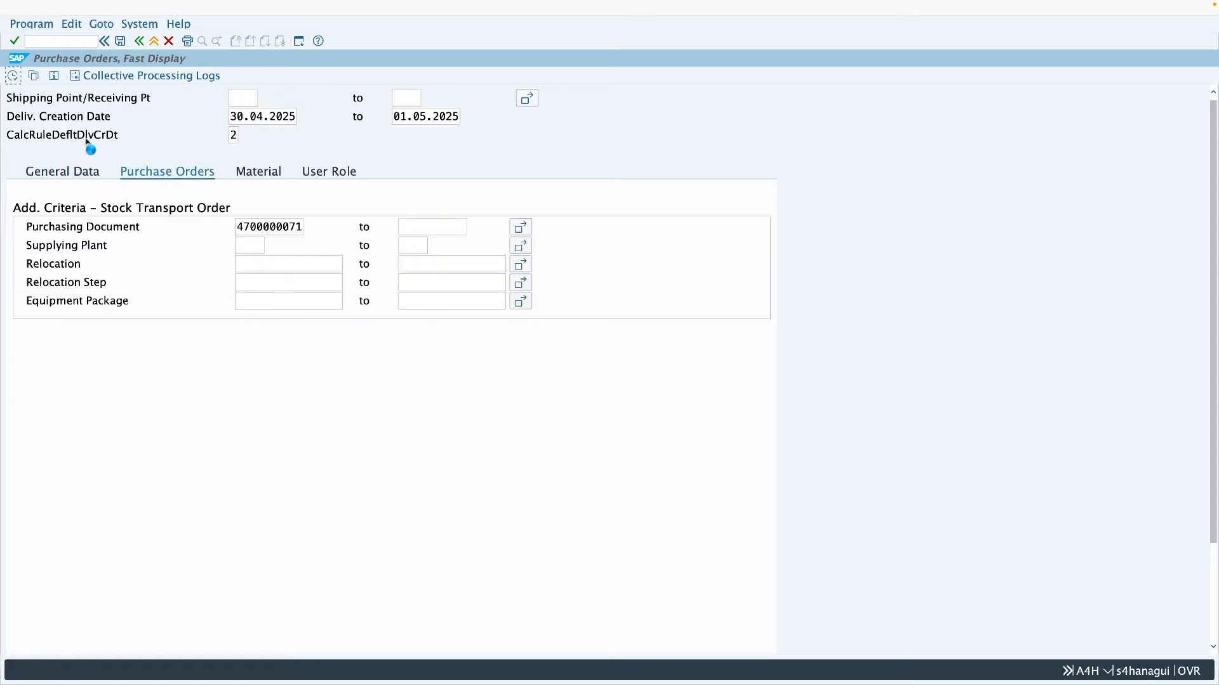
click(13, 115)
click(30, 76)
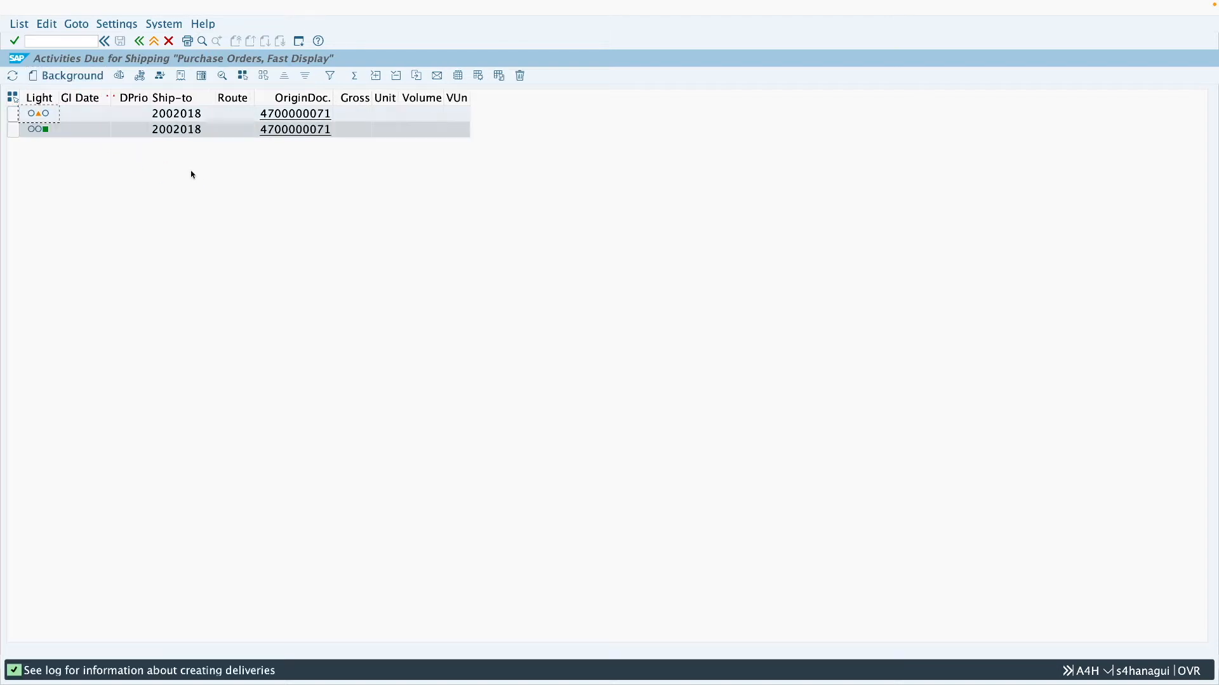
- Open the new delivery 80000297 from the purchase order history and switch it to change mode
click(307, 131)
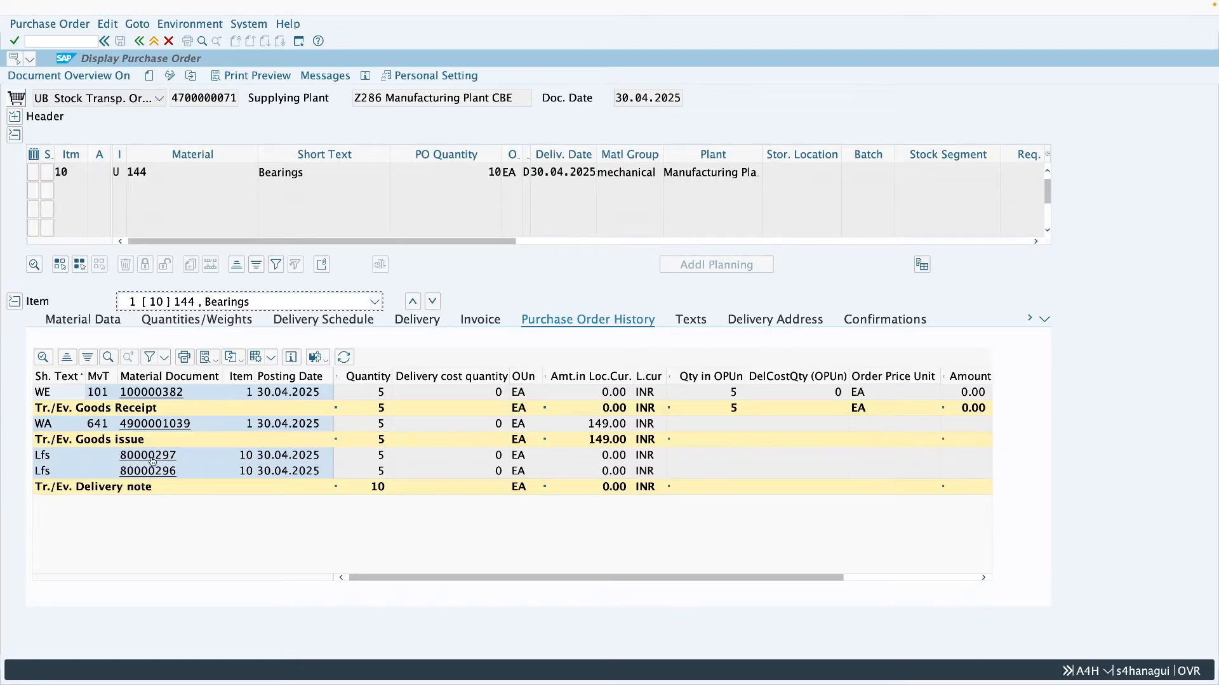
click(152, 459)
click(12, 76)
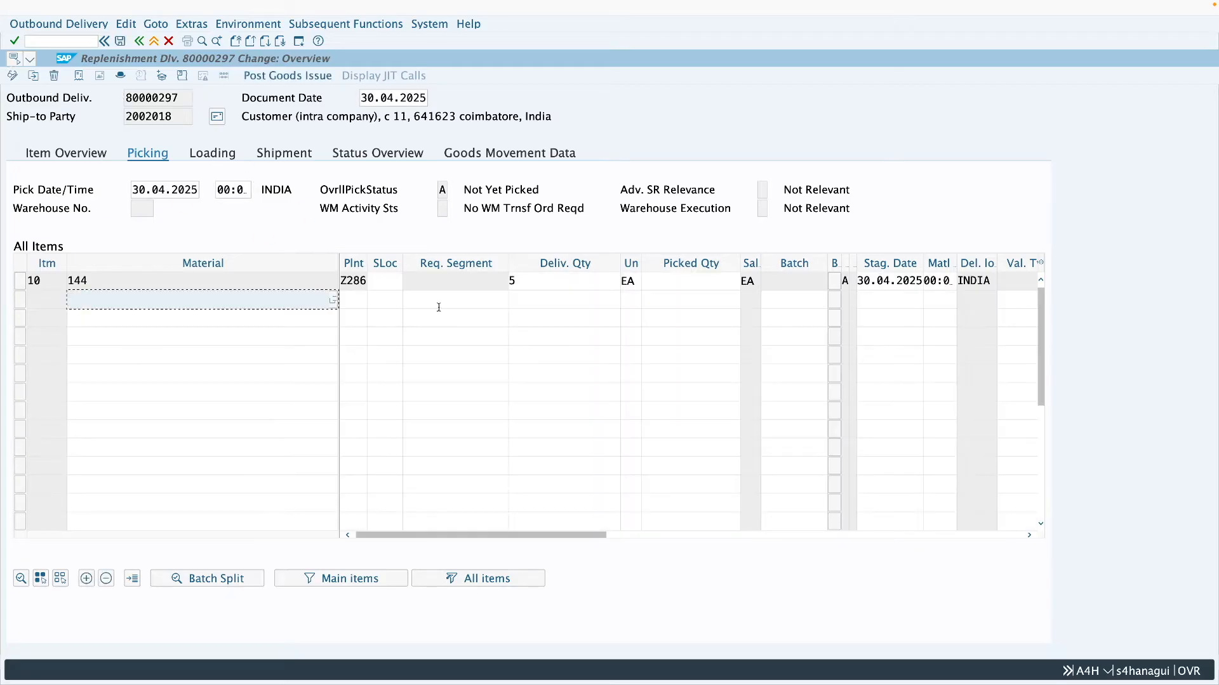
- Set item 10's picked quantity to 5 and storage location to 0001 in the delivery, and post the goods issue
click(685, 279)
text(5)
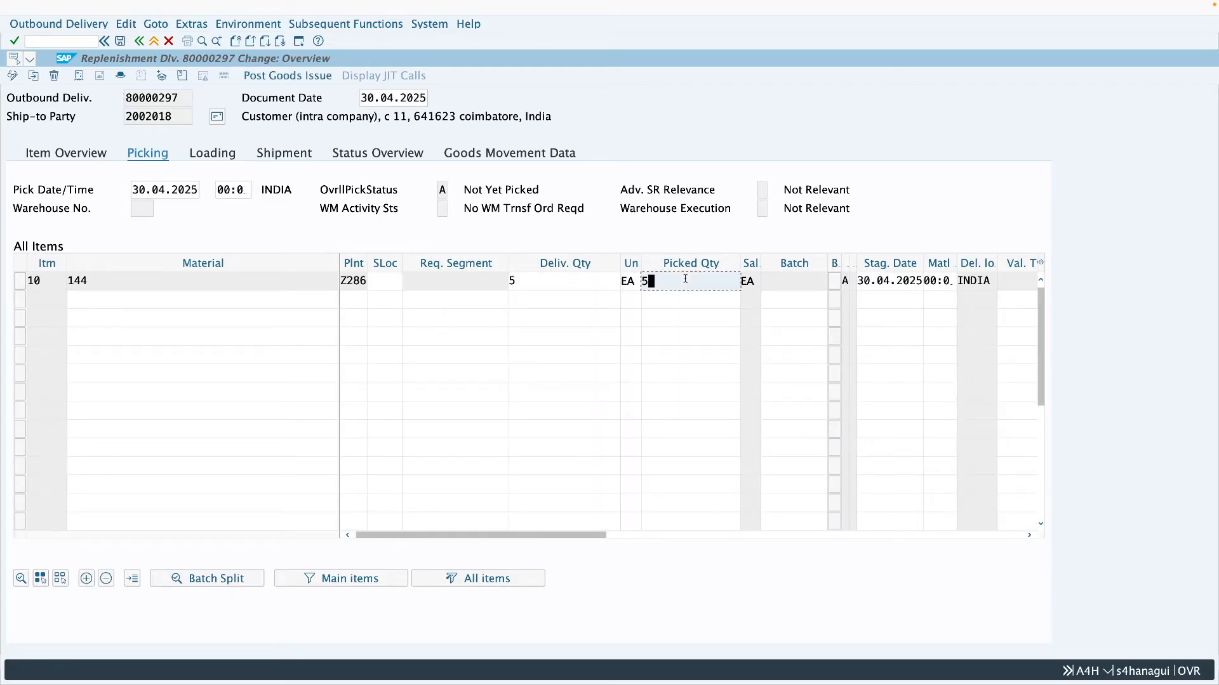
key(Return)
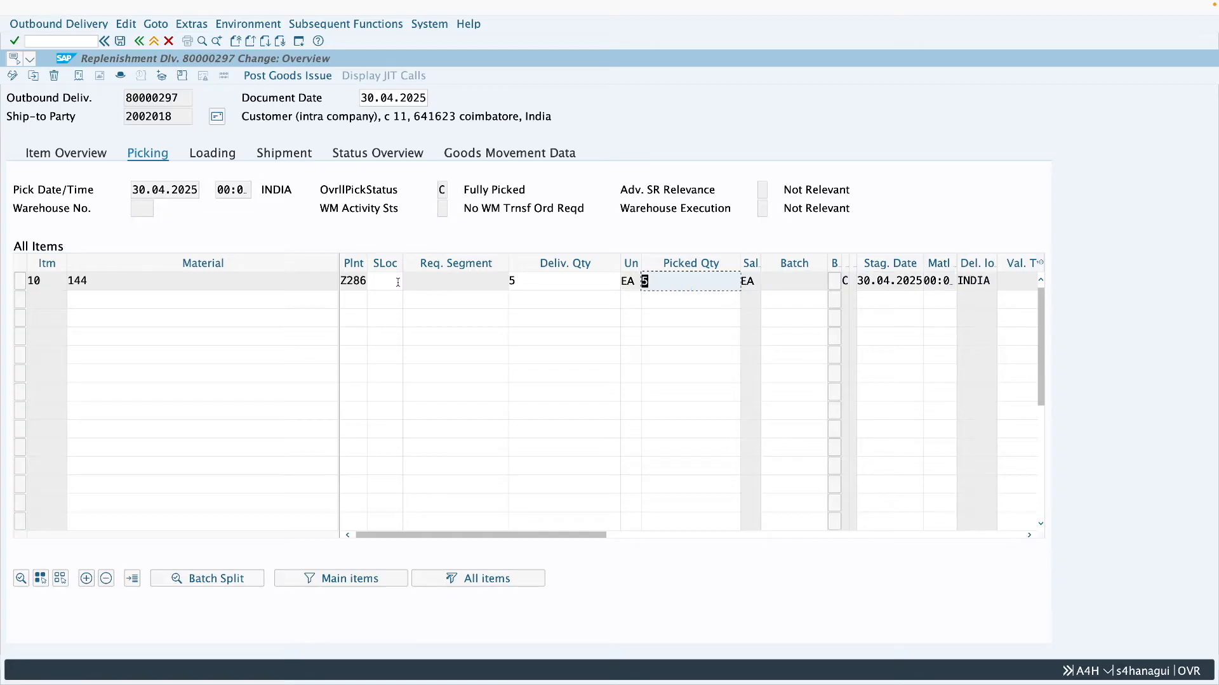
click(389, 281)
click(390, 281)
click(385, 299)
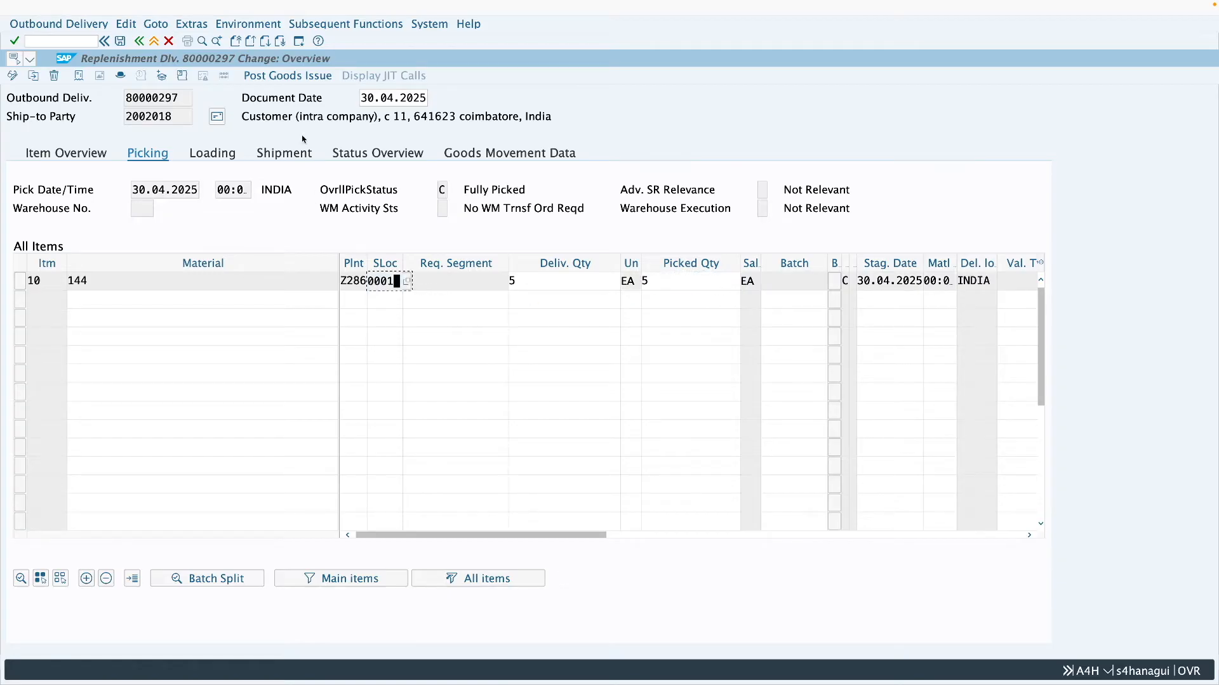
click(287, 75)
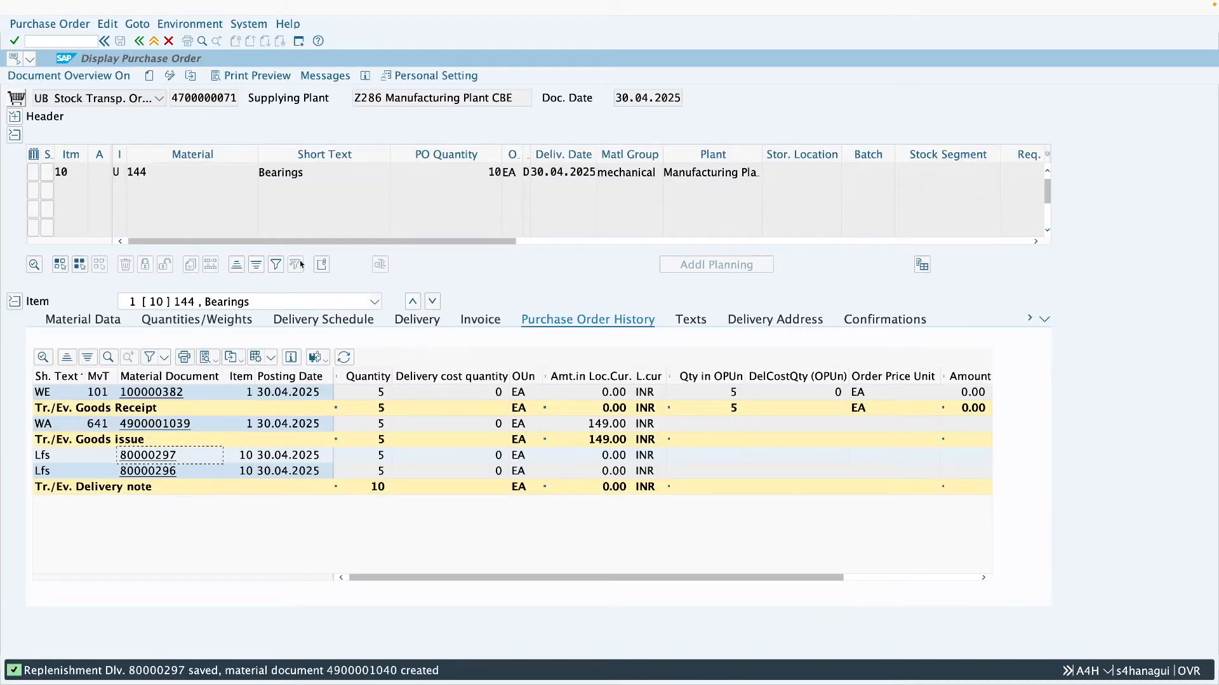
- Reload the stock transport order and check the goods issue entries in its purchase order history
click(192, 77)
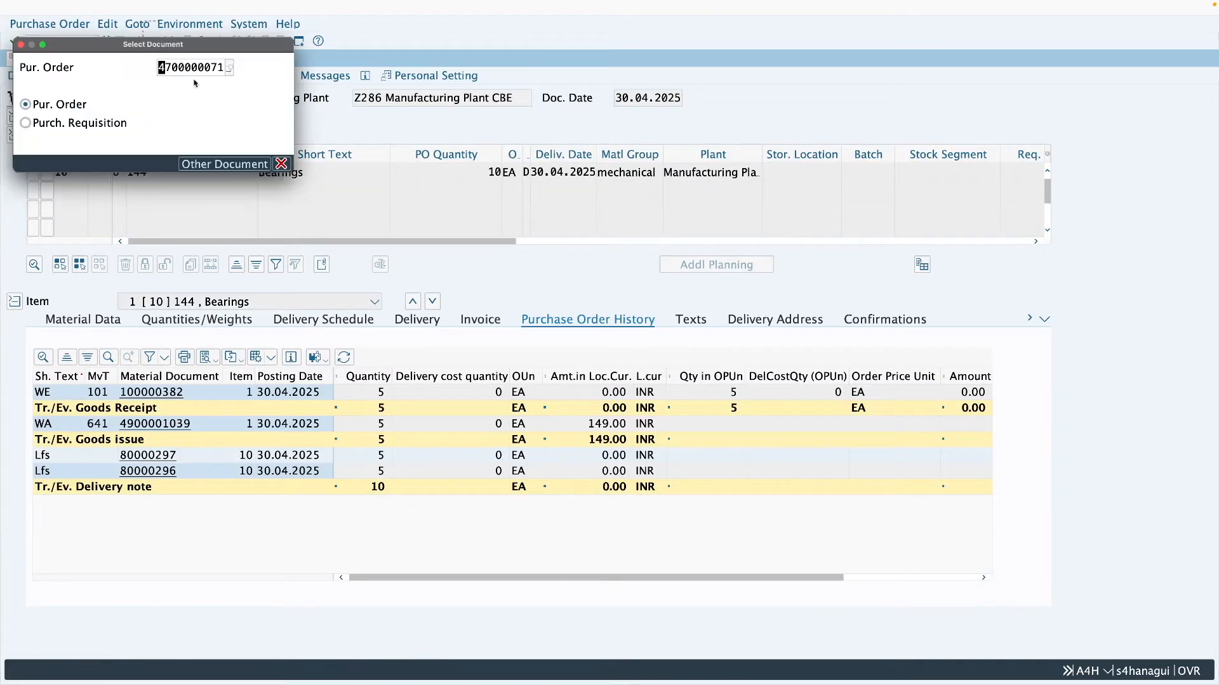
key(Return)
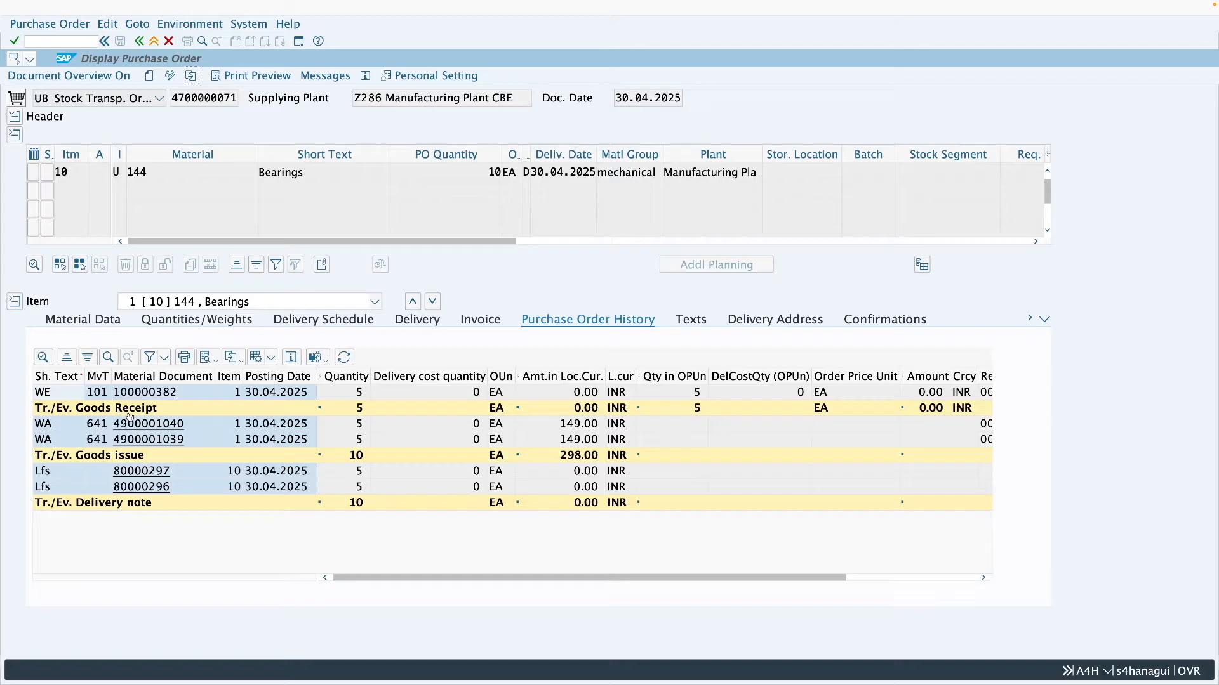
click(298, 424)
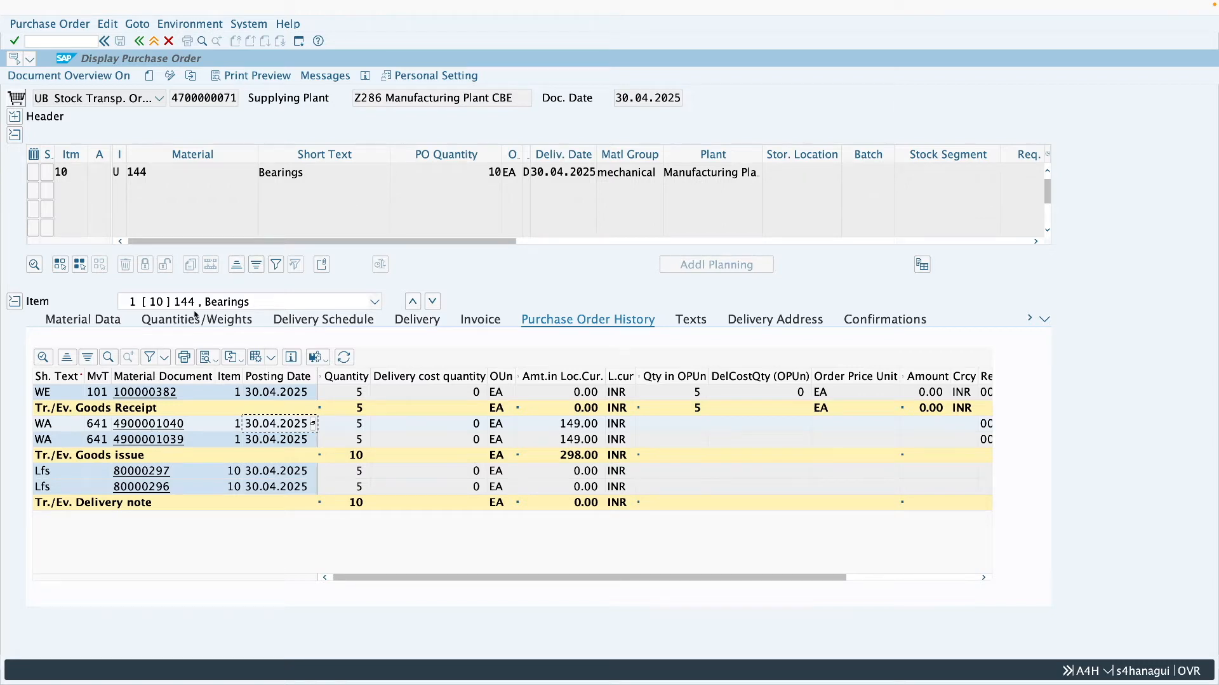
- Run transaction MB5T in a new session for material 144 and receiving plant Z287, and inspect the quantity in transit
click(300, 42)
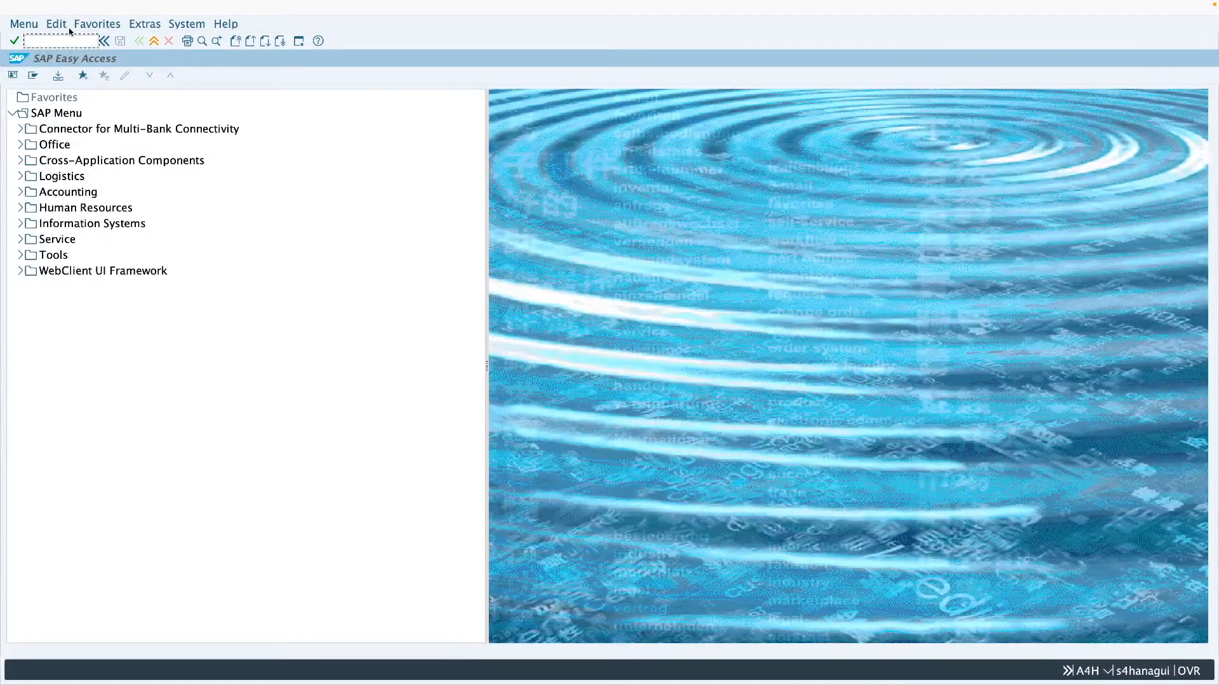
text(mb5t)
key(Return)
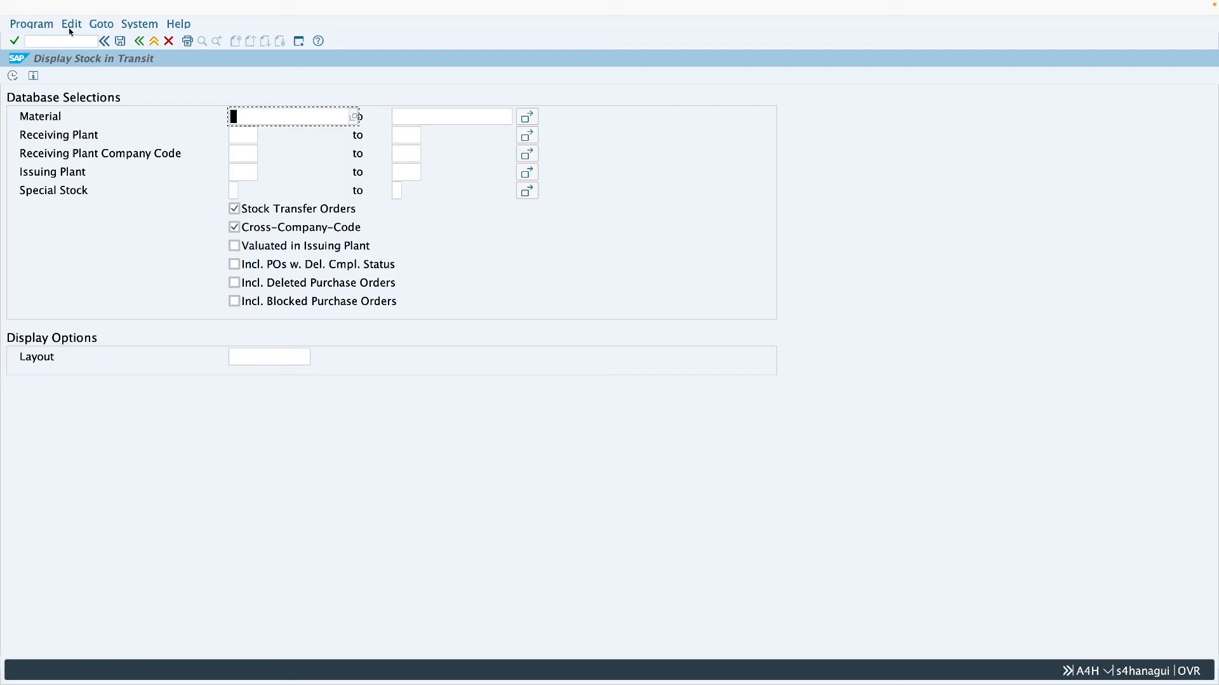
text(144)
click(252, 132)
text(z287)
click(12, 76)
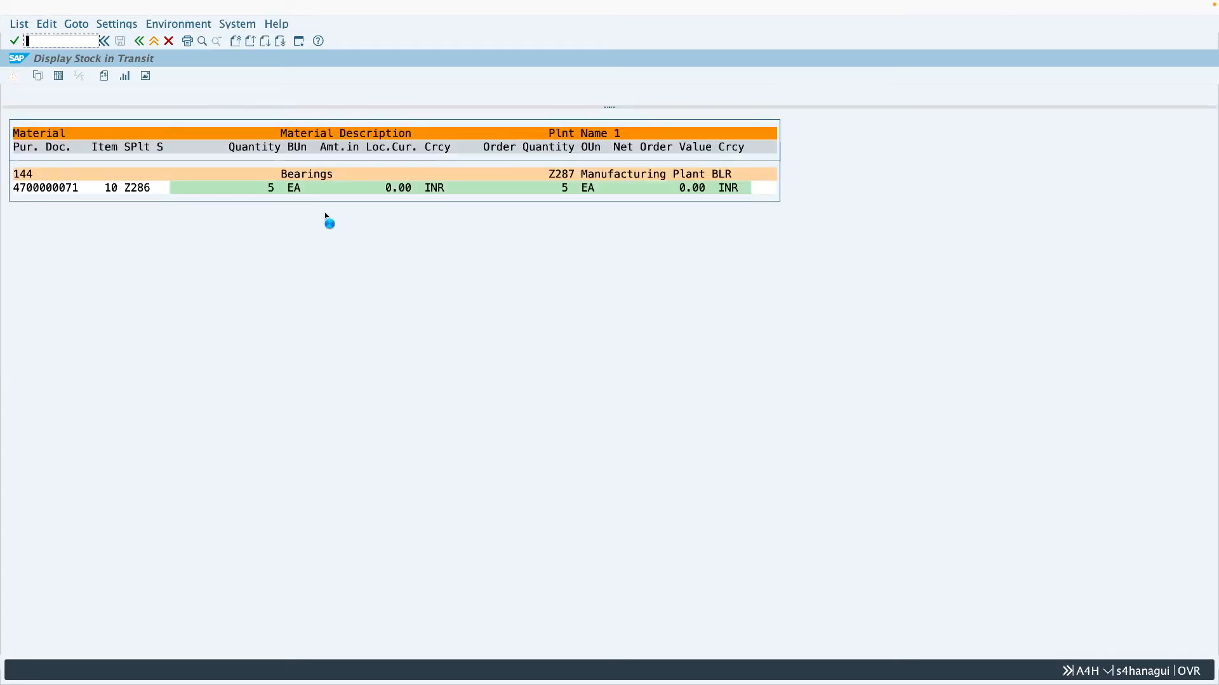
click(269, 188)
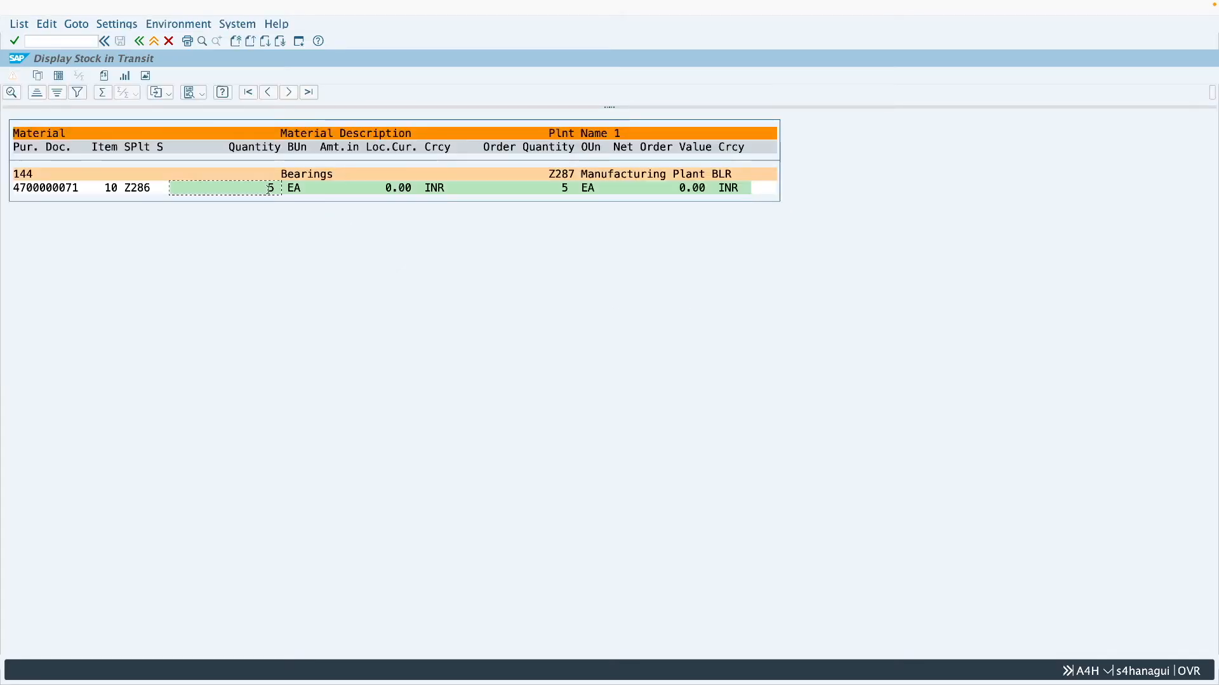
click(58, 188)
- Start transaction MIGO in another new session and set its action to Goods Receipt
key(super+n)
click(29, 8)
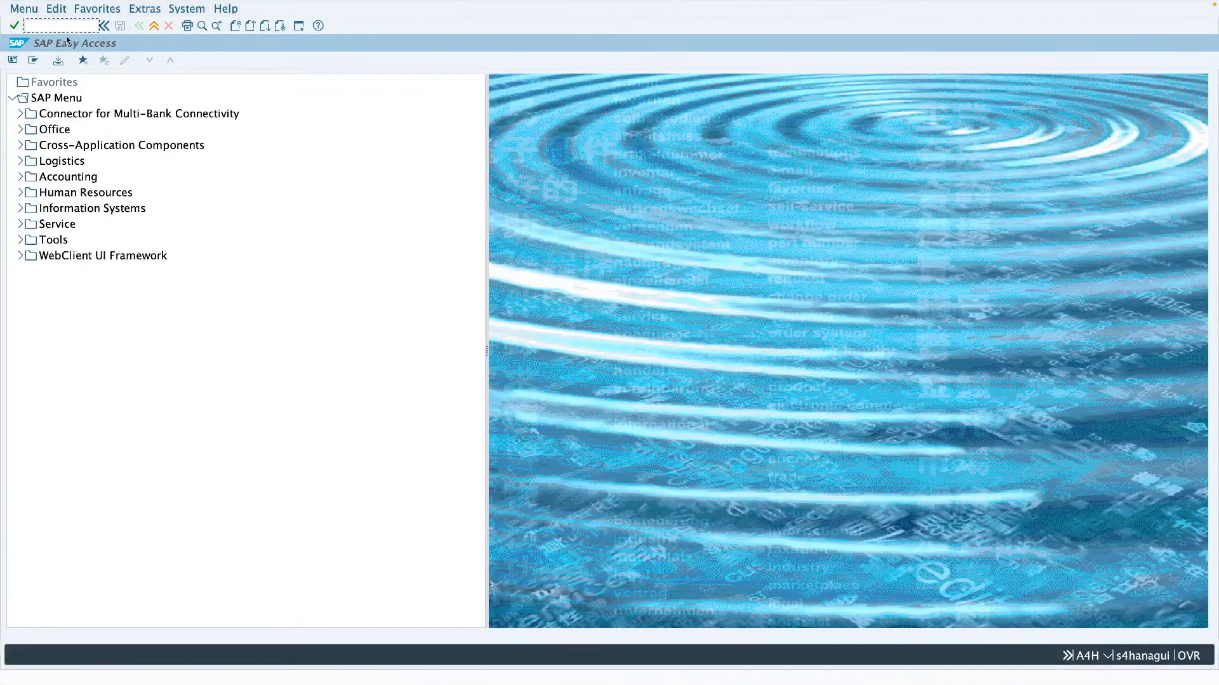
text(migo)
key(Return)
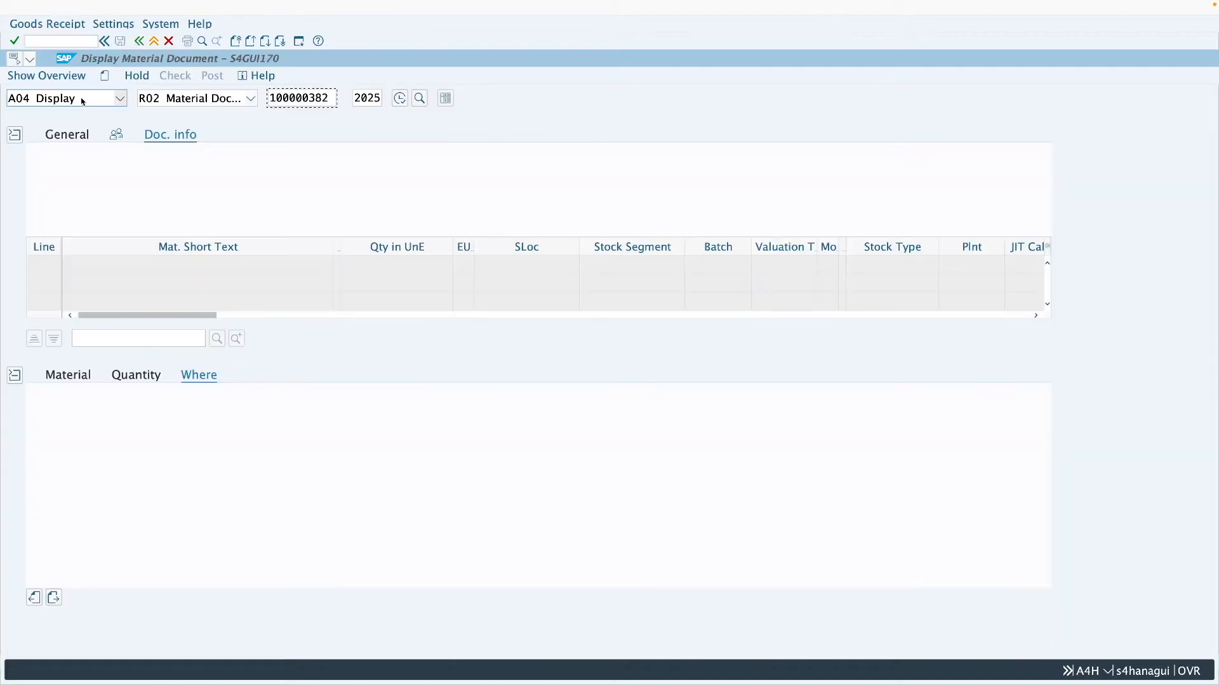
click(83, 100)
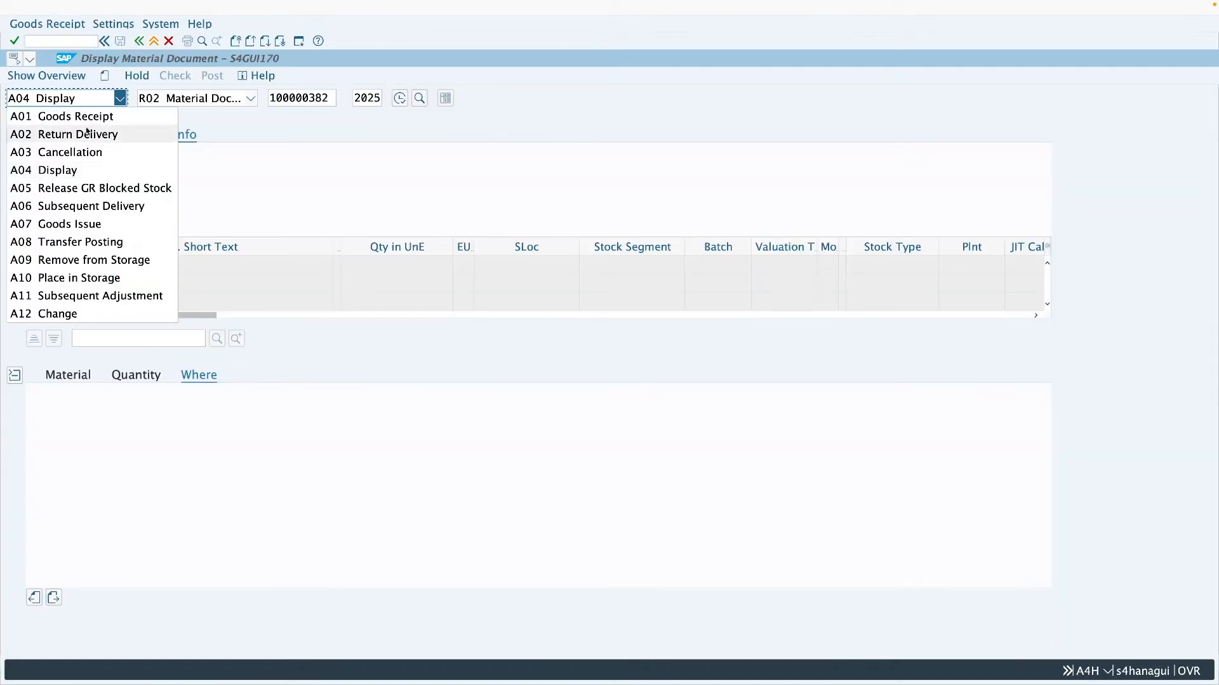
click(51, 115)
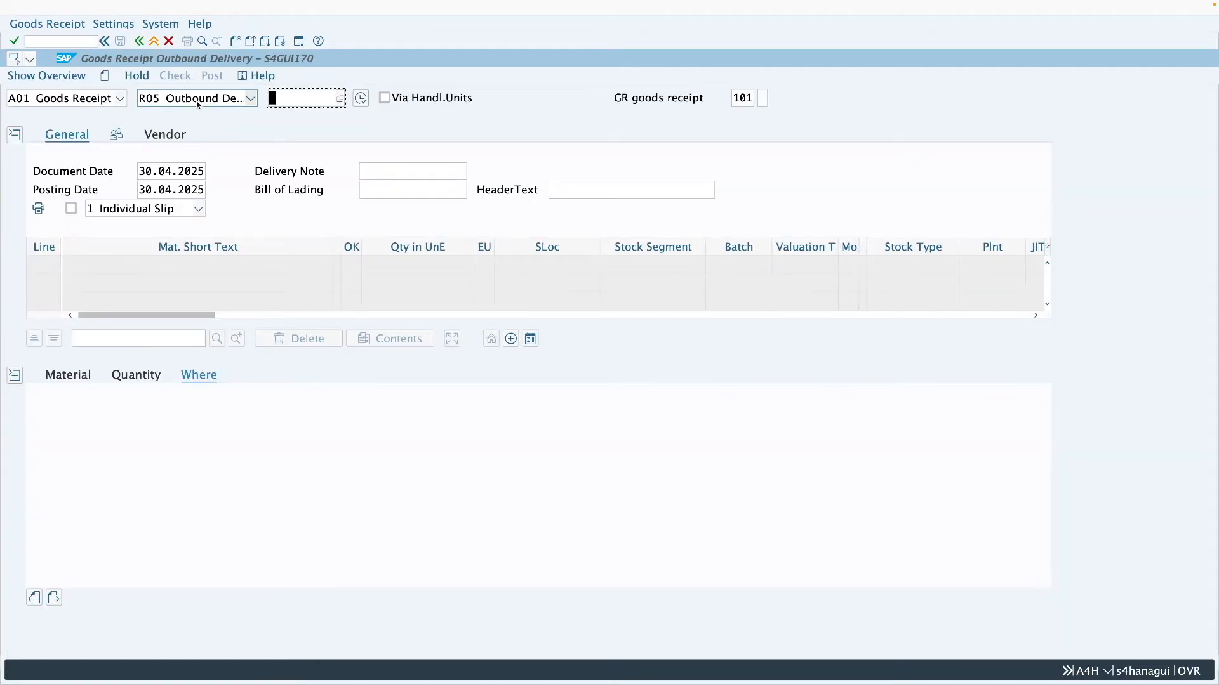
- Load outbound delivery 80000297 as the reference document for the goods receipt
click(195, 100)
click(284, 99)
click(295, 99)
key(Down)
key(Return)
key(BackSpace)
text(7)
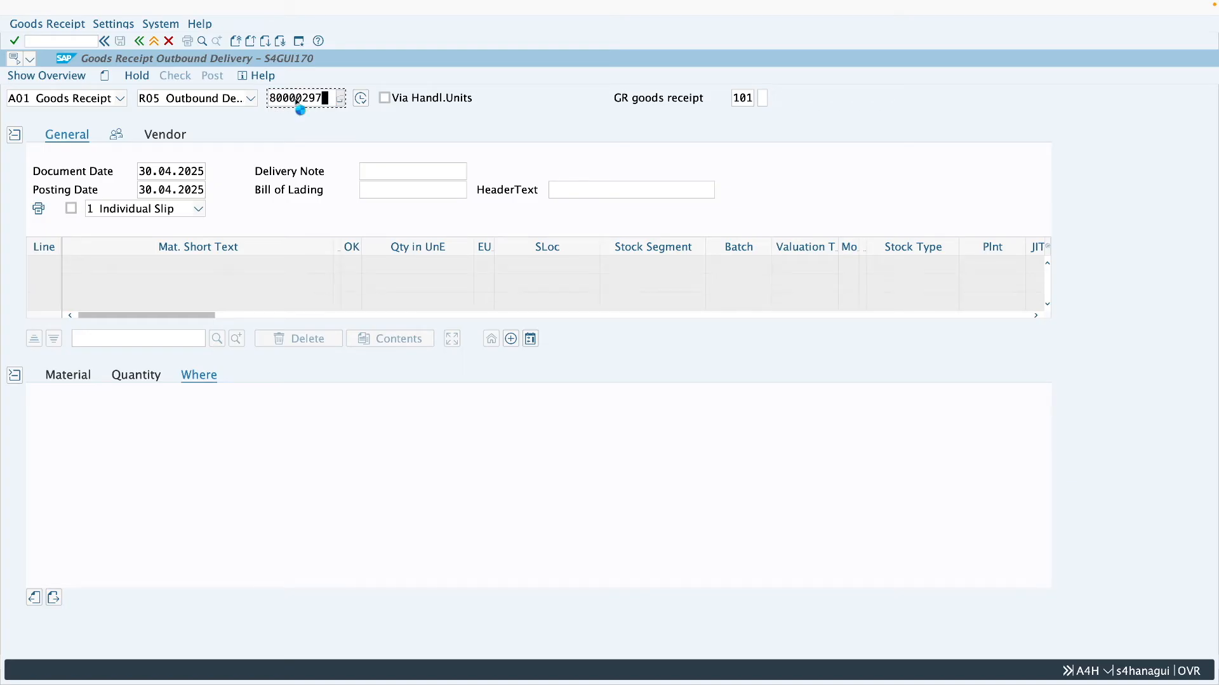
key(Return)
- Set the receiving storage location to Raw materials, mark the Bearings item OK, and post the goods receipt
click(208, 466)
key(Down)
key(Return)
click(105, 597)
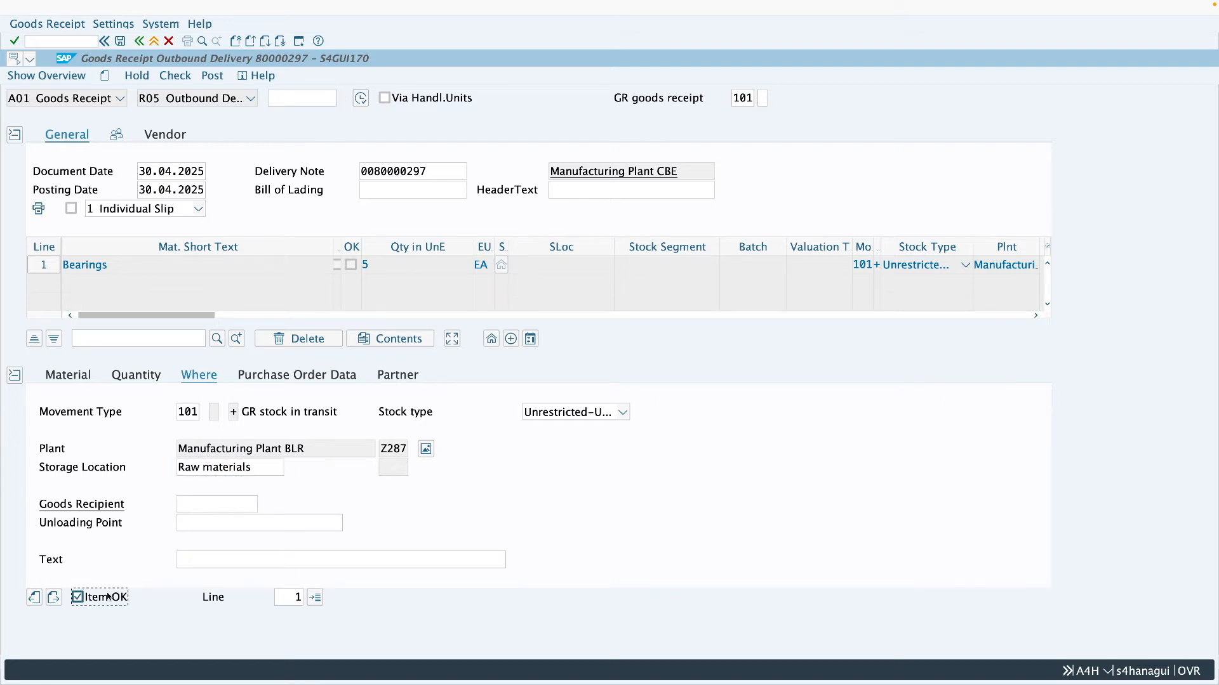
click(213, 78)
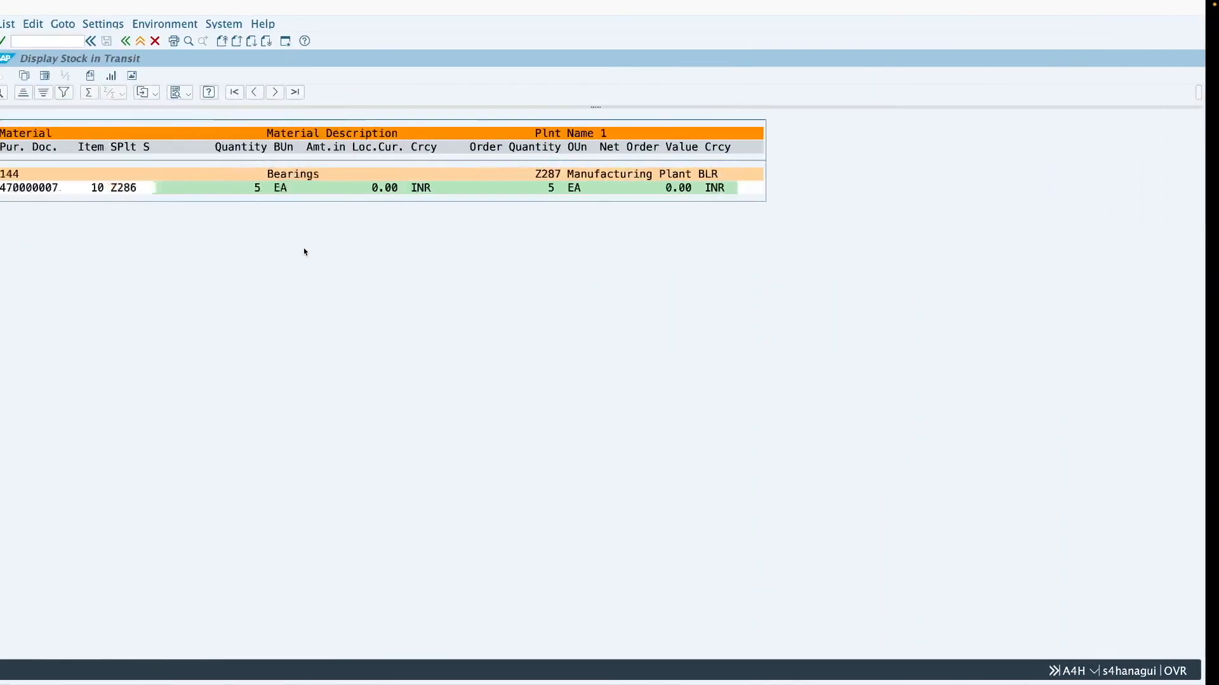
- Rerun the stock-in-transit report and reload the stock transport order to check its updated history
click(139, 40)
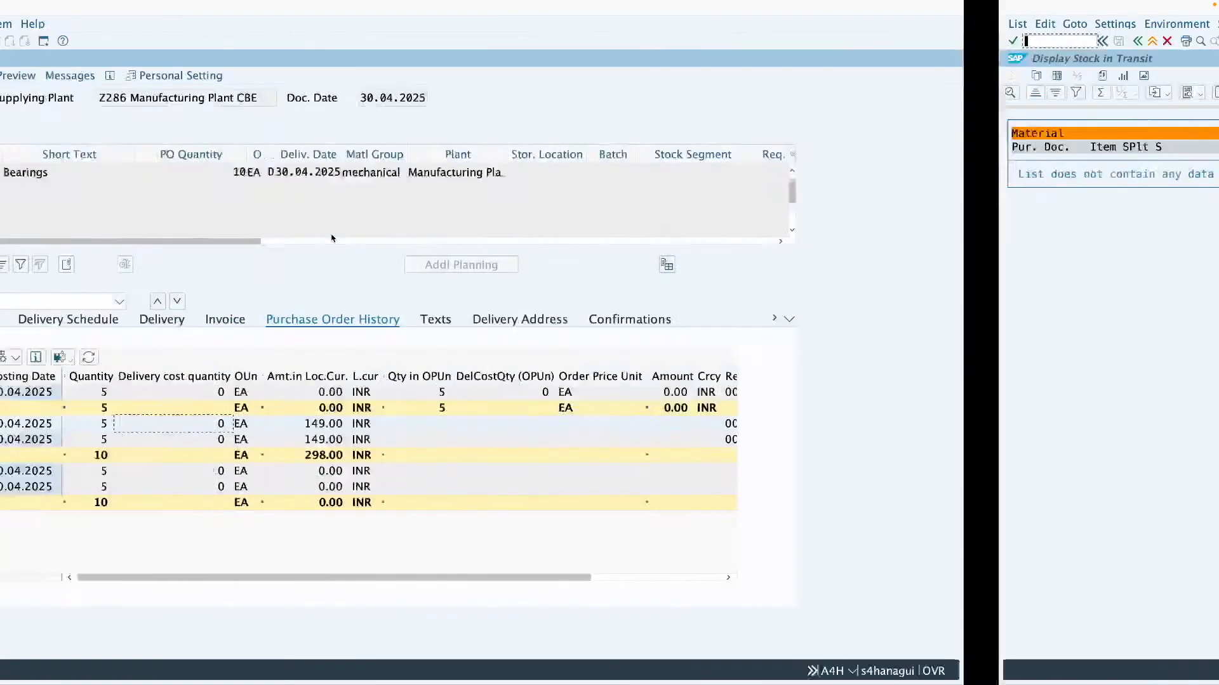
click(190, 76)
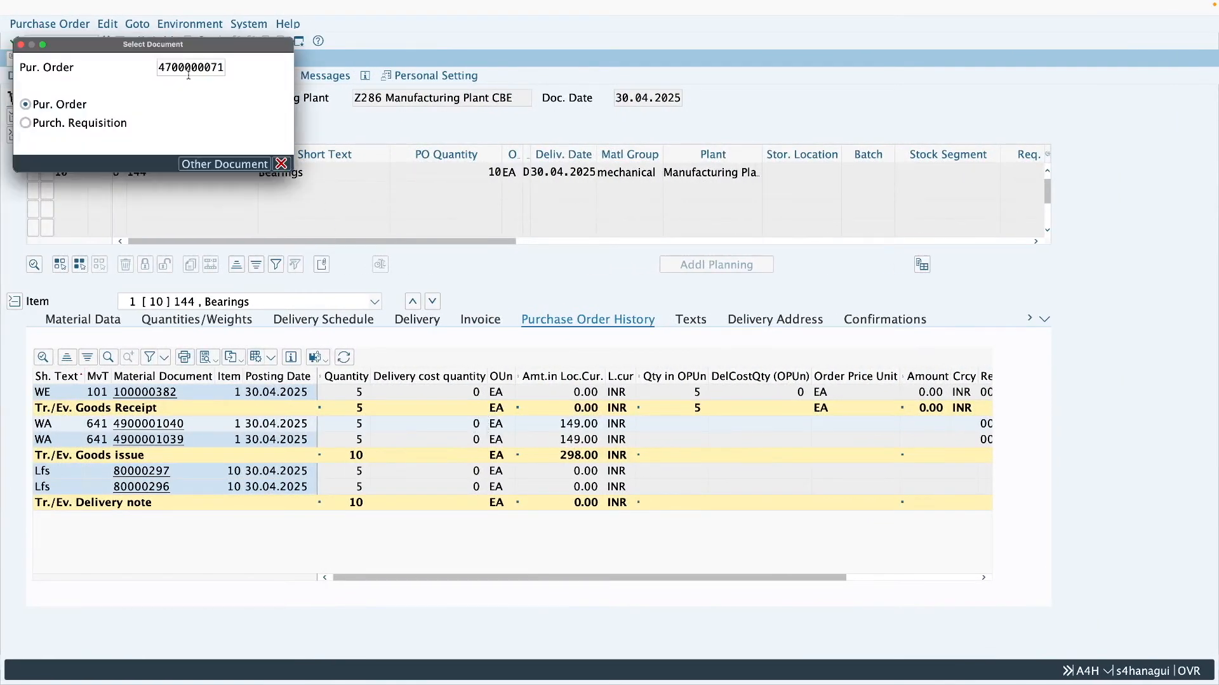
key(Return)
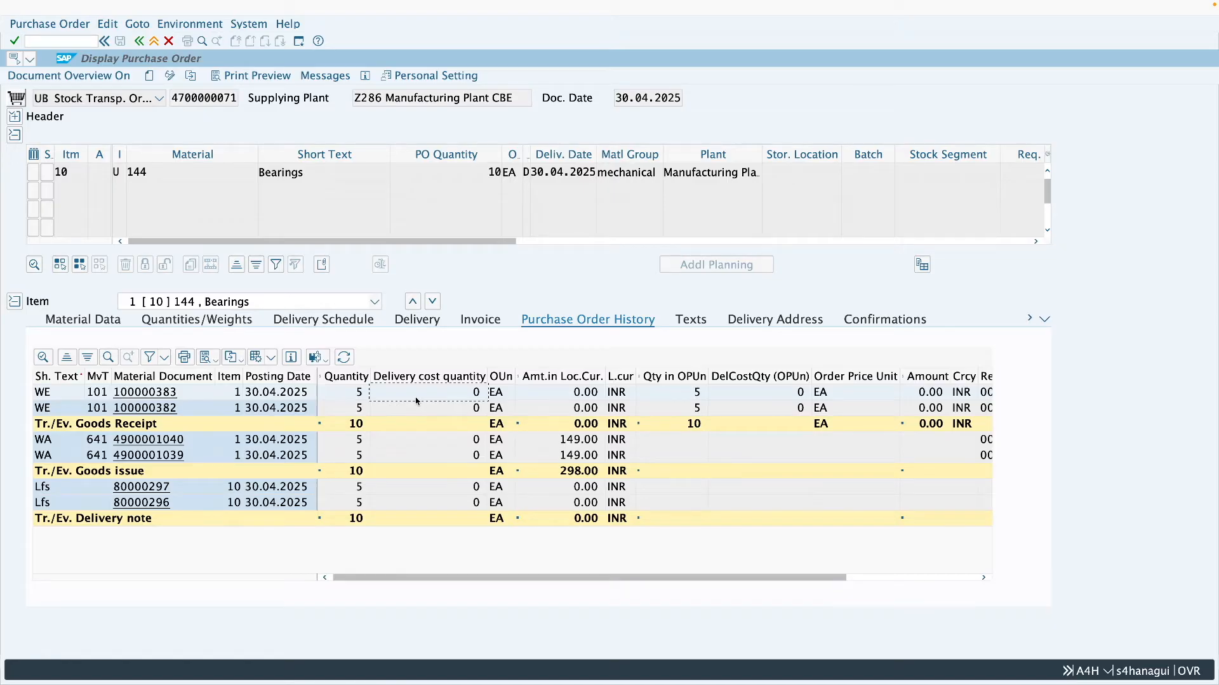
- Examine the document flow of delivery 80000297 from purchase order through picking, goods issue and goods receipt, and return to the order
click(155, 494)
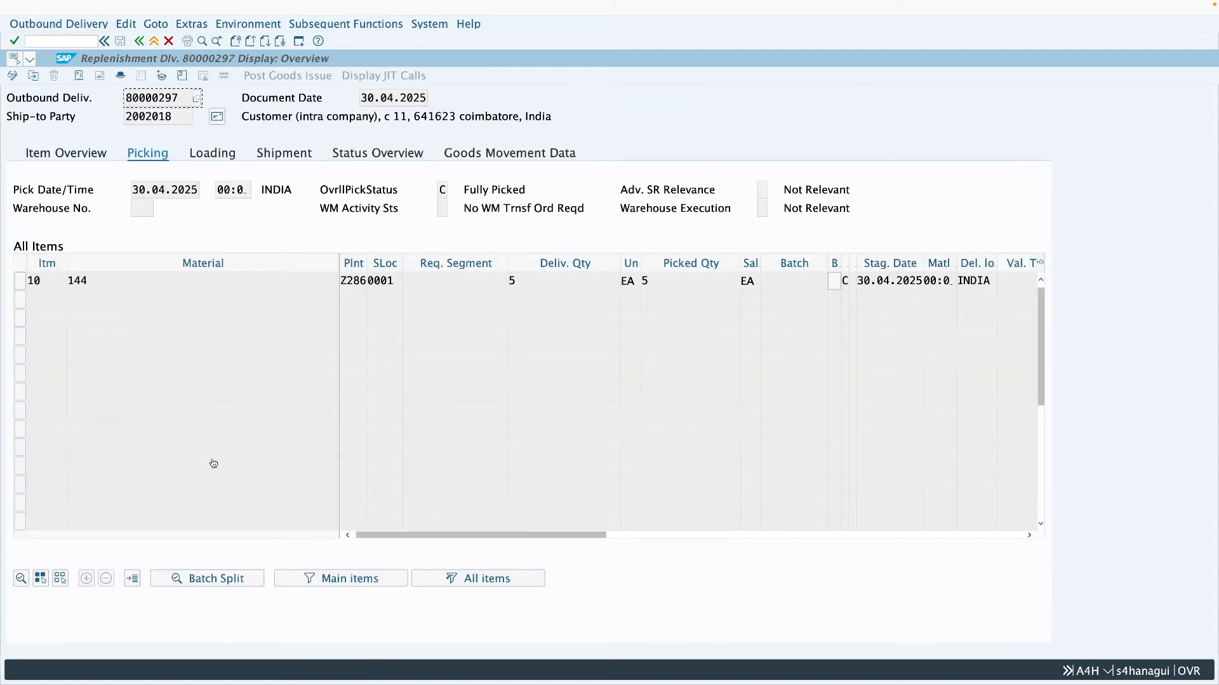
click(79, 80)
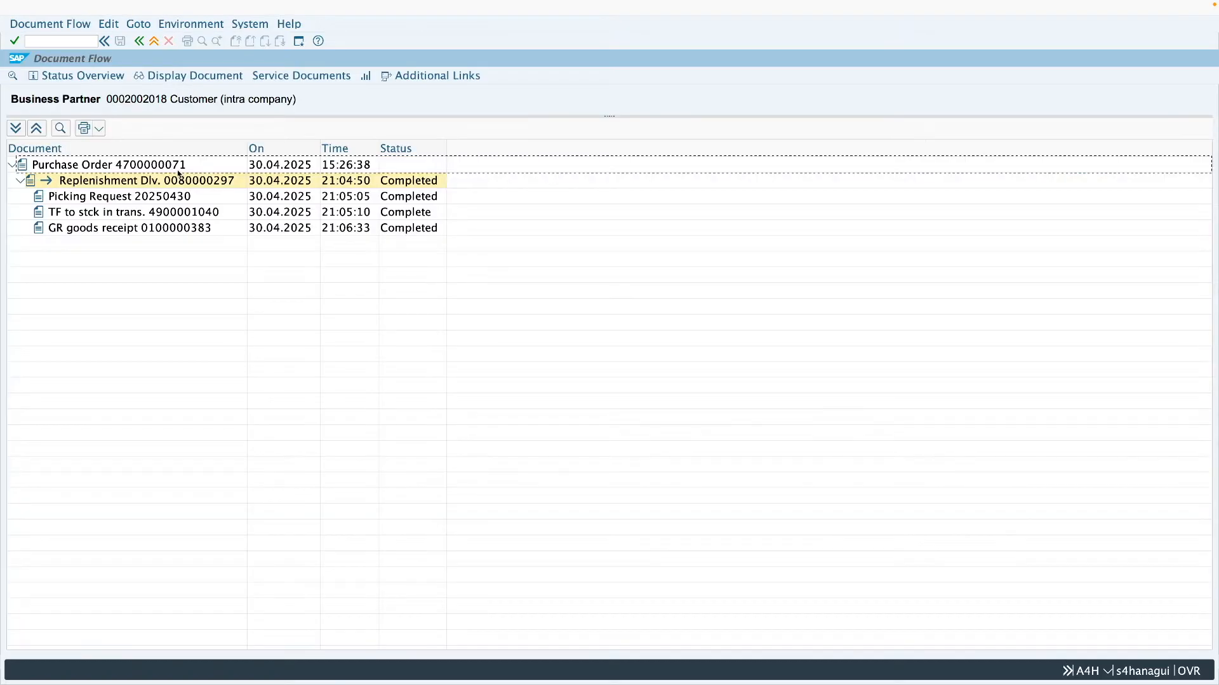
click(159, 166)
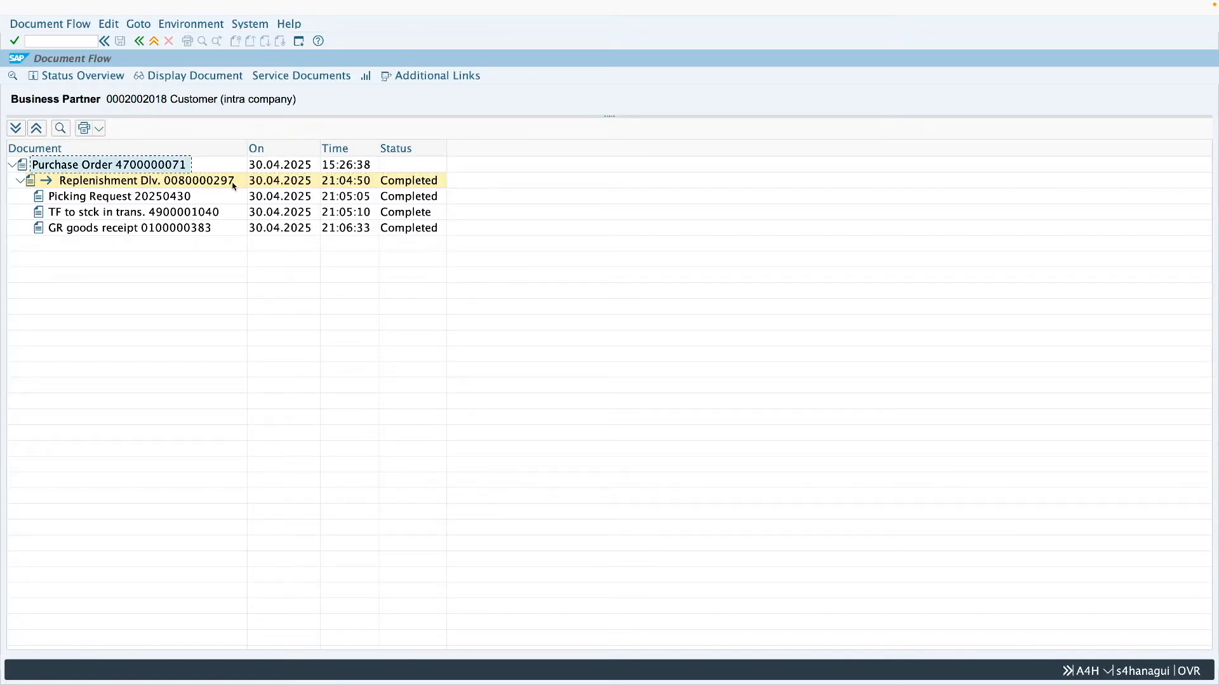
click(181, 182)
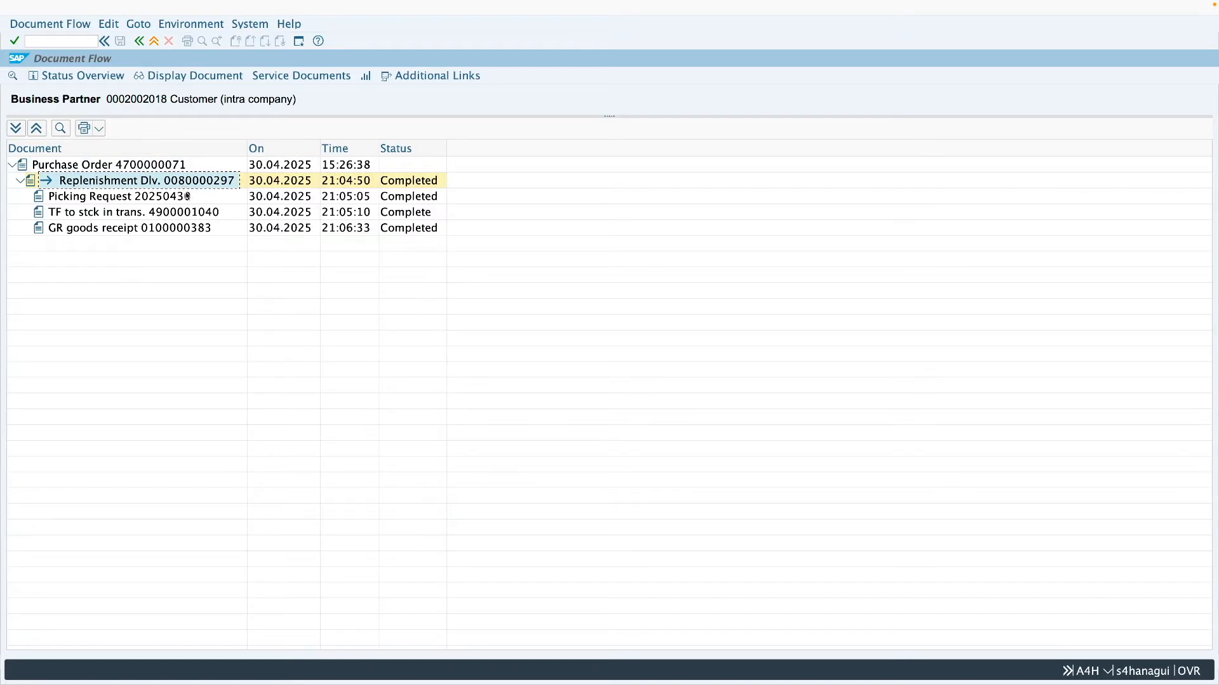
click(171, 199)
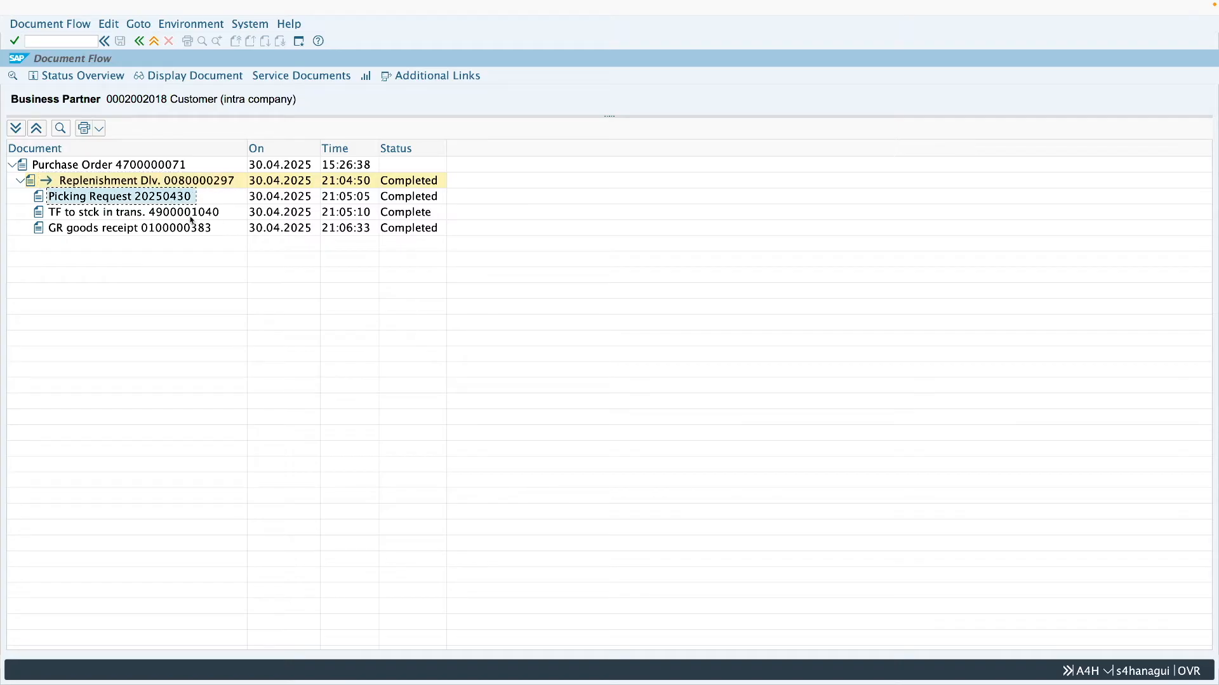
click(191, 218)
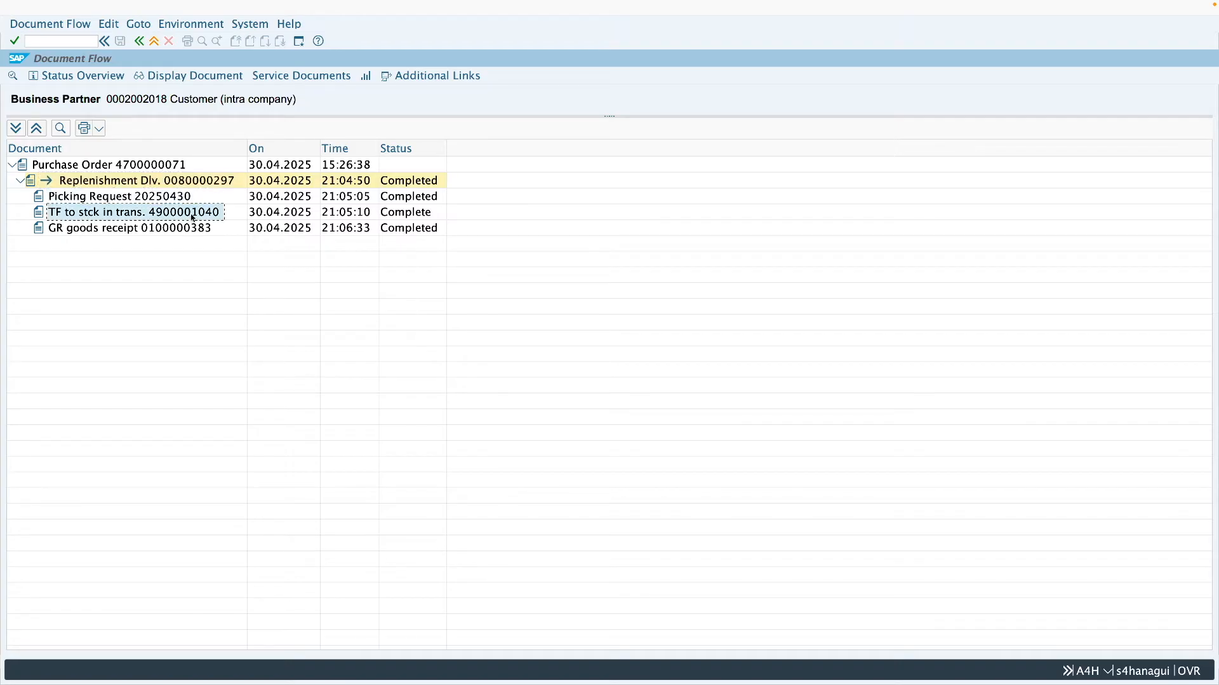
click(203, 231)
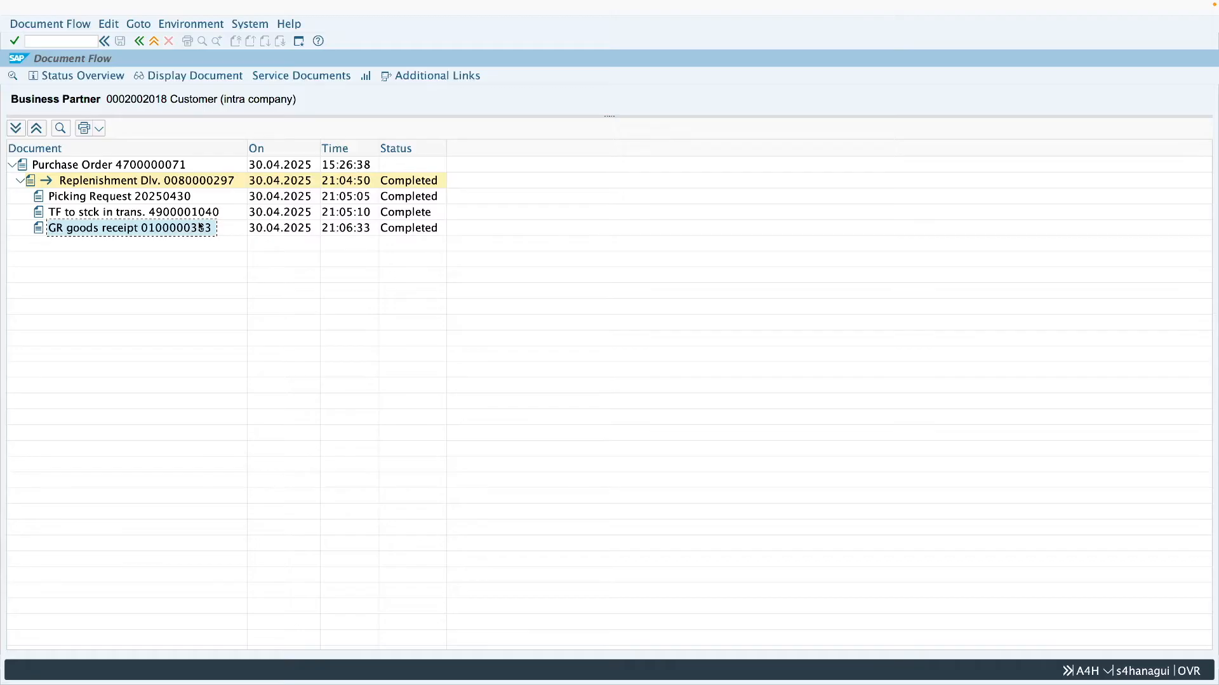
click(153, 41)
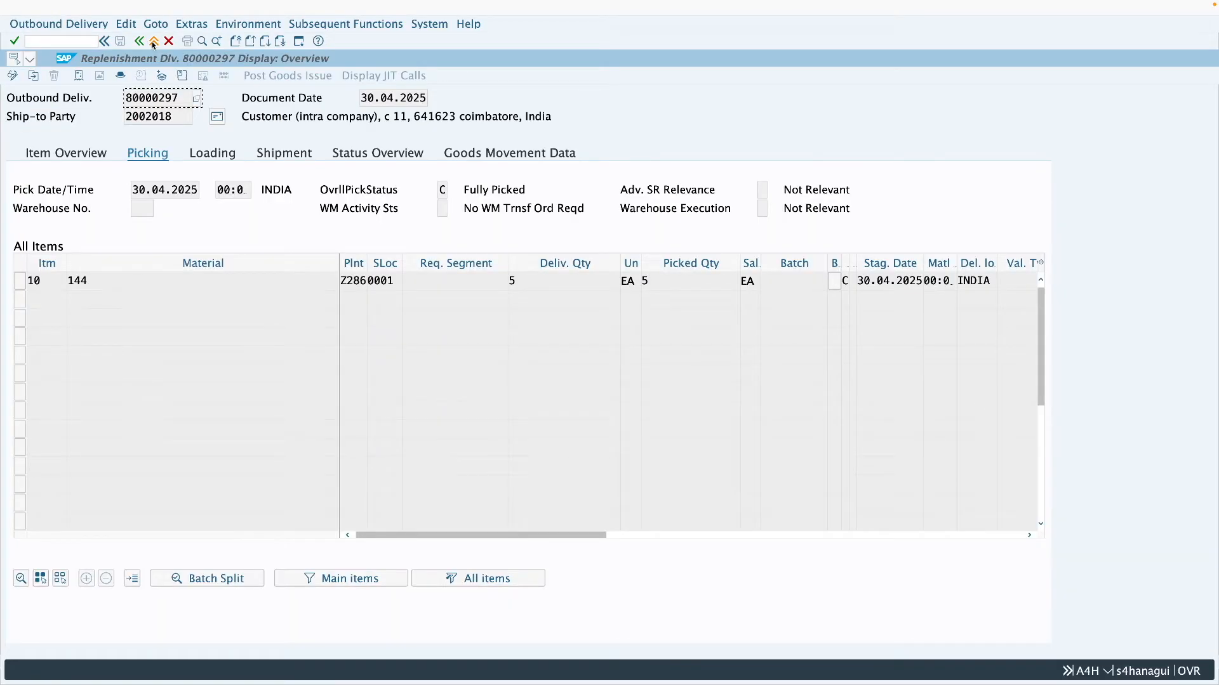
click(154, 41)
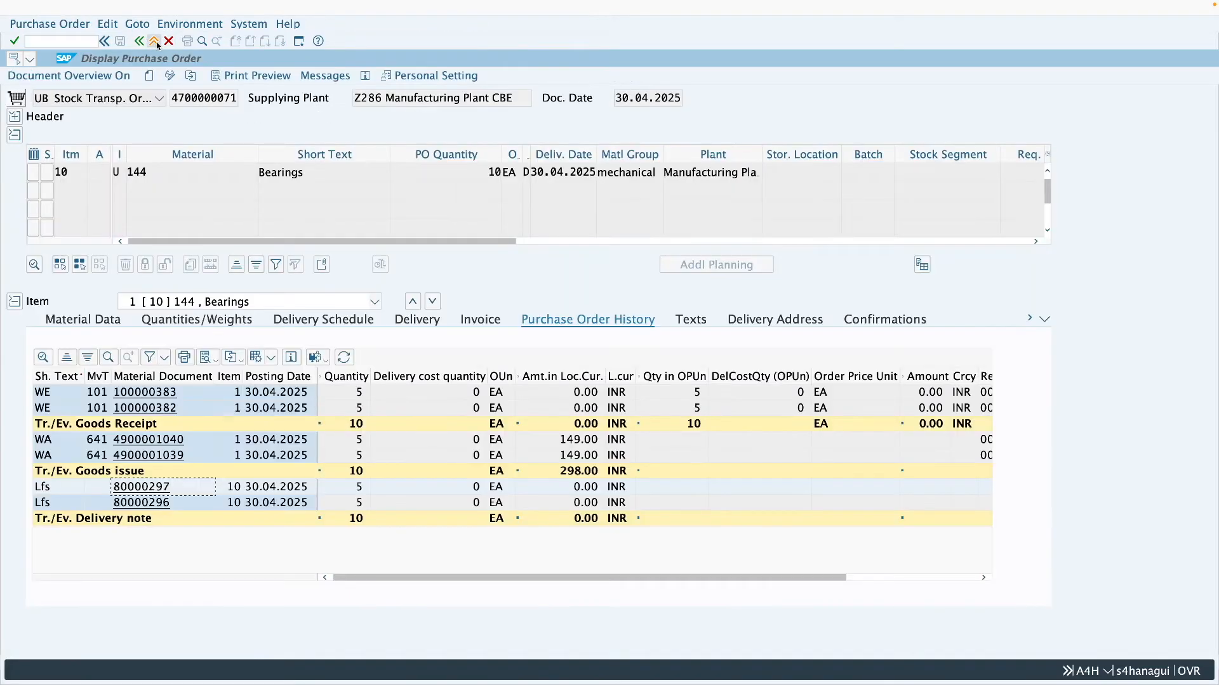
- Display the shipping details of the stock transport order's item
click(1044, 319)
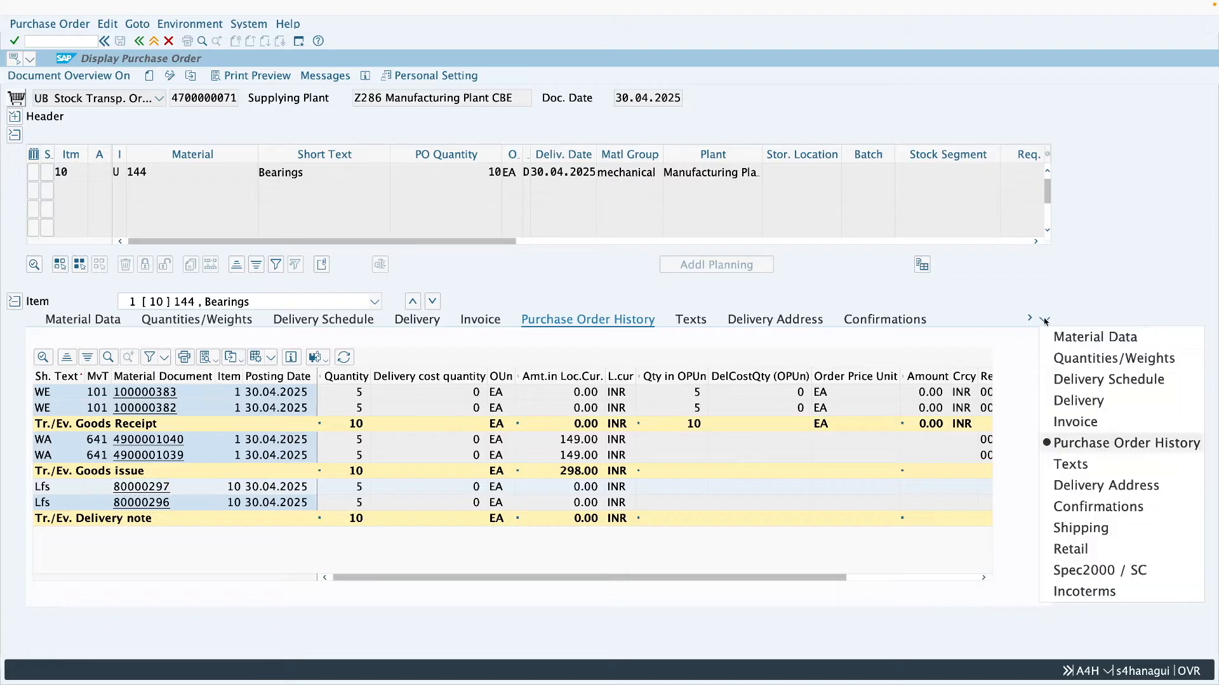
click(1086, 530)
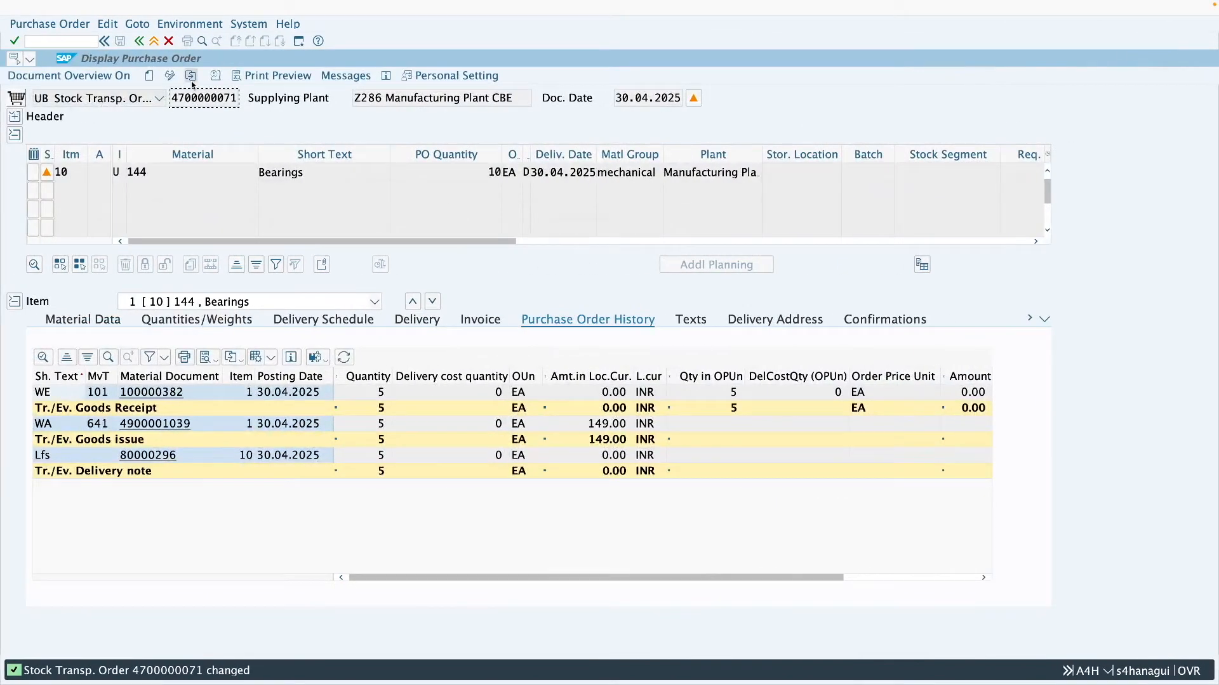
- Load the stock transport order ending in 66 in the other session and compare its item detail categories with the first order's shipping data
click(192, 81)
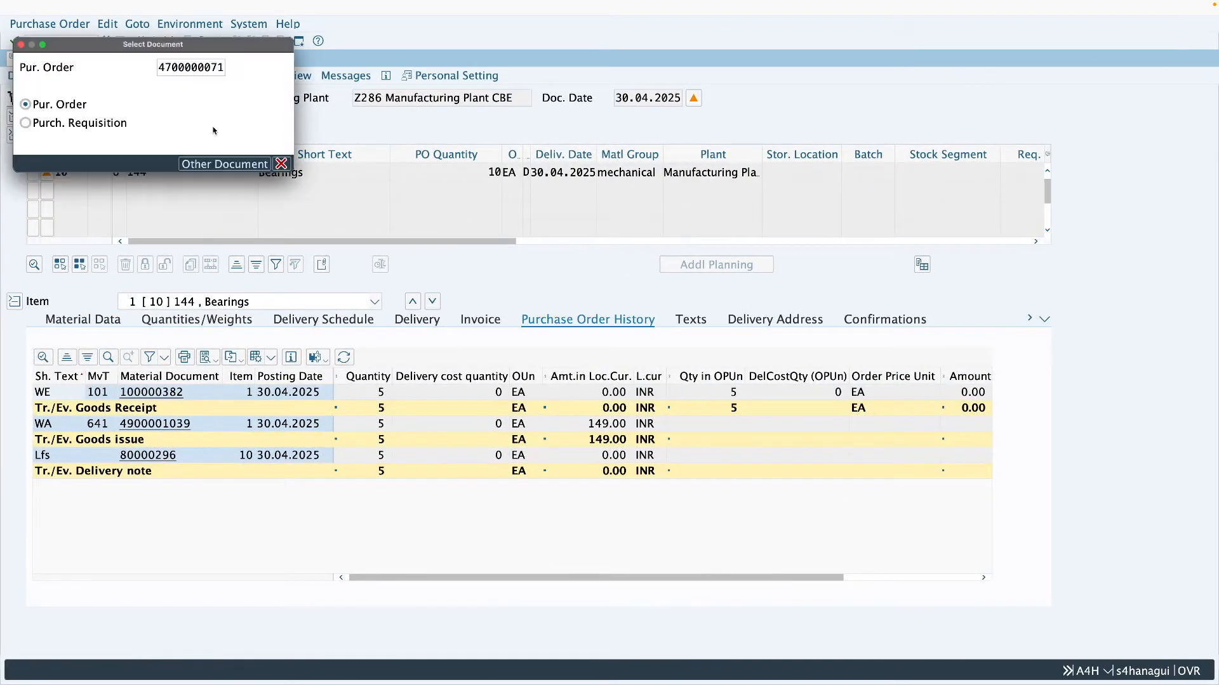
drag(211, 68, 221, 67)
text(66)
key(Return)
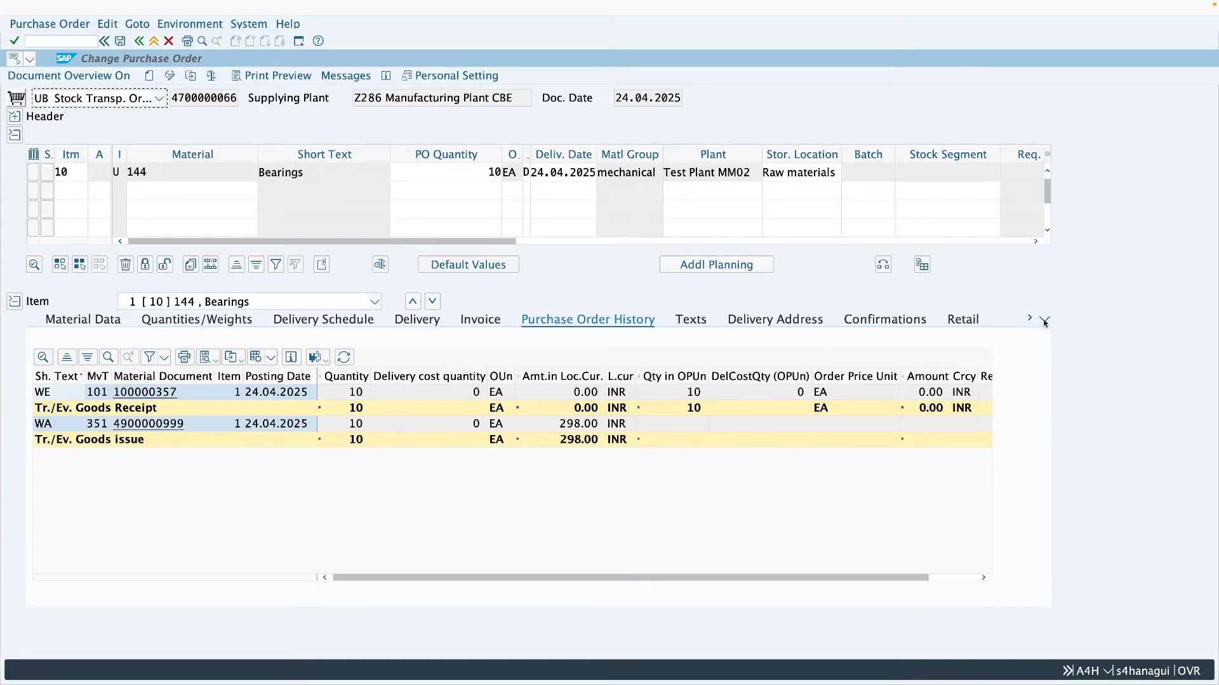
click(1045, 320)
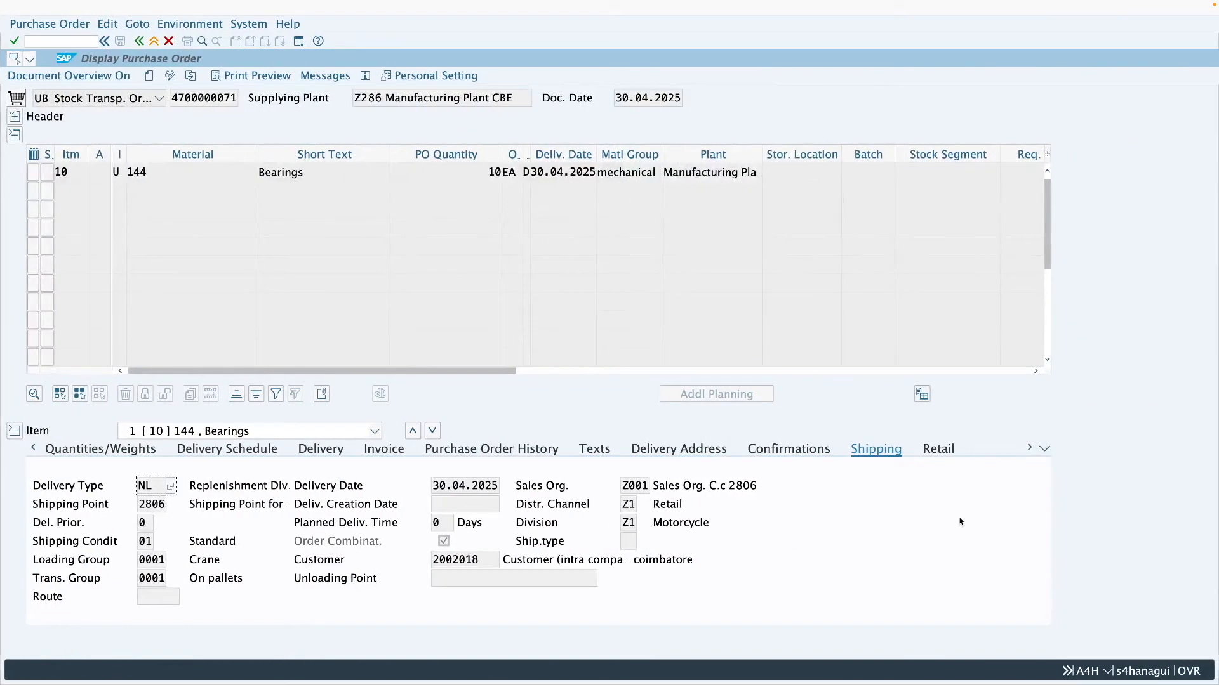
click(883, 455)
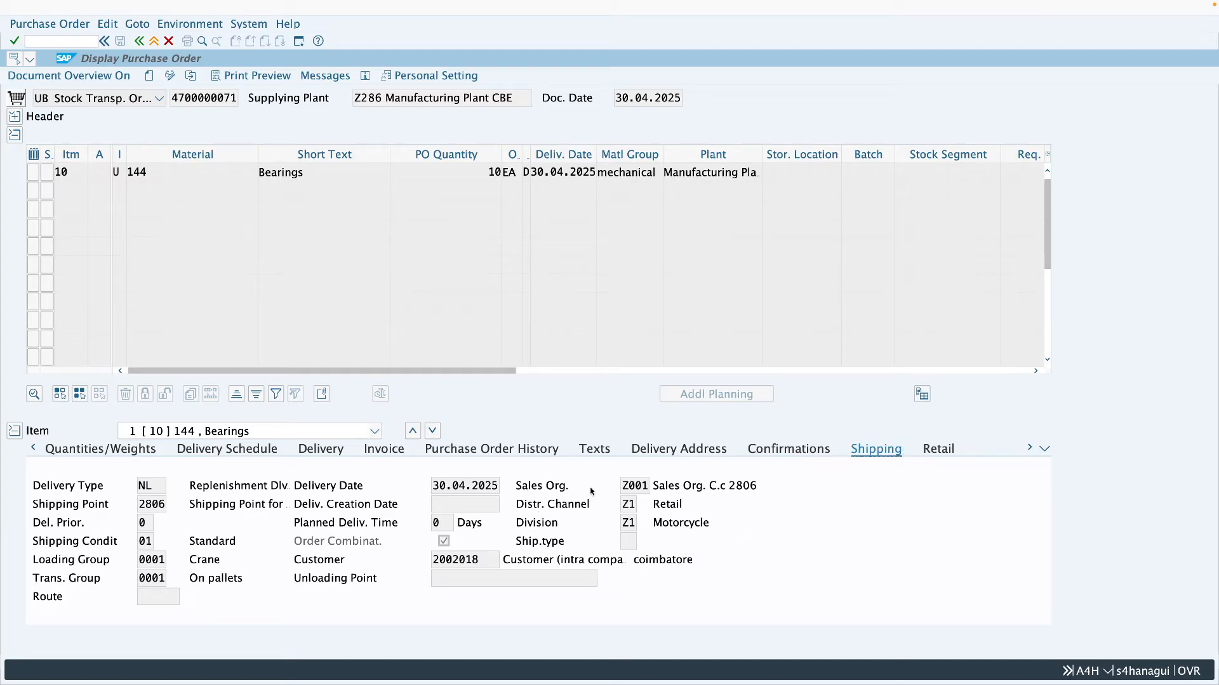
- Examine the item's sales organization, distribution channel, division and customer in the shipping data against the supplying and receiving plants
drag(648, 486, 622, 522)
click(626, 504)
click(633, 485)
drag(382, 97, 354, 99)
double_click(479, 561)
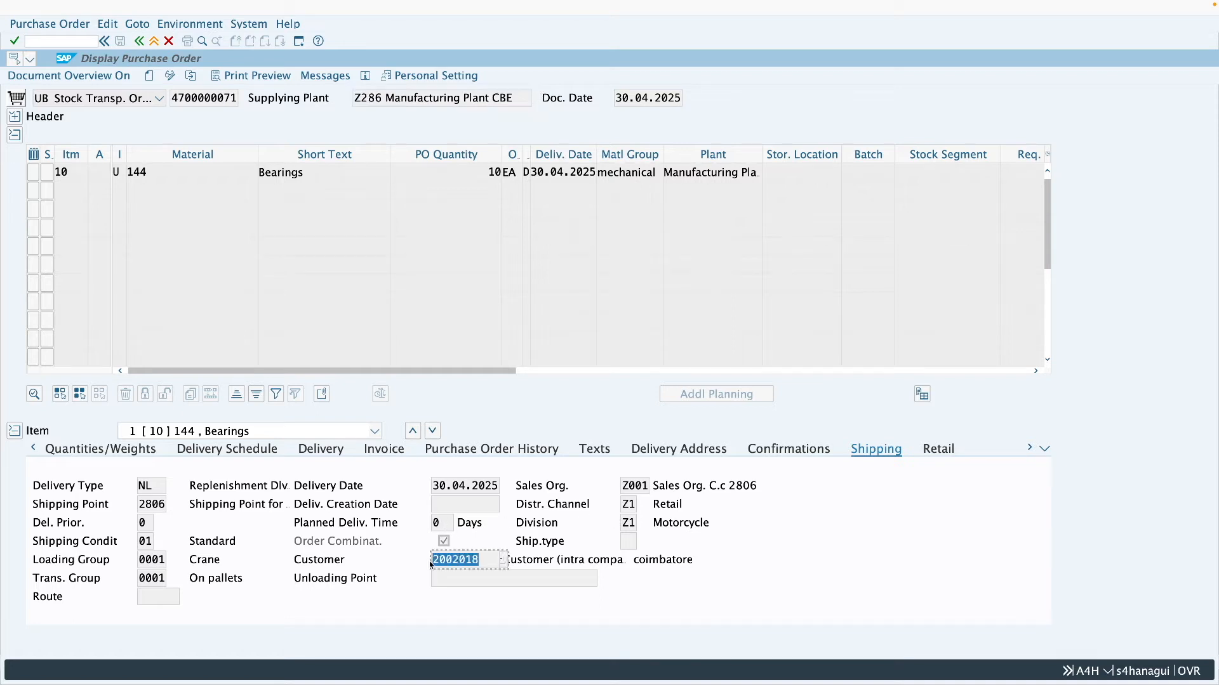
drag(481, 563, 421, 565)
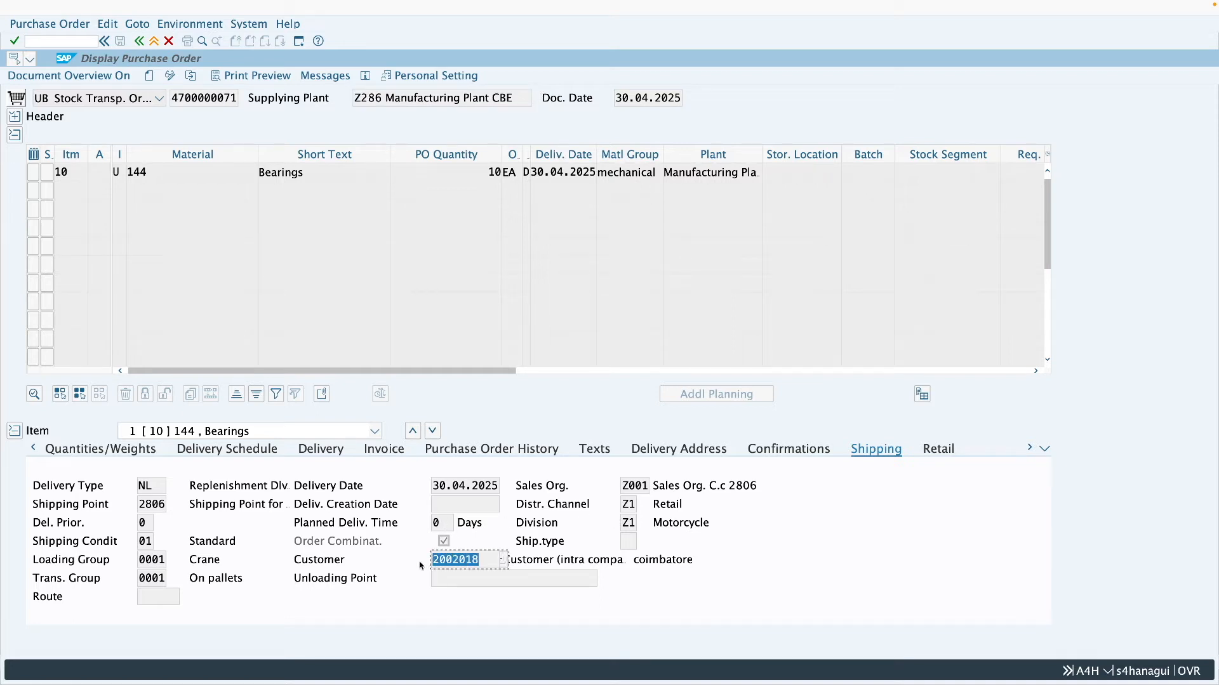
click(487, 563)
drag(666, 173, 741, 173)
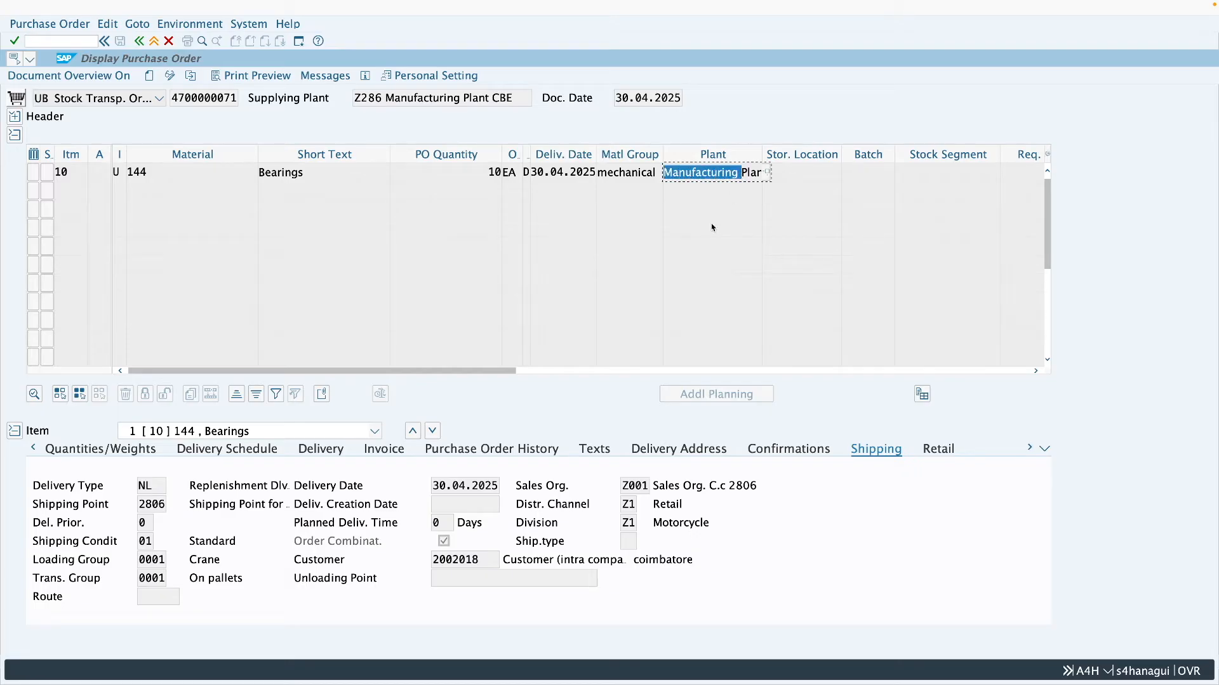
drag(496, 561, 427, 568)
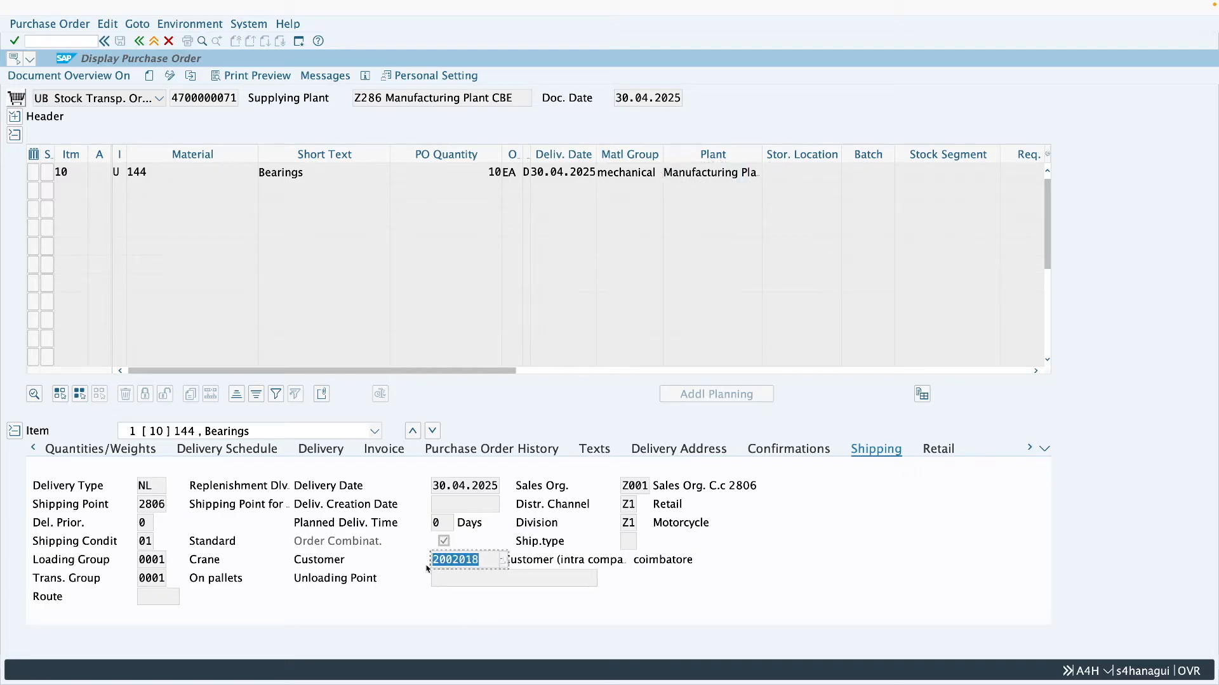
- Examine the item's delivery type, shipping point, shipping conditions and customer together with its material
drag(155, 486, 141, 487)
click(155, 486)
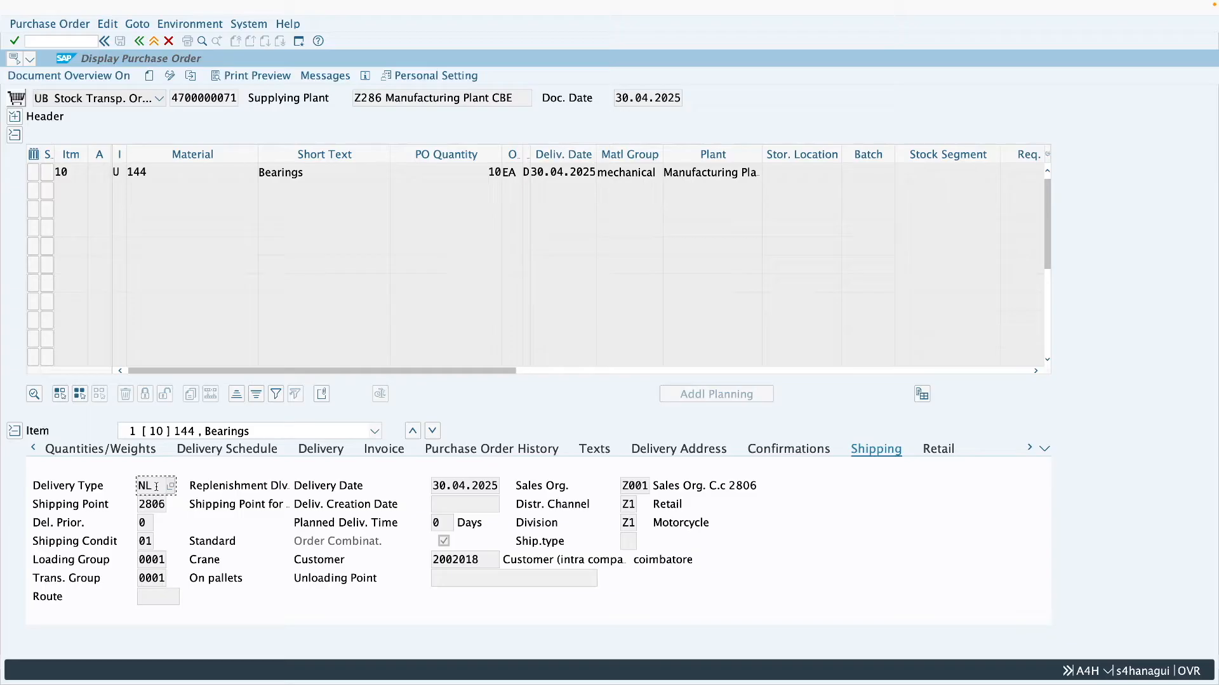
drag(154, 486, 141, 487)
click(152, 487)
drag(164, 505, 139, 505)
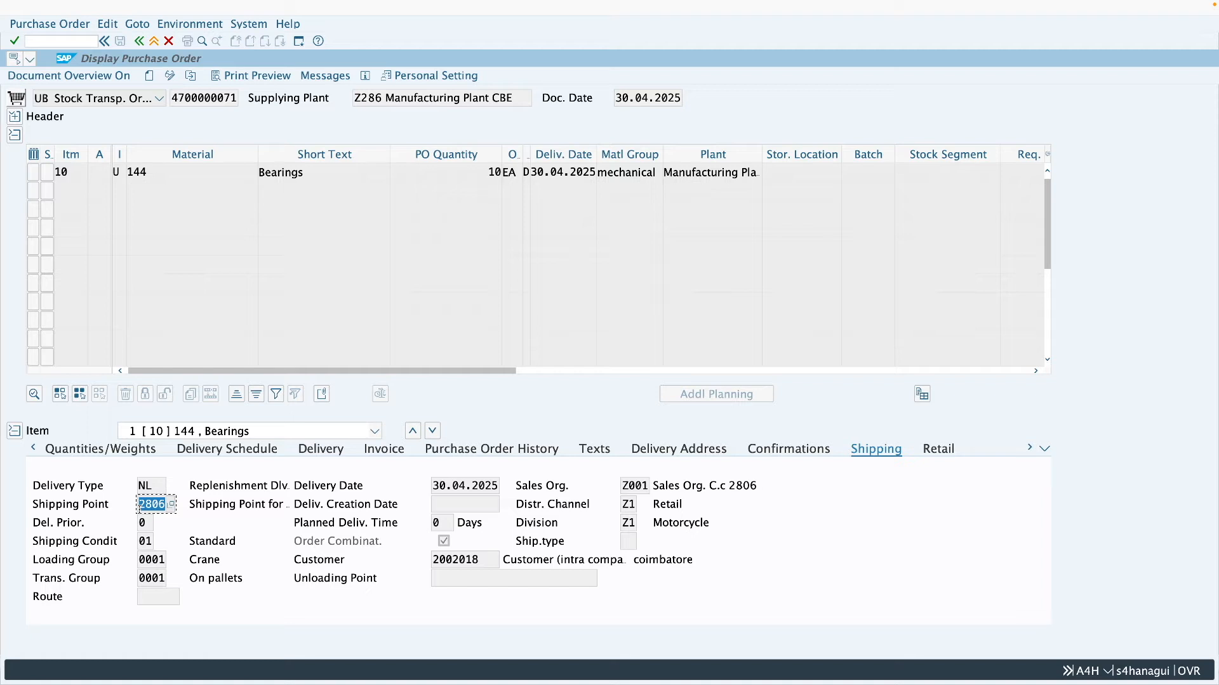
click(163, 505)
click(151, 545)
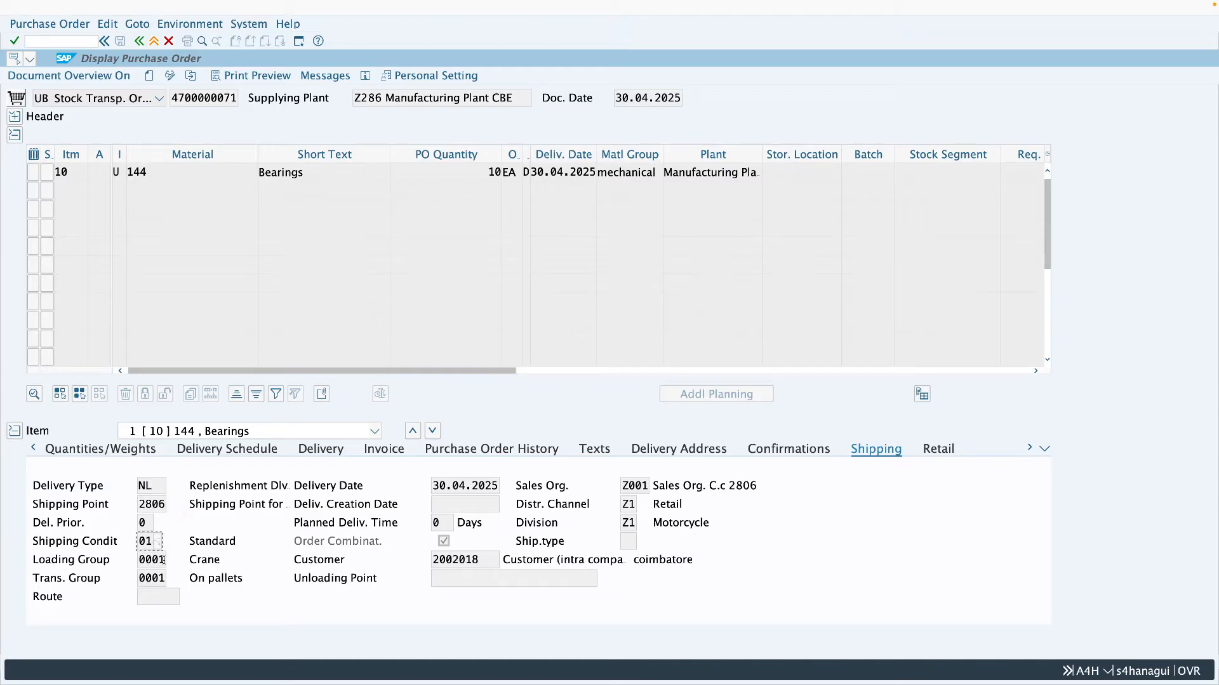
drag(153, 545, 135, 550)
drag(480, 563, 417, 564)
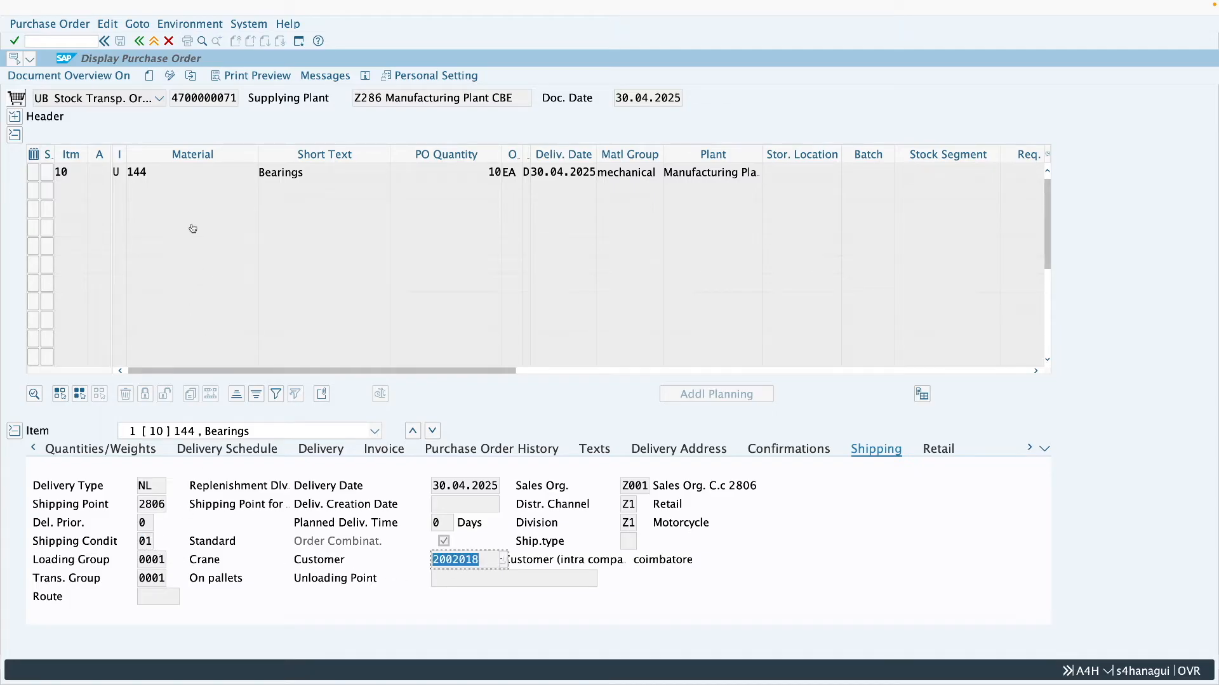
click(148, 172)
drag(147, 173, 126, 174)
click(148, 174)
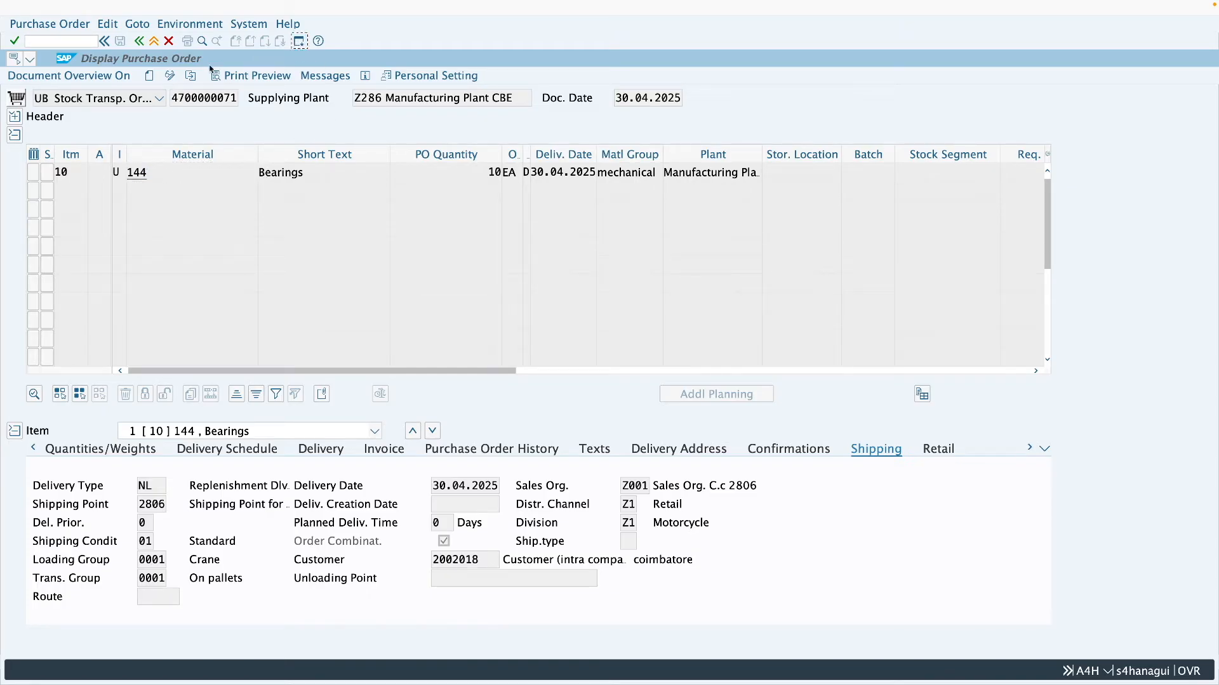
text(mm0)
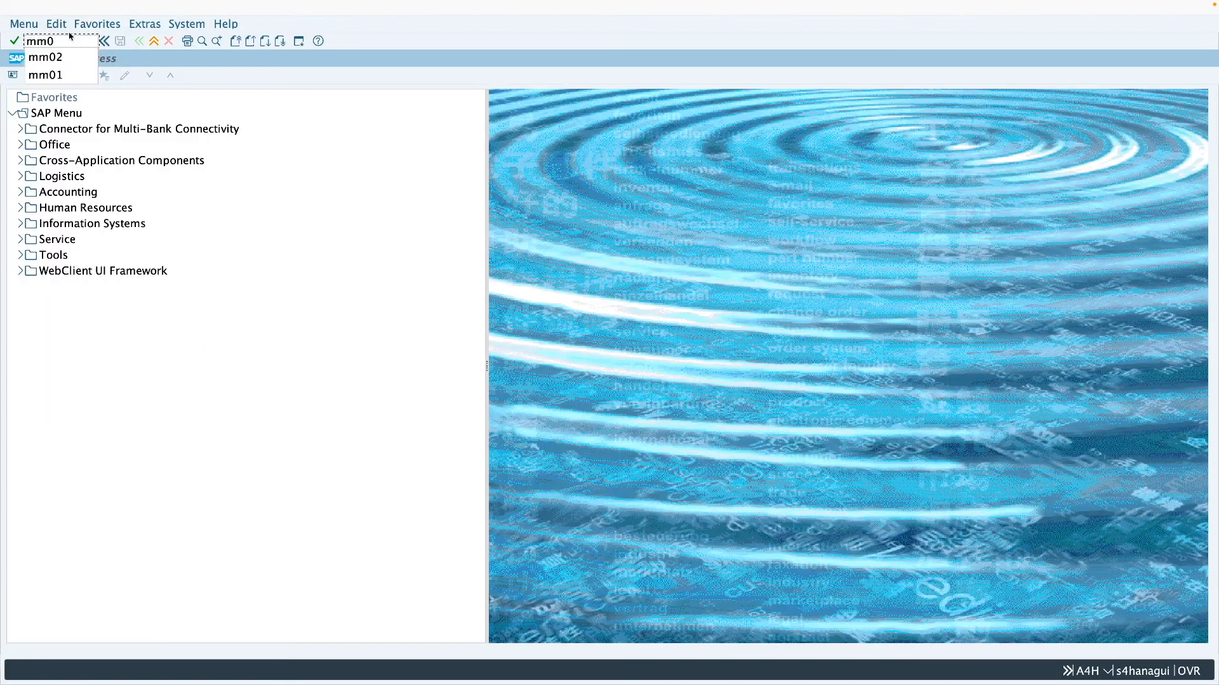
text(3)
key(Return)
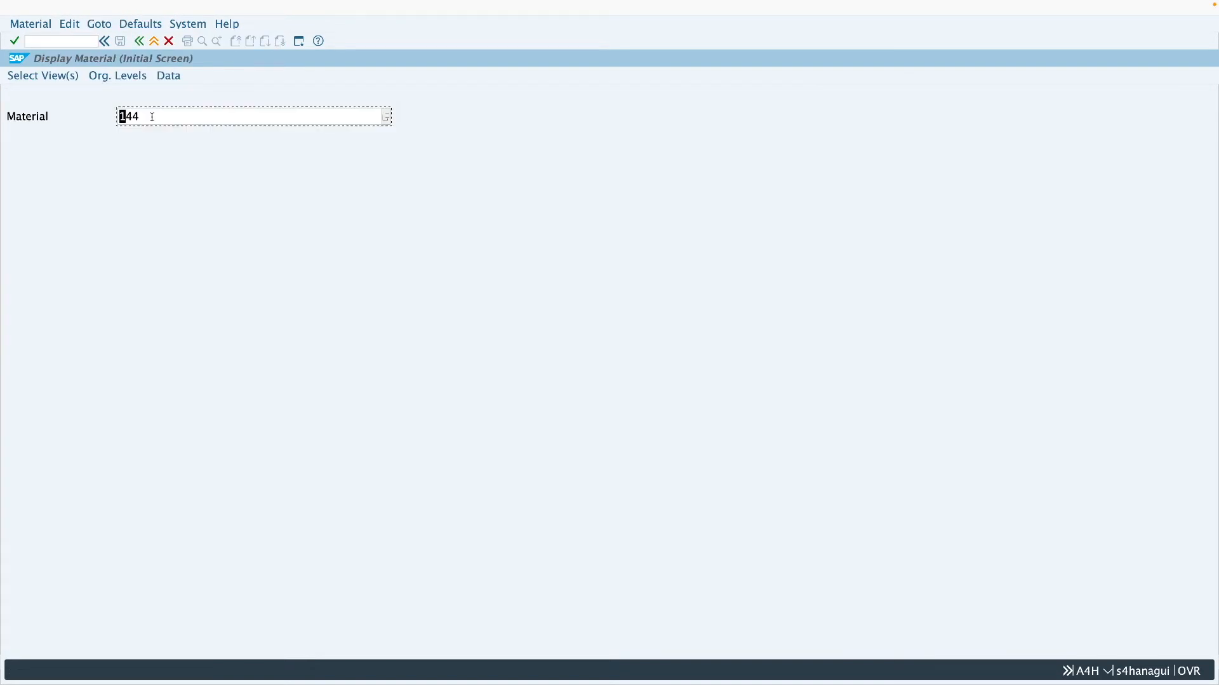
key(Return)
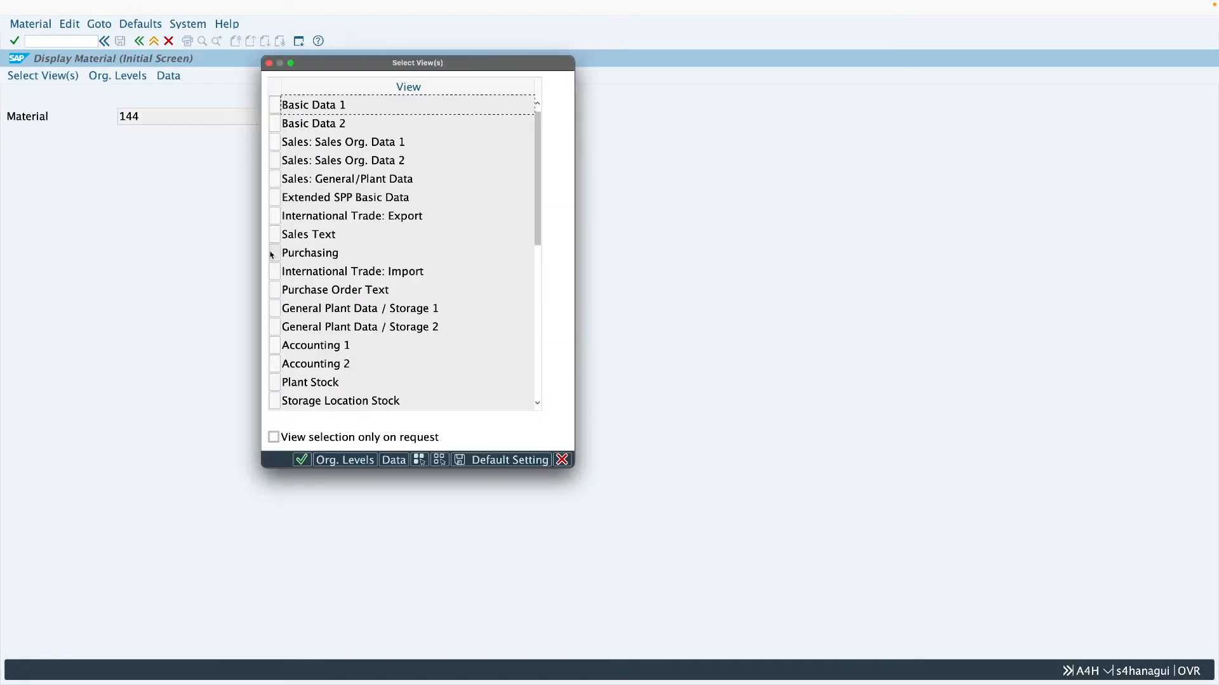
click(276, 142)
click(280, 161)
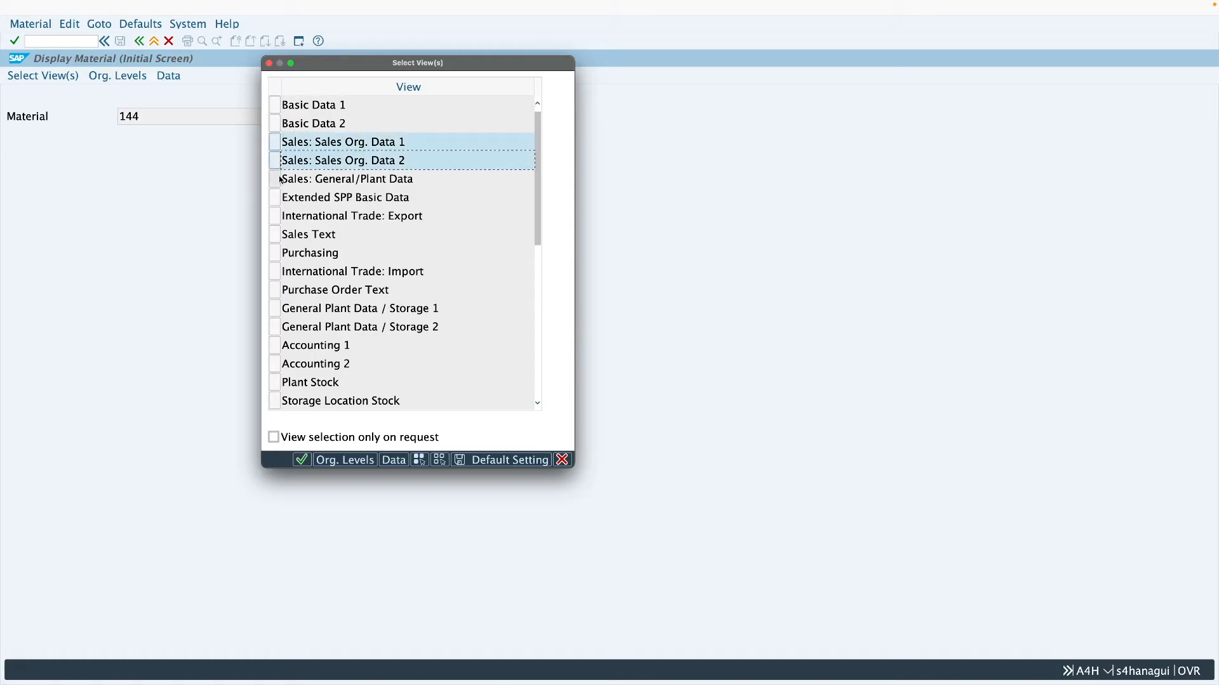
click(280, 179)
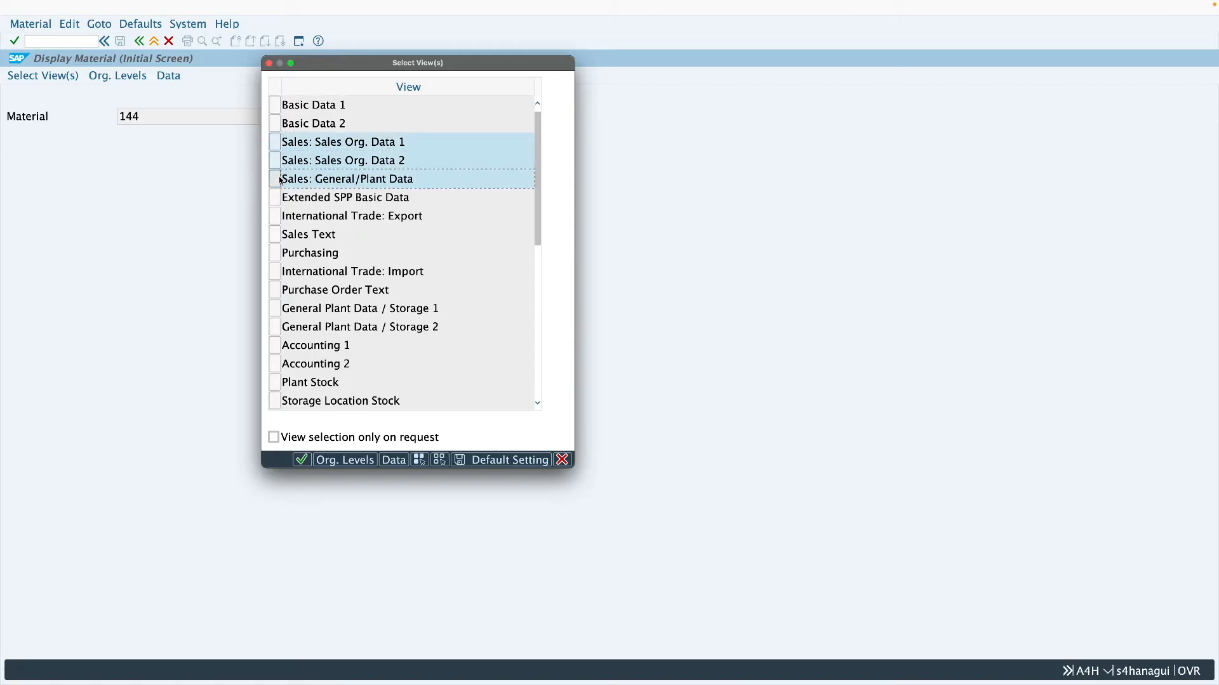
key(Return)
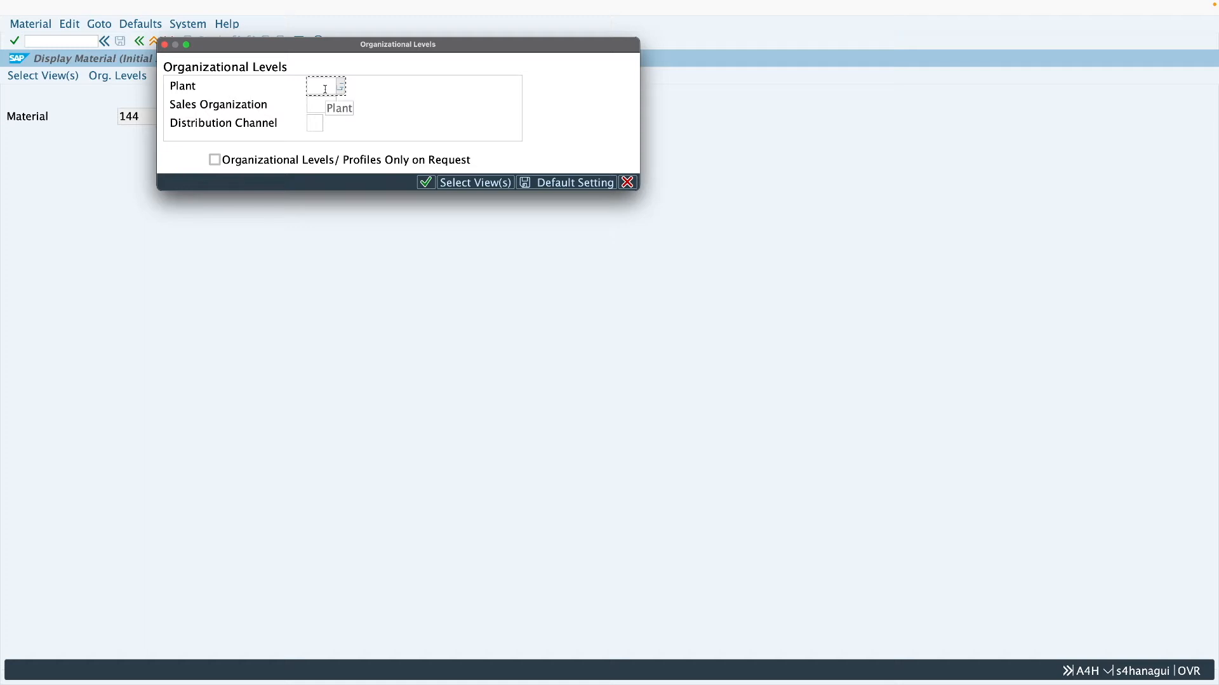
text(z2)
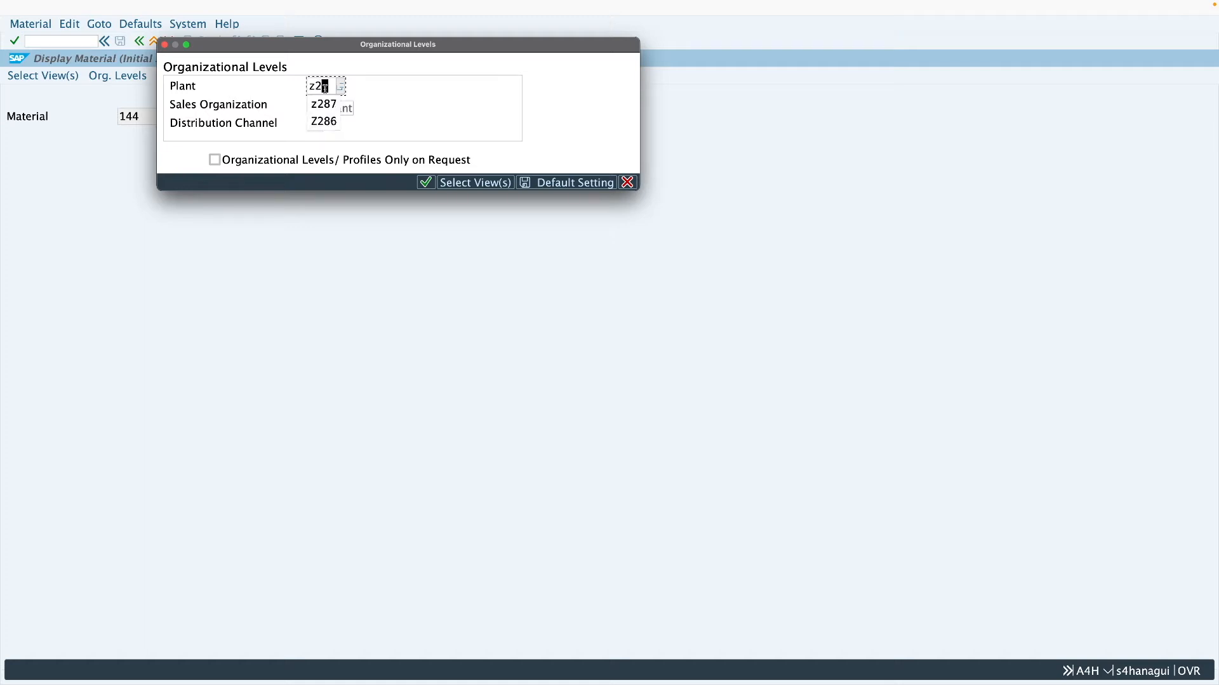
text(86)
click(315, 105)
click(316, 123)
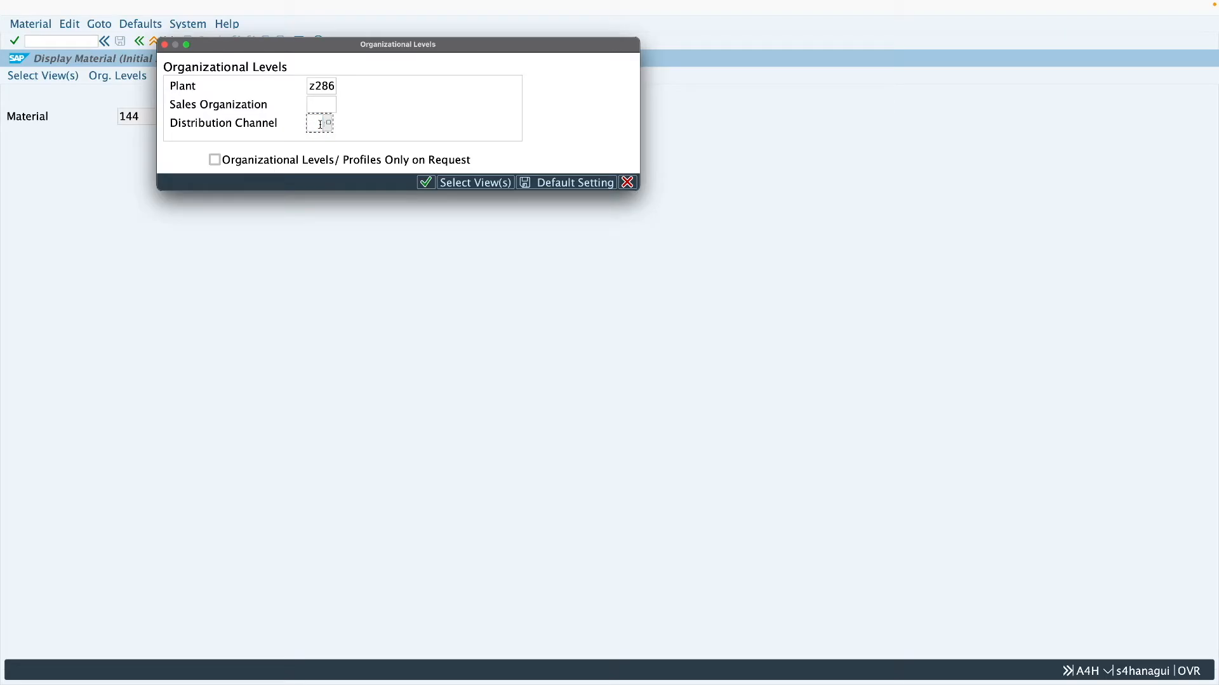
click(165, 45)
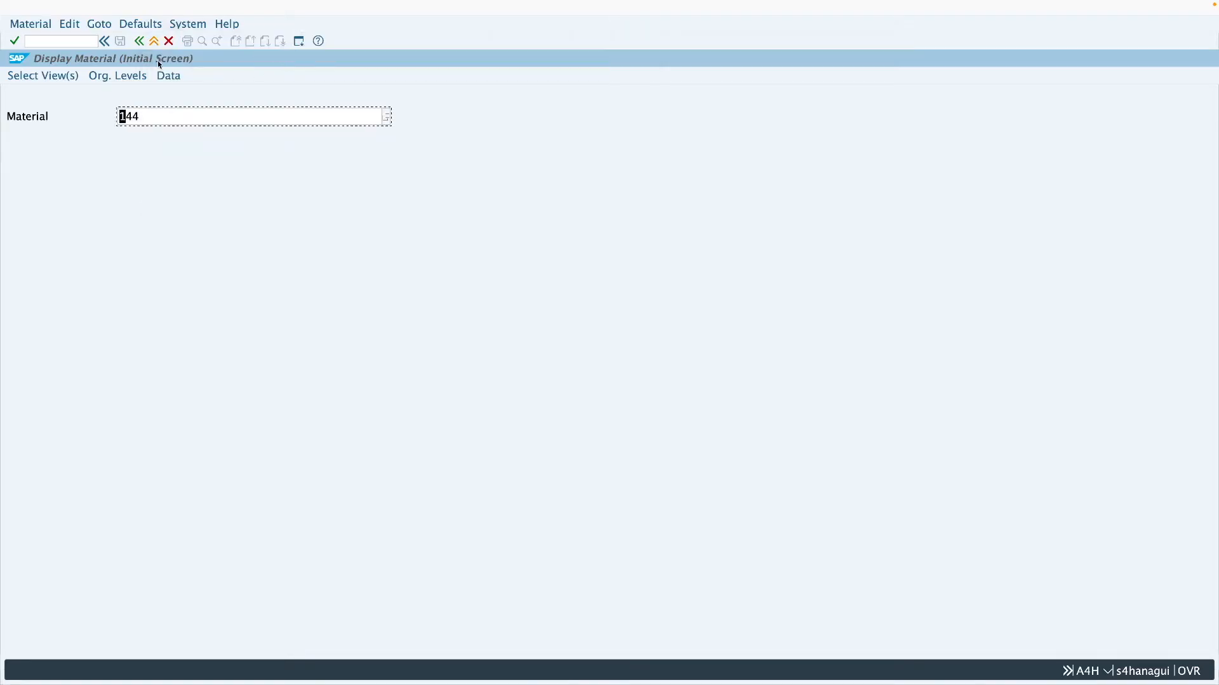
key(F3)
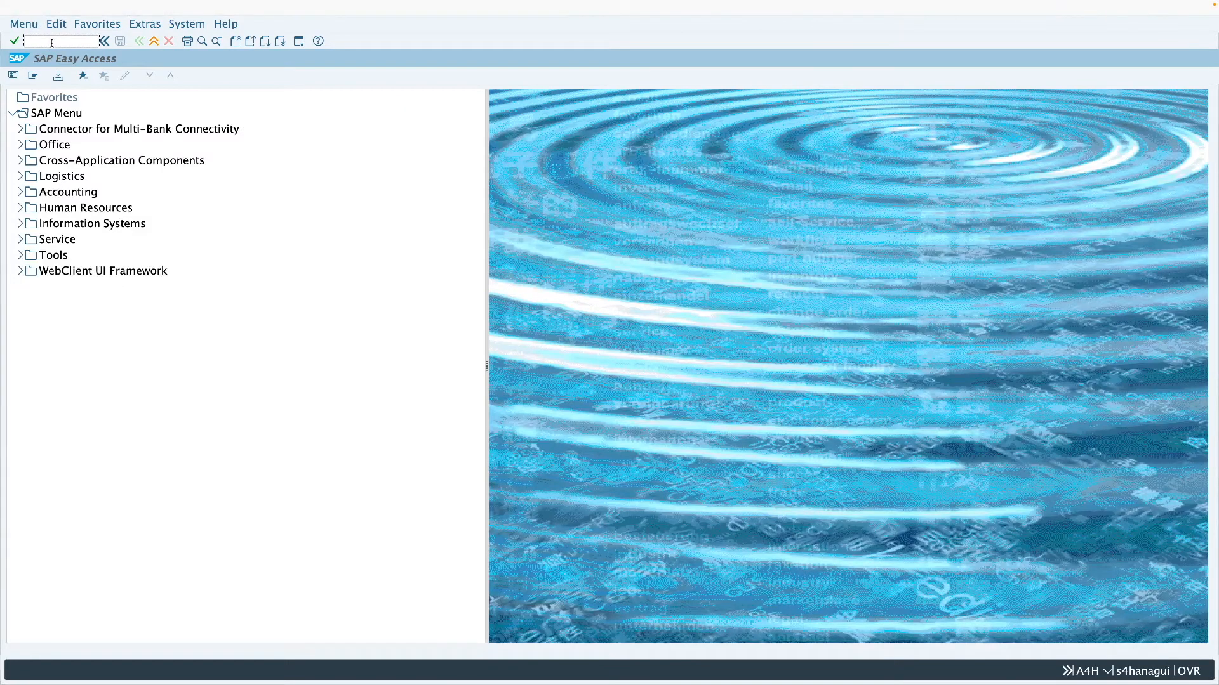
- Open Define Shipping Data for Plants in SPRO under Materials Management, Purchasing, Purchase Order, Set up Stock Transport Order
text(spro)
key(Return)
click(75, 77)
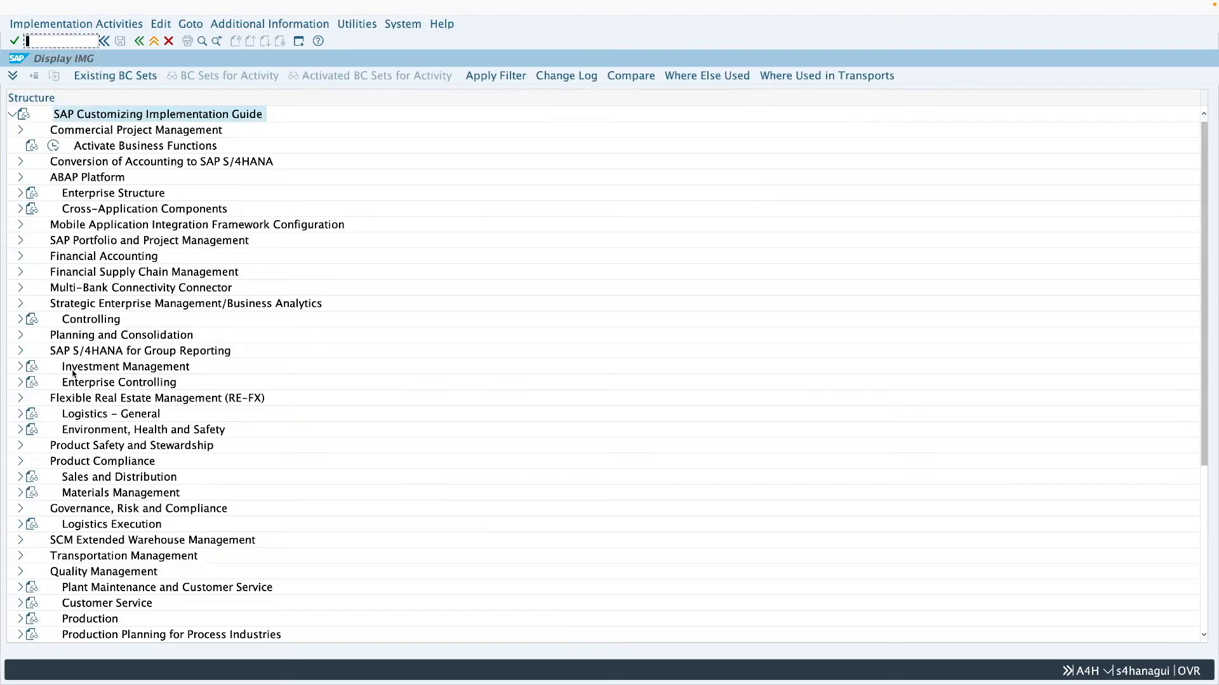
click(21, 494)
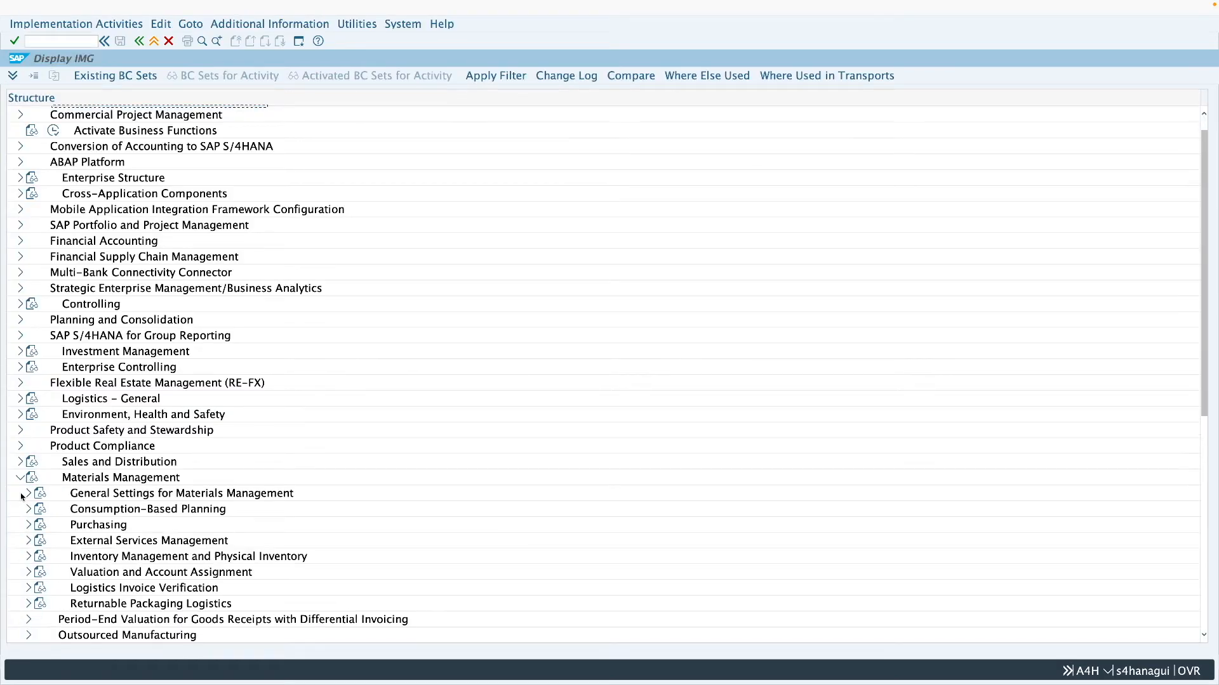
click(28, 525)
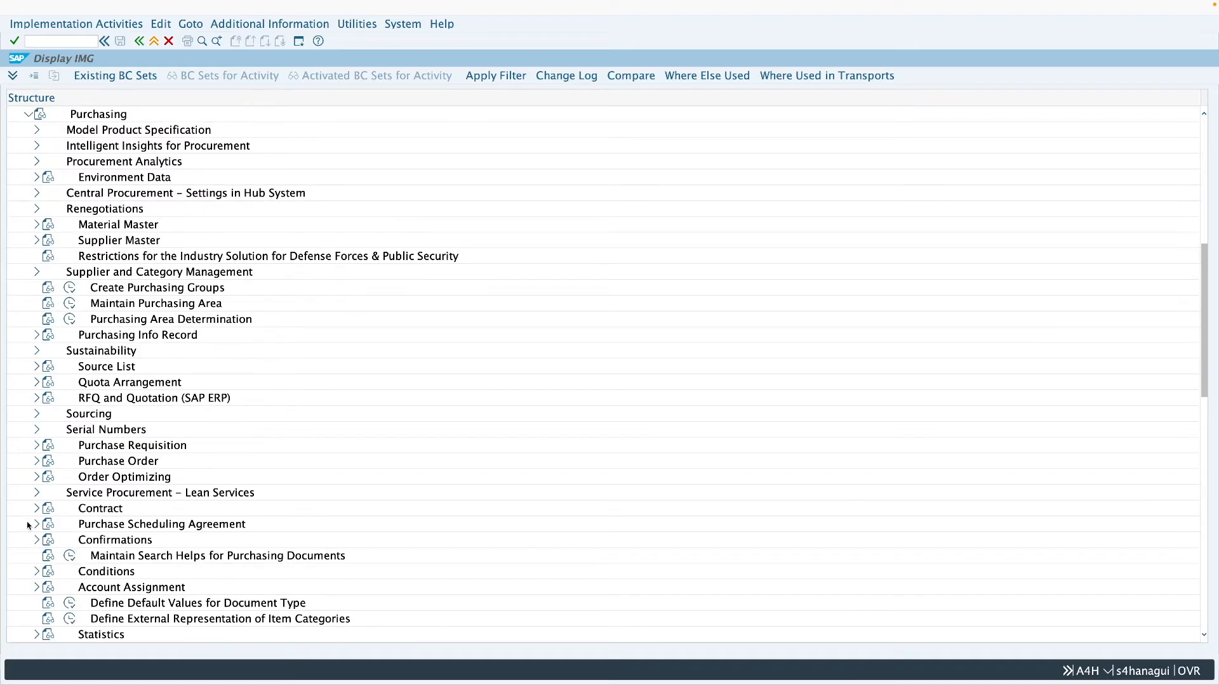
click(36, 461)
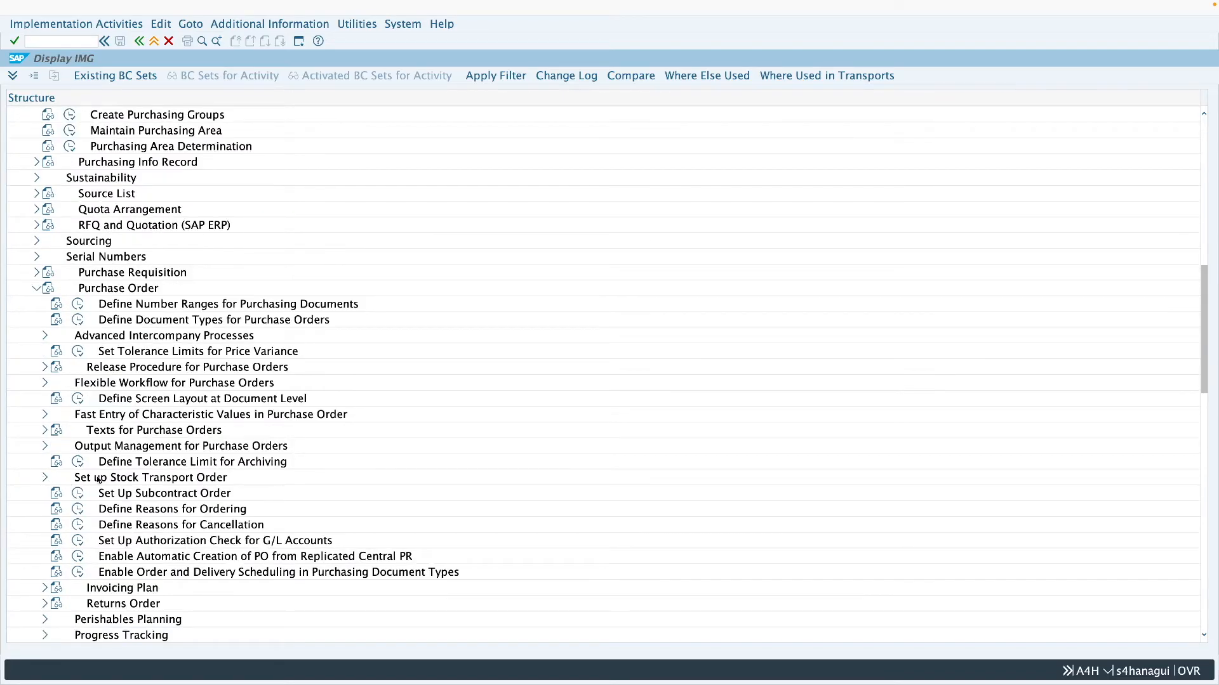
click(45, 480)
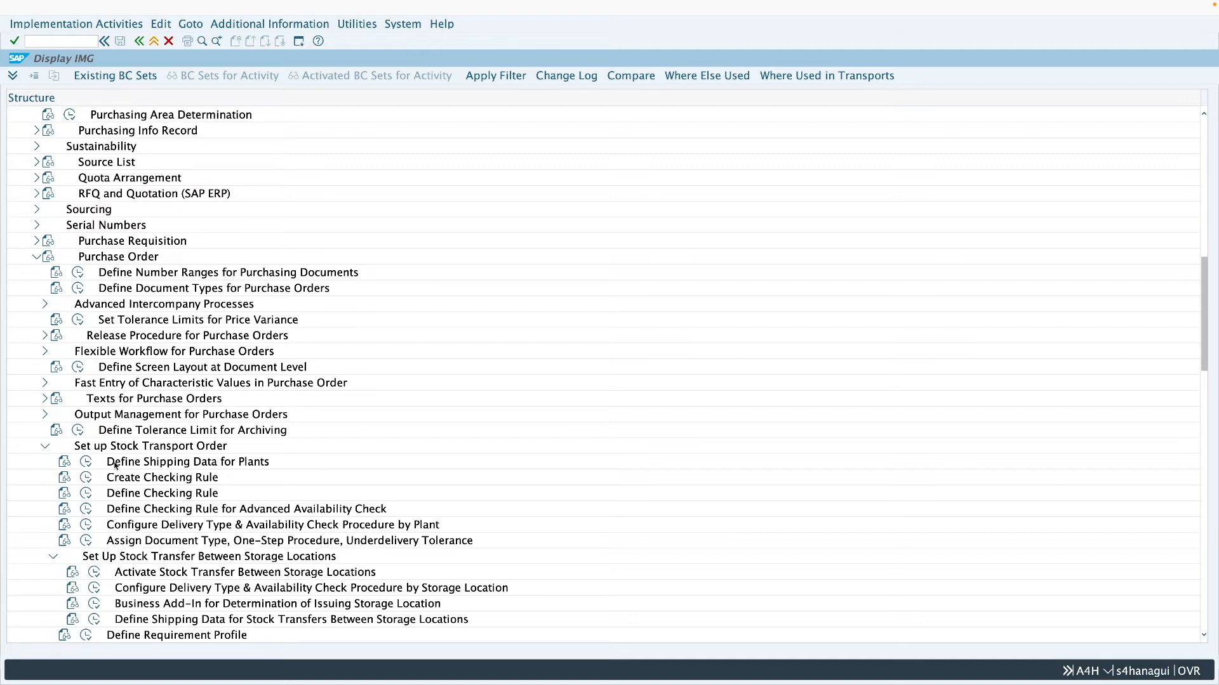
click(150, 469)
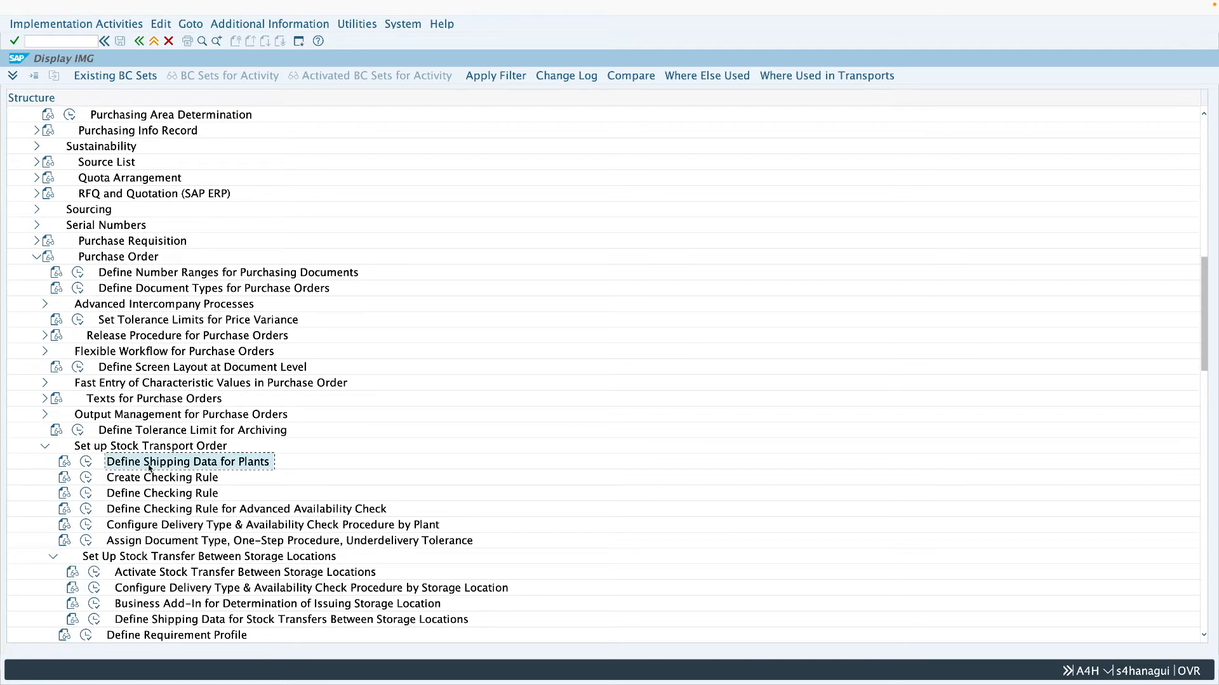
click(87, 463)
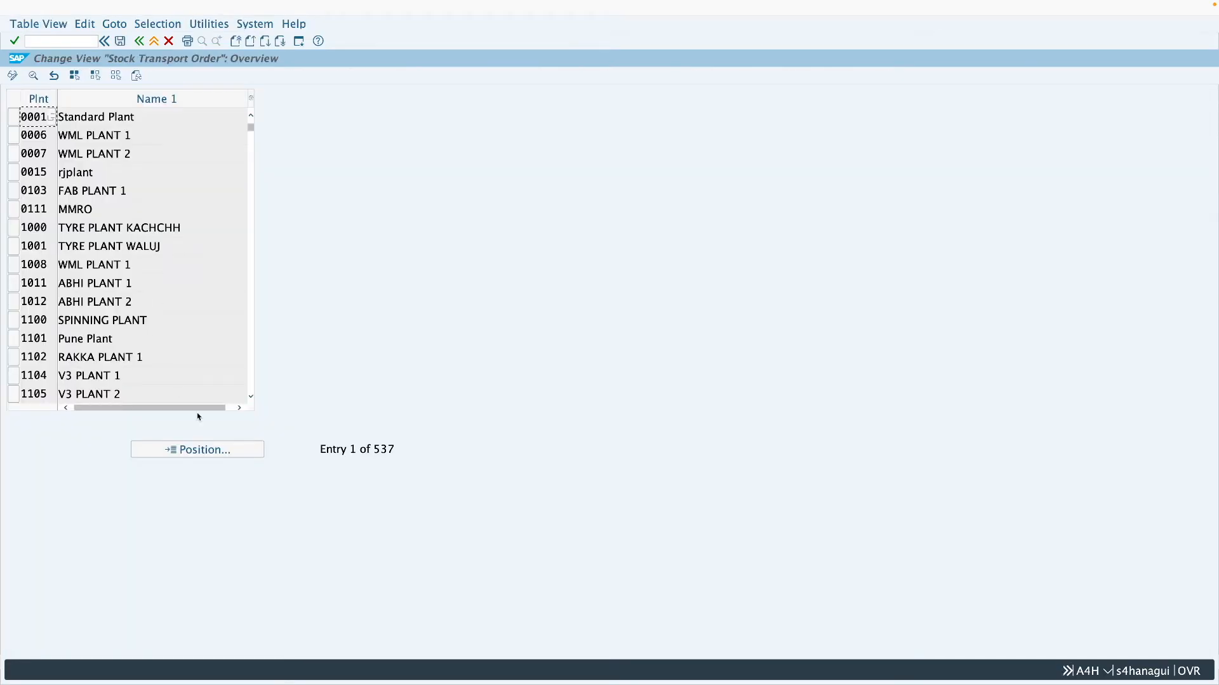
- Find plant Z286 in the stock transport order plant list and display its shipping details
click(227, 452)
text(z286)
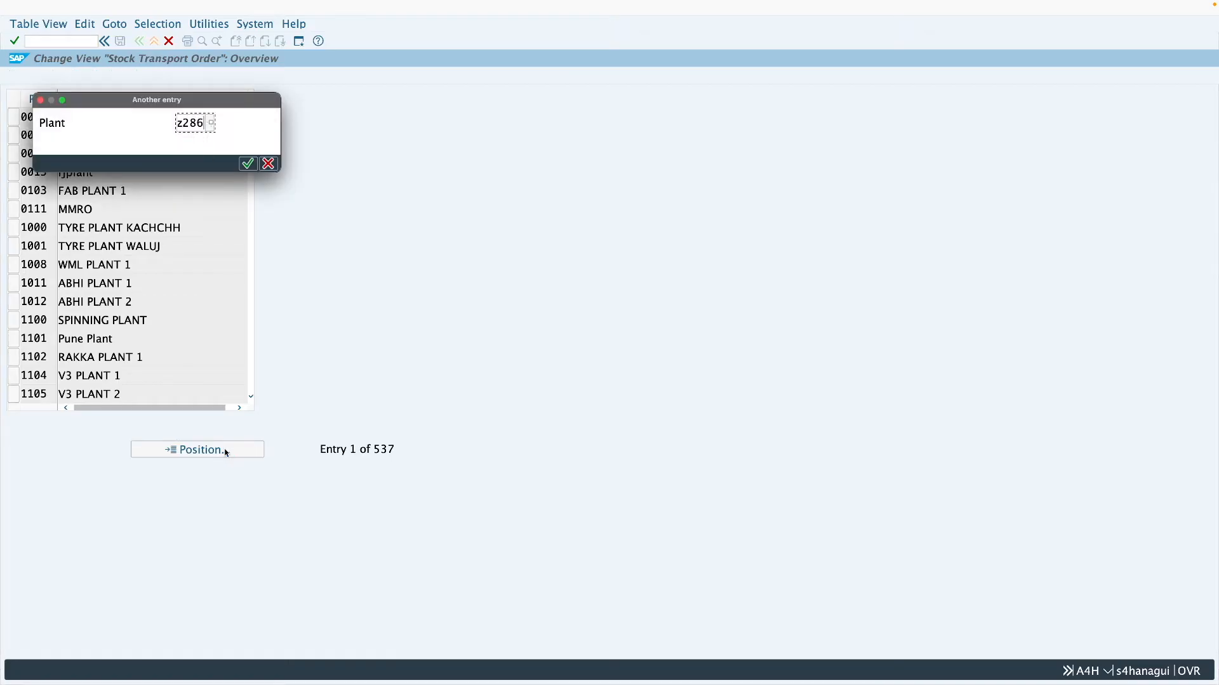
key(Return)
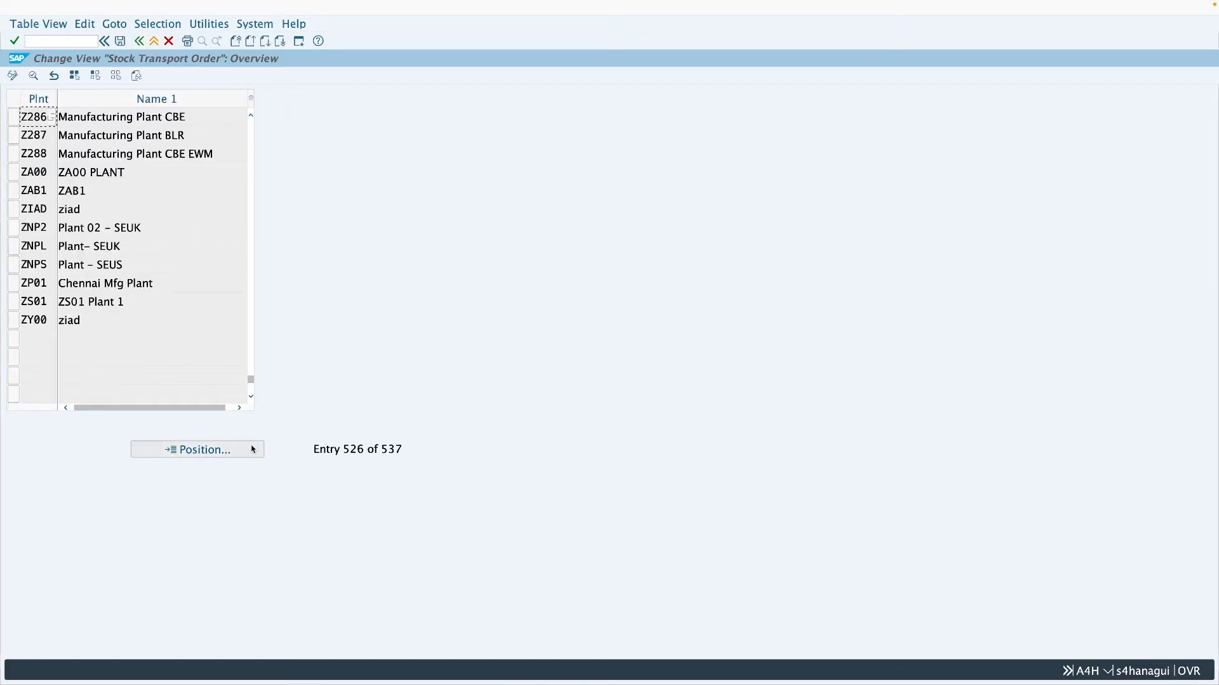
click(91, 120)
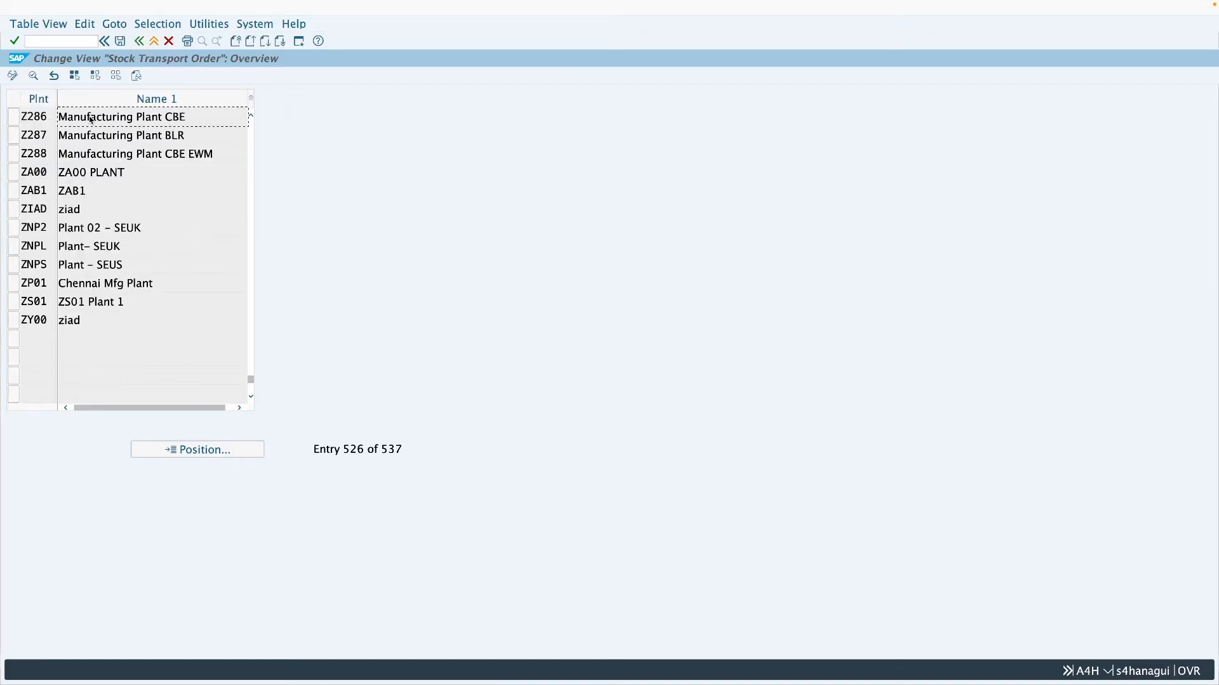
double_click(40, 120)
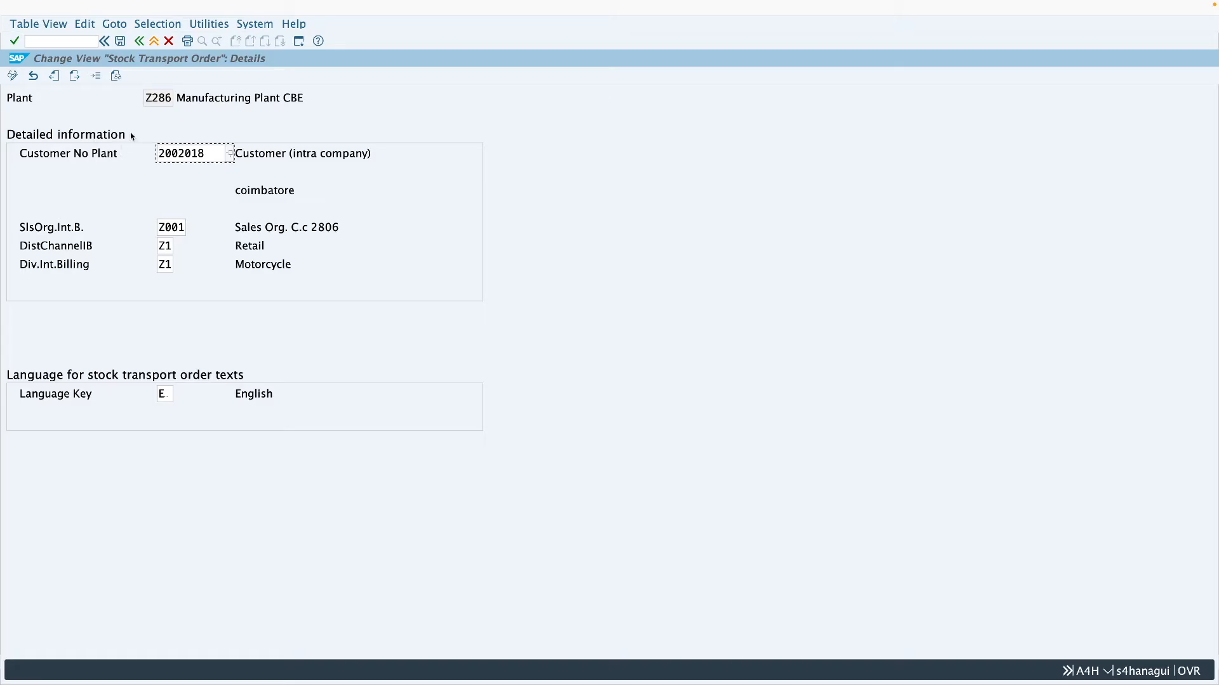
drag(170, 99, 146, 99)
click(149, 98)
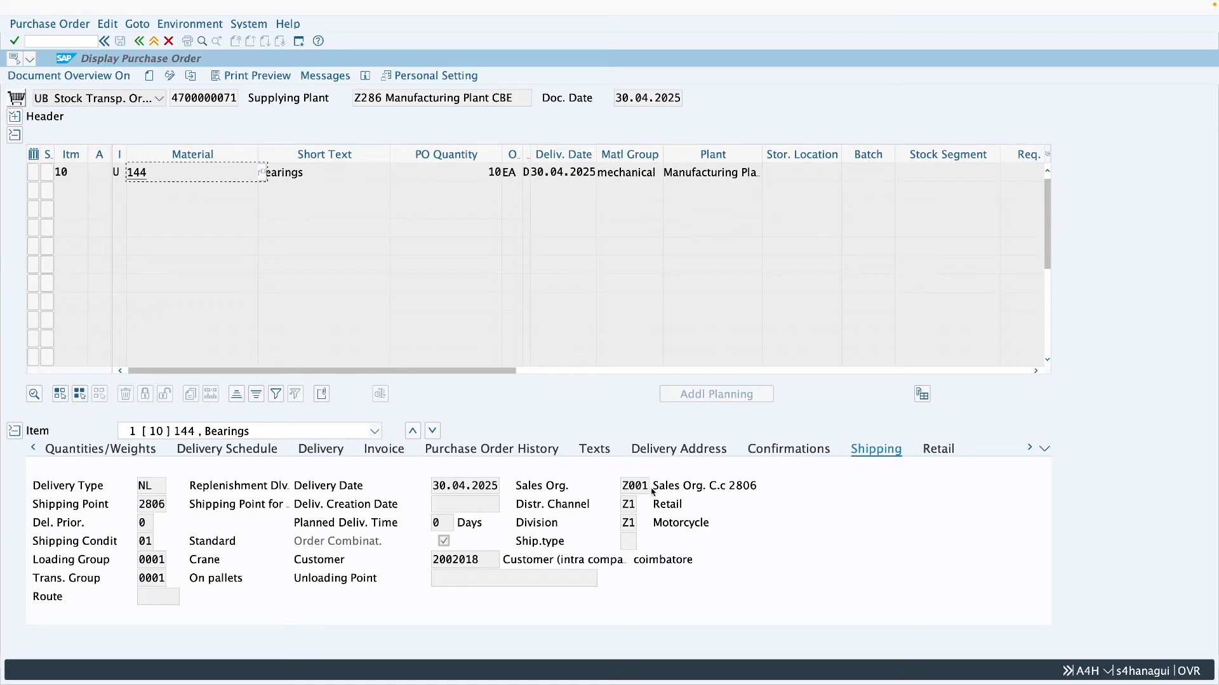
- Compare the plant's settings with the sales organization, distribution channel, division and customer in the order's shipping data
drag(648, 486, 624, 492)
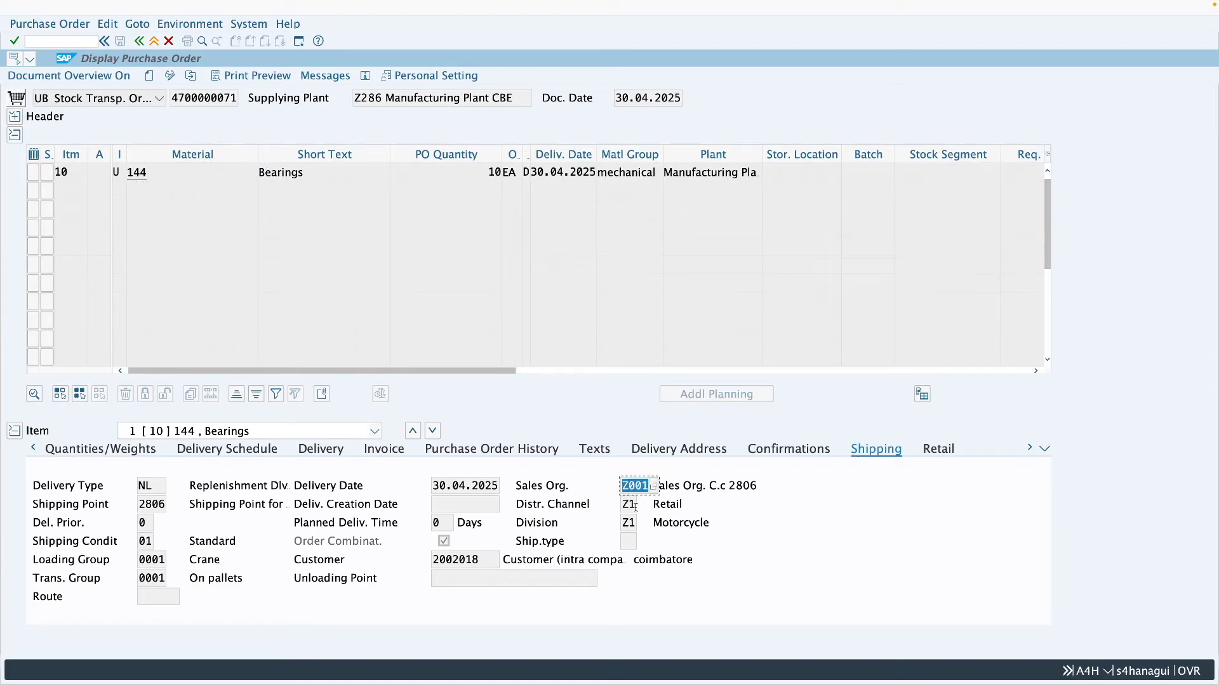
double_click(636, 507)
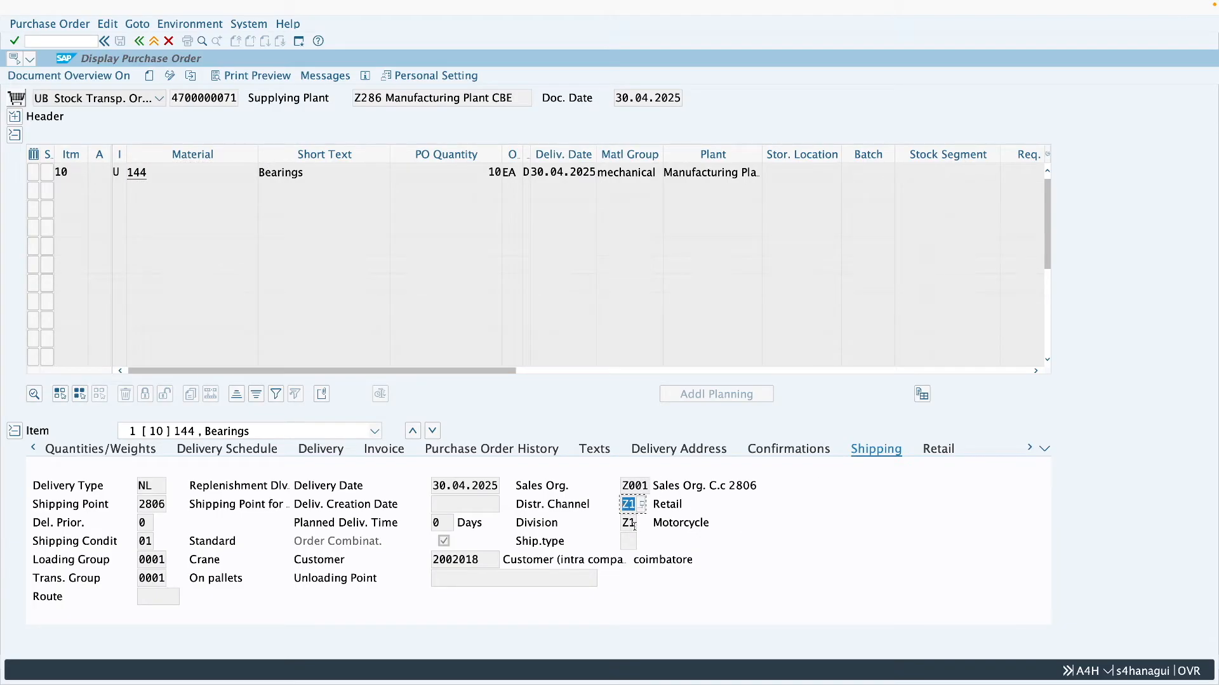
drag(634, 526, 614, 529)
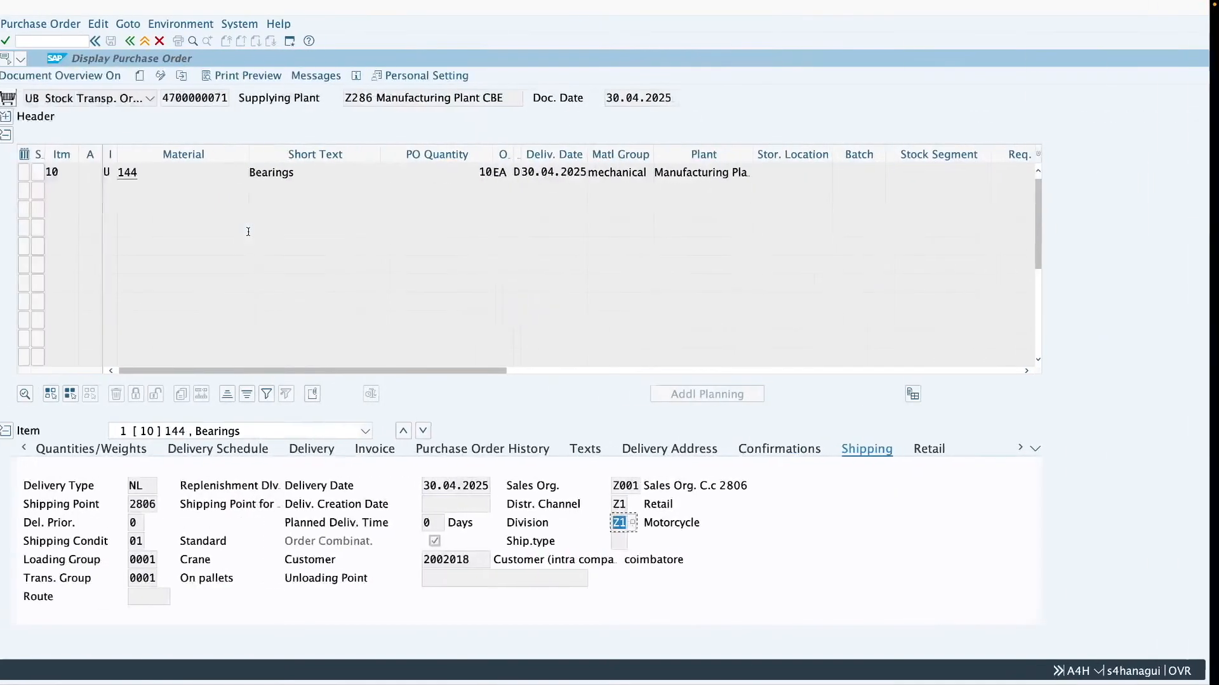
drag(480, 561, 431, 561)
click(462, 560)
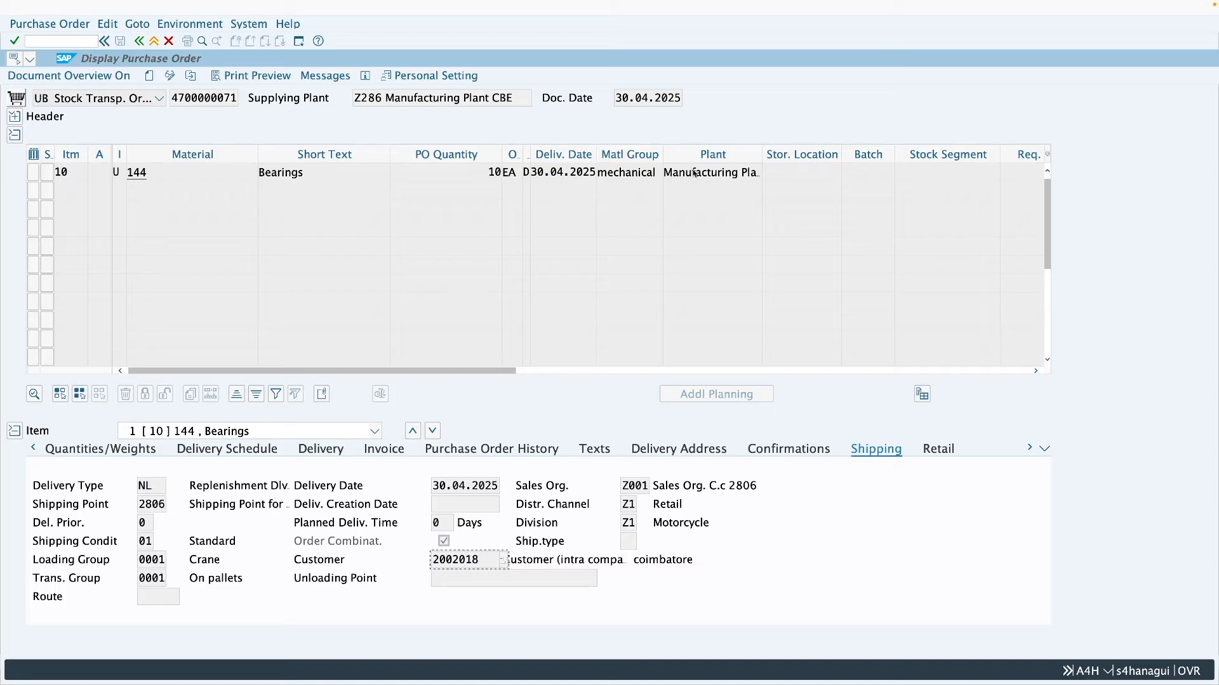
- Go back to the customizing session's plant list and open the shipping details of plant Z287
key(ctrl+Right)
key(ctrl+Right)
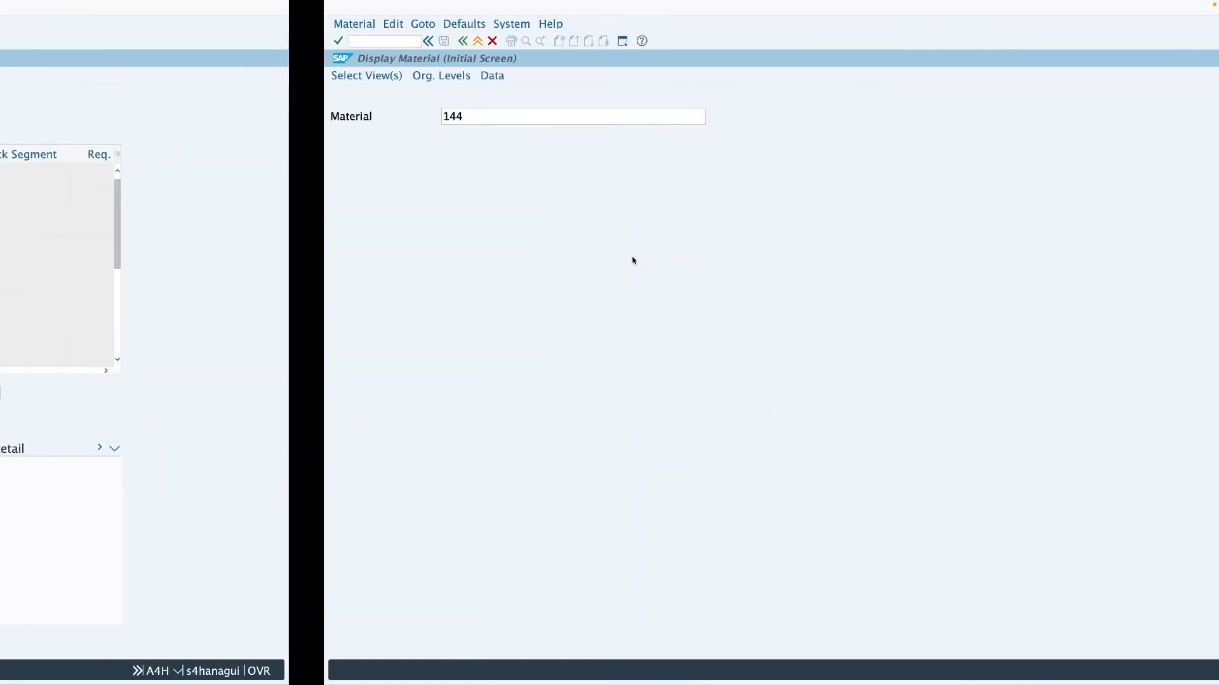
click(139, 40)
click(37, 137)
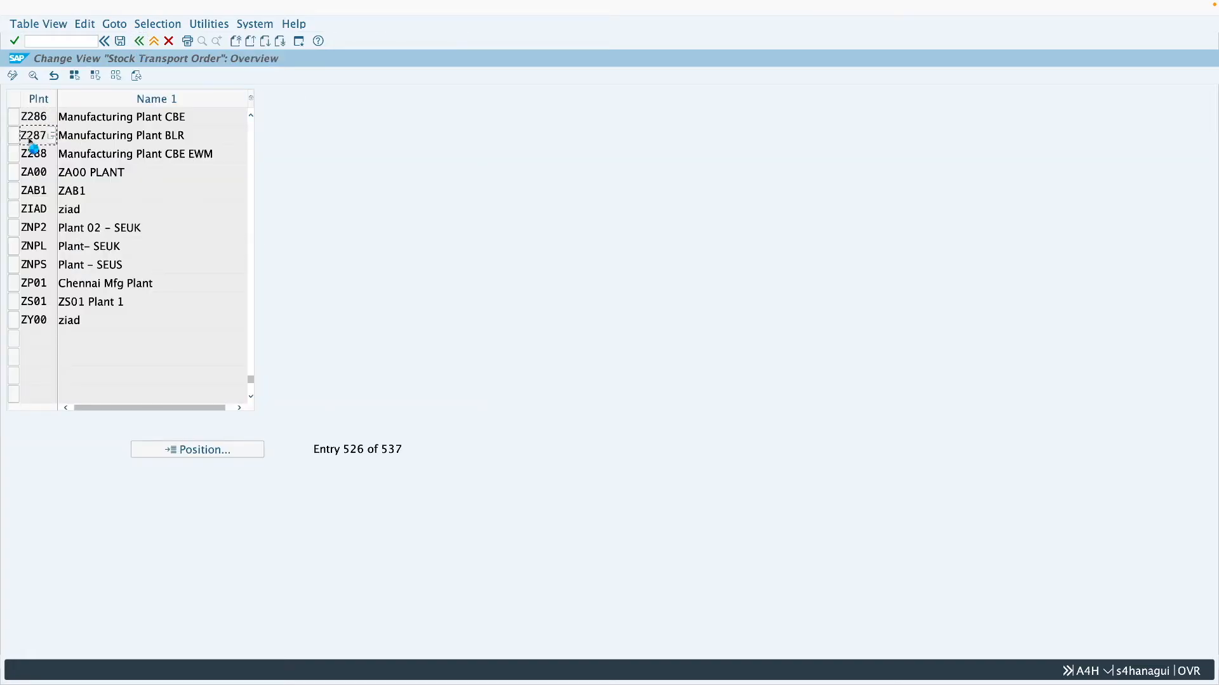
- Open plant Z287's stock transport settings and compare their customer number with the customer and receiving plant in the order
double_click(30, 136)
drag(212, 154, 158, 158)
click(209, 154)
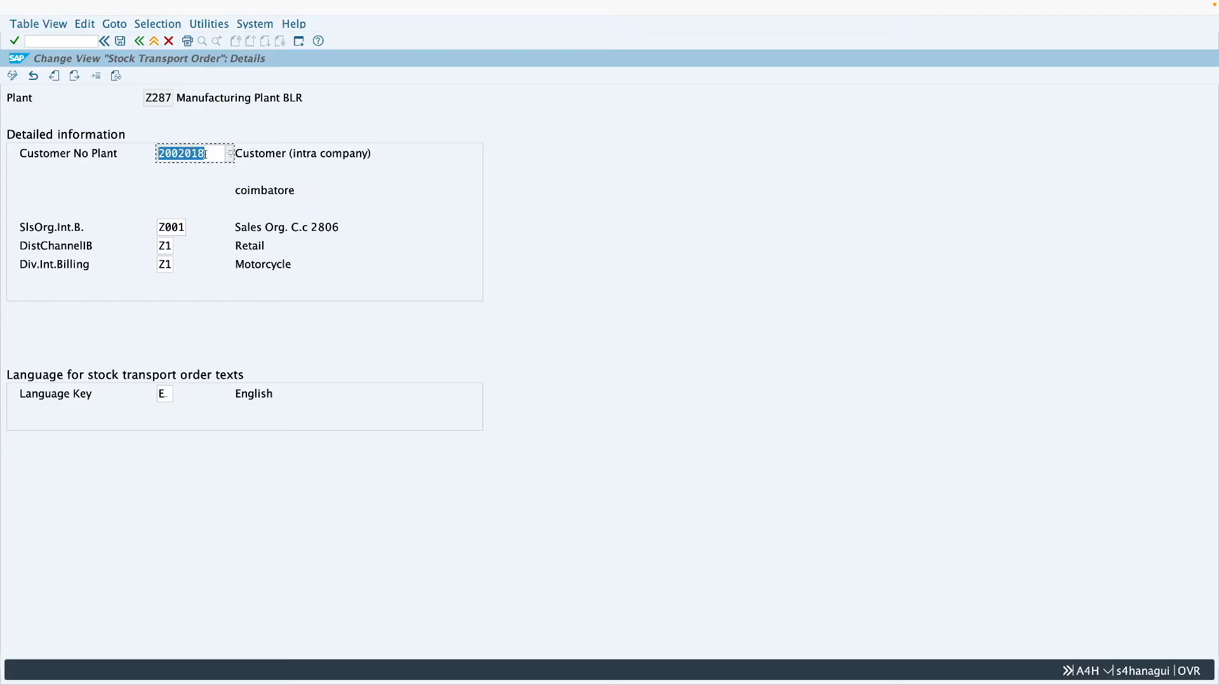
key(ctrl+Left)
key(ctrl+Left)
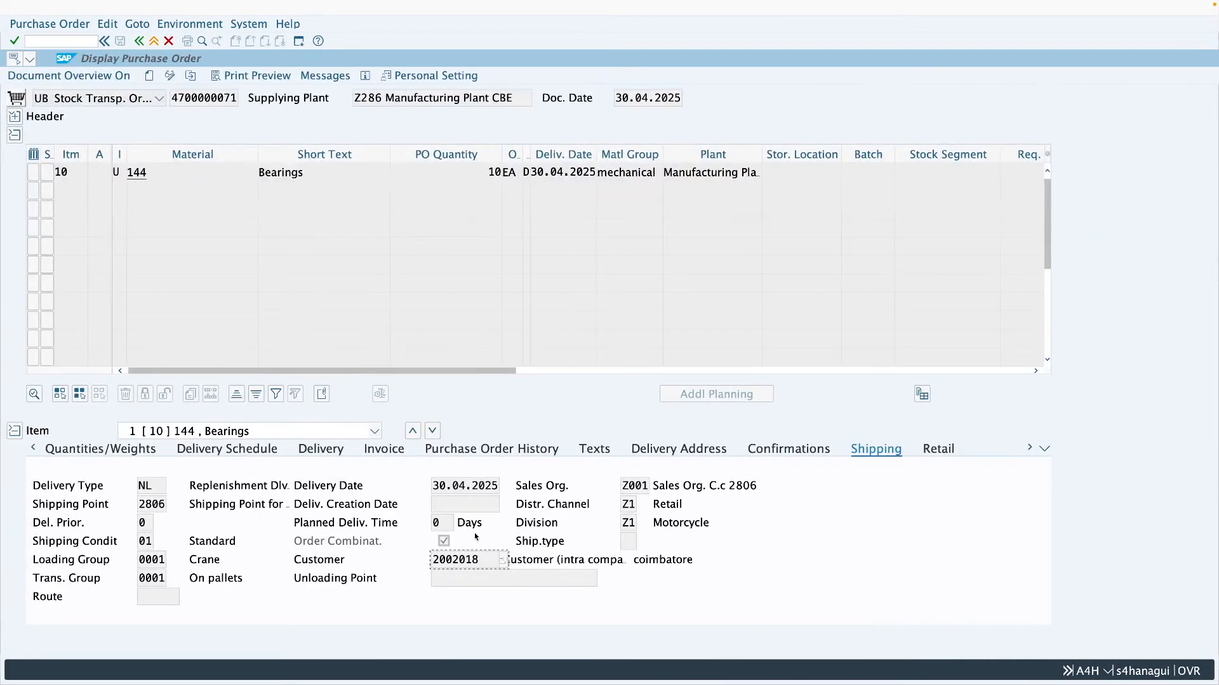
drag(483, 560, 431, 565)
drag(490, 564, 439, 562)
click(725, 175)
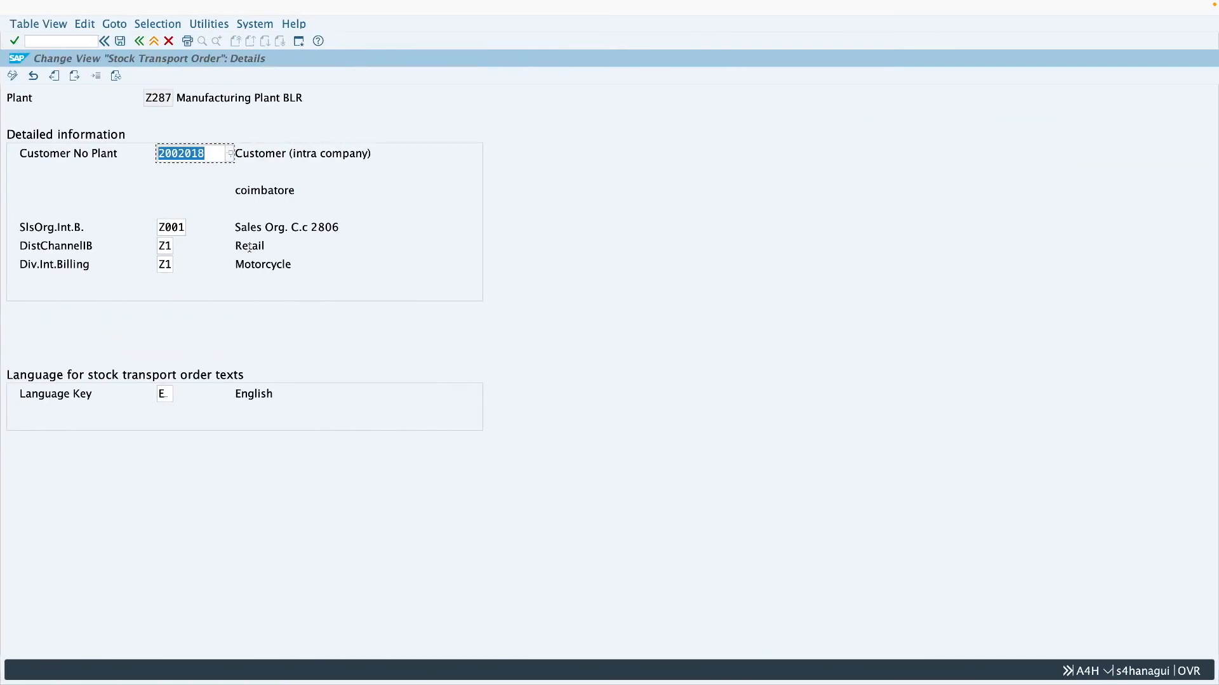
- Recheck the customer assigned to plant Z287, return to the plant list and display plant Z286's details
drag(206, 155, 157, 160)
drag(172, 101, 145, 102)
click(172, 100)
click(140, 42)
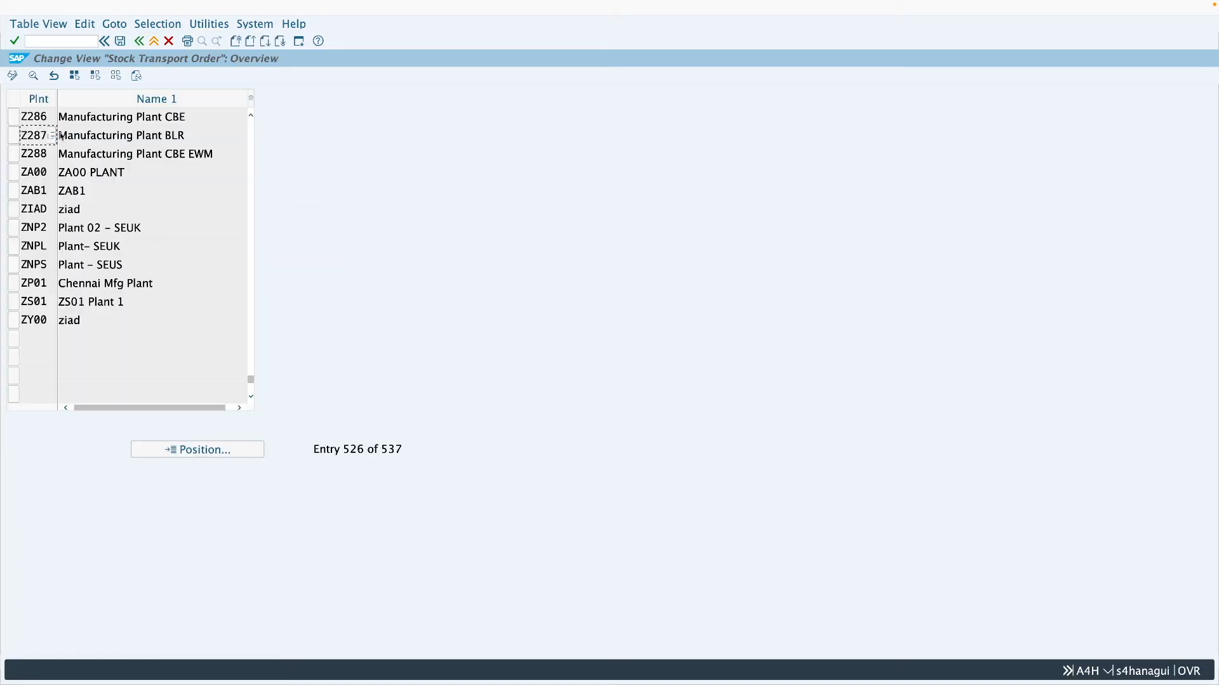
double_click(34, 117)
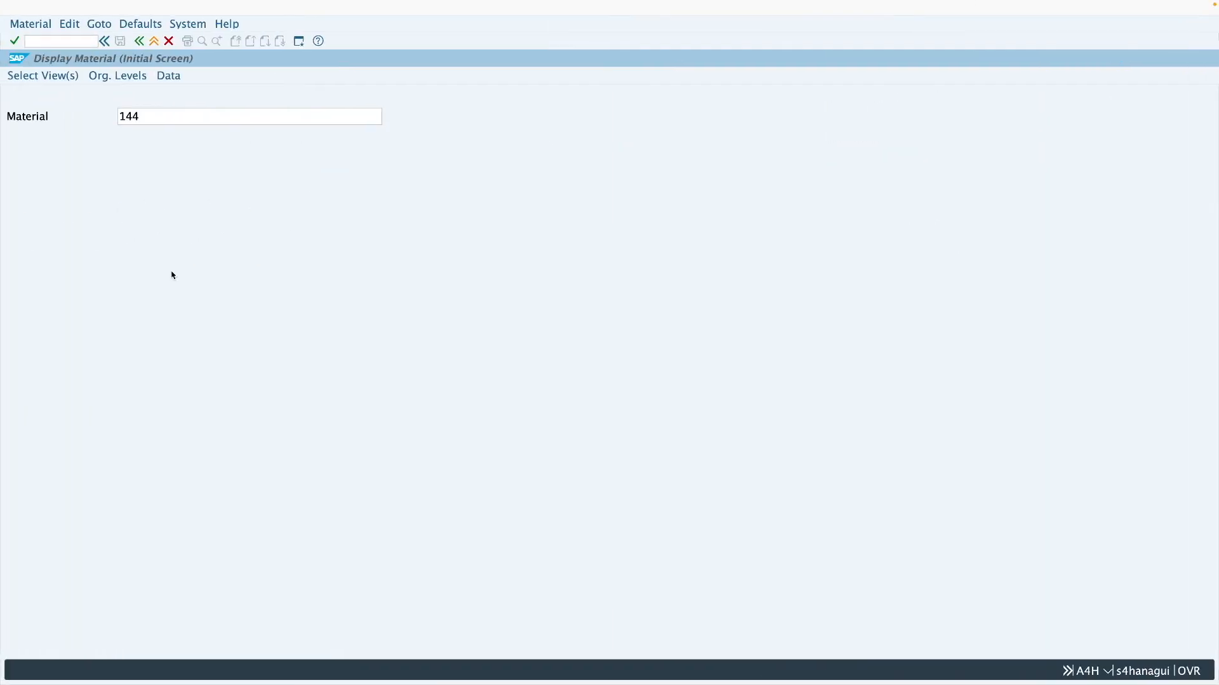
- Display material 144 with the Sales: sales org. 1, Sales: sales org. 2 and Sales: General/Plant views selected
key(Return)
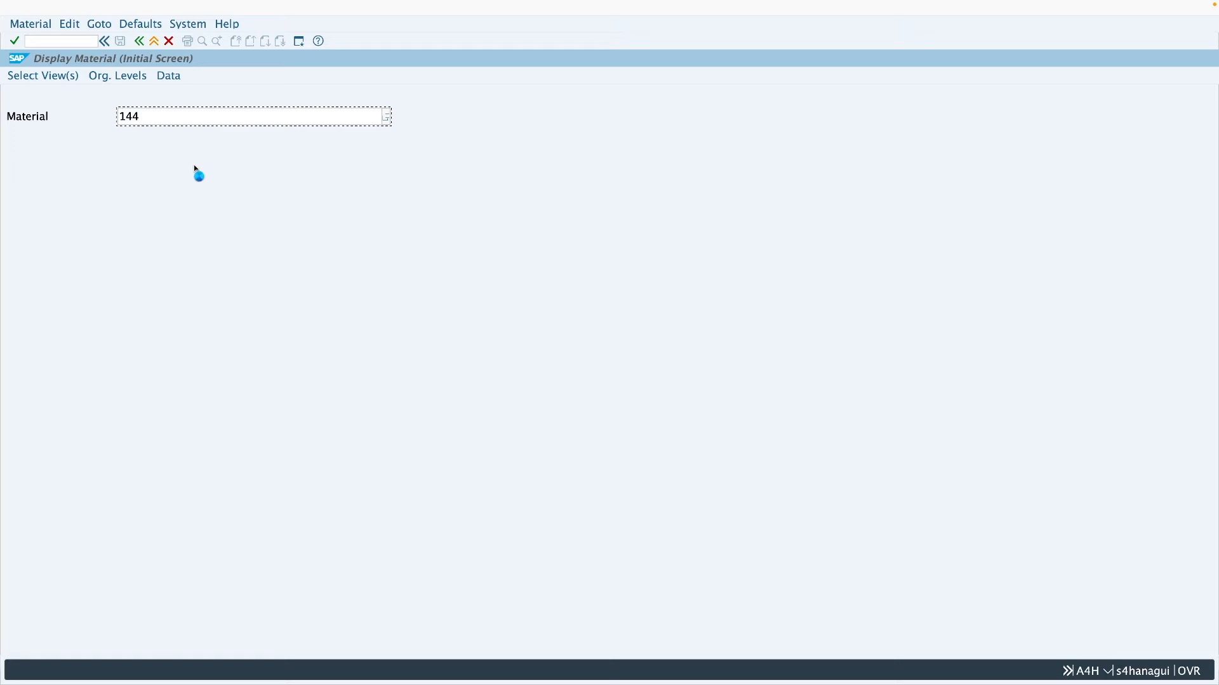
click(277, 142)
click(277, 161)
click(277, 180)
key(Return)
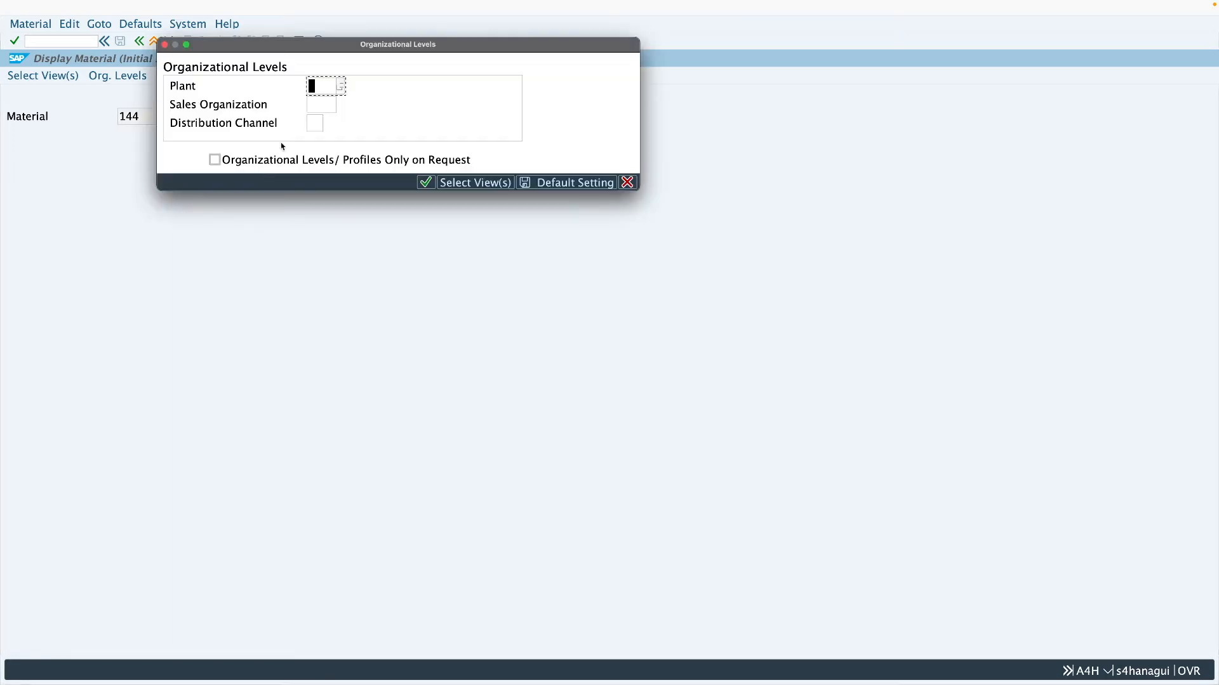
- Set the organizational levels to plant Z286, sales organization Z001 and distribution channel Z1, and open the material's views
text(z)
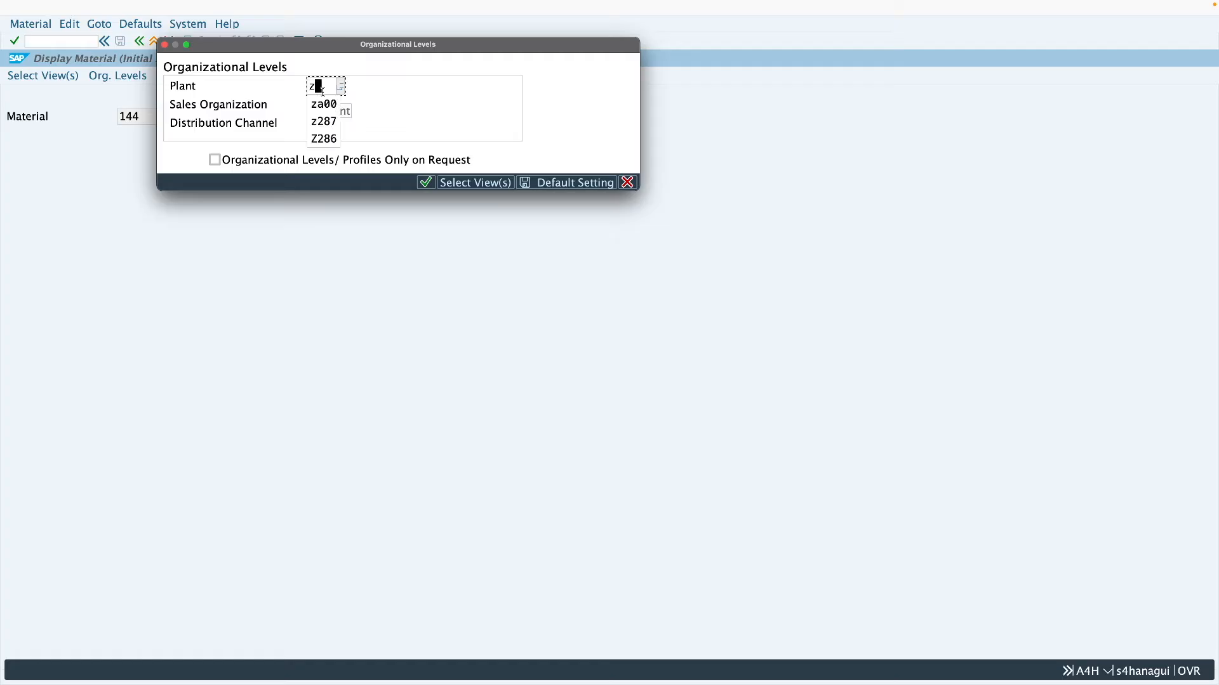
text(286)
click(310, 105)
text(z001)
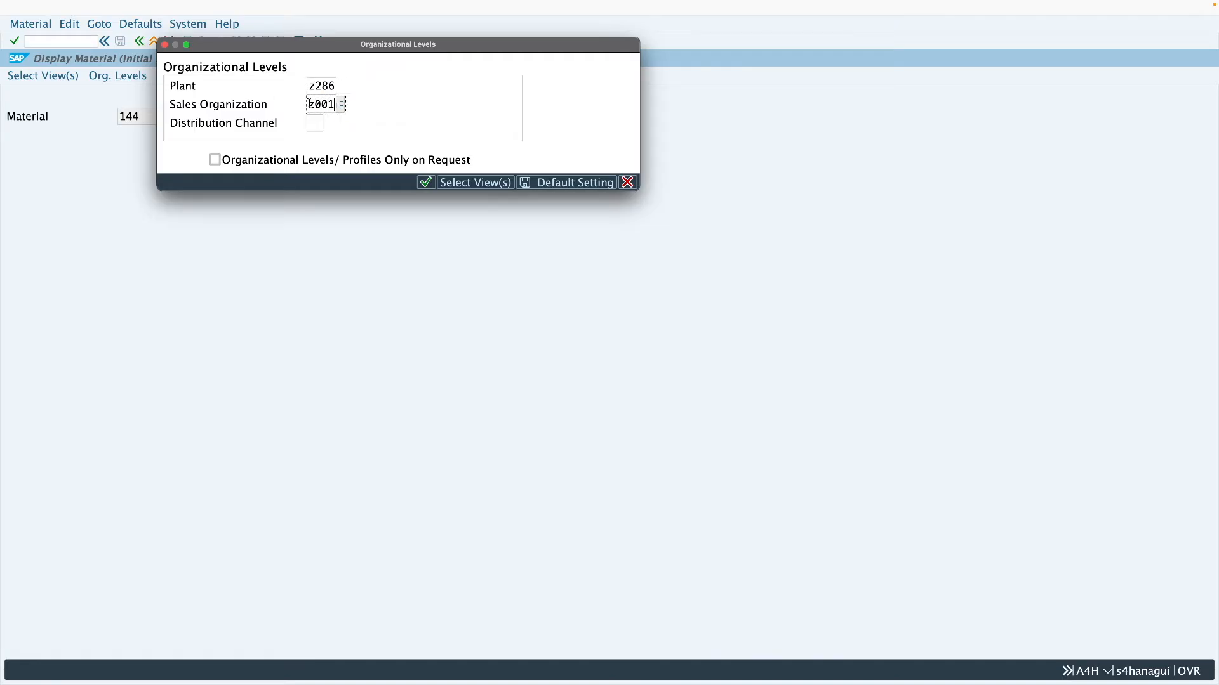
click(311, 123)
text(z1)
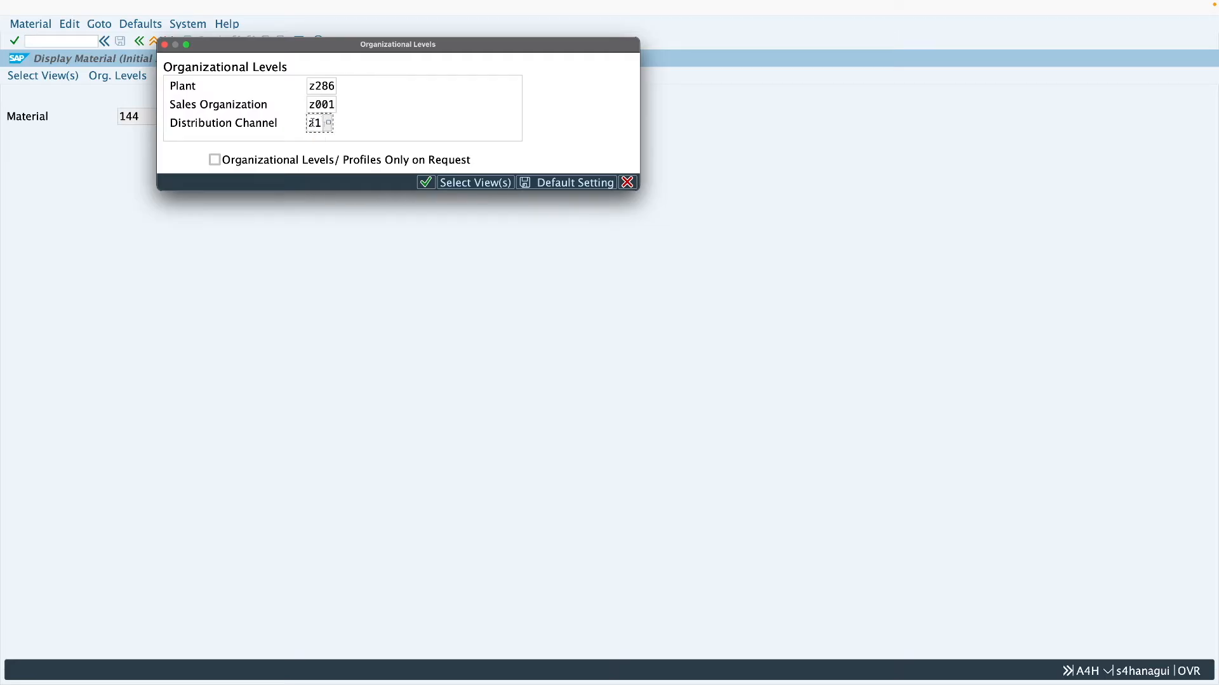
key(Return)
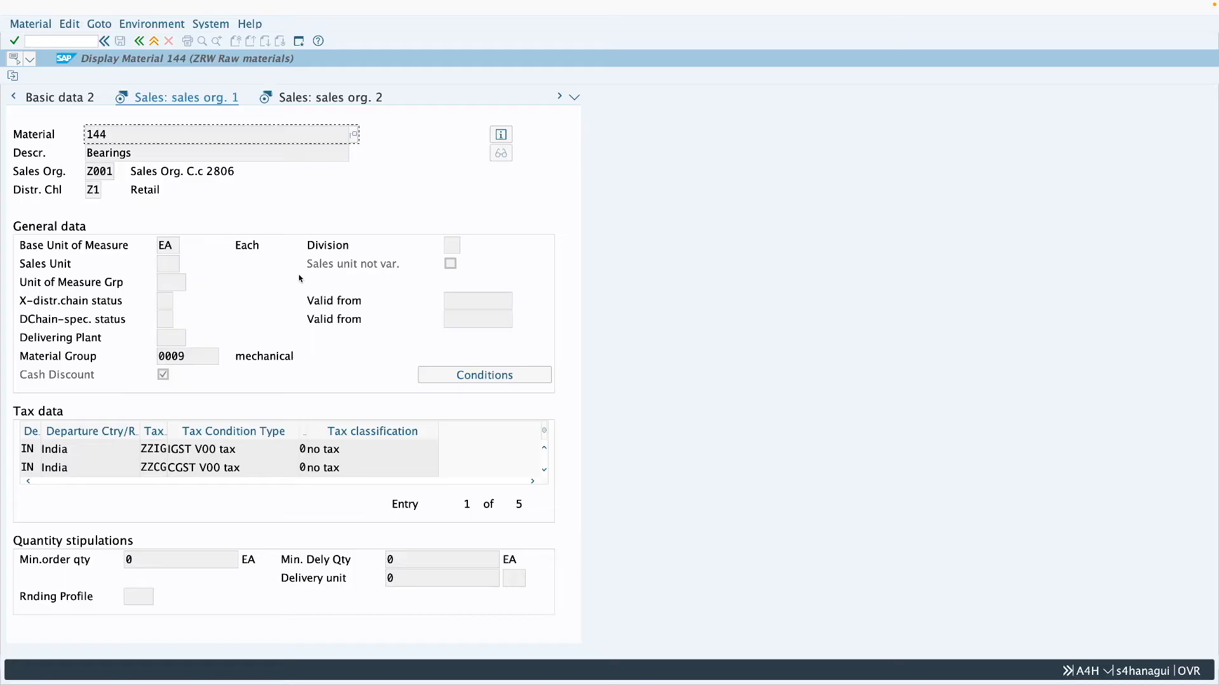
- Show the material's Sales: General/Plant data and compare its loading group with the order's shipping data
click(351, 101)
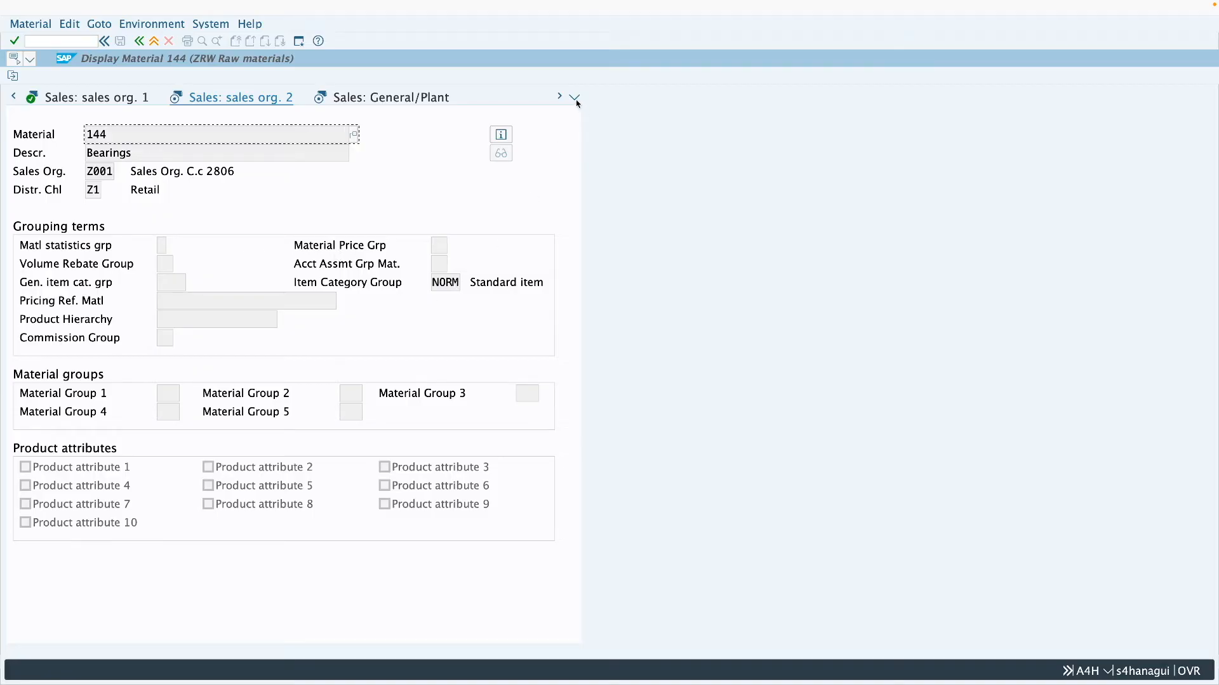
click(389, 100)
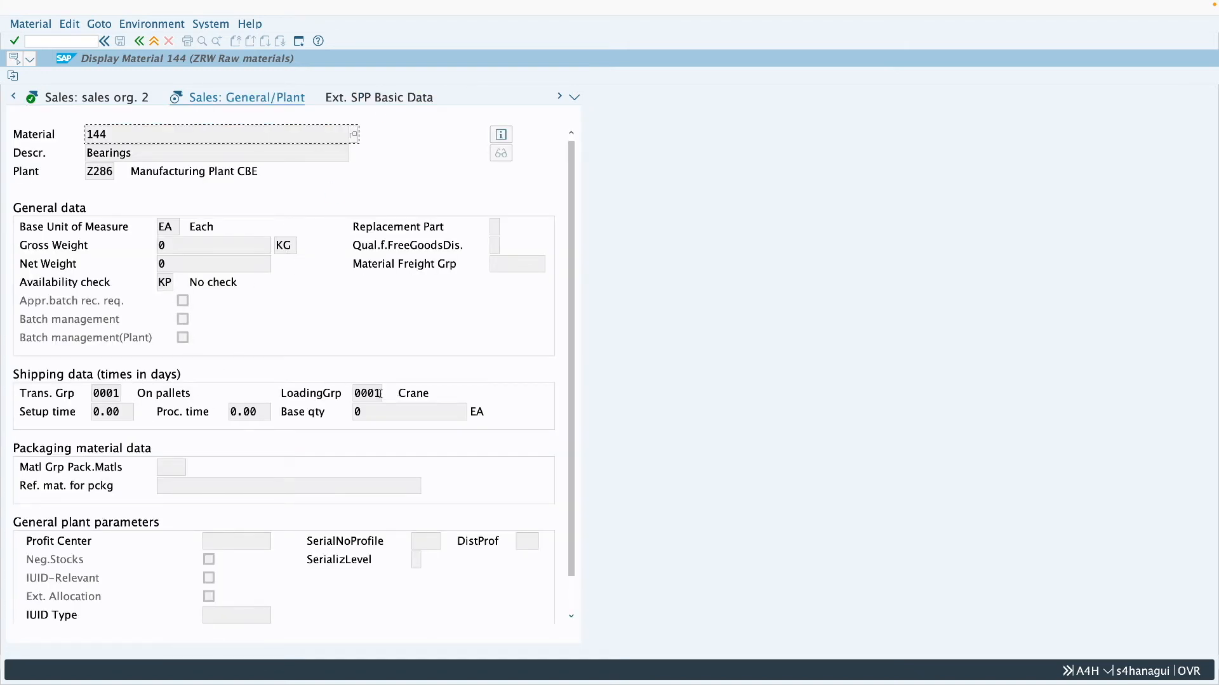
drag(385, 395, 351, 398)
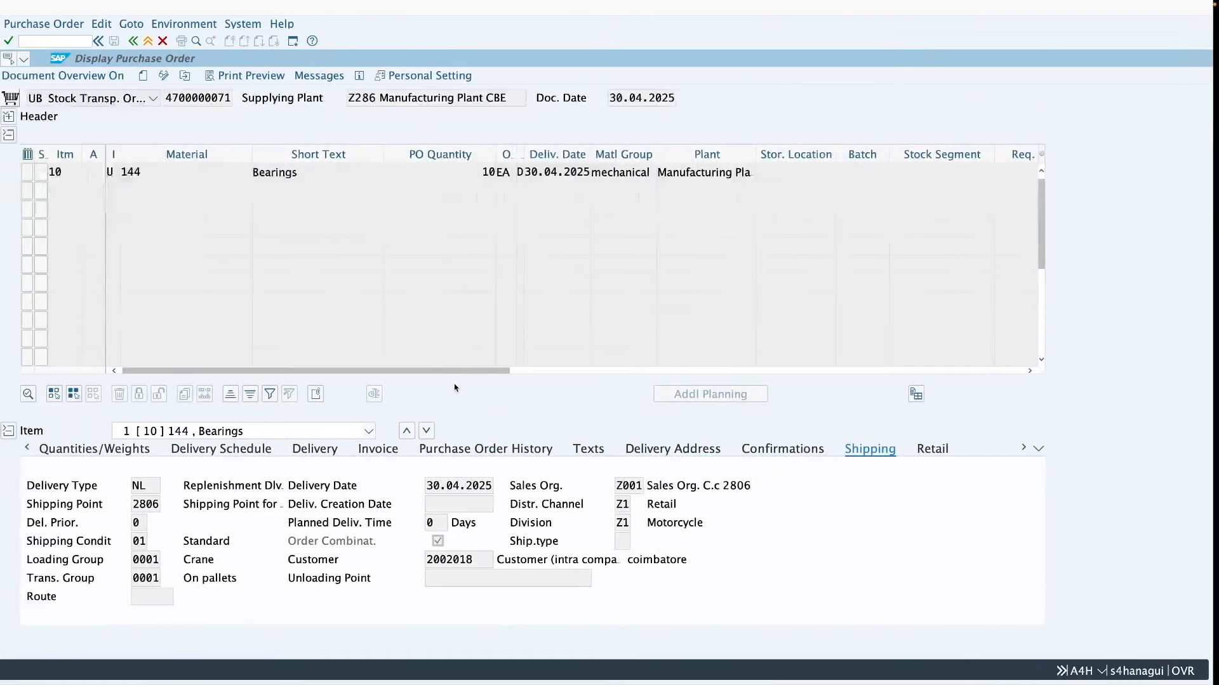
drag(164, 559, 139, 559)
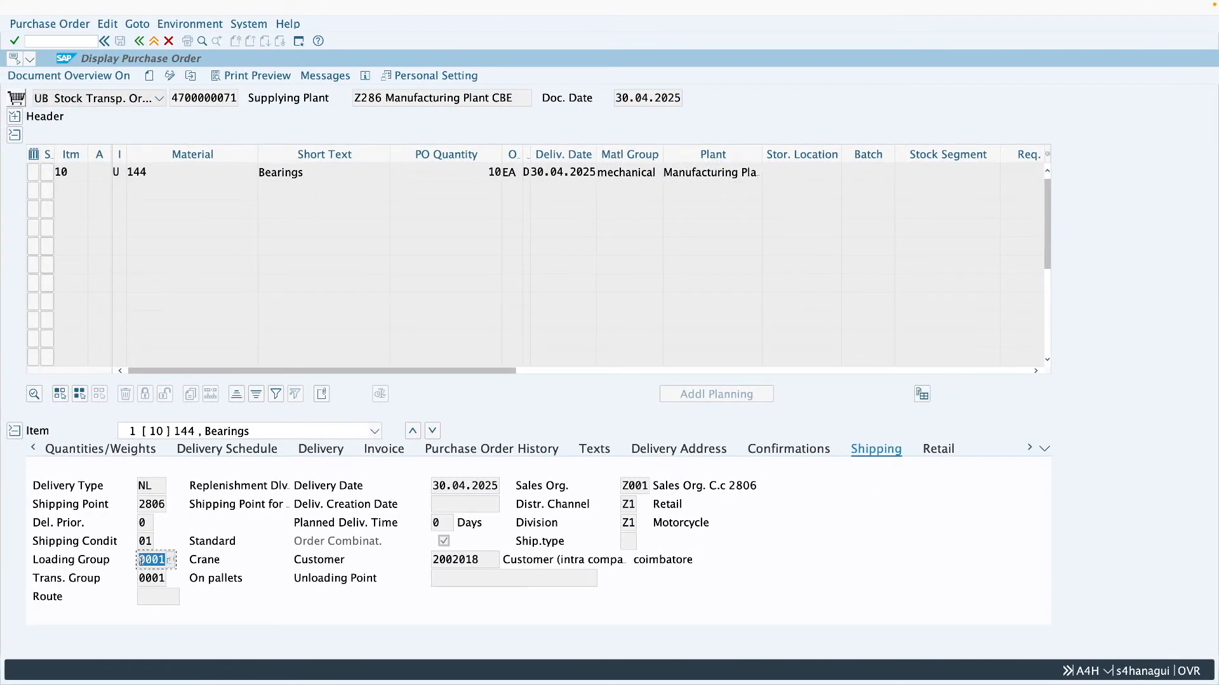
click(146, 172)
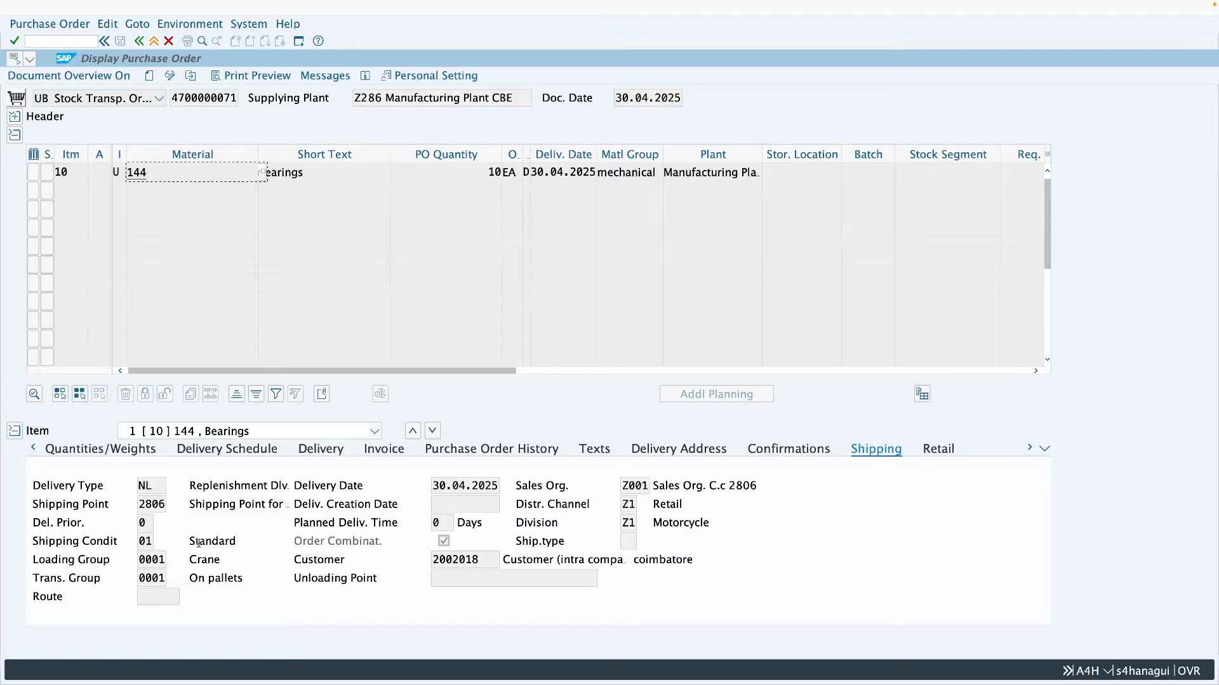
double_click(165, 560)
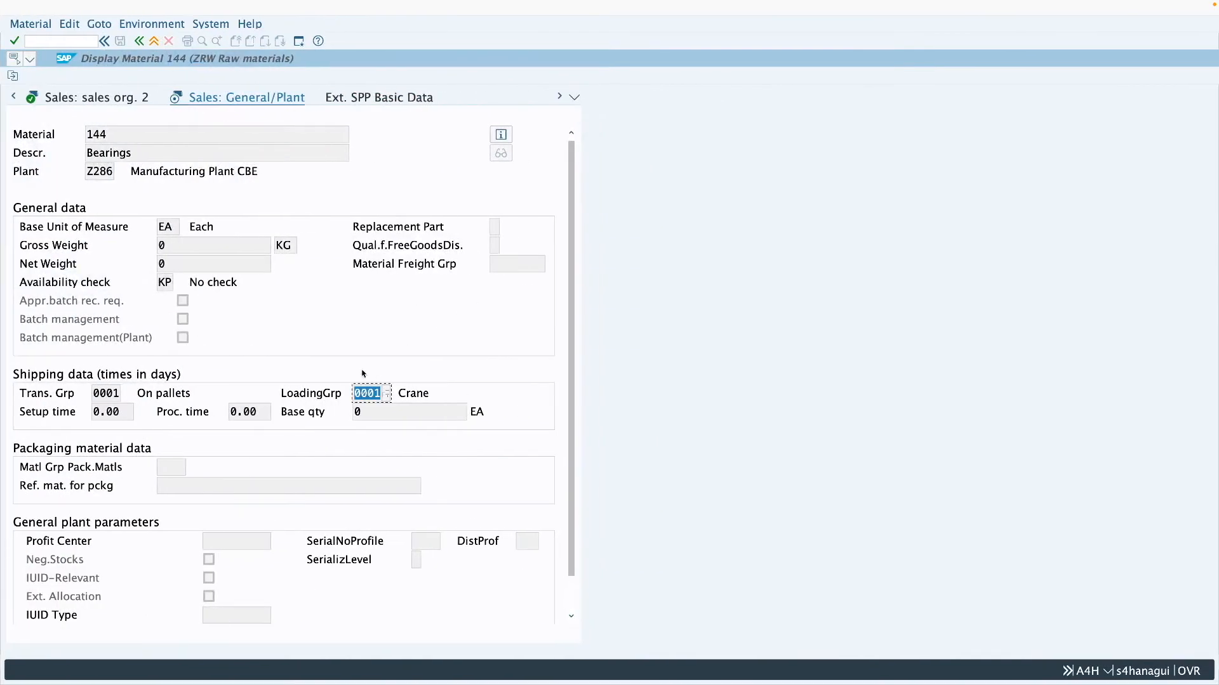
key(F3)
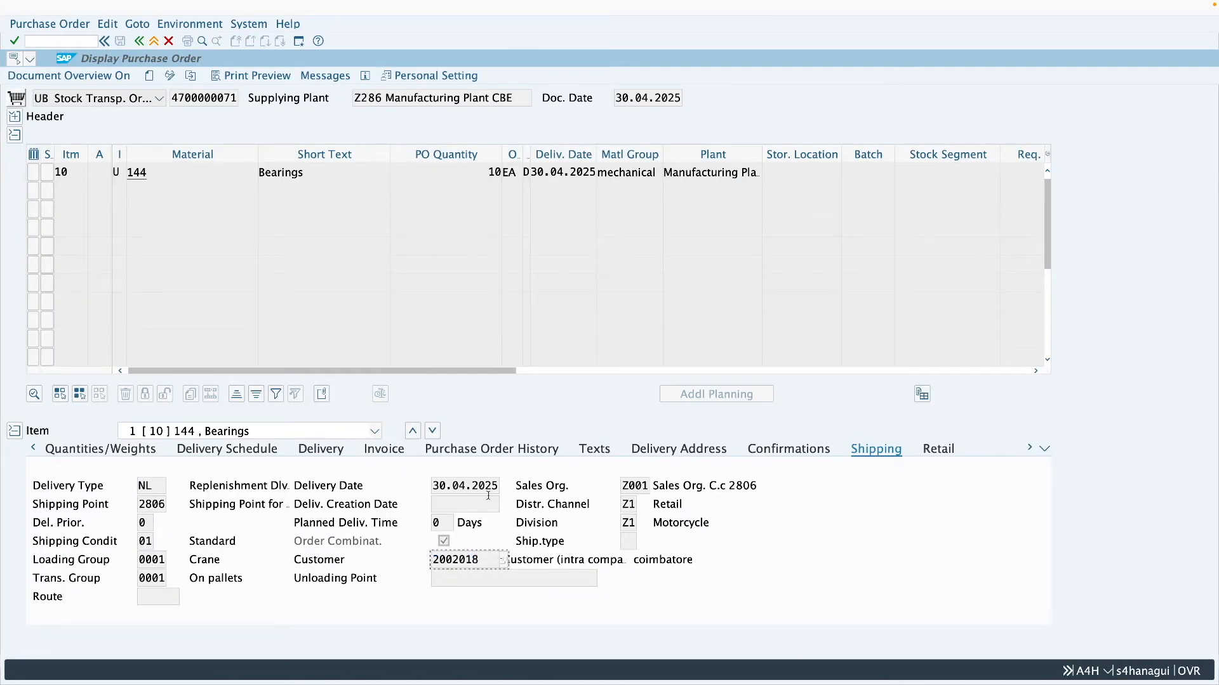
- Pick up the customer number from the order's shipping data and start customer display with transaction XD03 in the business partner session
double_click(476, 560)
click(154, 41)
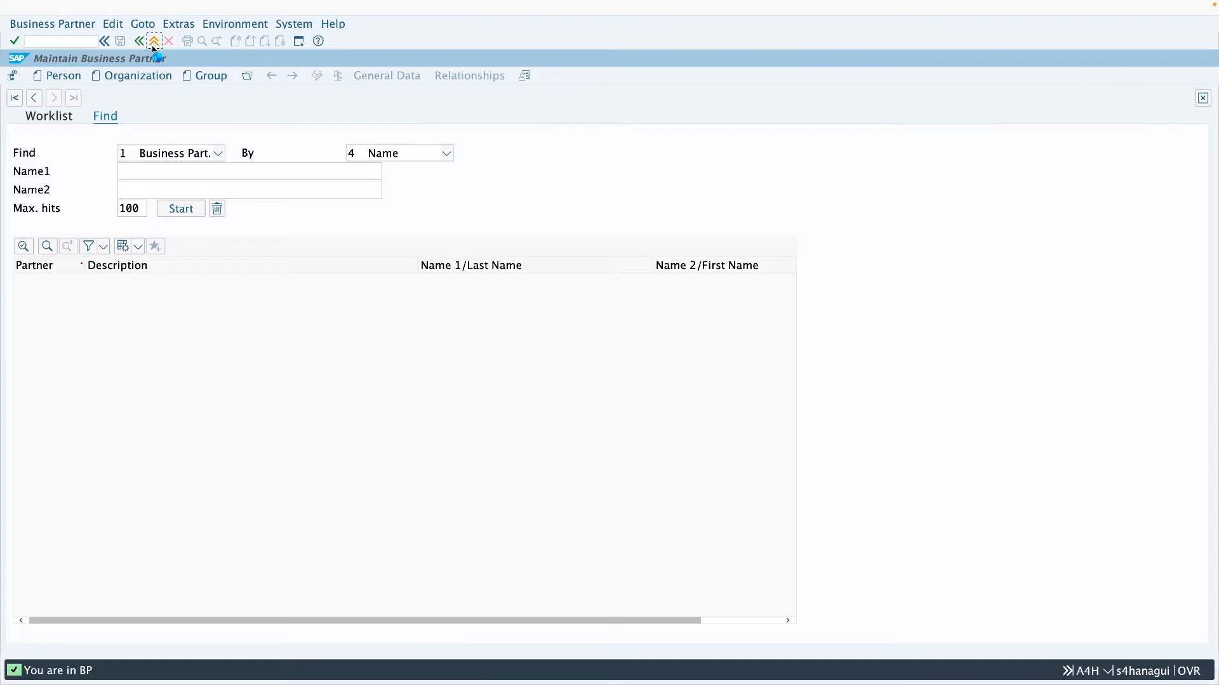
text(c)
key(BackSpace)
text(xd03)
key(Return)
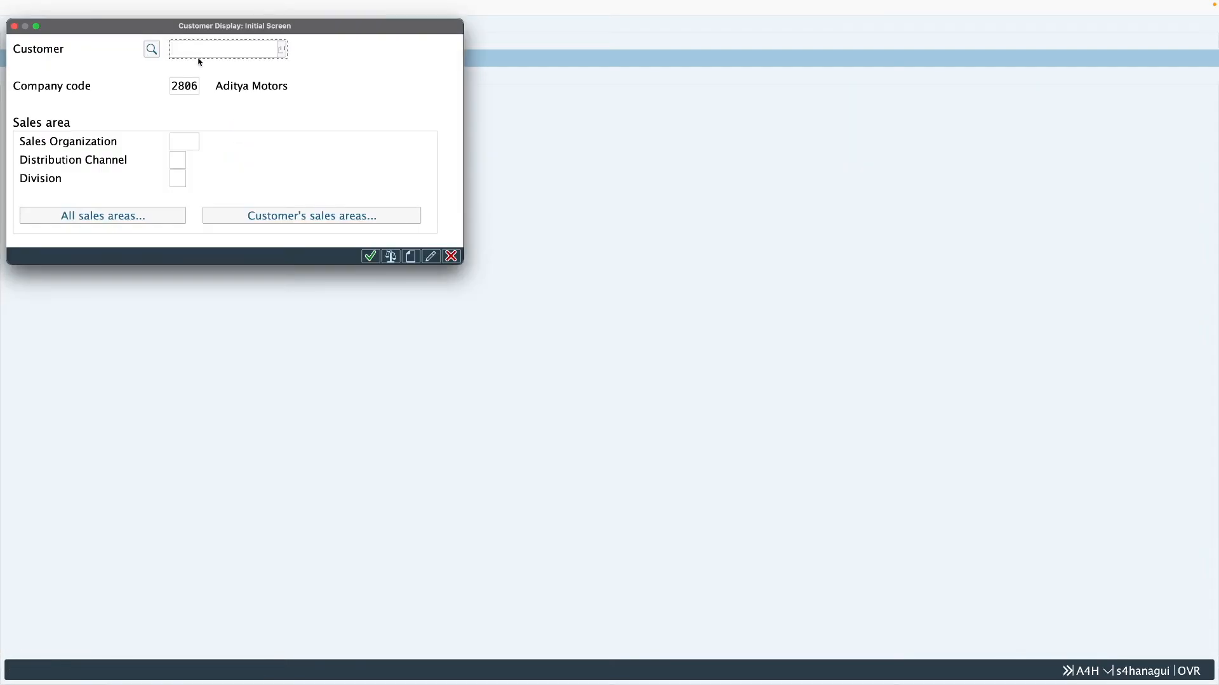
- Display the customer by entering the customer number, sales organization Z001, distribution channel Z1 and division Z1
text(2002018)
drag(198, 86, 170, 93)
click(182, 141)
text(z001)
click(179, 162)
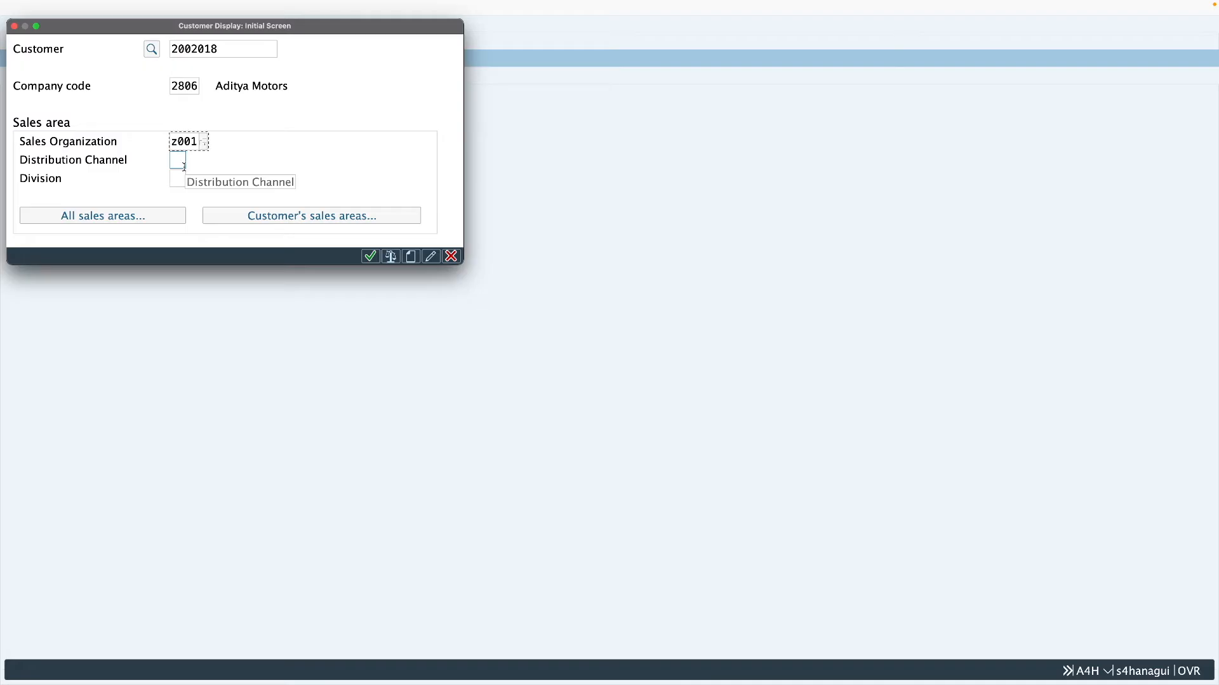
text(z1)
click(180, 178)
text(z1)
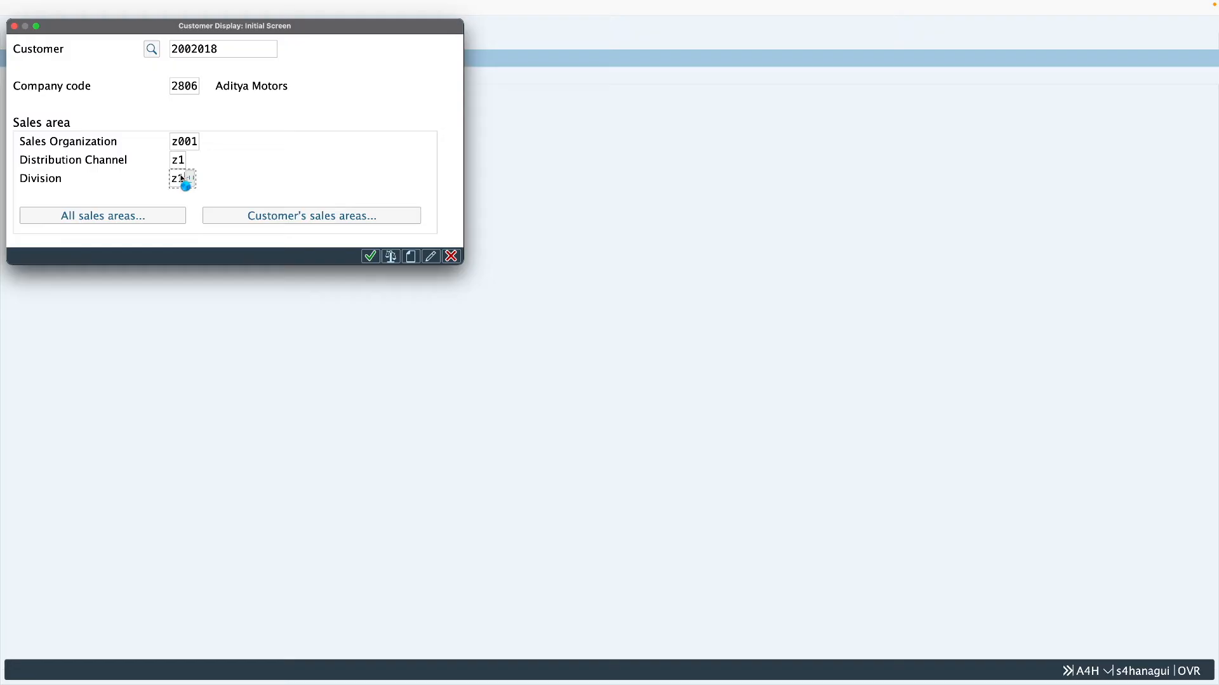
key(Return)
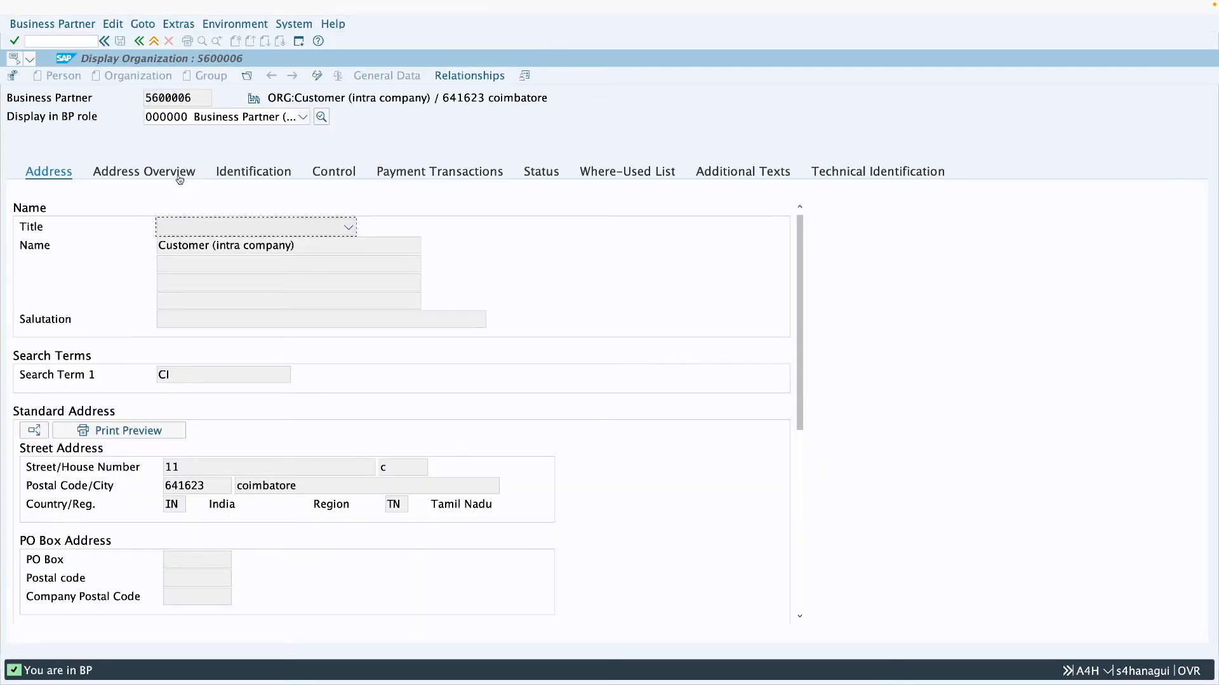
- Switch the business partner to role FLCU01 Customer STD (SD) and show the shipping conditions in its sales and distribution data
click(243, 118)
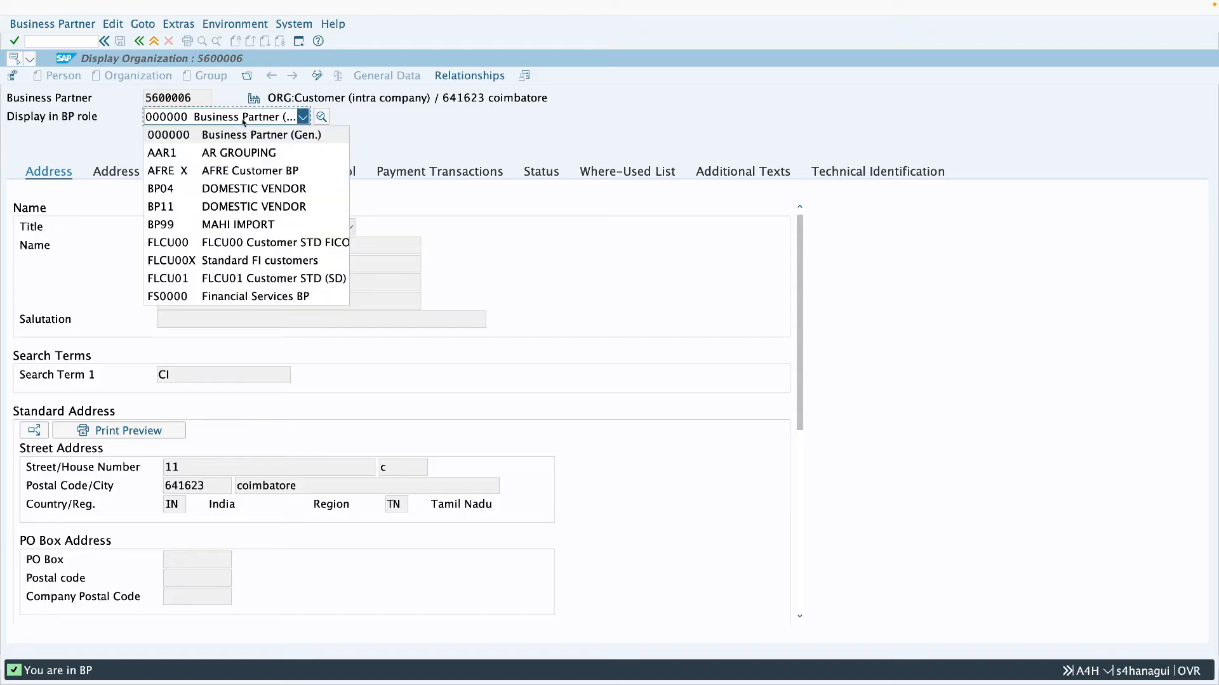
click(264, 281)
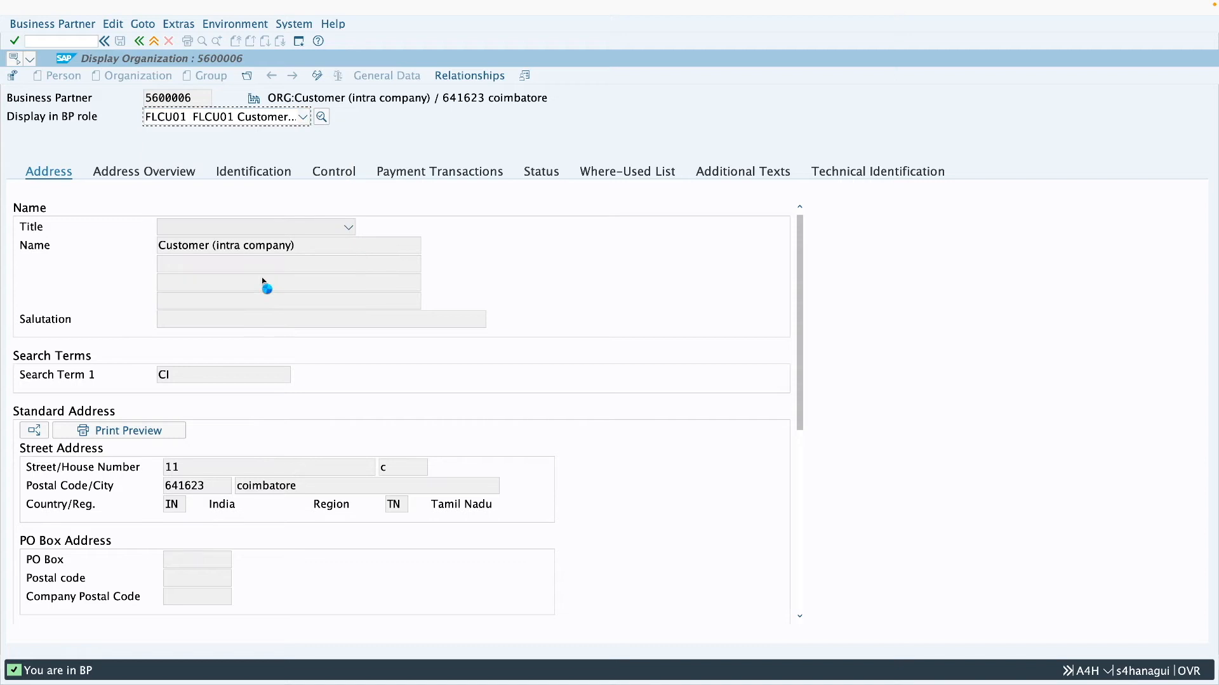
click(488, 76)
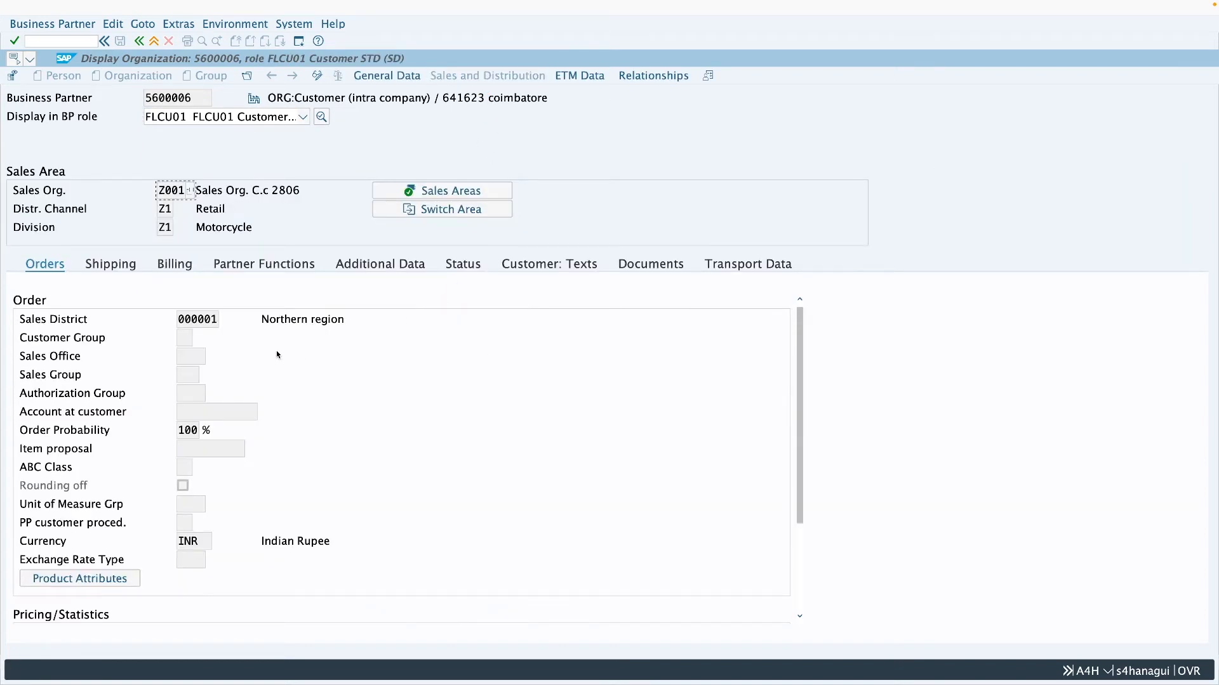
click(123, 268)
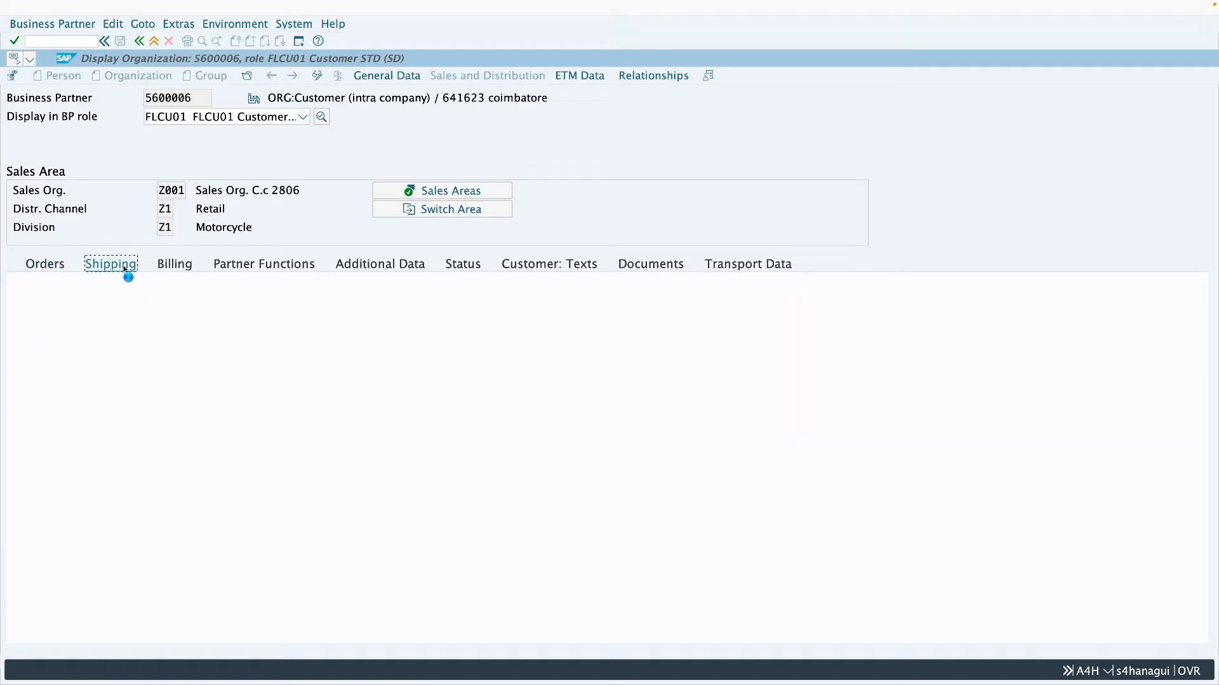
double_click(188, 375)
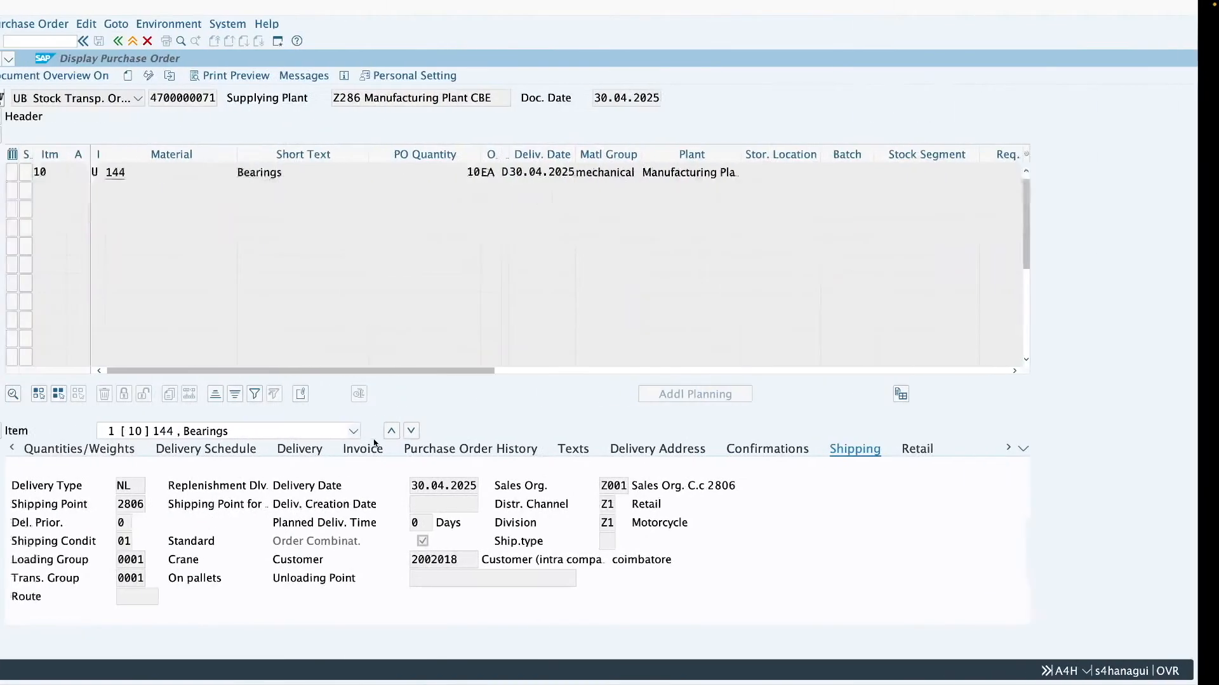
- Check the shipping conditions and the shipping point in the stock transport order's shipping data
double_click(147, 541)
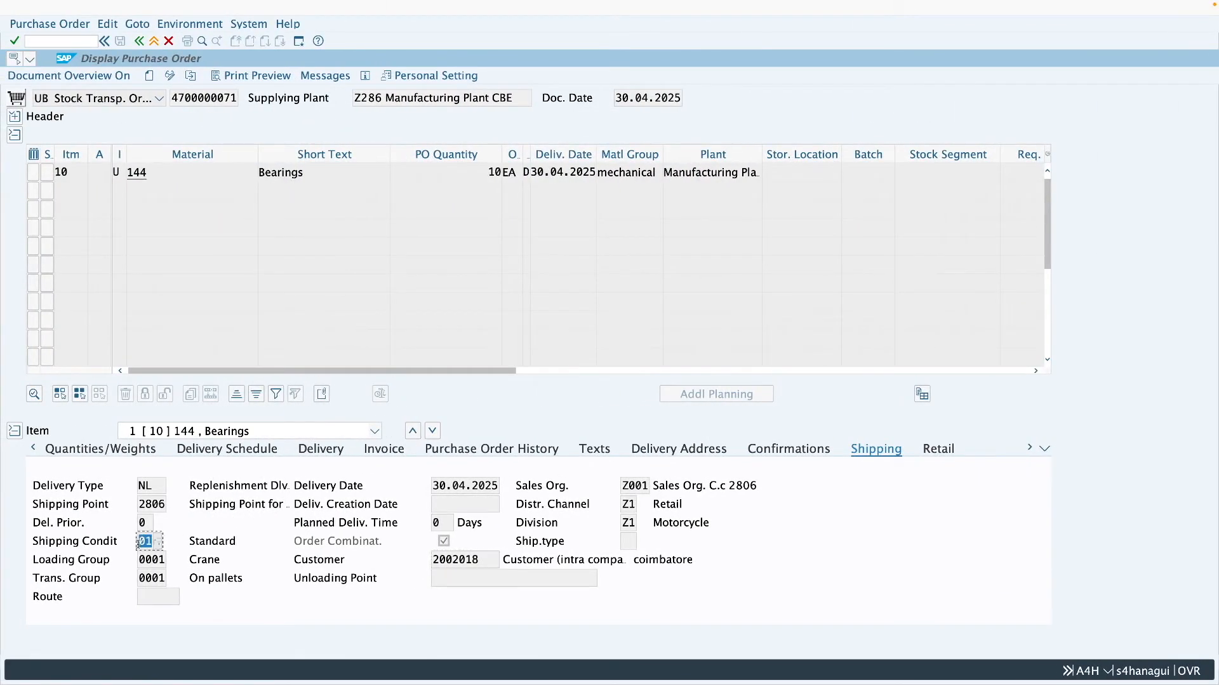
click(141, 541)
double_click(161, 505)
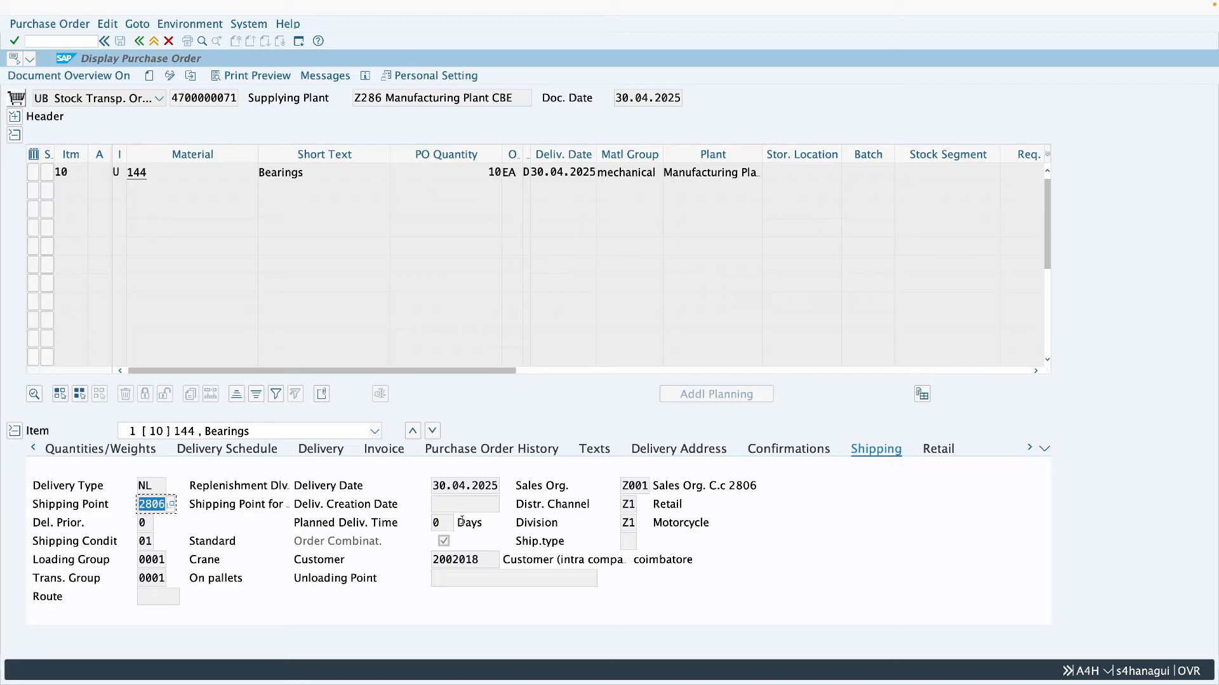
- In the business partner session, start SPRO and open Assign Shipping Points under Logistics Execution > Shipping > Basic Shipping Functions
key(ctrl+Right)
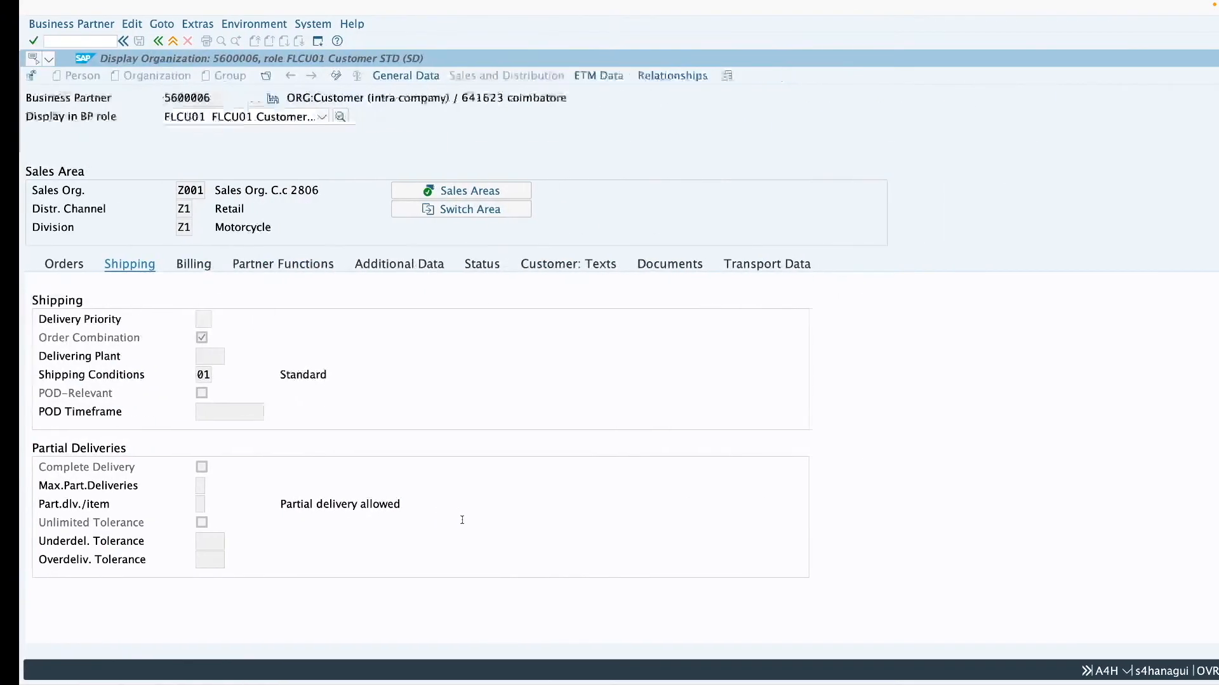
click(155, 42)
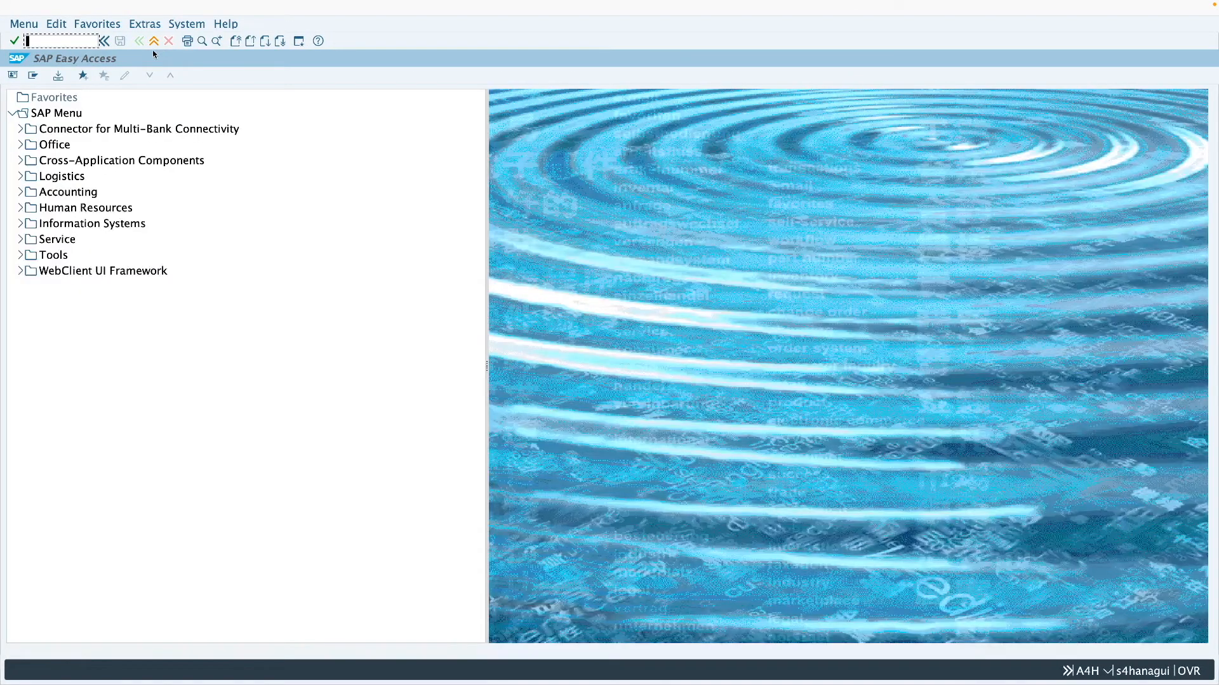
text(spro)
key(Return)
click(81, 77)
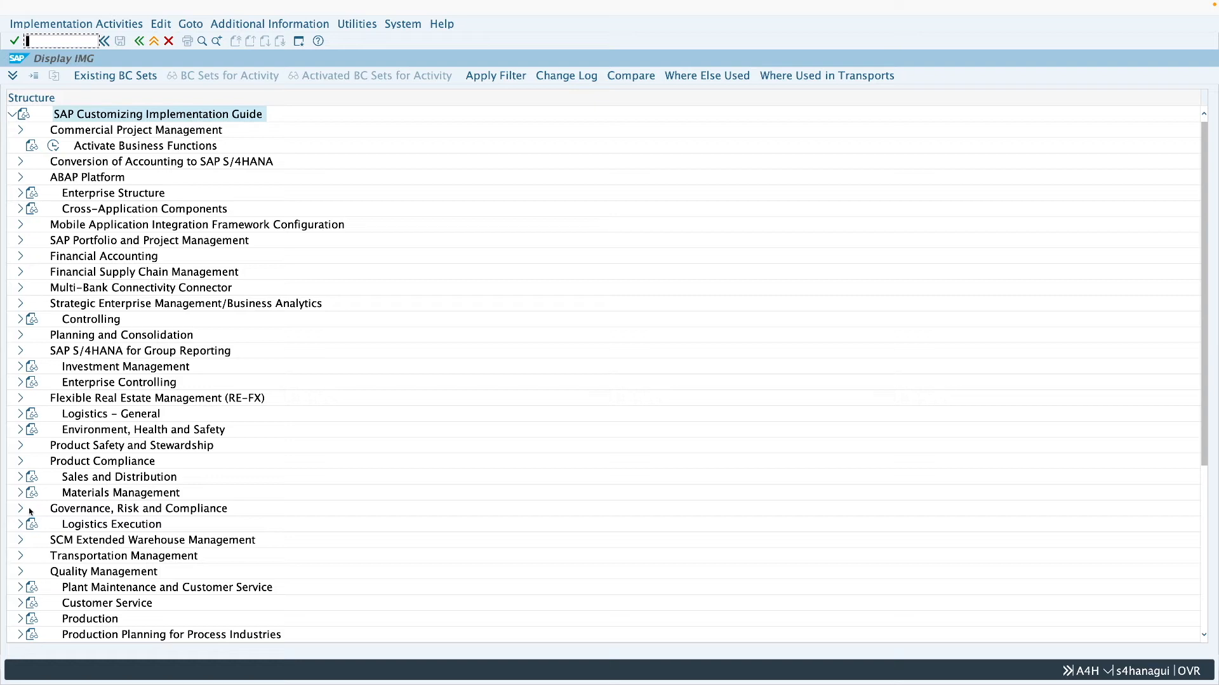
click(20, 525)
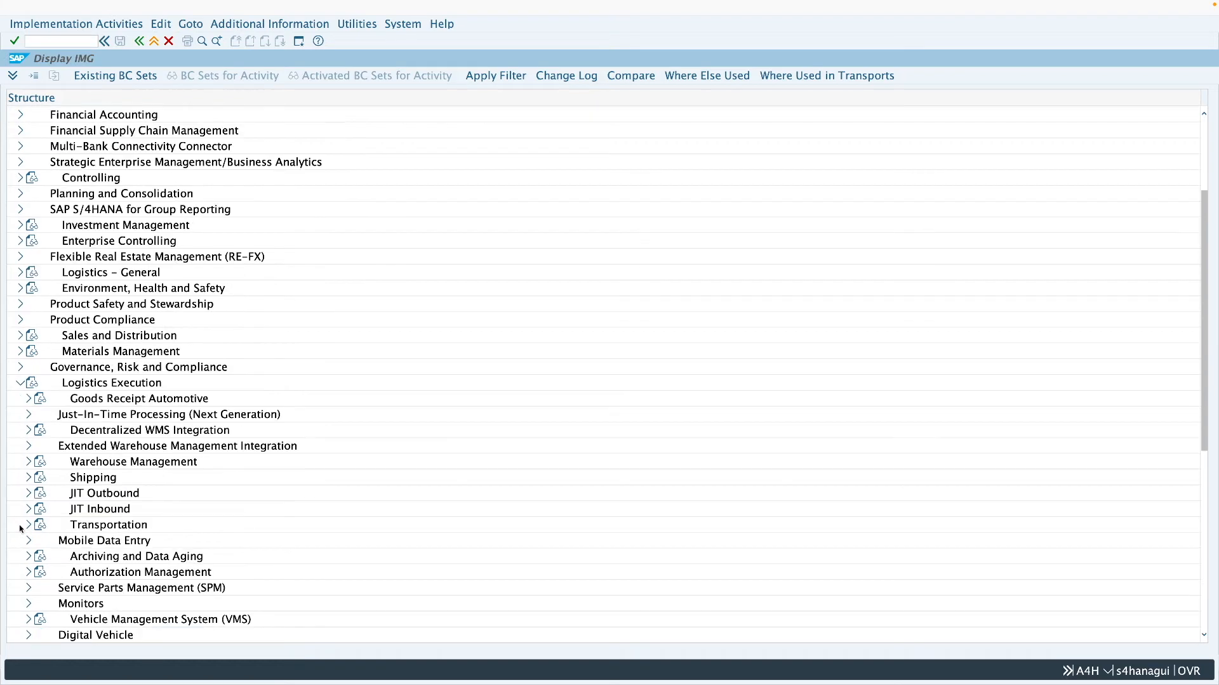
click(29, 479)
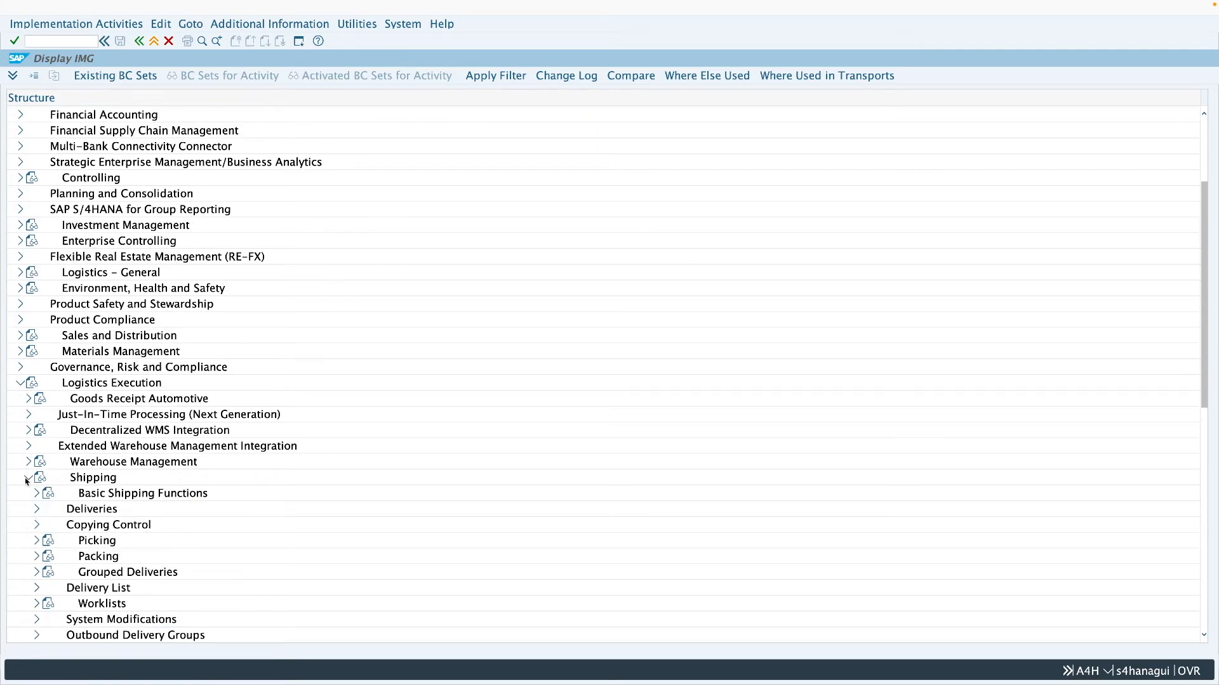
click(37, 494)
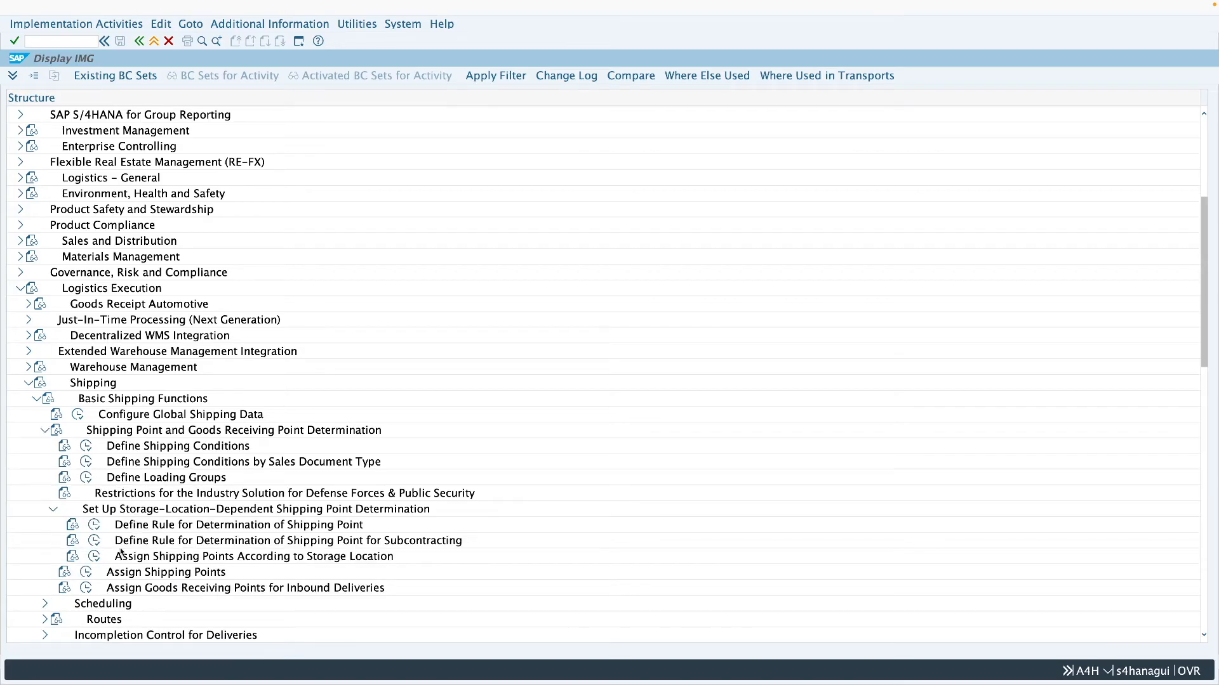
click(89, 574)
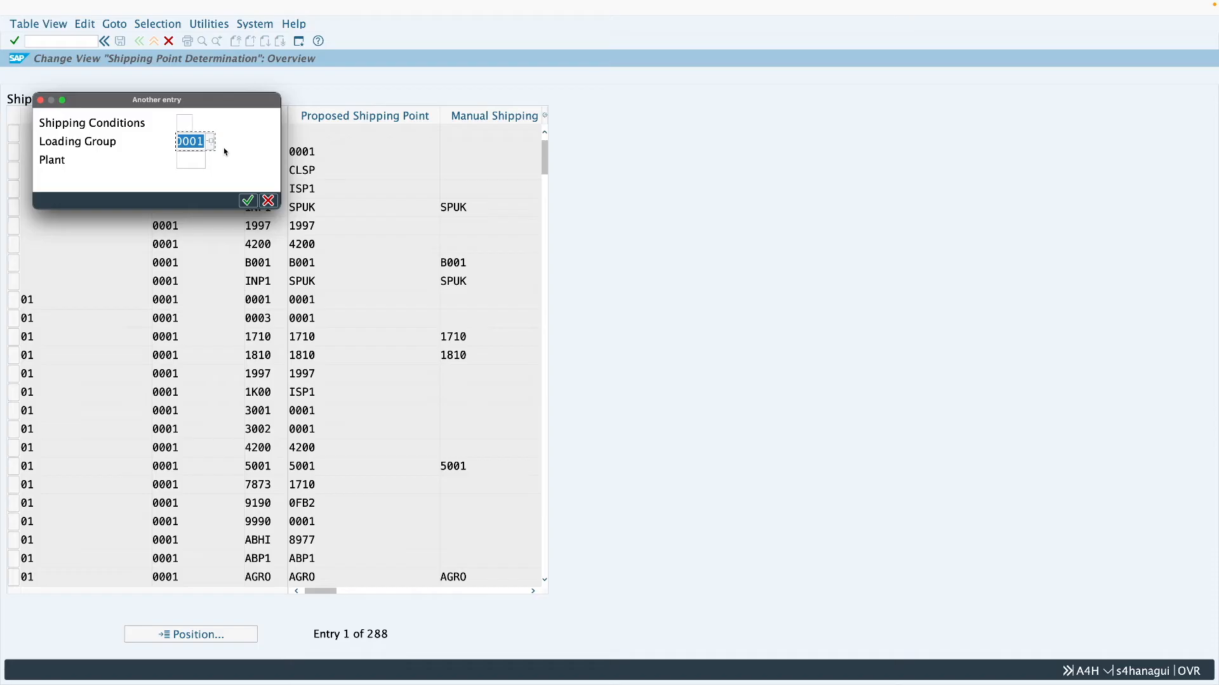
- Position the shipping point determination table at shipping condition 01, loading group 0001 and plant Z286
key(BackSpace)
click(187, 123)
text(01)
click(187, 141)
text(0001)
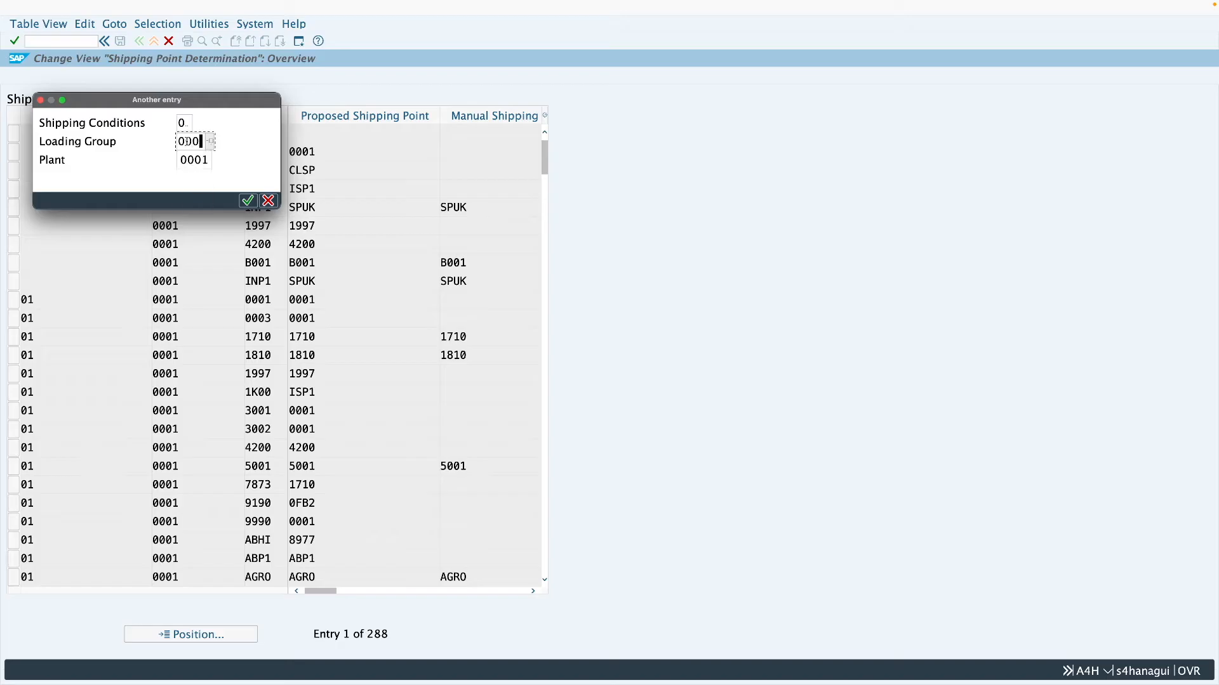
click(189, 160)
text(z28)
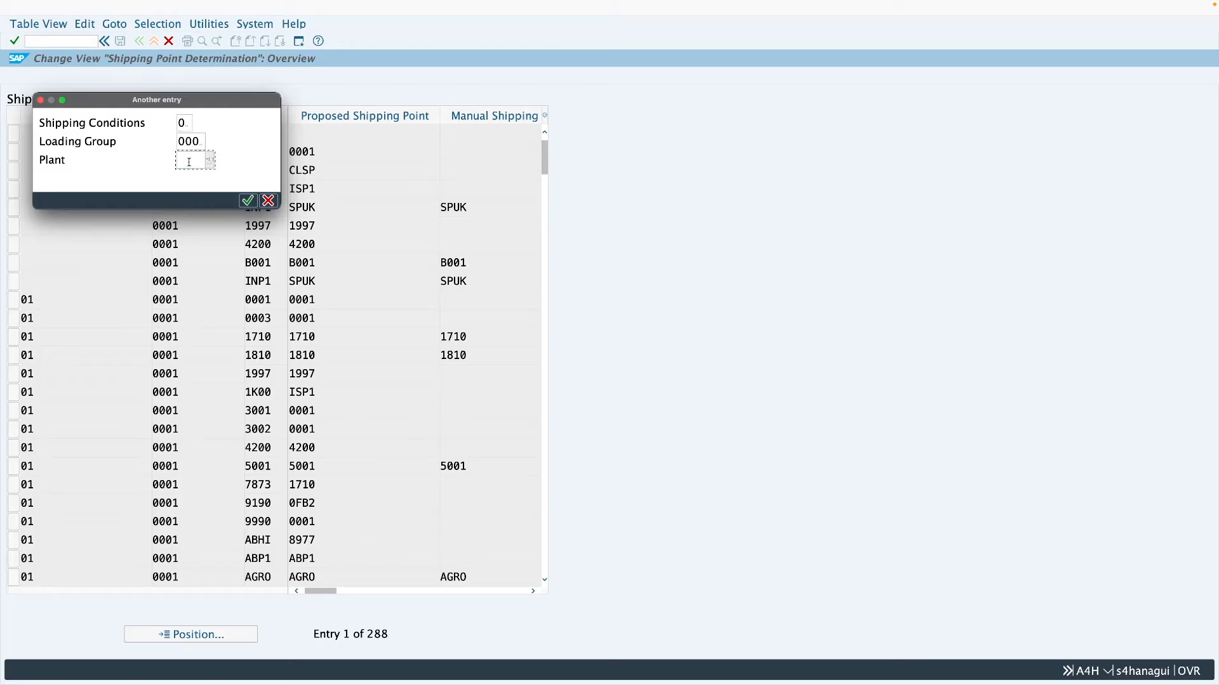
text(6)
key(Return)
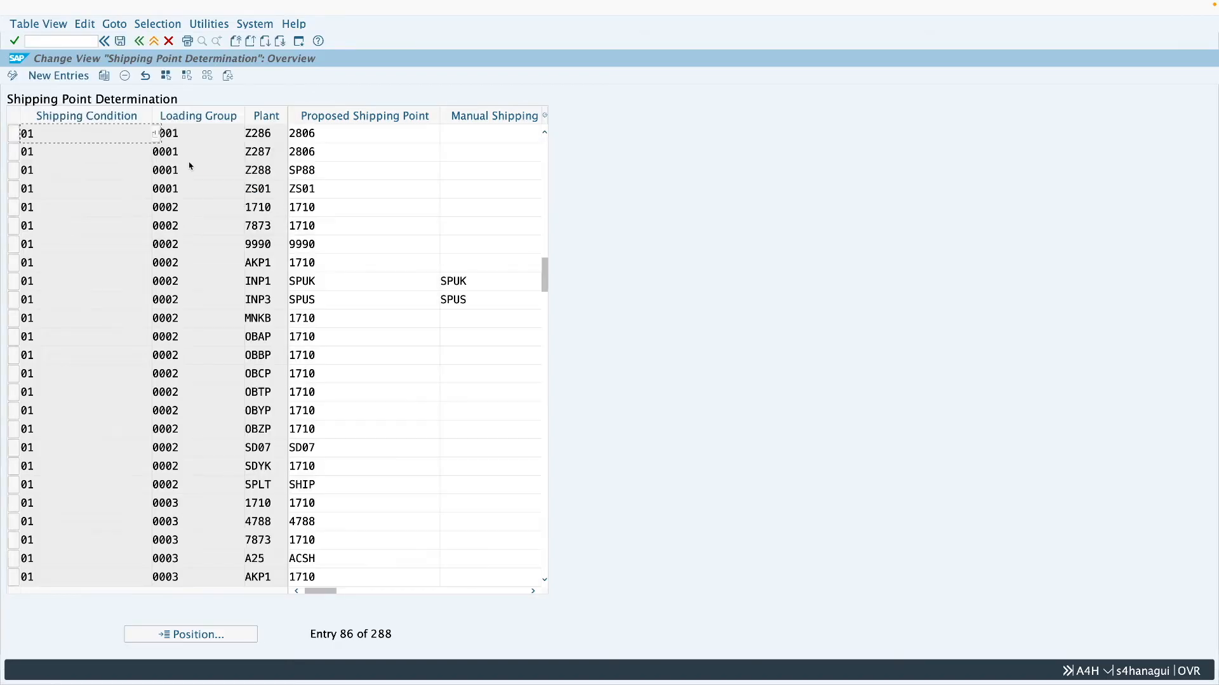
- Check the proposed shipping point for plant Z286 and the delivery type in the stock transport order's shipping data
double_click(324, 133)
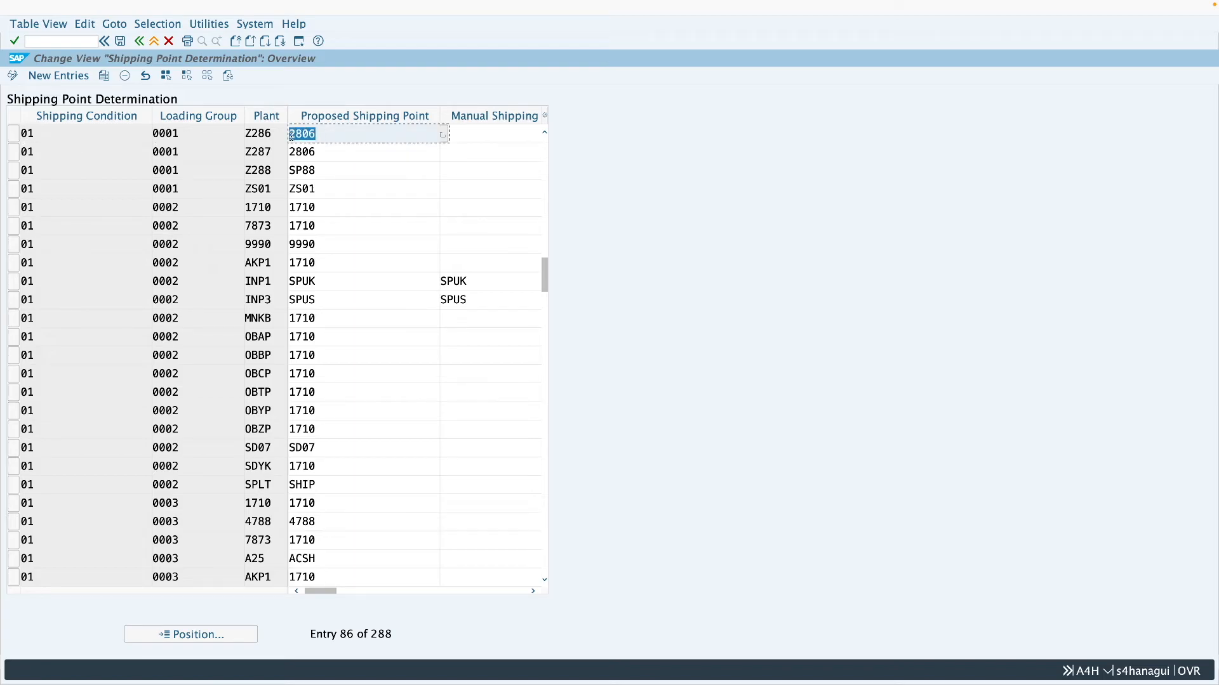
key(ctrl+Left)
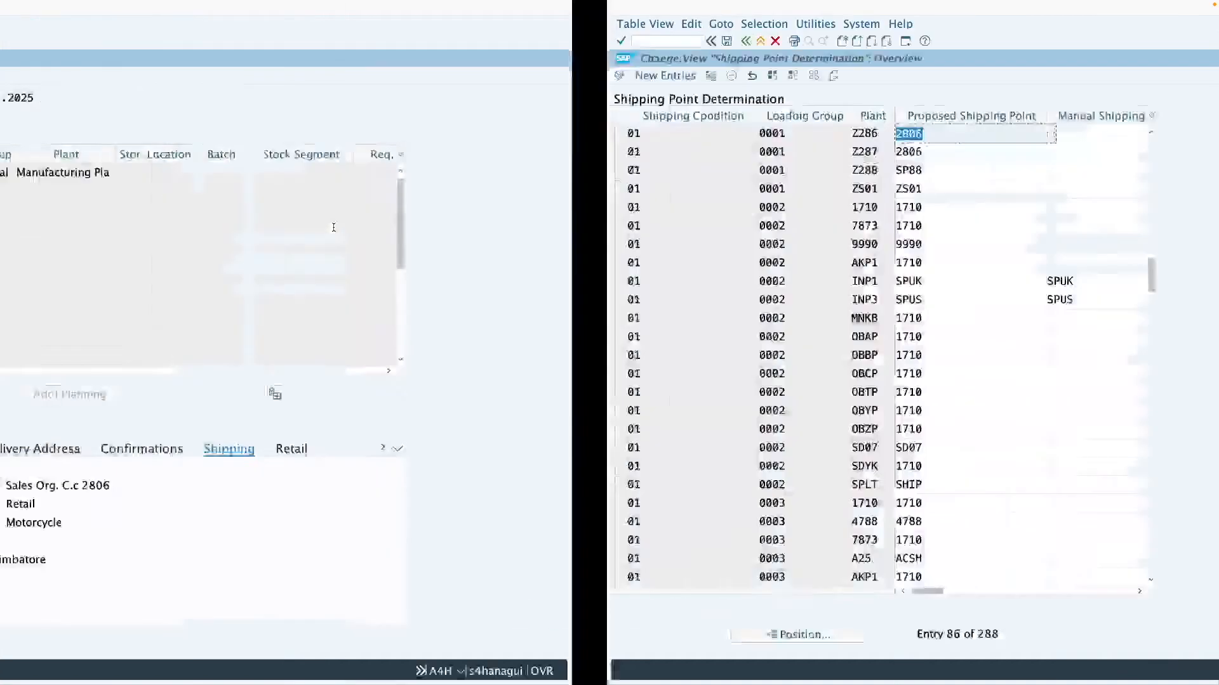
click(149, 486)
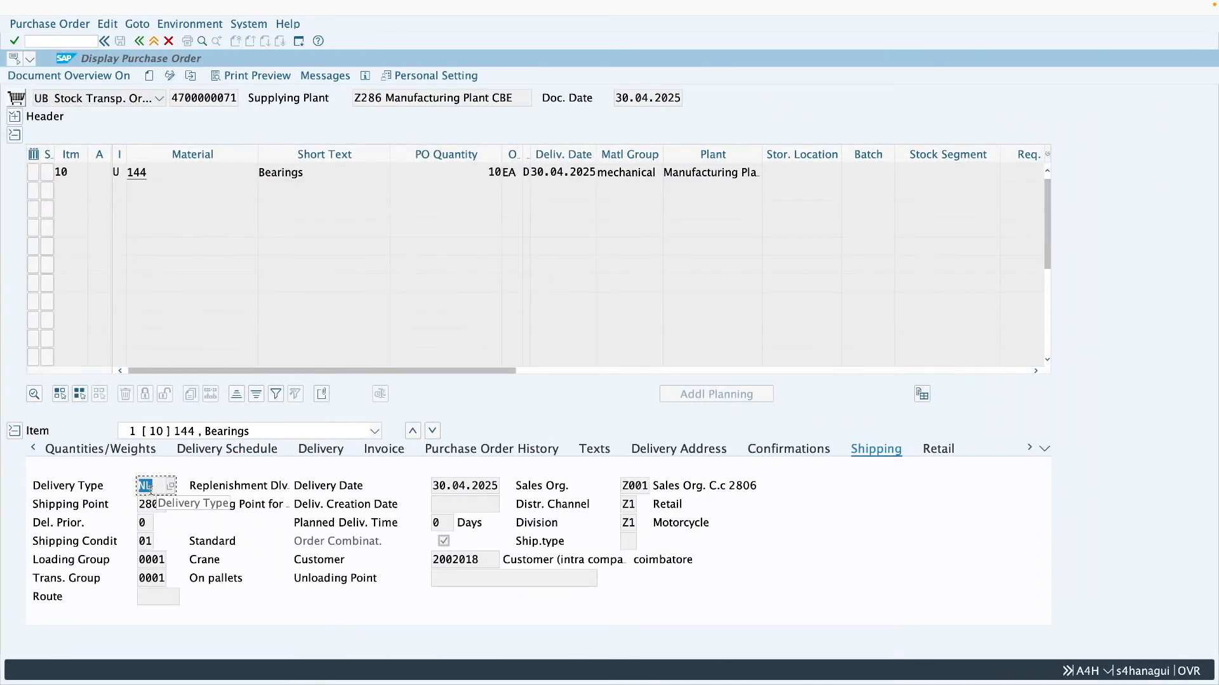
click(153, 488)
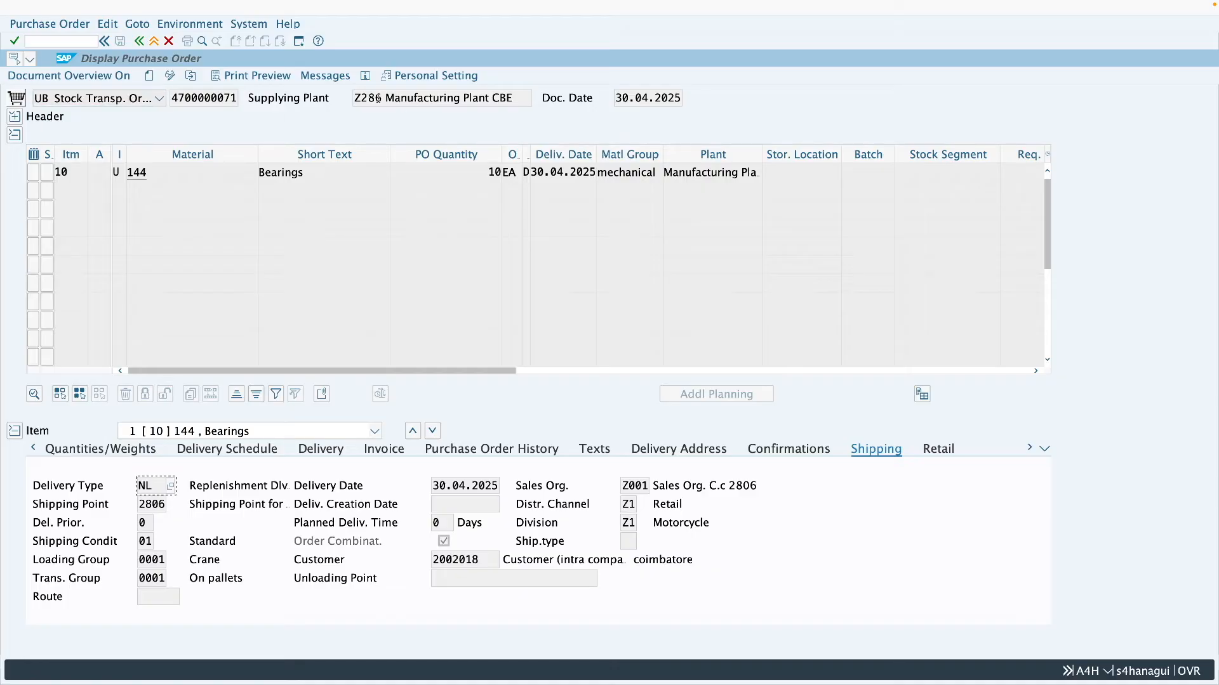
- In the plant customizing session, leave the Z287 shipping data and open Configure Delivery Type & Availability Check Procedure by Plant
key(ctrl+Right)
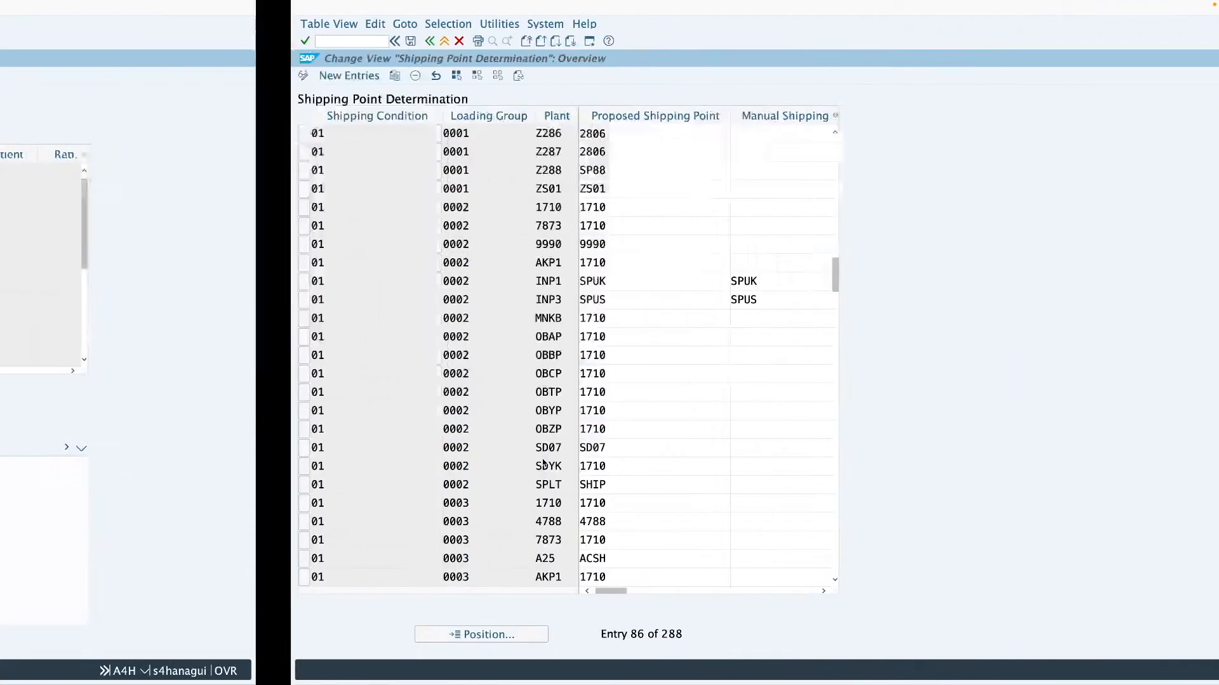
key(ctrl+Right)
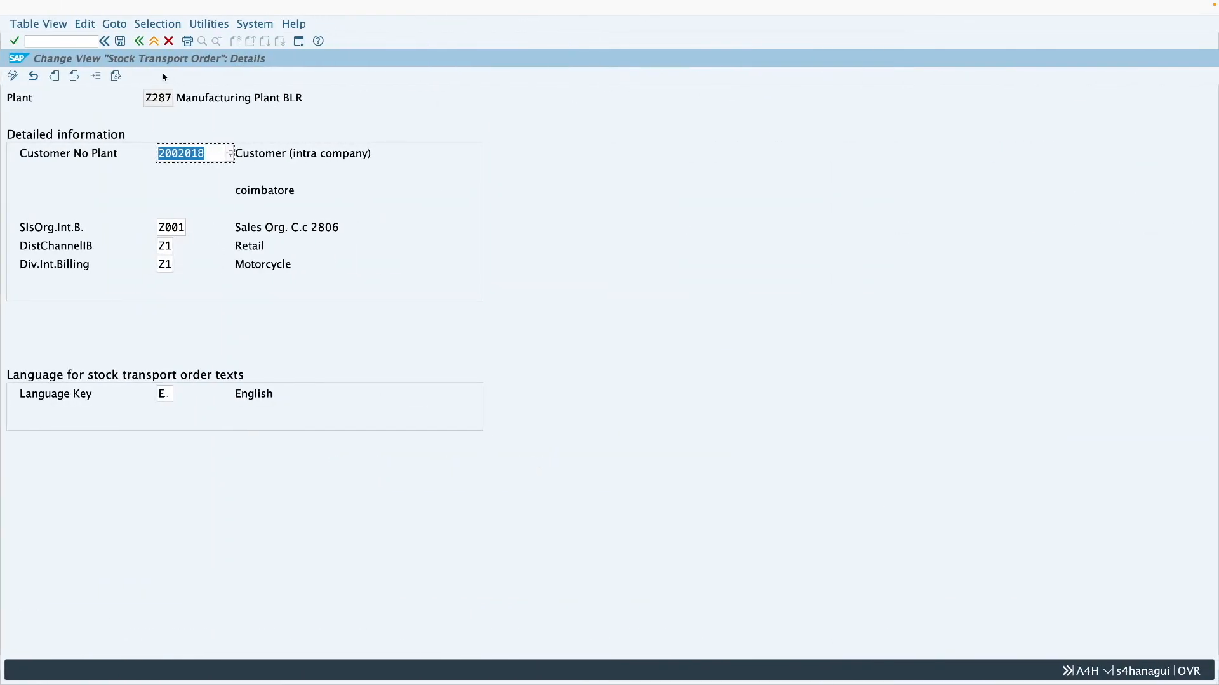
click(139, 42)
click(139, 42)
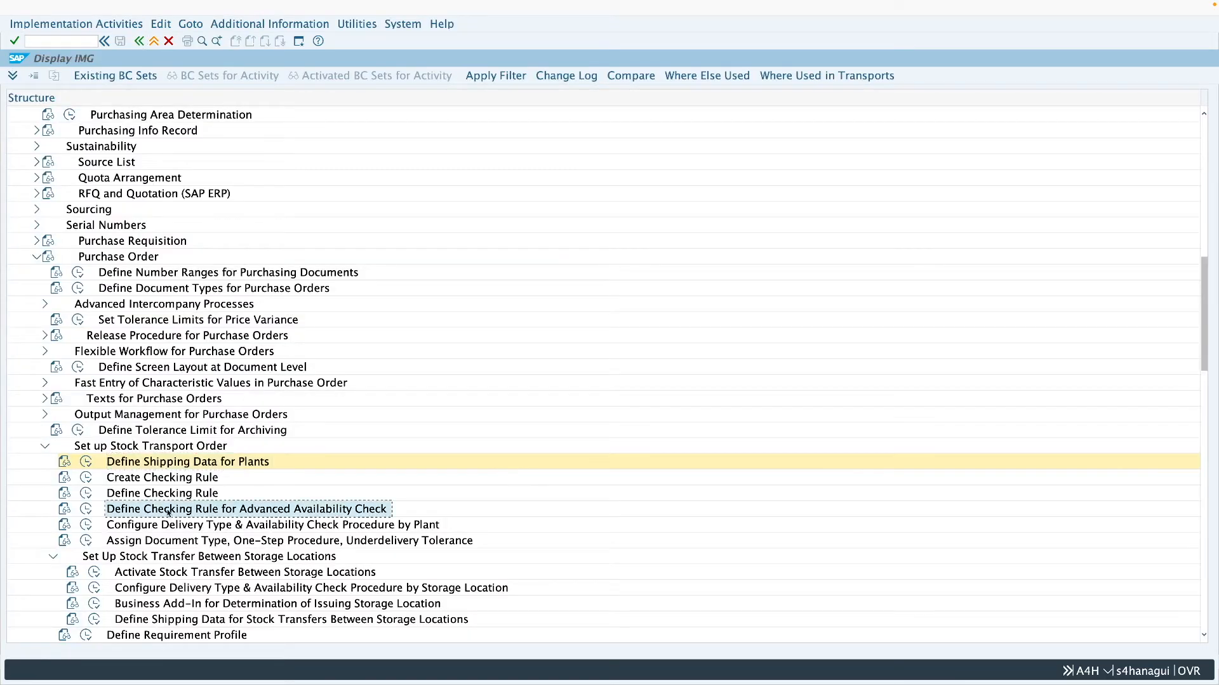
click(151, 527)
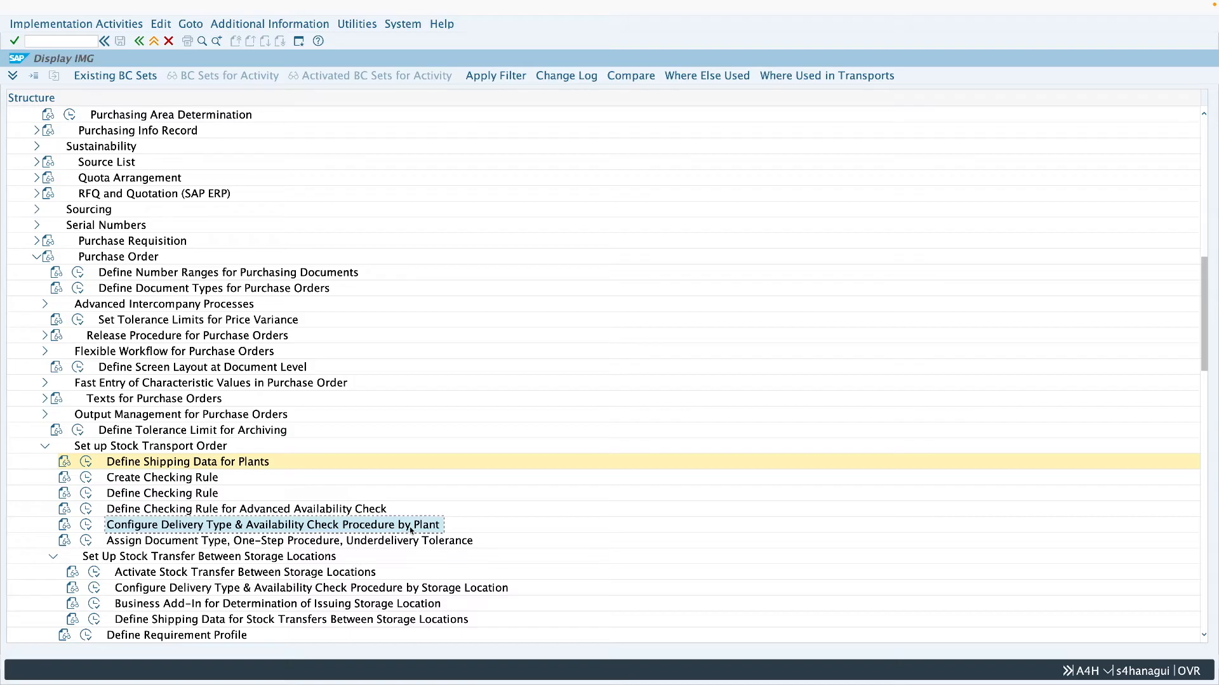
click(87, 527)
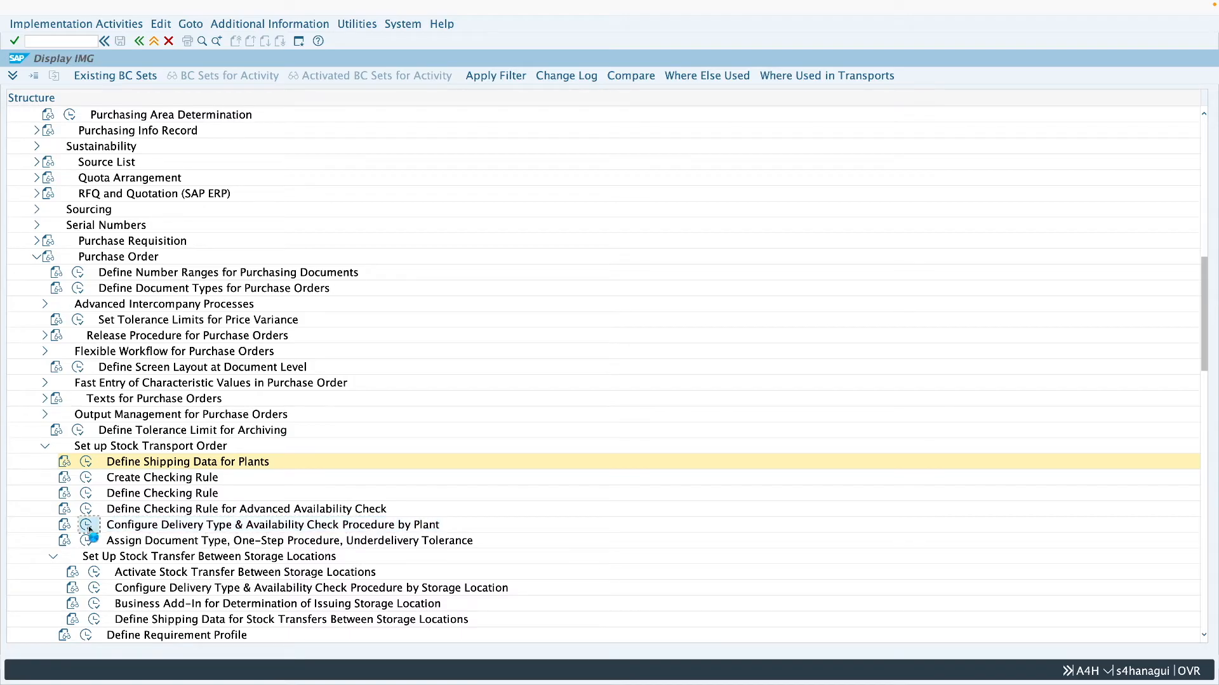
- Position the stock transfer data table at document type UB and supplying plant Z286
click(277, 616)
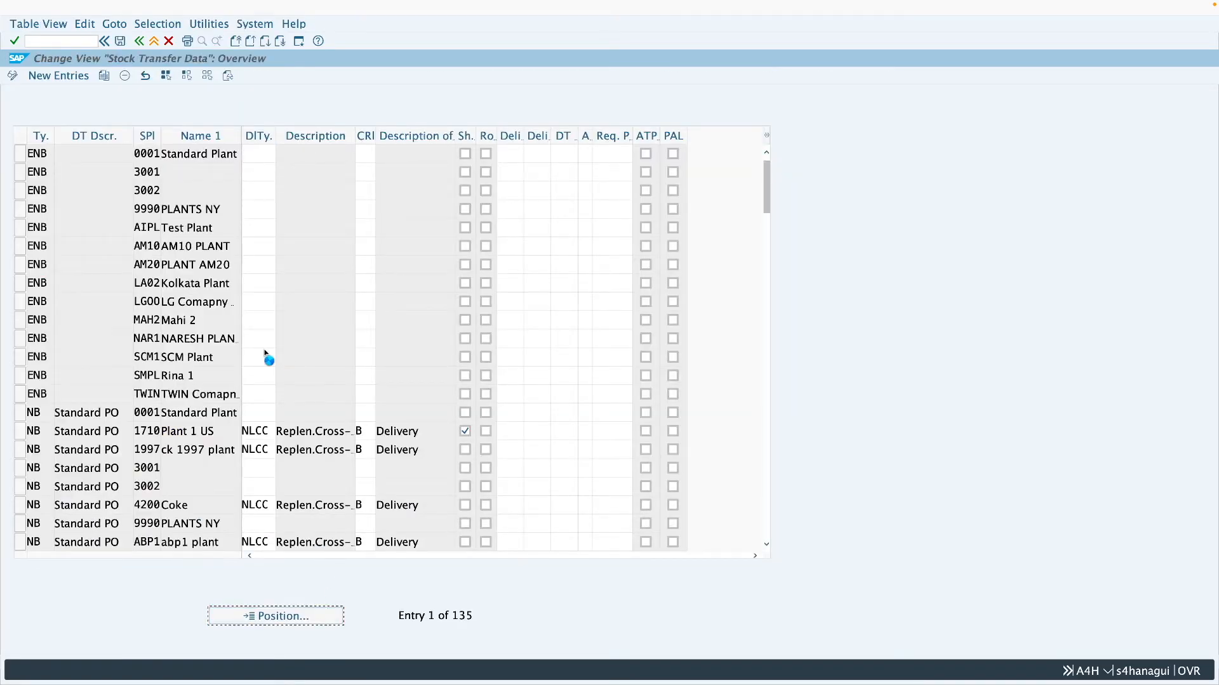
text(ub)
click(198, 139)
text(z286)
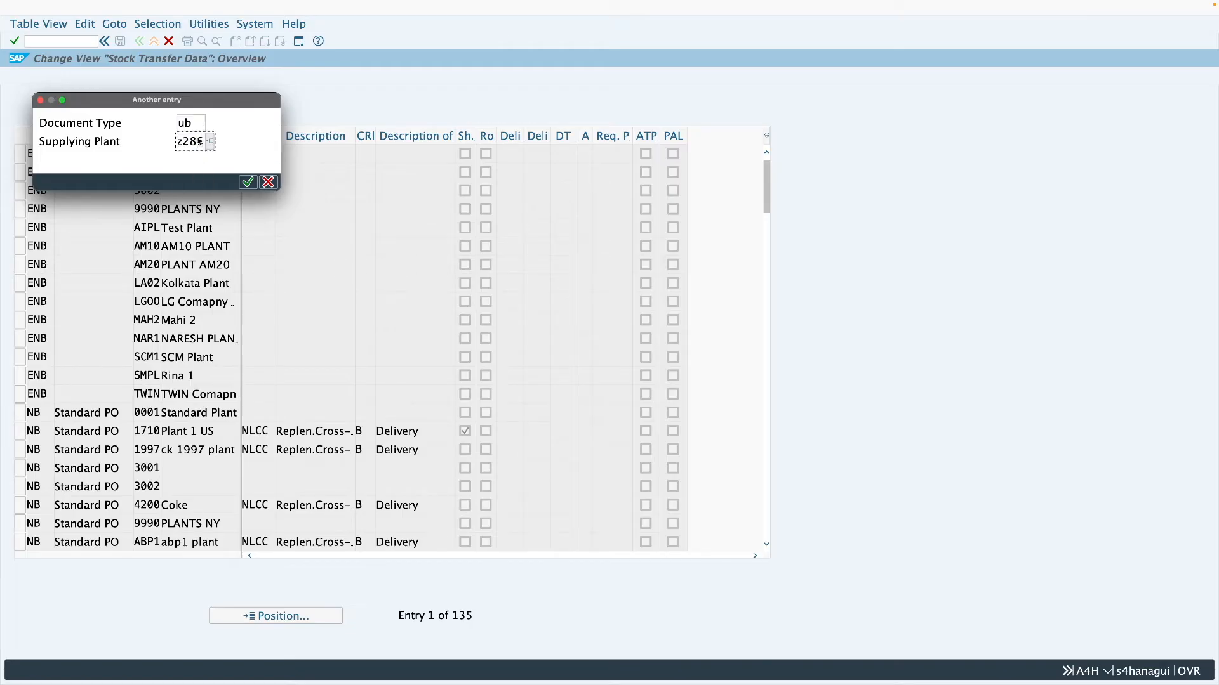
key(Return)
- Compare the delivery type assigned to document type UB and supplying plant Z286 with the one in the stock transport order
click(246, 154)
click(264, 156)
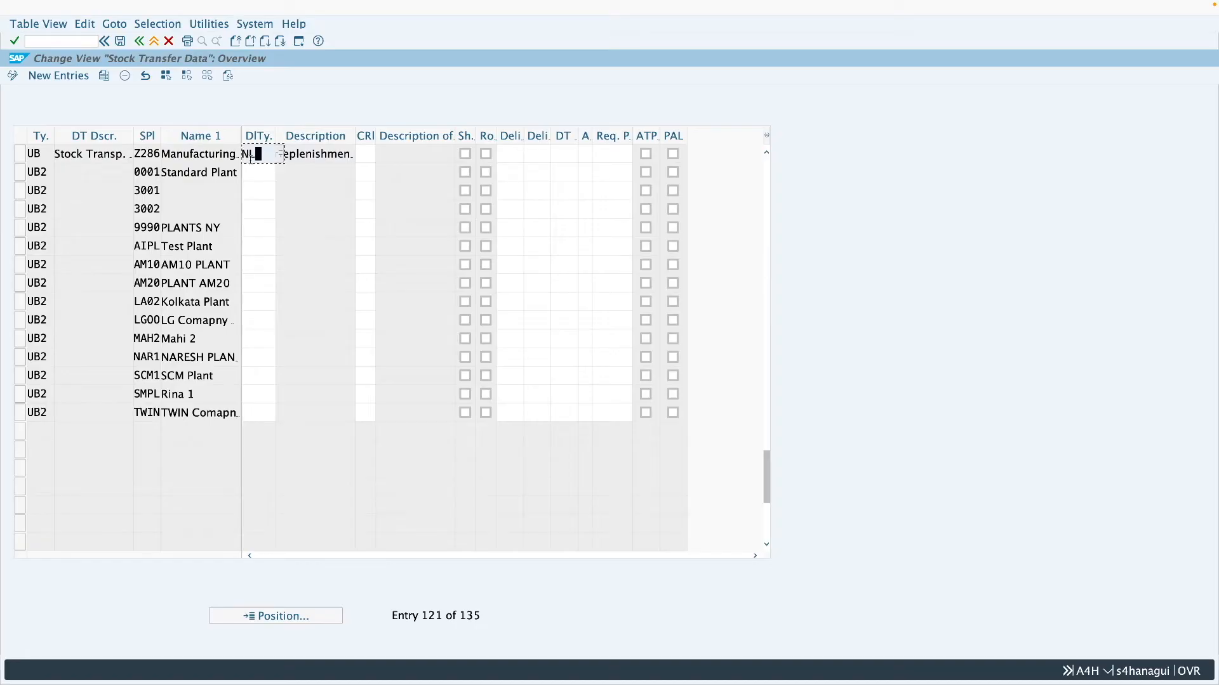
drag(264, 156, 244, 156)
drag(42, 159, 28, 155)
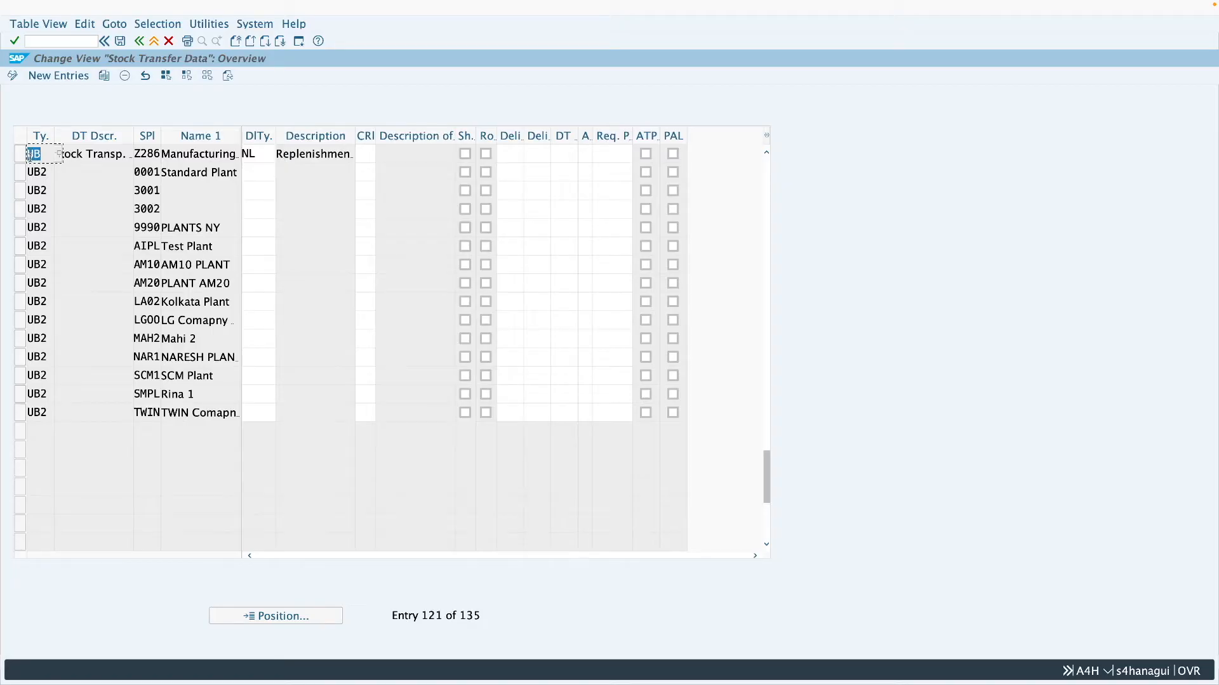
drag(143, 154, 163, 157)
click(259, 155)
drag(258, 155, 222, 162)
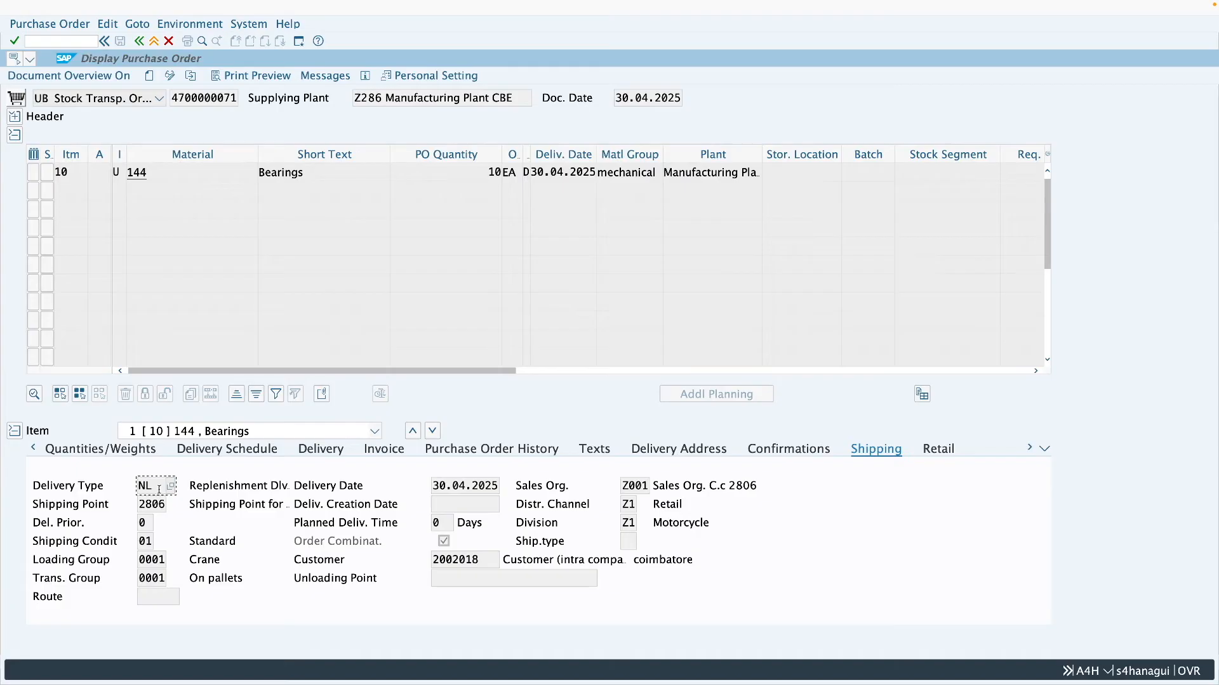
drag(158, 490, 137, 494)
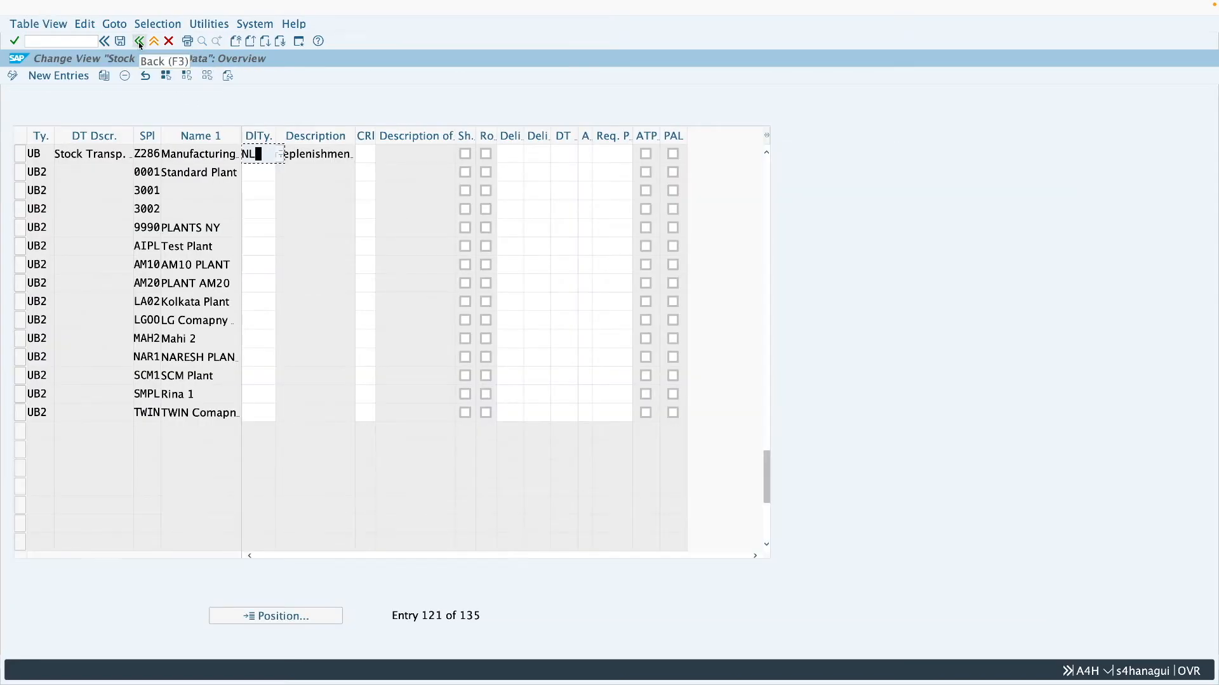
- Return to the implementation guide and open Assign Document Type, One-Step Procedure, Underdelivery Tolerance
click(139, 42)
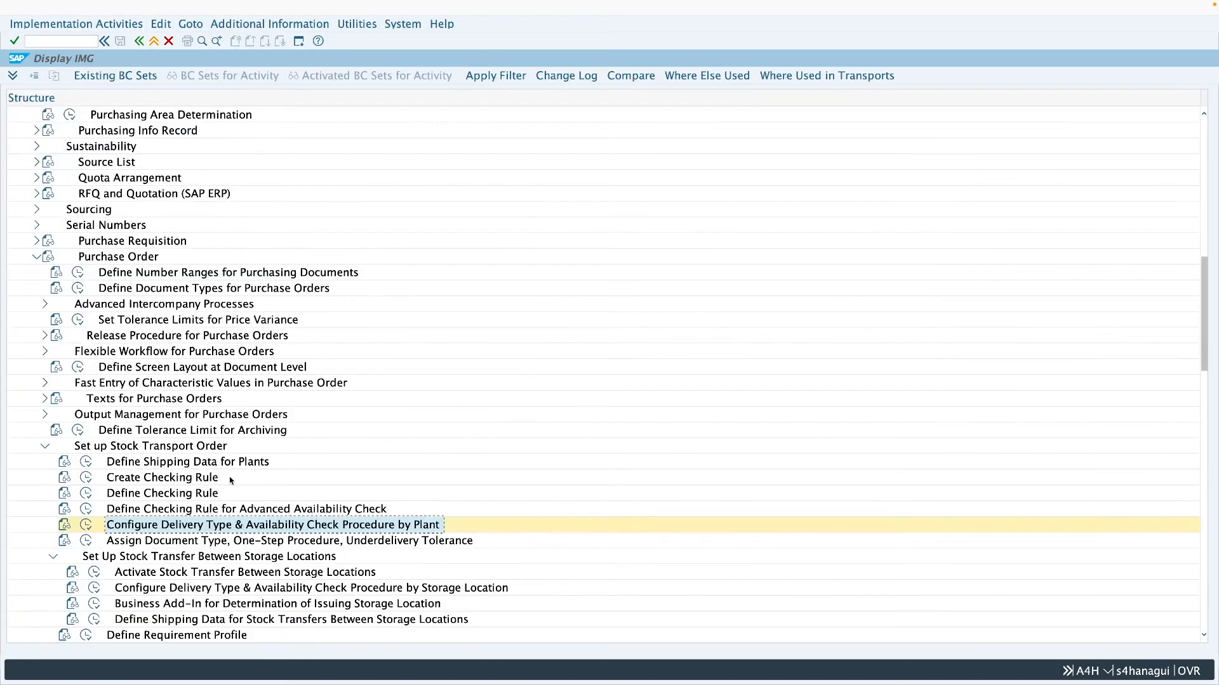
click(174, 541)
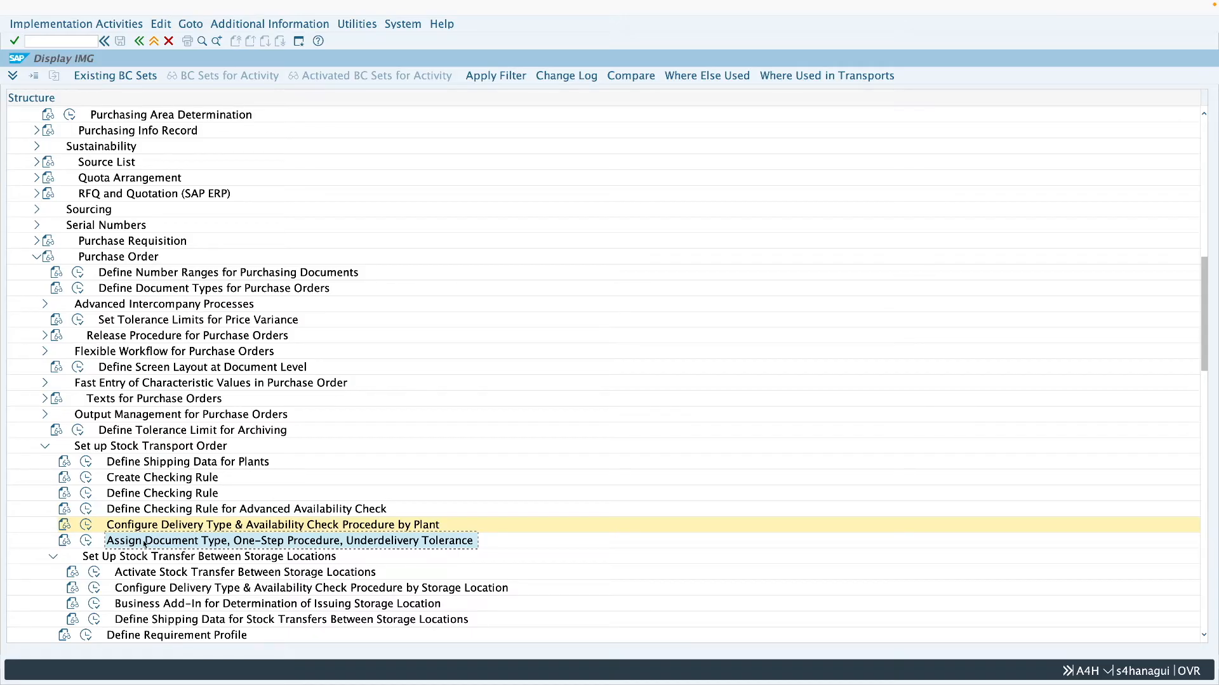
click(86, 541)
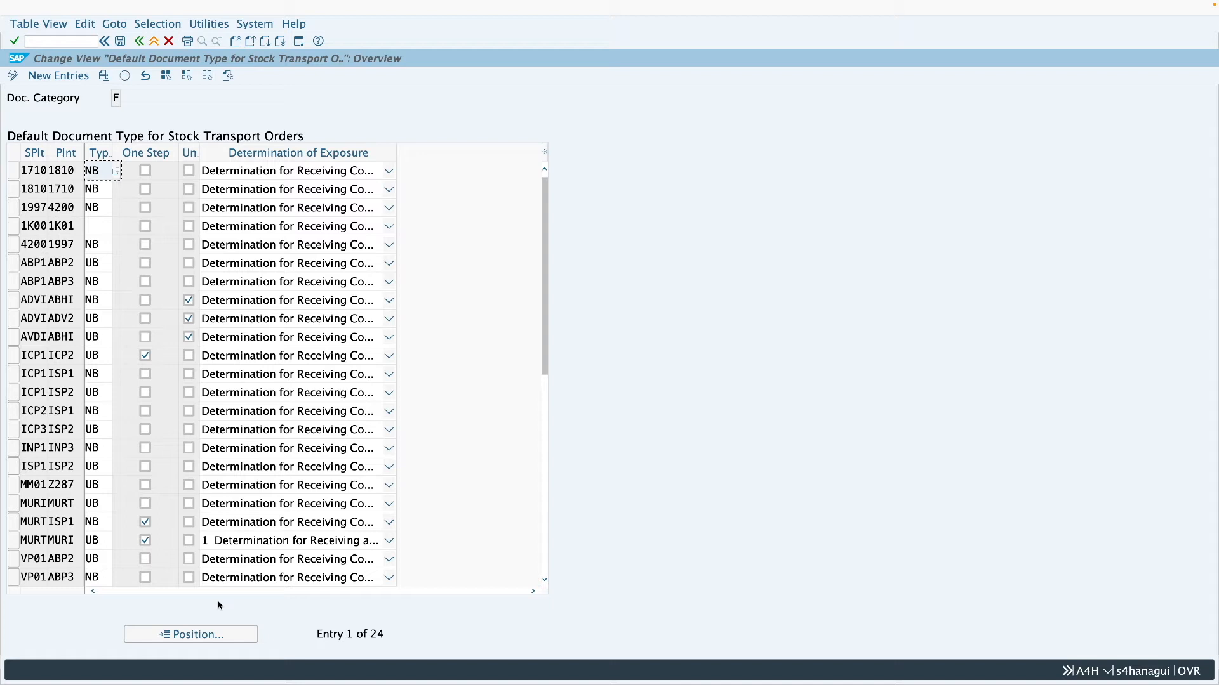
- Position the default document type table at supplying plant Z286 and plant Z287, and check the assigned document type
click(202, 635)
text(z28)
click(197, 141)
click(197, 141)
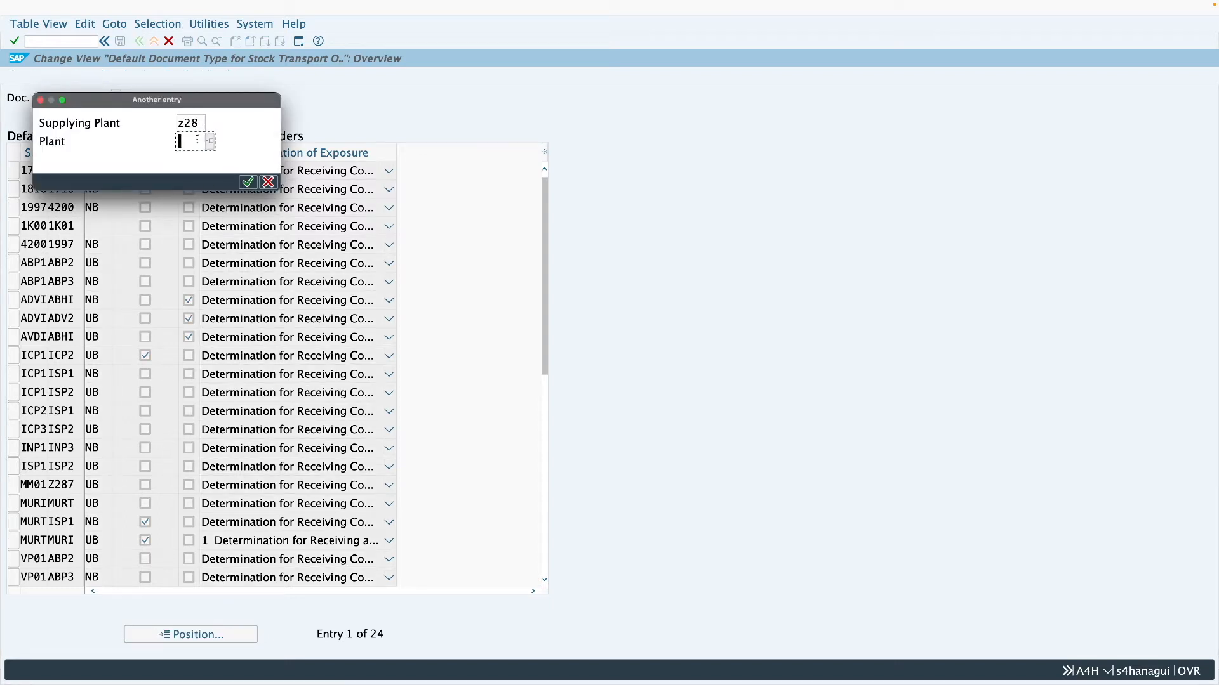
text(z287)
key(Return)
click(100, 178)
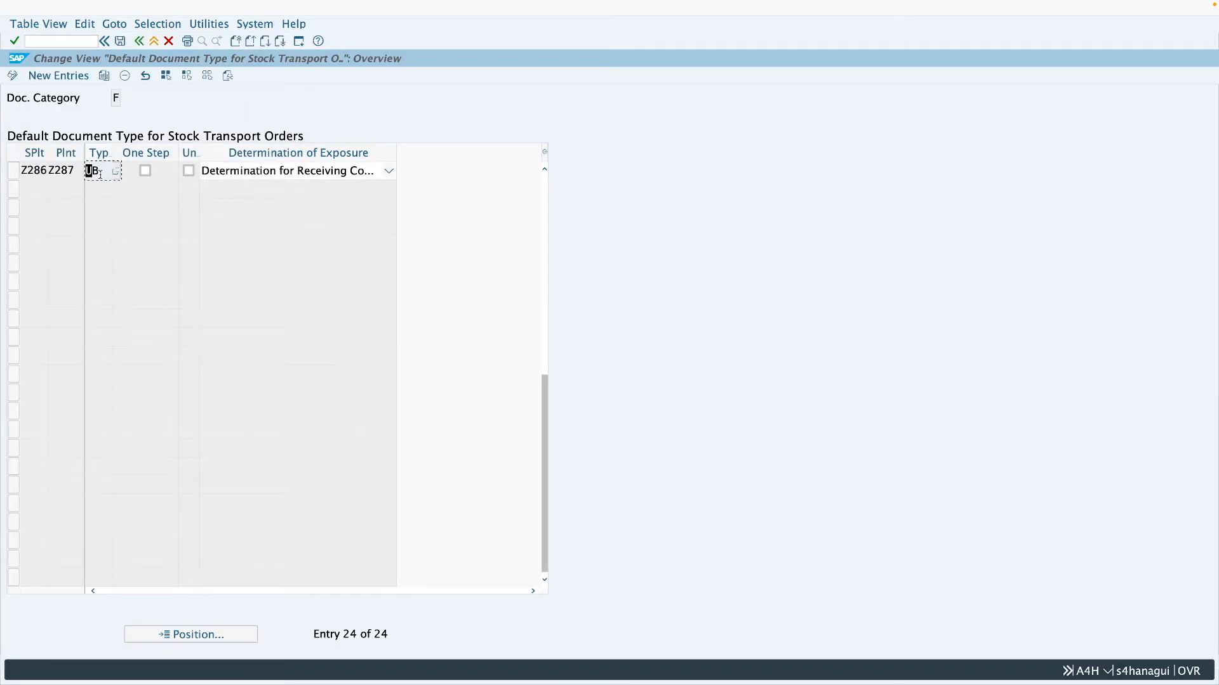
- Activate the one-step procedure for supplying plant Z286 and plant Z287 and save the setting
click(145, 172)
click(120, 41)
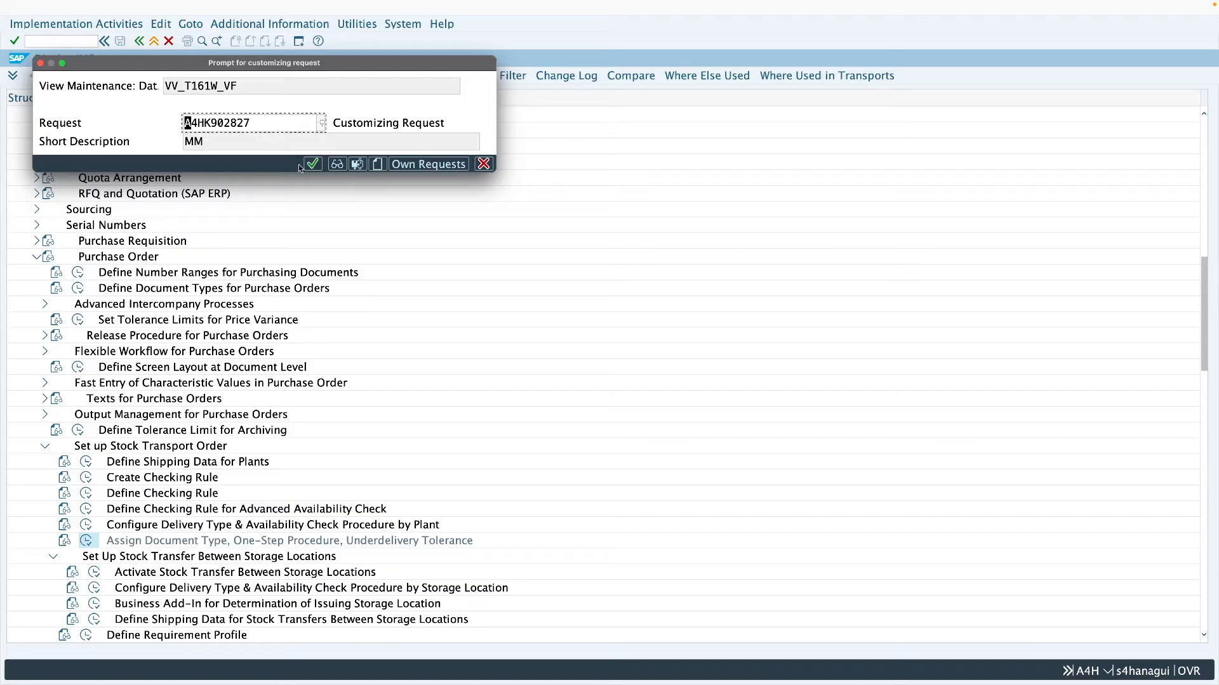
click(313, 164)
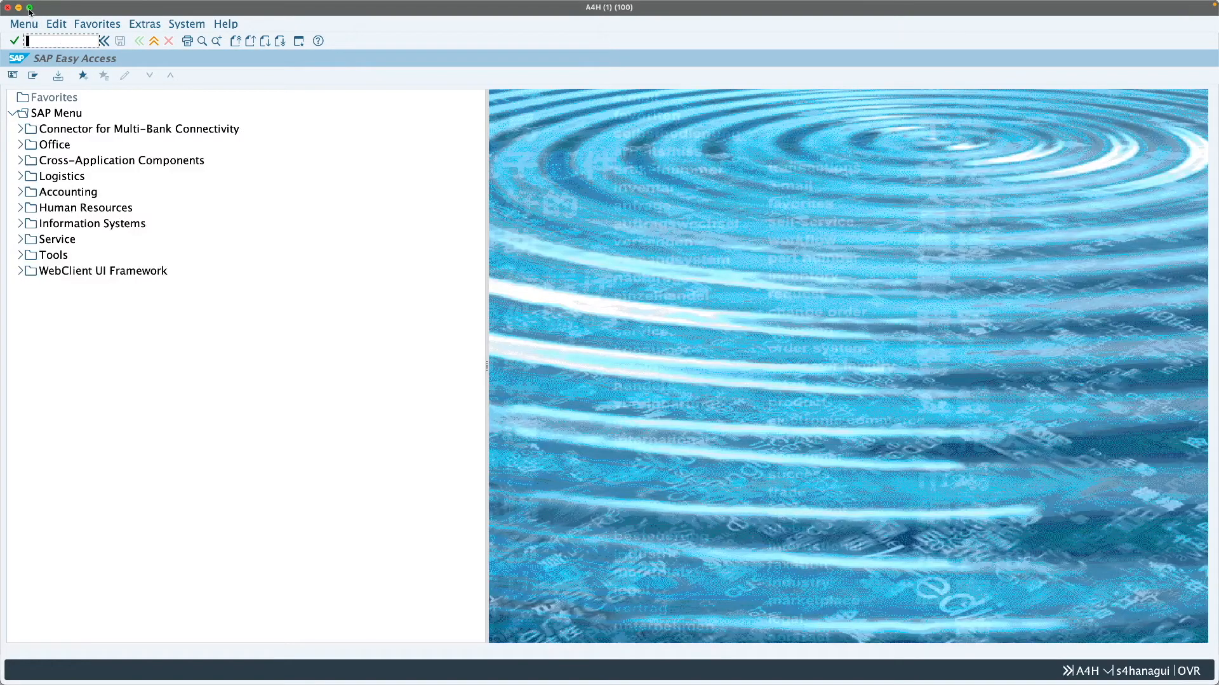
- Start a new purchase order with transaction ME21N, choosing type UB Stock Transp. Order and supplying plant Z286
text(me21n)
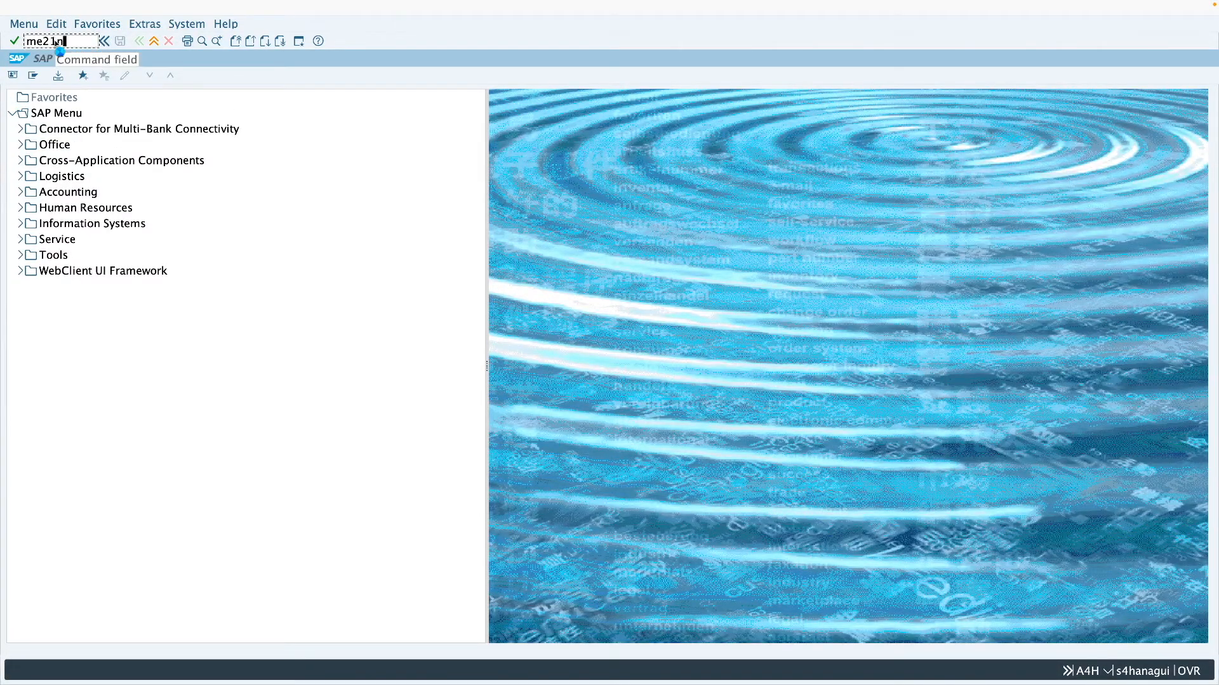
key(Return)
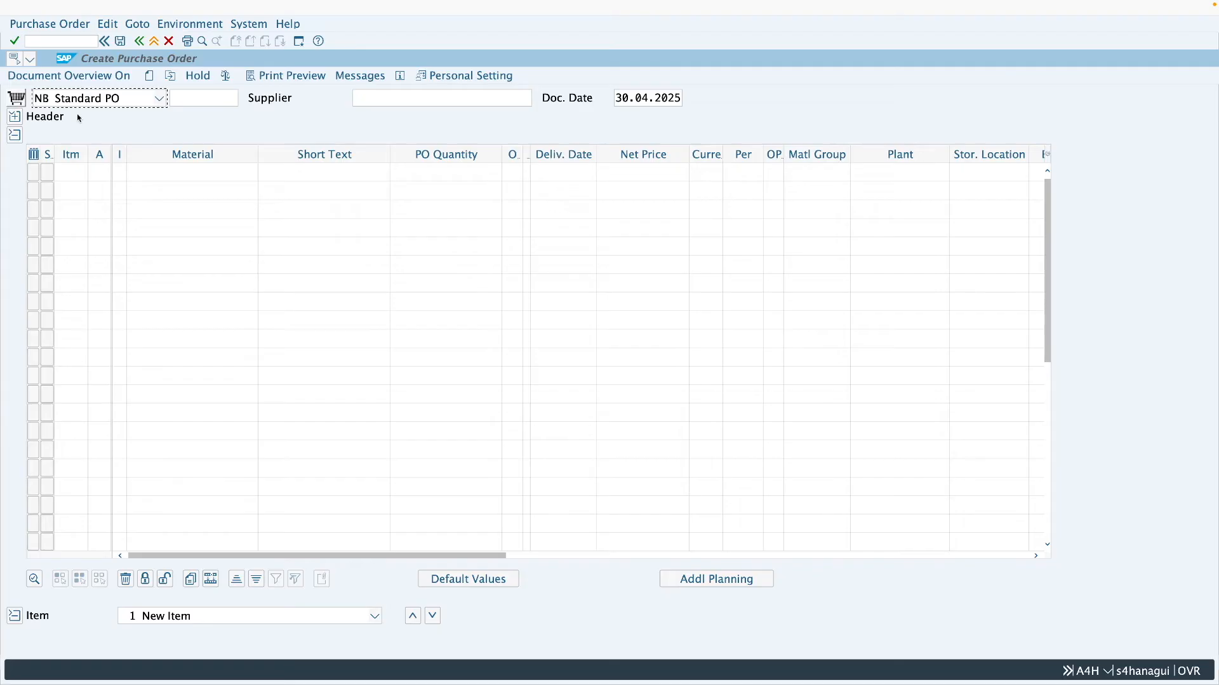
click(85, 104)
key(Down)
key(Down)
key(Down)
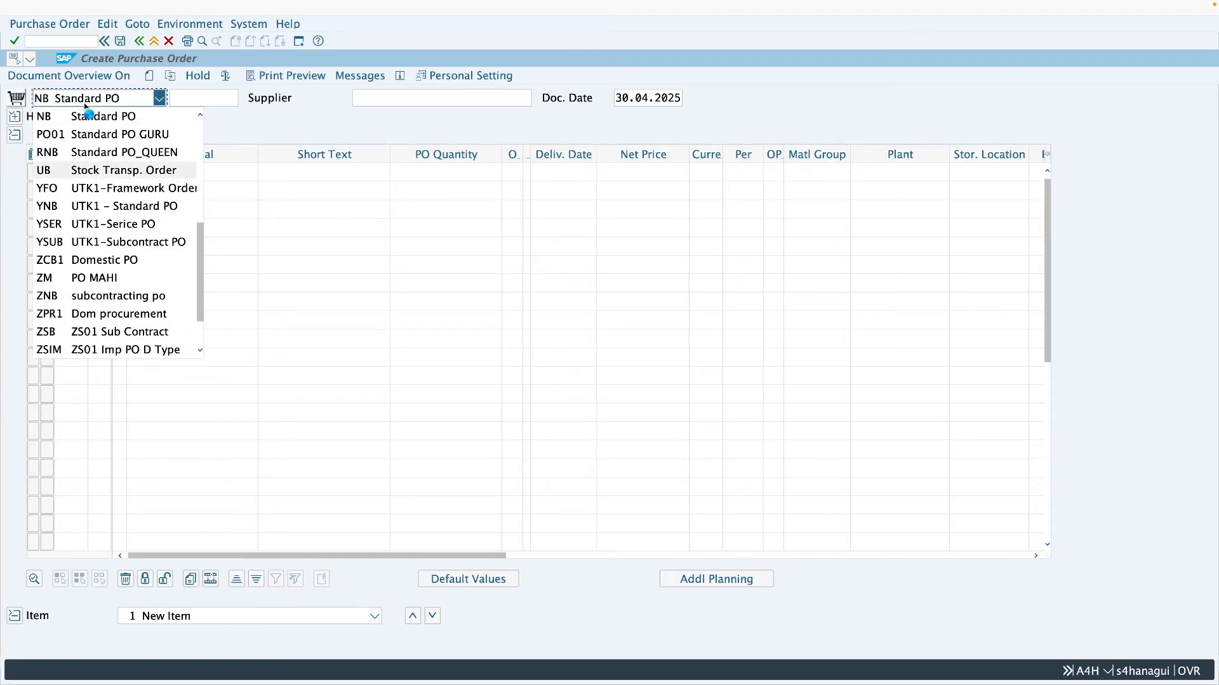
key(Return)
click(389, 100)
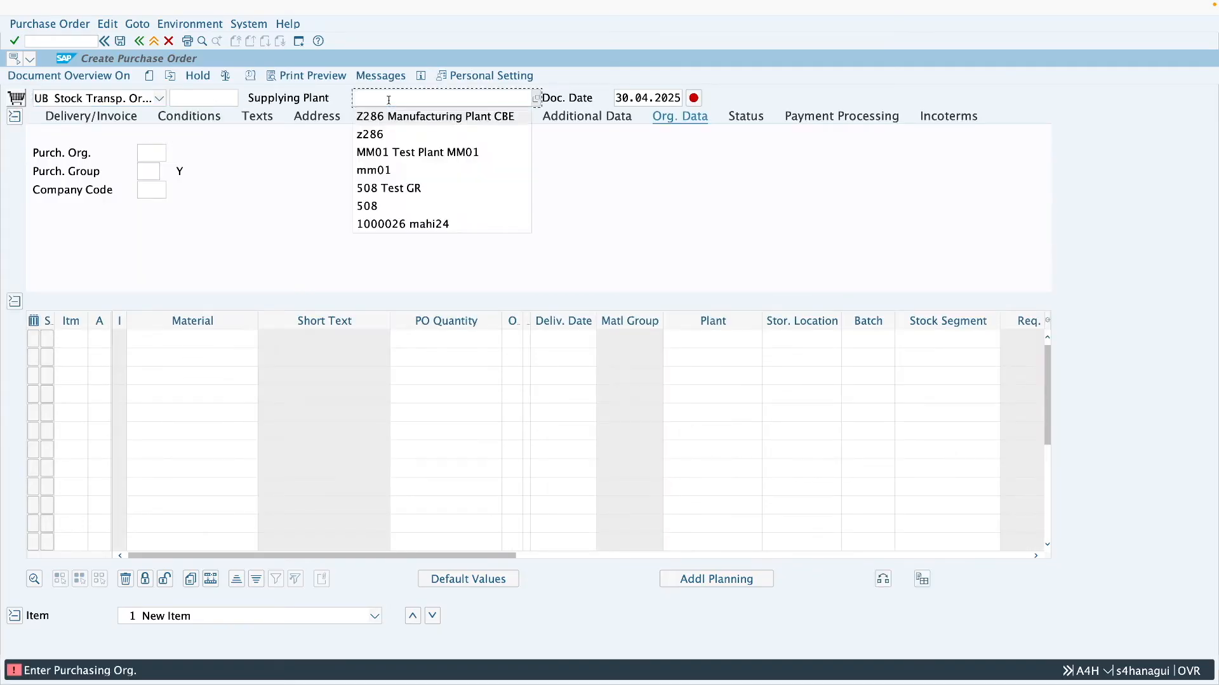
click(394, 117)
- Enter purchasing organization Z001, purchasing group 001 and company code 2806 in the order's organizational data
click(142, 153)
click(150, 171)
click(145, 171)
click(151, 189)
click(144, 189)
text(2806)
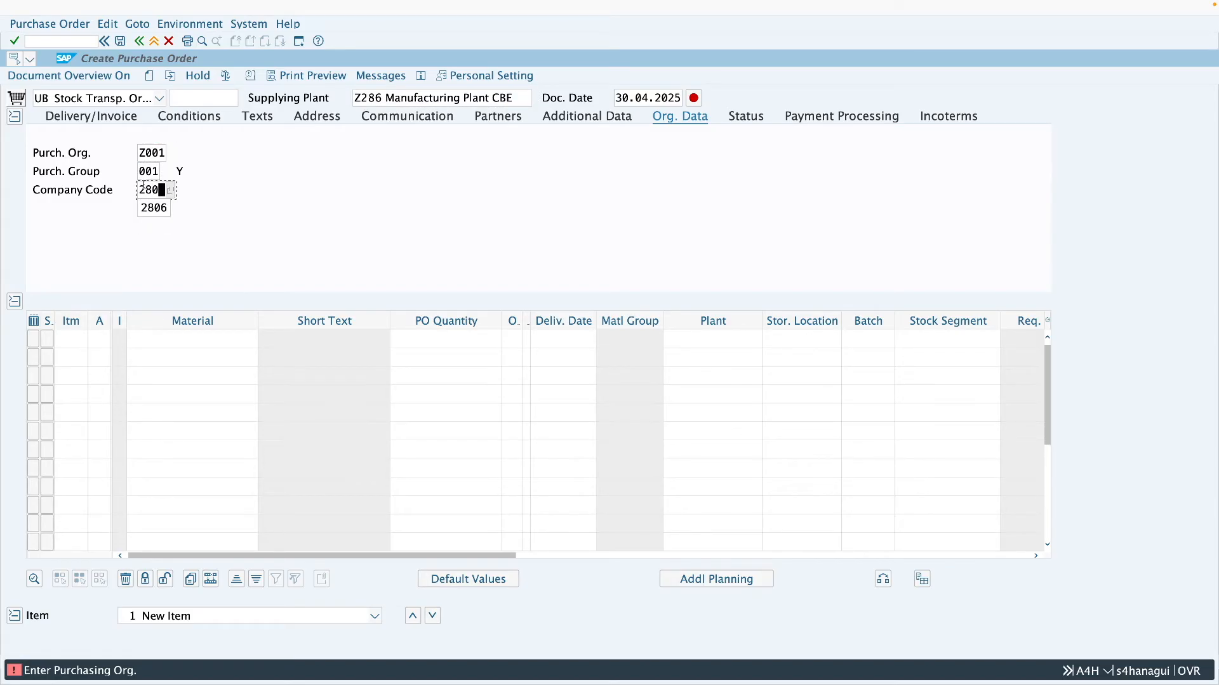
- Add an order item for material 144 with quantity 5 and receiving plant Z287
click(162, 343)
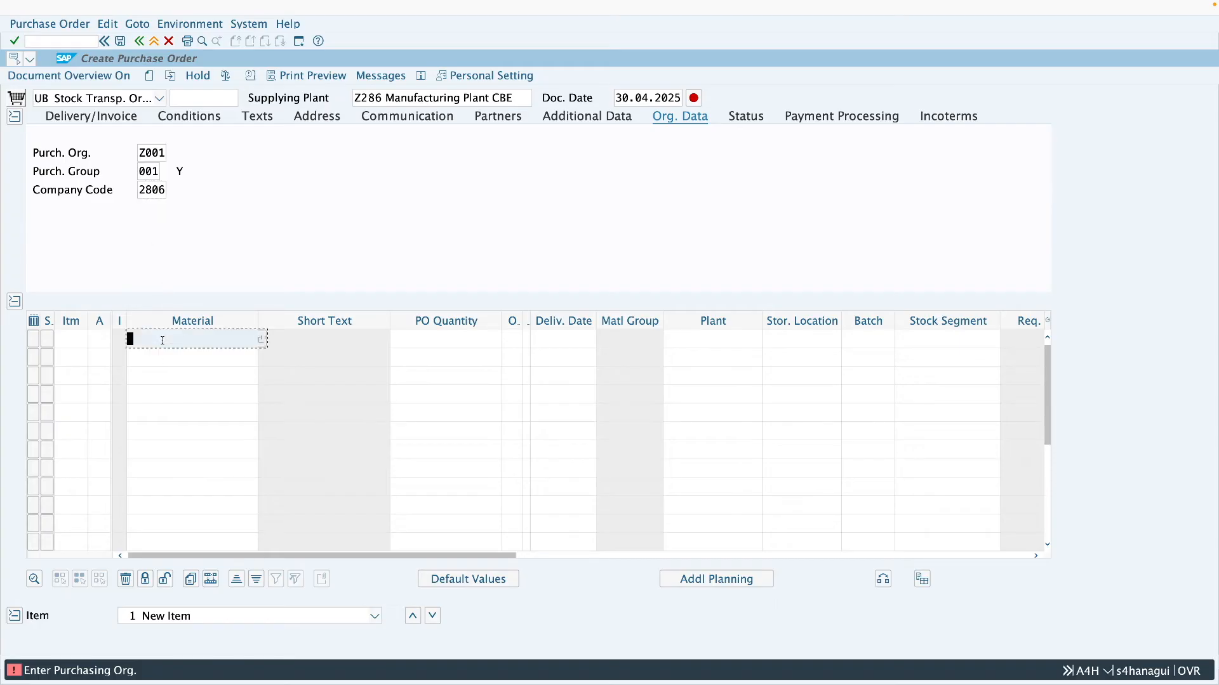
text(144)
click(423, 342)
click(730, 339)
text(z287)
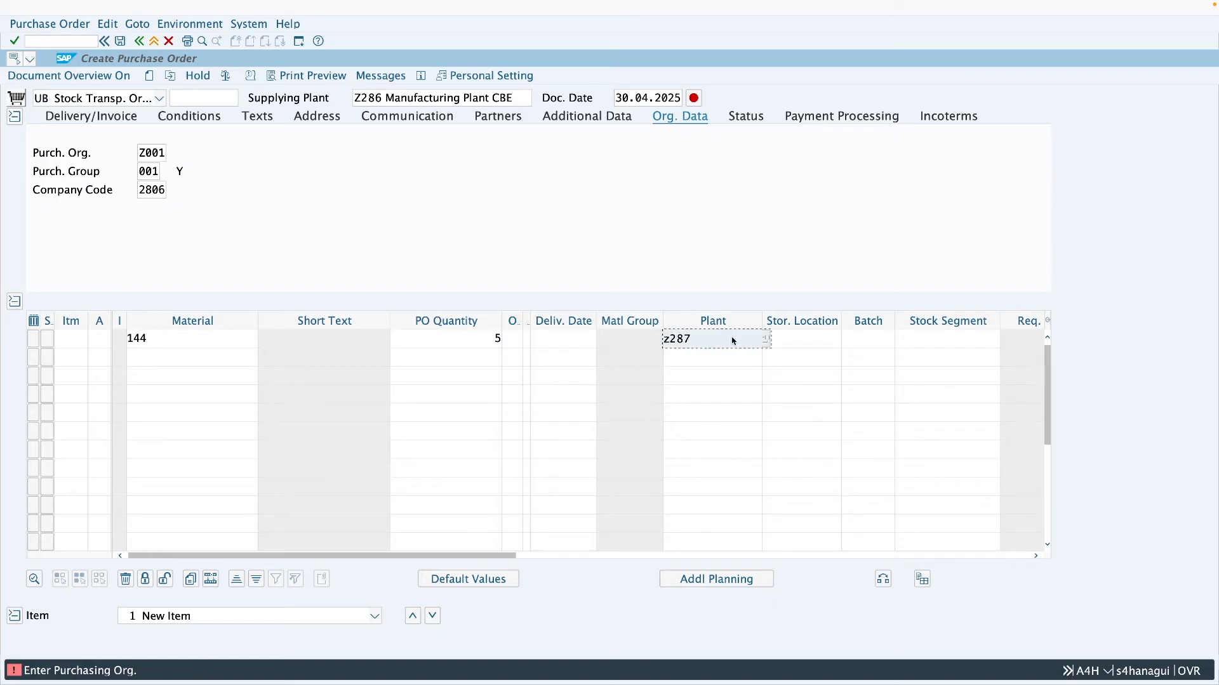
key(Return)
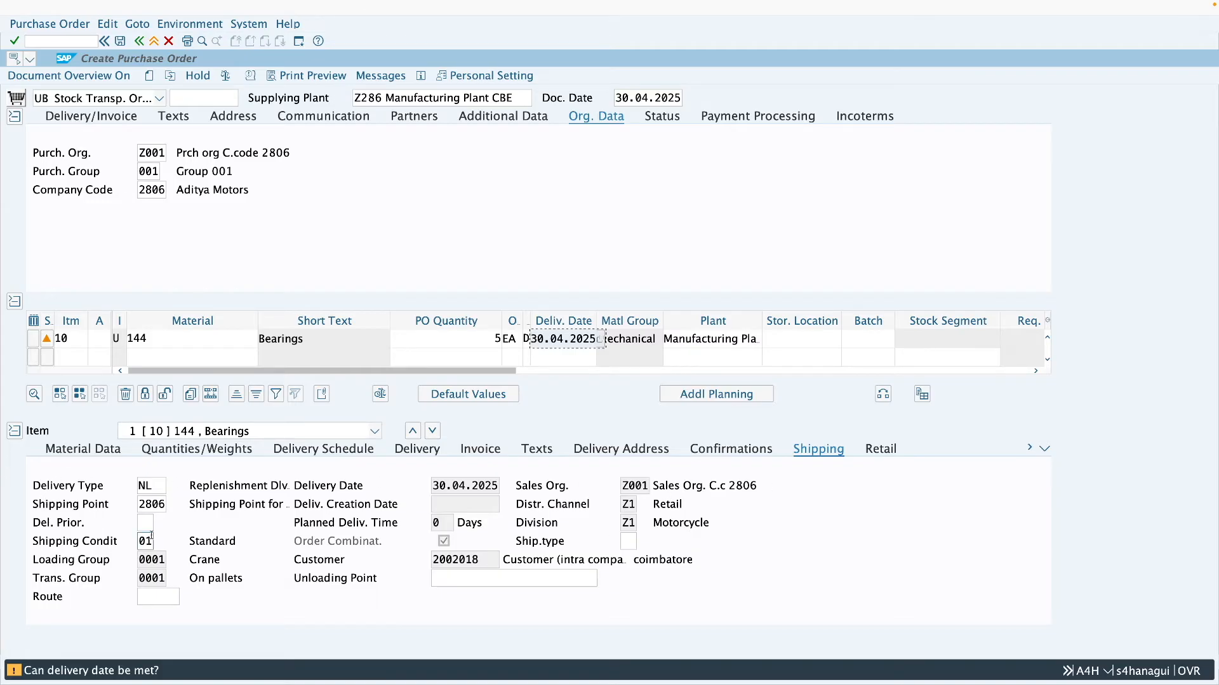
- Save the stock transport order despite the system messages, copy its document number and leave order creation
click(123, 41)
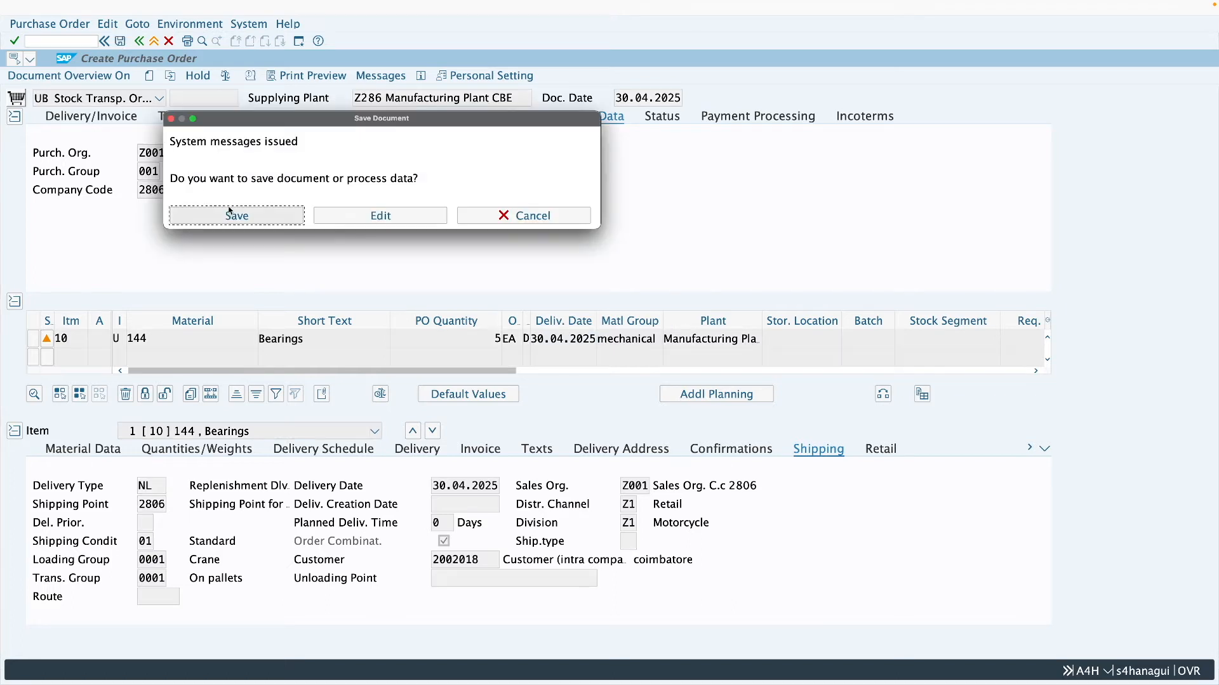
click(223, 213)
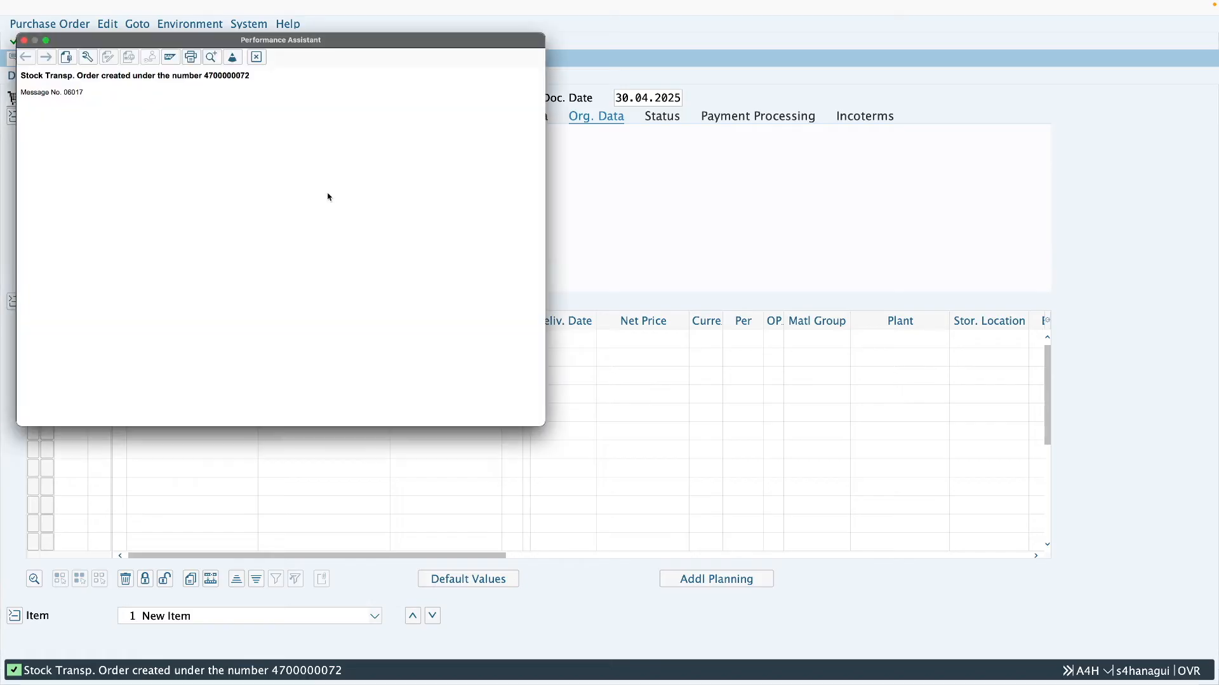
double_click(214, 76)
key(ctrl+c)
click(256, 57)
click(154, 41)
- Run transaction VL10B for the copied purchasing document number to list the order due for shipping
click(74, 41)
text(vl)
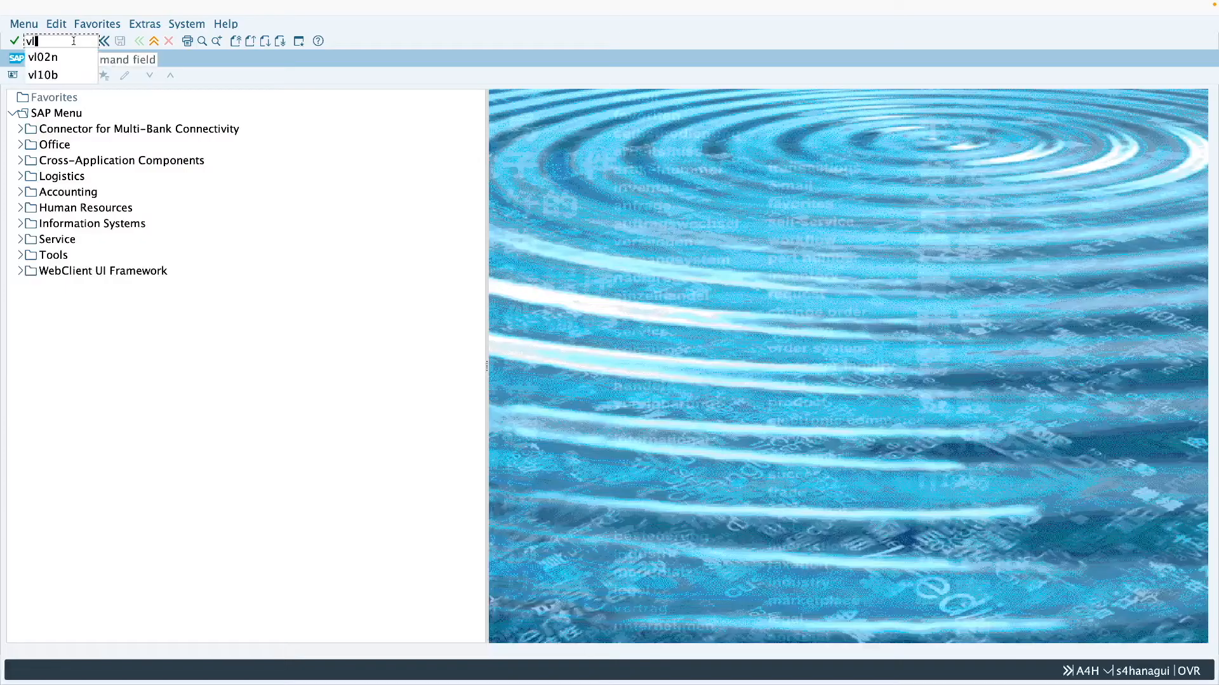
text(10b)
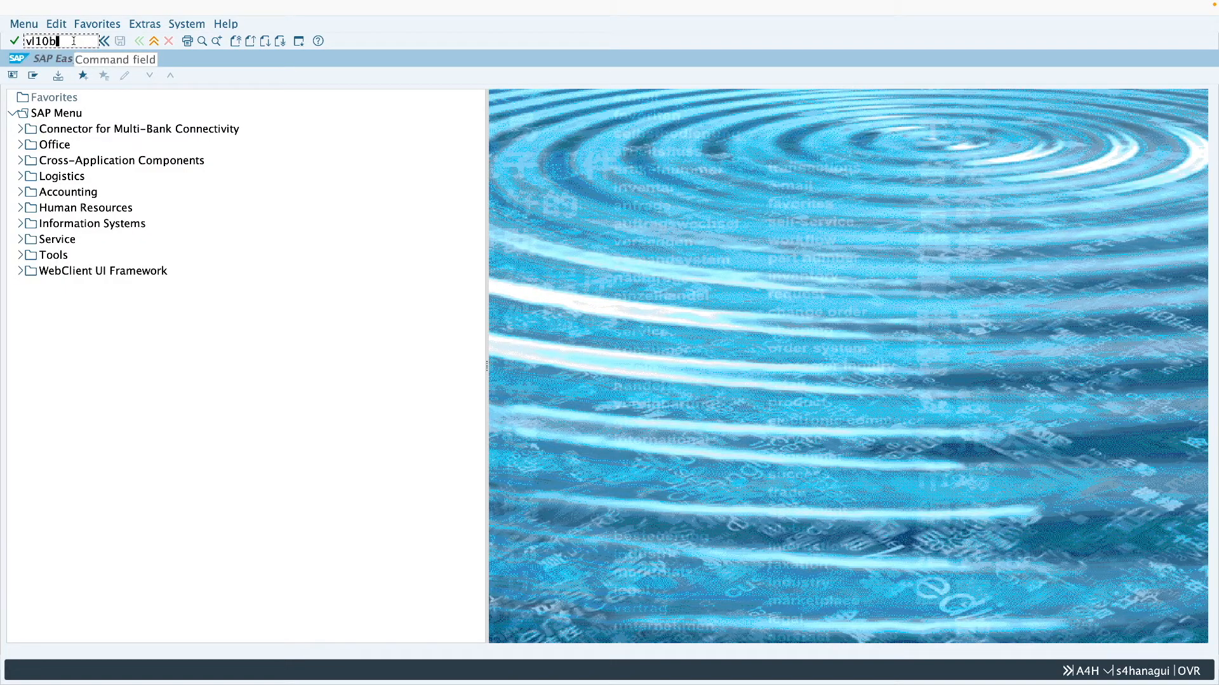
key(Return)
click(185, 171)
click(253, 229)
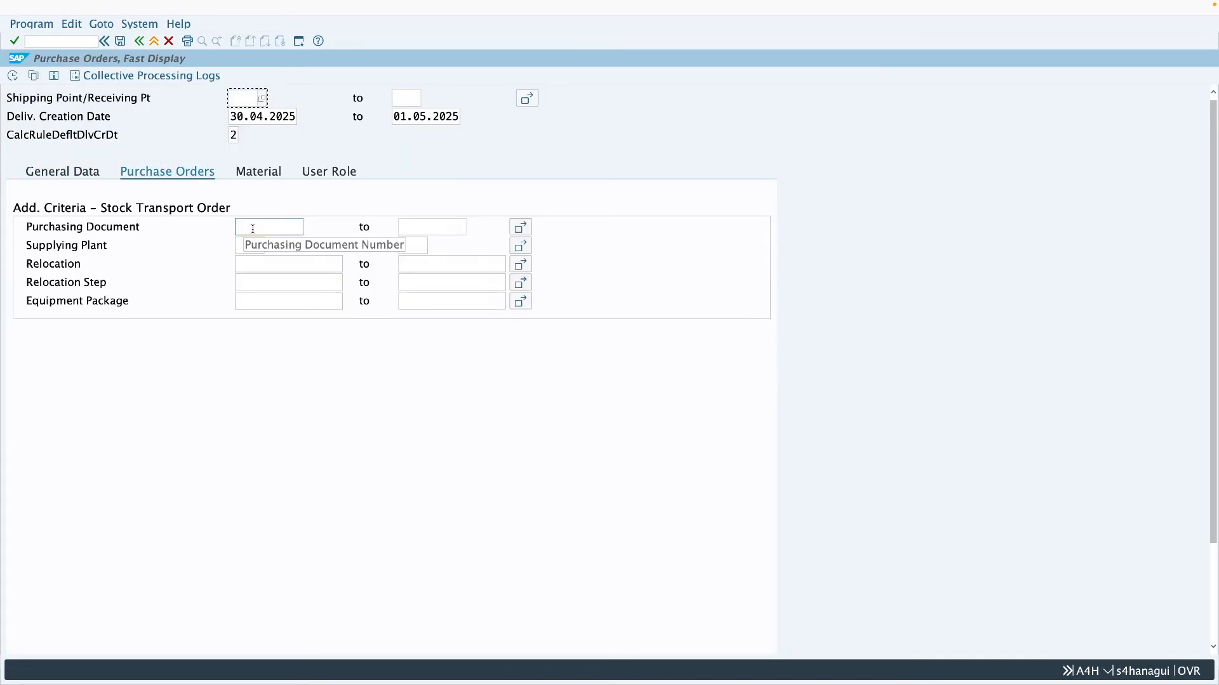
key(ctrl+v)
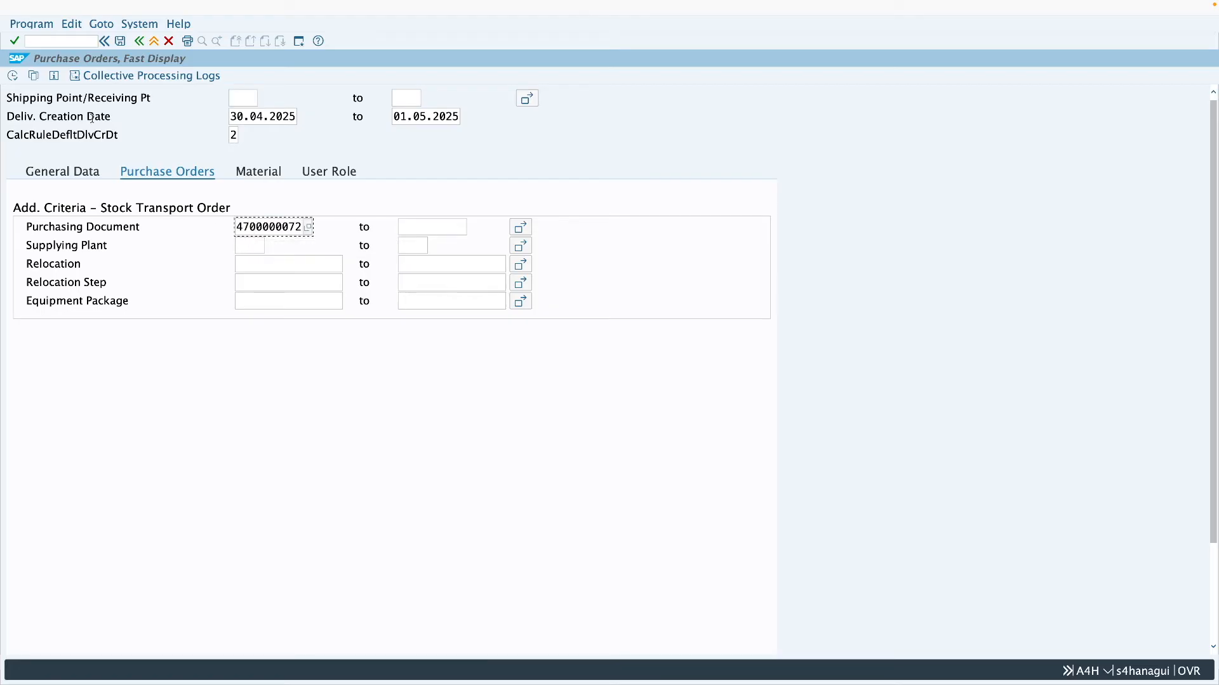
click(11, 75)
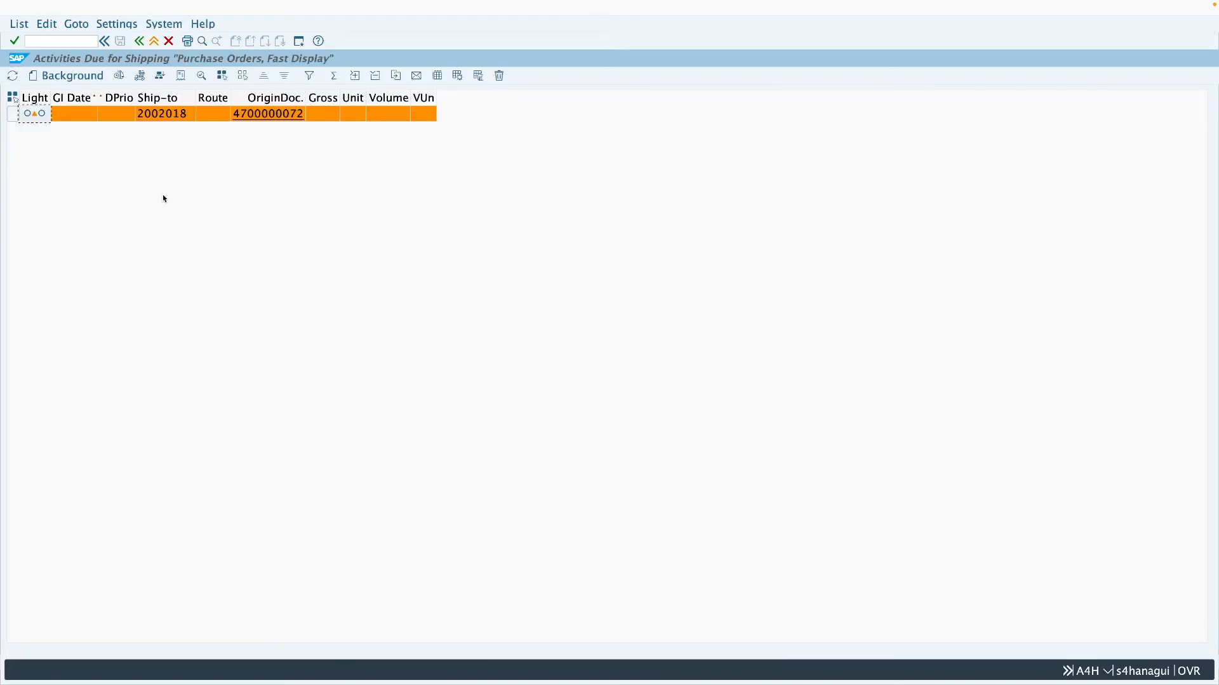
- Create the order's delivery in the background and check the delivery in its purchase order history
click(9, 114)
click(73, 77)
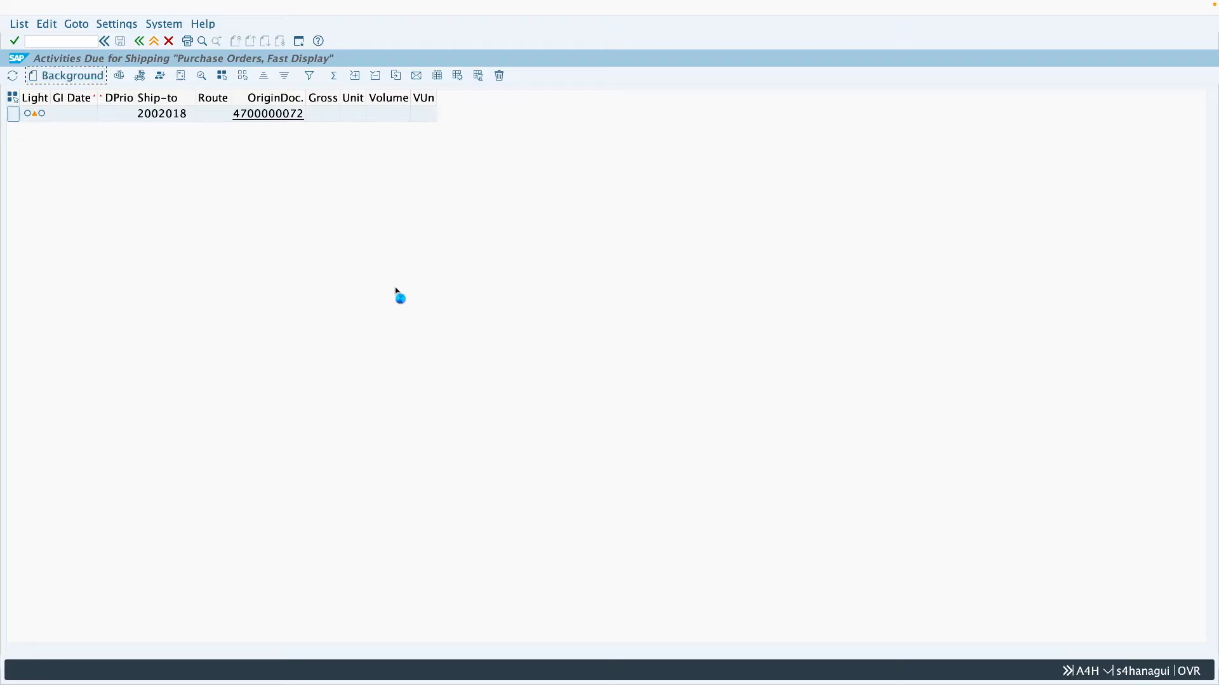
click(305, 130)
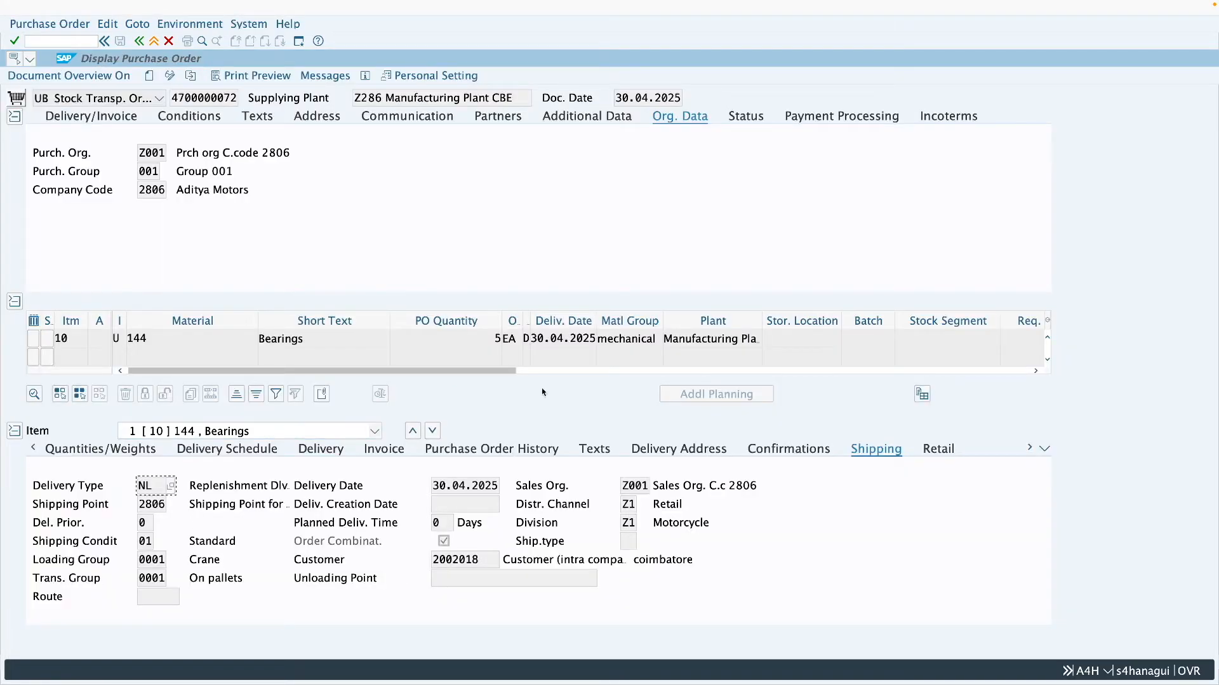
click(516, 449)
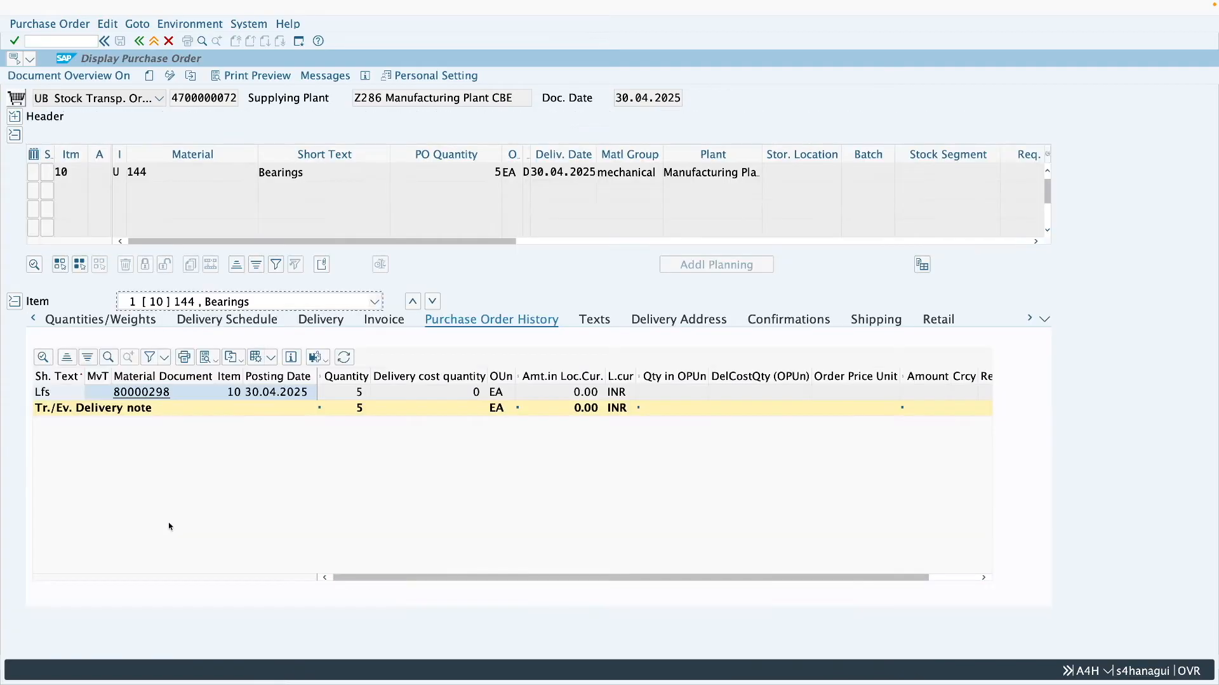
click(356, 392)
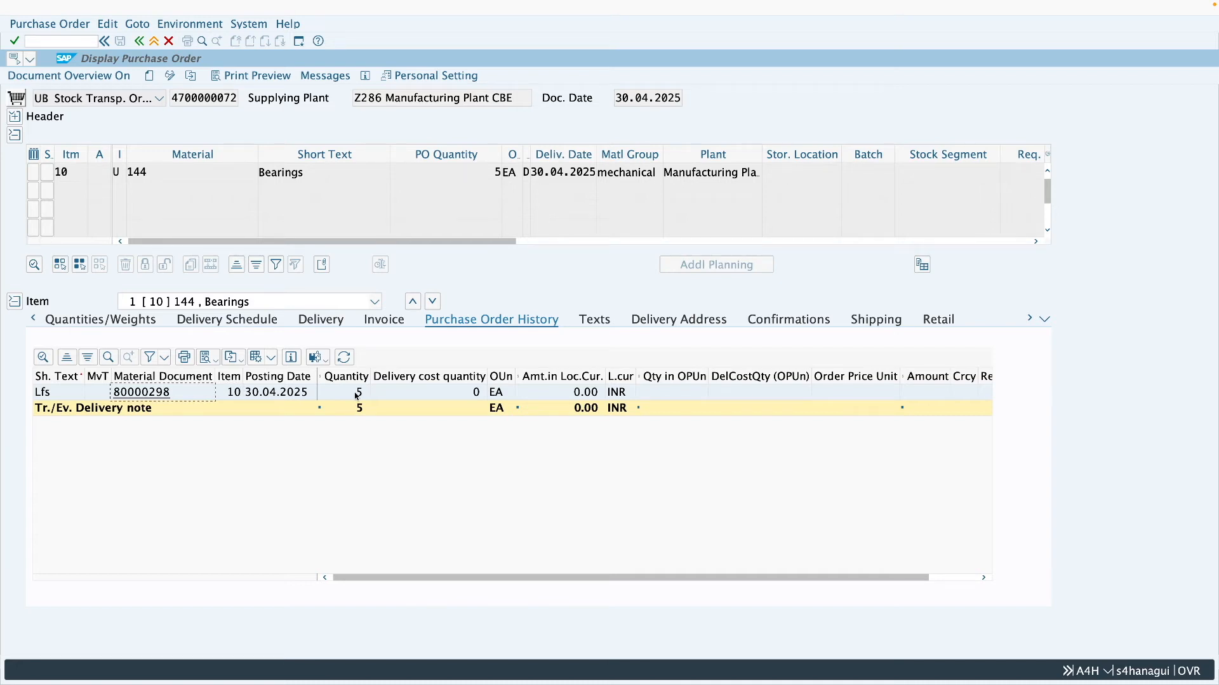
- Open the new outbound delivery for changing with transaction VL02N in a separate session
click(298, 43)
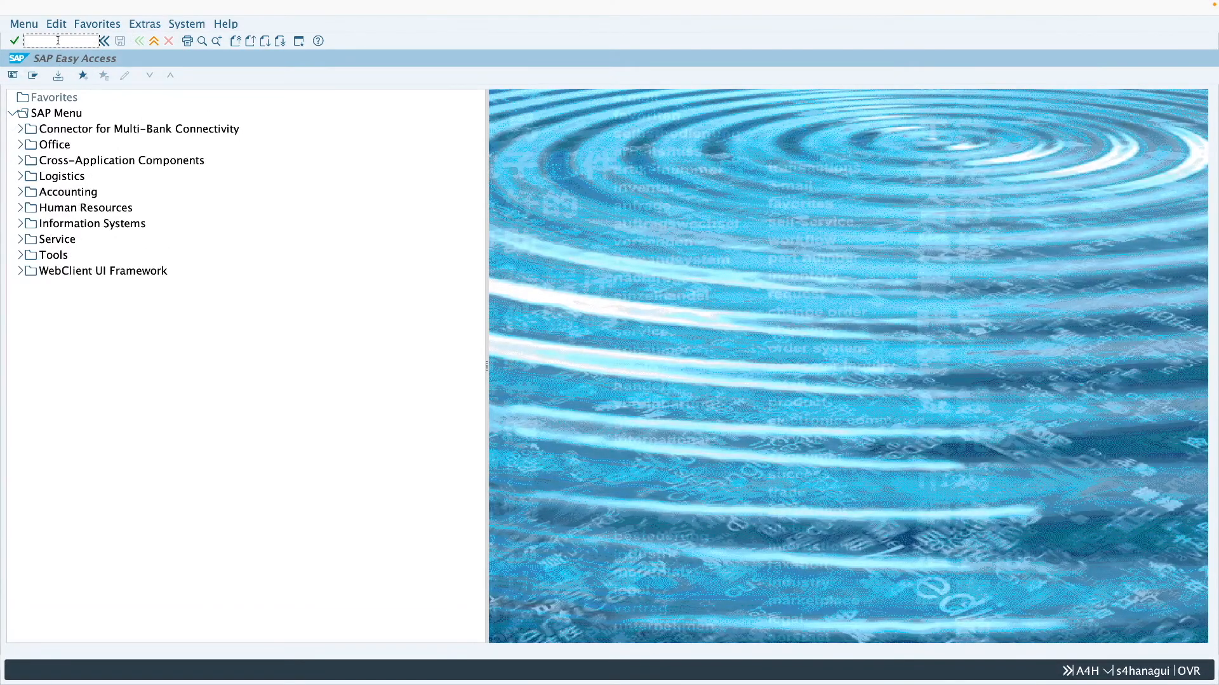
text(vl02n)
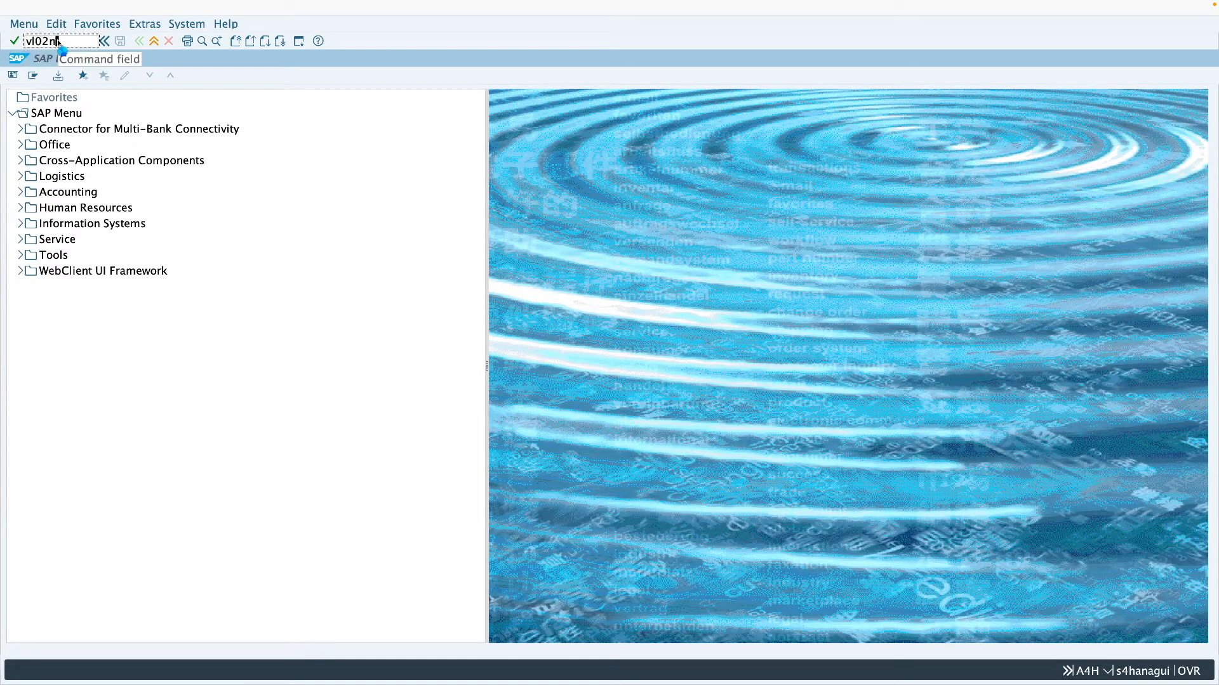
key(Return)
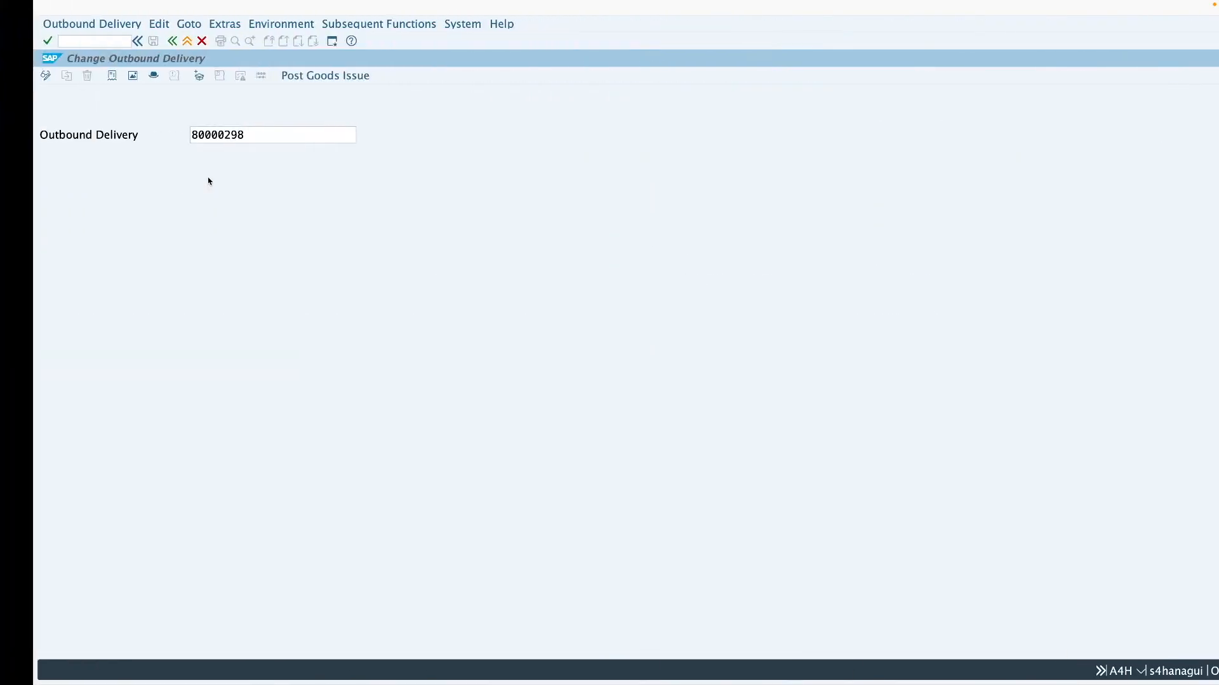
click(227, 143)
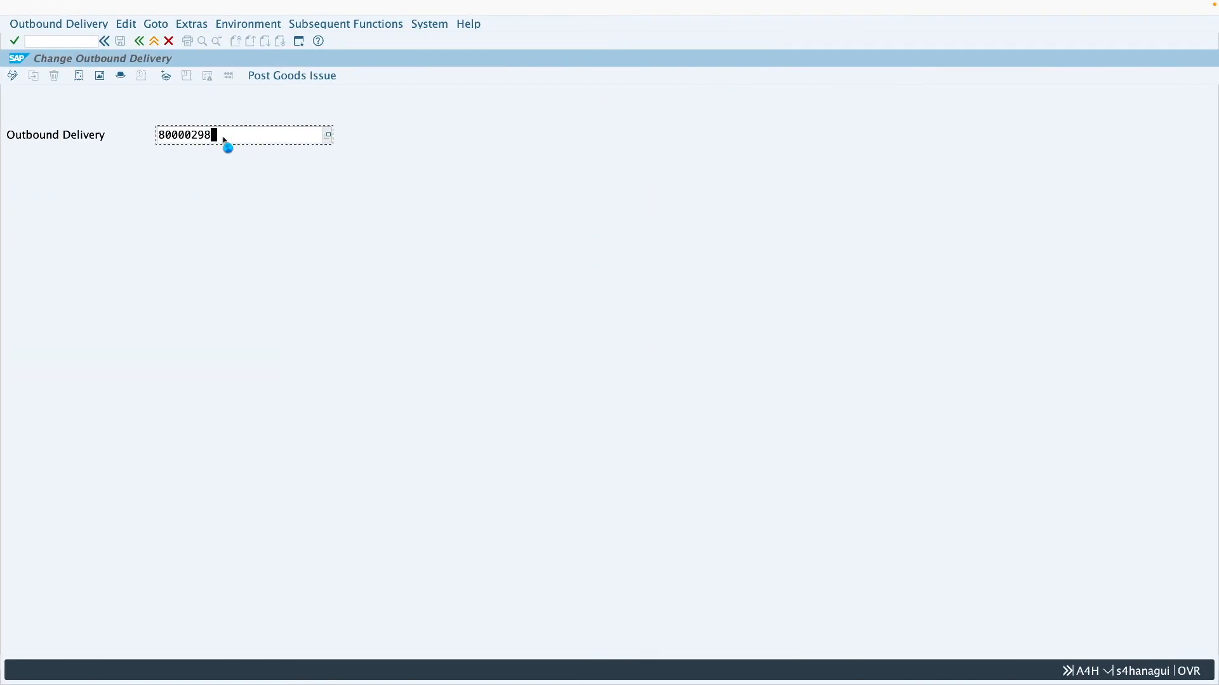
key(Return)
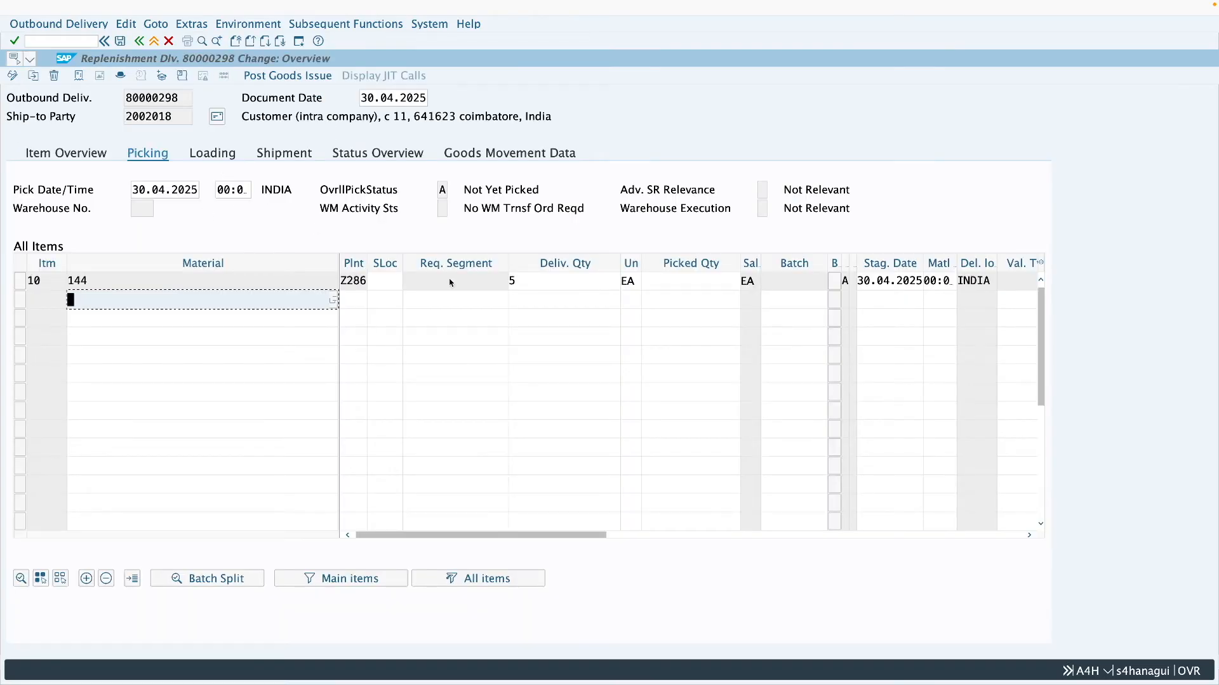
- Set the delivery item's picked quantity to 5 and its storage location to 0001
click(687, 281)
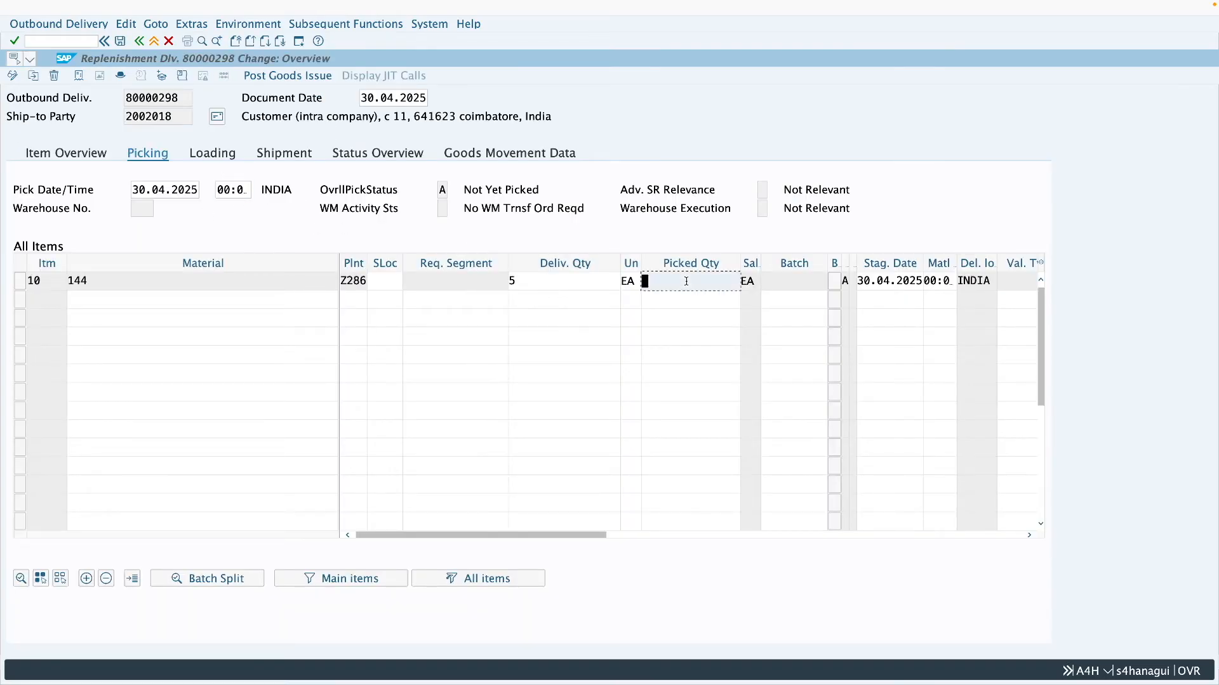
text(5)
click(382, 286)
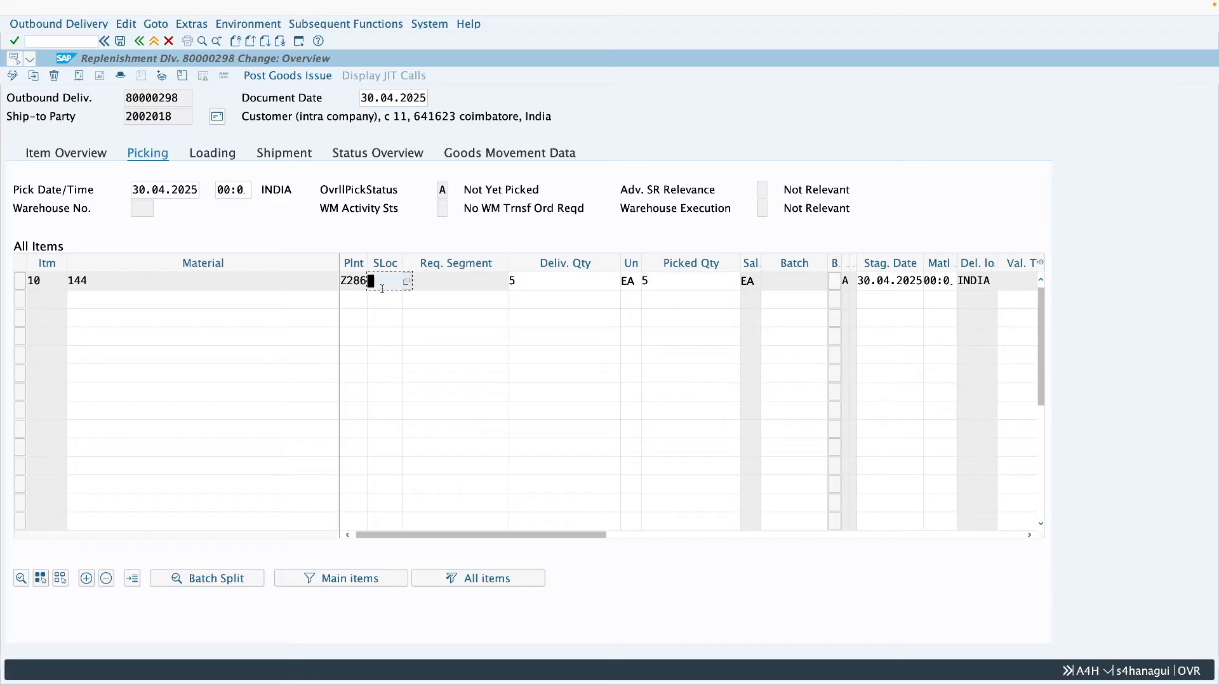
text(0001)
- Check the item's movement type in the goods movement data and try to post the goods issue
click(493, 151)
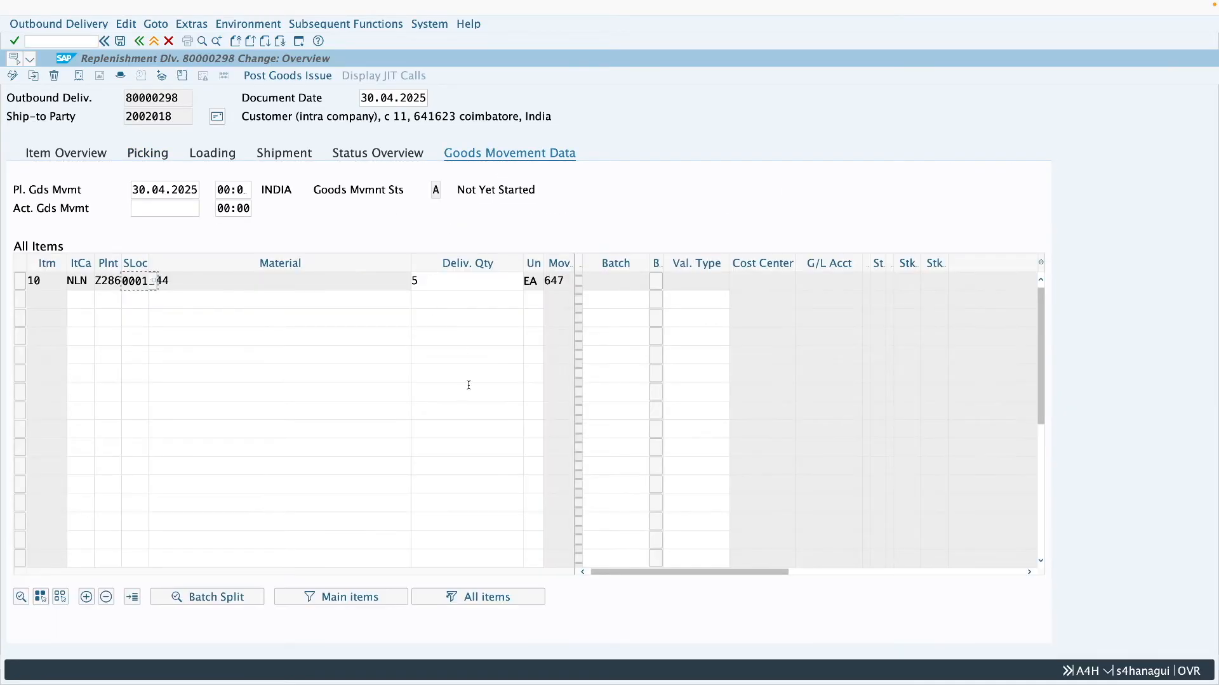
drag(566, 283, 545, 289)
click(289, 77)
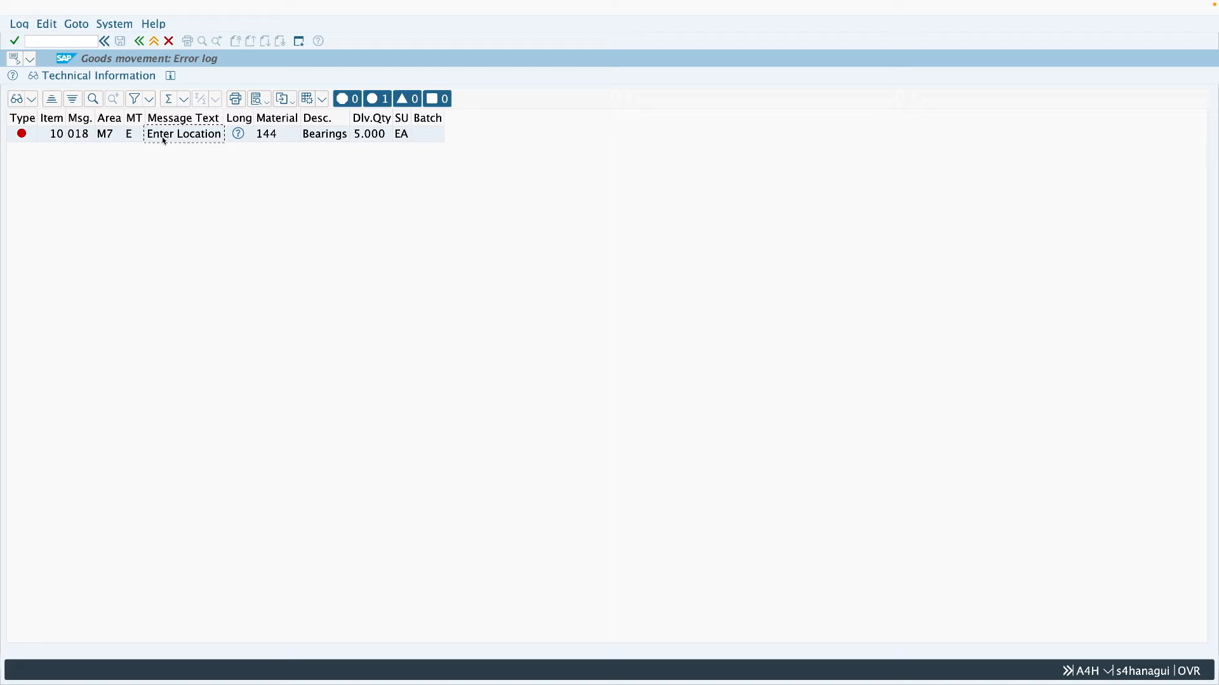
click(139, 41)
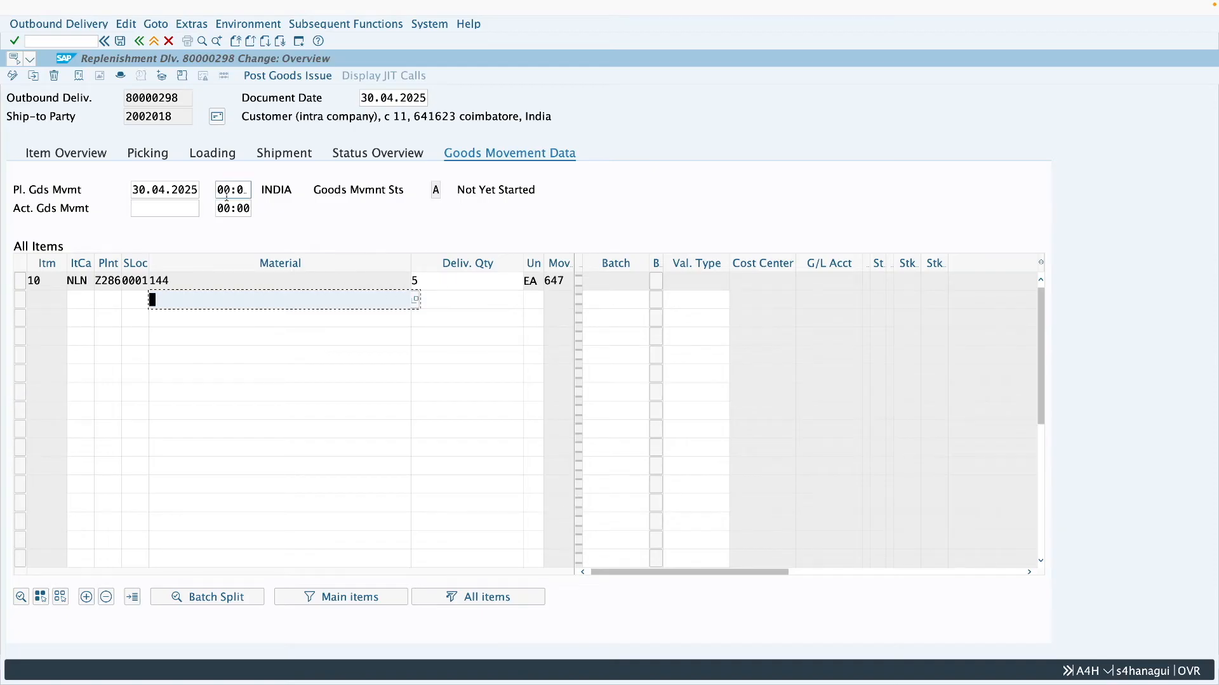
- Recheck the picking storage location, try posting the goods issue again and leave the delivery
click(147, 153)
click(395, 283)
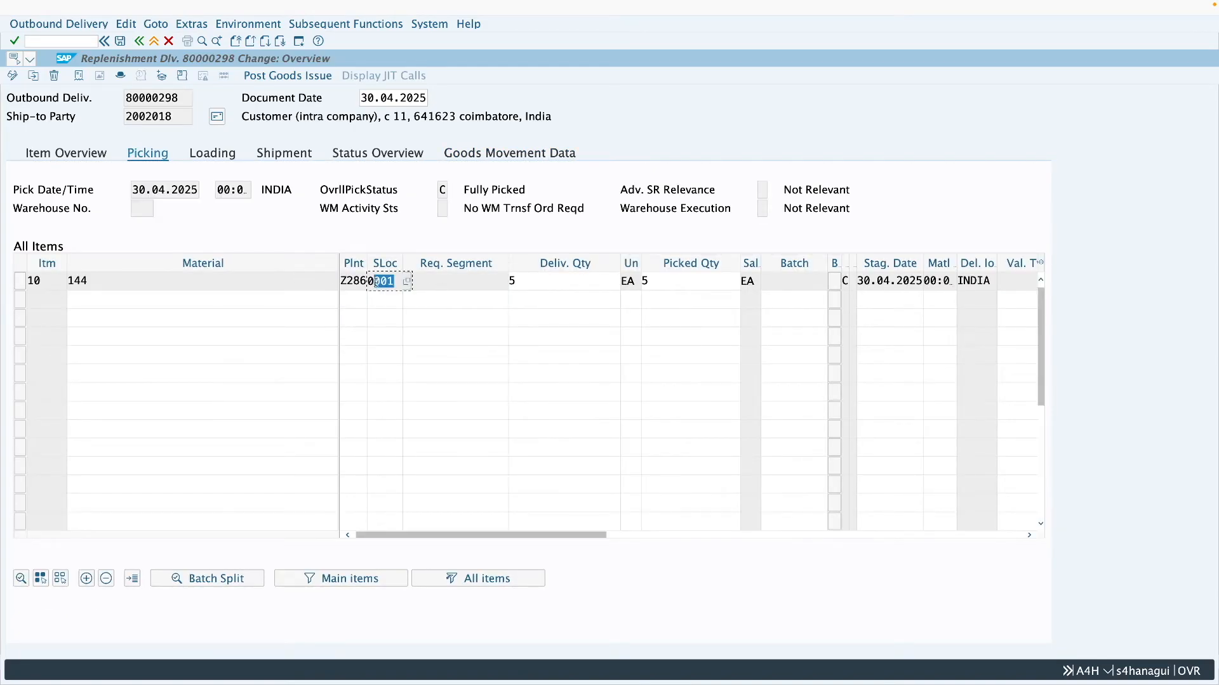
click(277, 76)
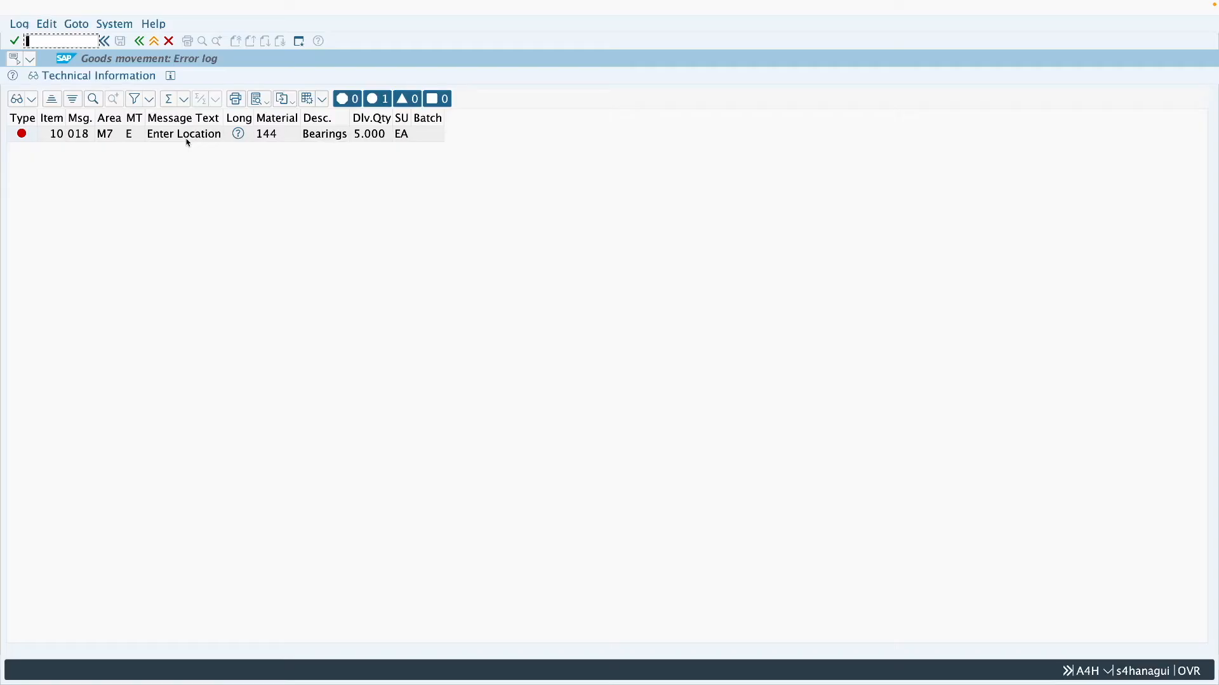
click(187, 141)
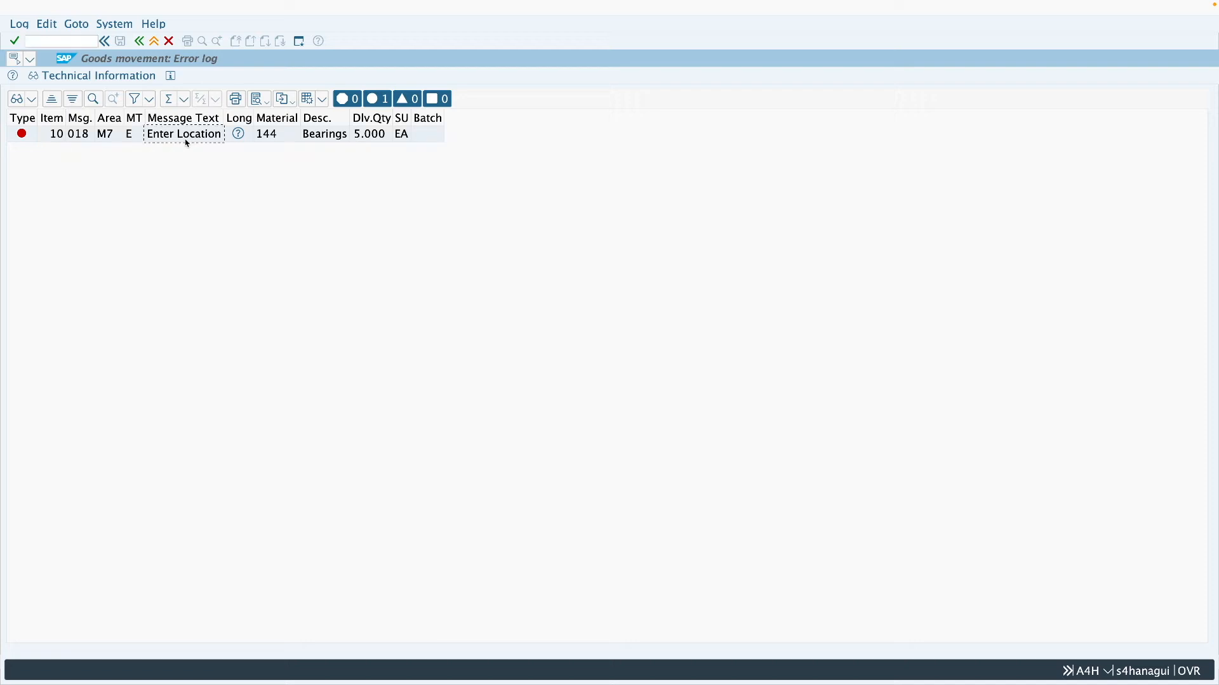
click(154, 42)
click(153, 42)
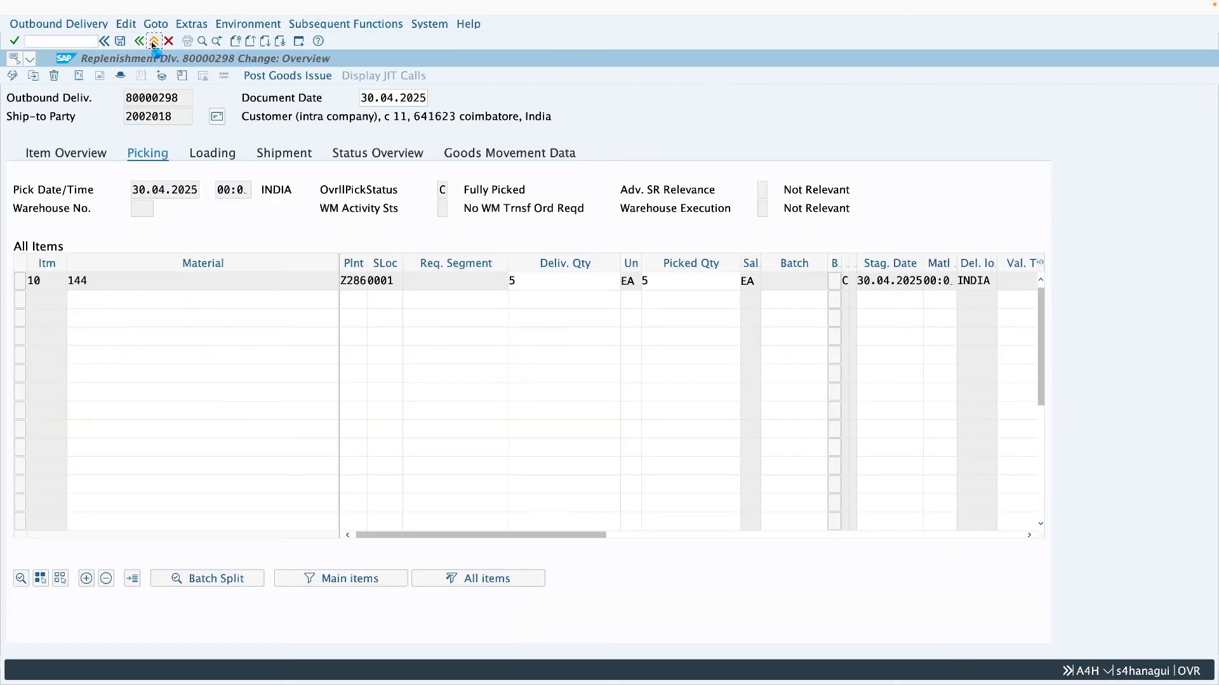
click(323, 196)
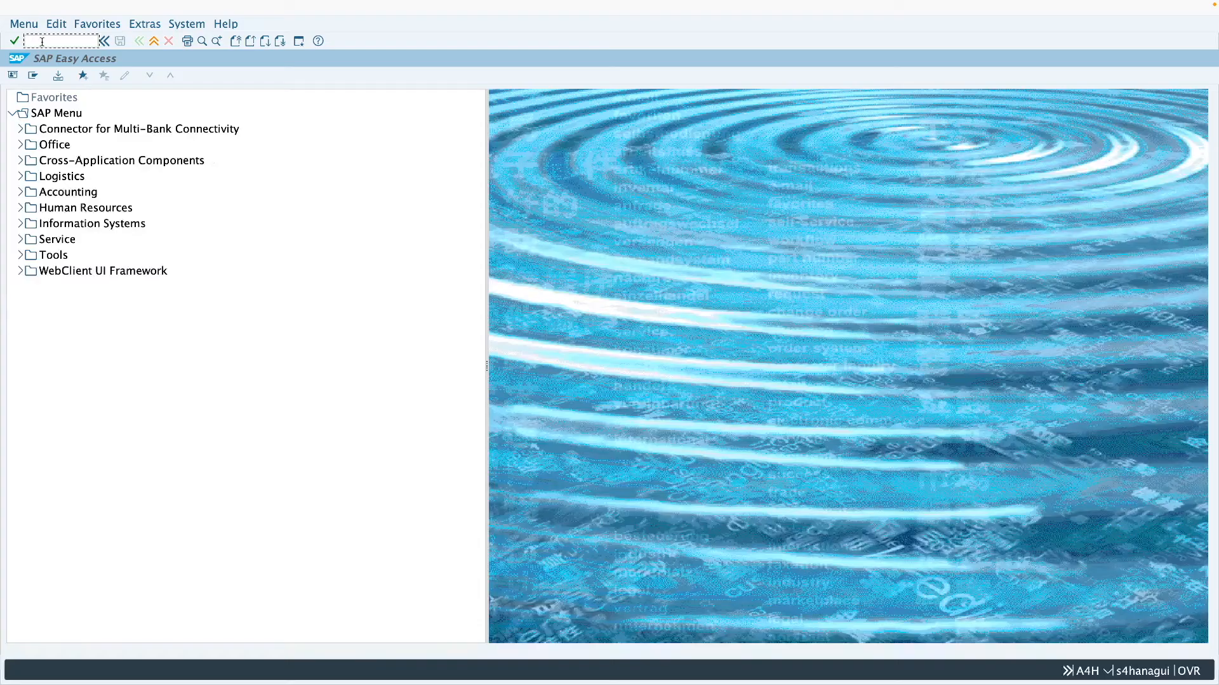
- Open the stock transport order with transaction ME23N, set item 10's storage location to 0001 and save the order
text(me23n)
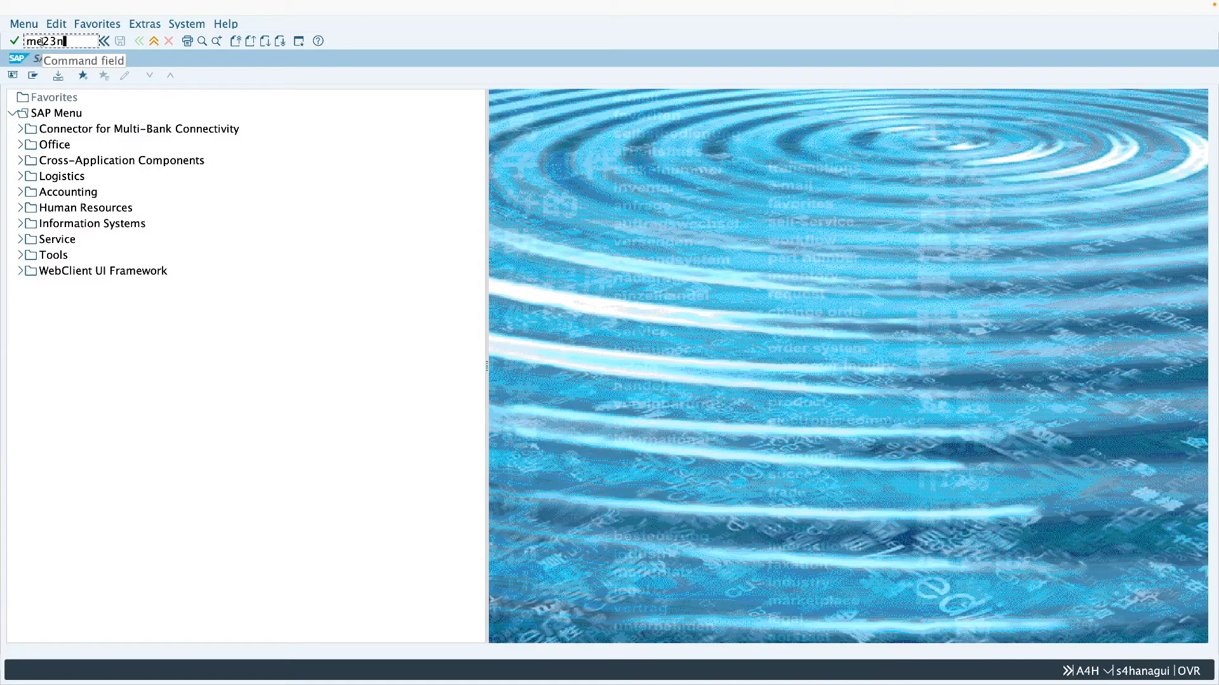
key(Return)
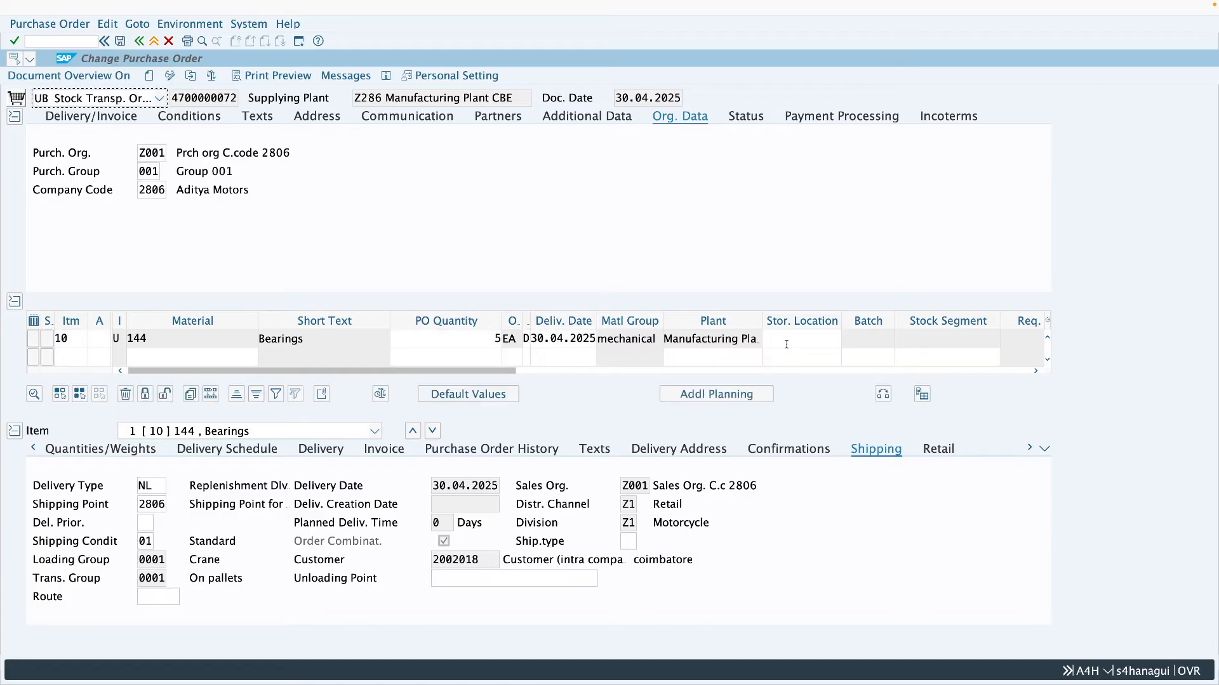
click(787, 339)
text(0001)
key(Return)
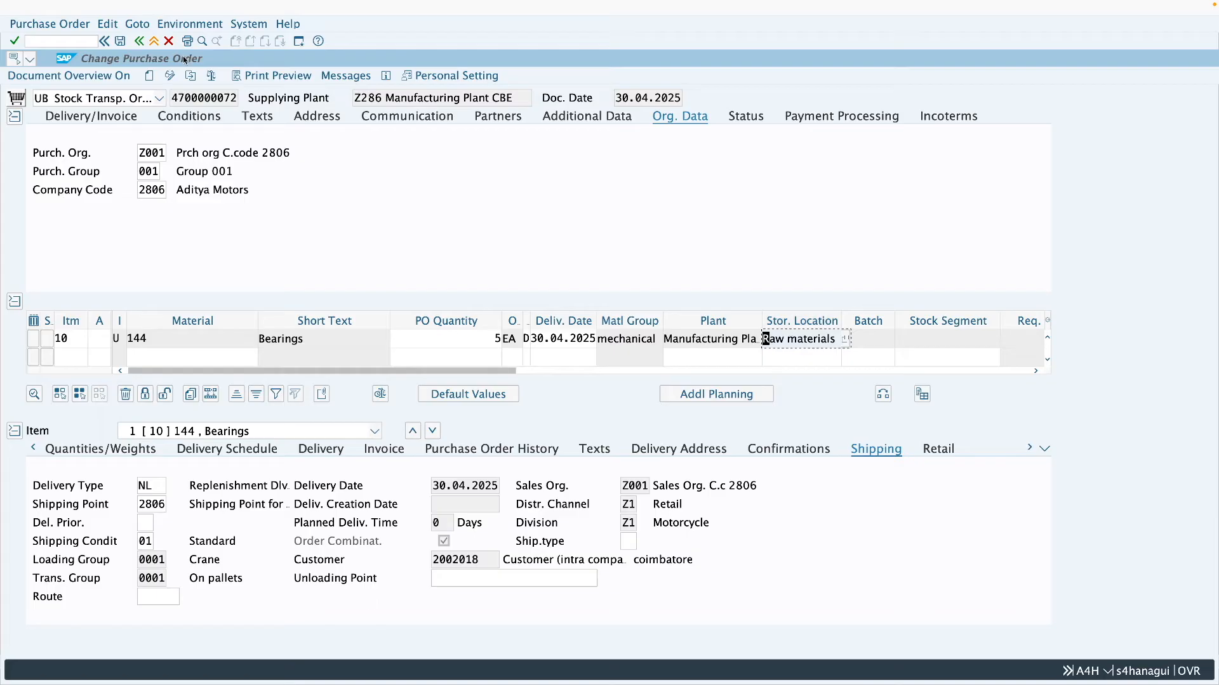
click(121, 42)
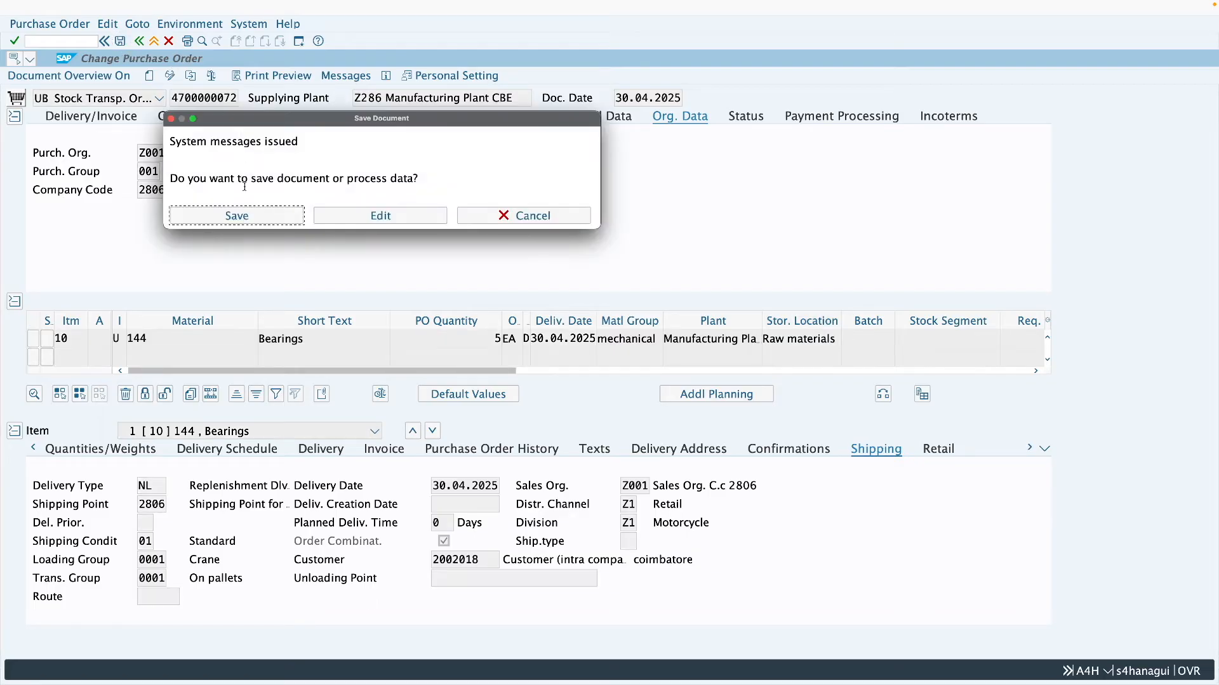
click(254, 216)
click(154, 41)
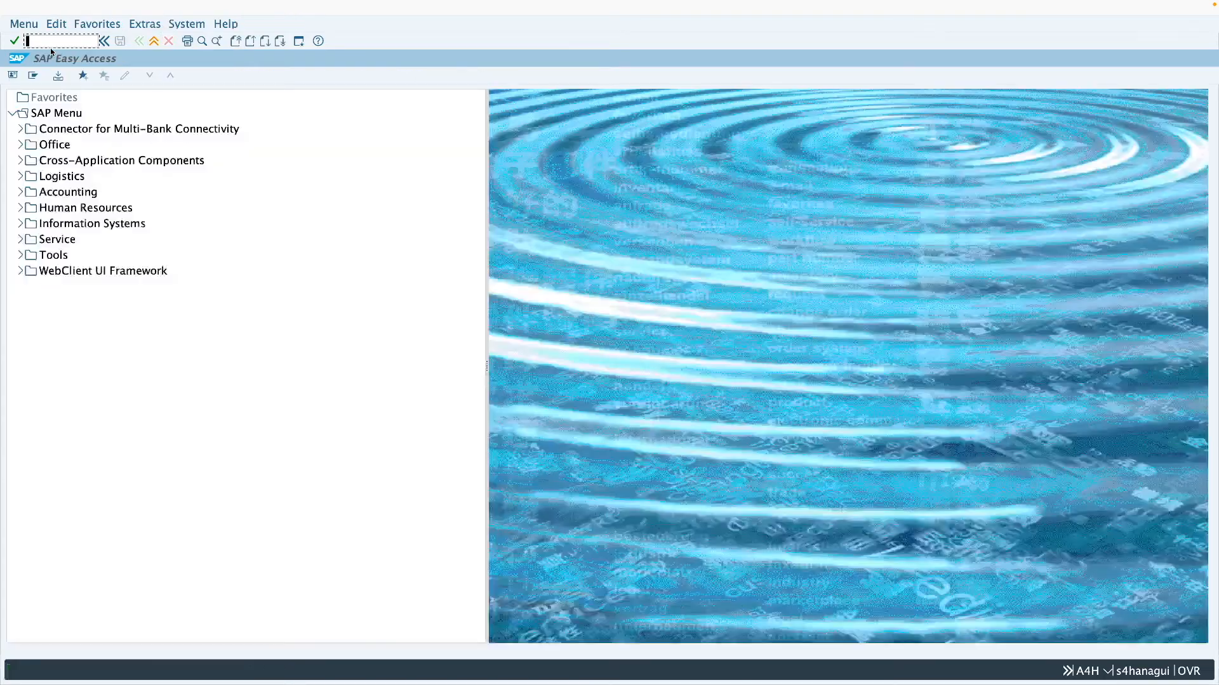
- Open the replenishment delivery for changing with transaction VL02N
text(vl02n)
key(Return)
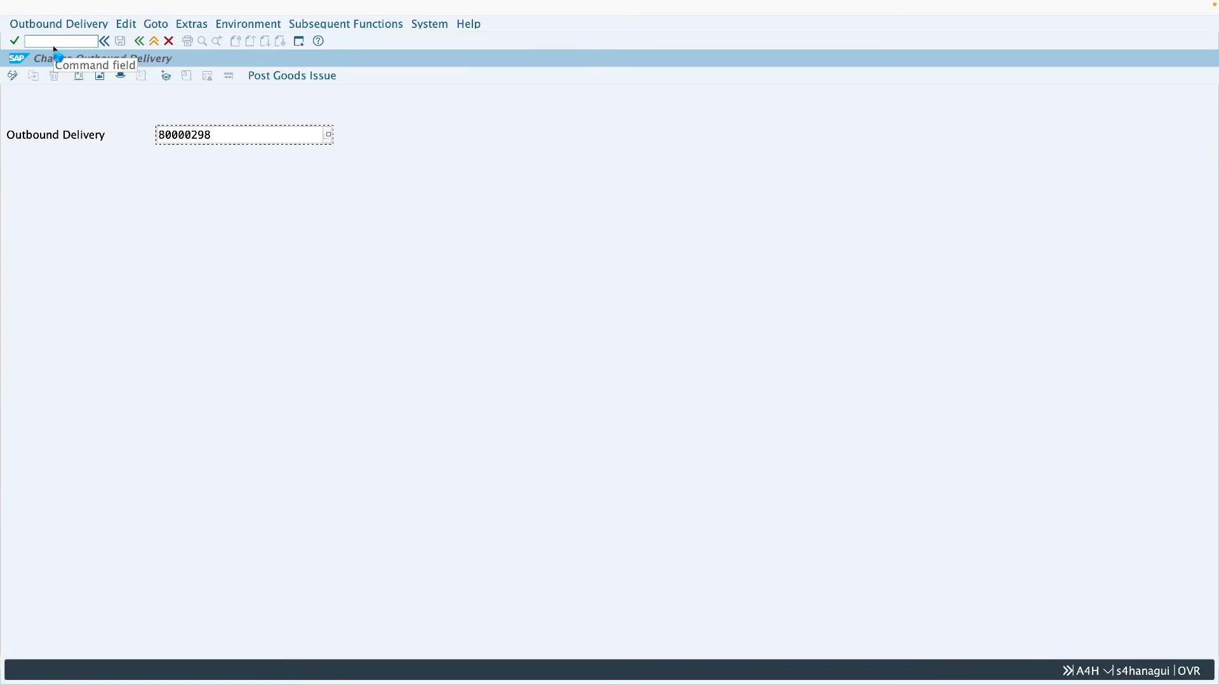
key(Return)
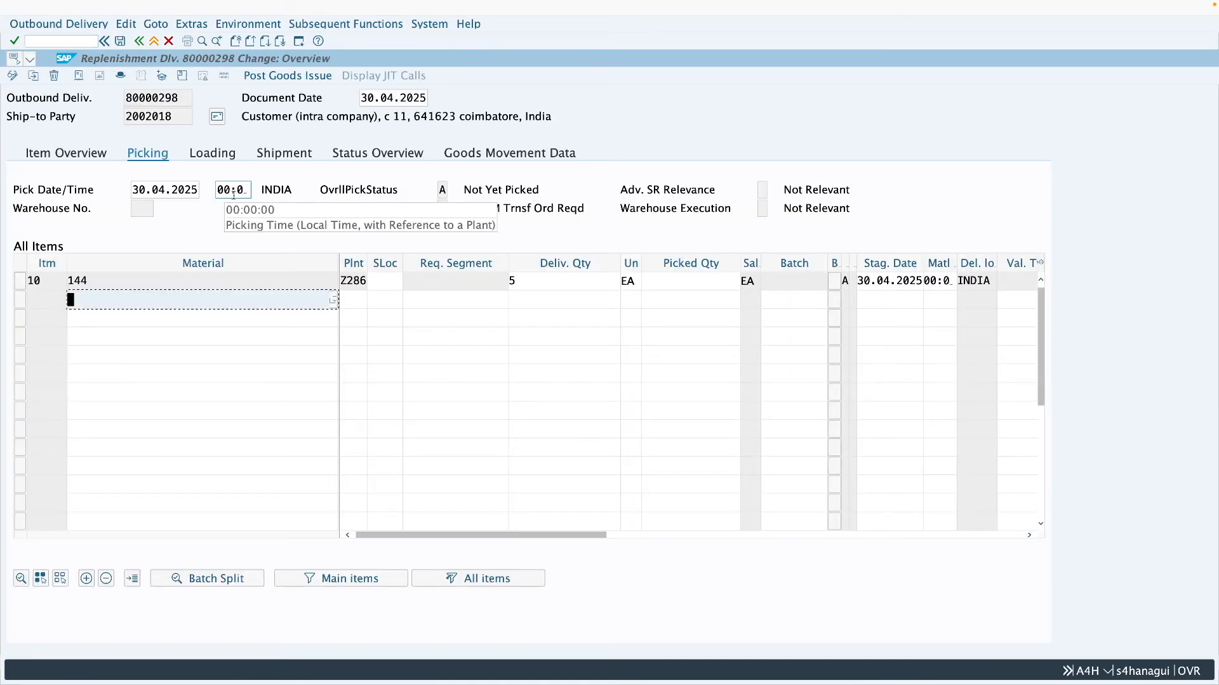
- Set the delivery item's picked quantity to 5 and storage location to 0001, and post the goods issue
click(683, 281)
text(5)
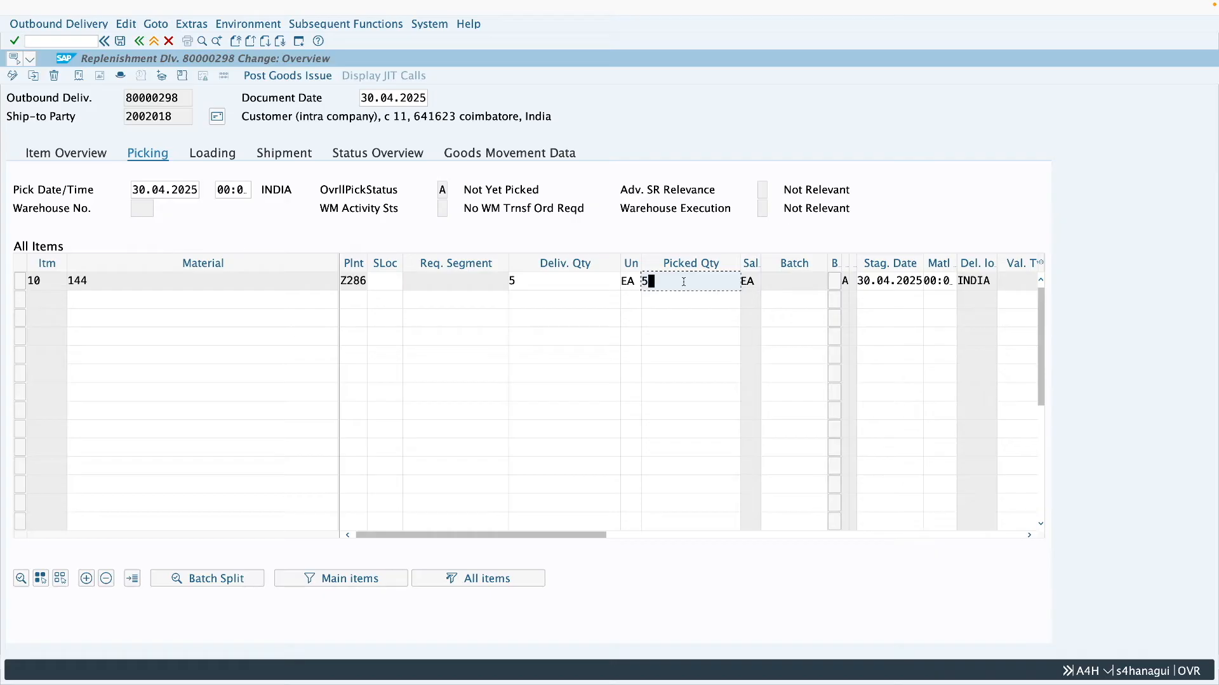
click(384, 281)
text(0001)
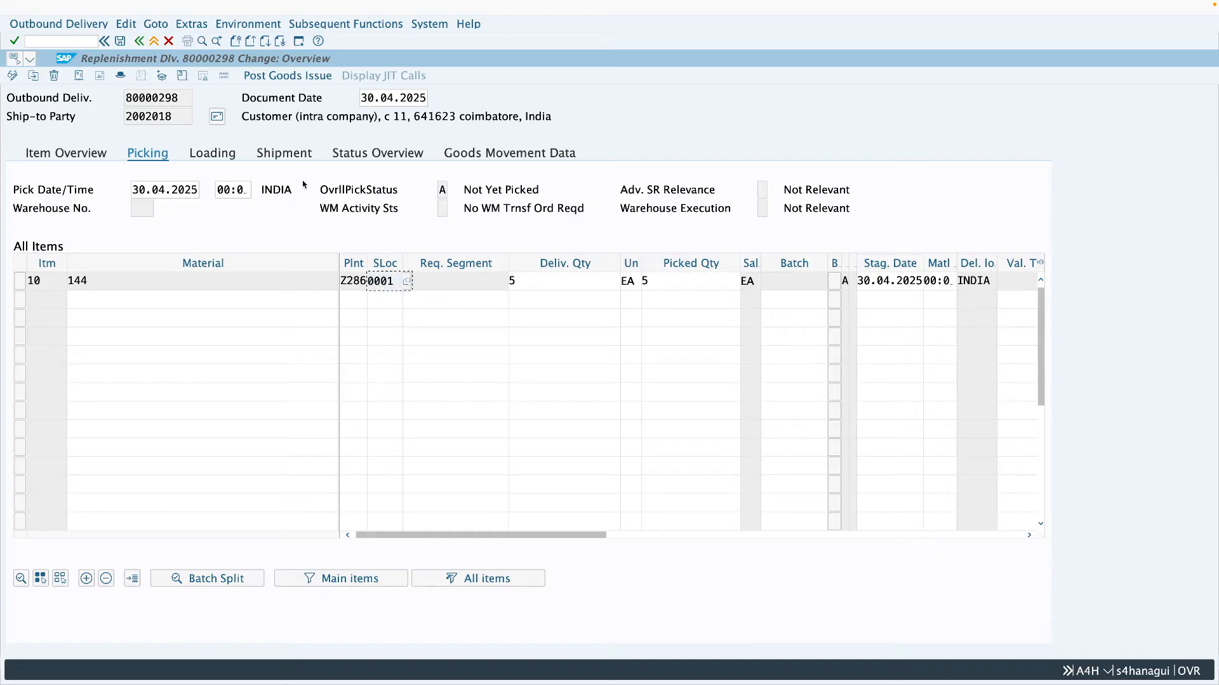
click(269, 78)
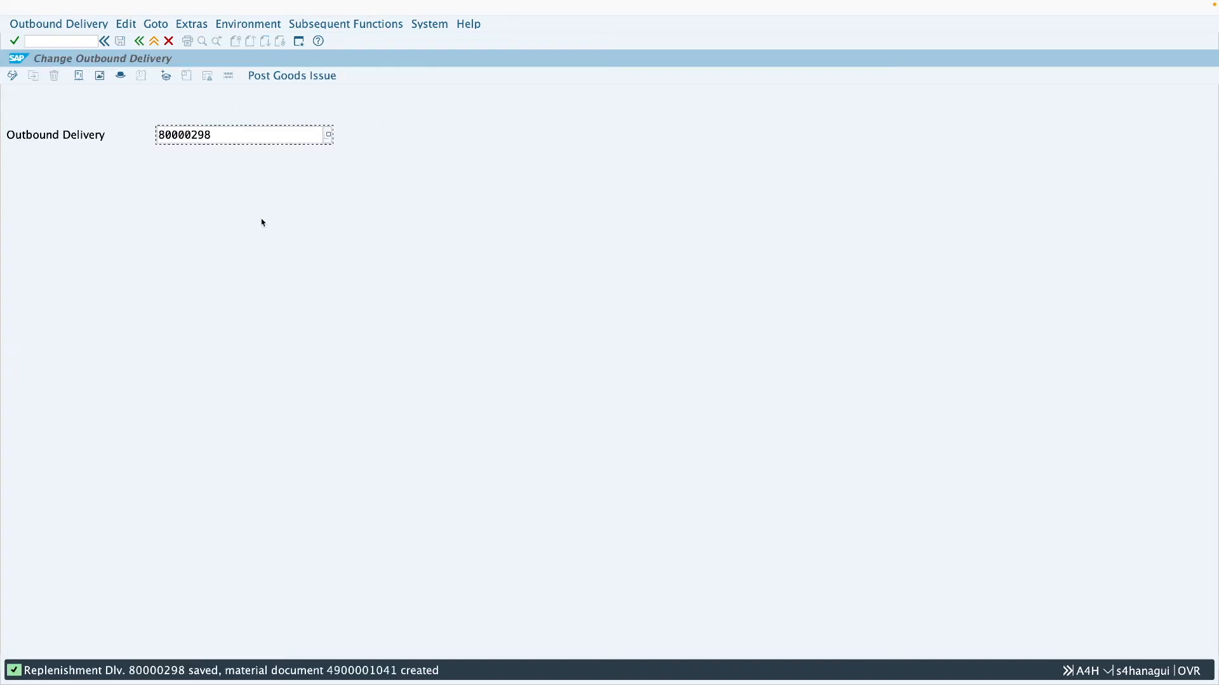
click(155, 42)
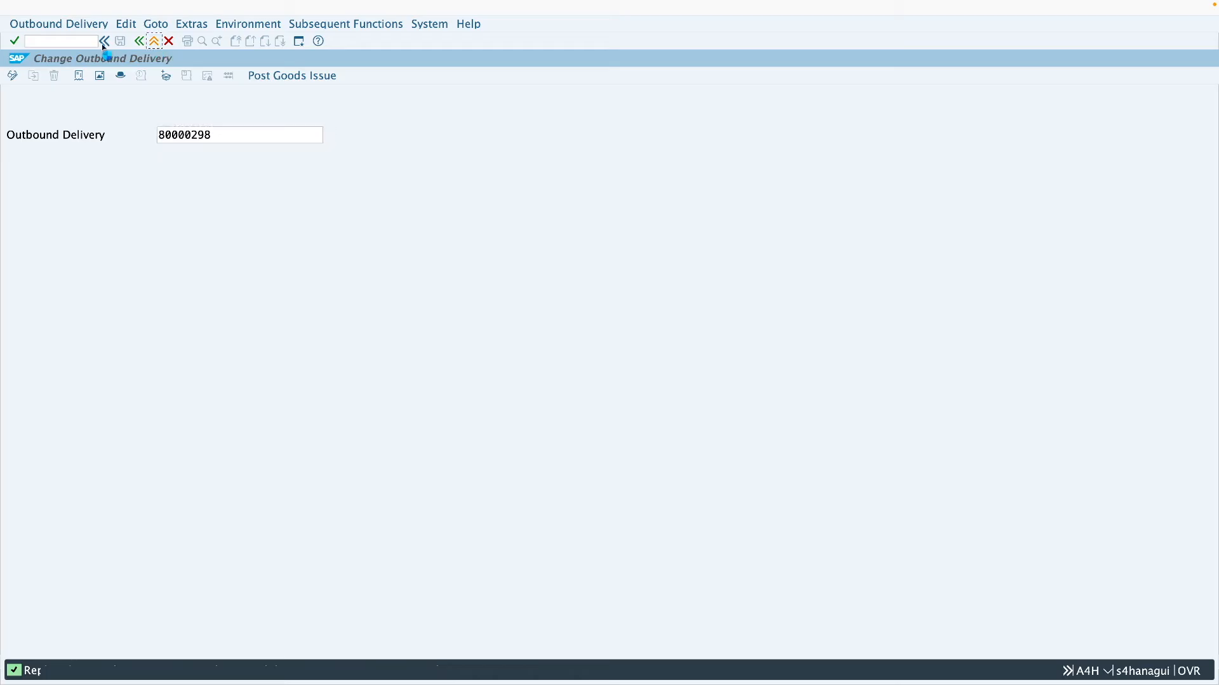
- Check the movement types in the order's purchase order history with ME23N, and review the one-step setting for plants Z286 and Z287
text(me23n)
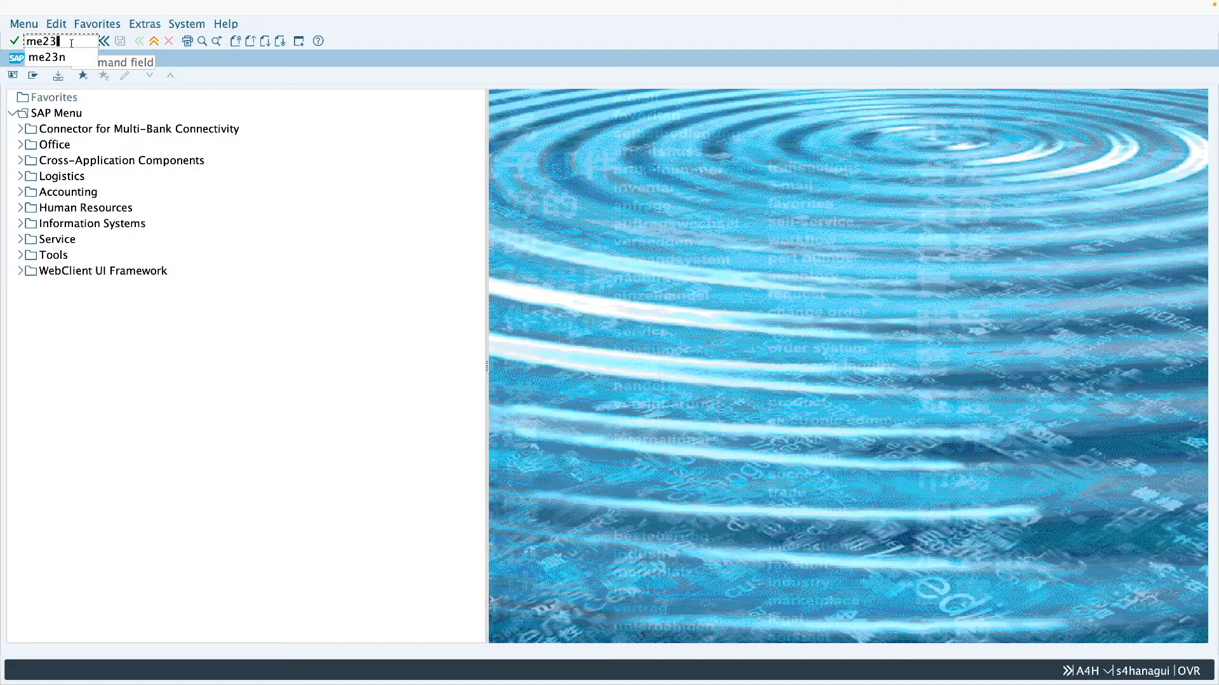
key(Return)
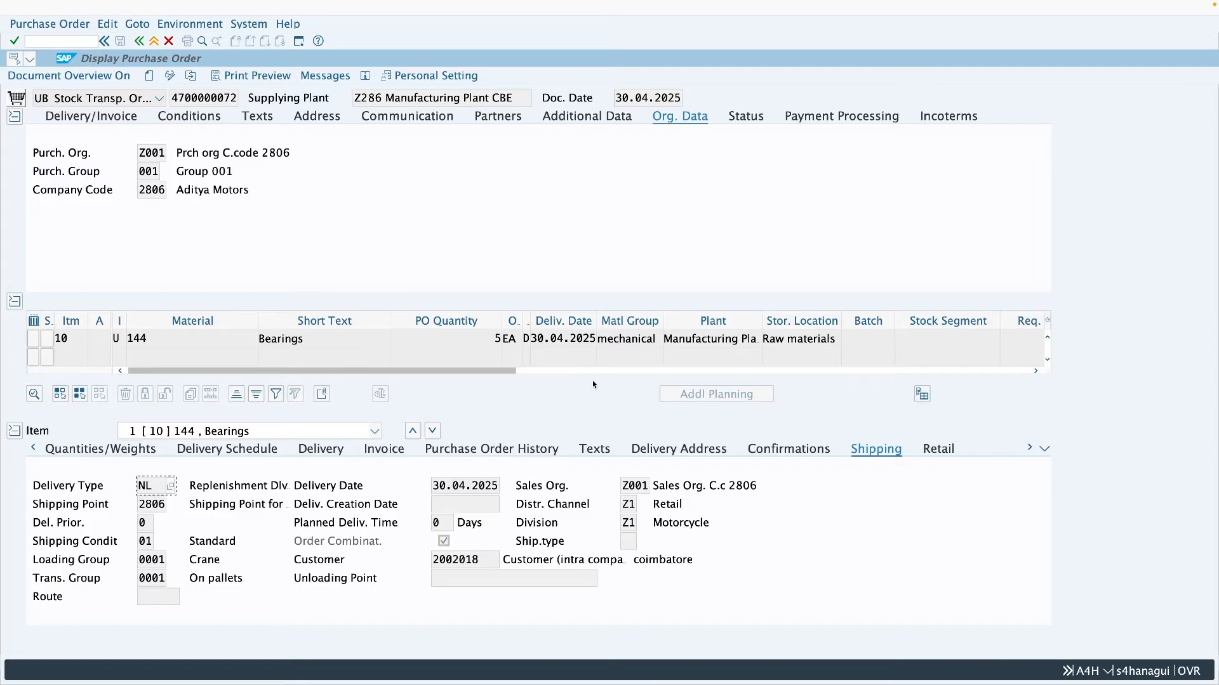
click(505, 450)
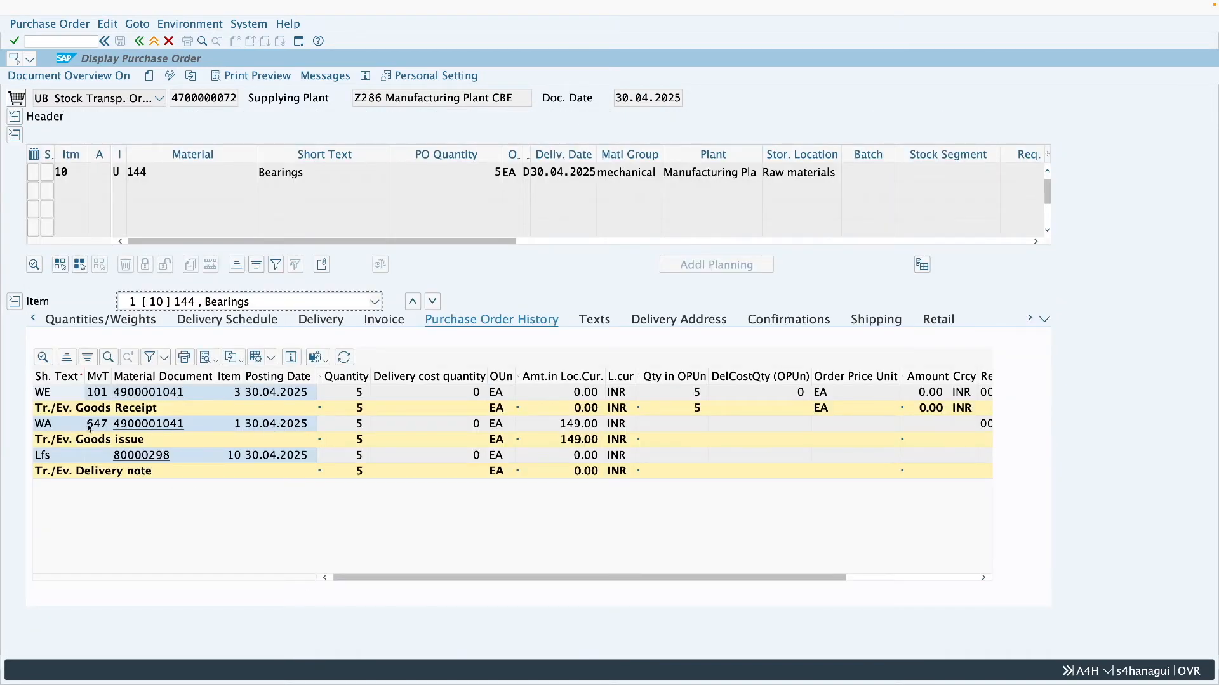
click(92, 429)
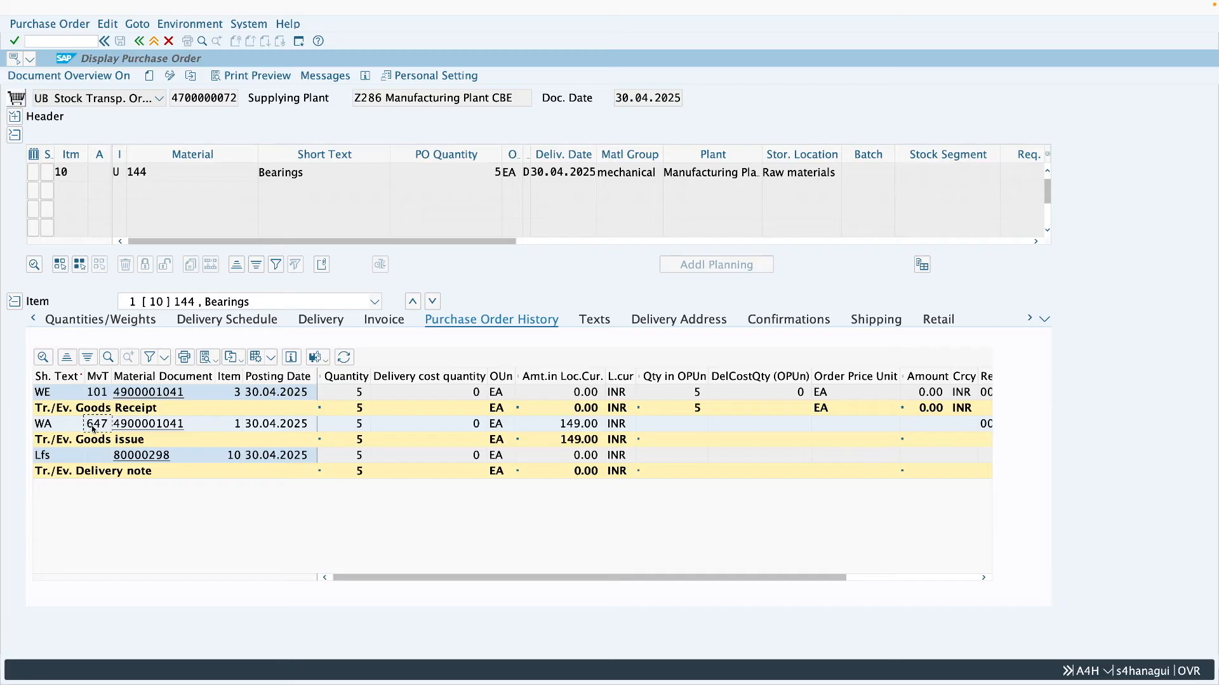
click(96, 395)
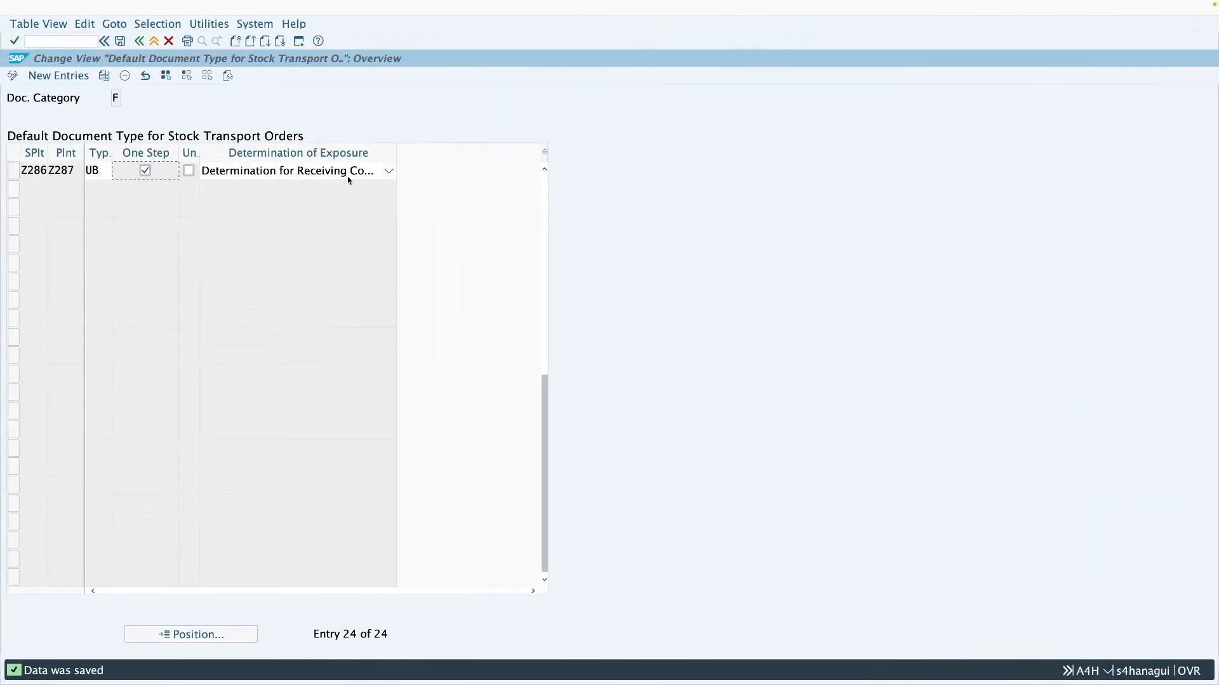
click(37, 174)
click(102, 172)
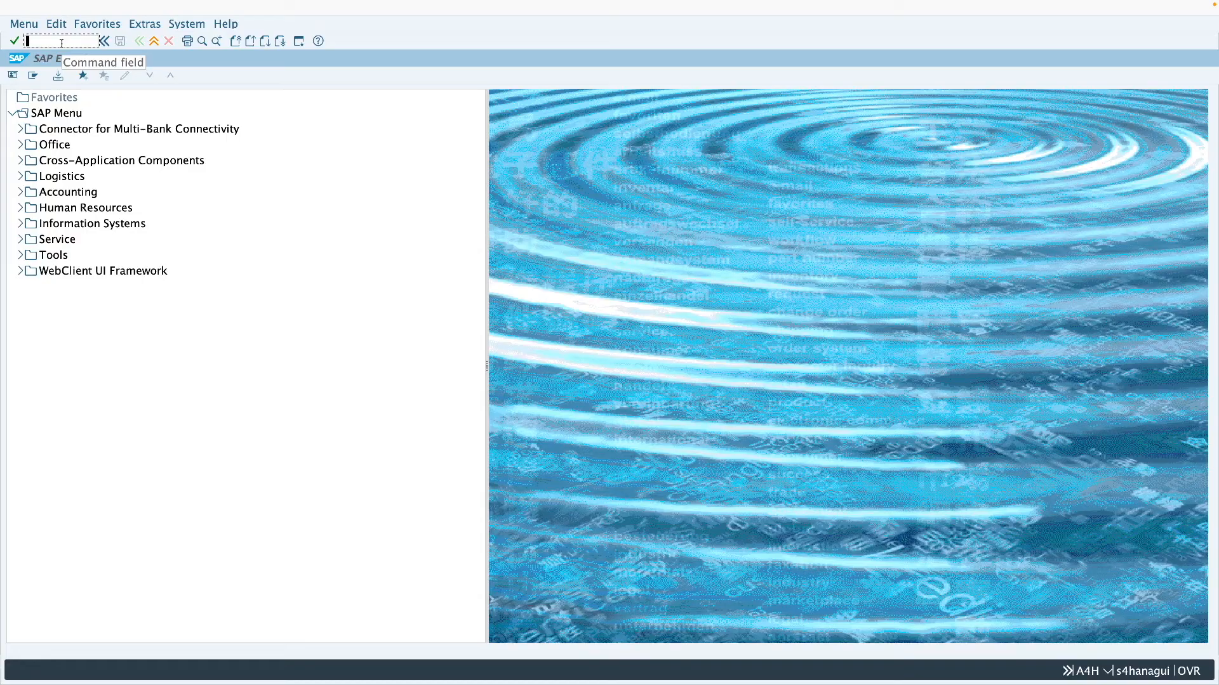
- Open the Define Sales Organization activity under Enterprise Structure, Definition, Sales and Distribution using transaction SPRO
text(spro)
key(Return)
click(92, 78)
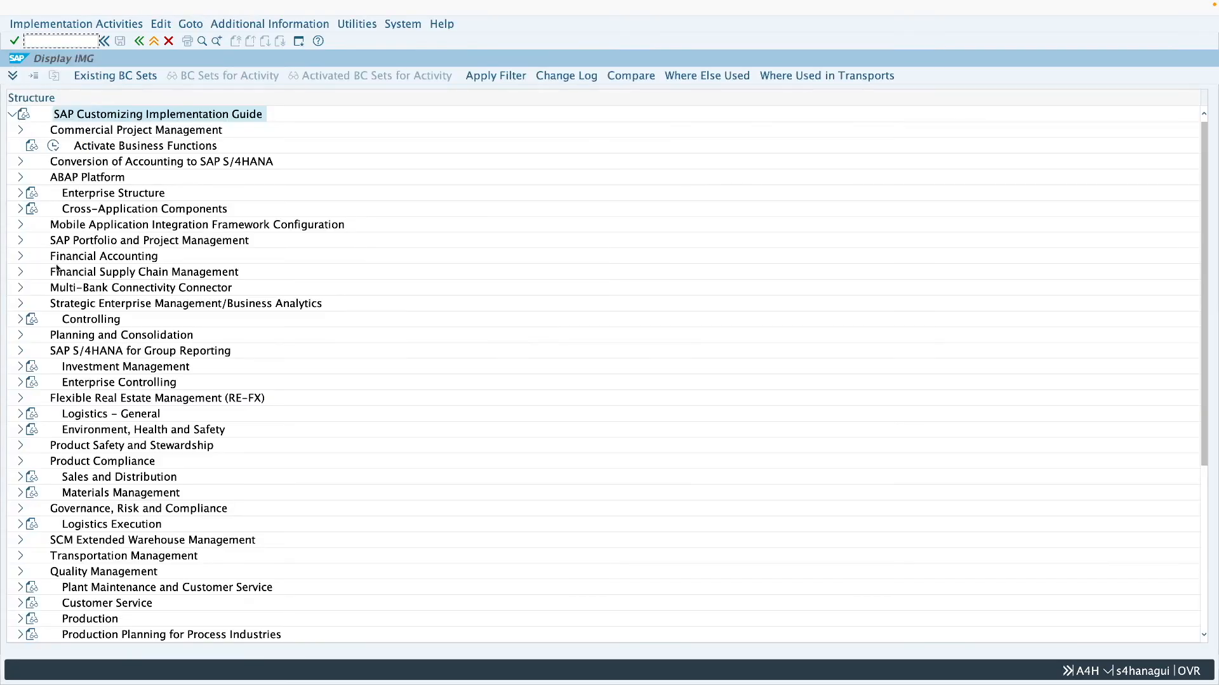
click(19, 194)
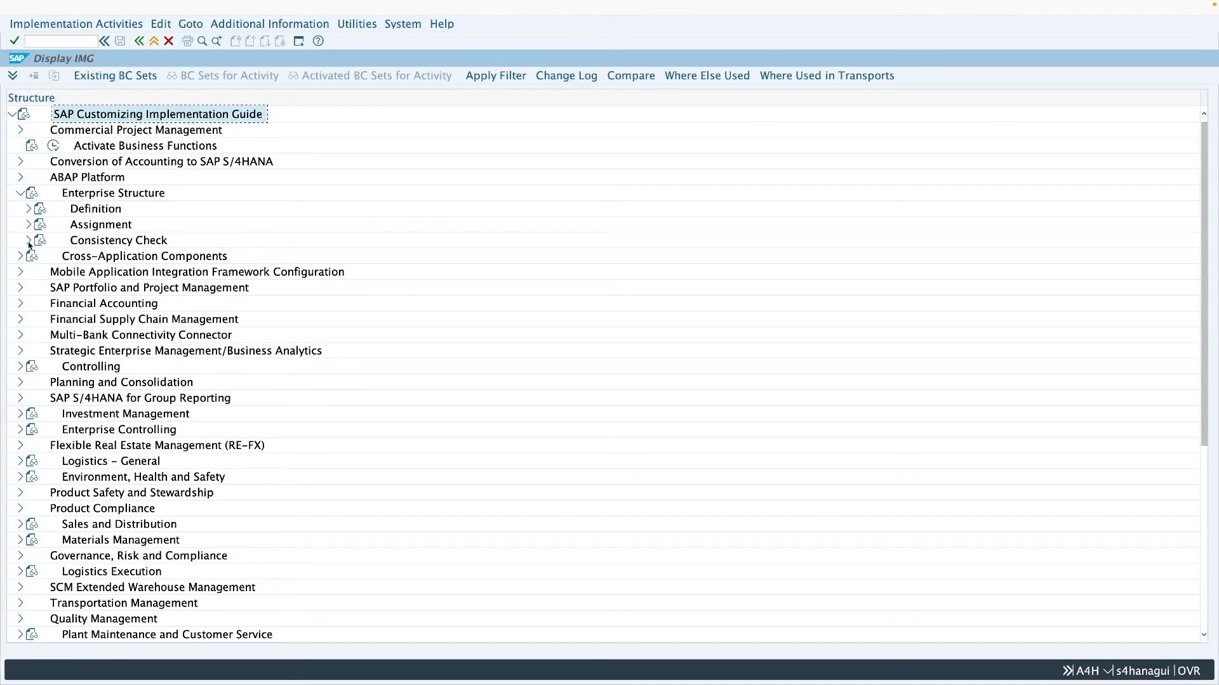
click(28, 209)
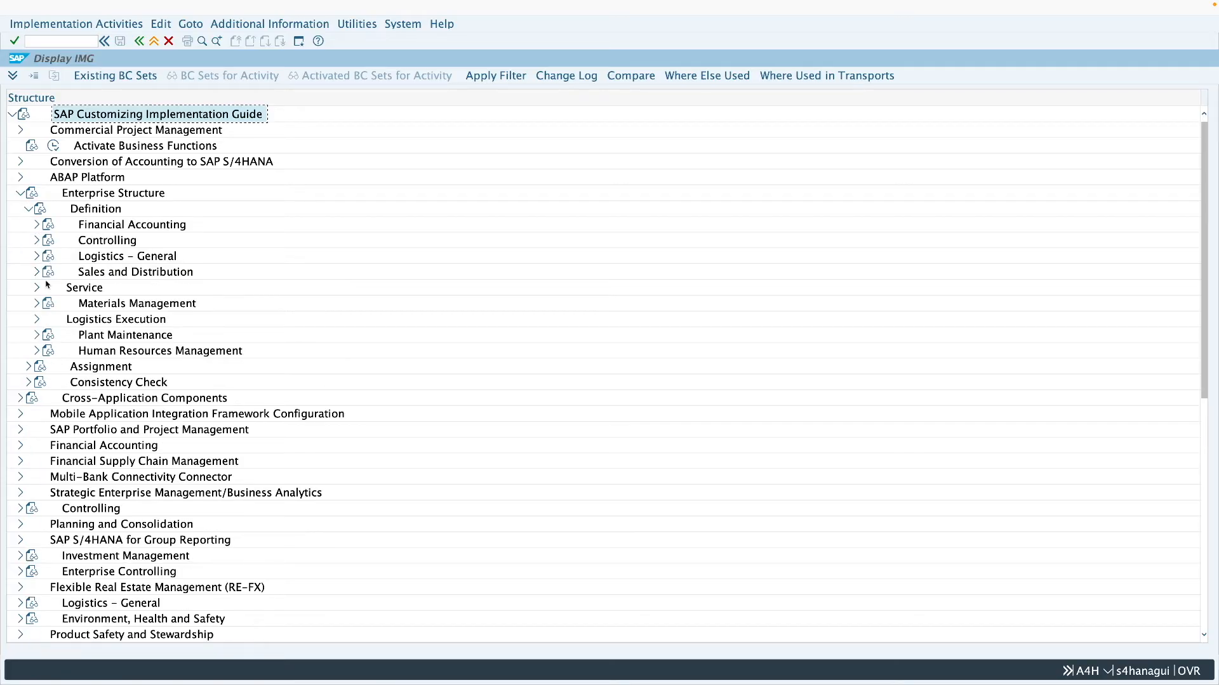
click(37, 275)
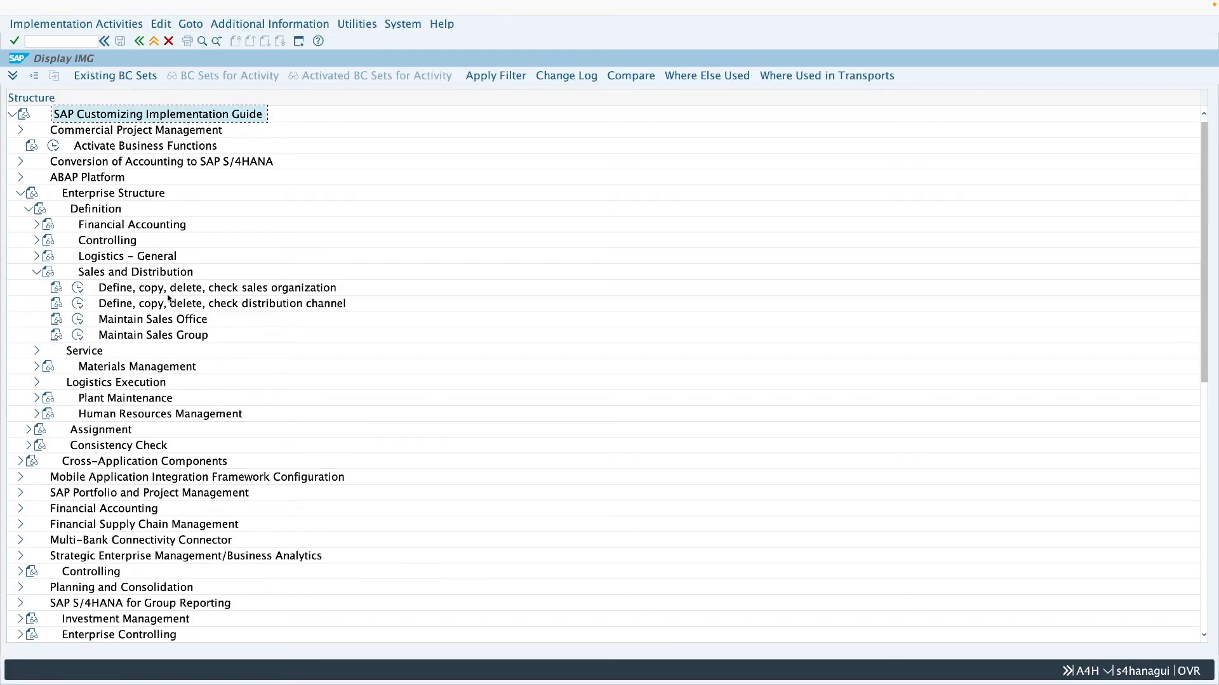
click(254, 293)
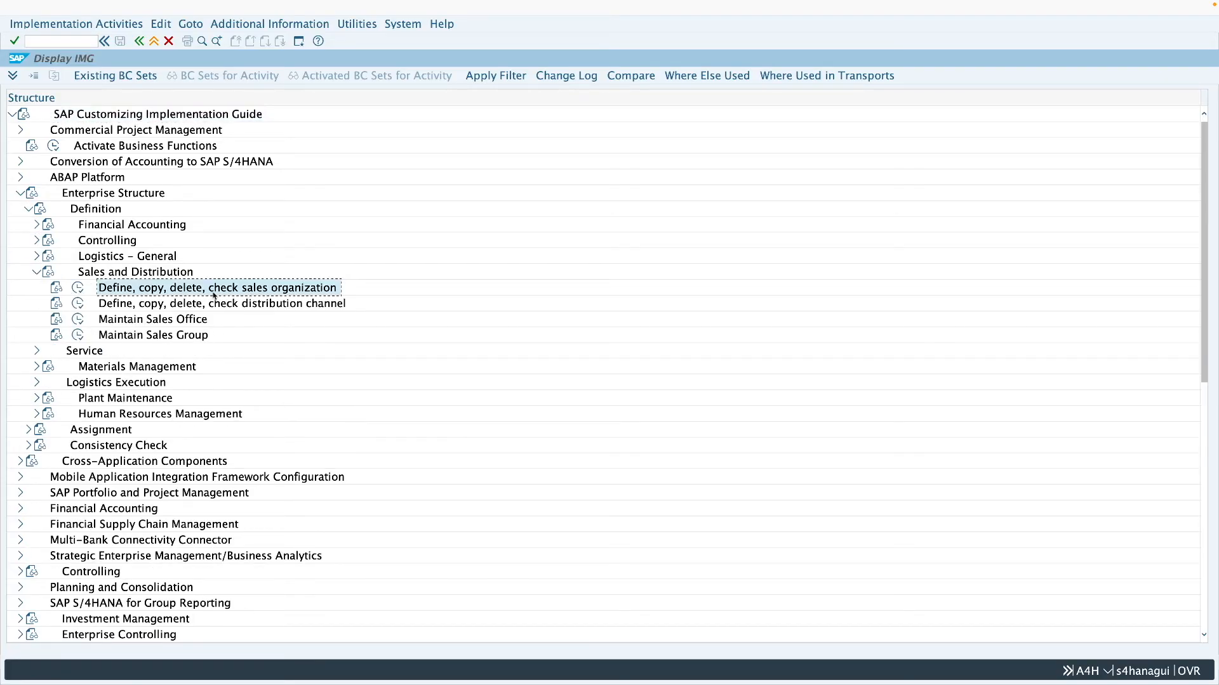
click(78, 290)
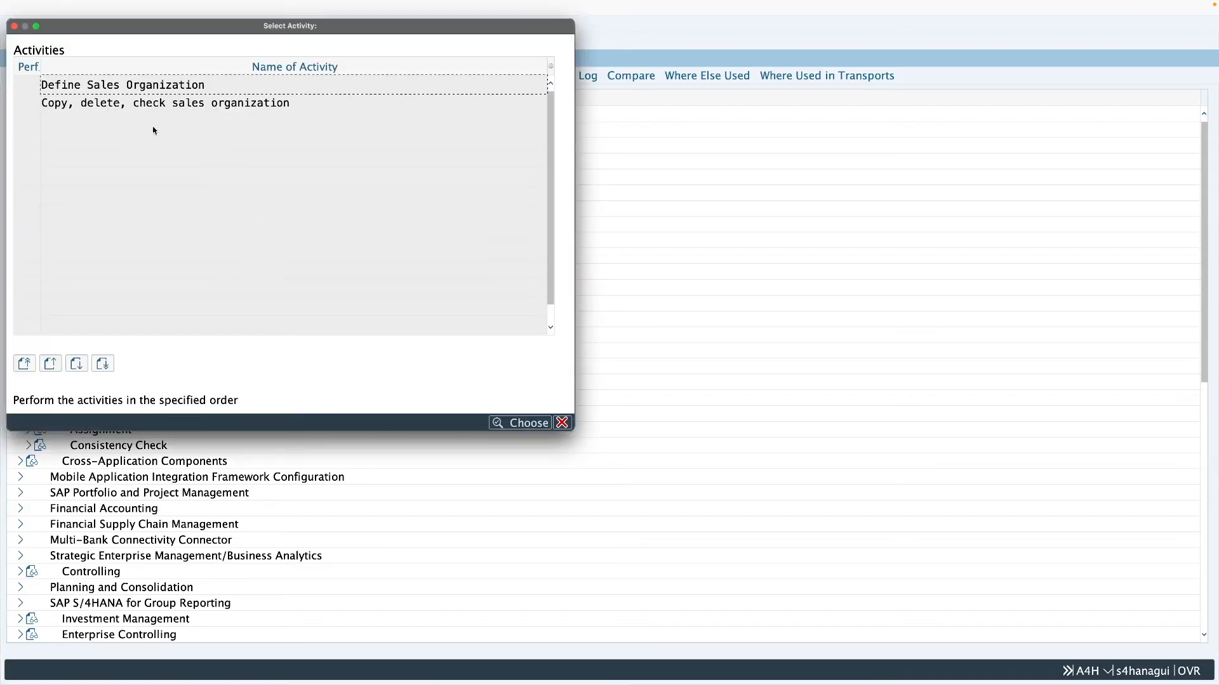
double_click(156, 87)
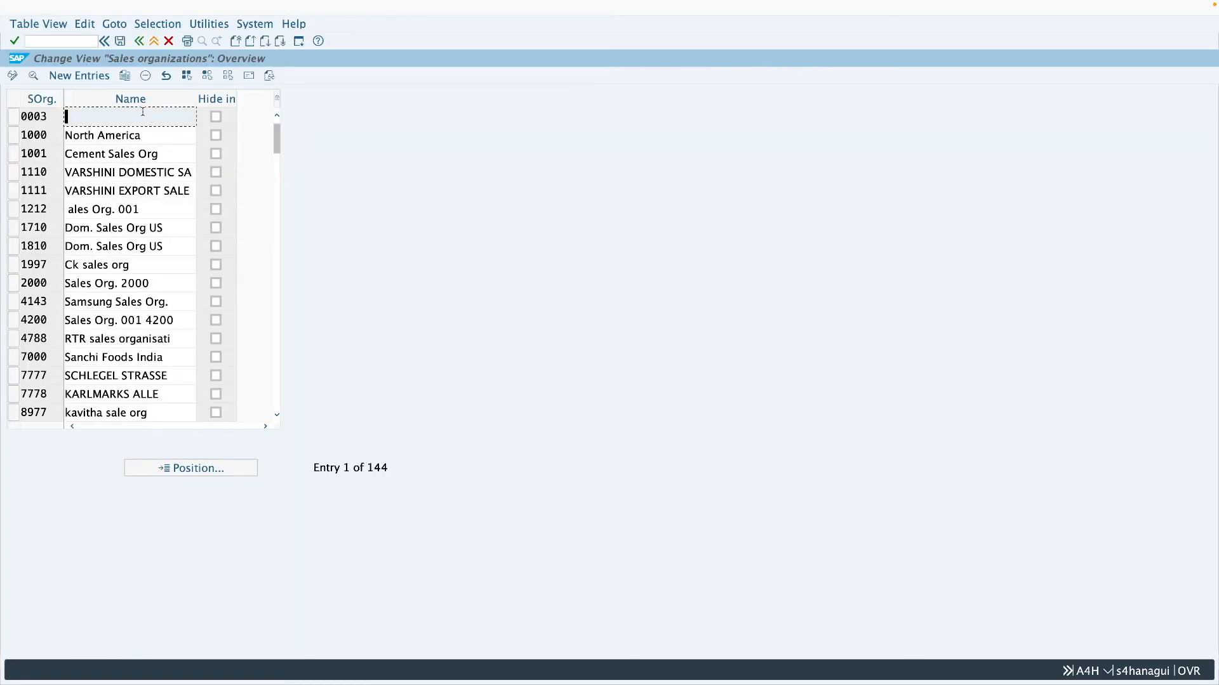
- Find sales organization Z001 in the definition list, examine its name and leave the activity
click(212, 473)
text(z)
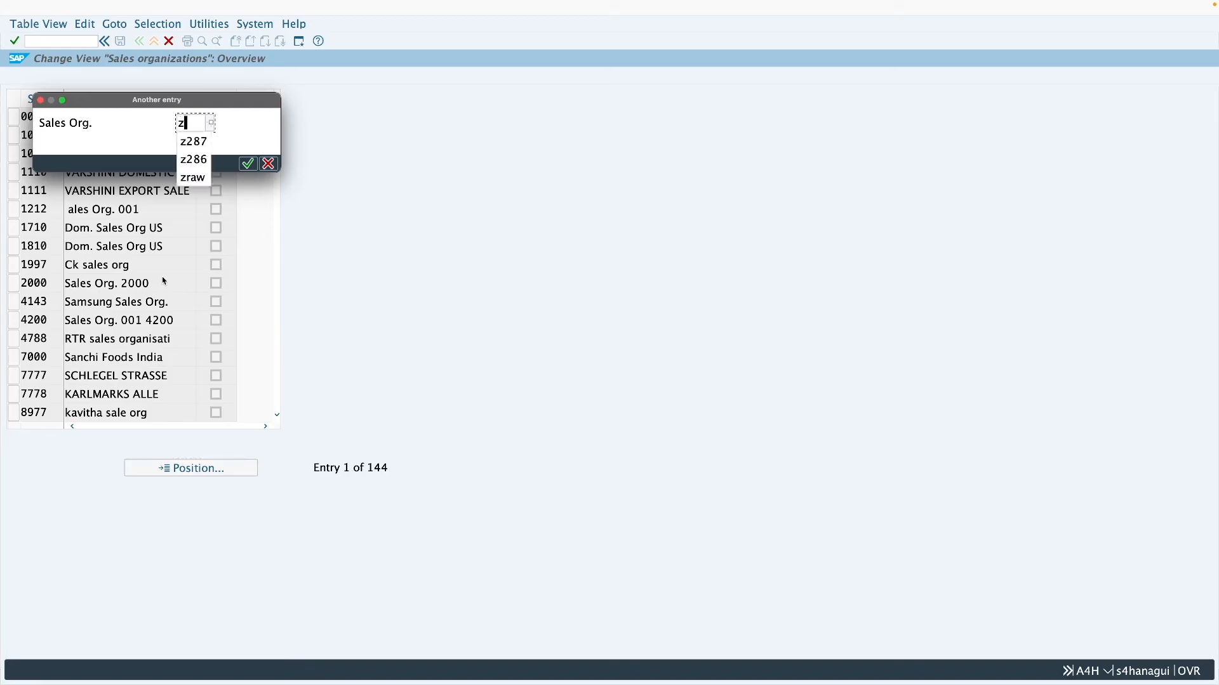
text(001)
key(Return)
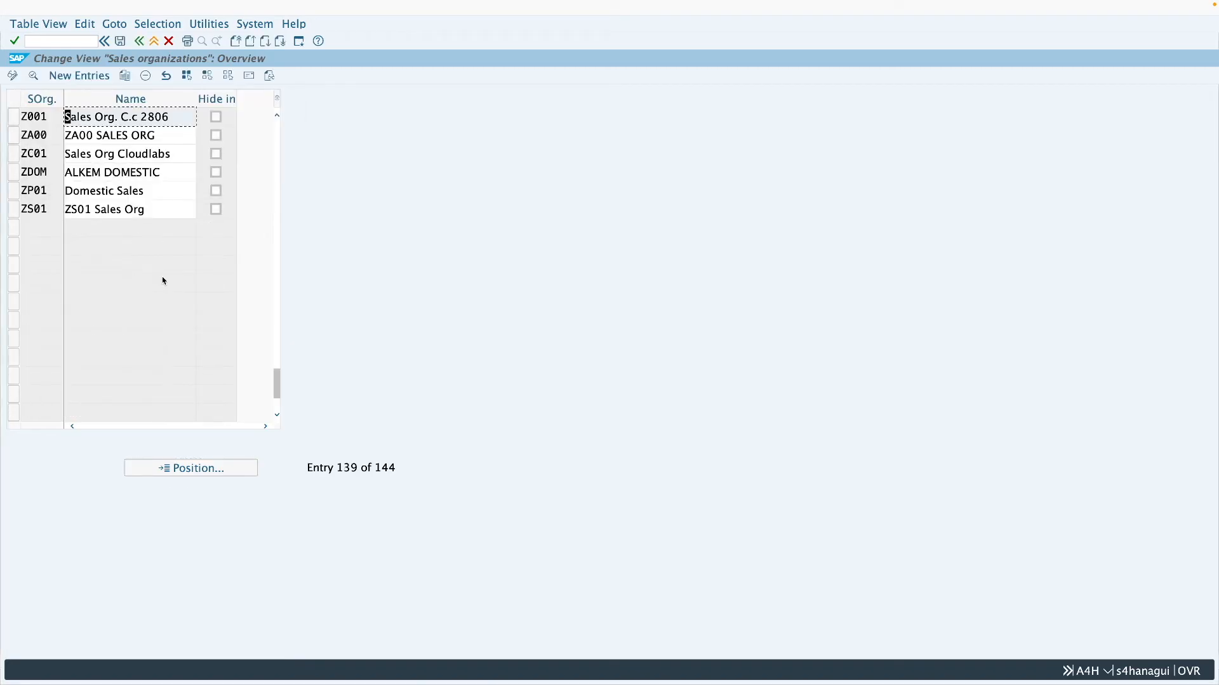
drag(175, 121, 61, 125)
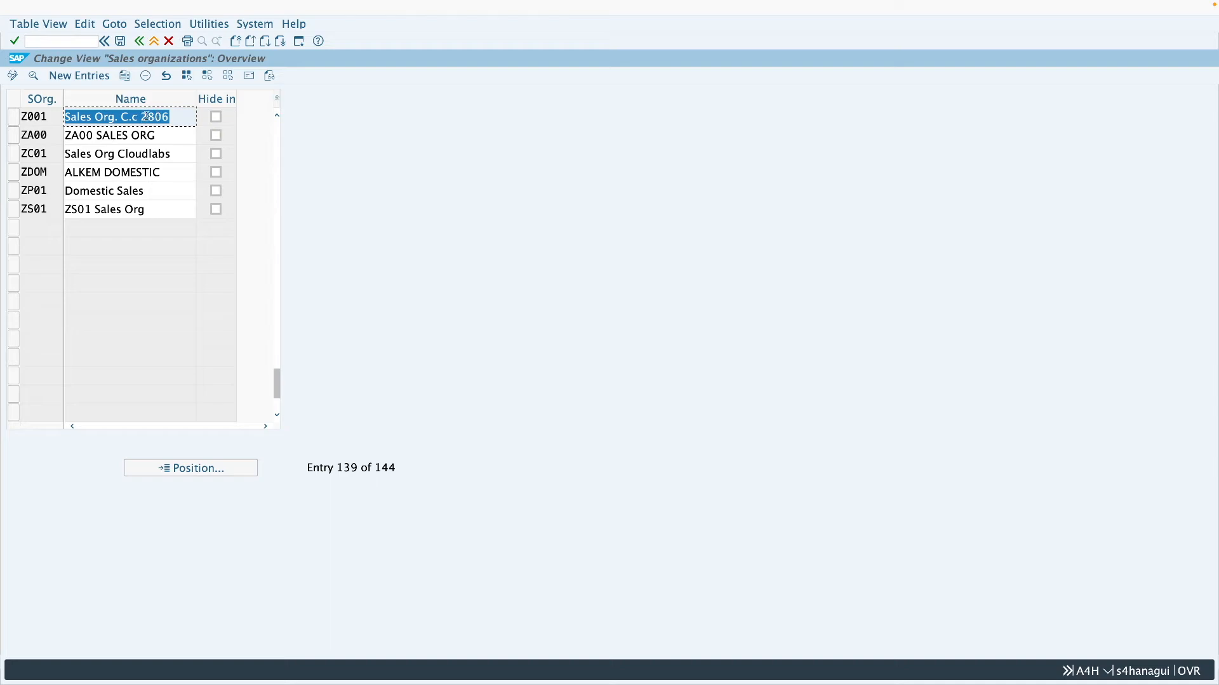
click(154, 41)
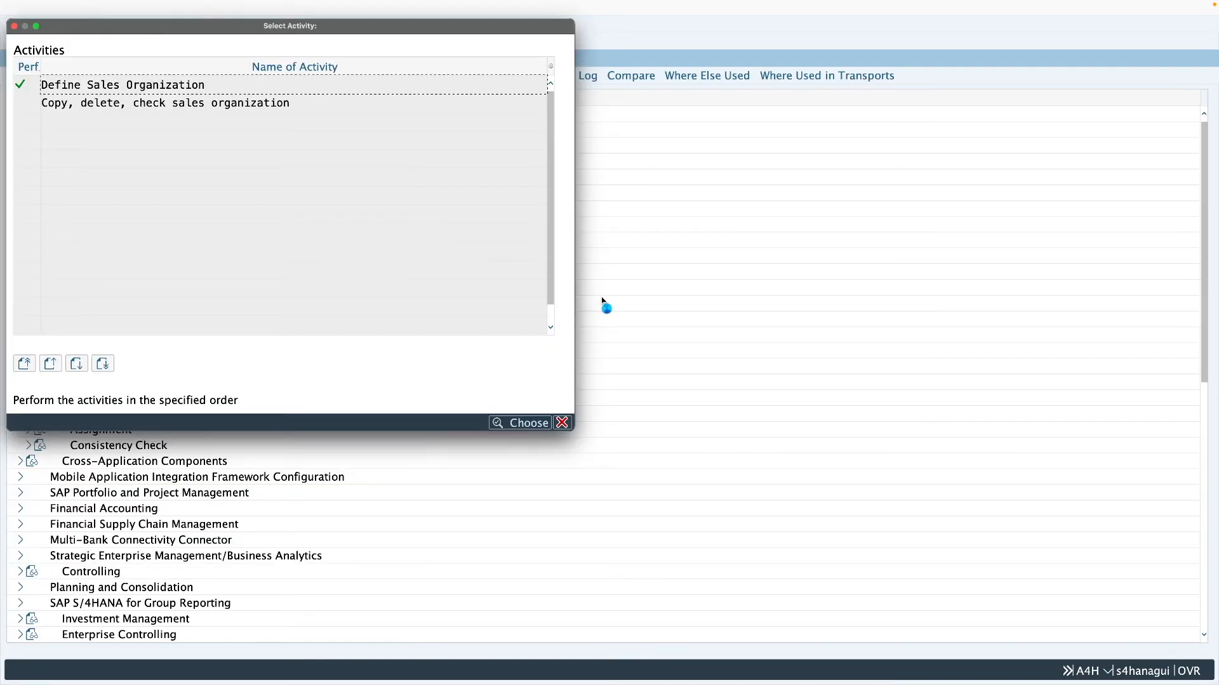
click(561, 423)
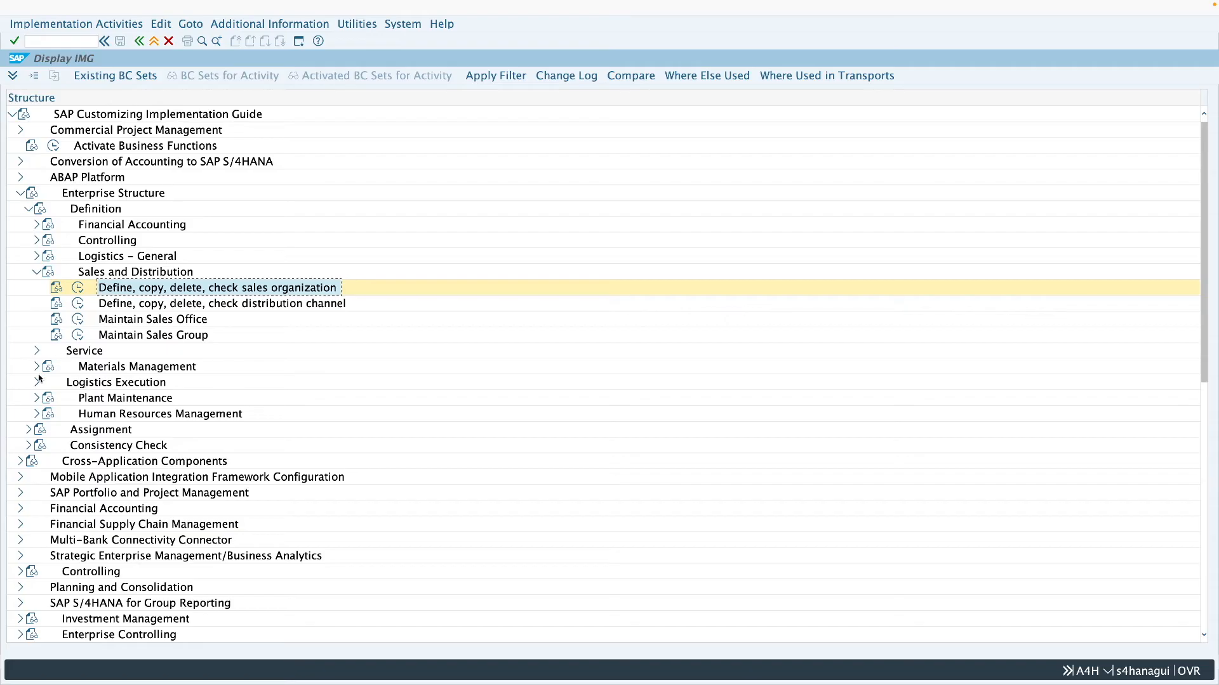
- Check which company code is assigned to sales organization Z001 in the Sales and Distribution assignments
click(28, 209)
click(28, 225)
click(36, 289)
click(174, 307)
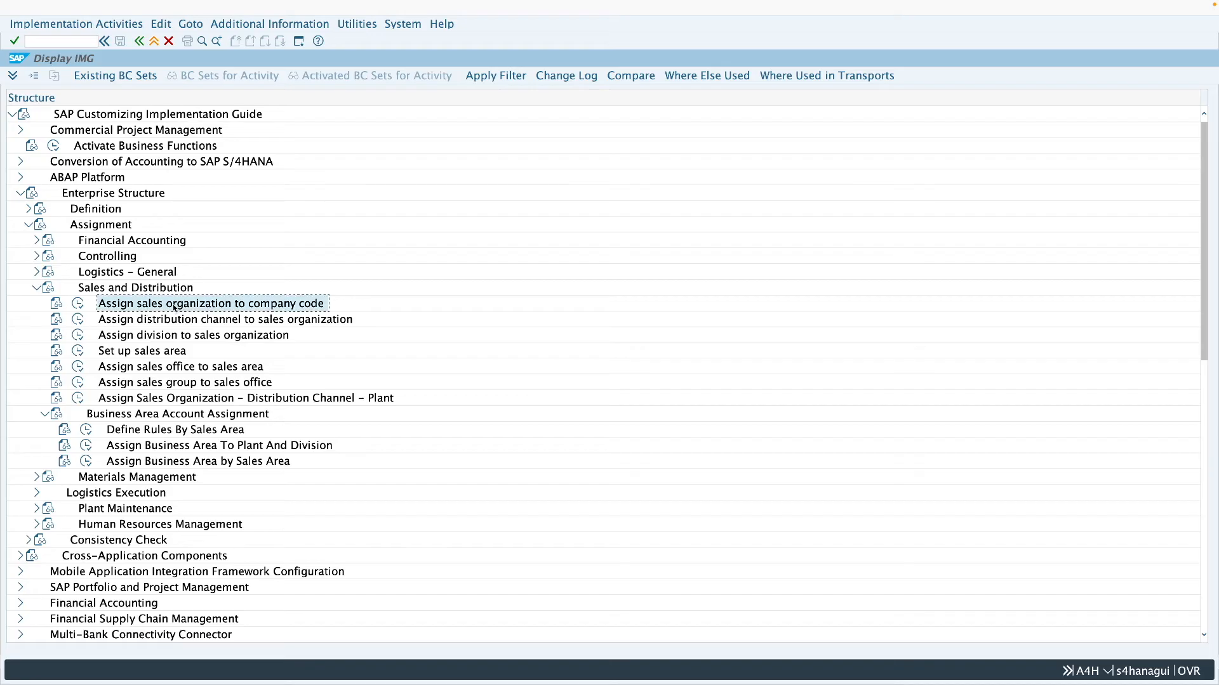
click(77, 304)
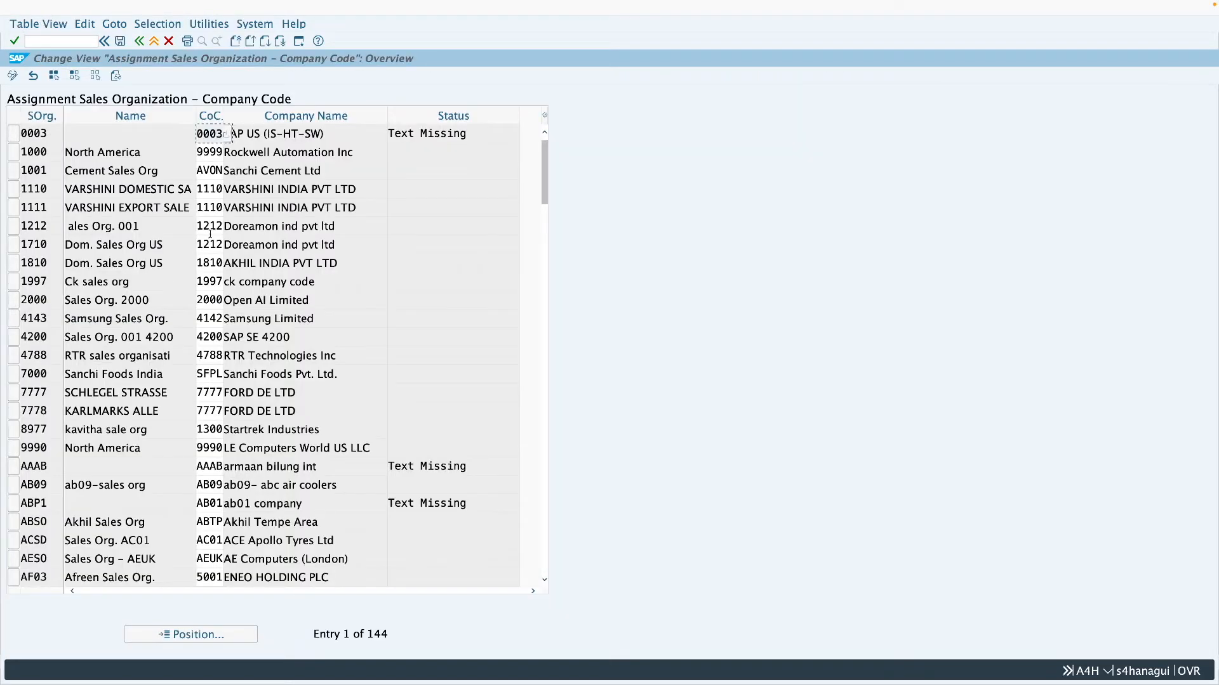
click(190, 634)
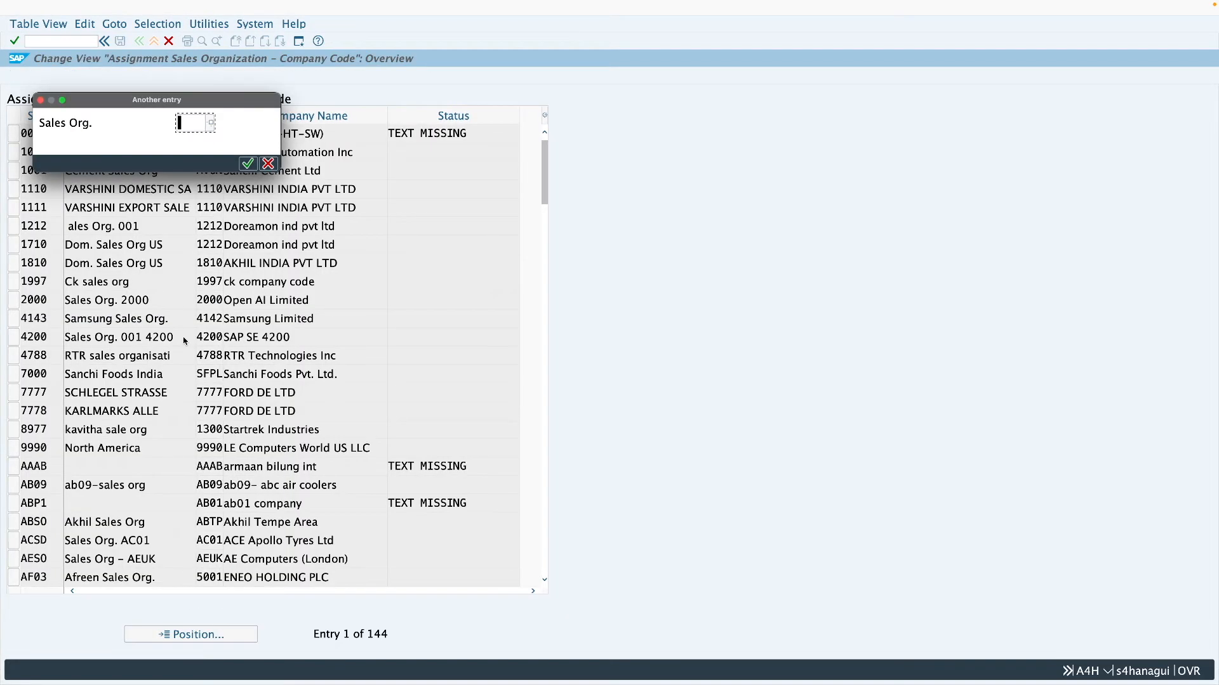
text(z001)
key(Return)
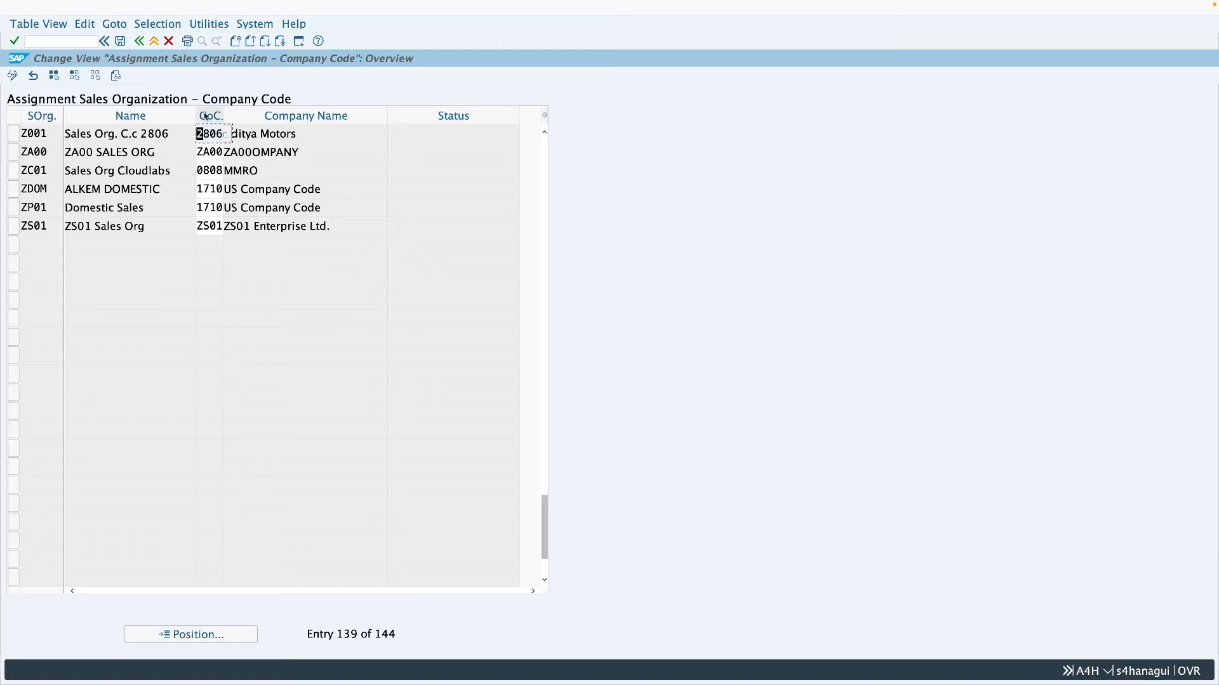
click(154, 42)
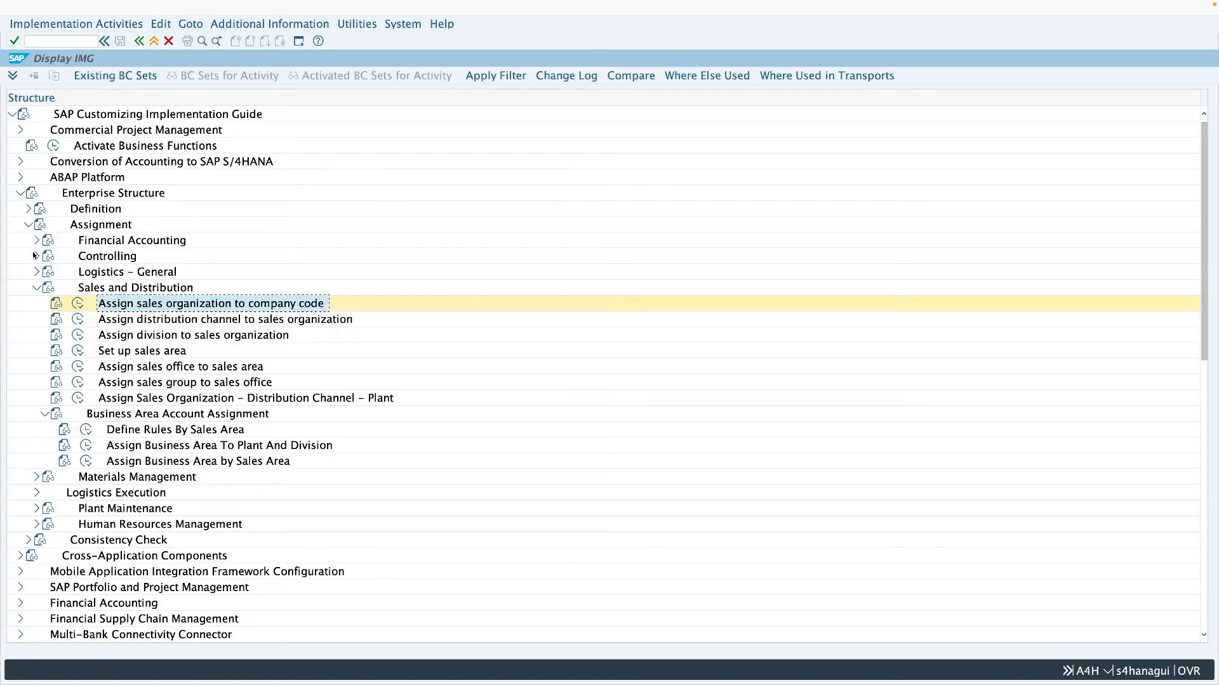
- Open the Define distribution channel activity under Enterprise Structure, Definition, Sales and Distribution
click(29, 210)
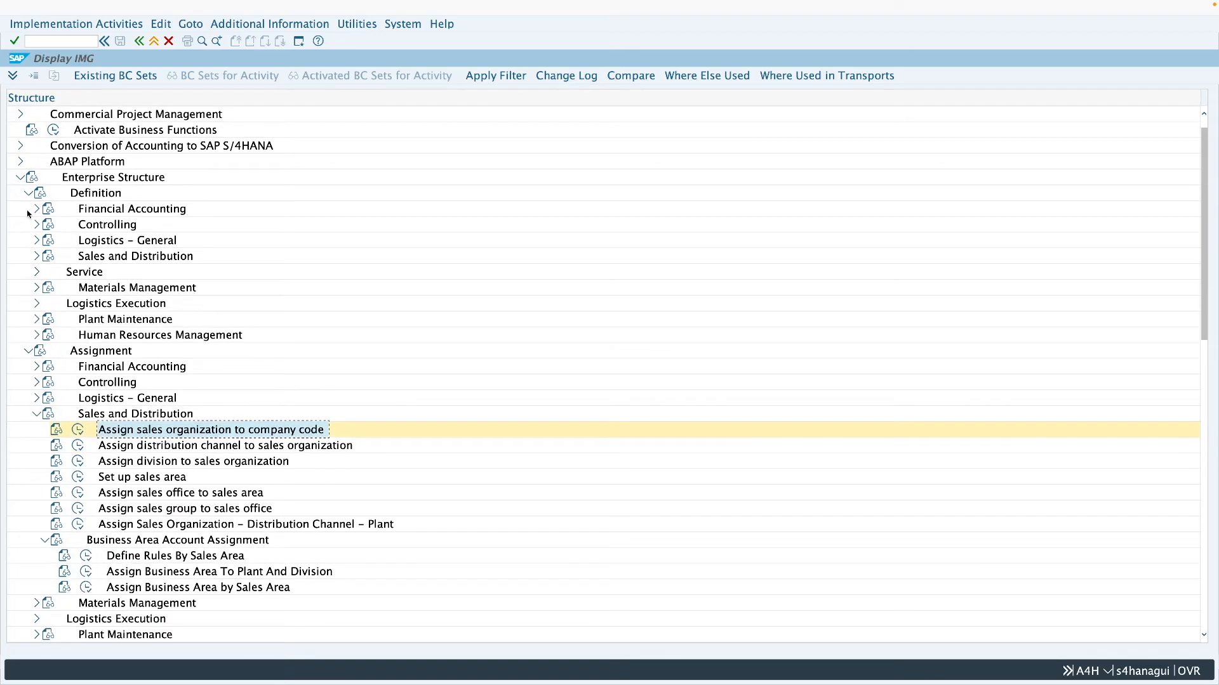
click(36, 258)
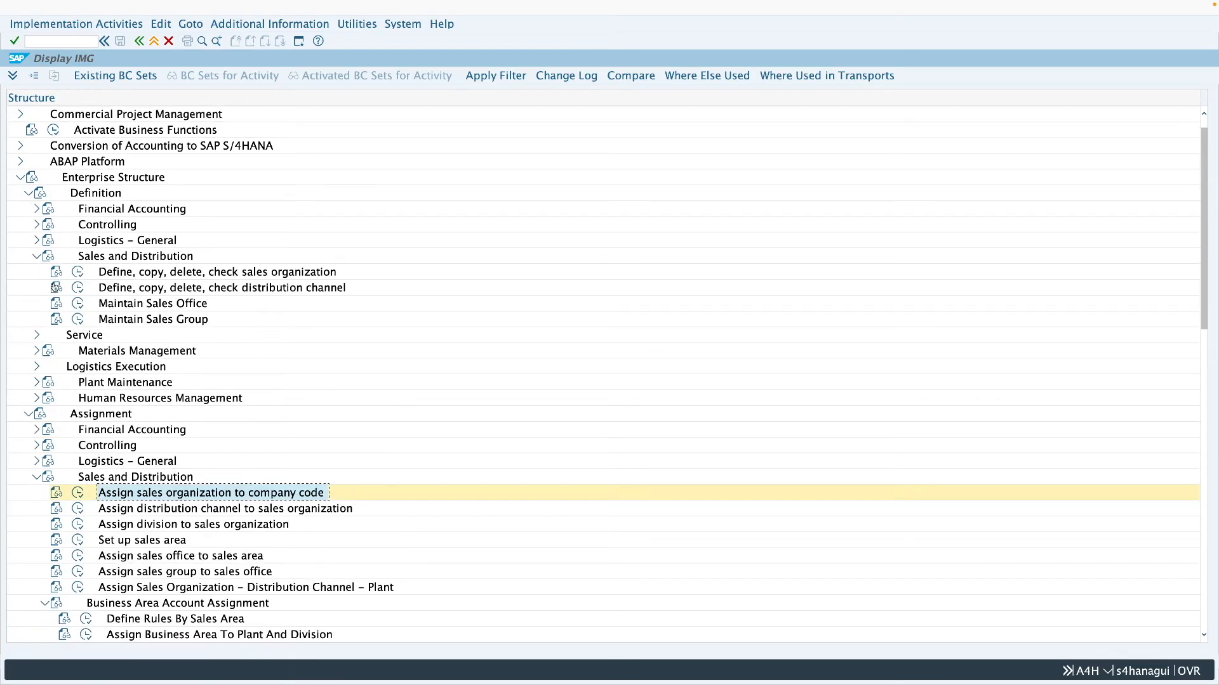
click(155, 290)
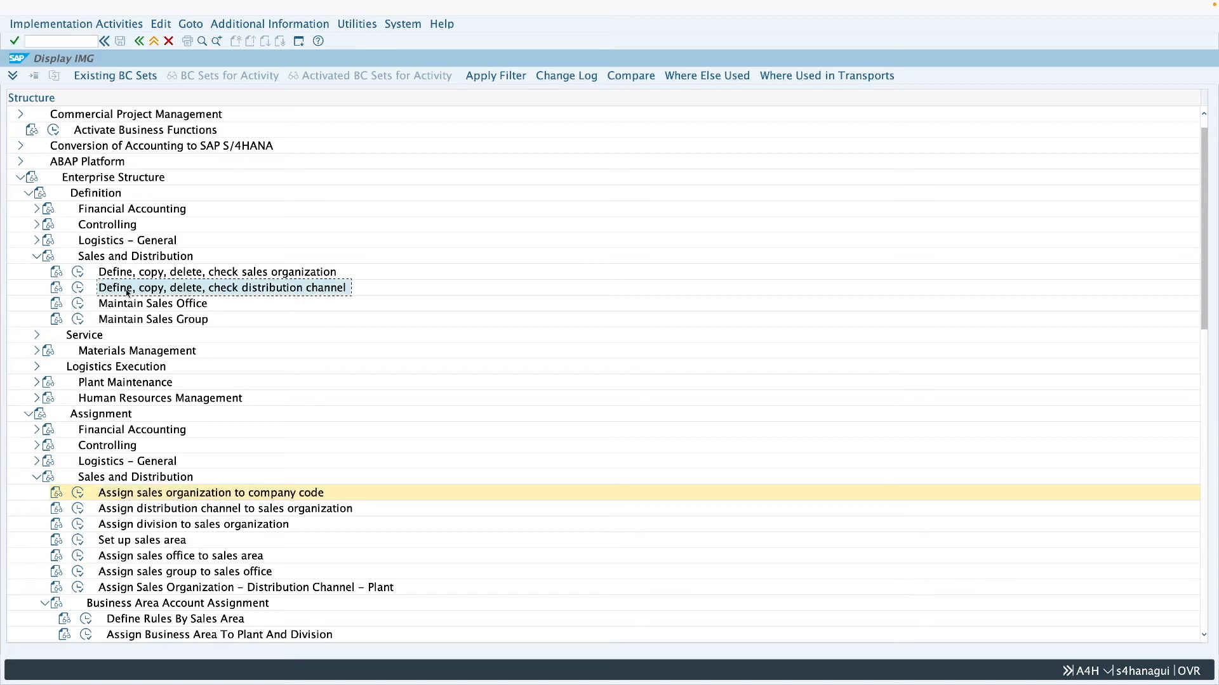
click(77, 289)
double_click(159, 89)
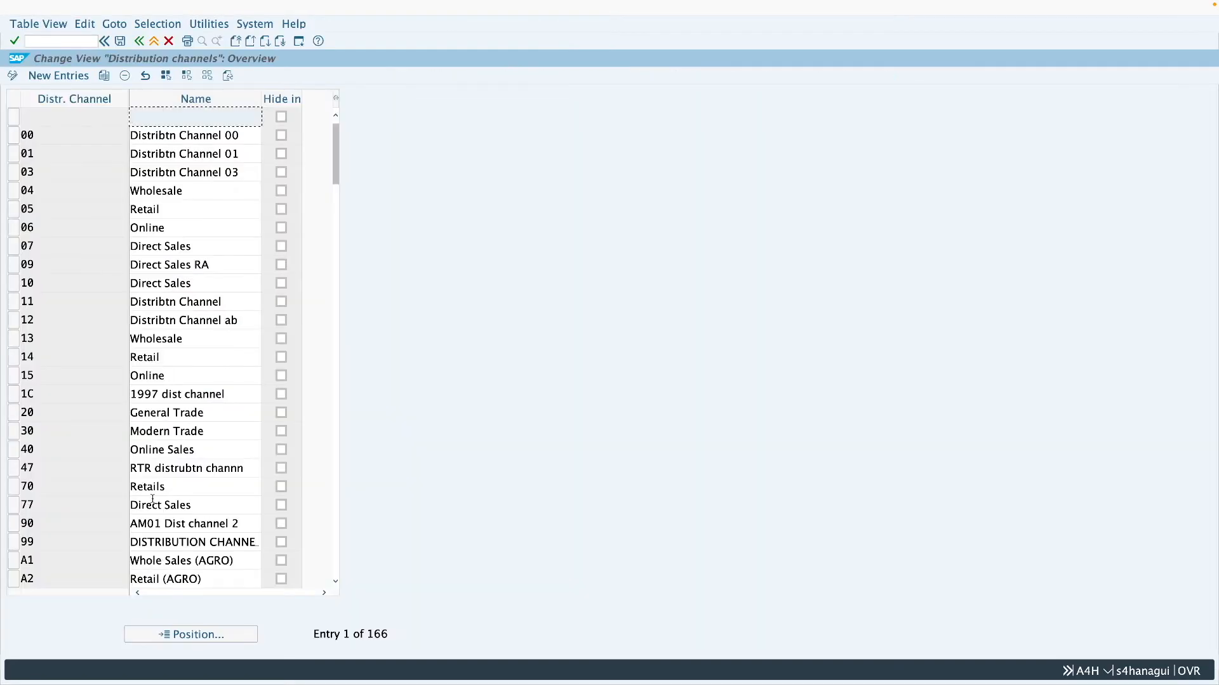
- Find distribution channel Z1 in the definition list, check its name and leave the activity, collapsing the Definition branch
click(218, 636)
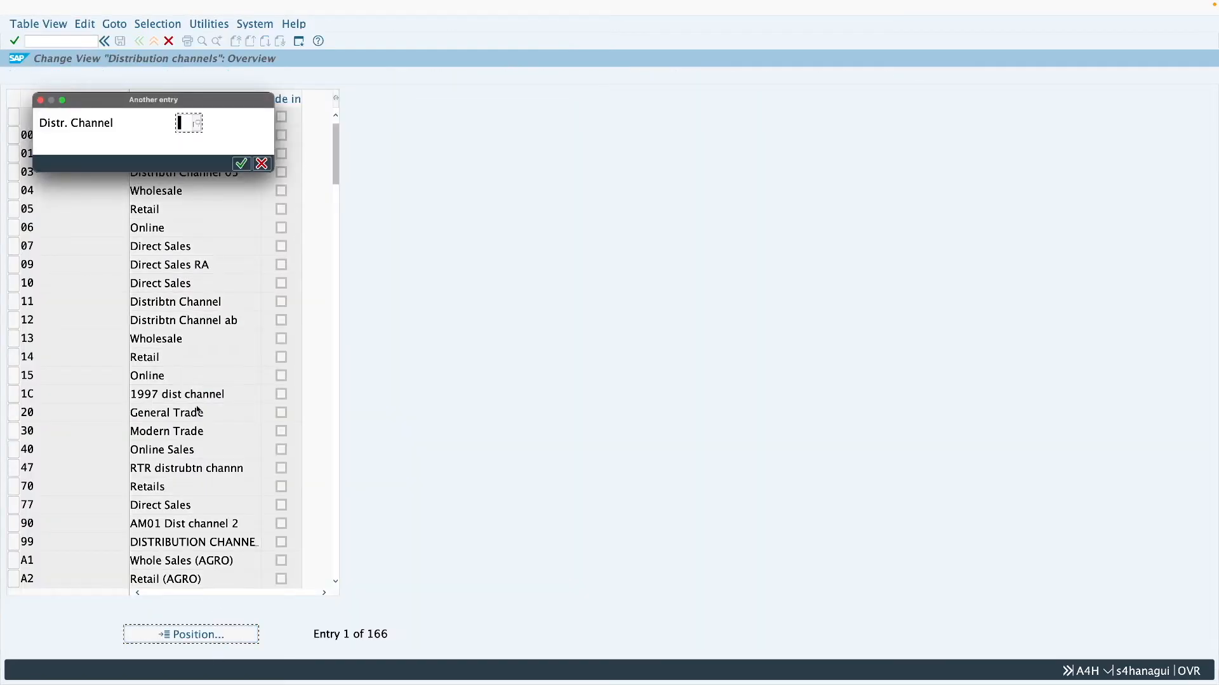
text(z1)
key(Return)
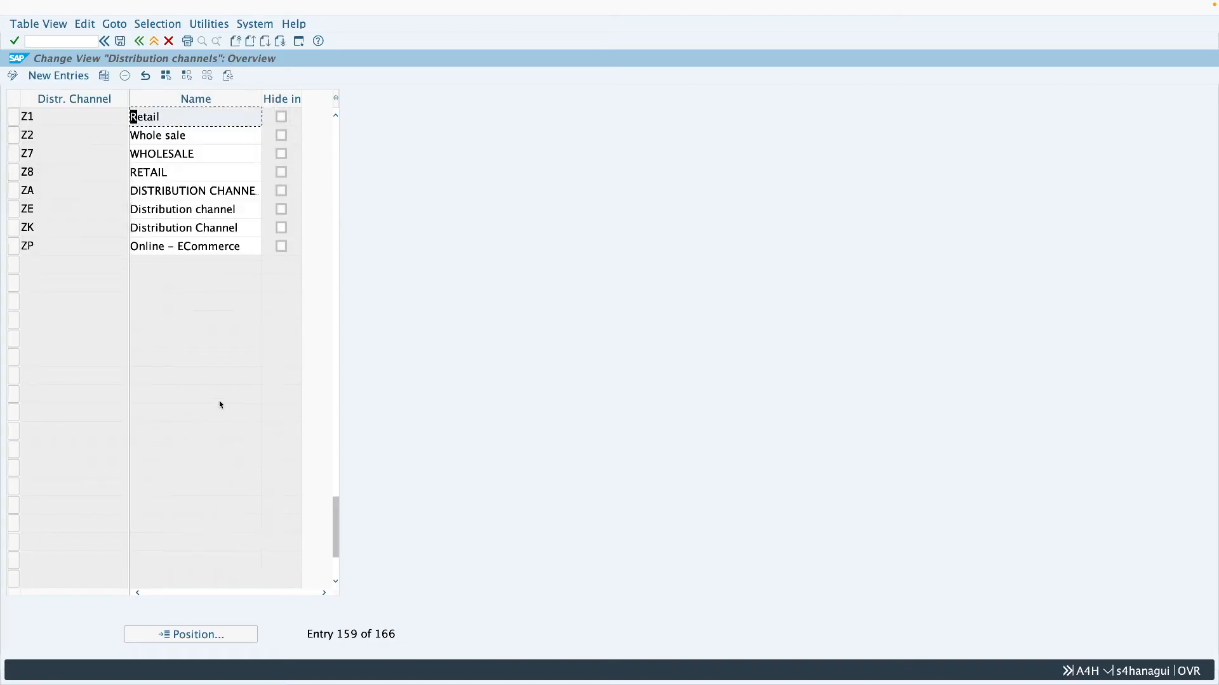
click(153, 42)
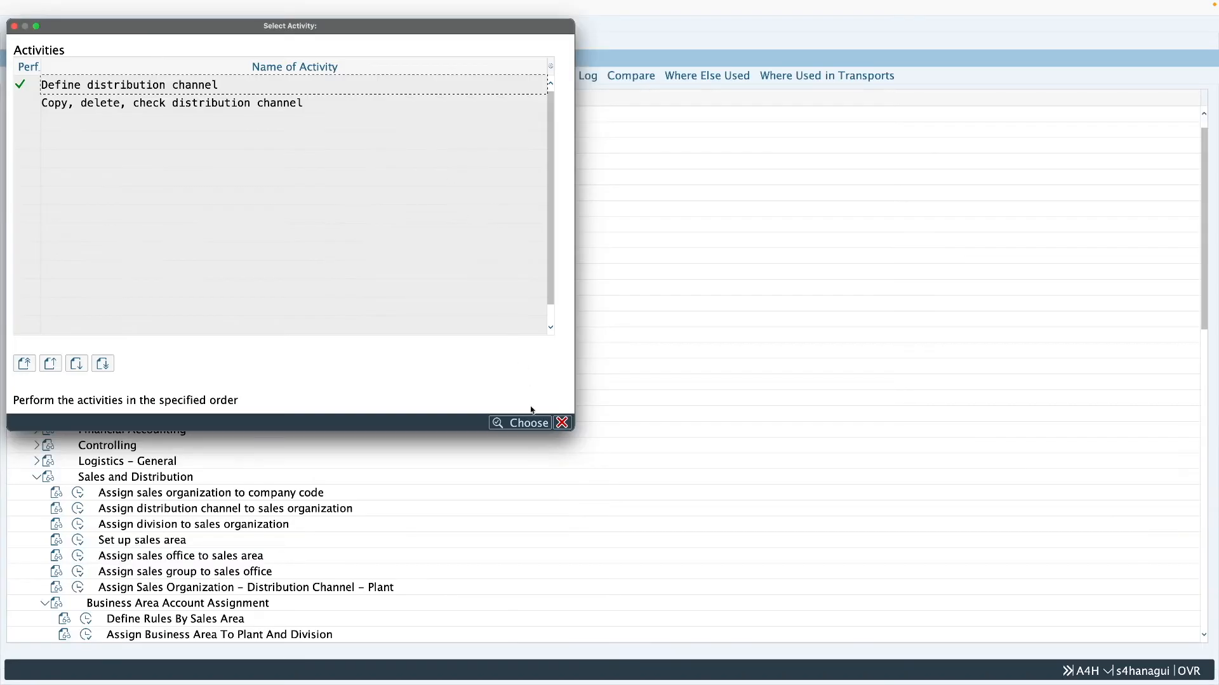
click(563, 423)
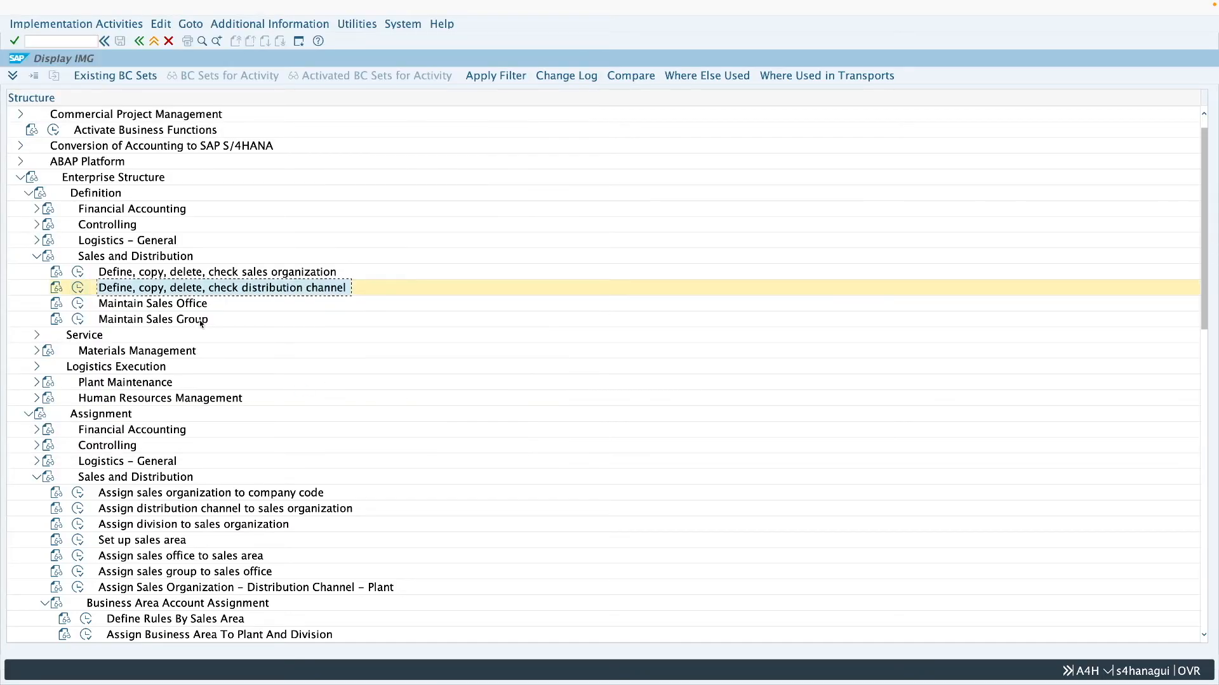
click(35, 256)
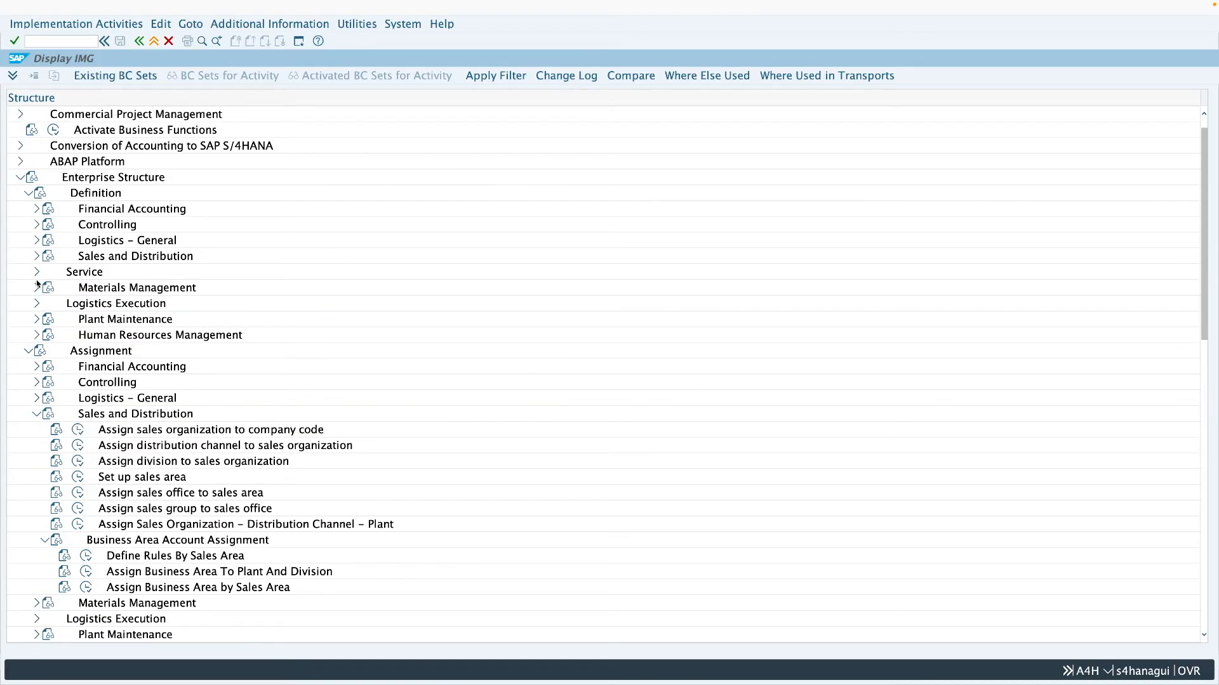
click(28, 194)
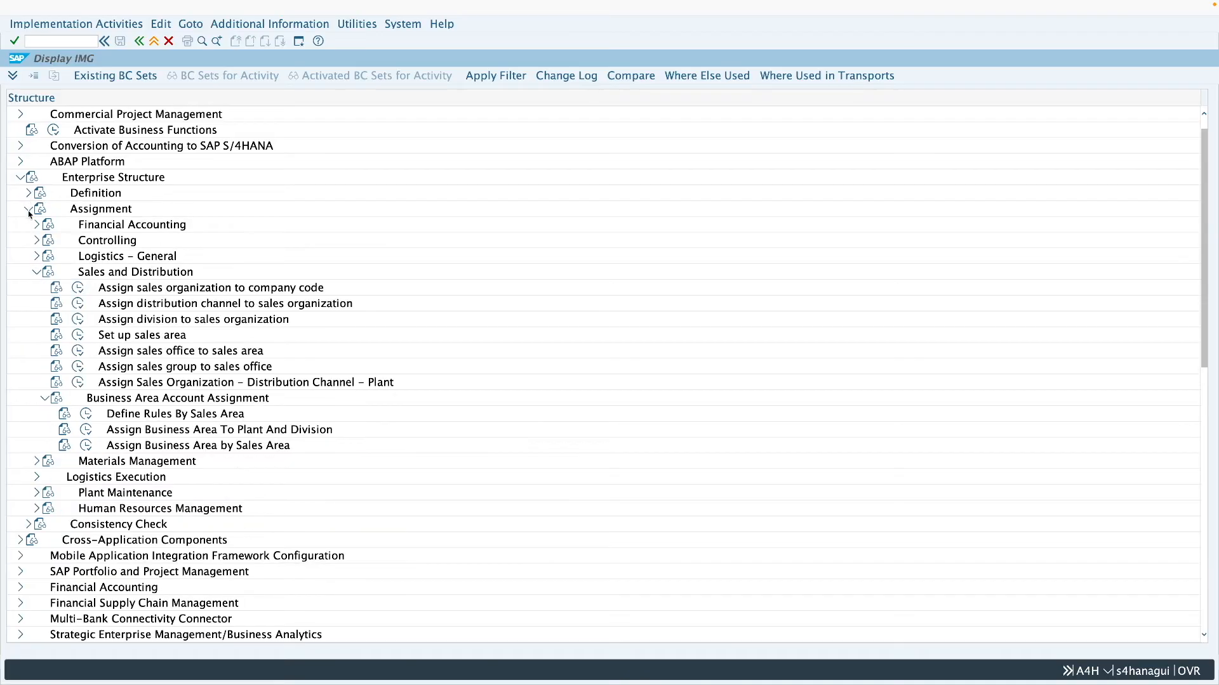
- Check the assignment of distribution channel Z1 to sales organization Z001 in the Sales and Distribution assignments
click(150, 309)
click(78, 306)
click(172, 634)
text(z)
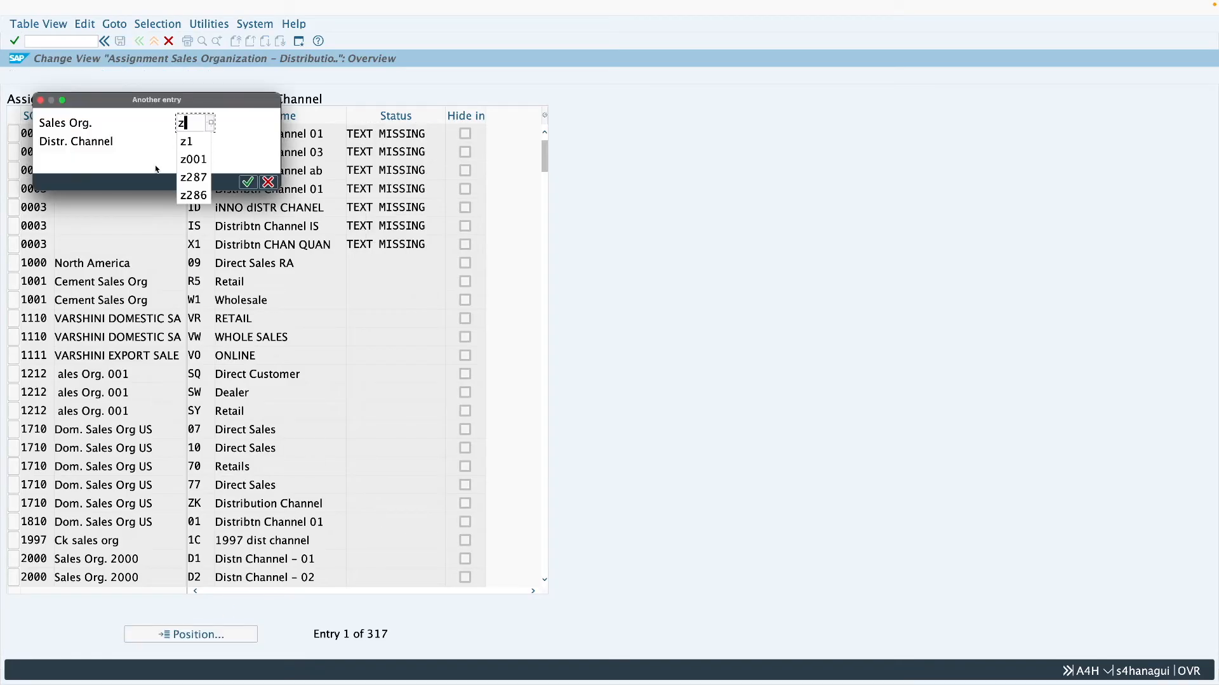
text(001)
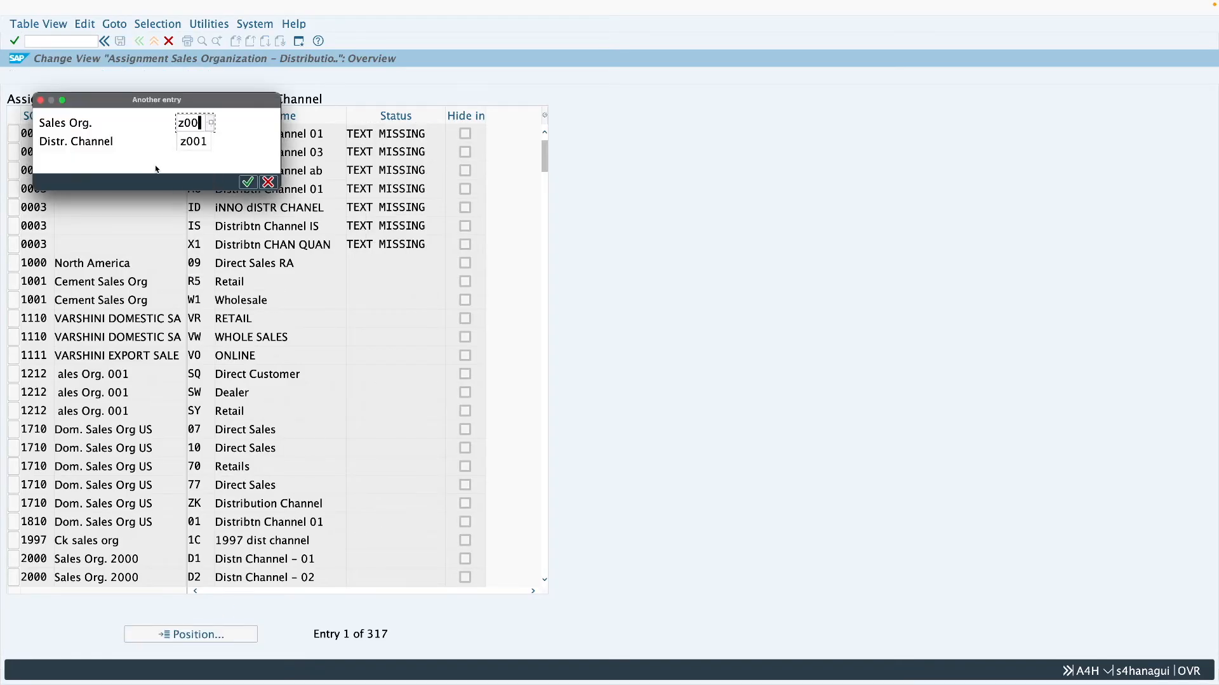
click(185, 144)
text(z1)
key(Return)
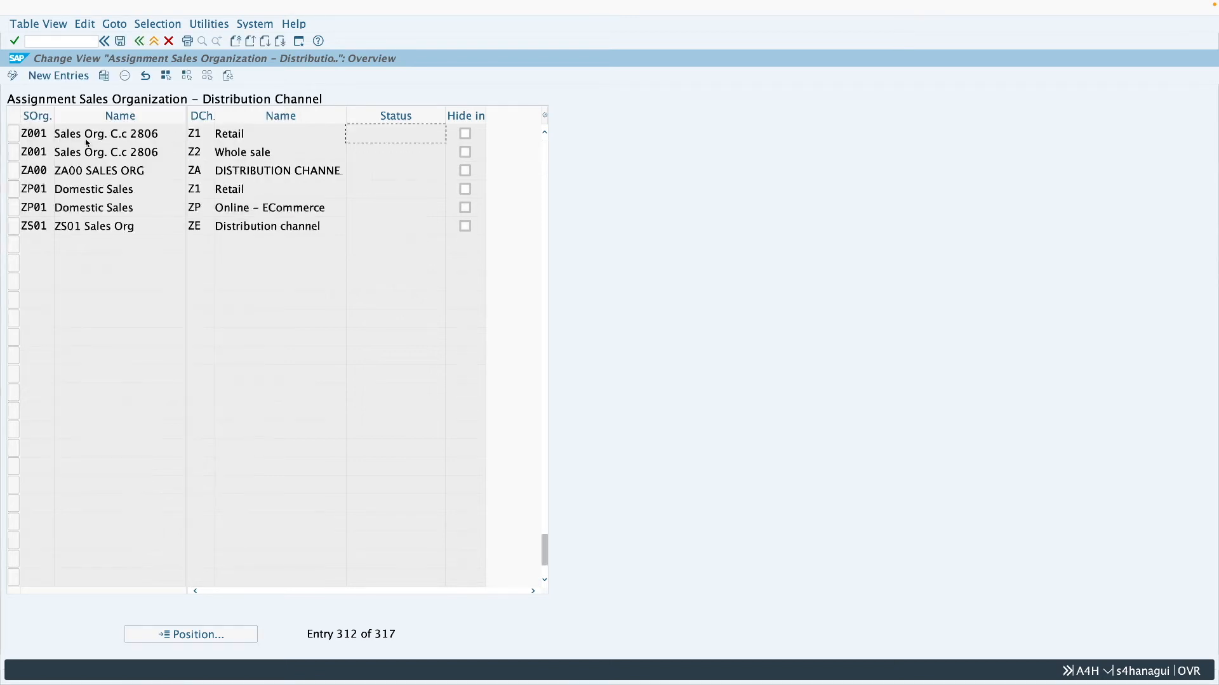
click(139, 42)
- Check the assignment of division Z1 to sales organization Z001 and return to the customizing structure
click(139, 319)
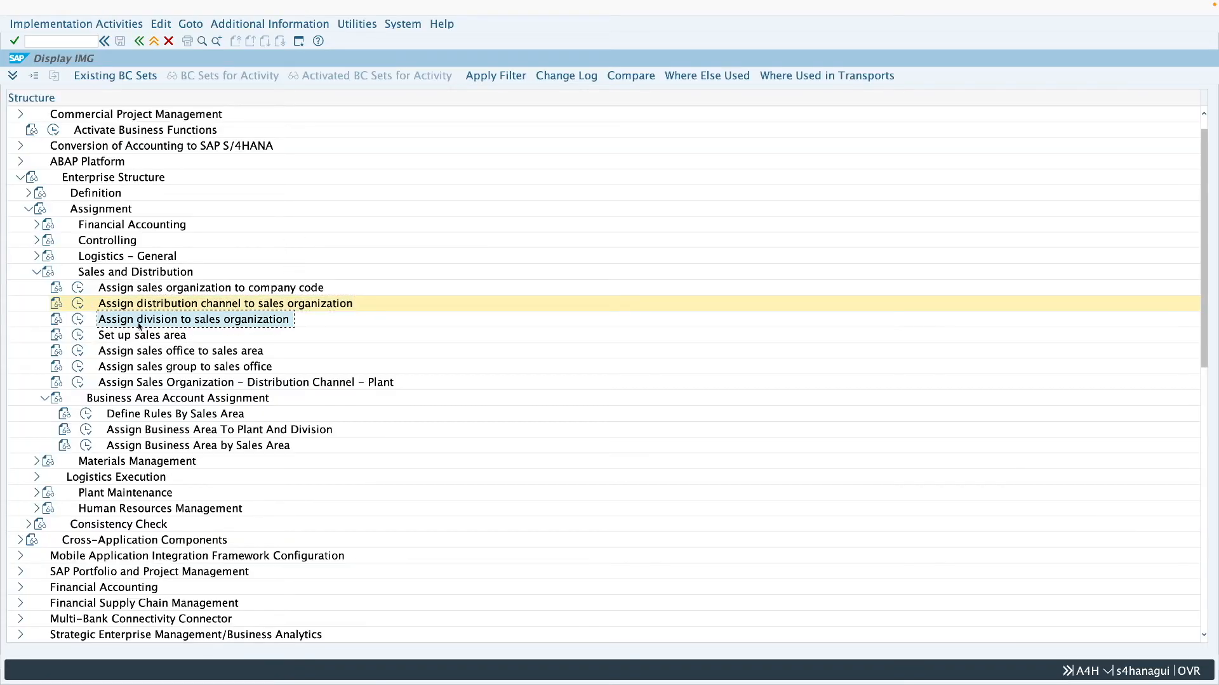
click(78, 319)
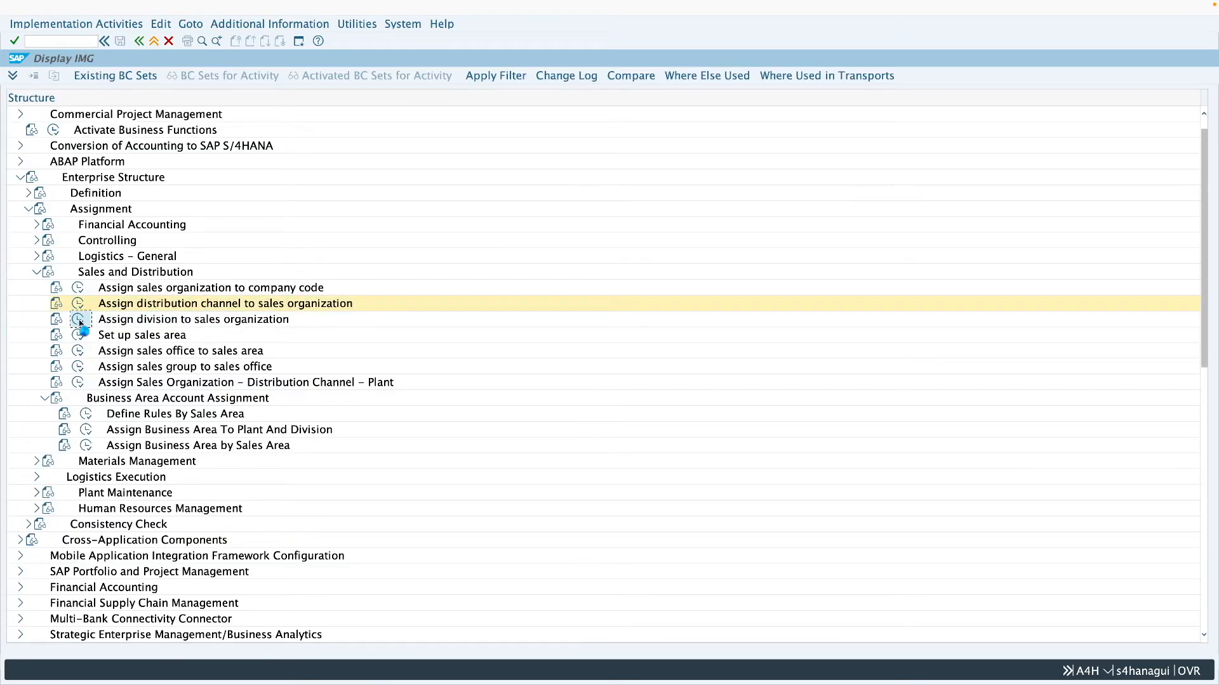
click(184, 634)
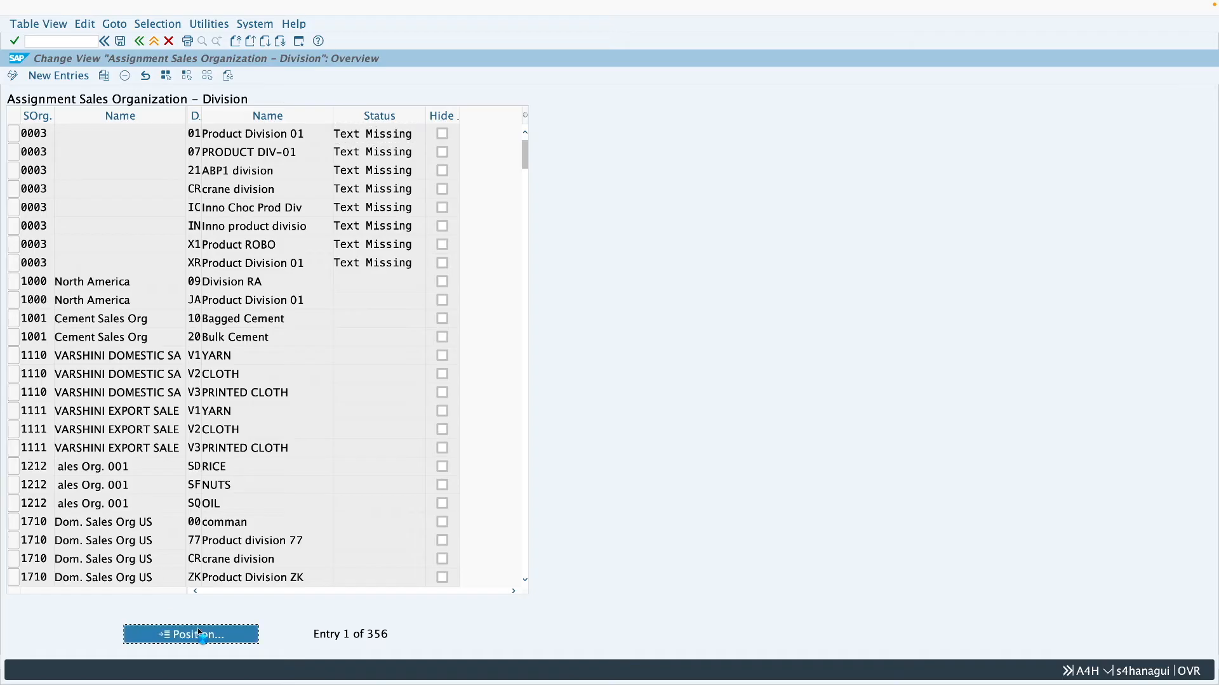
text(z001)
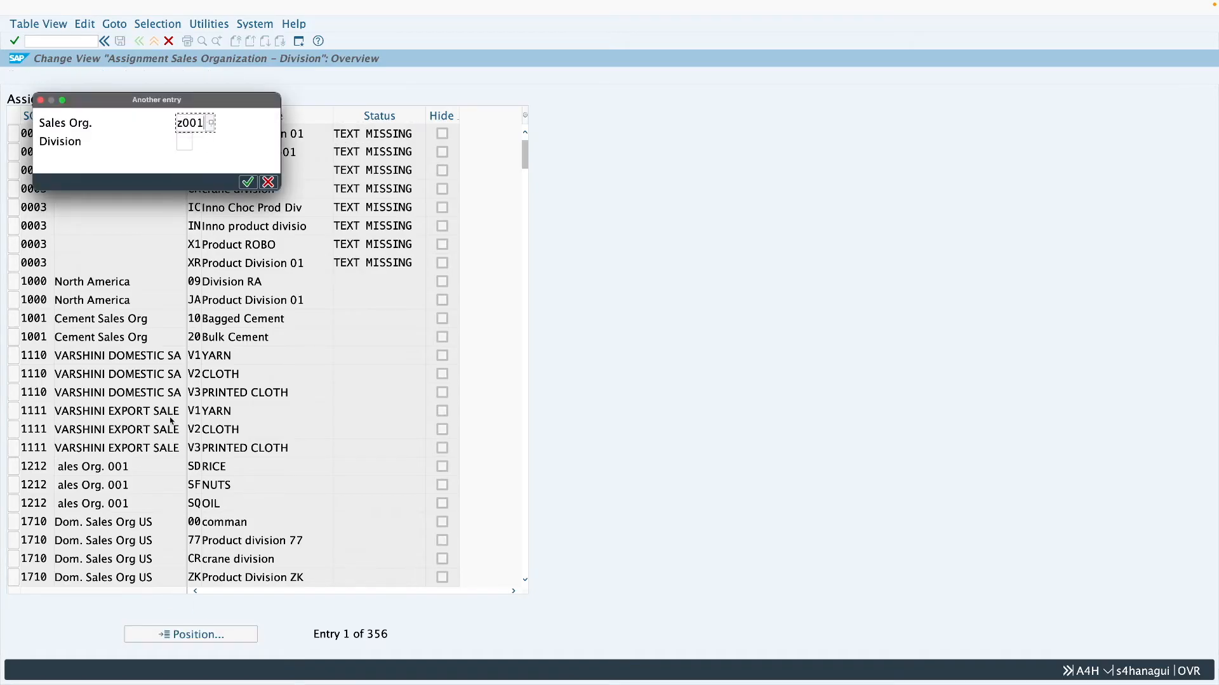
click(184, 142)
text(z1)
key(Return)
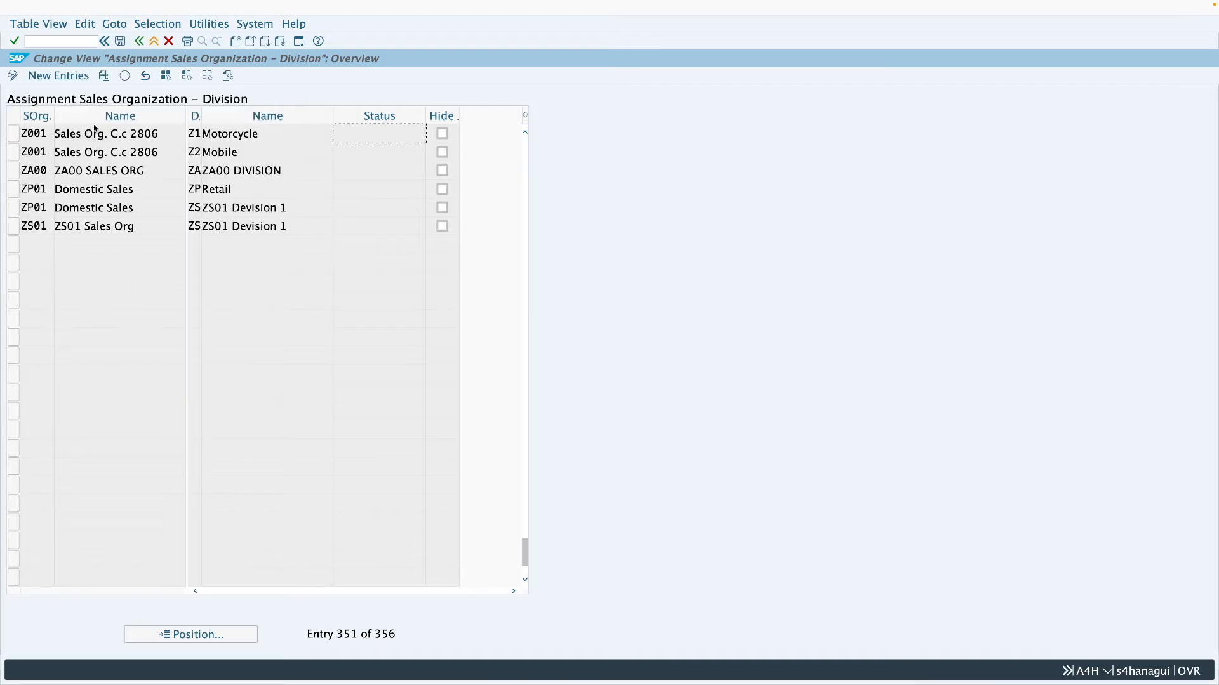
click(138, 41)
- Look up the sales area made of sales organization Z001, distribution channel Z1 and division Z1 in Set up sales area
click(150, 337)
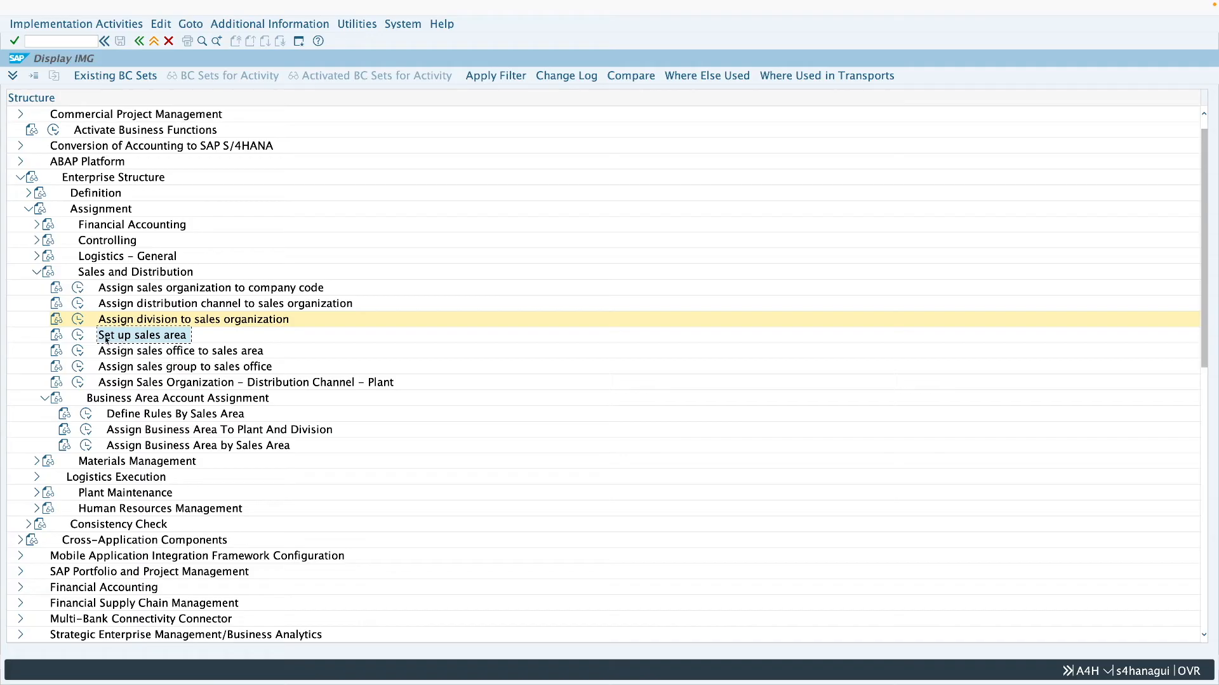
click(80, 337)
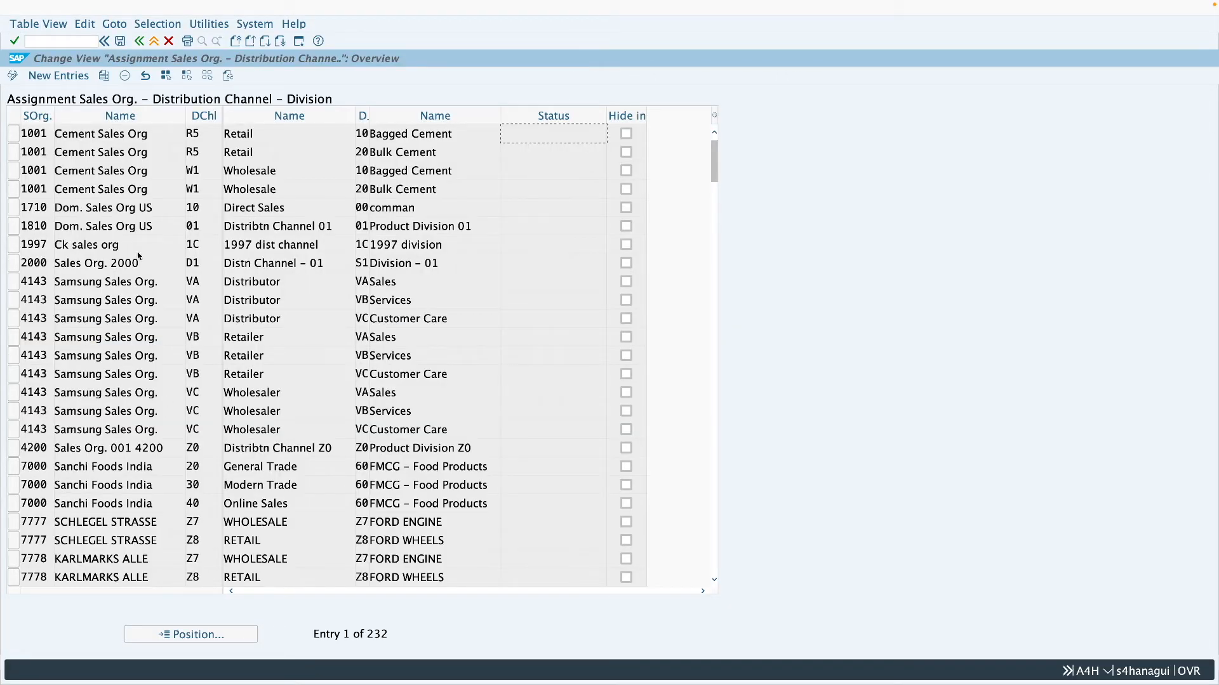
click(241, 634)
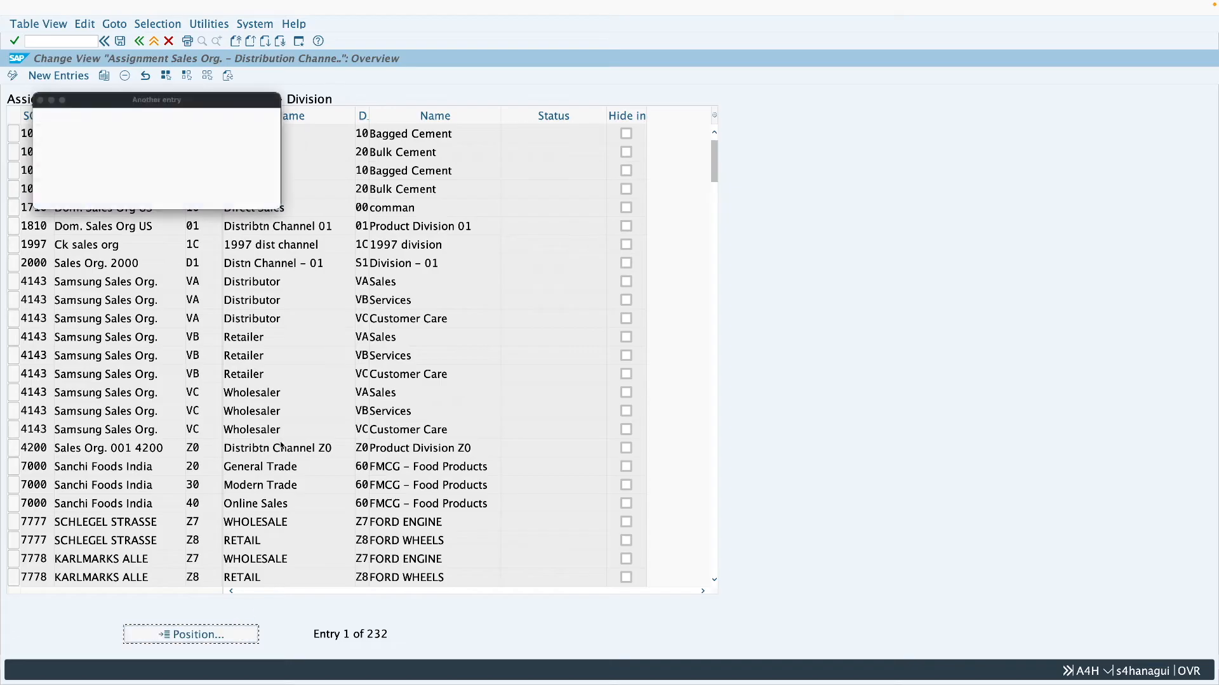
text(z001)
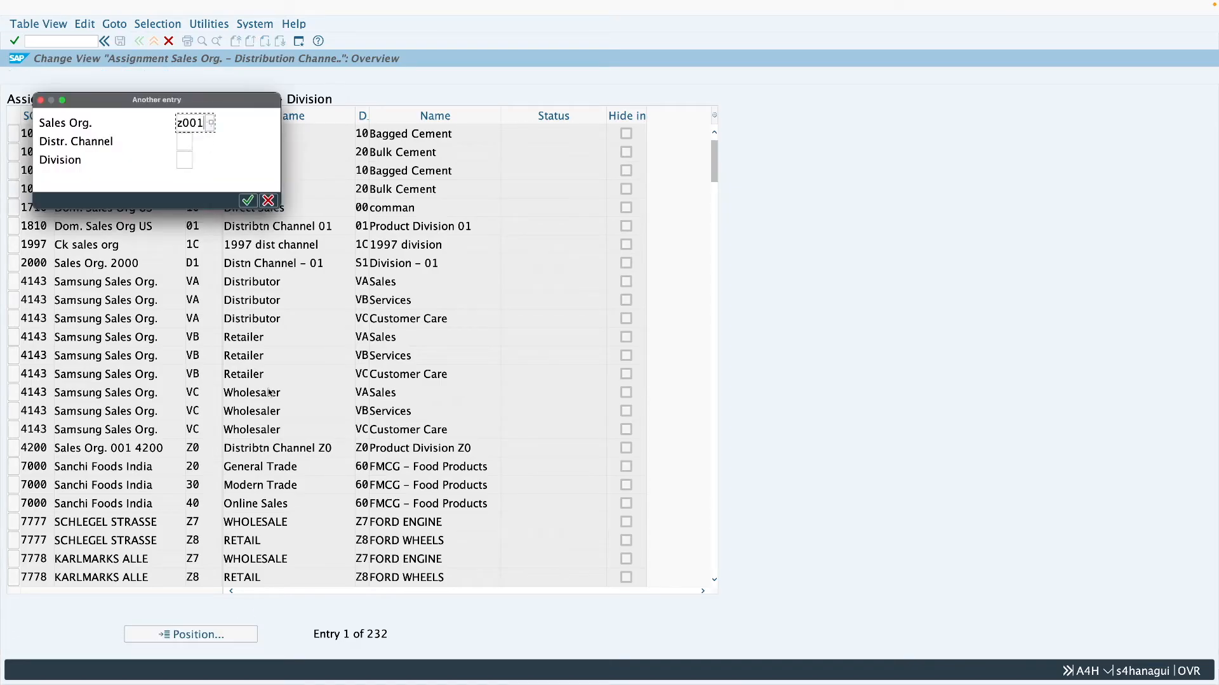
click(184, 142)
text(z1)
click(185, 160)
text(z1)
key(Return)
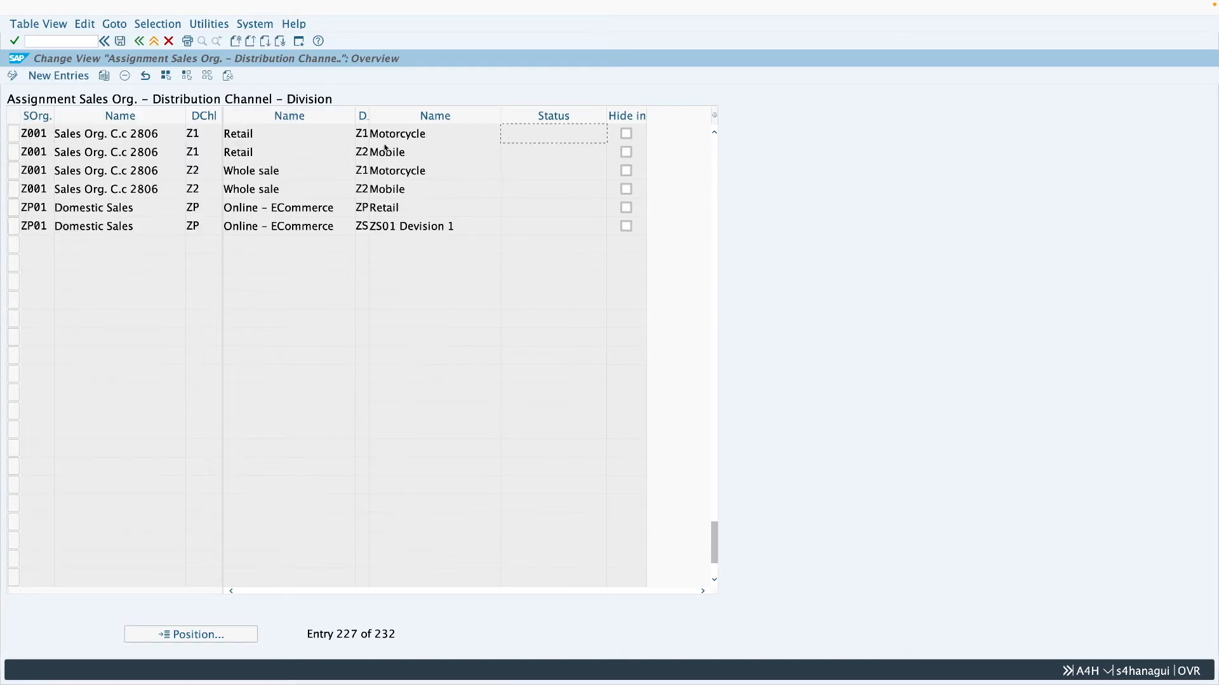
click(139, 41)
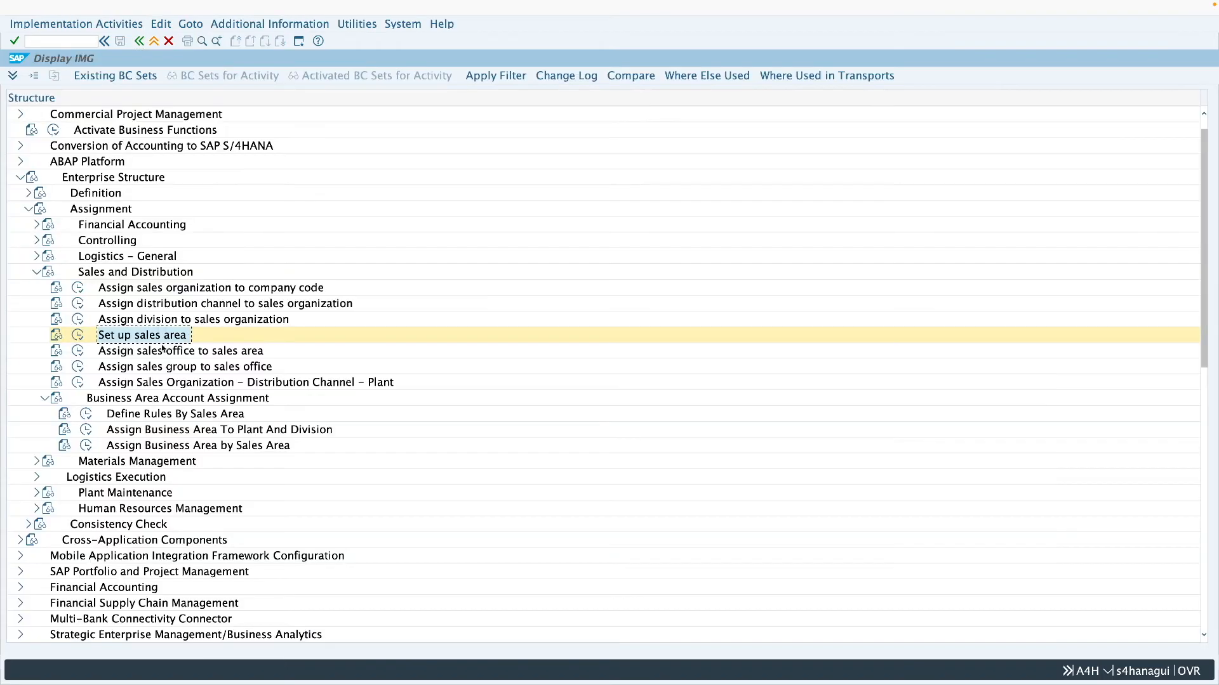
- Check the plant assignment for sales organization Z001, distribution channel Z1 and plant Z286, and leave the activity
click(155, 383)
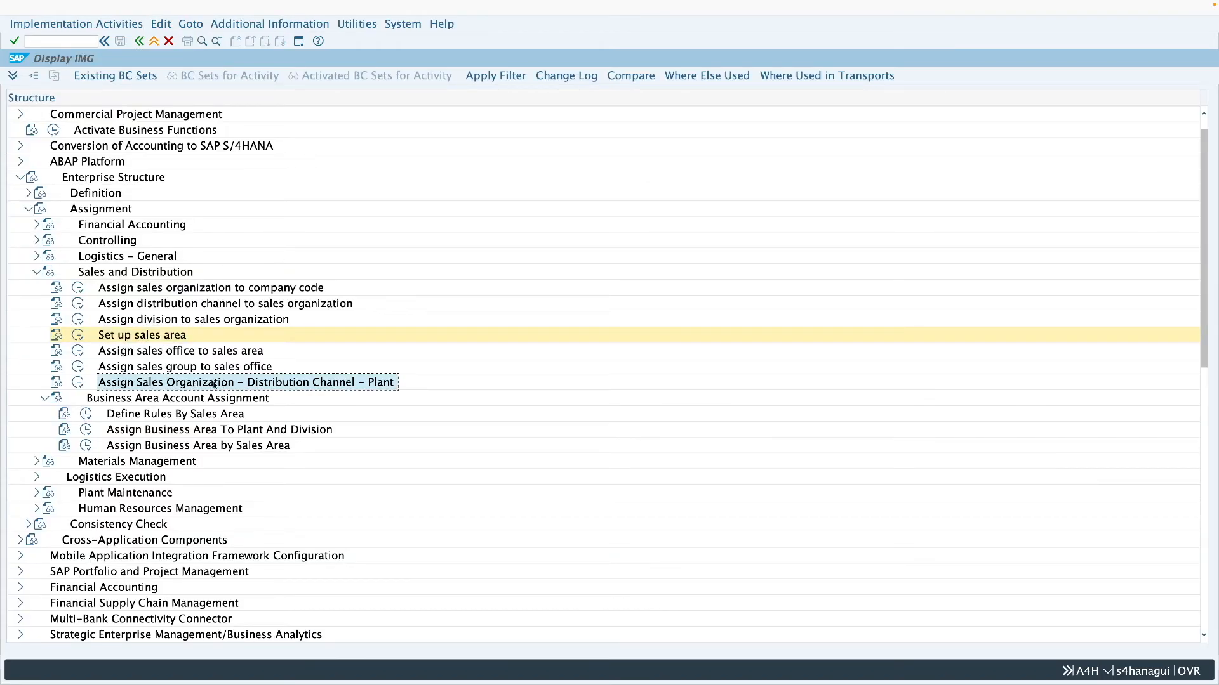
double_click(188, 387)
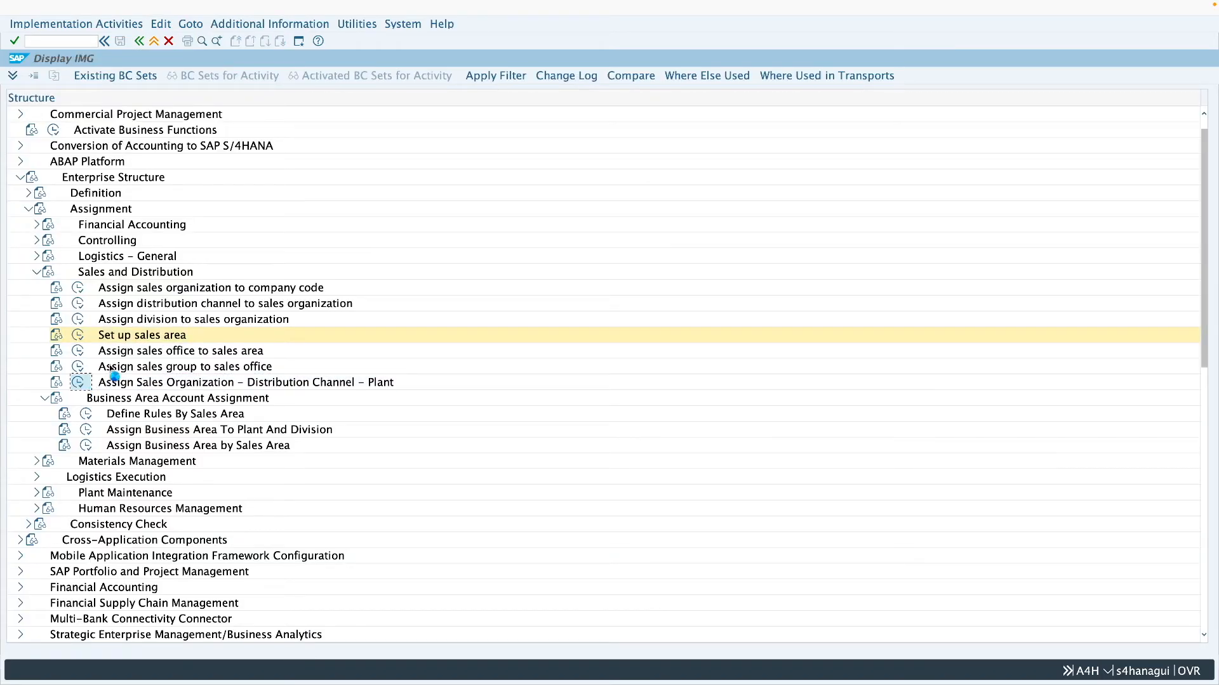
click(234, 635)
text(z001)
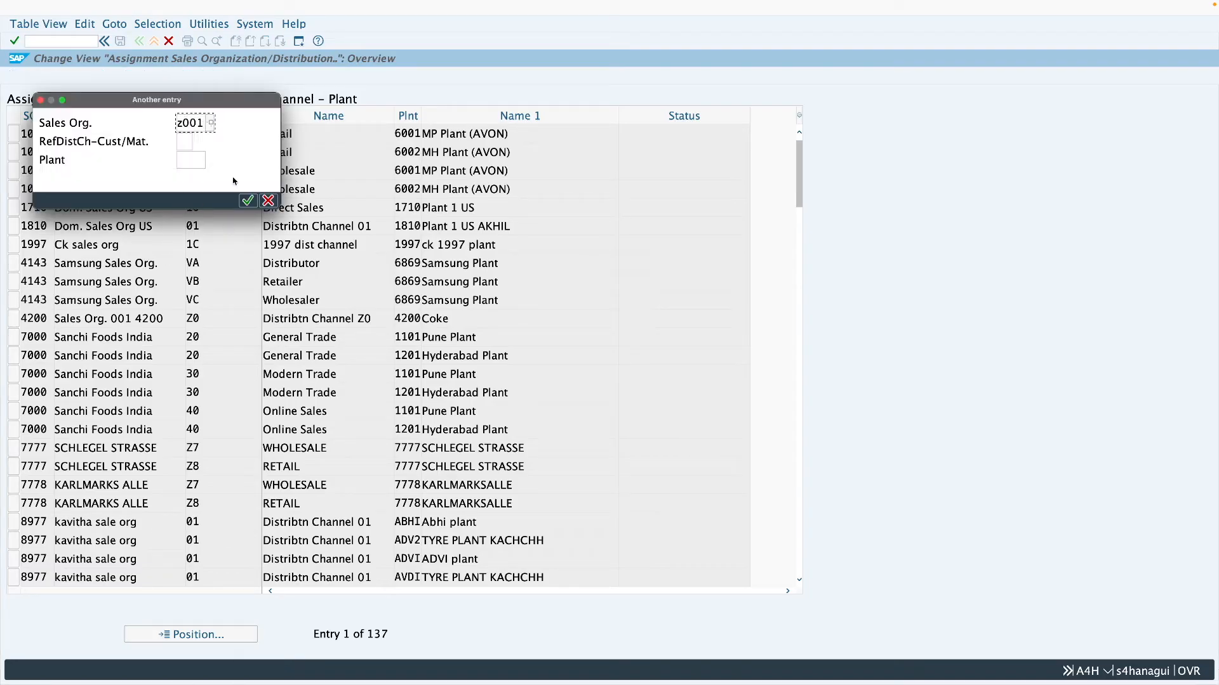
click(192, 139)
text(z)
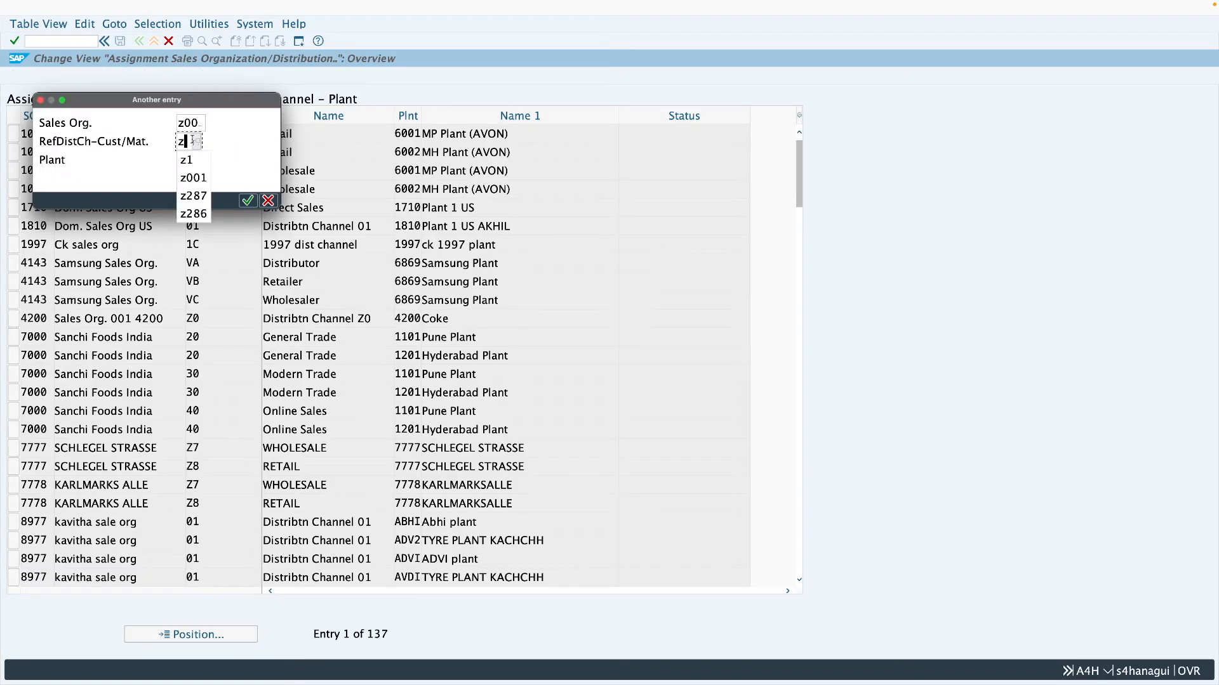
text(1)
click(192, 159)
text(z286)
key(Return)
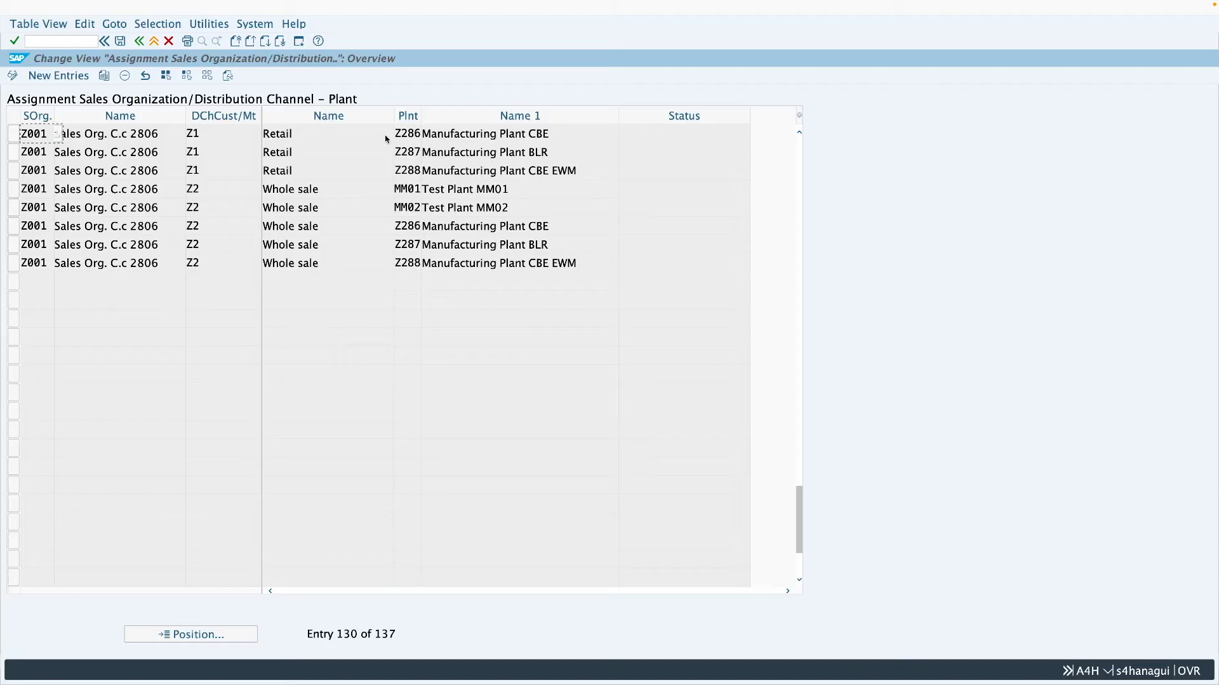
click(154, 41)
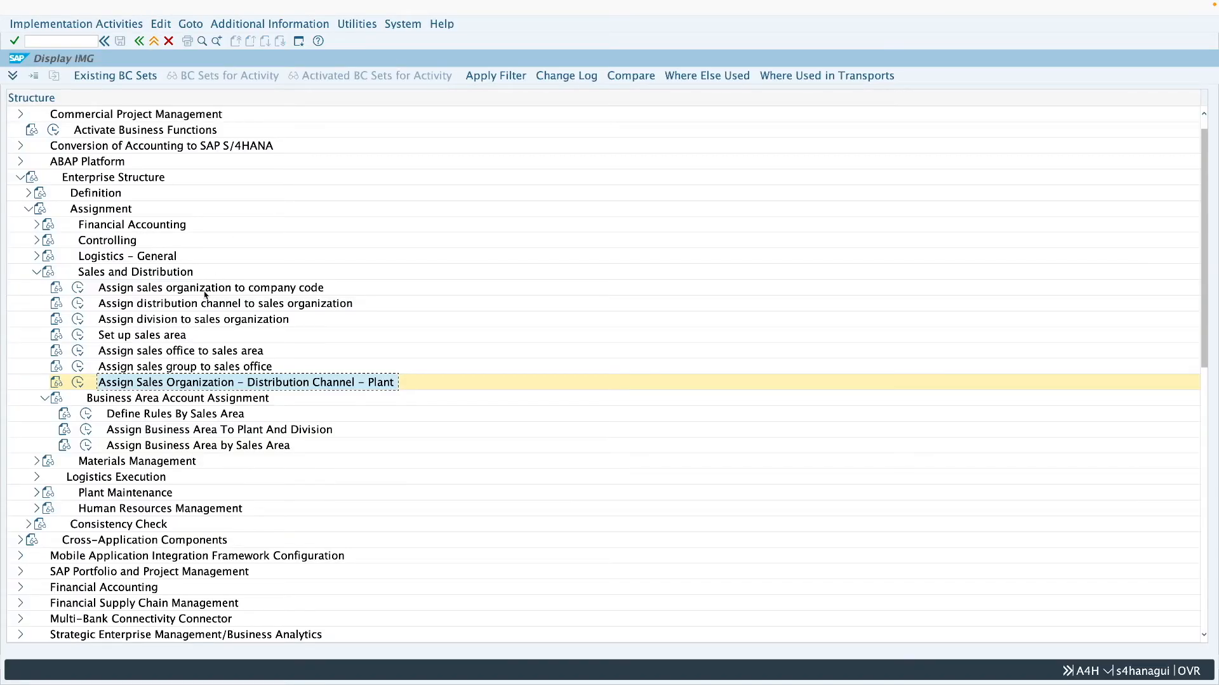
- Open the Define Division activity under Enterprise Structure, Definition, Logistics - General
click(36, 272)
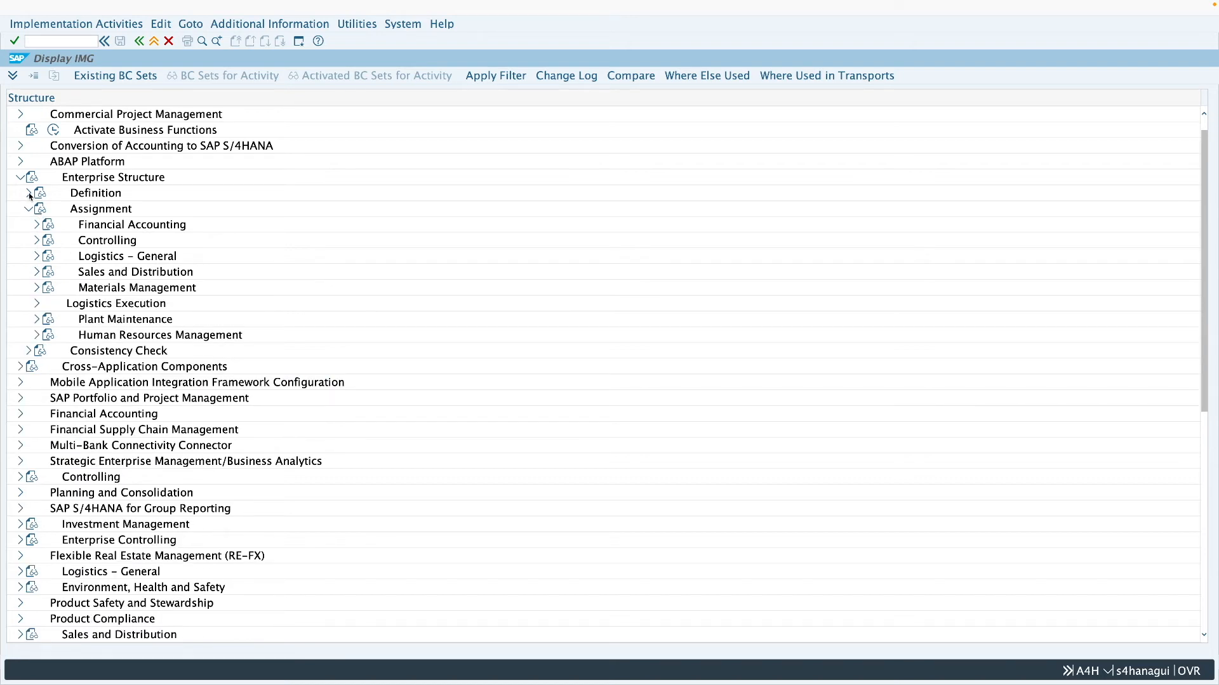
click(28, 192)
click(36, 241)
click(37, 241)
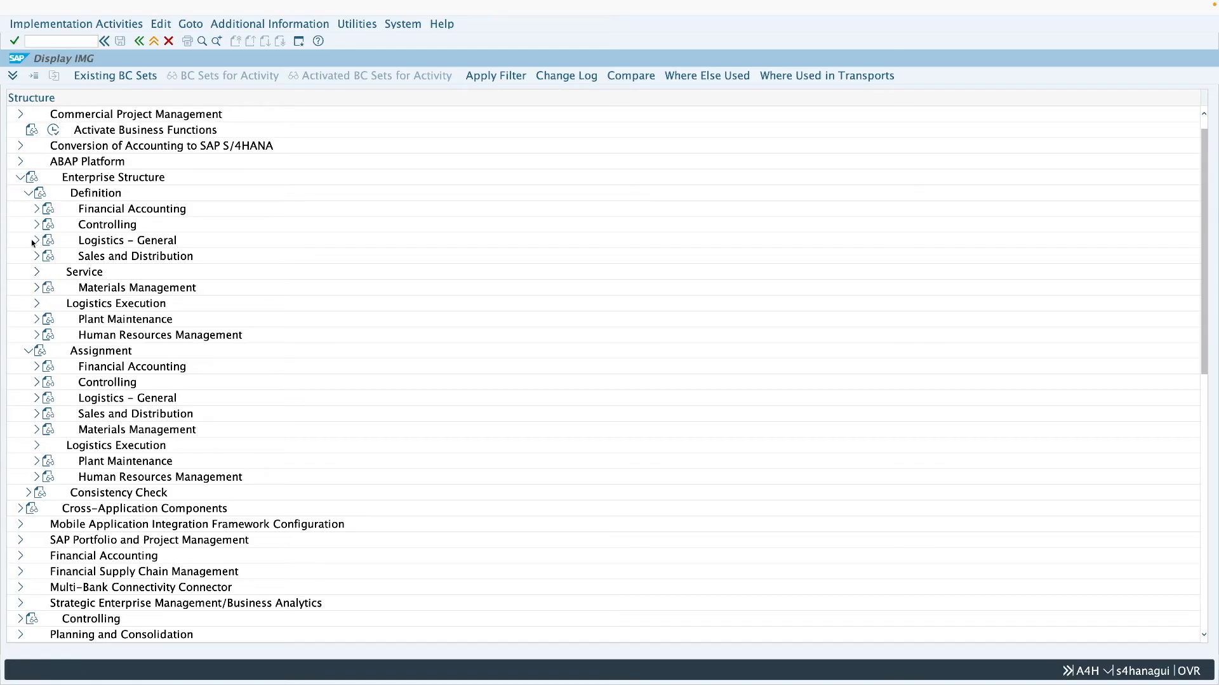
click(35, 240)
click(77, 319)
double_click(115, 86)
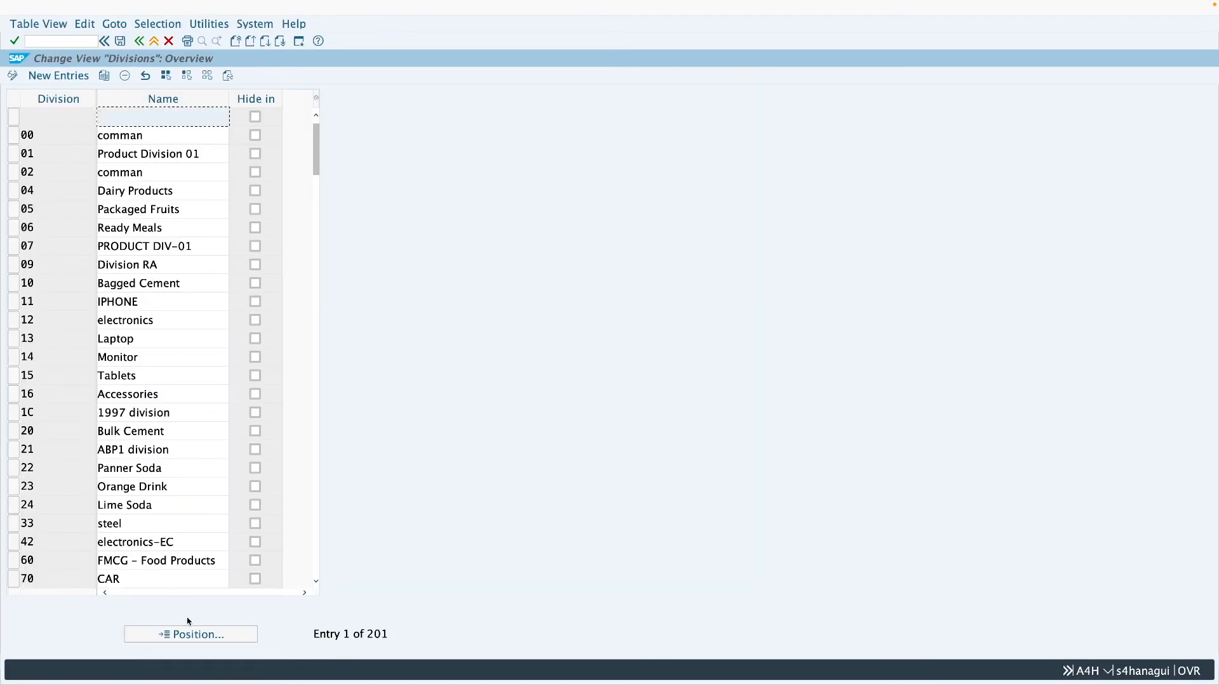
- Find division Z1 in the divisions list and check its name
click(190, 634)
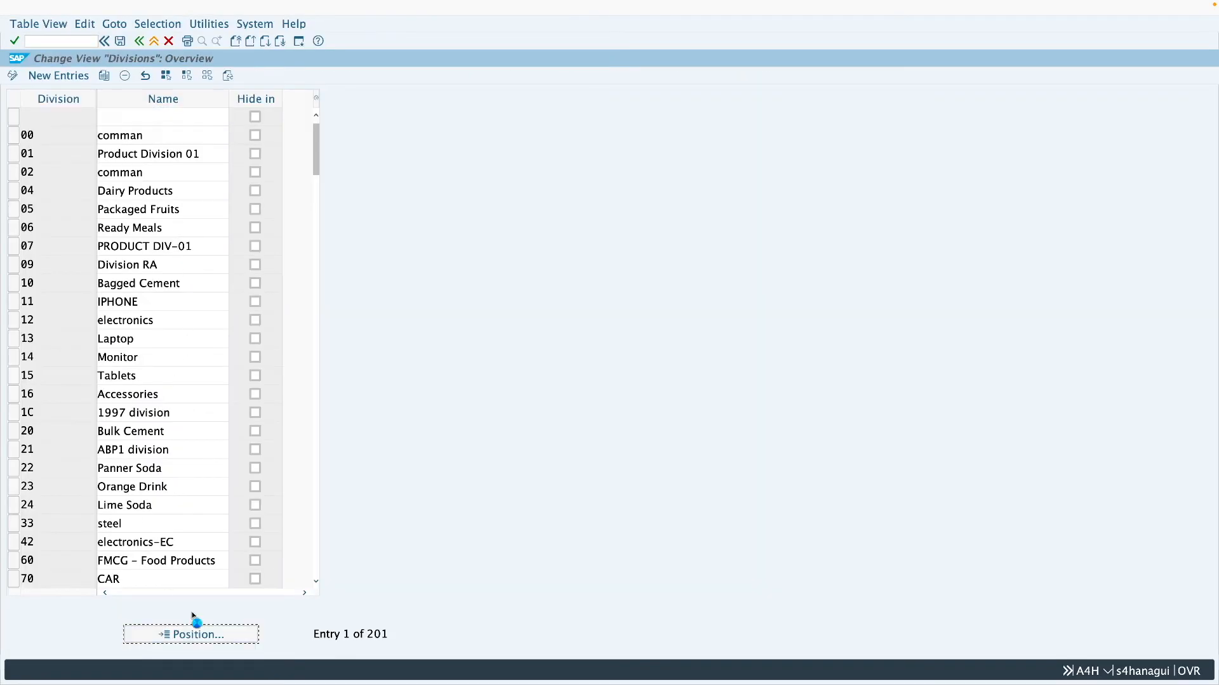
text(z)
key(Return)
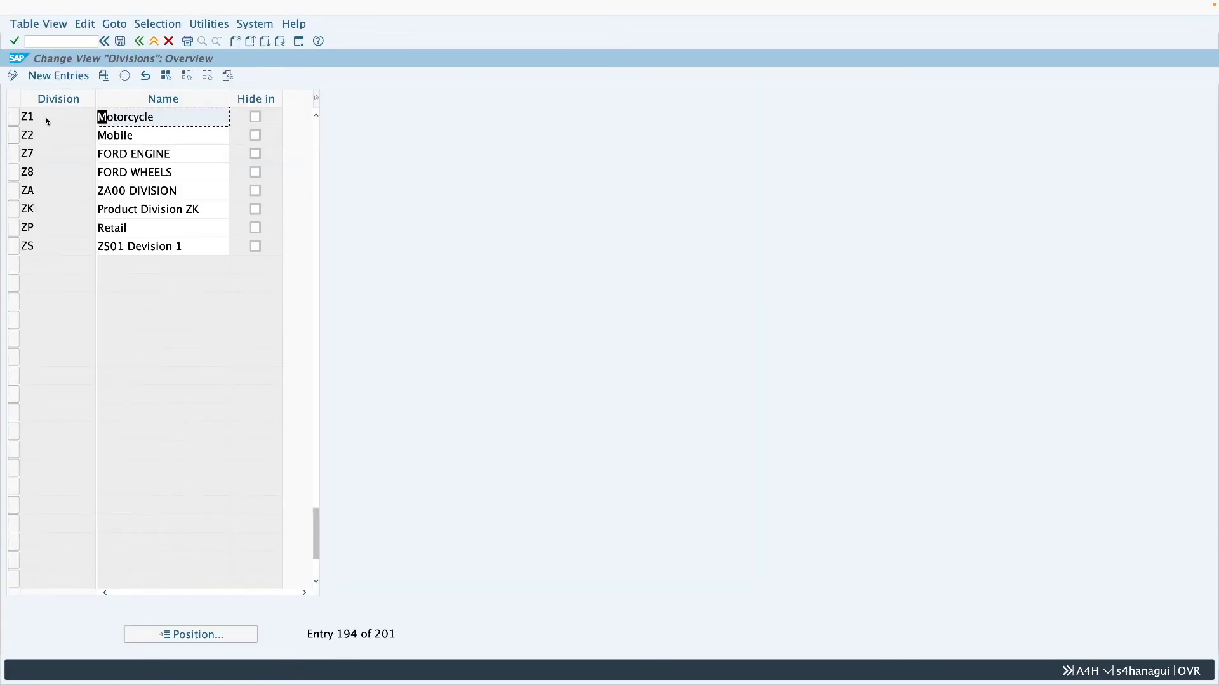
- Leave the Define Division activity and collapse the Logistics - General definitions in the customizing structure
click(156, 42)
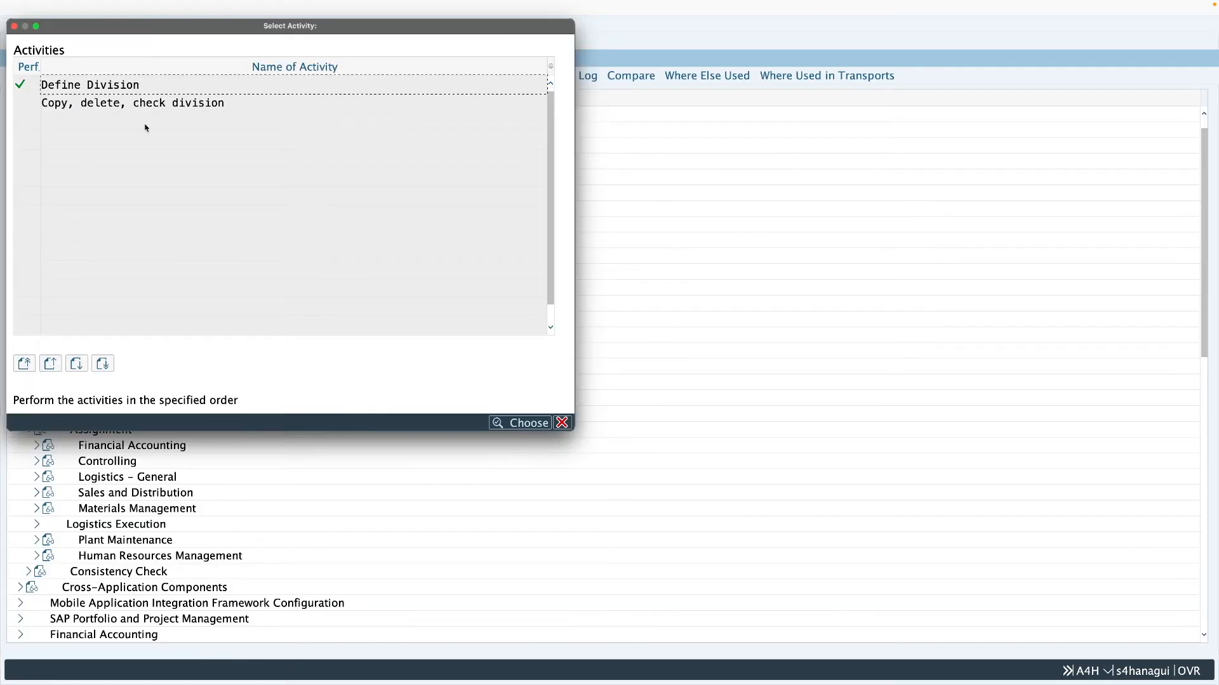
click(562, 423)
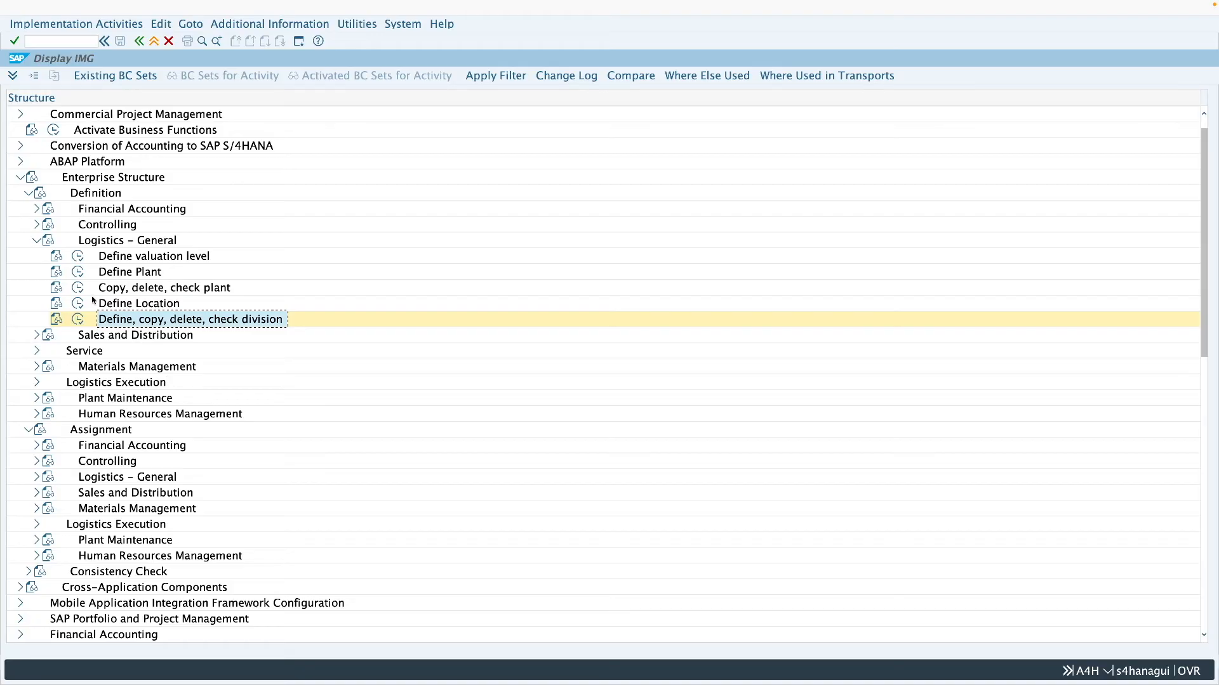
click(37, 241)
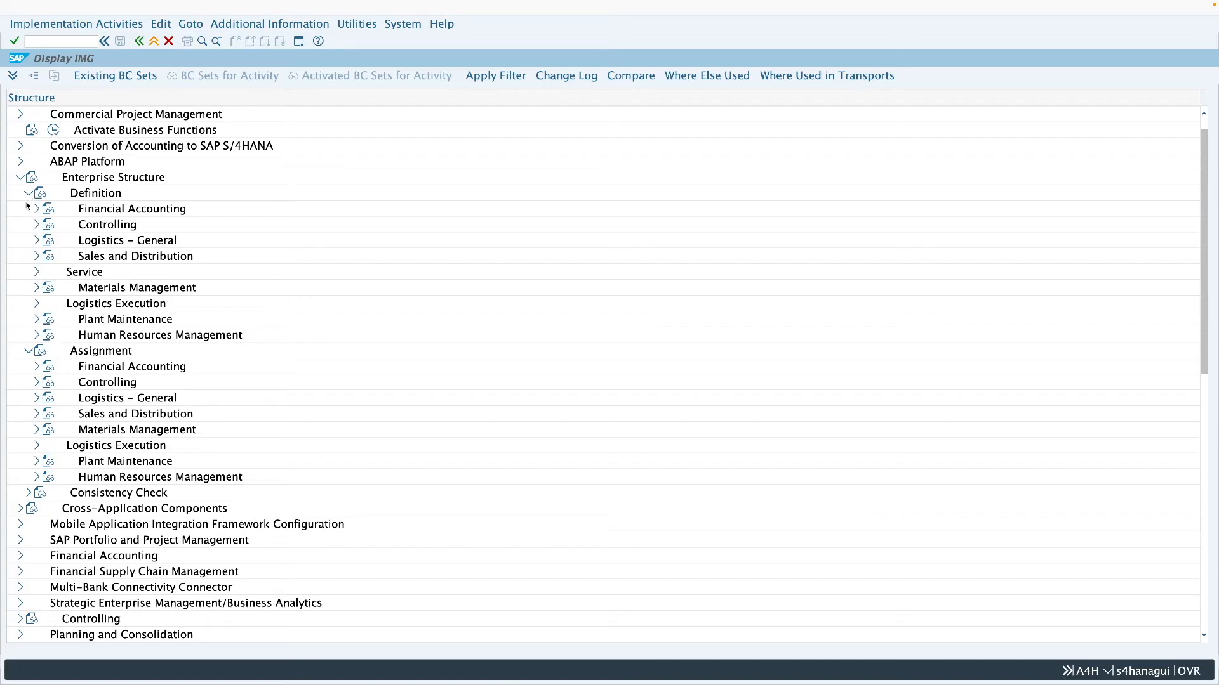
- Look up shipping point 2806 in Define Shipping Point under Definition, Logistics Execution, and leave the activity
click(36, 303)
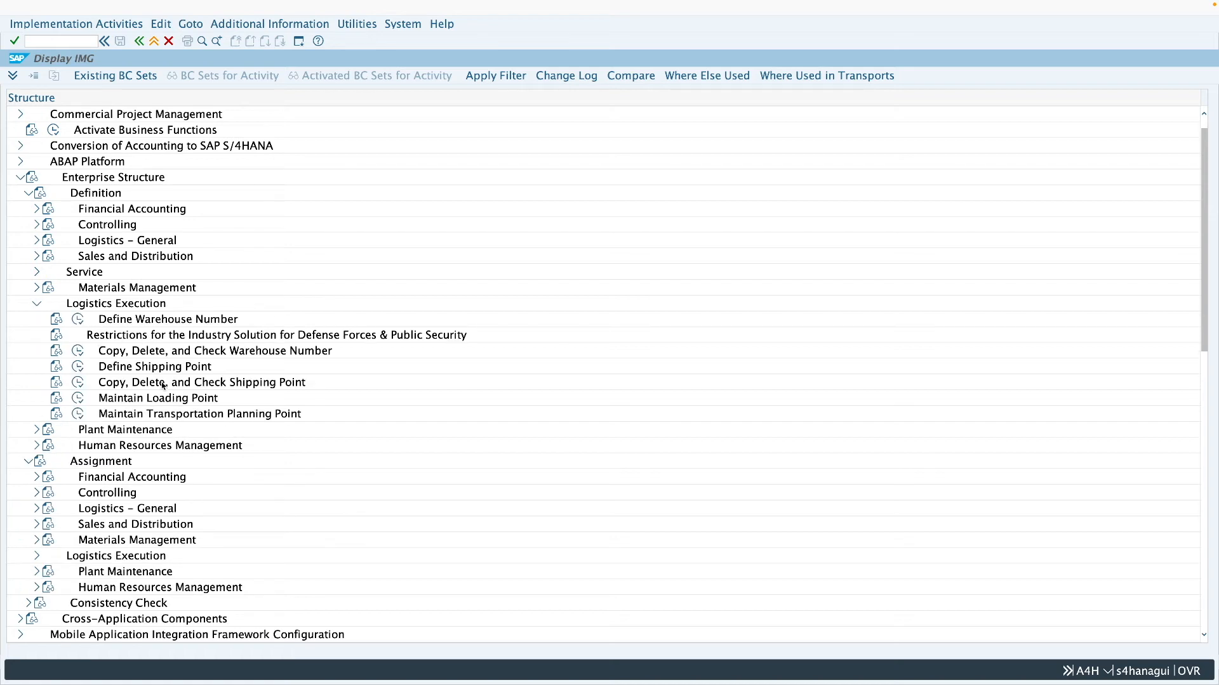
click(80, 368)
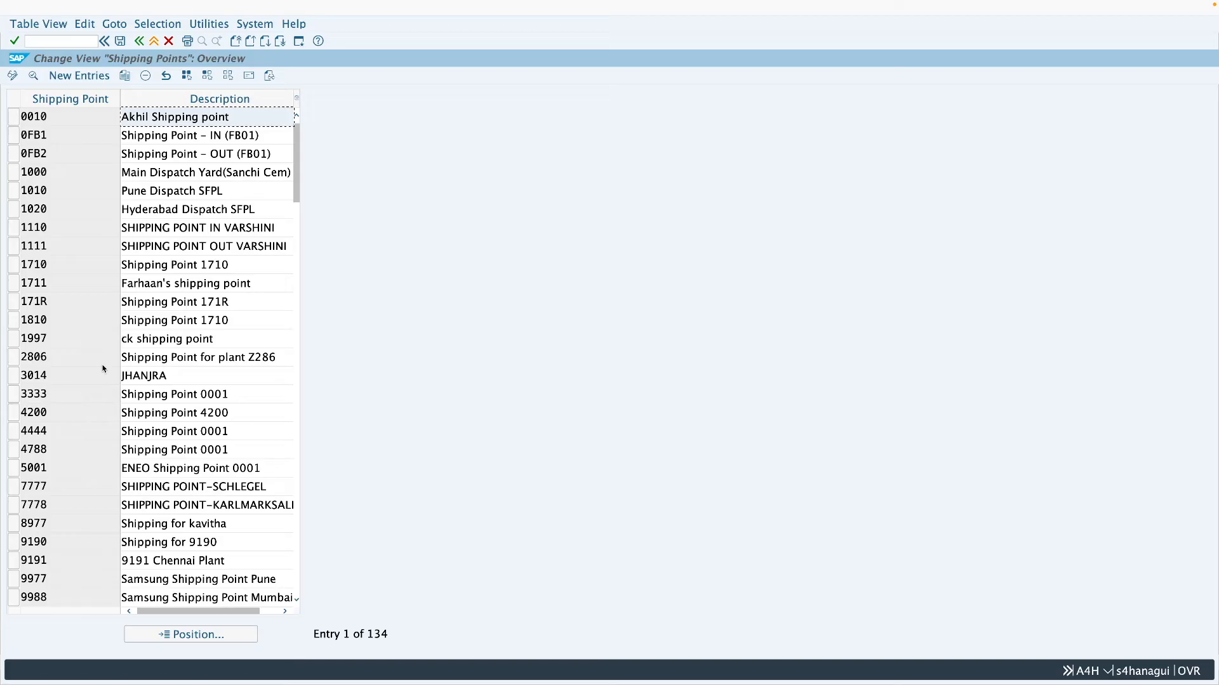
click(222, 635)
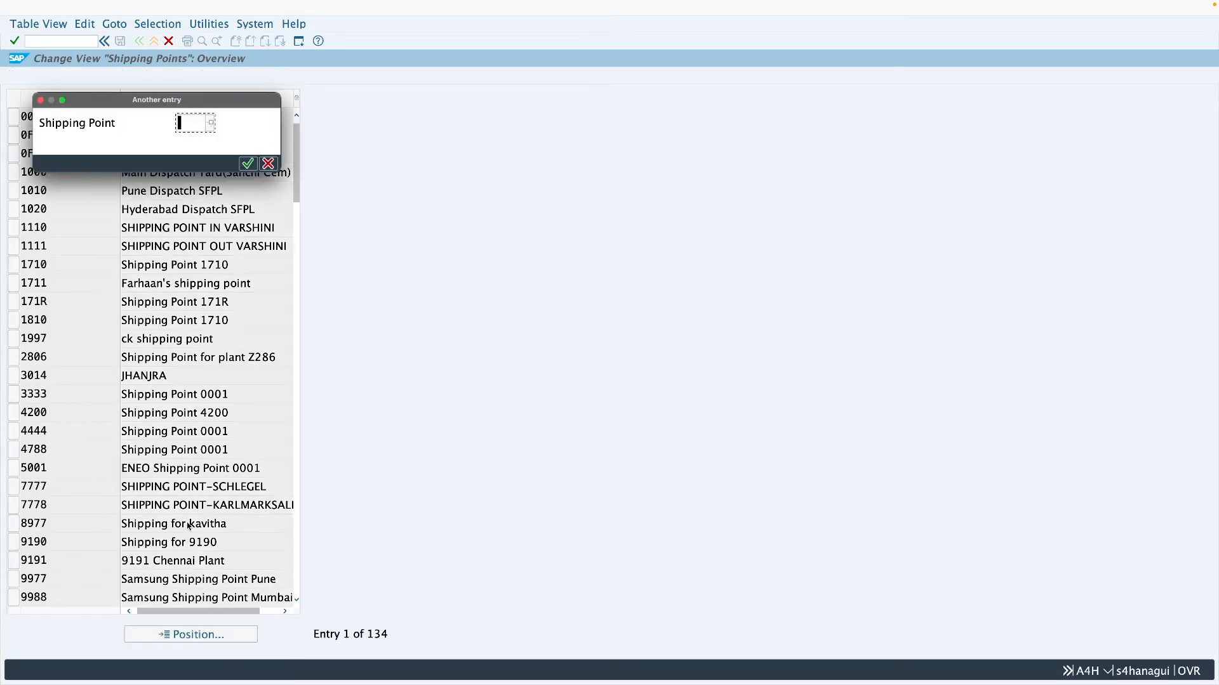
text(2806)
key(Return)
click(139, 42)
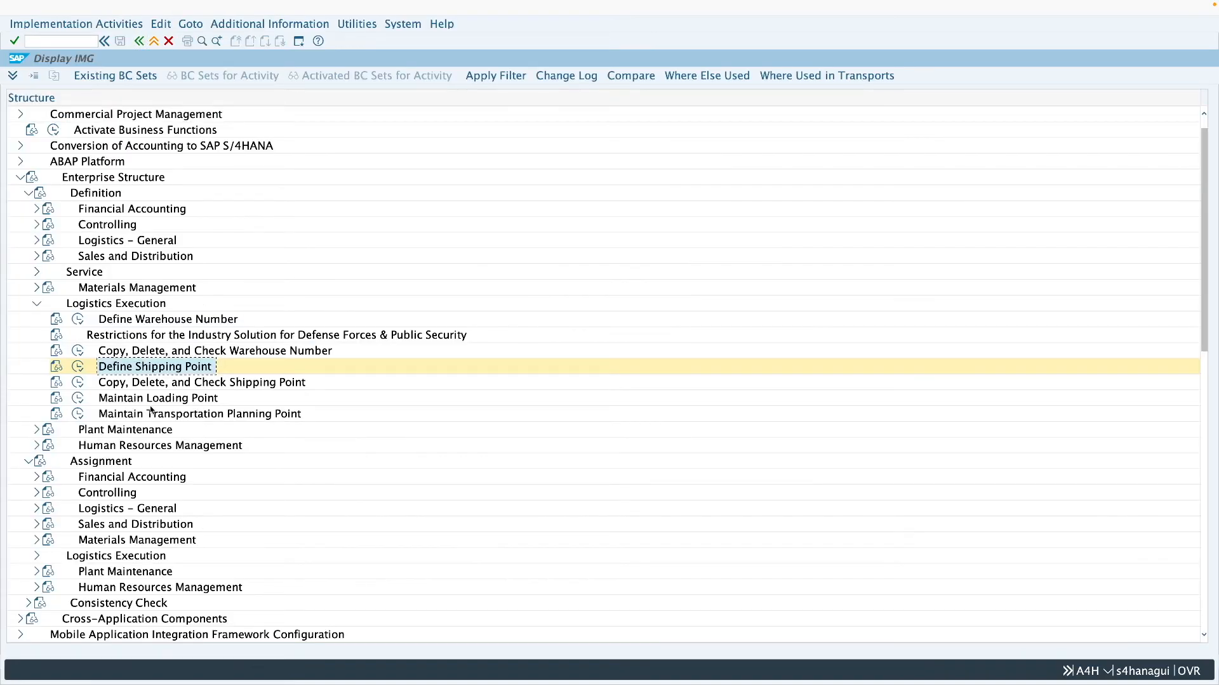
- Collapse the Definition branch and open Assign shipping point to plant under Assignment, Logistics Execution
click(37, 304)
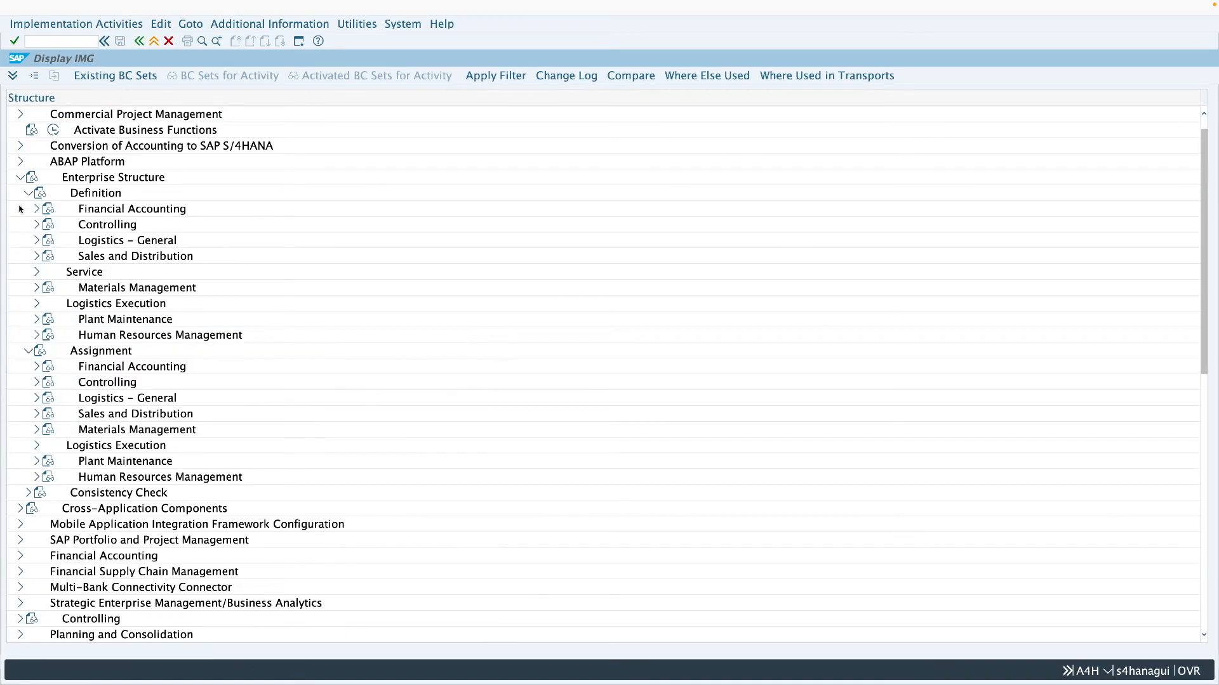
click(28, 194)
click(37, 304)
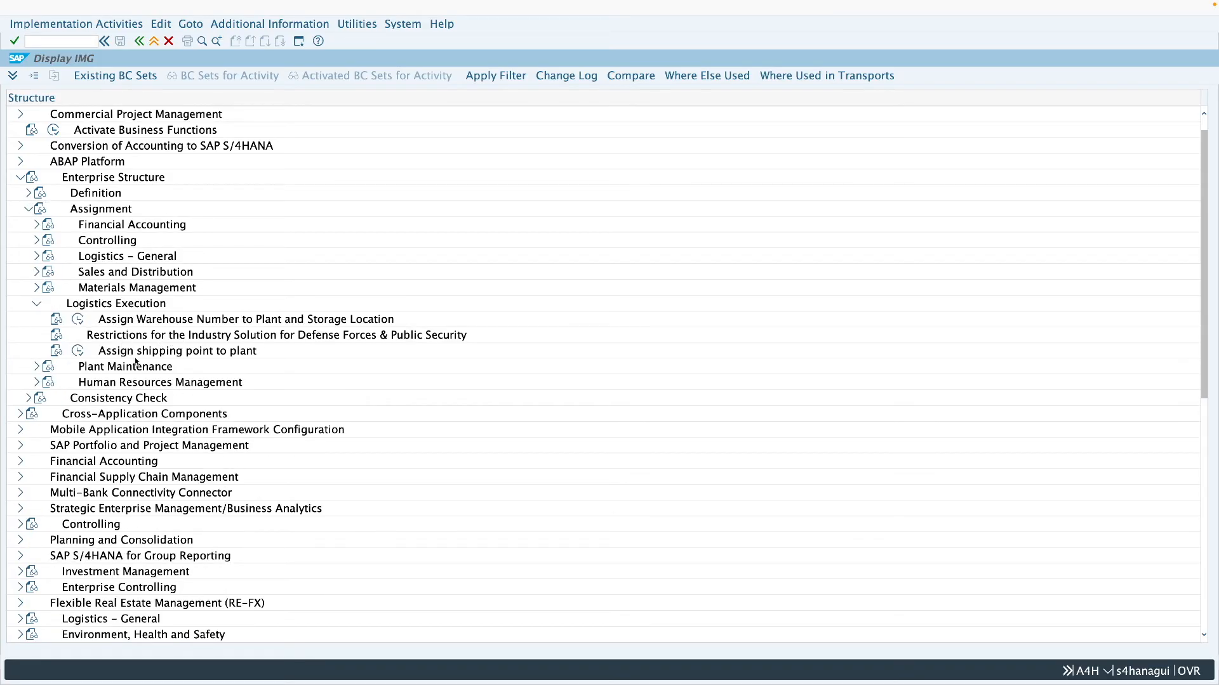
click(78, 353)
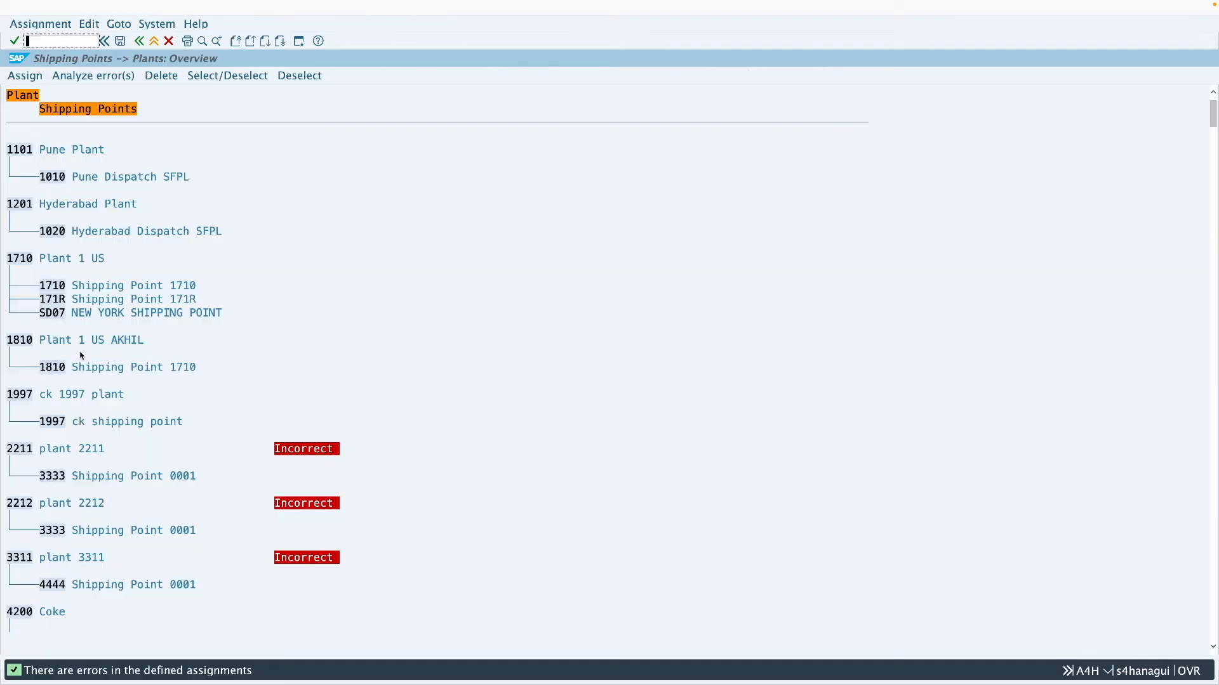
- Search the shipping point assignments for plant Z286 and check the shipping point assigned to it
click(202, 41)
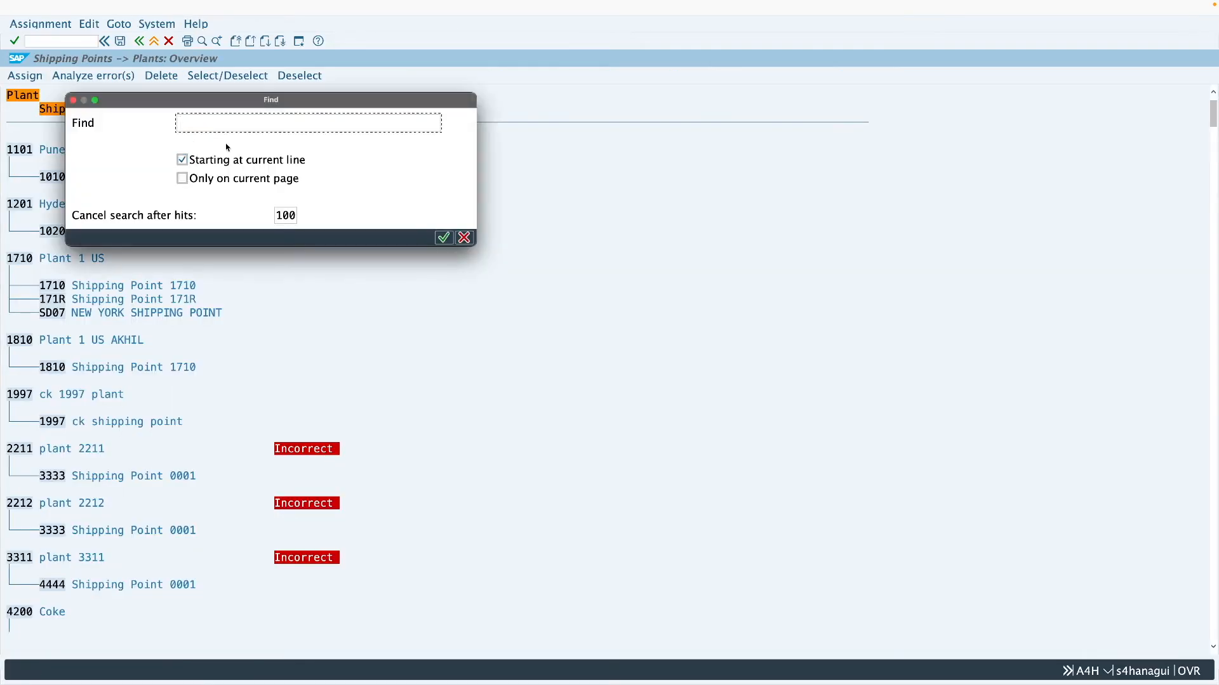
text(z286)
key(Return)
double_click(150, 231)
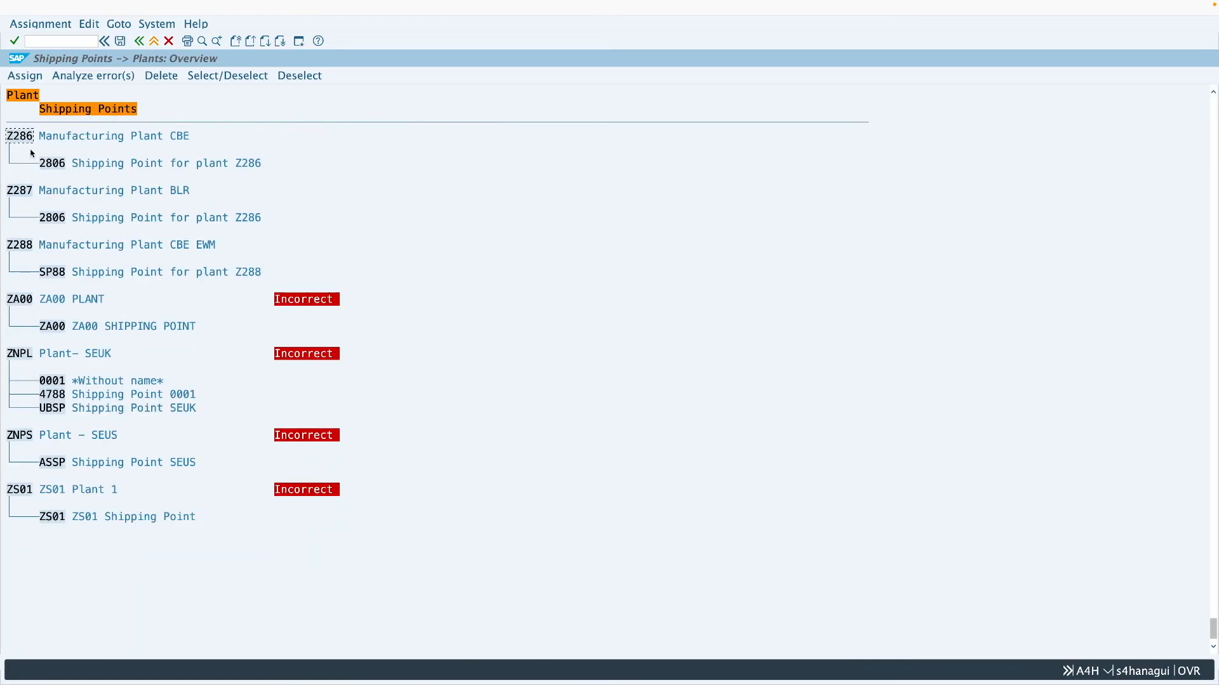
click(51, 164)
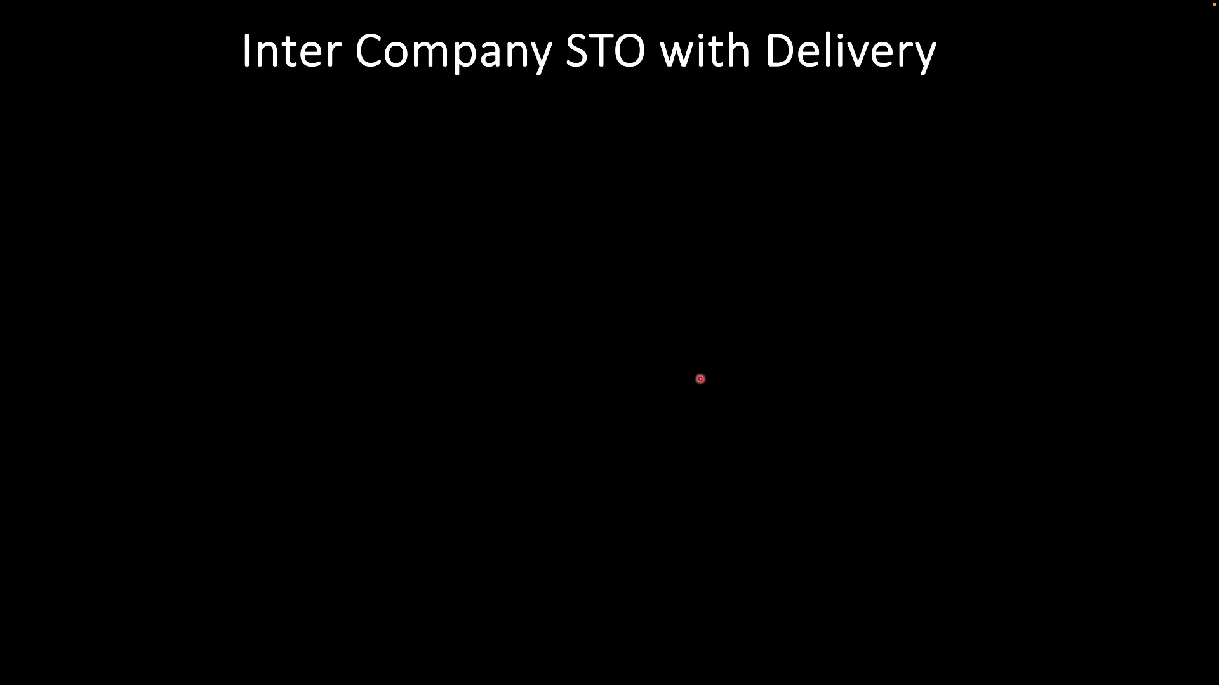
key(Right)
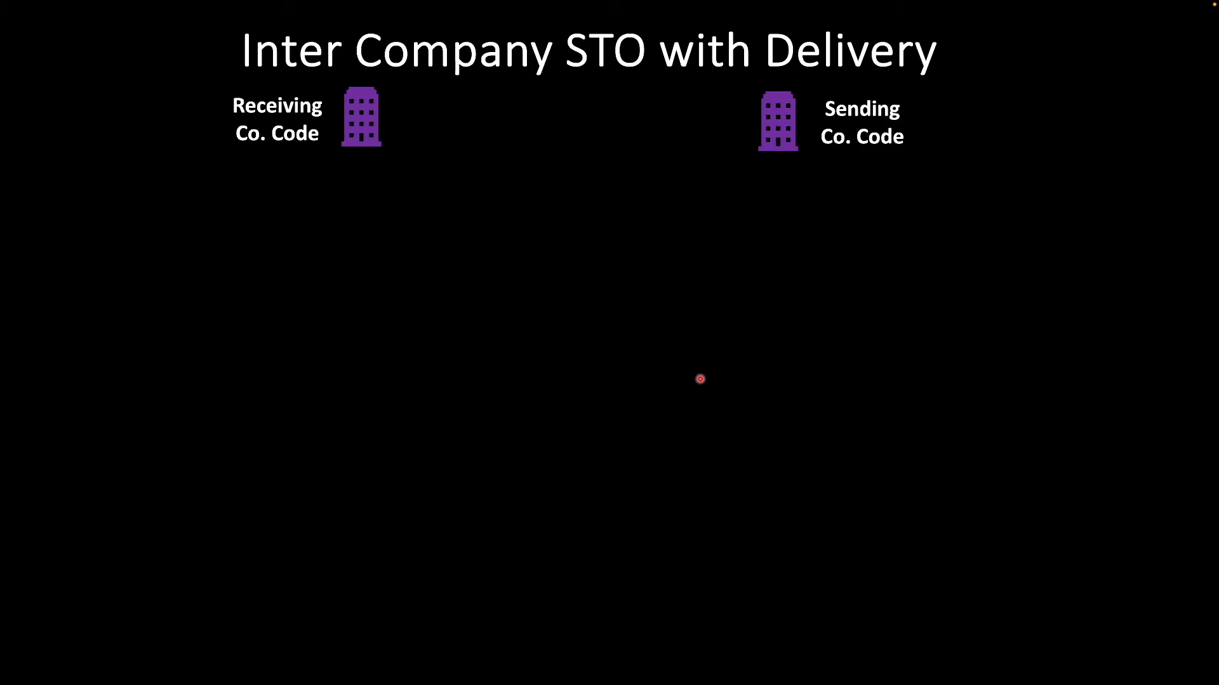
key(Right)
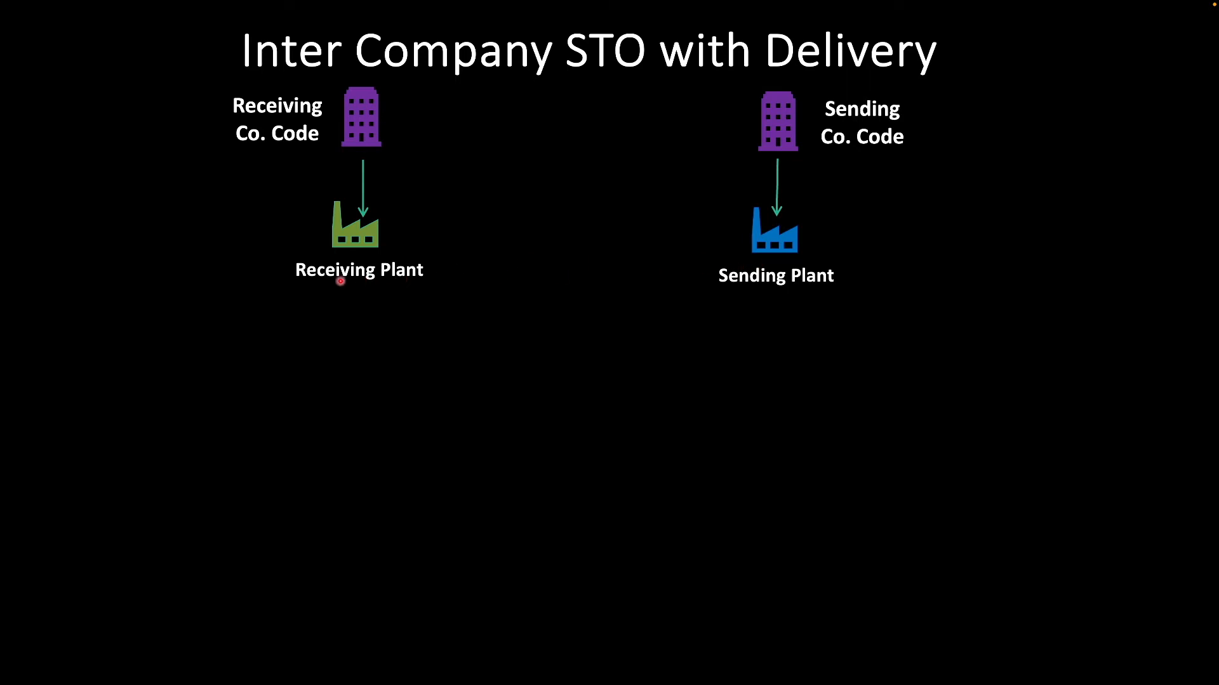
key(Right)
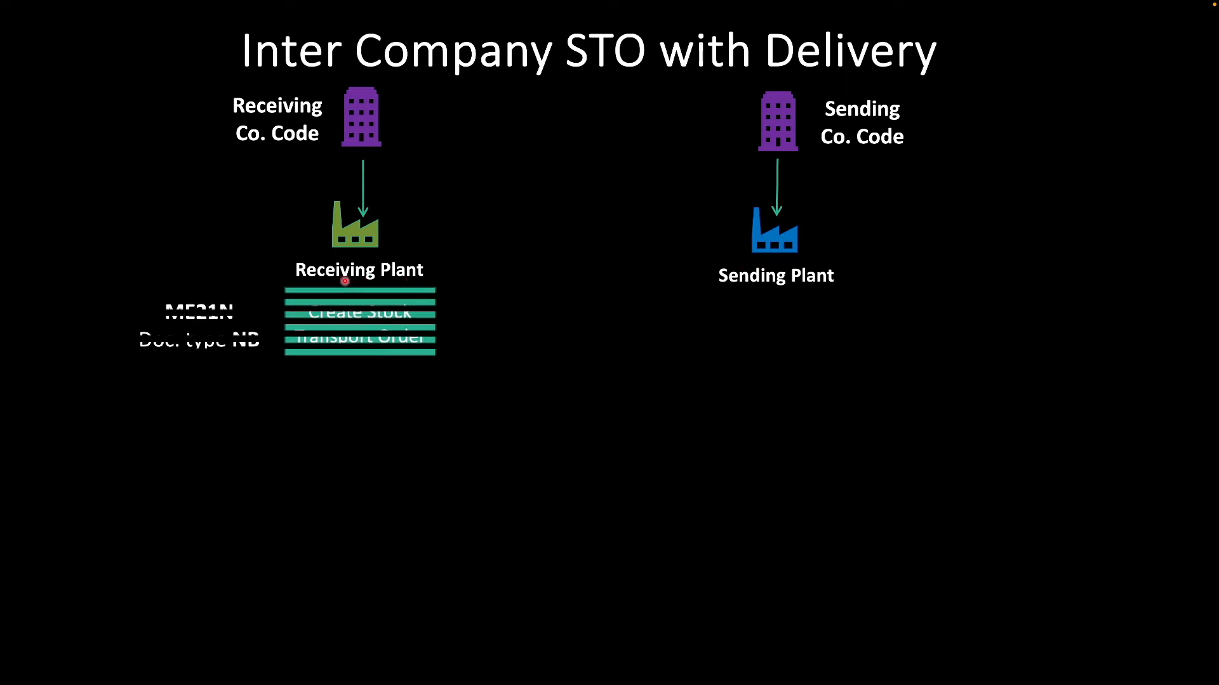
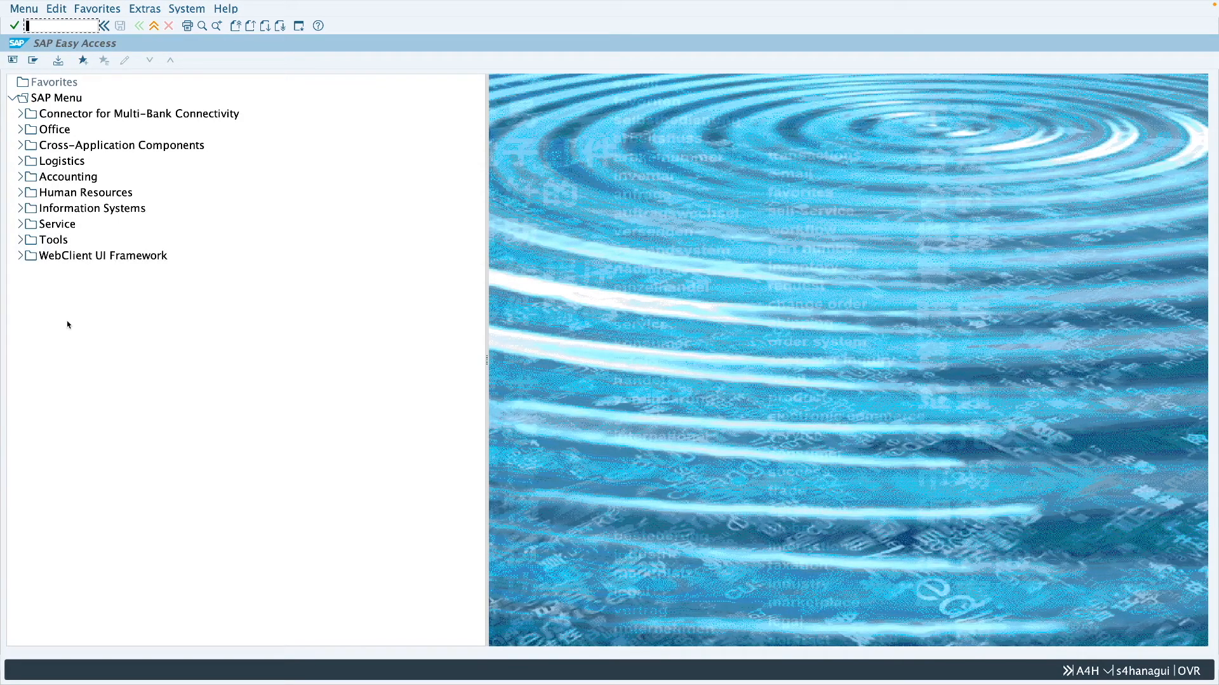
- Start creating a purchase order with transaction ME21N, using order type NB Standard PO
text(me21n)
key(Return)
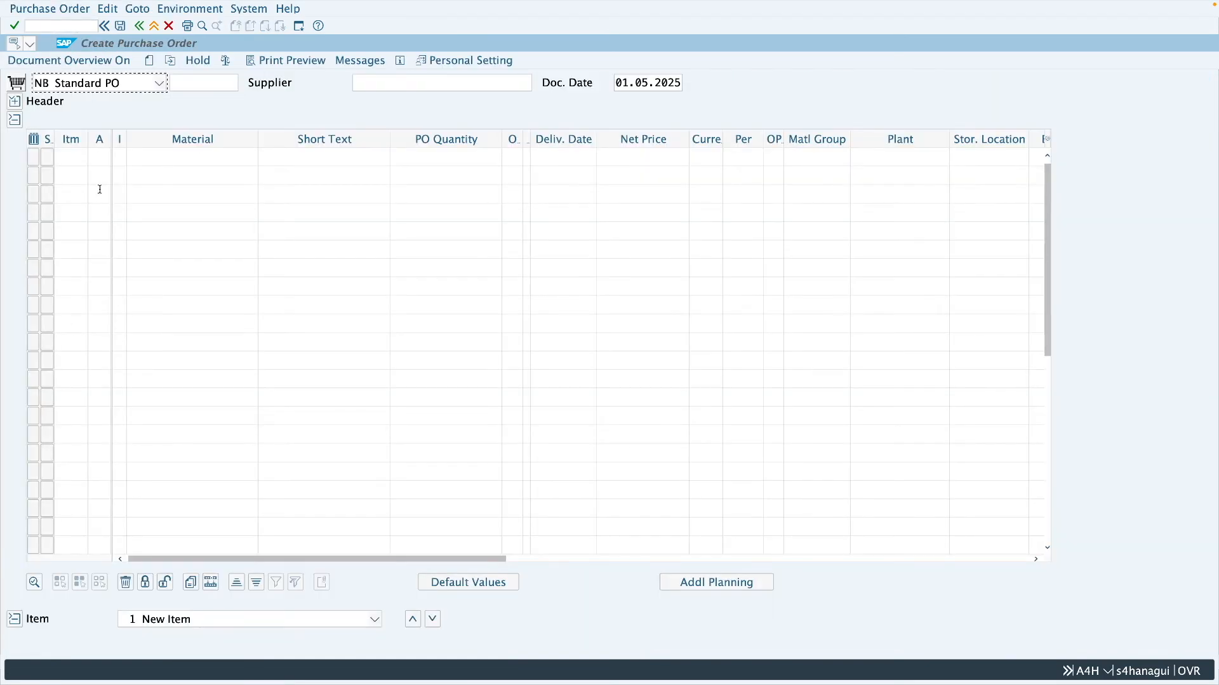
click(82, 86)
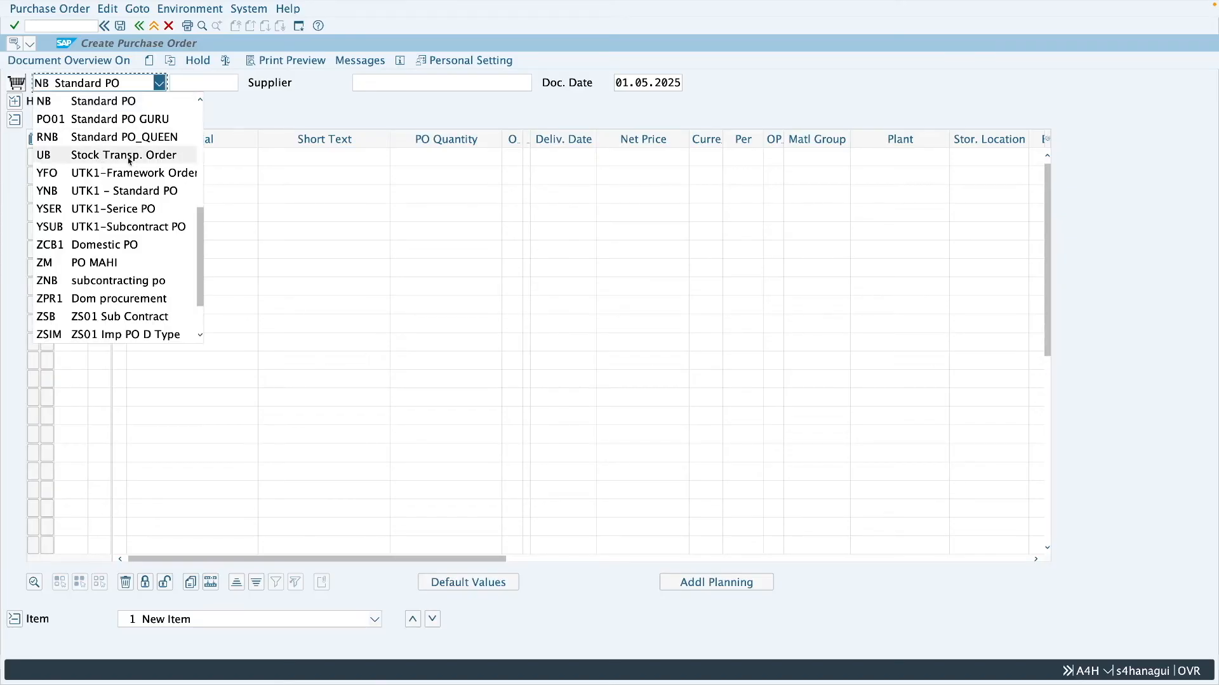
scroll(129, 161, down, 1)
scroll(130, 161, up, 5)
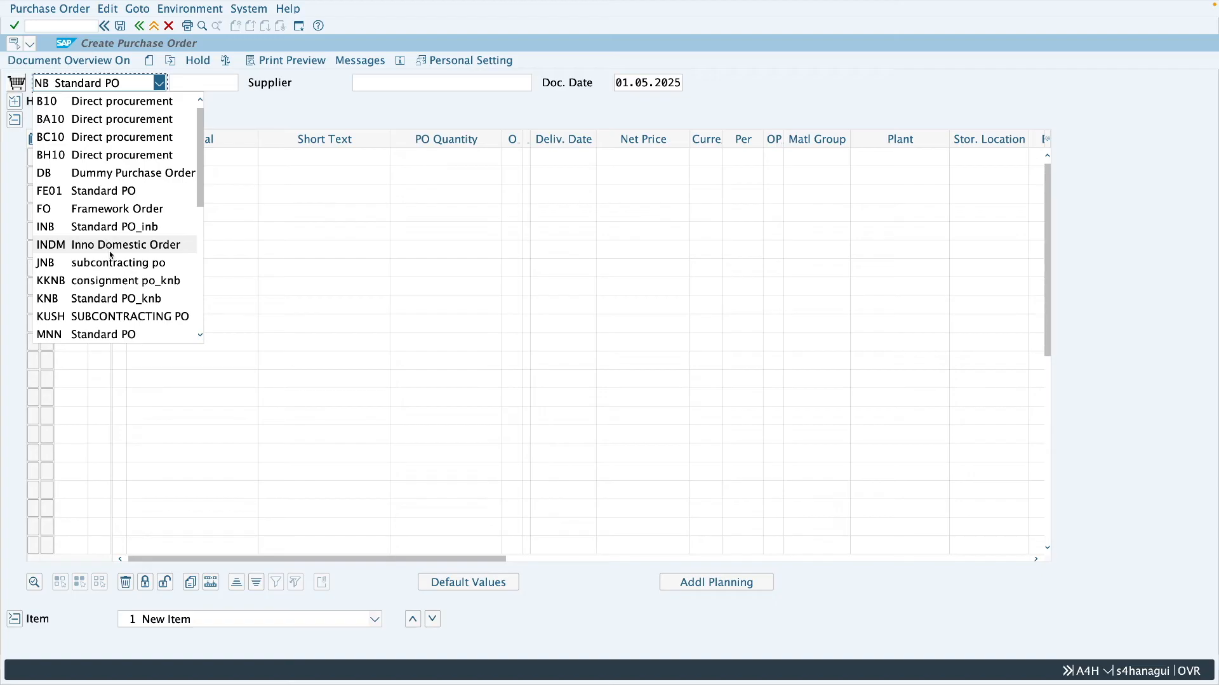
scroll(110, 254, down, 3)
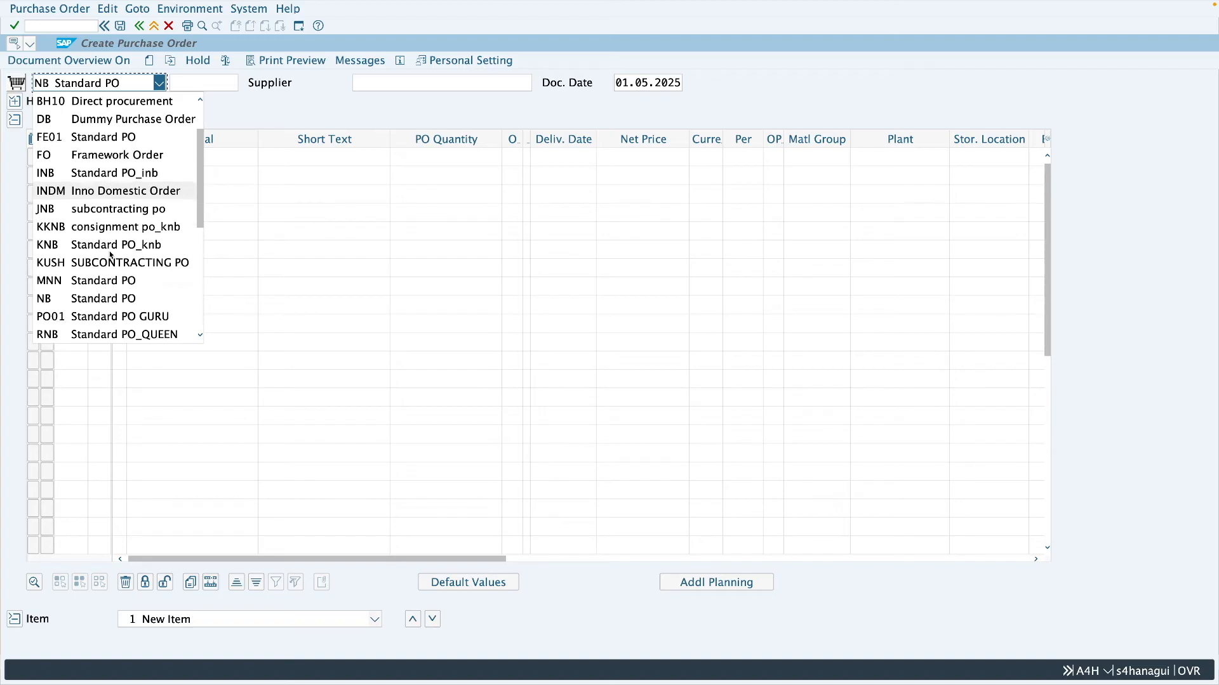
click(95, 299)
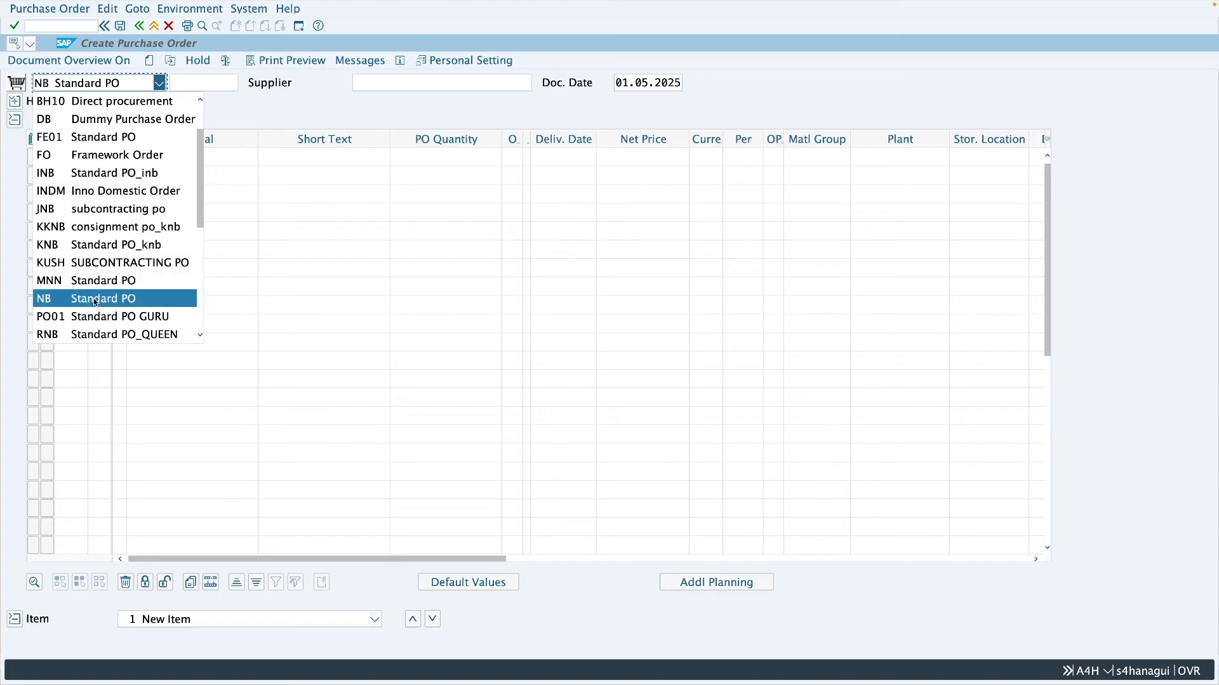
click(403, 81)
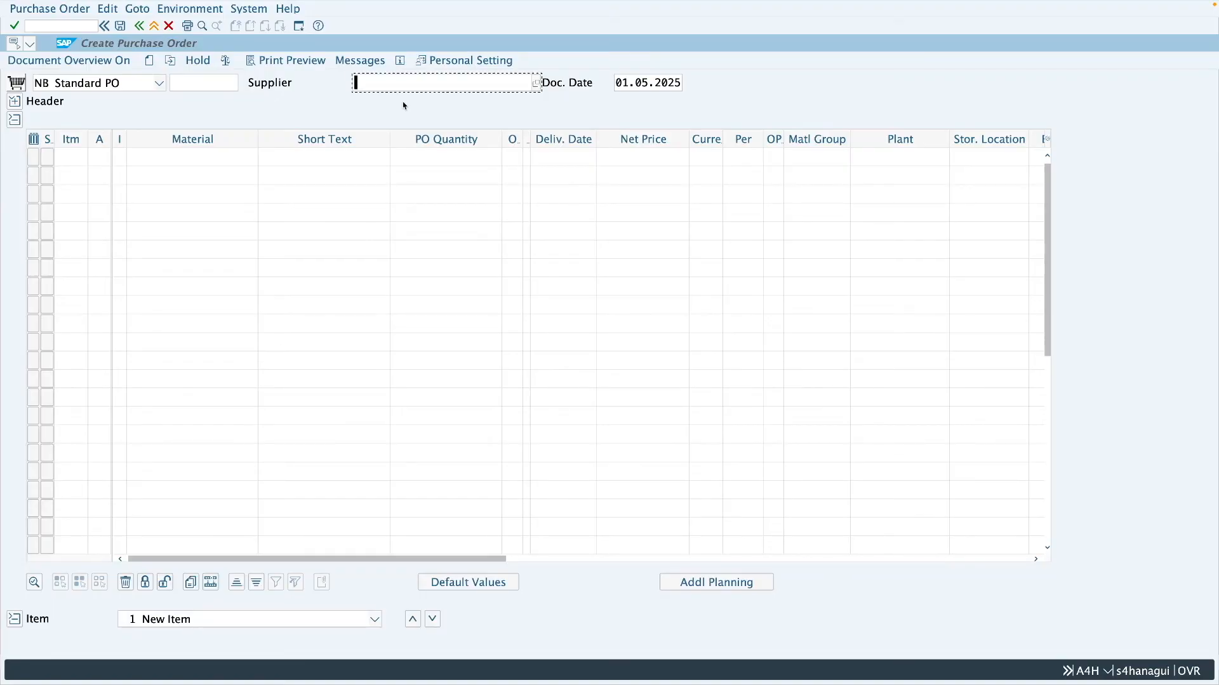
- In the other session, open table T001W in the General Table Display with transaction SE16N
key(ctrl+Right)
click(85, 42)
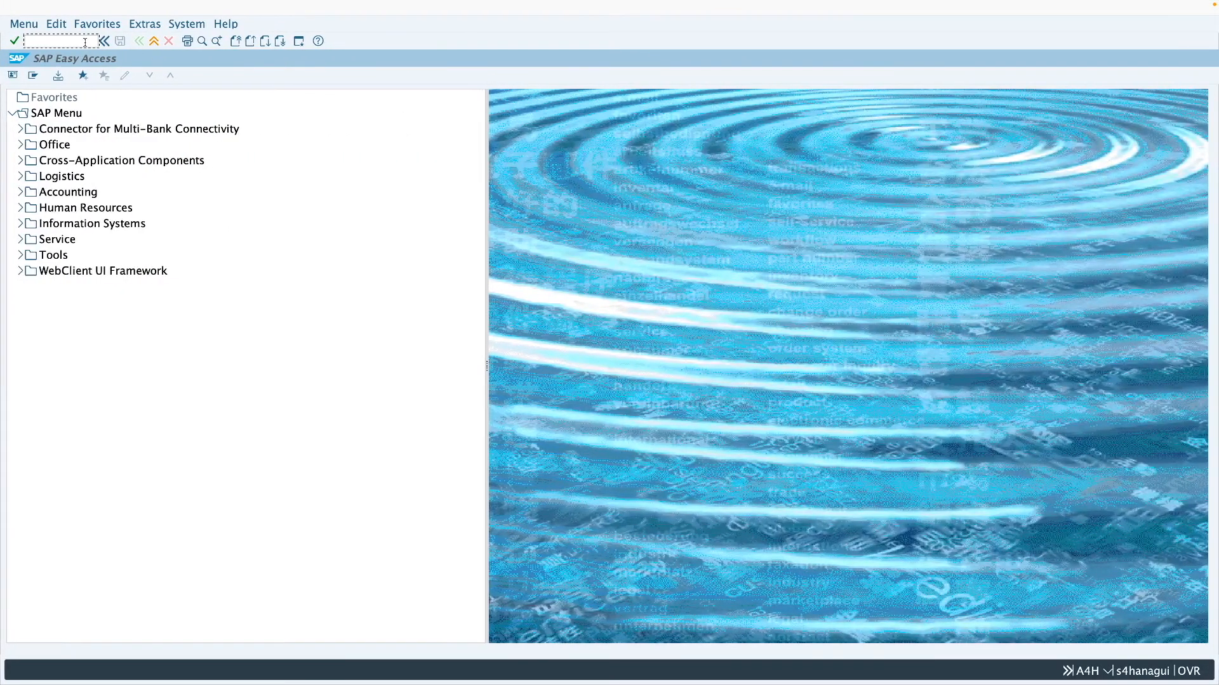
text(se16n)
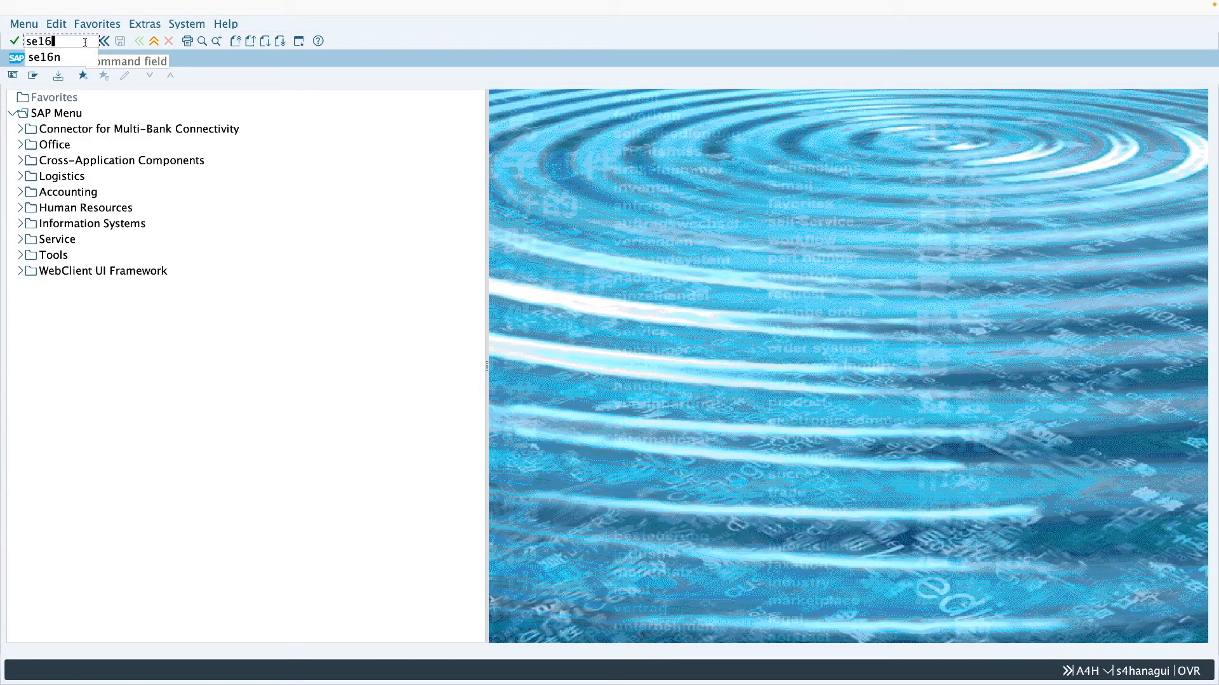
key(Return)
text(t001w)
key(Return)
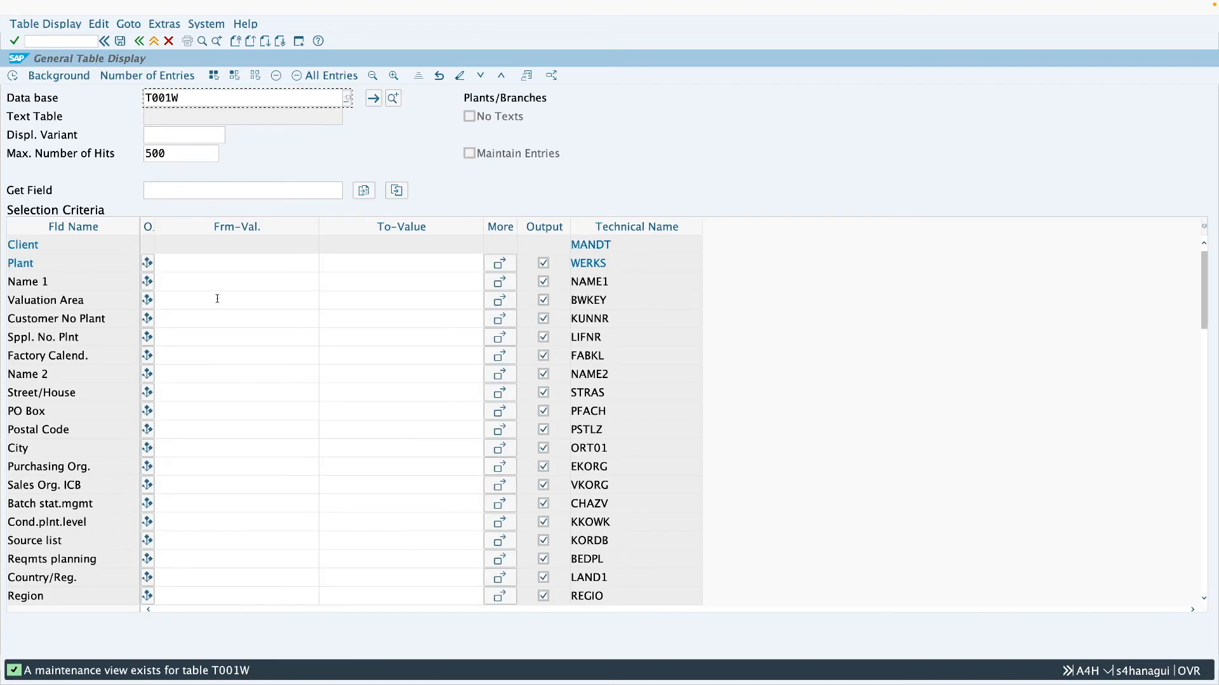
- Display the T001W entry for plant Z286, check its supplier number, and leave the table display
click(196, 264)
text(z286)
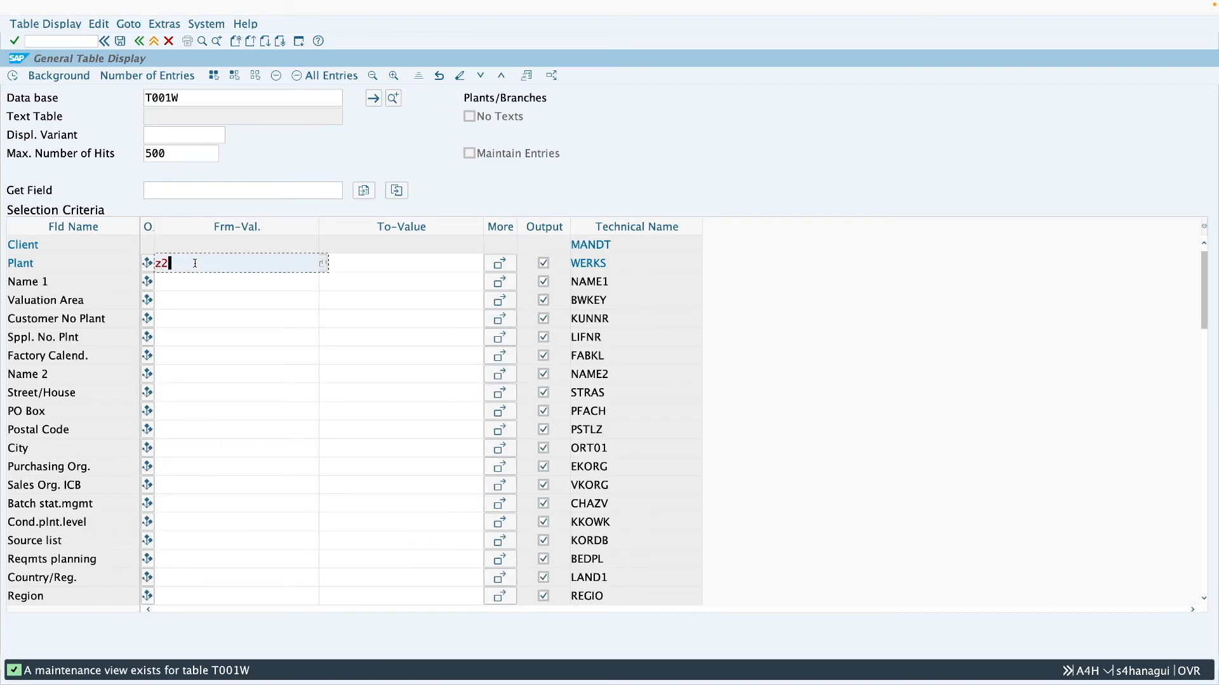
click(12, 76)
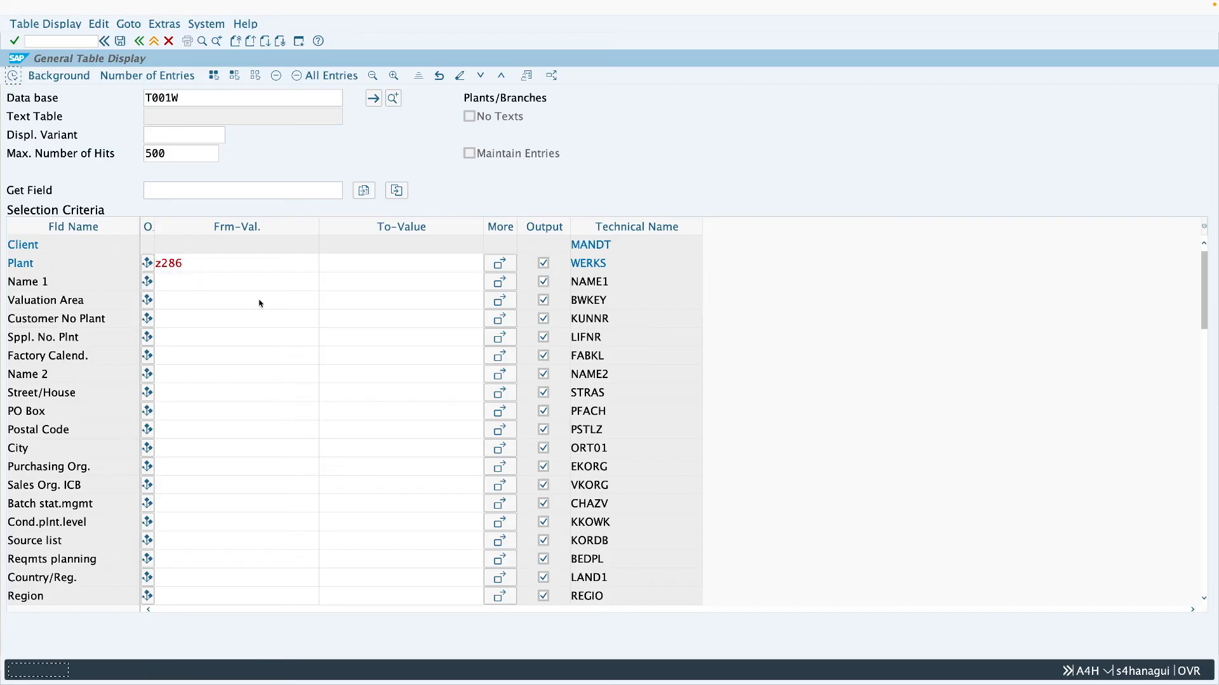
click(298, 239)
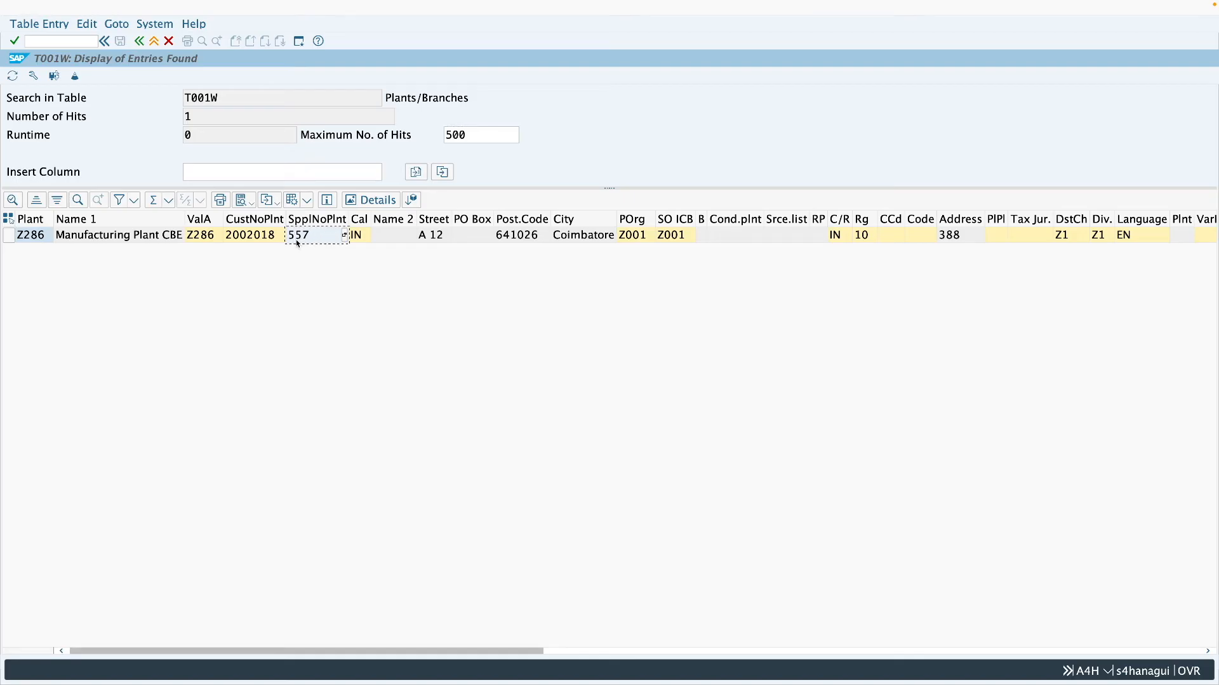
click(31, 239)
click(311, 237)
click(154, 41)
click(140, 42)
- Display the supplier assigned to plant Z286 with transaction XK03, hide the search area, and check the business partner number
text(xk03)
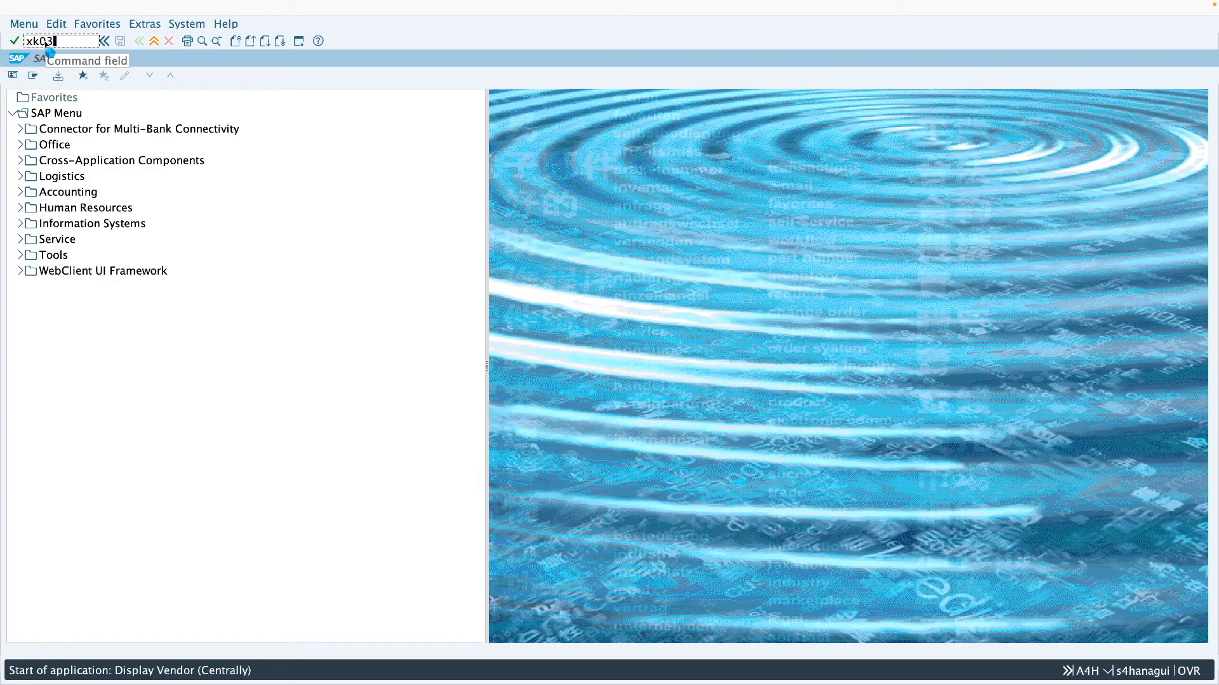
key(Return)
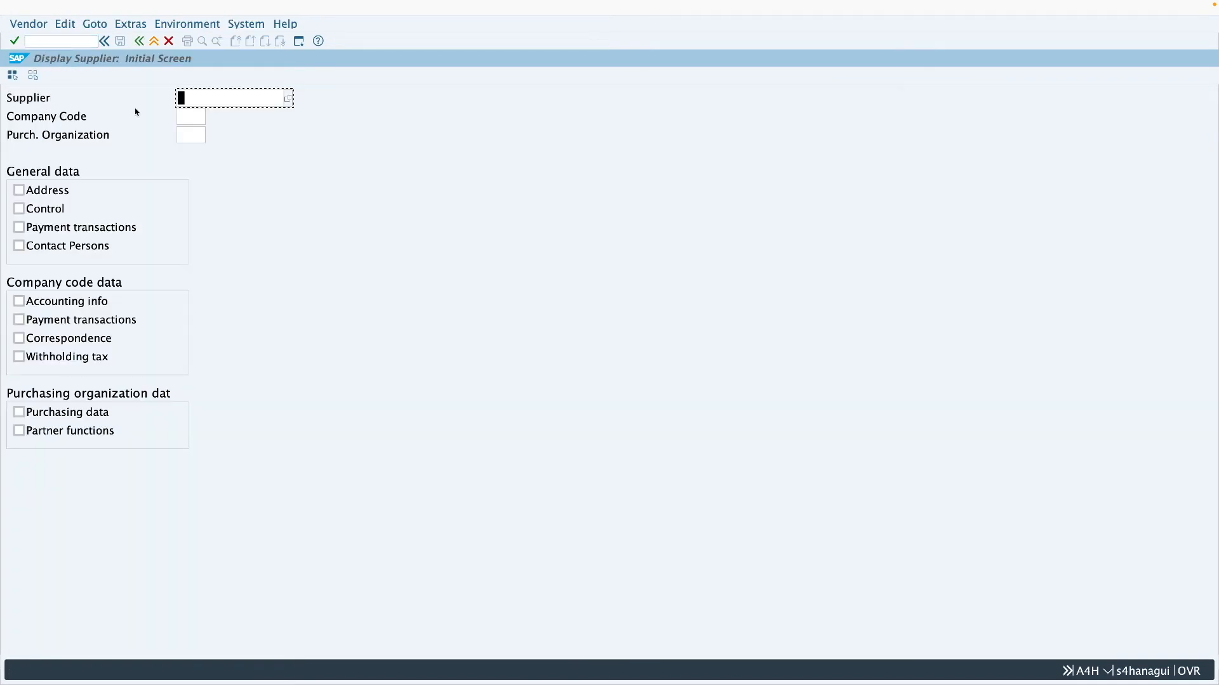
text(557)
click(40, 192)
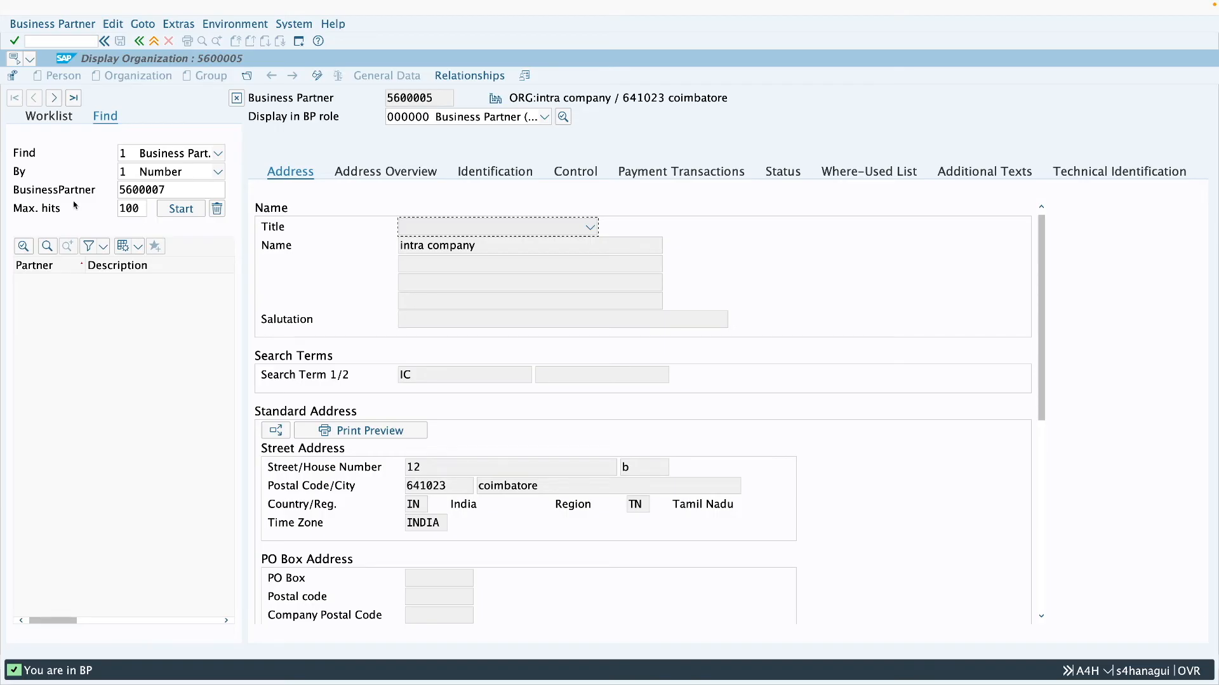
click(236, 97)
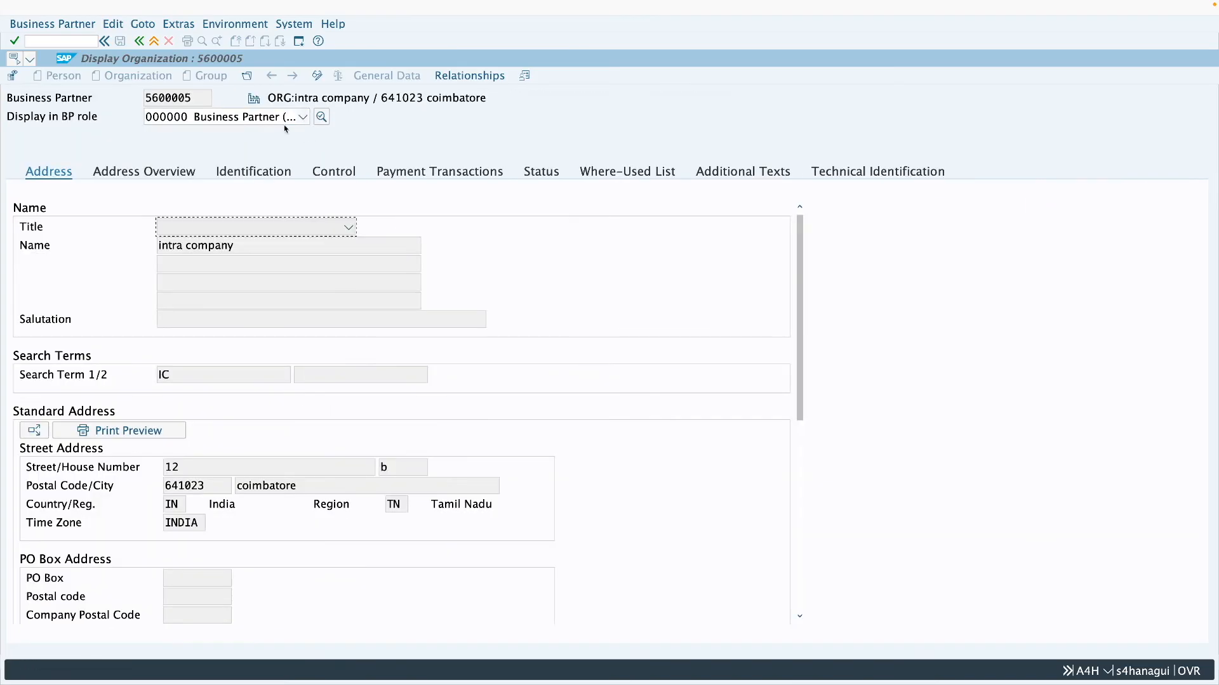
drag(192, 98, 153, 98)
- Display the business partner in role FLVN01 mm supplier and show its general vendor data
click(209, 118)
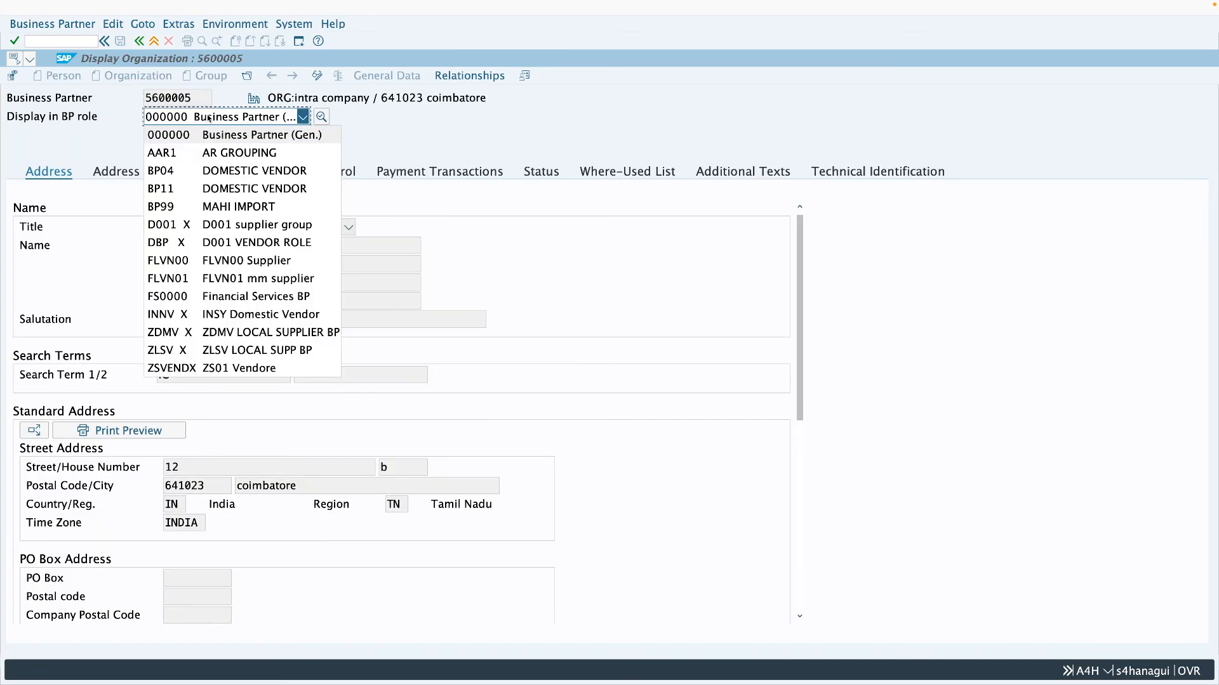
key(f)
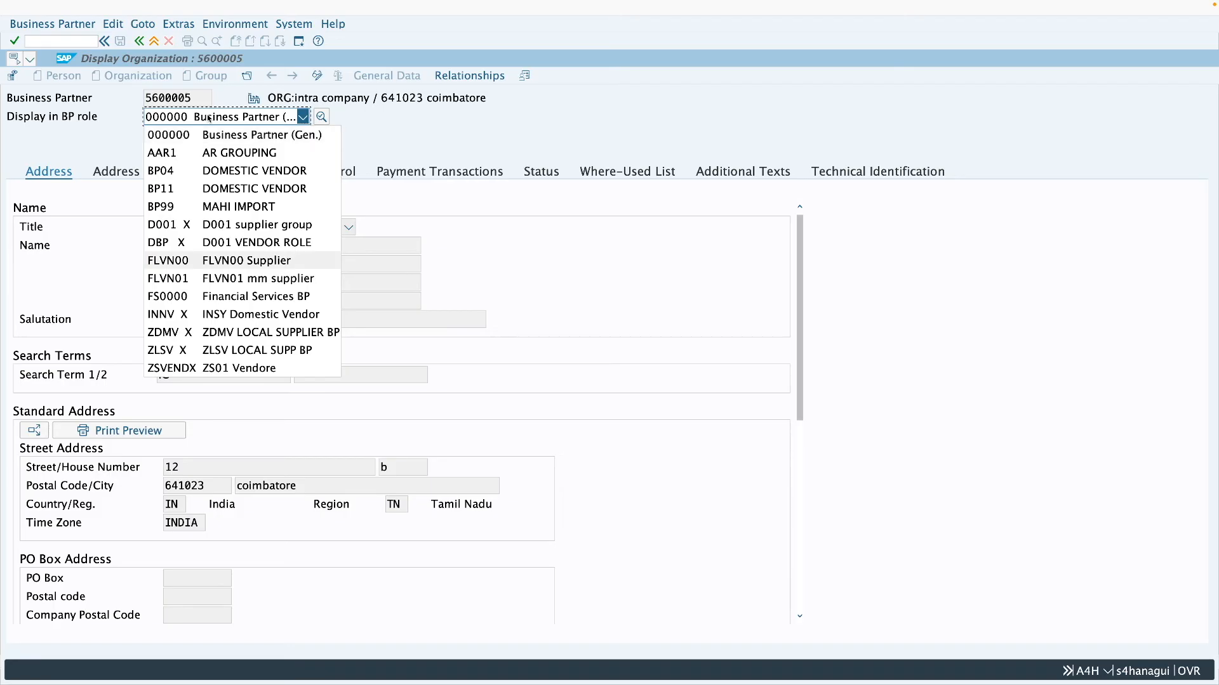
click(227, 280)
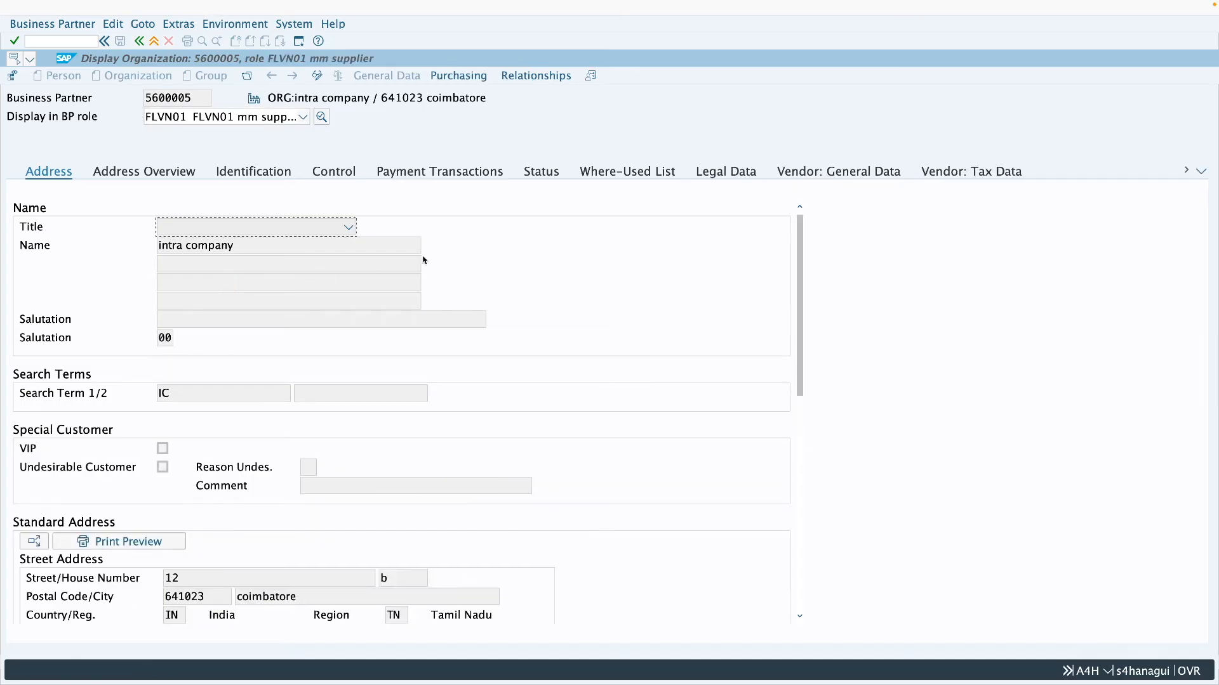
click(822, 174)
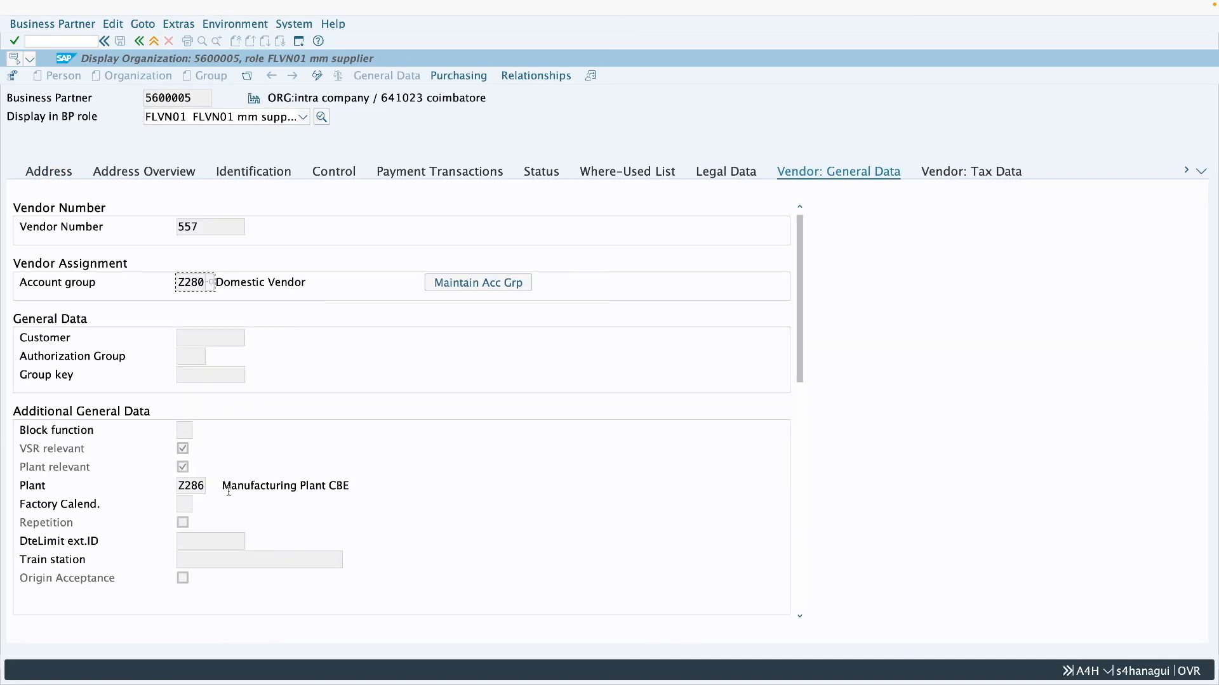
- Compare the business partner number, the vendor number and the plant assigned in the additional general data
drag(203, 488, 173, 494)
click(202, 489)
drag(198, 228, 179, 229)
drag(194, 99, 144, 99)
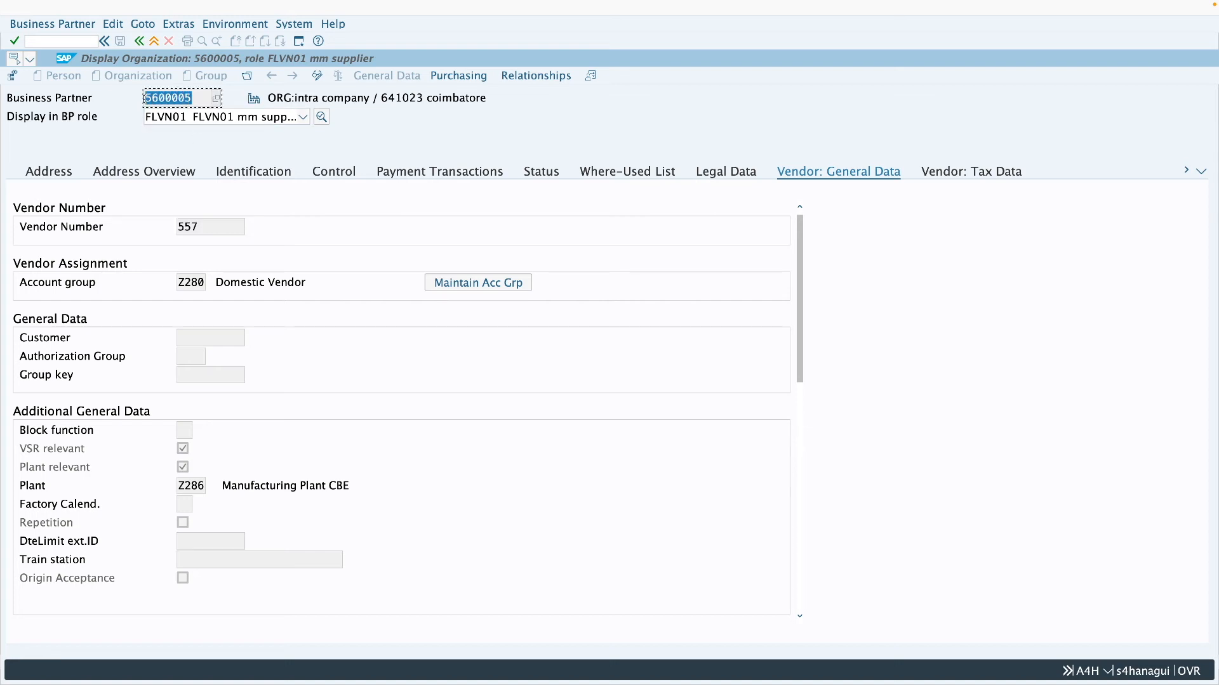
drag(203, 226, 178, 229)
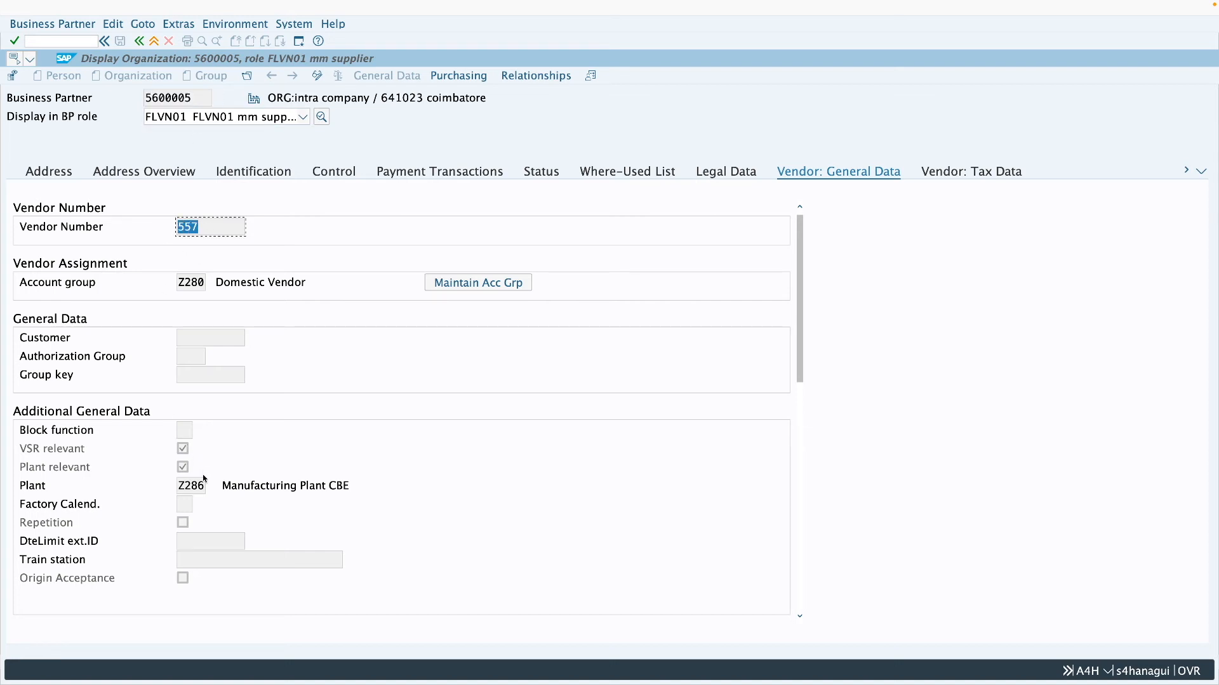
drag(203, 489, 191, 489)
click(181, 489)
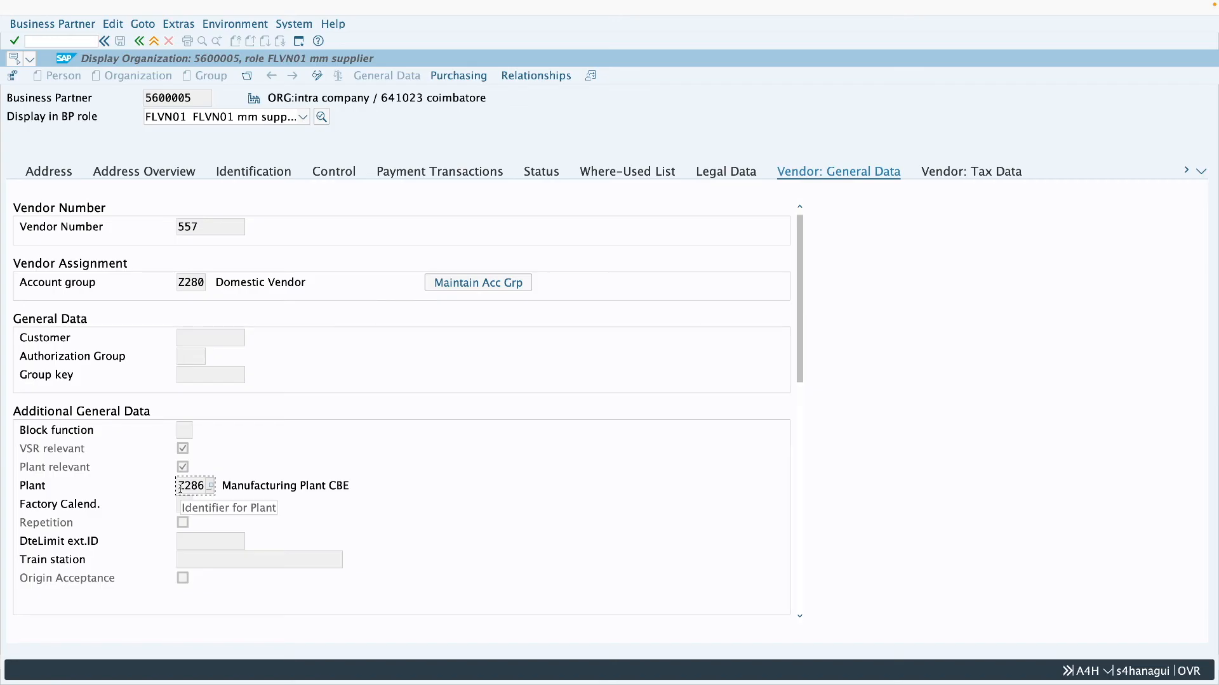
drag(201, 227, 177, 235)
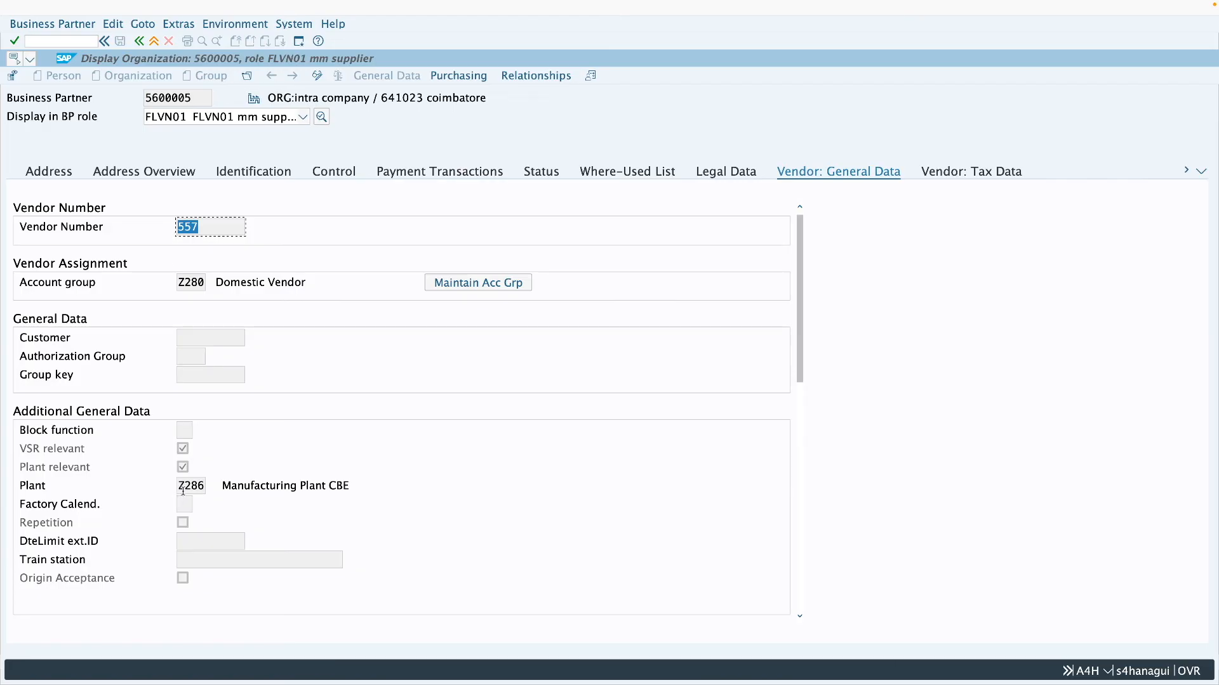
drag(202, 487, 180, 490)
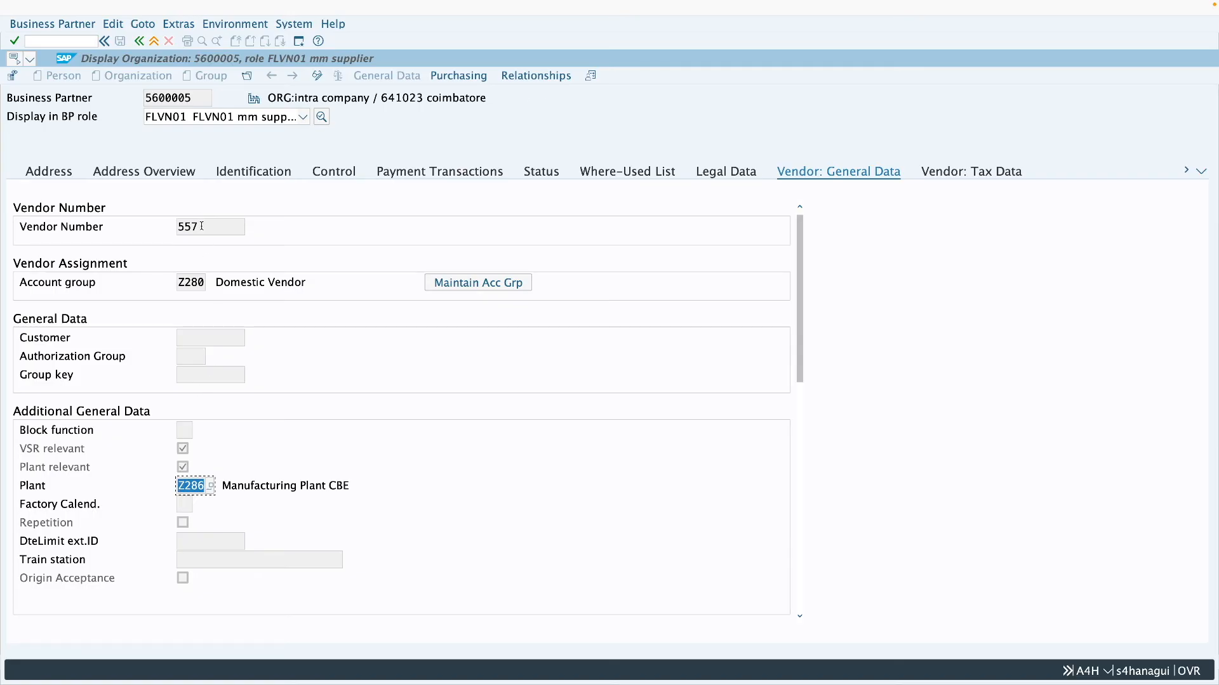
drag(201, 225, 175, 234)
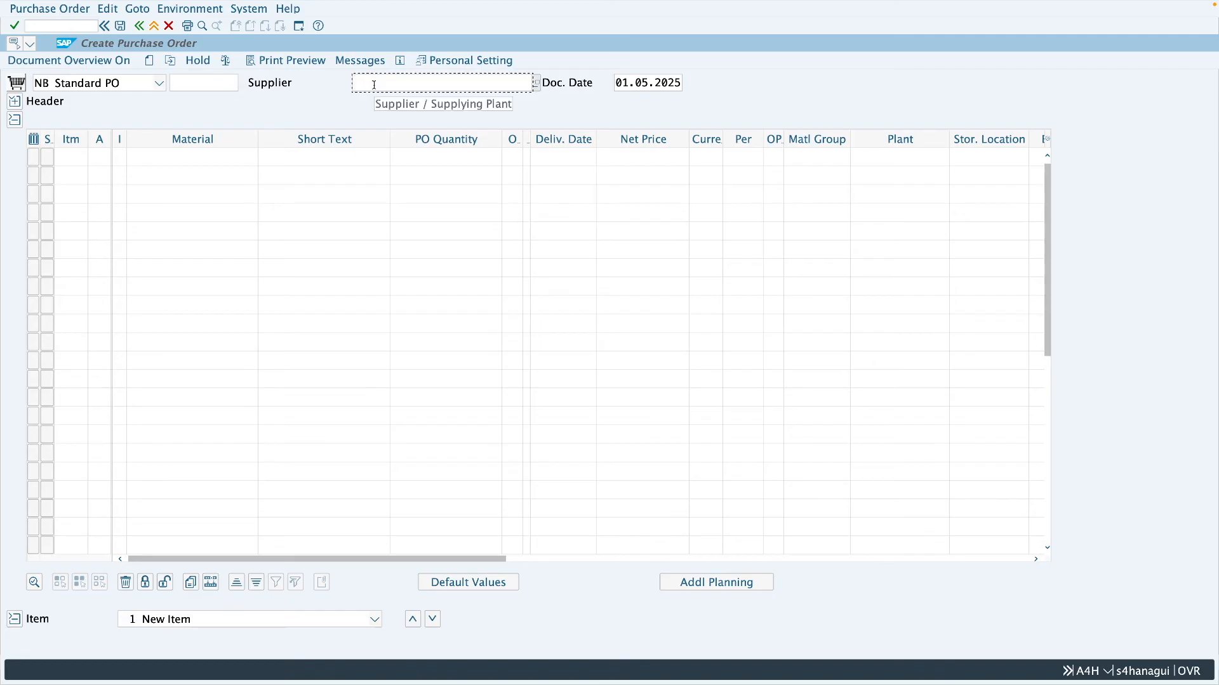
- In the purchase order, enter the supplier number of plant Z286, purchasing organization Z001, purchasing group 001 and company code 2806
text(557)
key(Return)
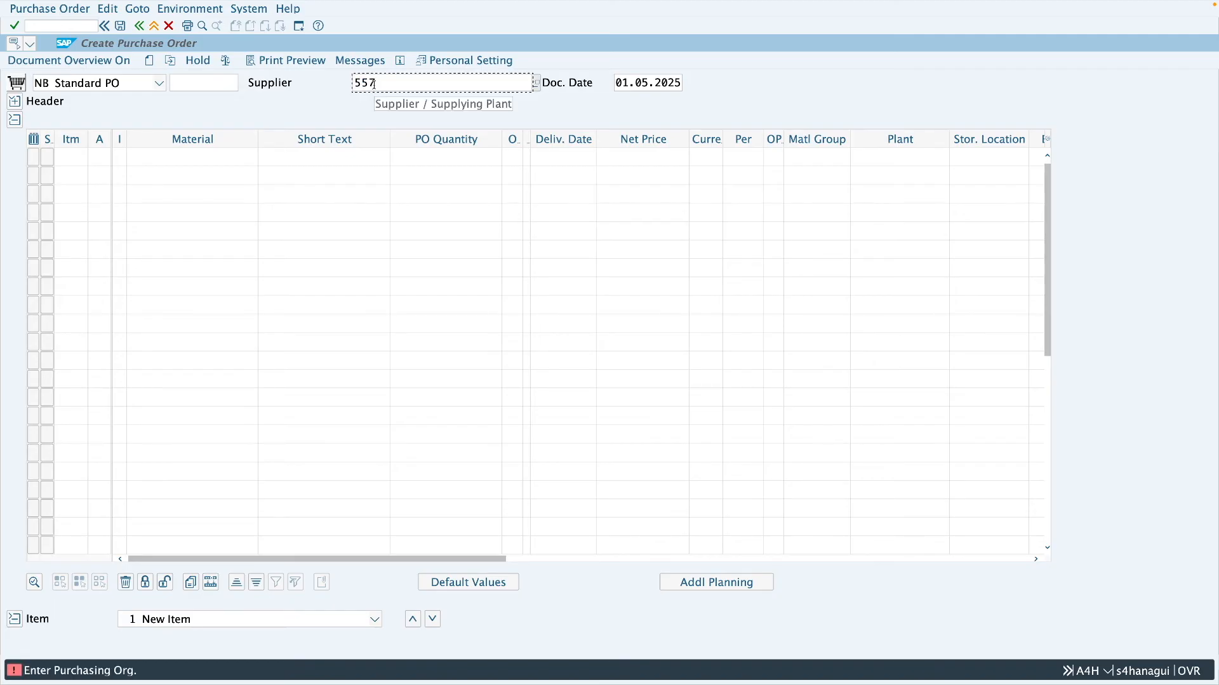
click(141, 138)
text(7001)
click(144, 156)
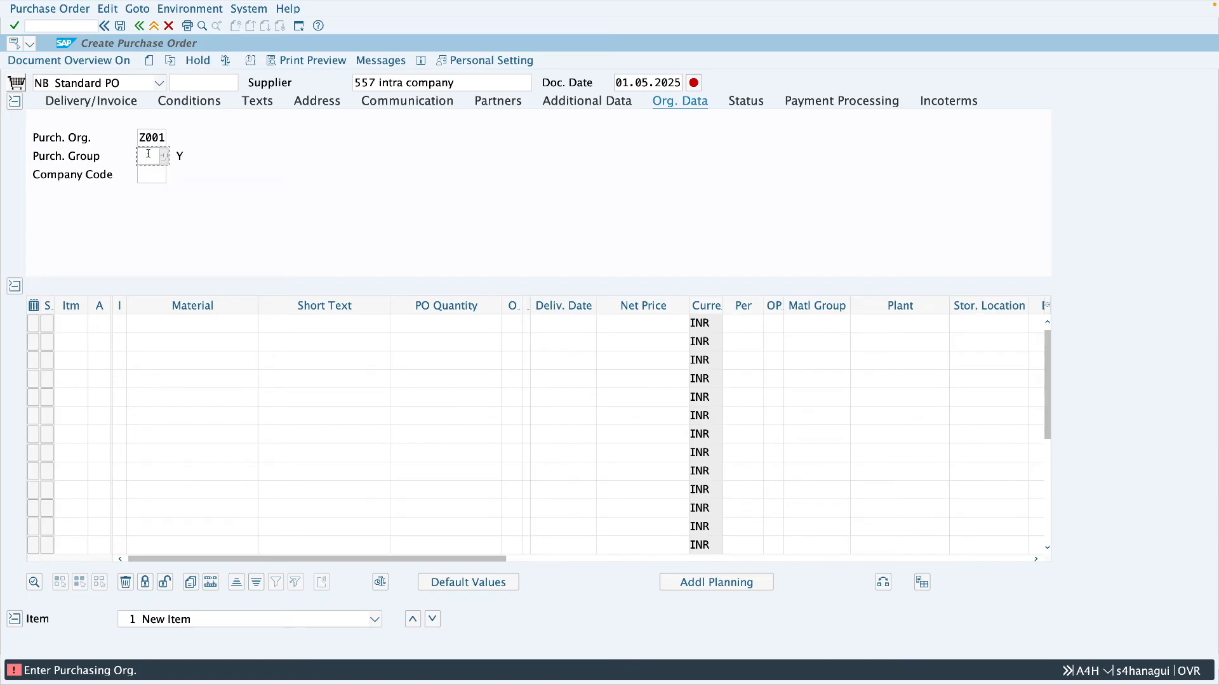
click(149, 173)
click(149, 174)
text(28)
click(154, 192)
key(Return)
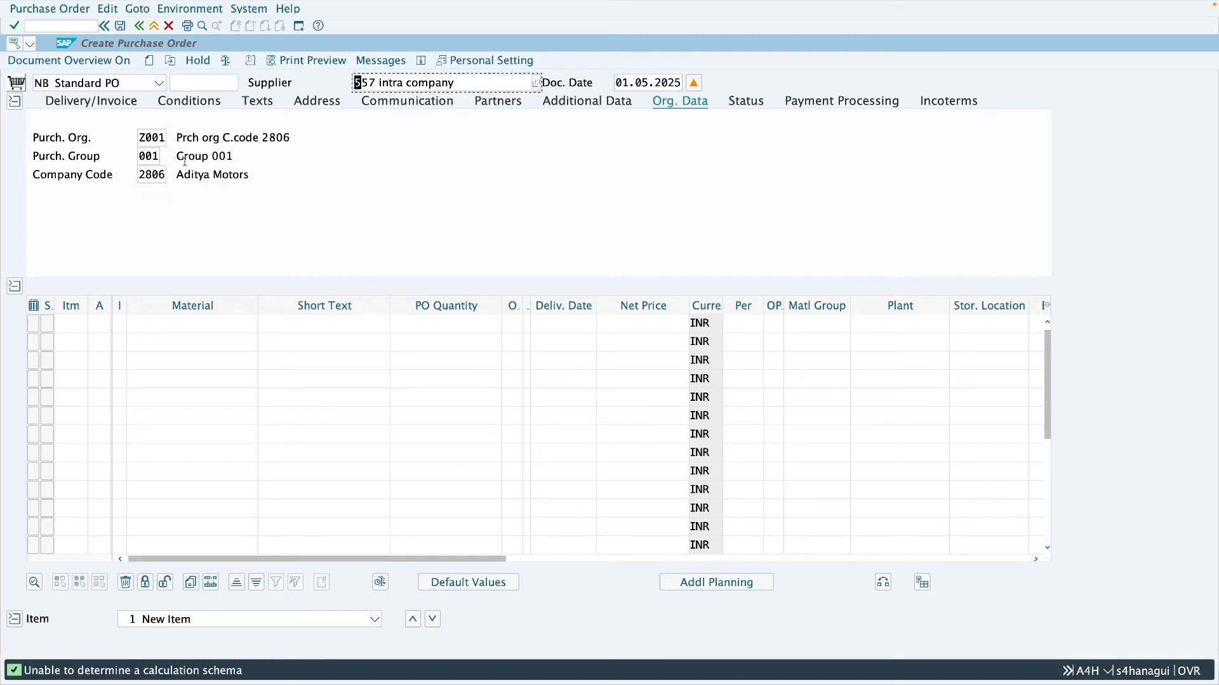
click(142, 137)
- Add a purchase order item for material 144 with quantity 10, net price 100 INR and plant MM01
click(204, 328)
text(144)
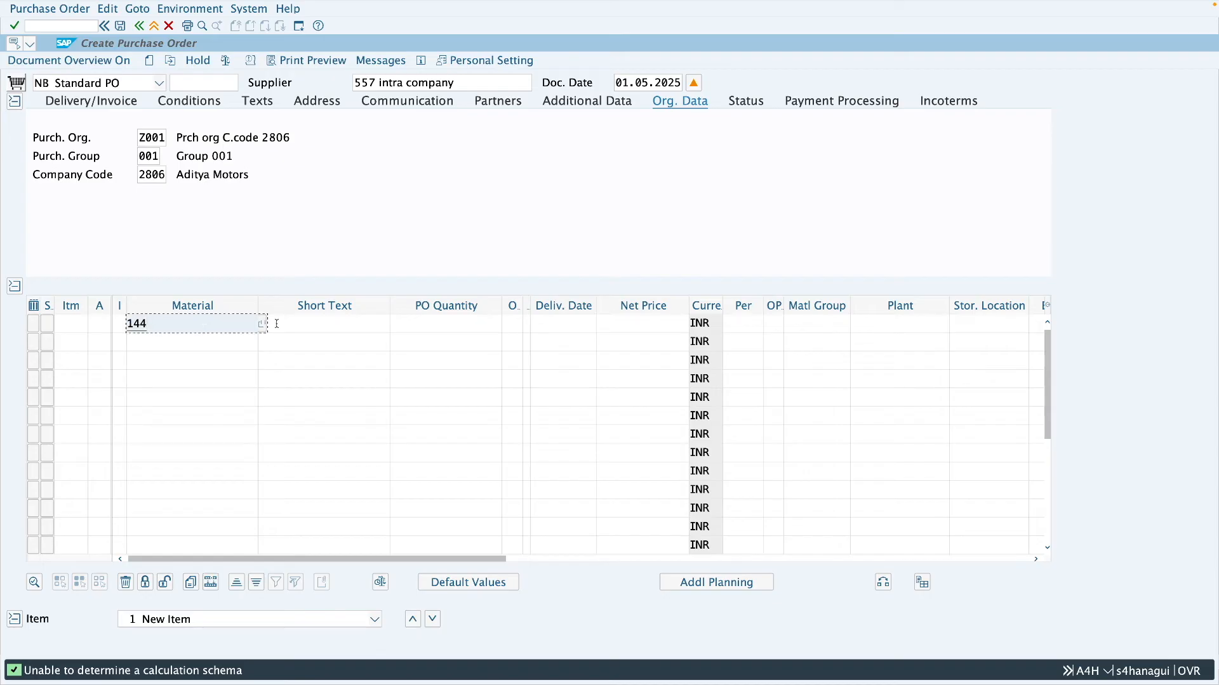
click(412, 323)
text(1)
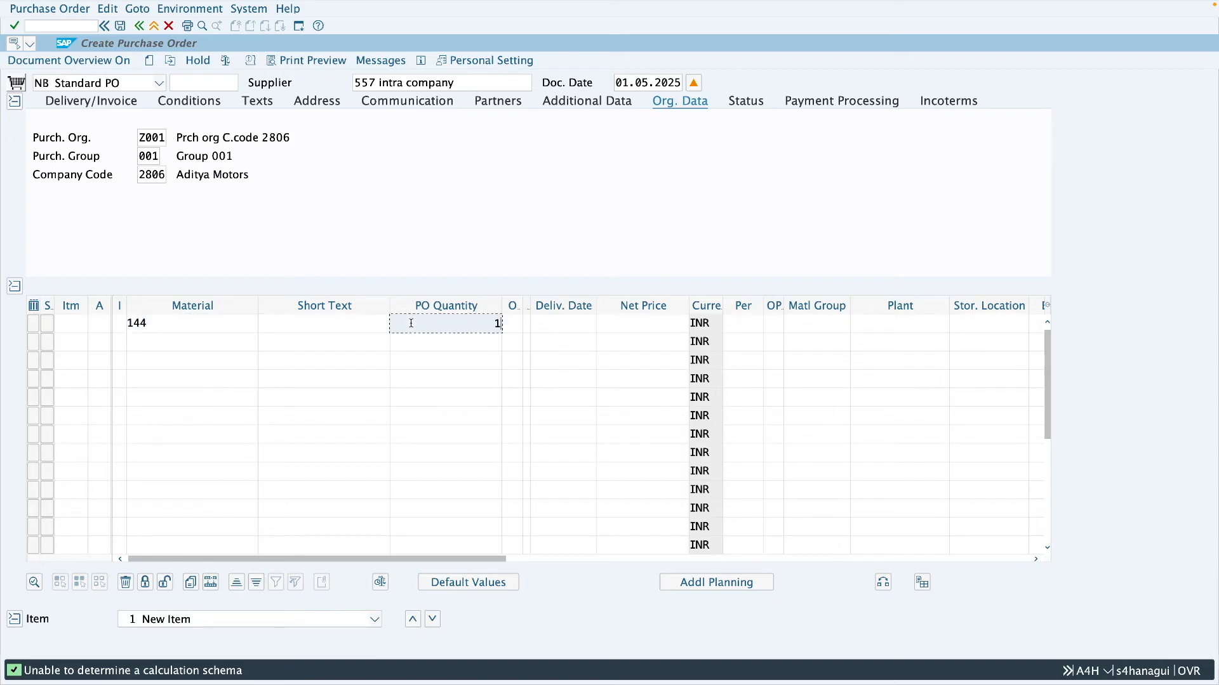
text(0)
click(653, 328)
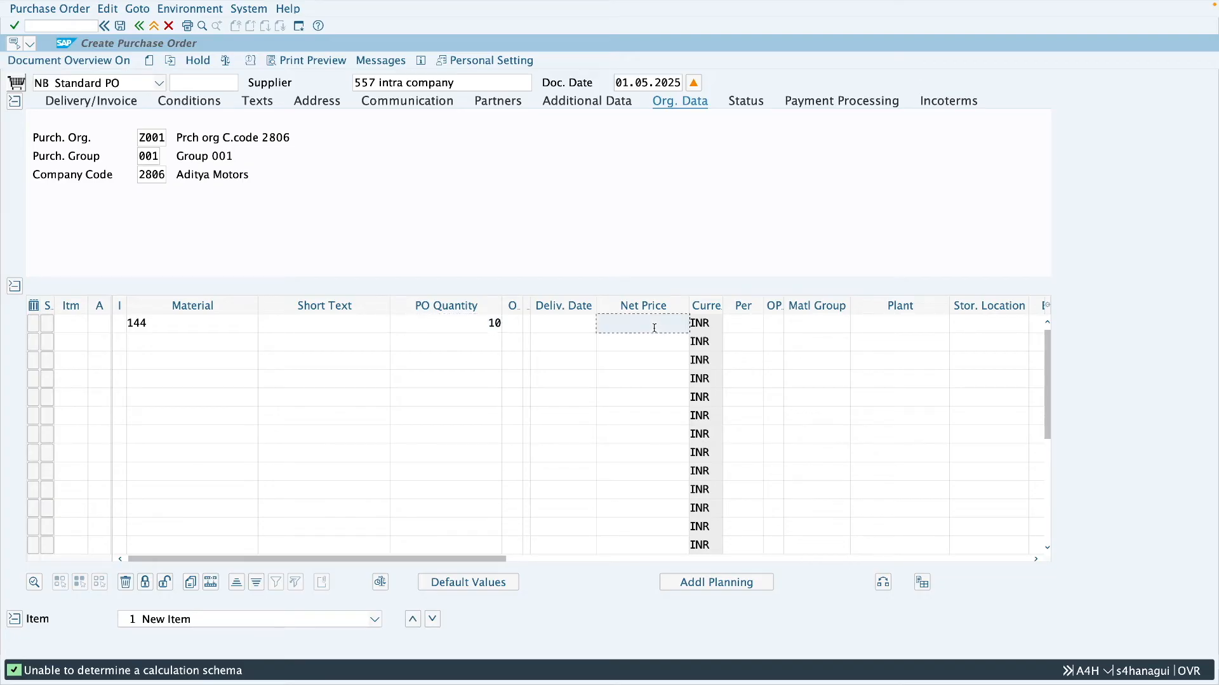
text(100)
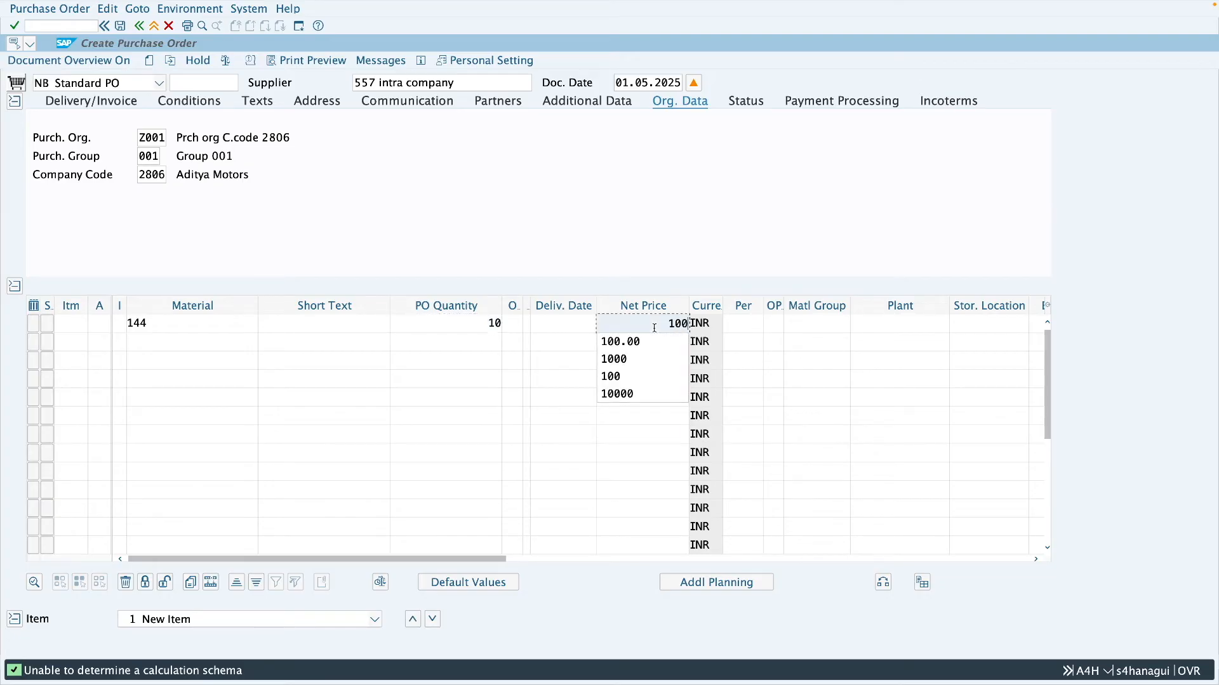
click(881, 322)
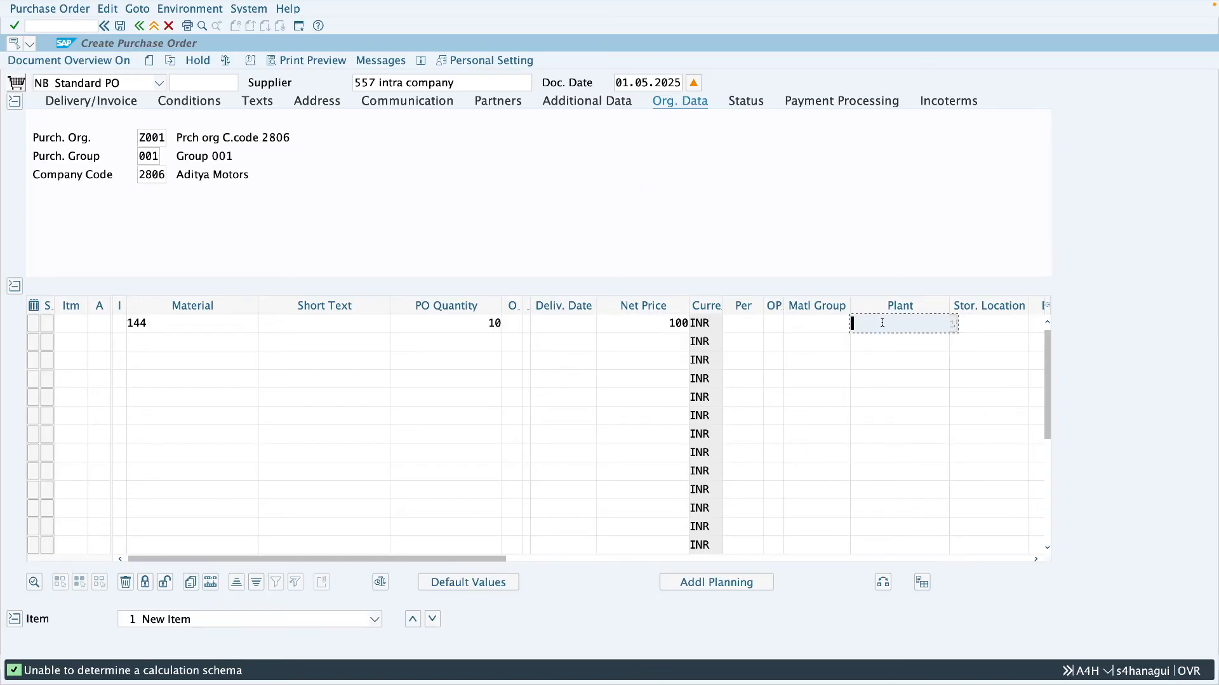
text(mm01)
key(Return)
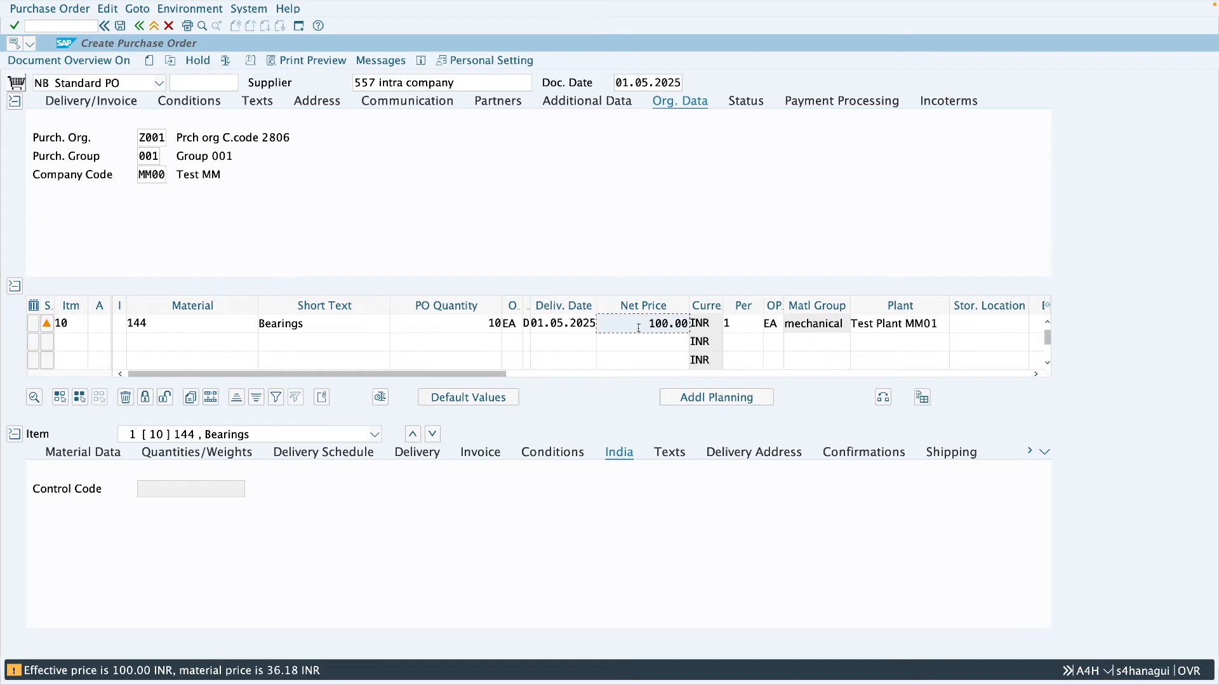
- Display the shipping data of the purchase order item and start transaction SPRO in a new session
click(951, 455)
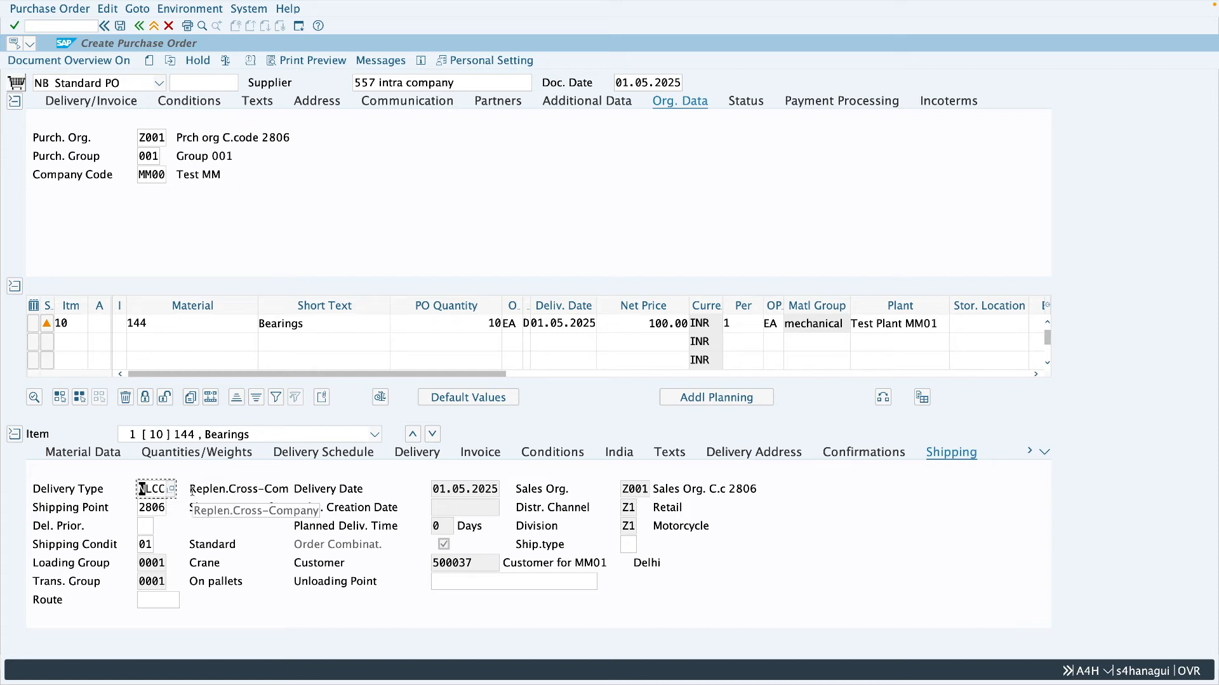
click(299, 26)
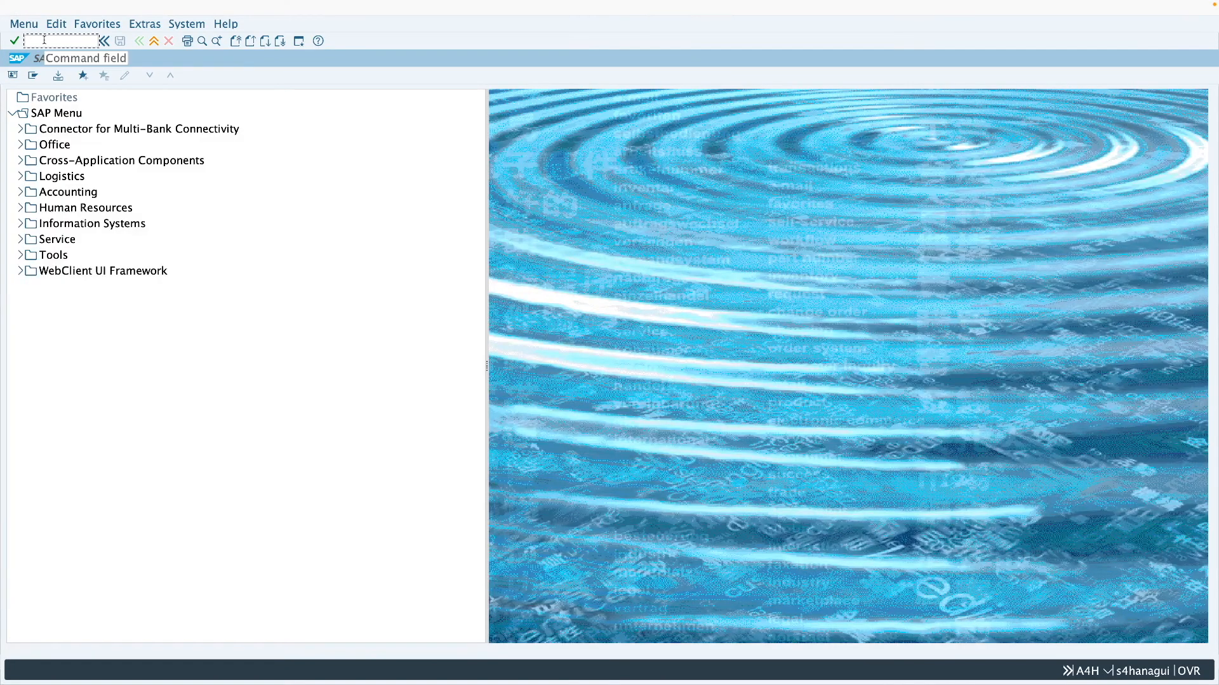
text(spro)
key(Return)
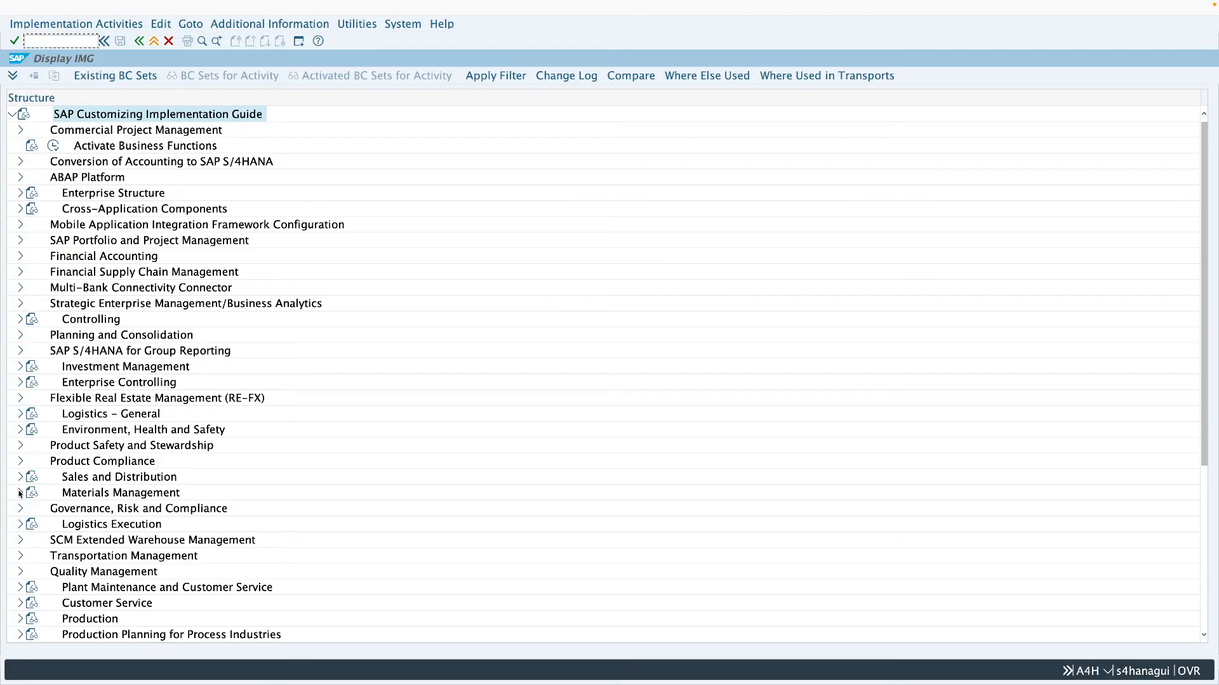
- In the purchasing customizing for stock transport orders, open Configure Delivery Type & Availability Check Procedure by Plant
click(19, 493)
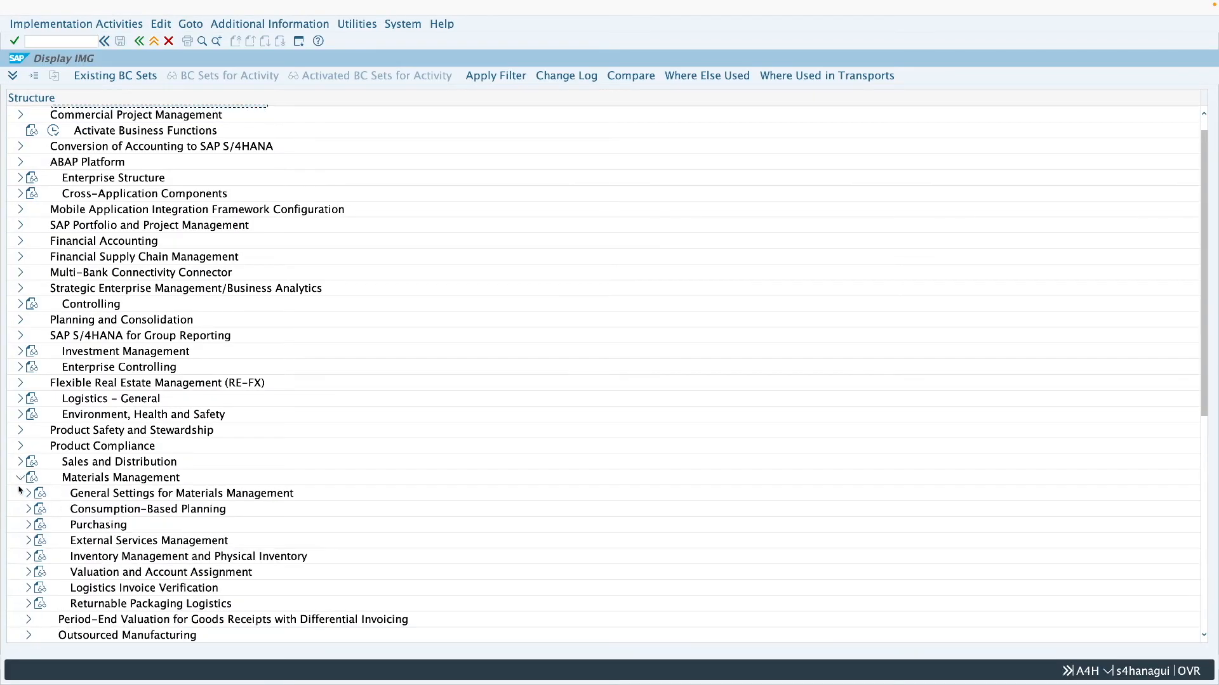
click(28, 525)
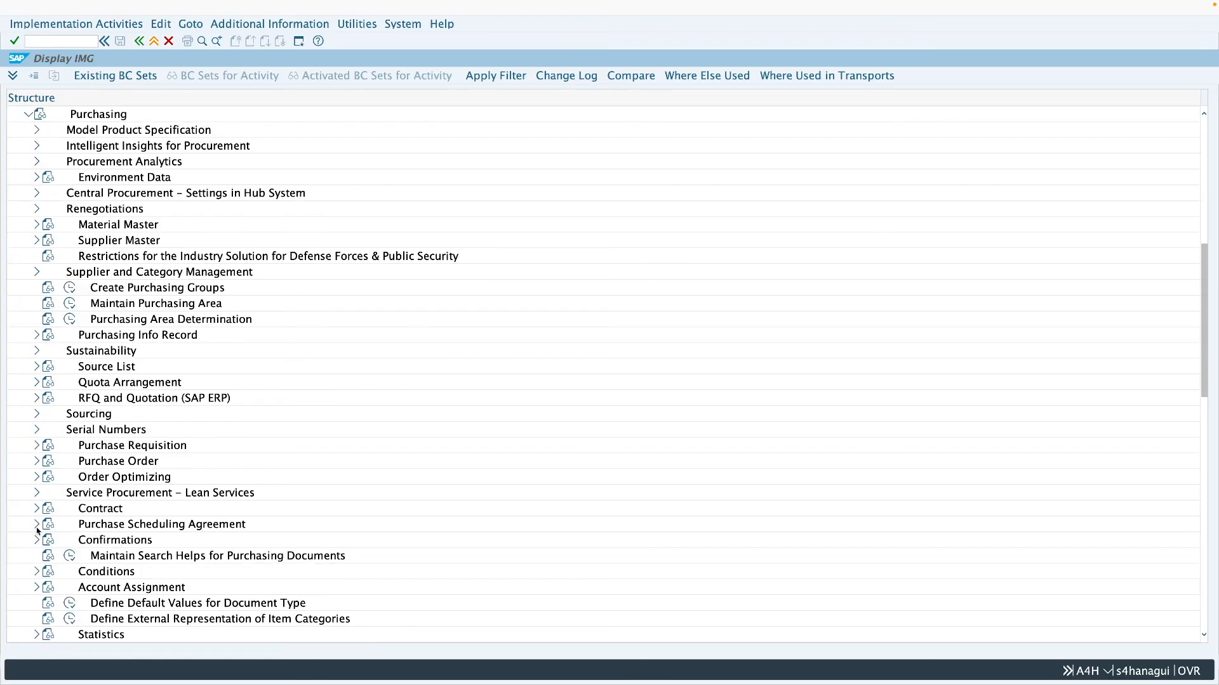
click(38, 462)
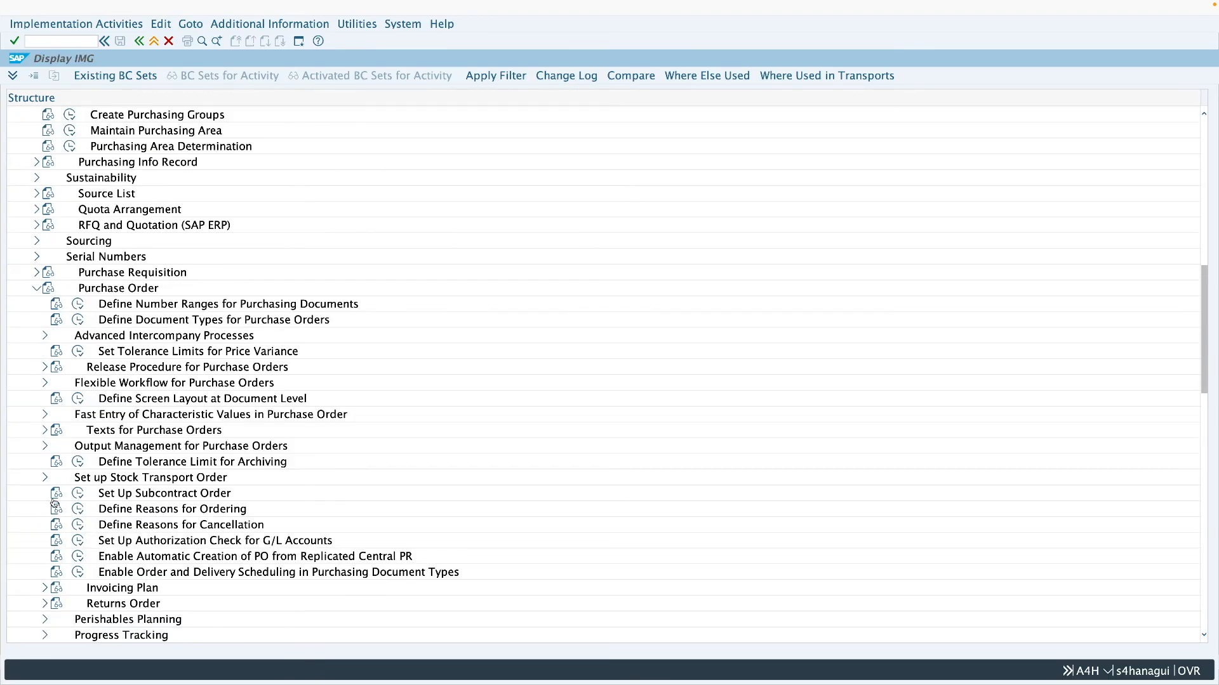
click(45, 477)
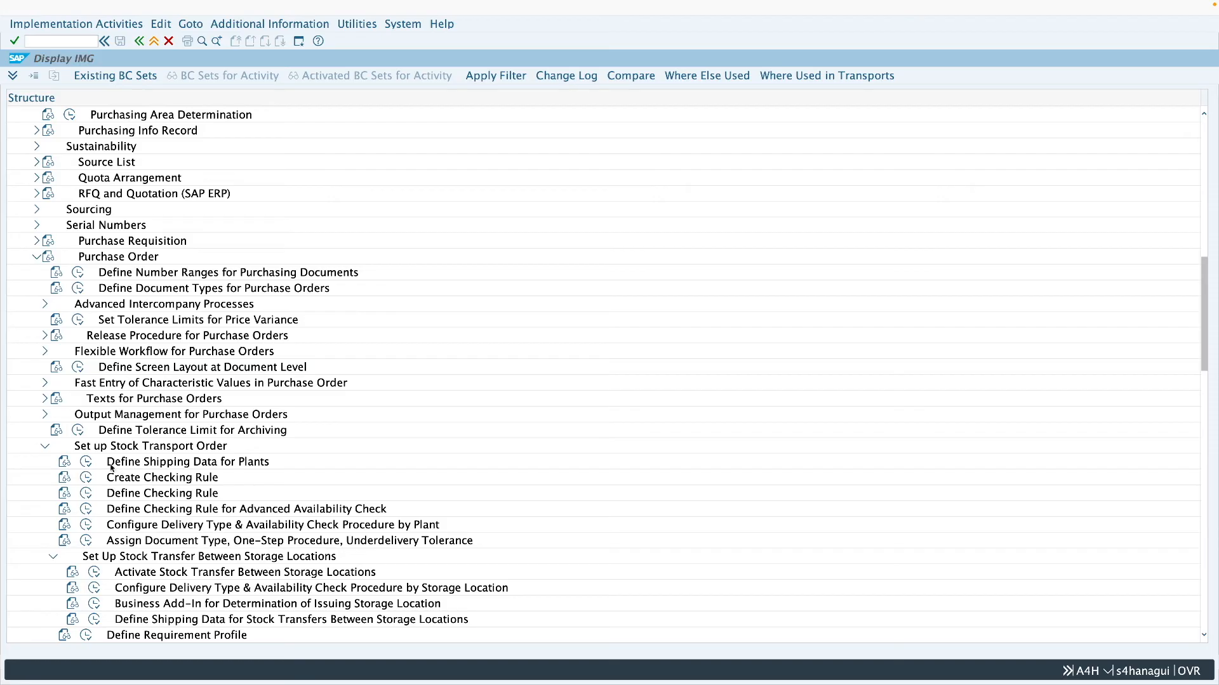
click(163, 527)
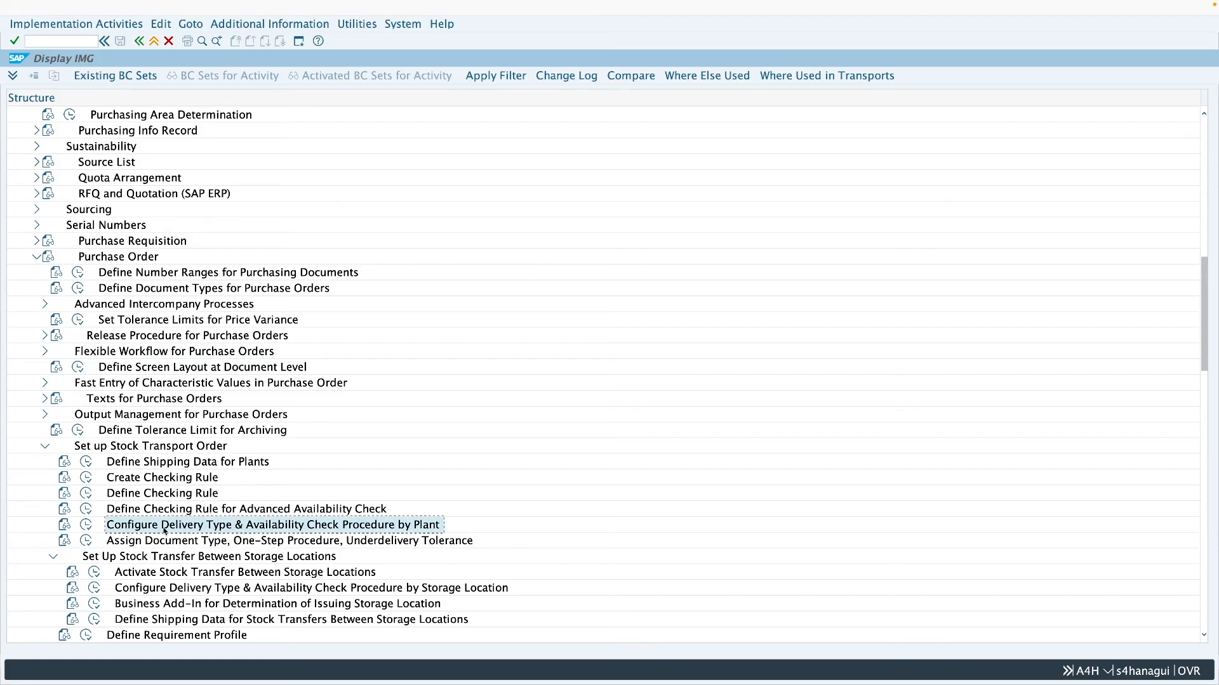
click(86, 525)
- Position the stock transfer data on document type NB and supplying plant Z286, check its delivery type and leave the customizing
click(253, 610)
text(nb)
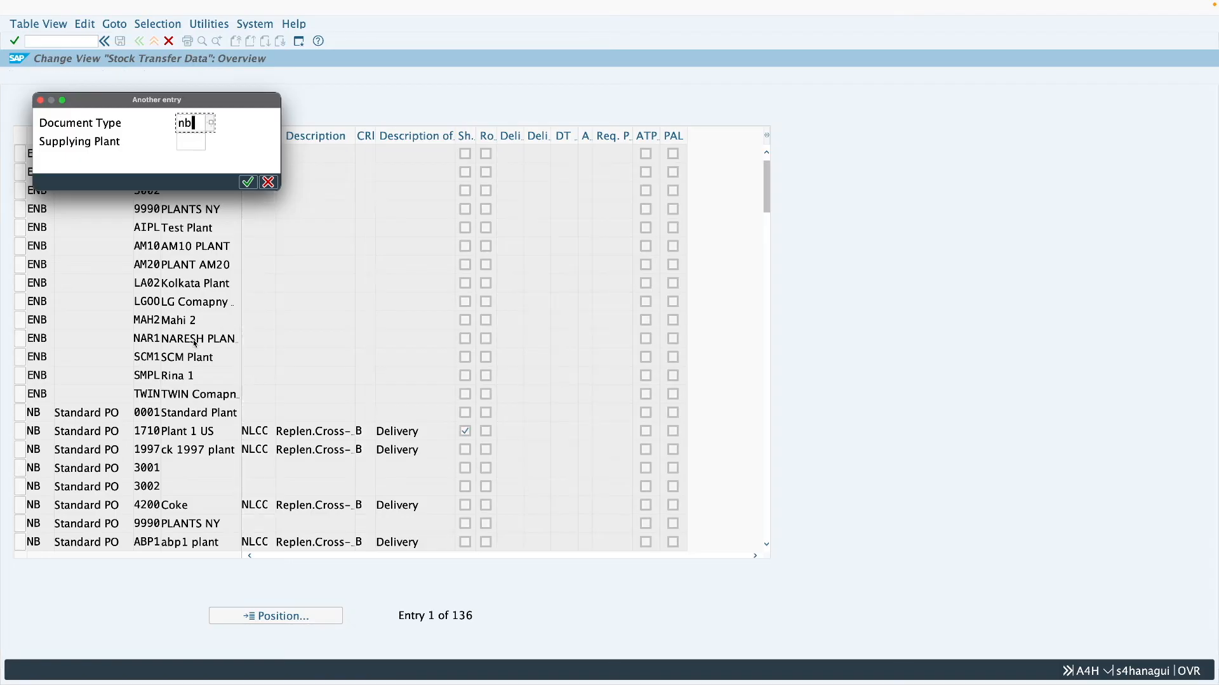
click(189, 141)
text(z200)
key(Return)
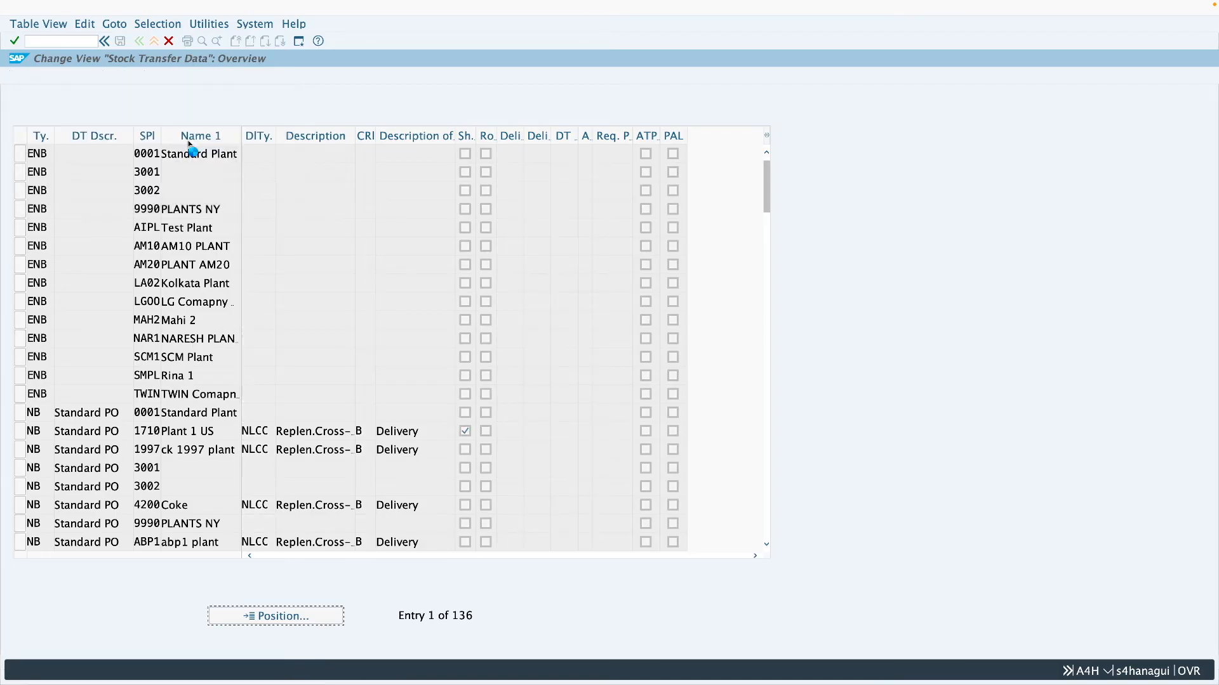
click(271, 153)
drag(271, 153, 234, 162)
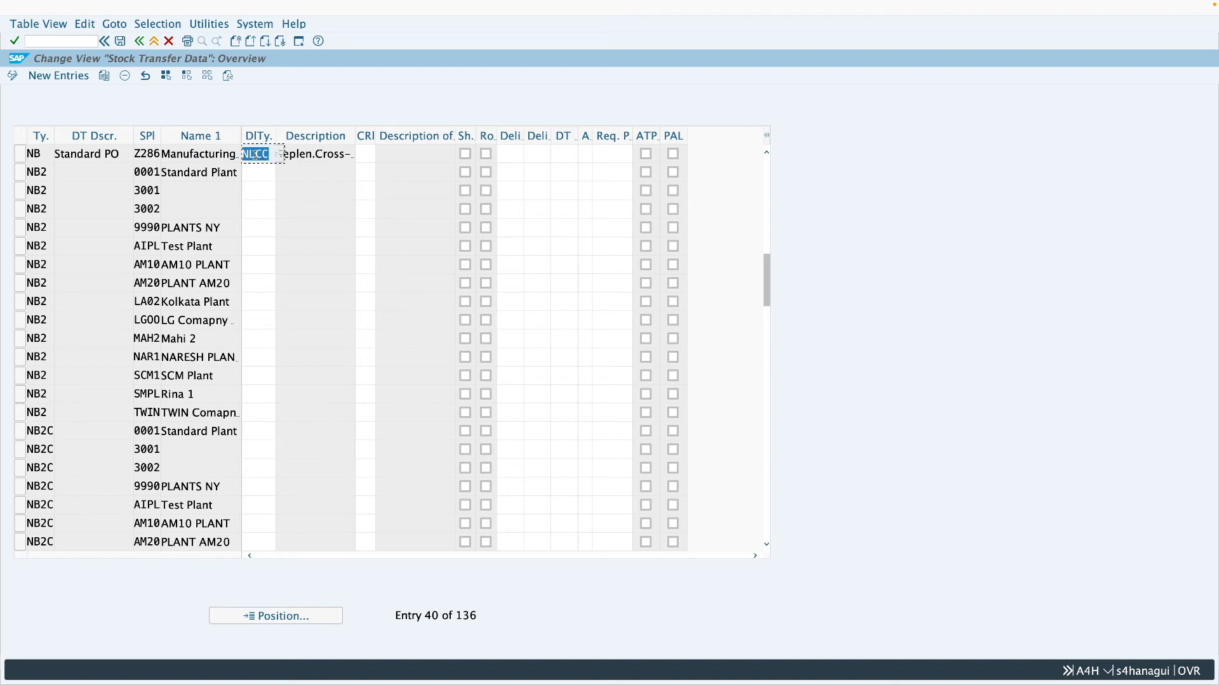
click(265, 154)
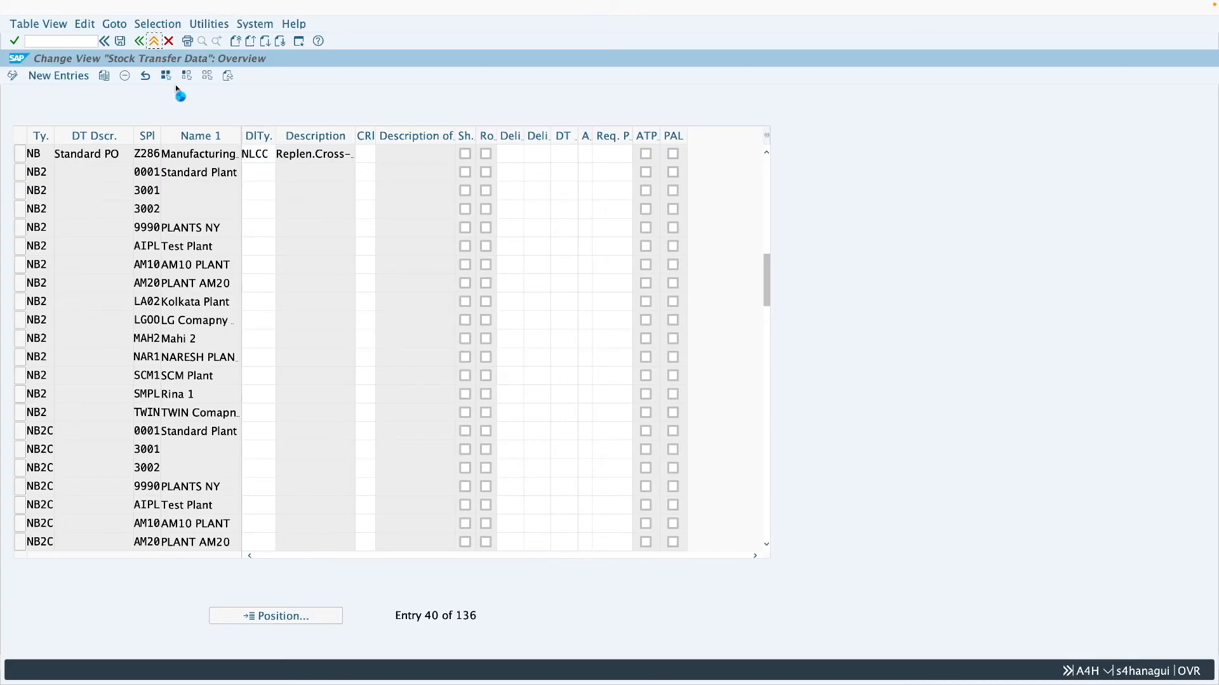
click(153, 42)
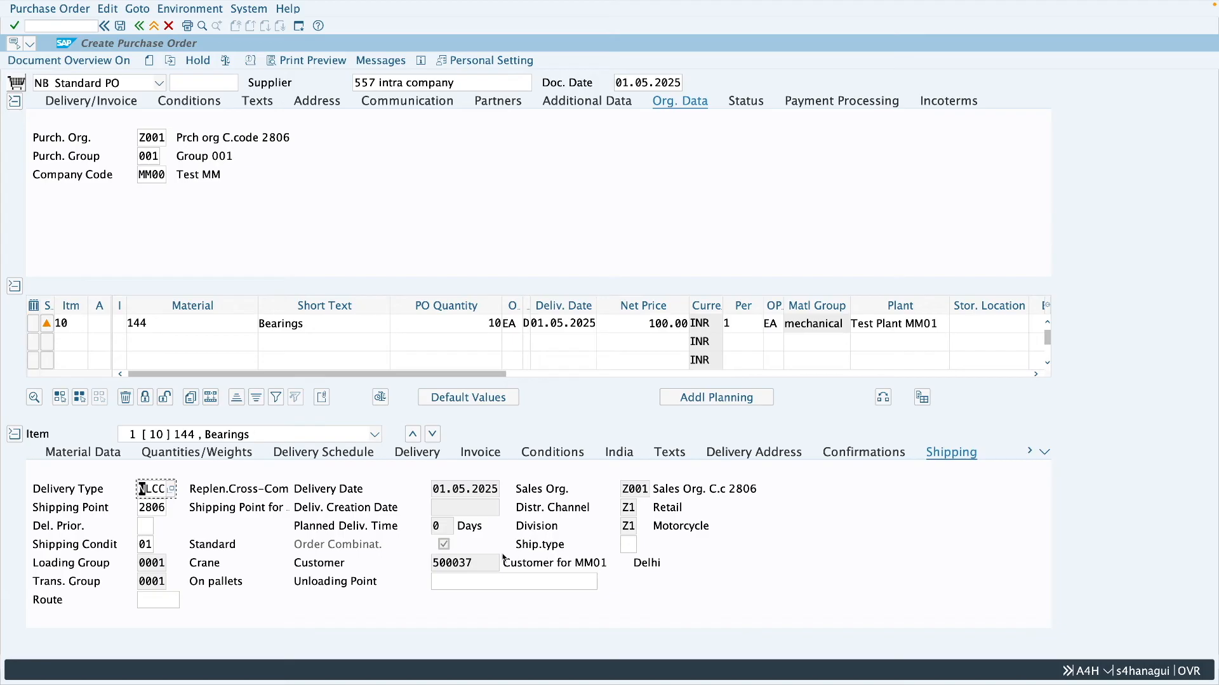
- Check the customer in the item's shipping data, then save the purchase order and copy its document number
drag(476, 565, 432, 565)
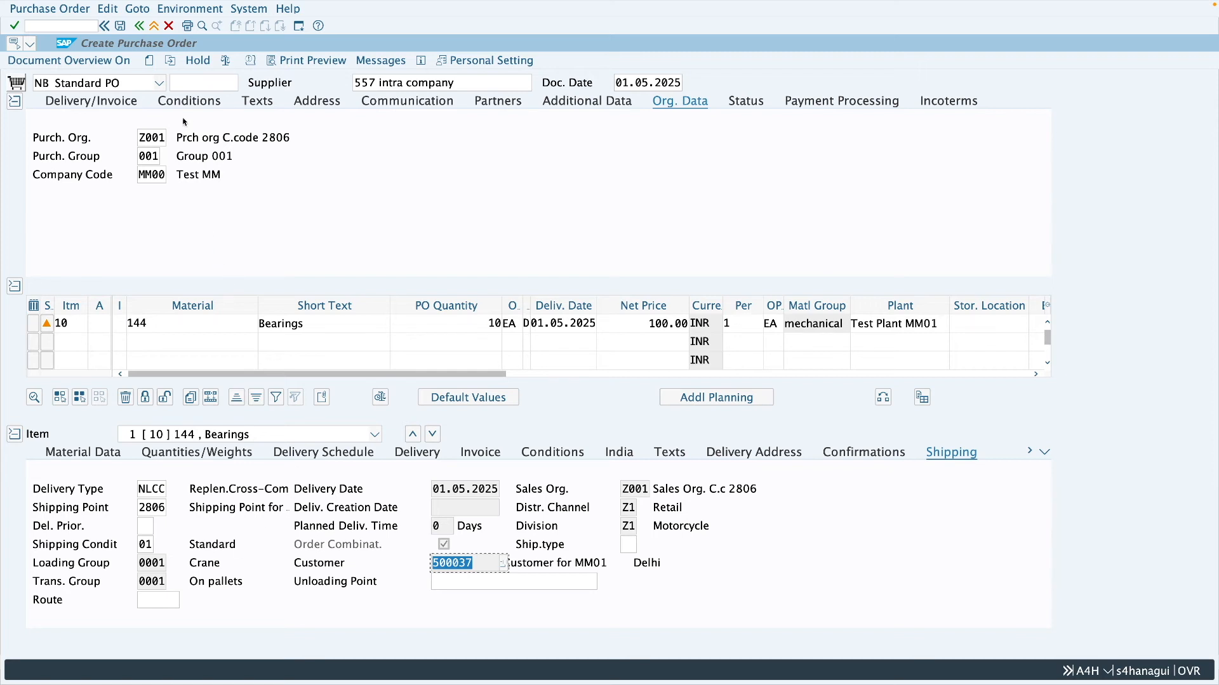
click(120, 25)
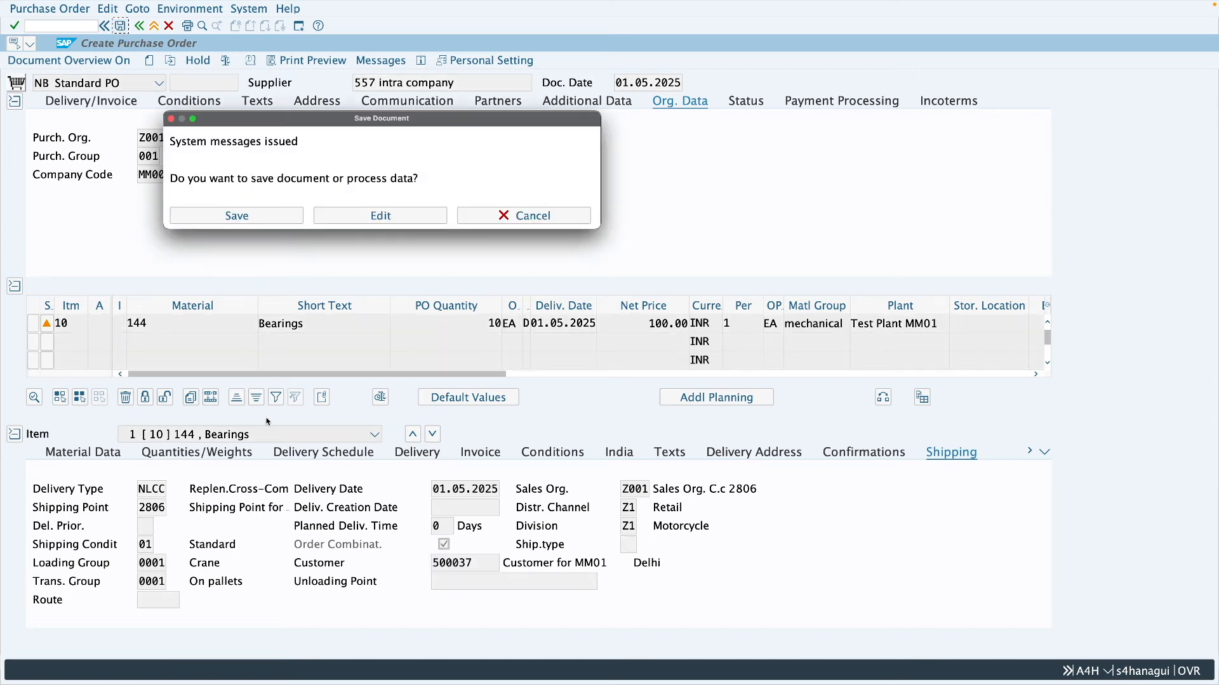
click(242, 214)
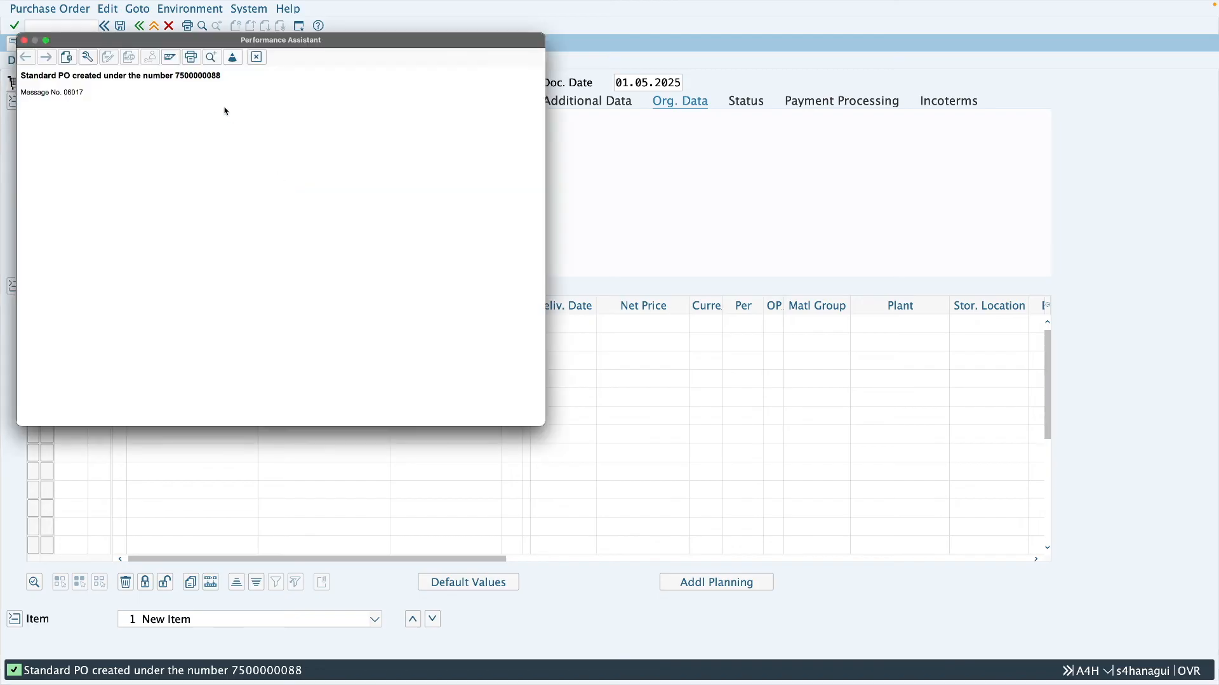
double_click(196, 75)
key(ctrl+c)
click(256, 56)
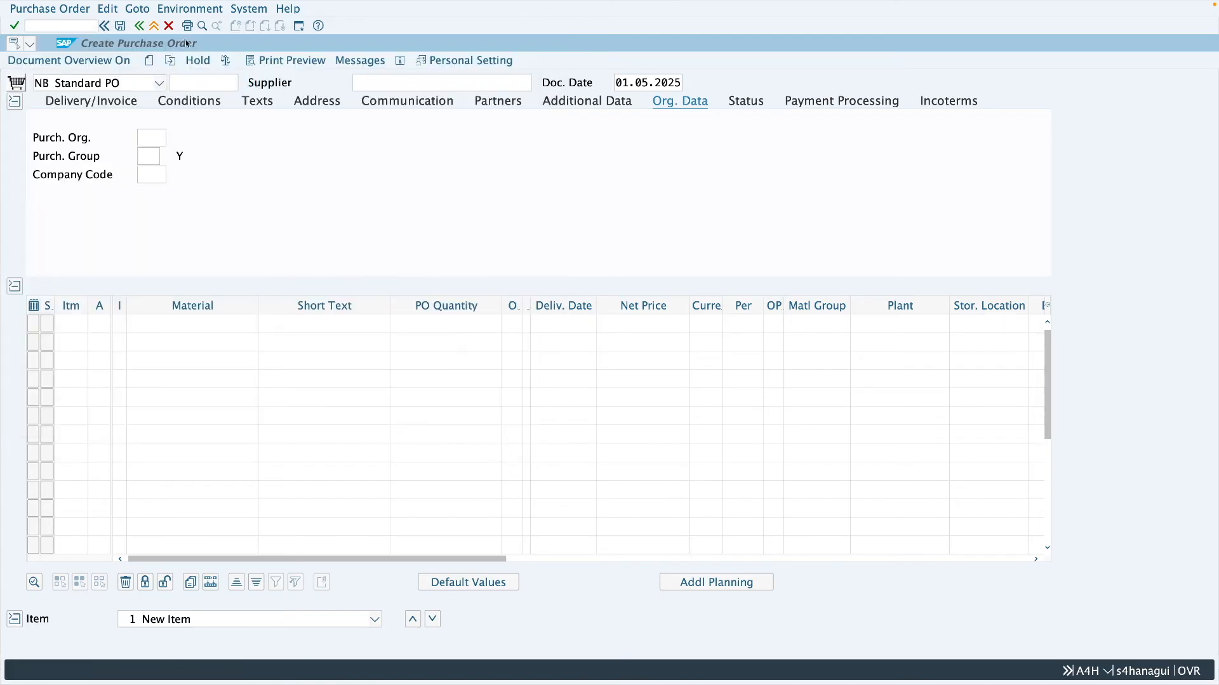
- Run transaction VL10B with the copied purchase order number as the purchasing document
click(154, 26)
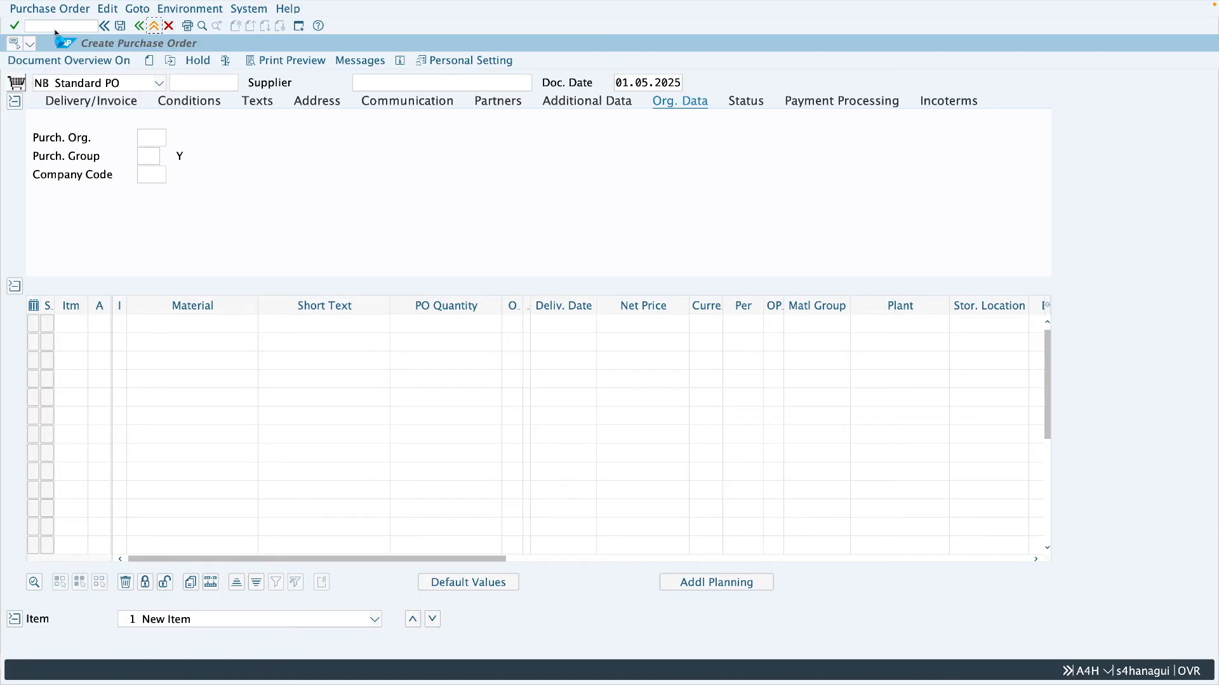
text(vl)
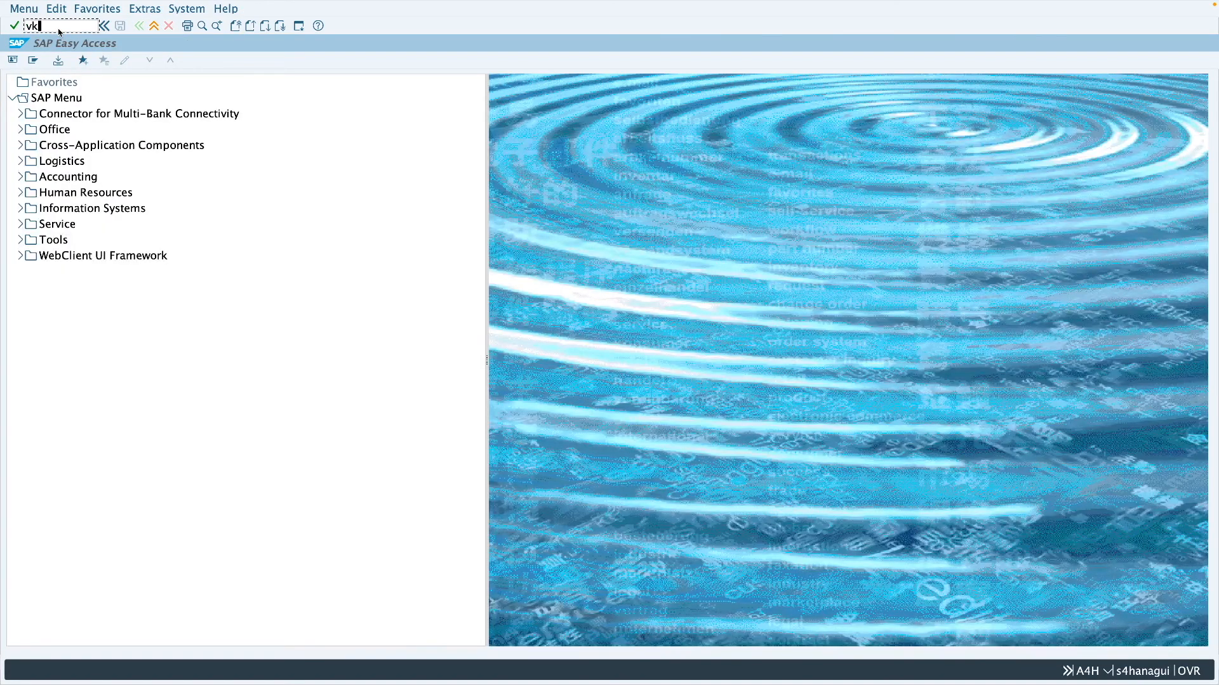
text(10b)
key(Return)
click(190, 156)
click(265, 214)
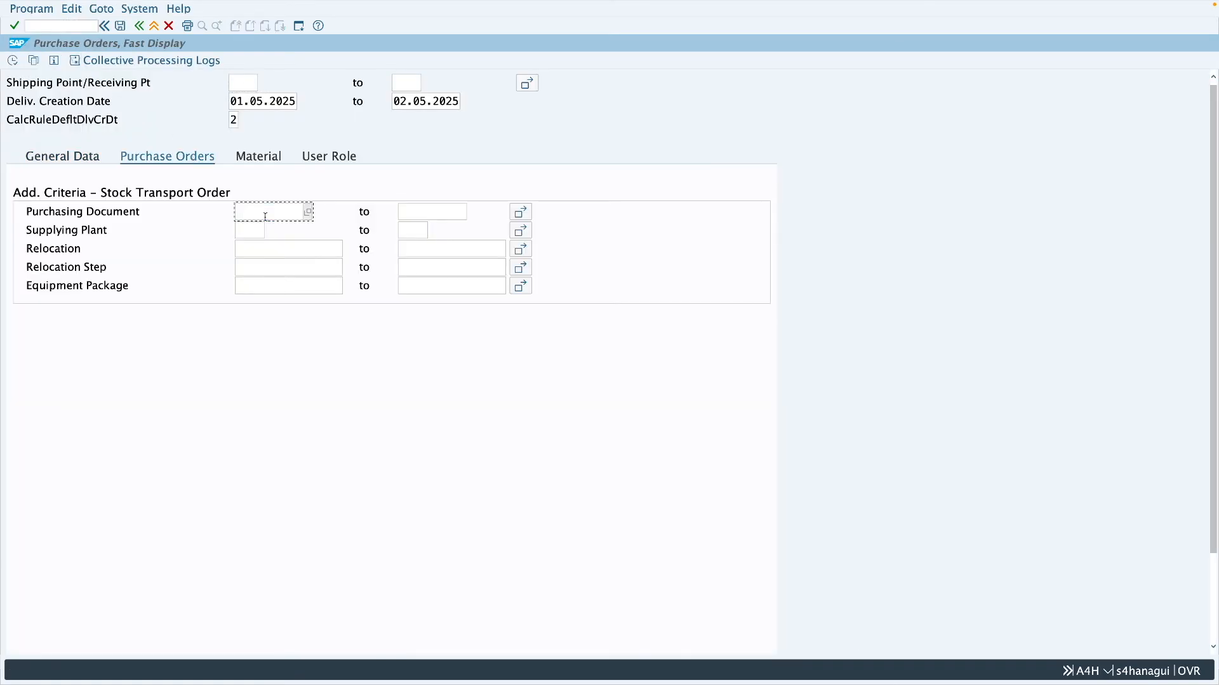
key(ctrl+v)
key(F8)
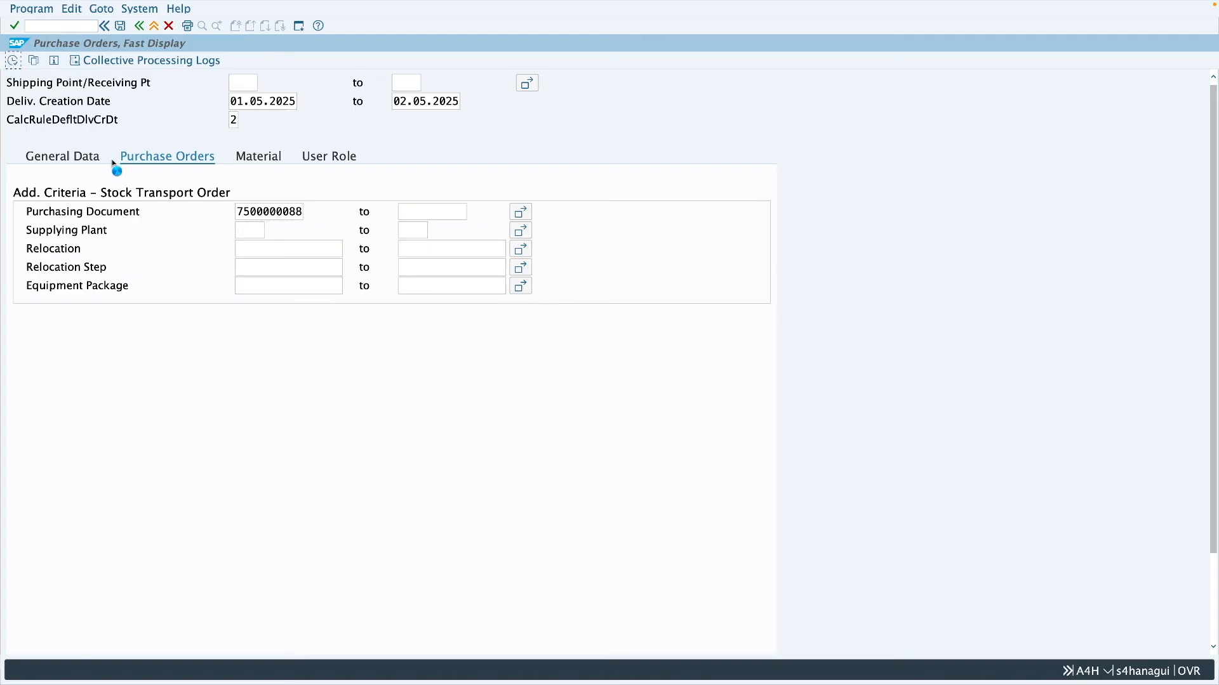
- Create the delivery for the listed purchase order in the background and display the order's purchase order history
click(12, 101)
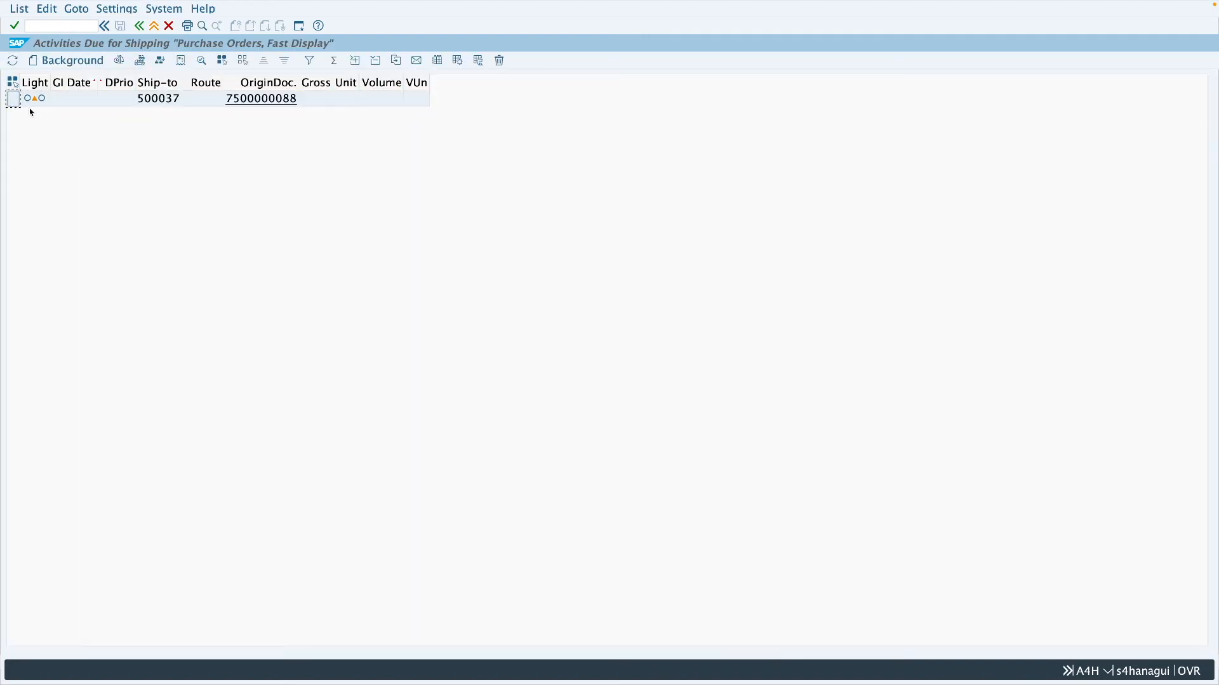
click(64, 61)
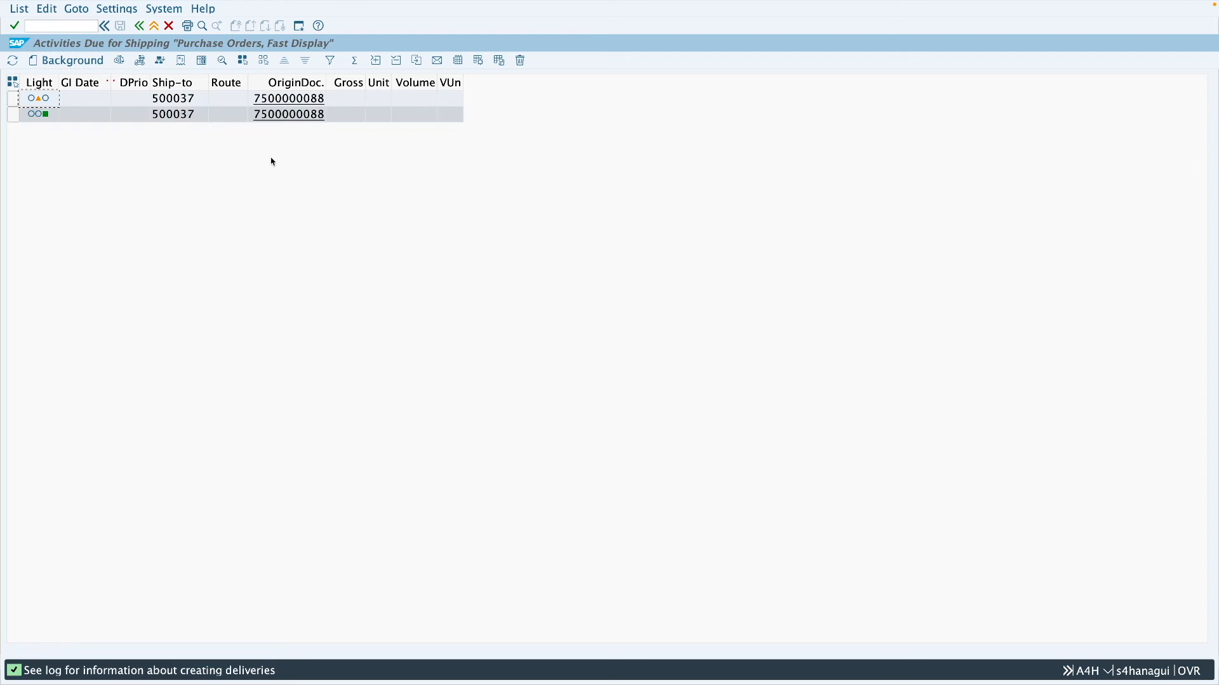
click(302, 122)
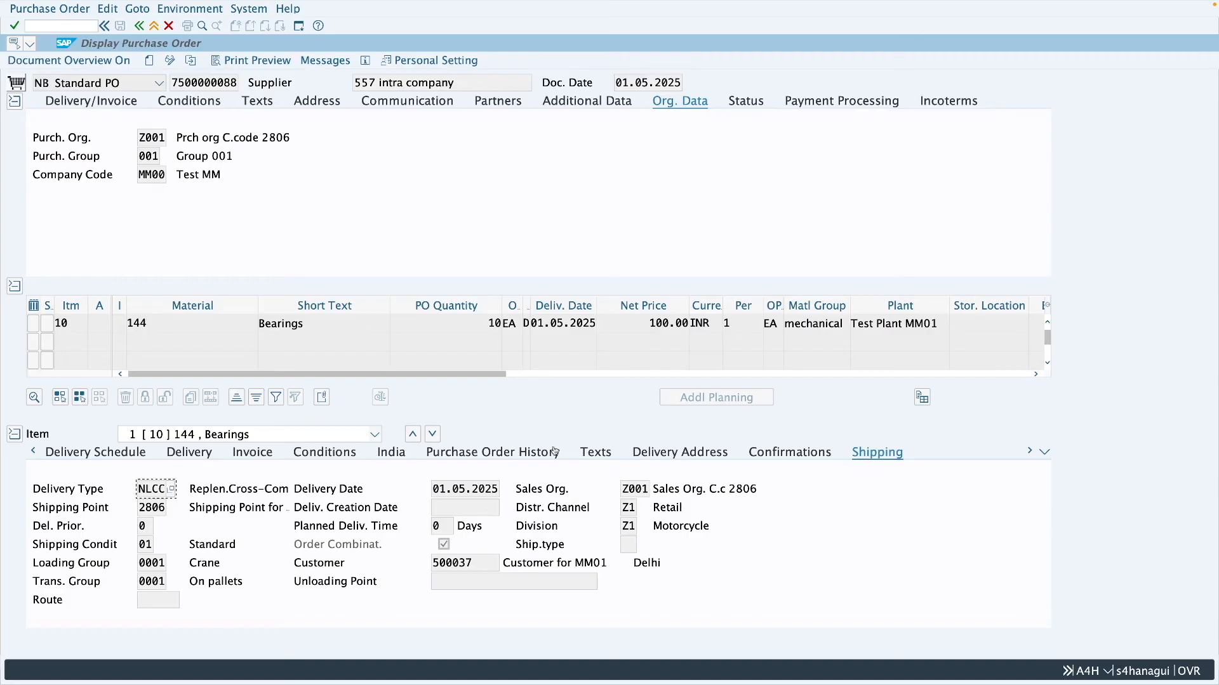
click(532, 452)
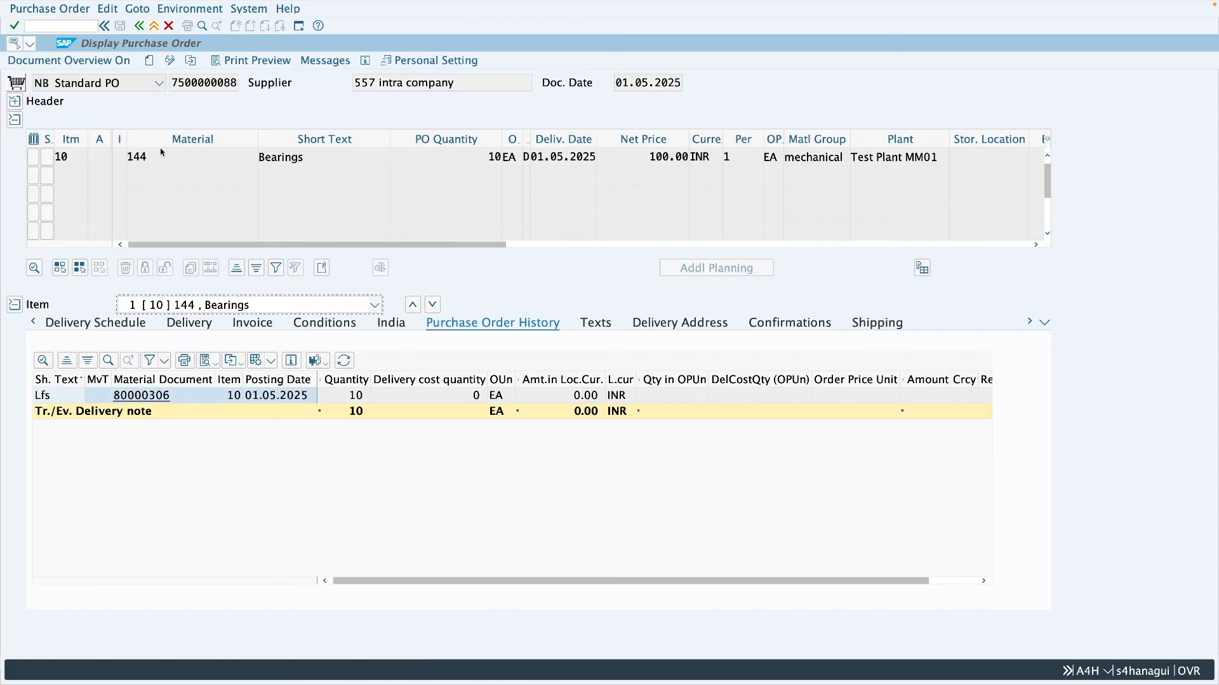
- Open the new outbound delivery in VL02N from a new session and show its picking data
click(67, 27)
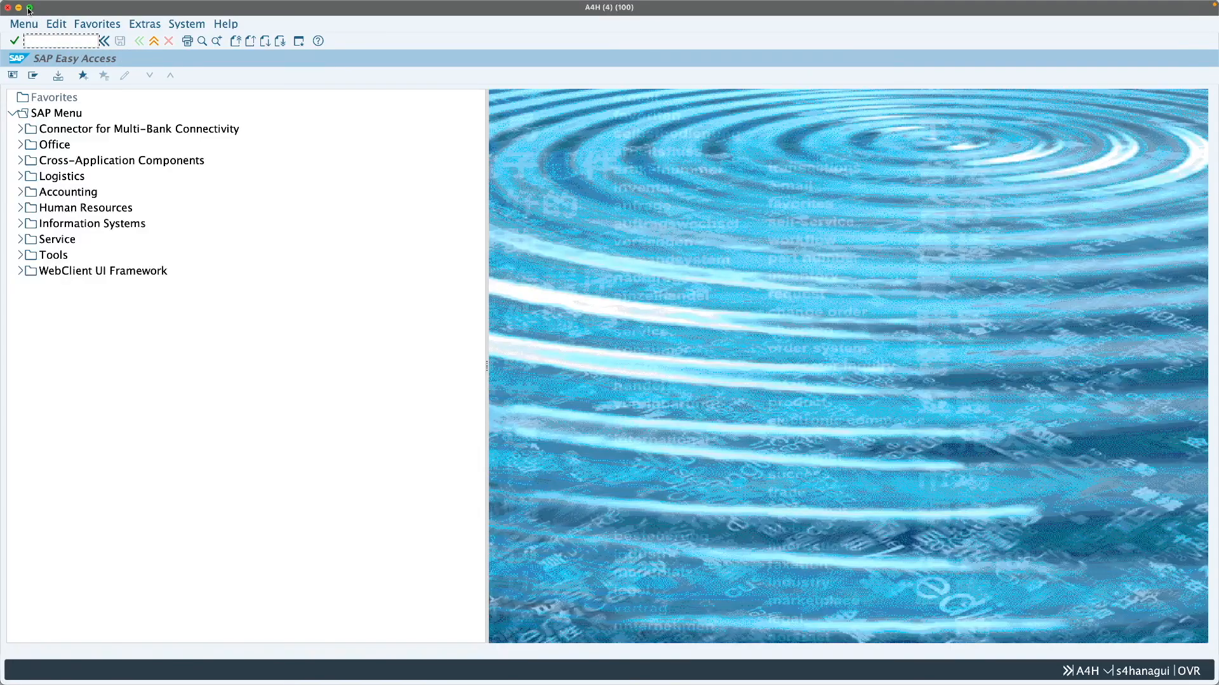
click(29, 10)
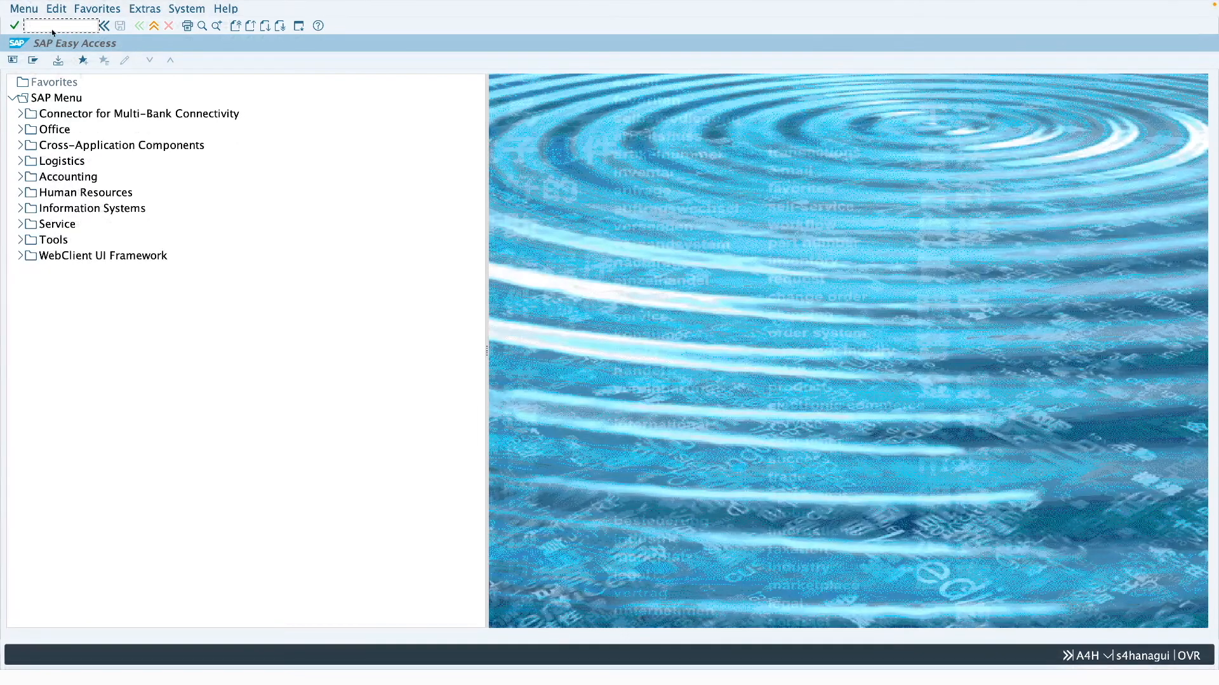
text(vl02n)
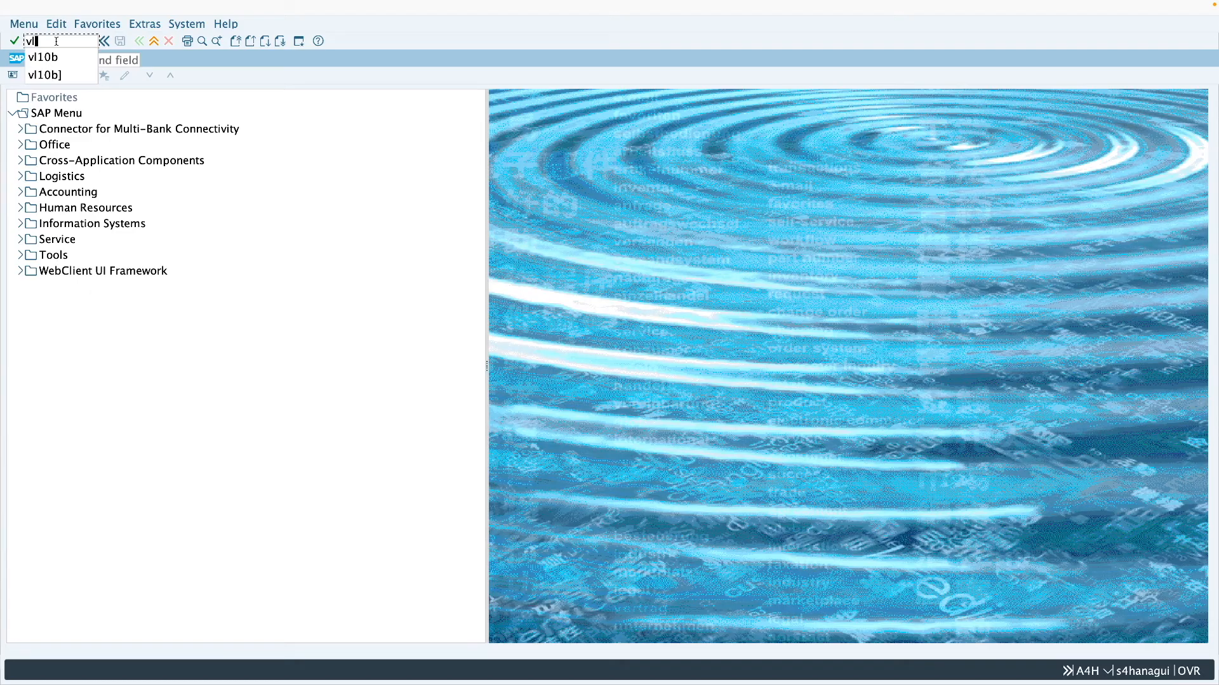
key(Return)
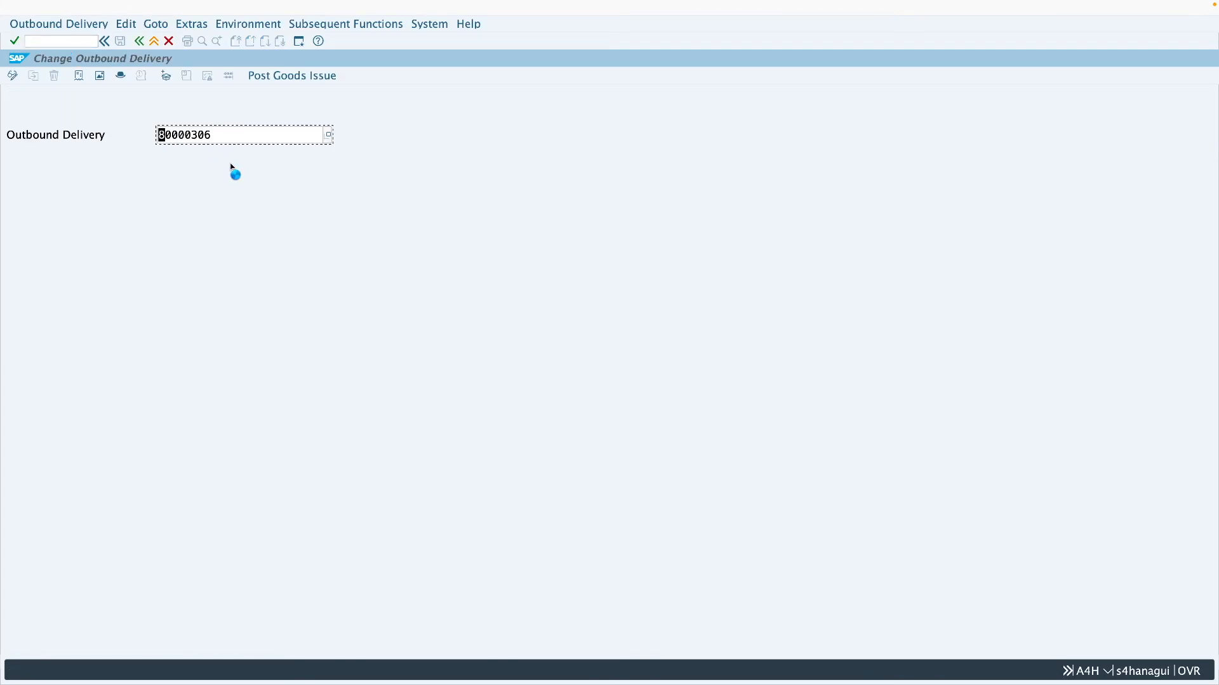
key(Return)
click(158, 153)
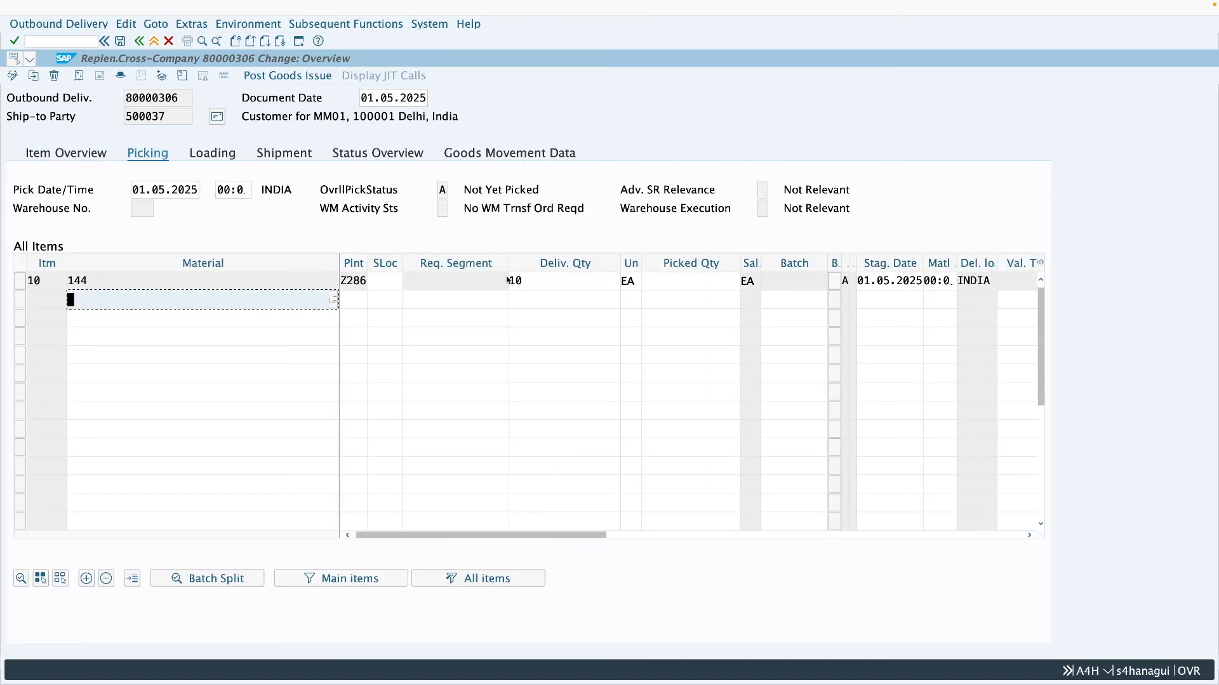
- Enter picked quantity 10 and storage location 0001 for delivery item 10 and post the goods issue
click(668, 283)
text(10)
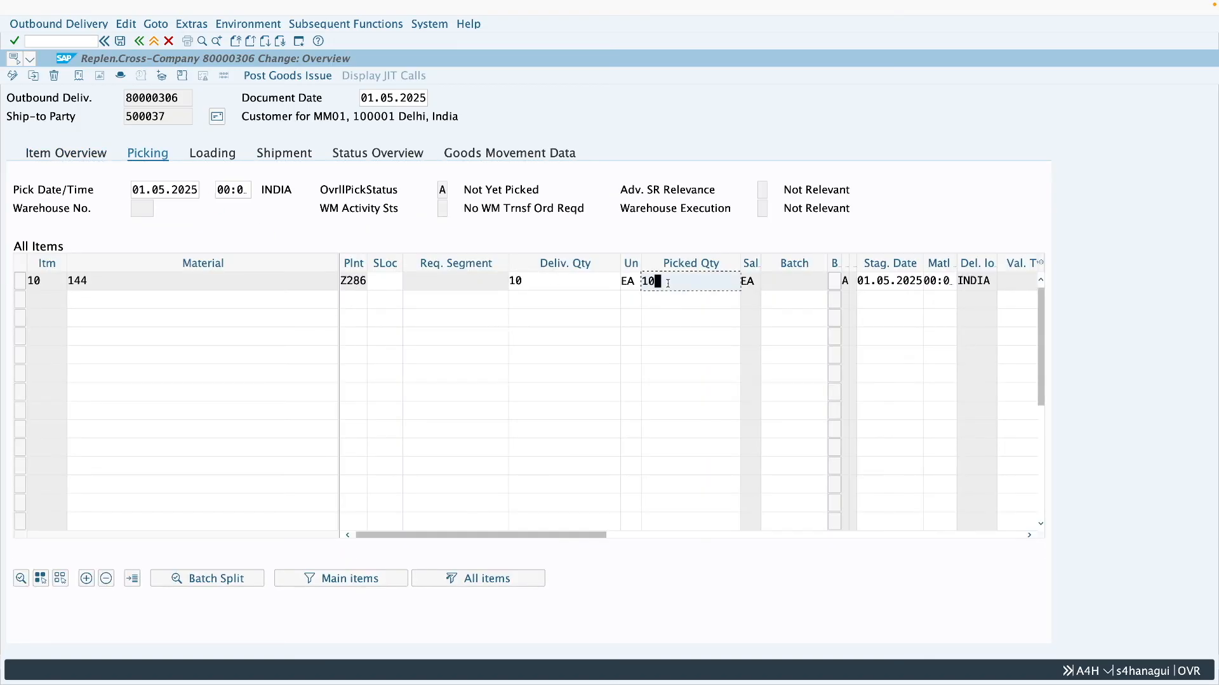
click(383, 283)
text(0001)
click(288, 75)
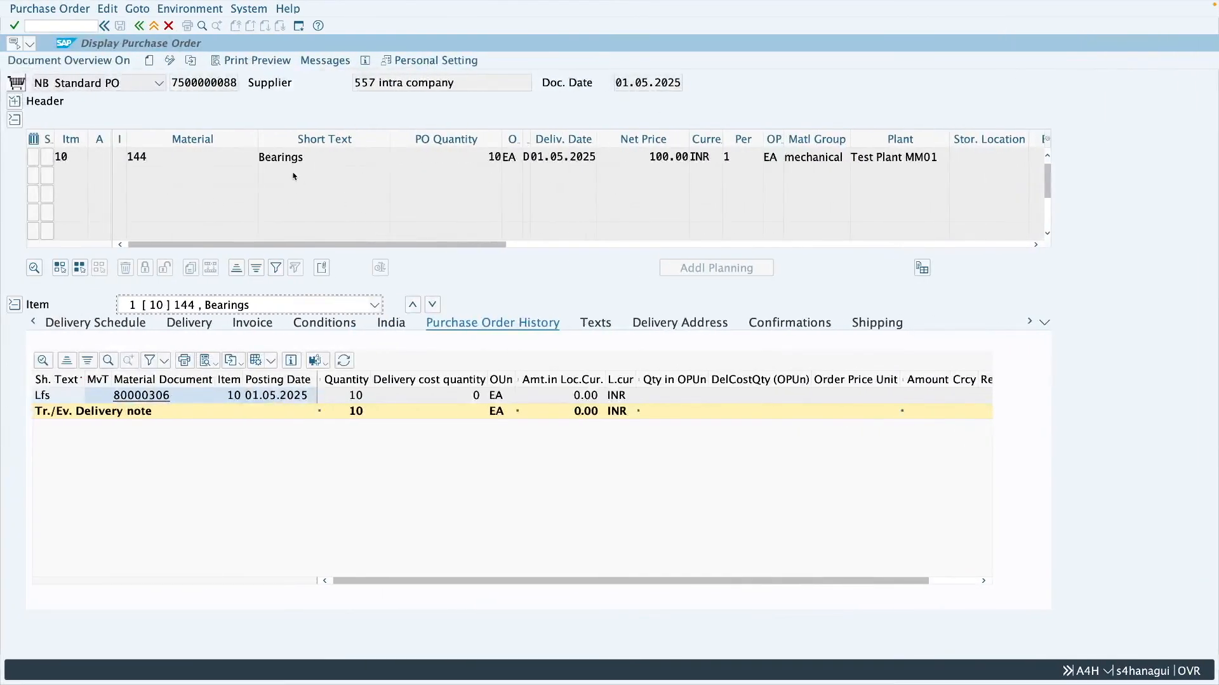
- Reload the purchase order and list the accounting documents of the goods issue material document from its history
click(190, 60)
key(Return)
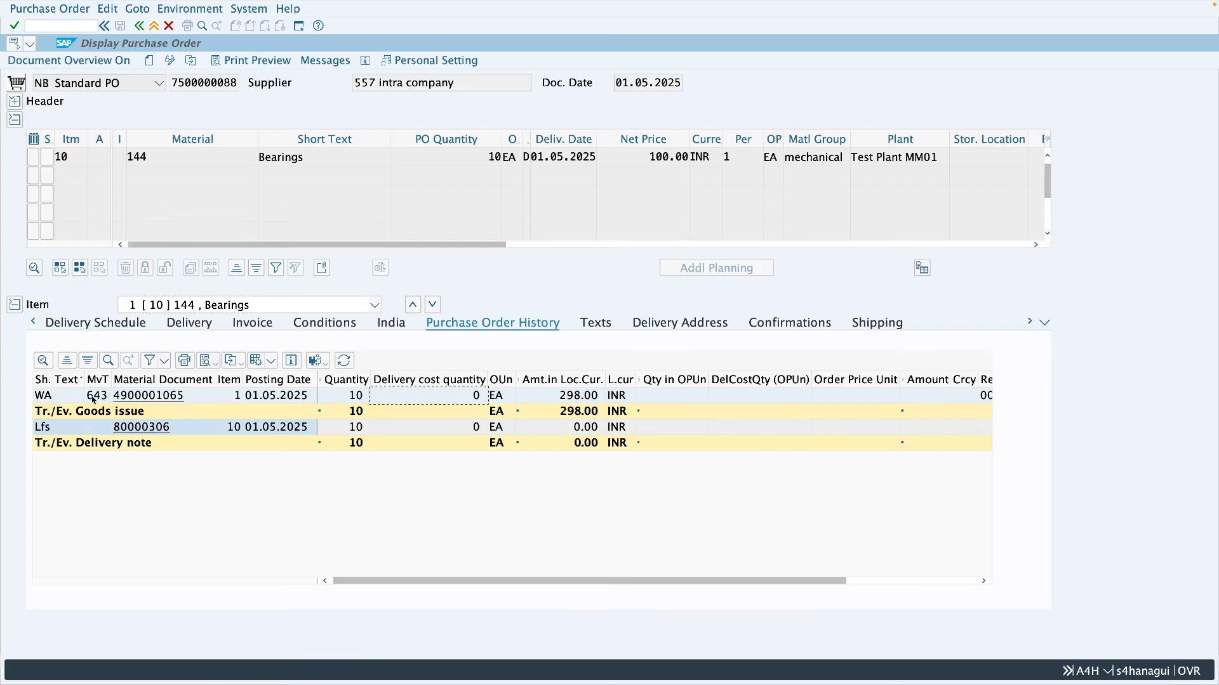
click(164, 400)
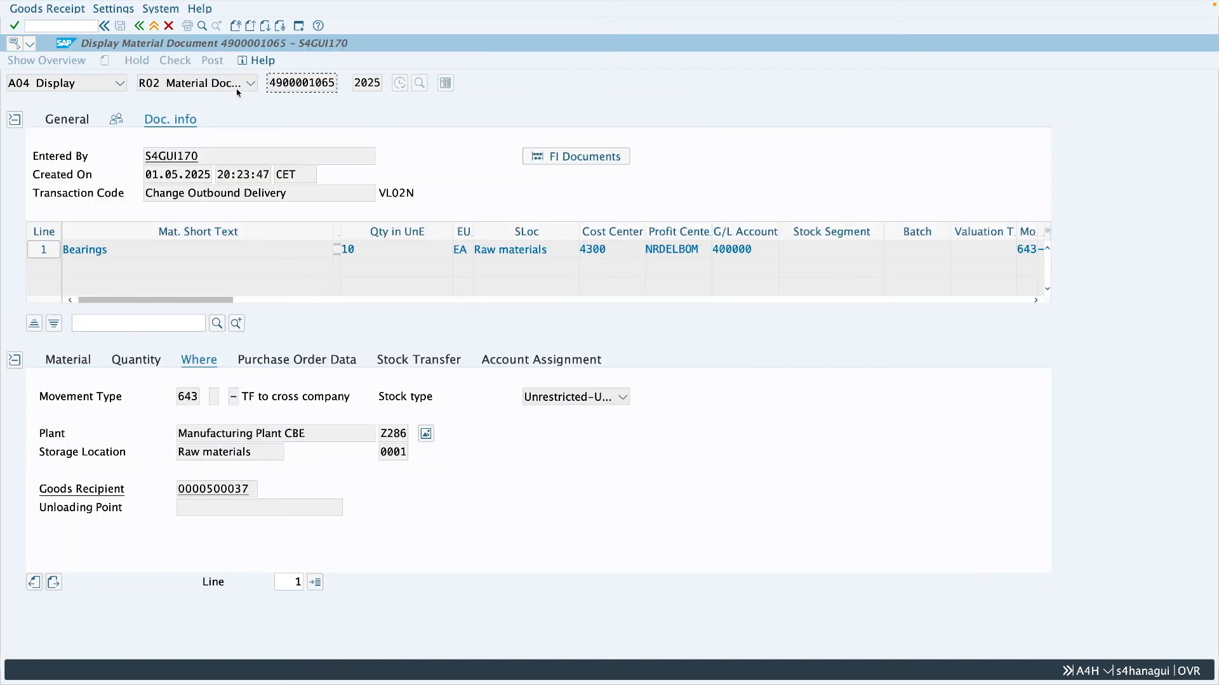
click(584, 158)
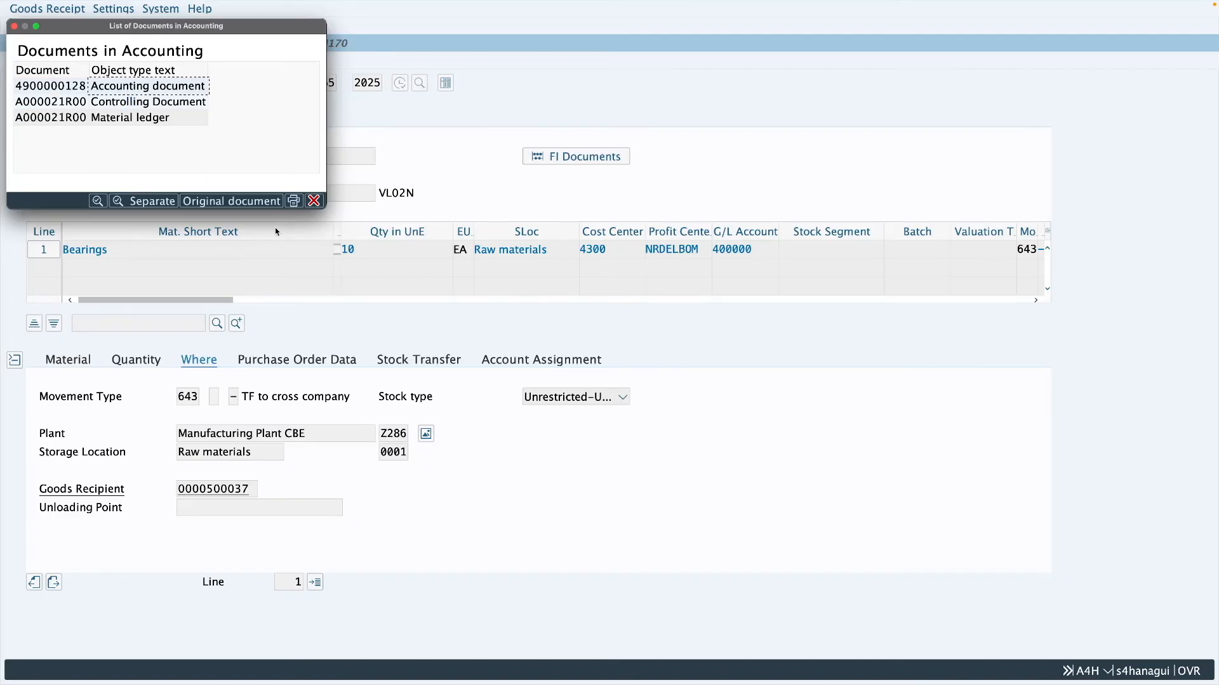
- Open the goods issue's accounting document and examine its line items' accounts, amounts, quantities and transaction keys
double_click(127, 92)
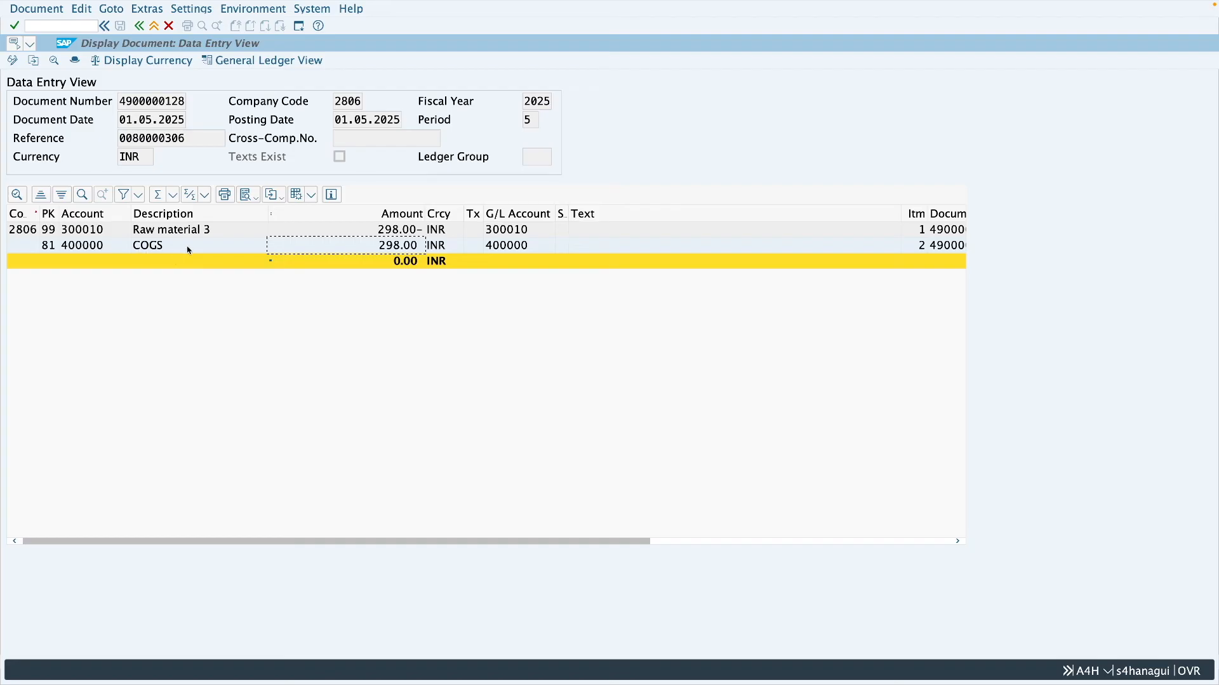
click(388, 234)
click(350, 247)
click(342, 229)
click(365, 249)
click(925, 540)
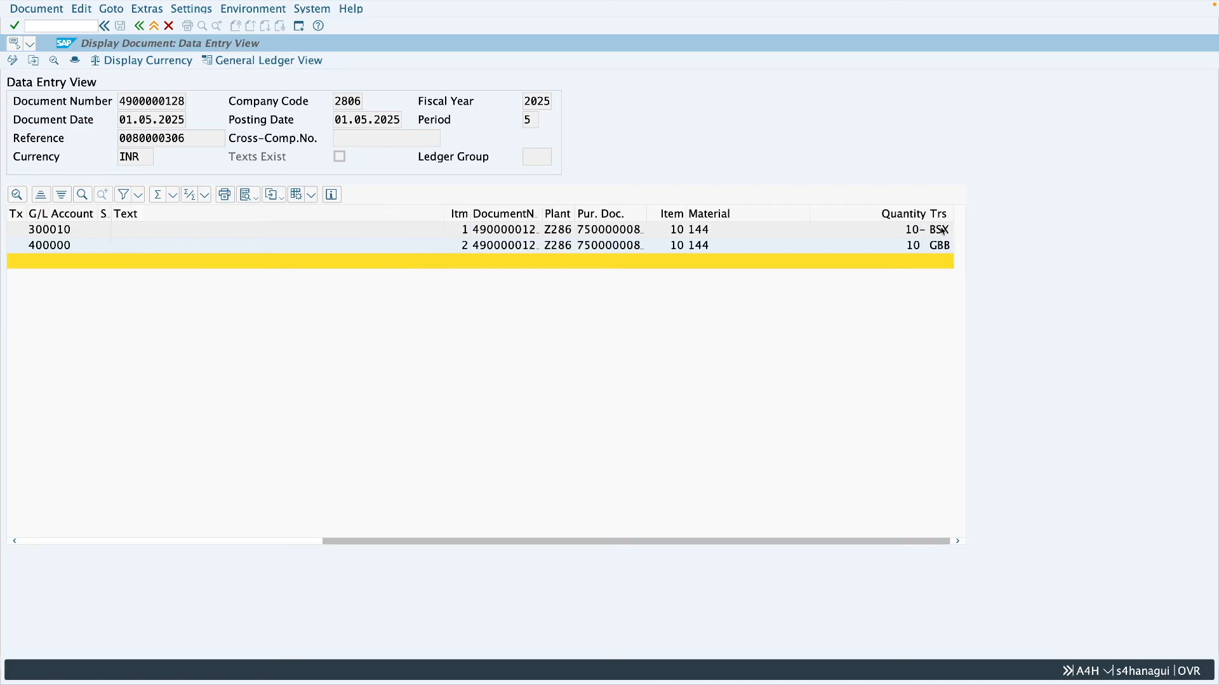
scroll(944, 240, left, 1)
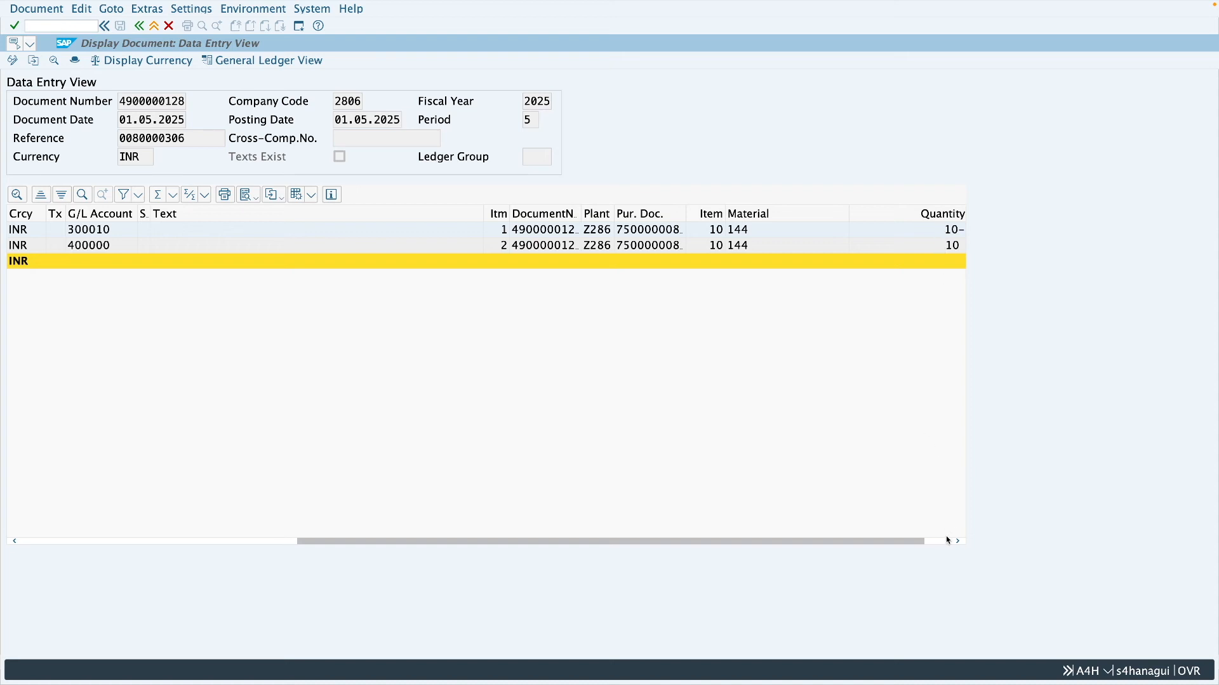
scroll(945, 536, right, 1)
click(938, 250)
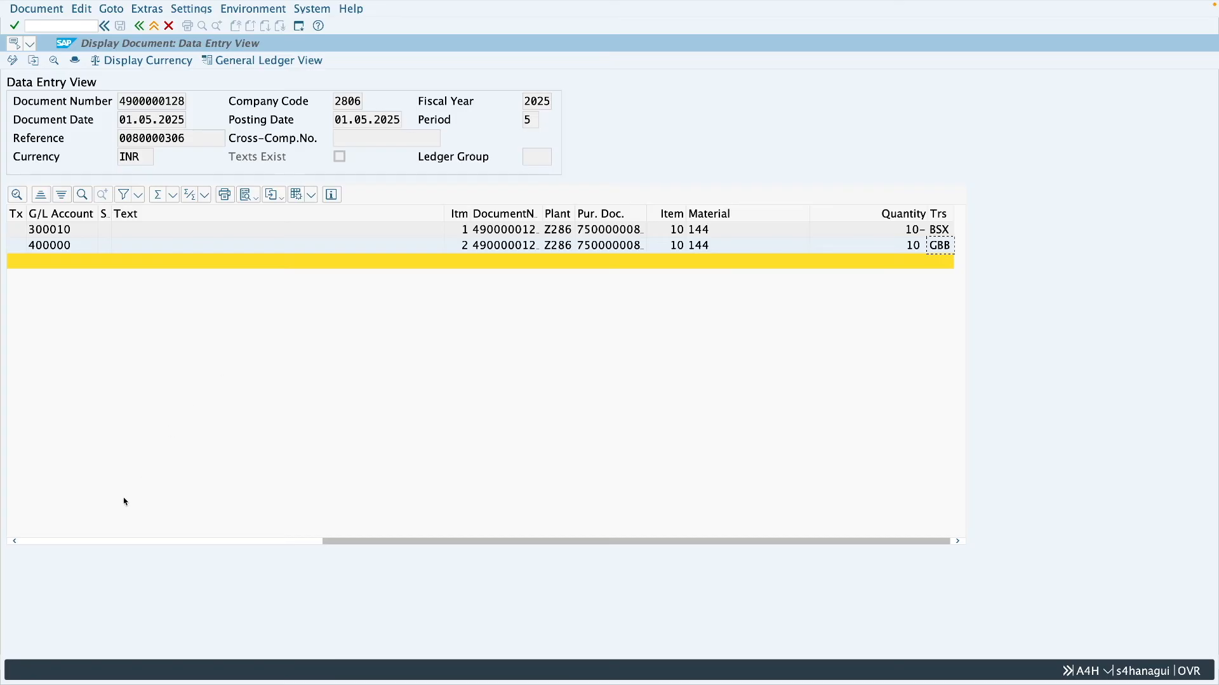
click(120, 541)
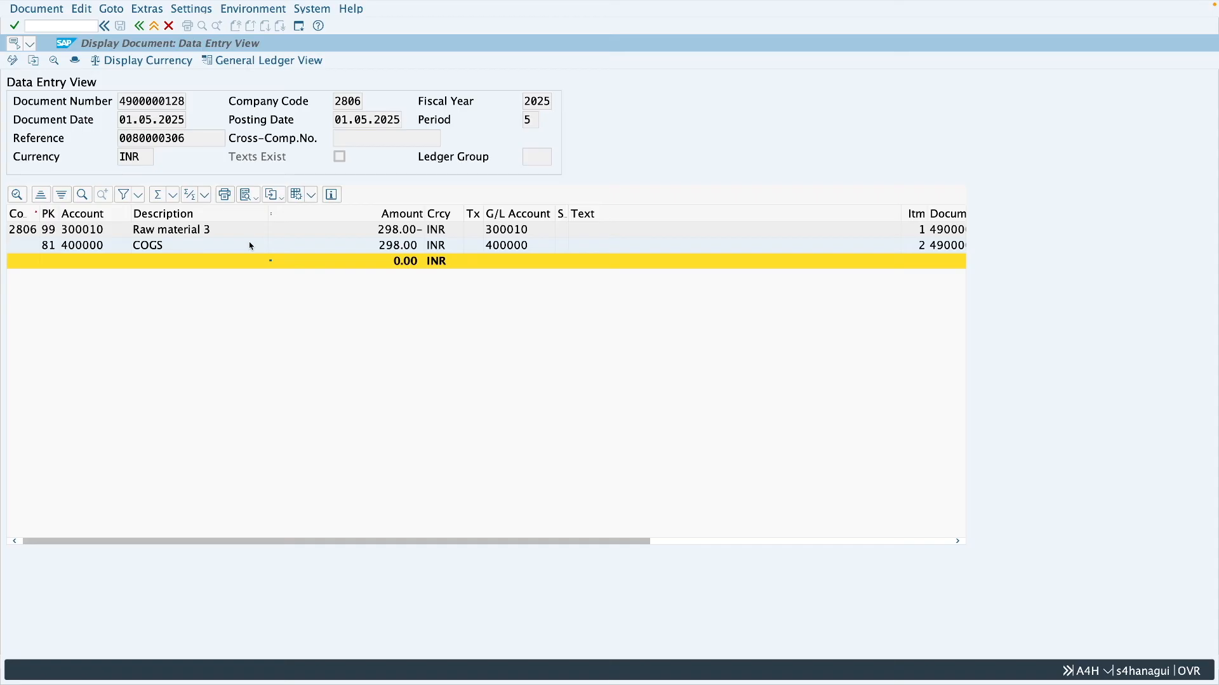
click(154, 25)
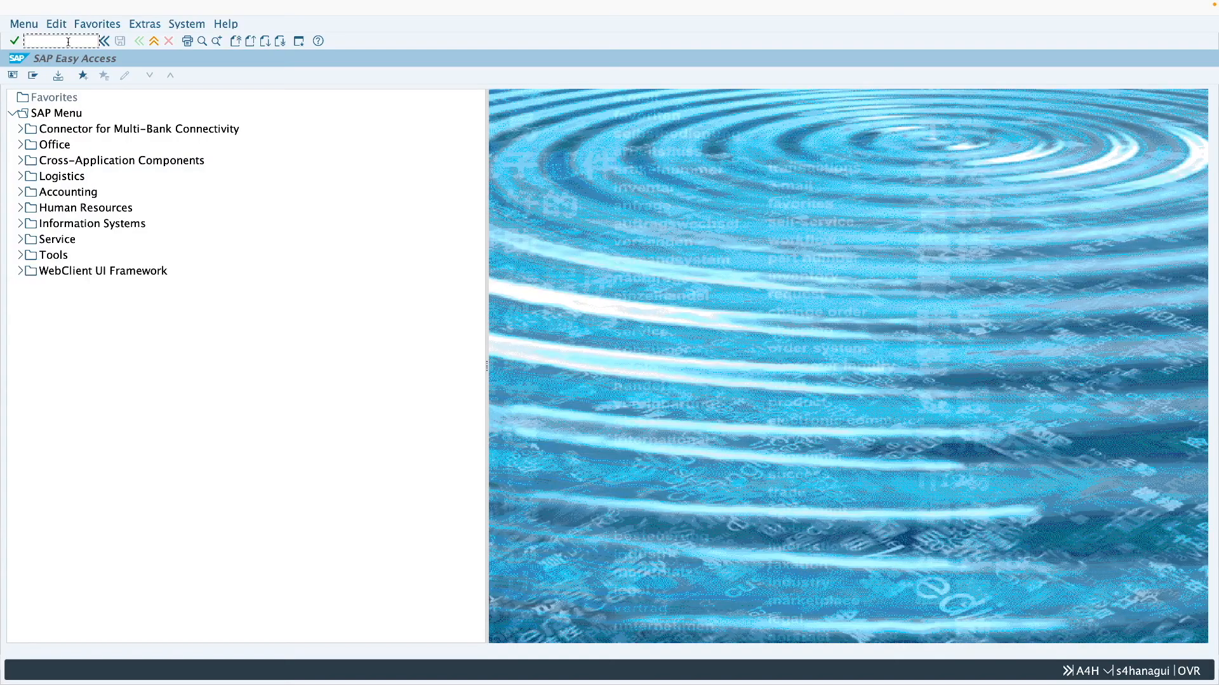
- Create and save the intercompany billing document for the outbound delivery in VF01
text(vf0)
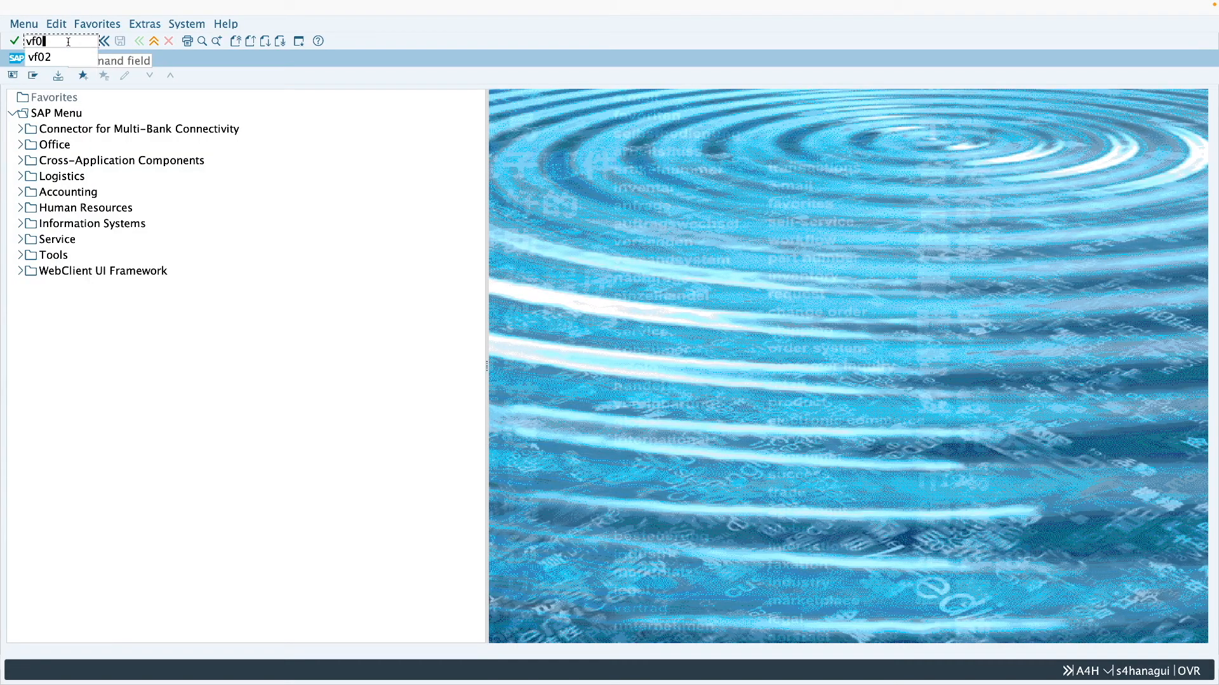
text(1)
key(Return)
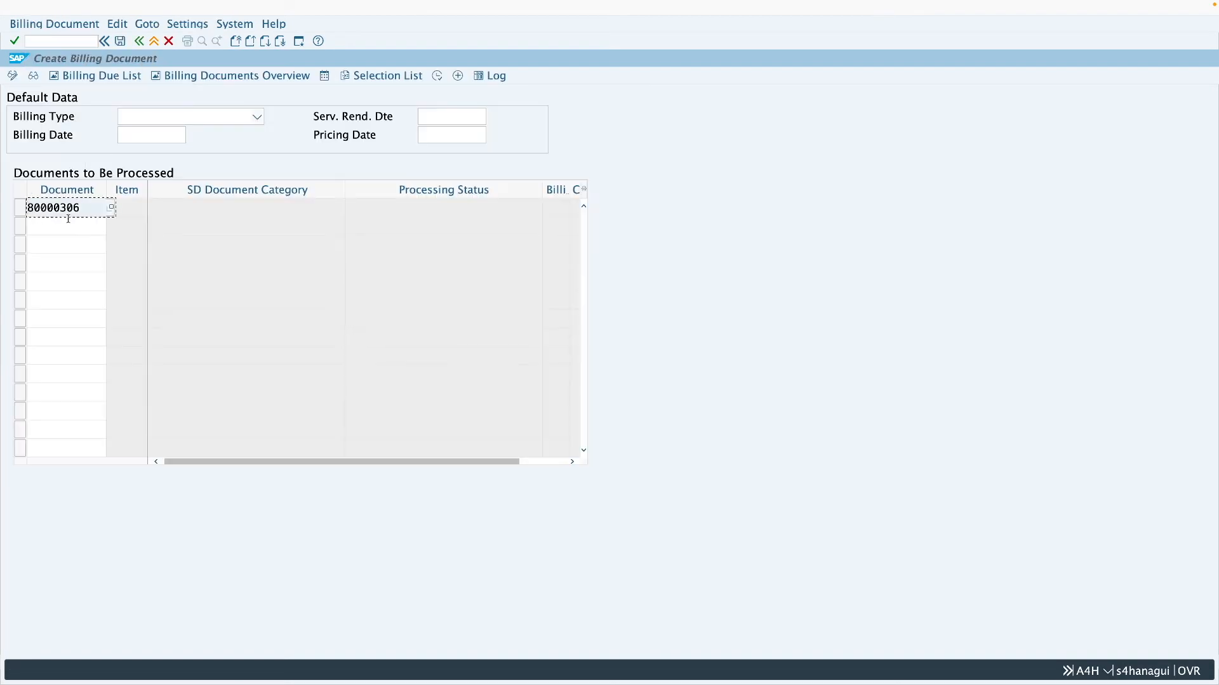
click(121, 45)
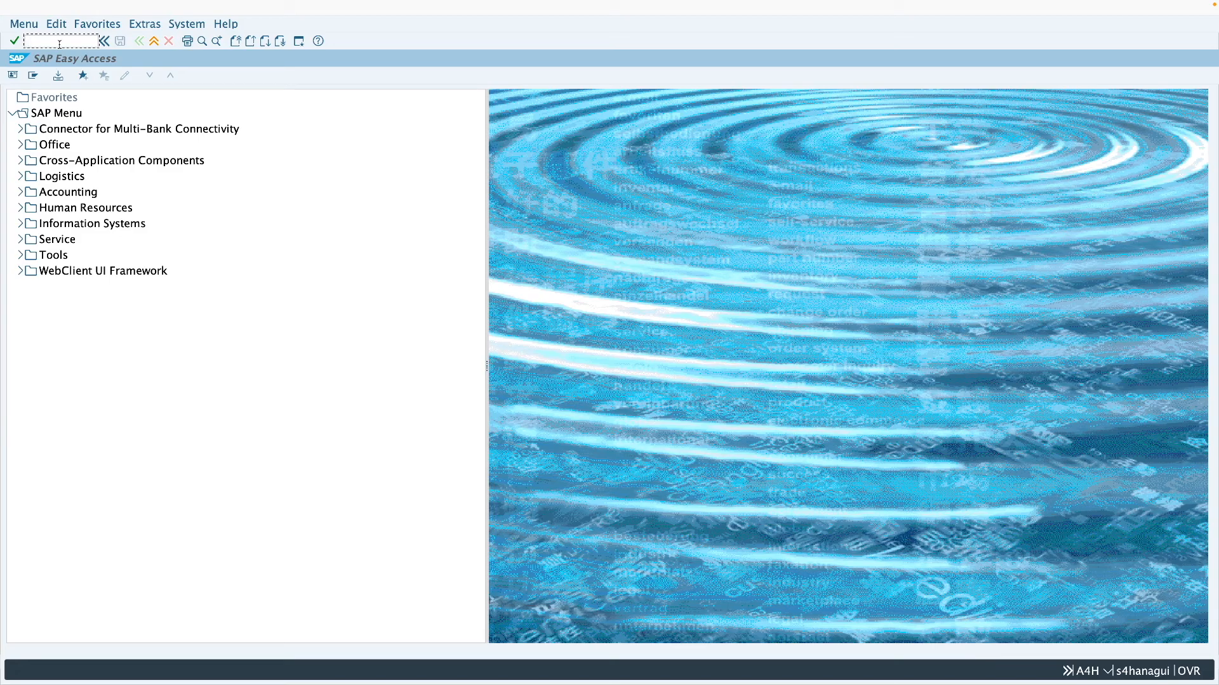
- Display the purchase order in ME23N, open the delivery from its history and show the delivery's document flow
text(me23n)
key(Return)
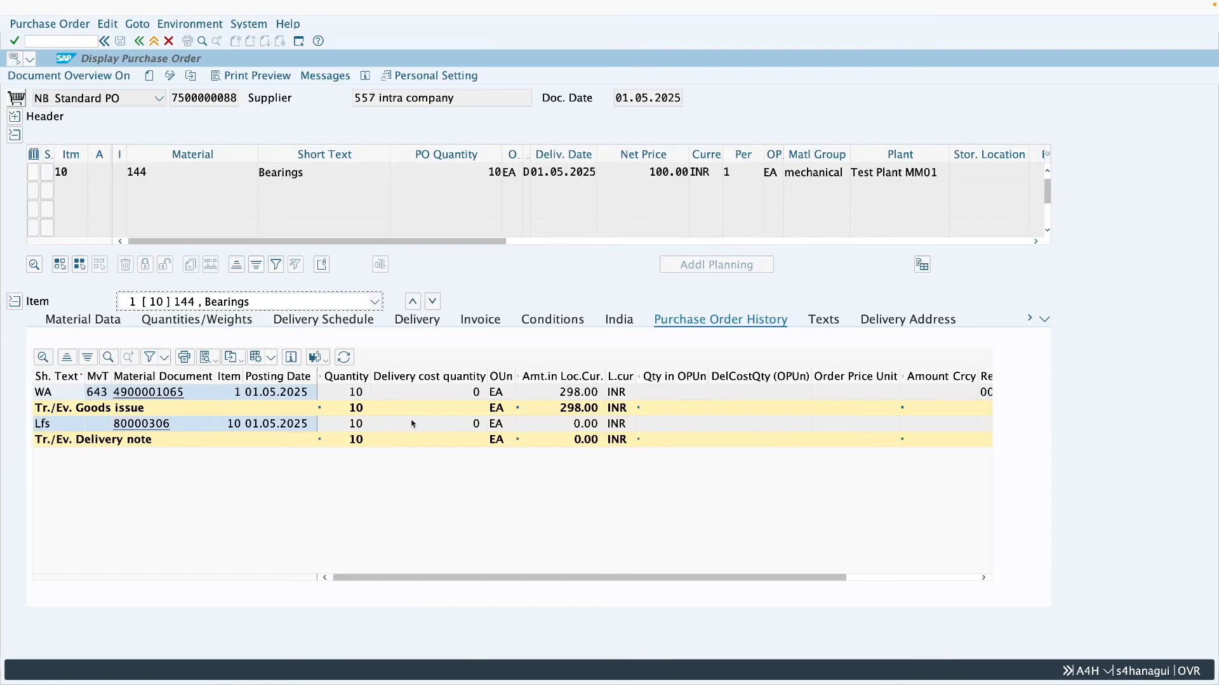
click(147, 424)
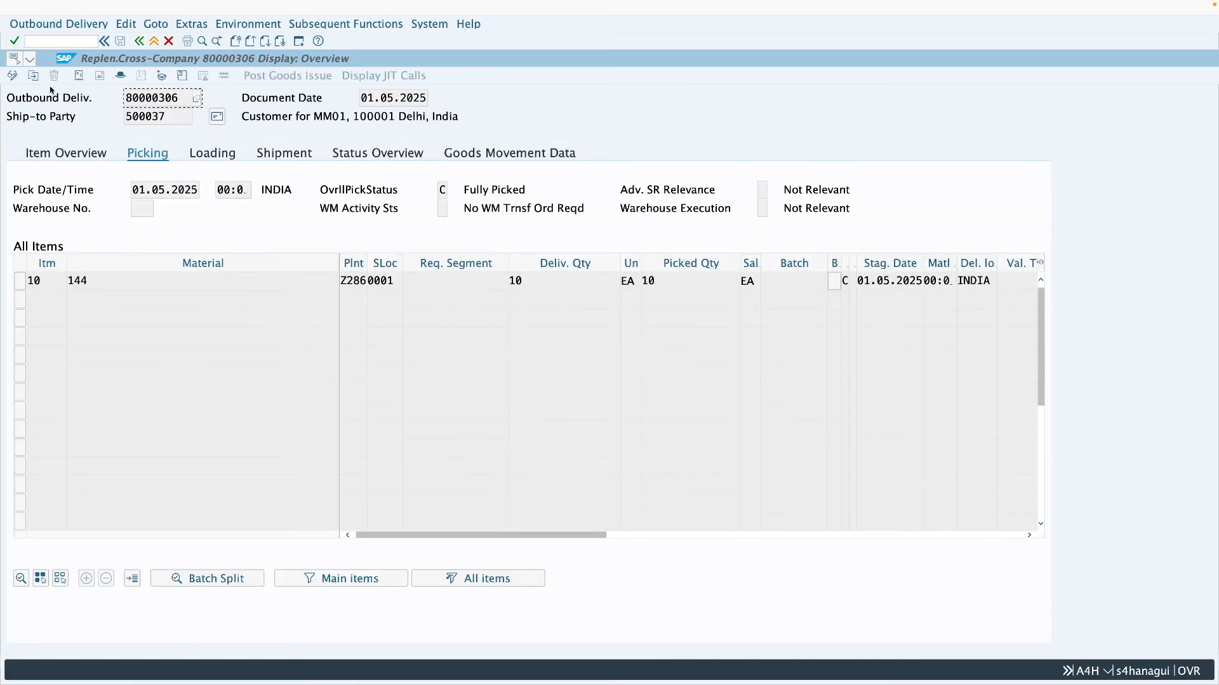
click(78, 76)
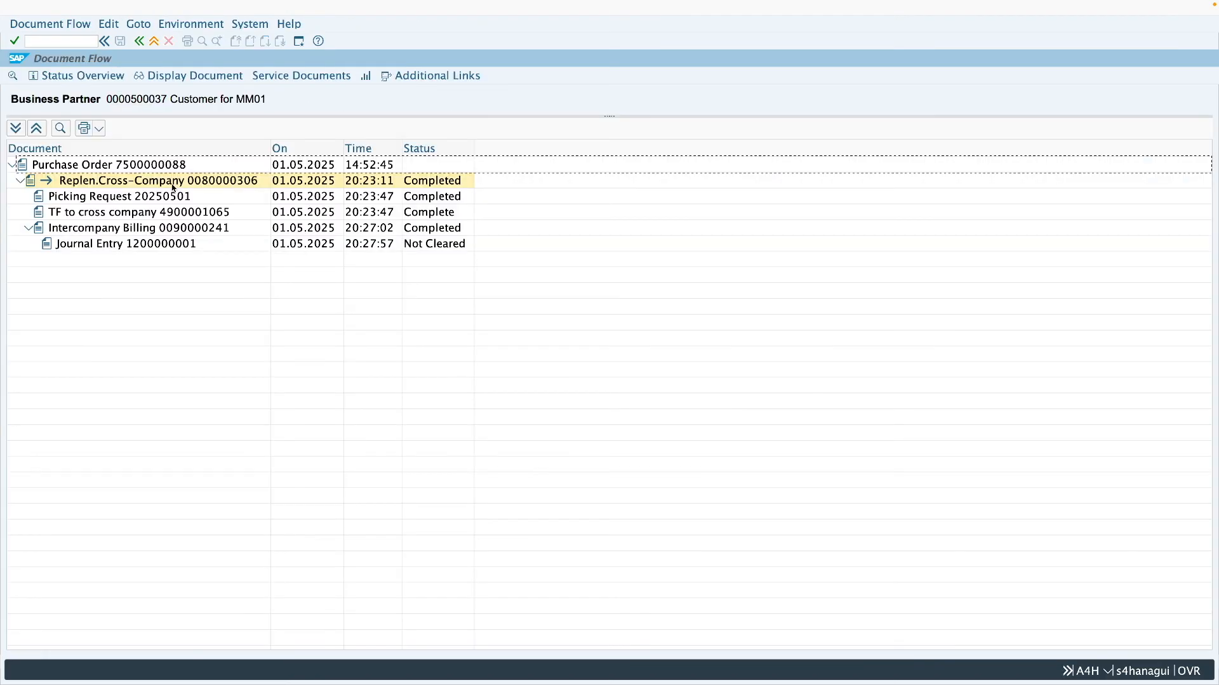
- Display the intercompany billing document from the document flow and return to the flow
click(179, 234)
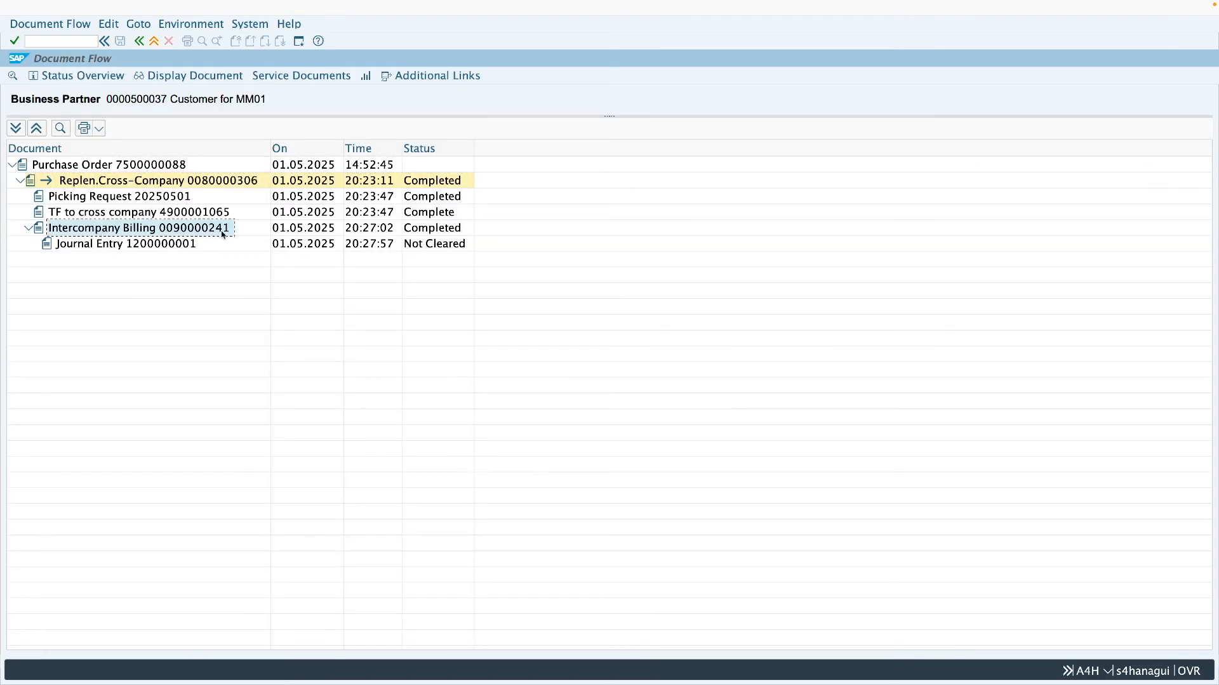
click(145, 247)
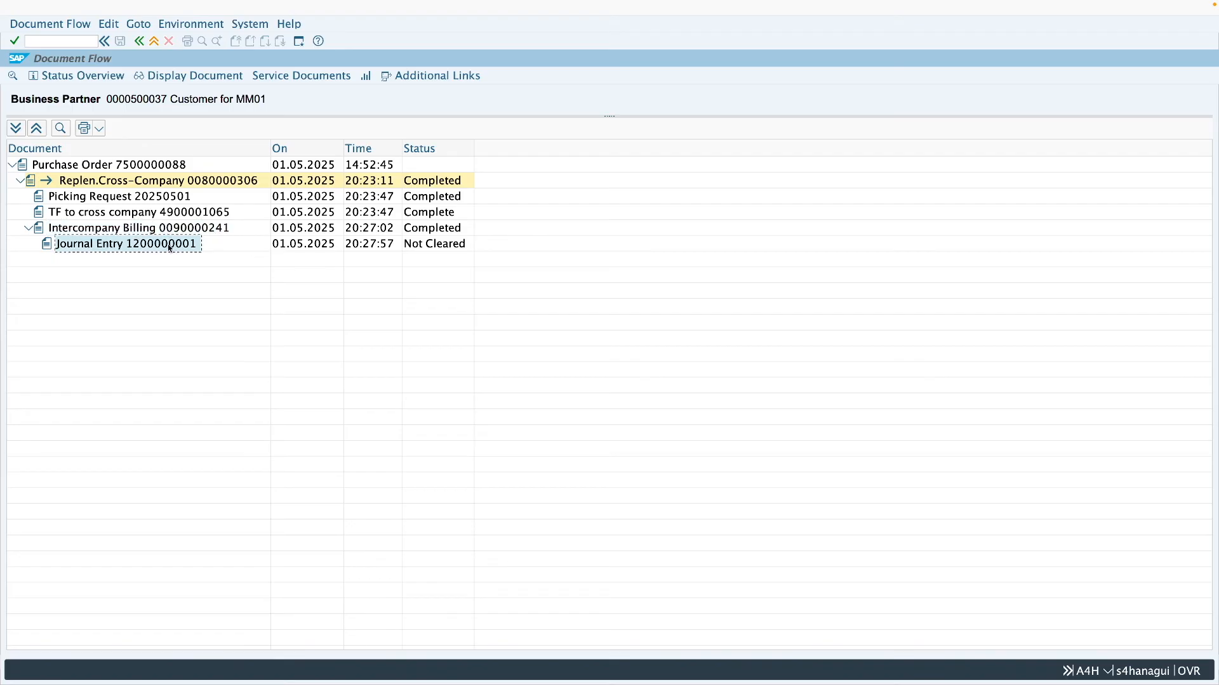
click(189, 233)
click(211, 77)
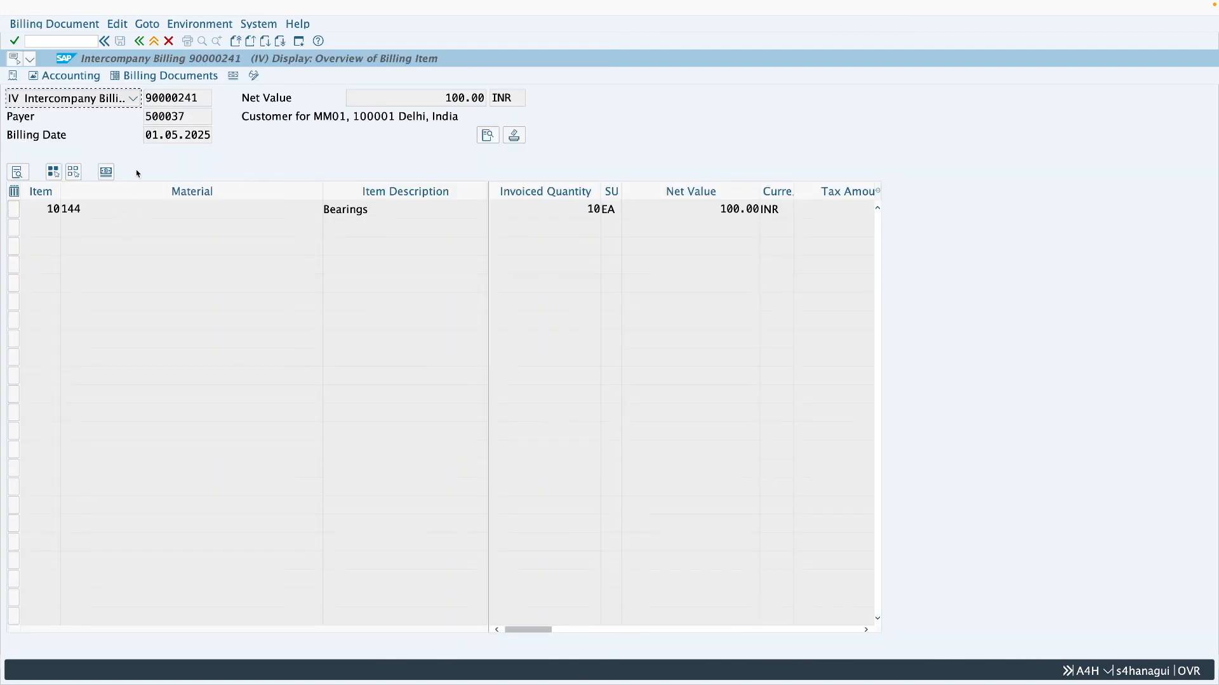
click(141, 41)
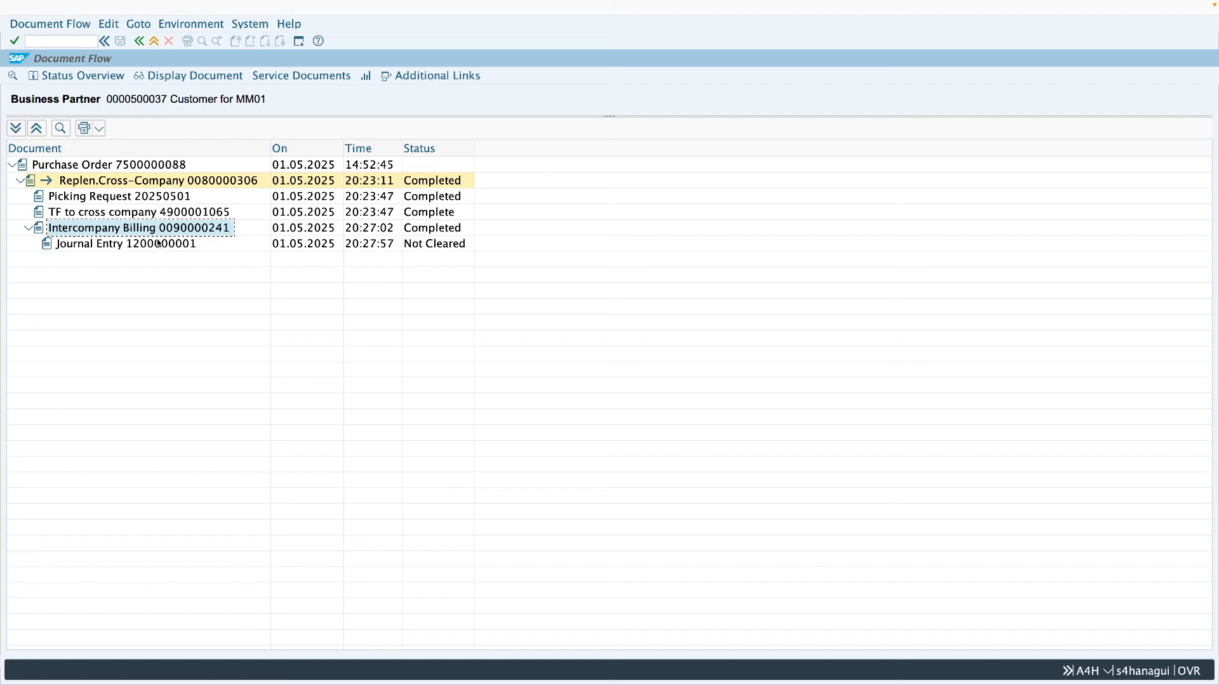
- Display the billing document's journal entry, examine its customer and sales revenue lines, and go back to the delivery
click(159, 244)
click(184, 78)
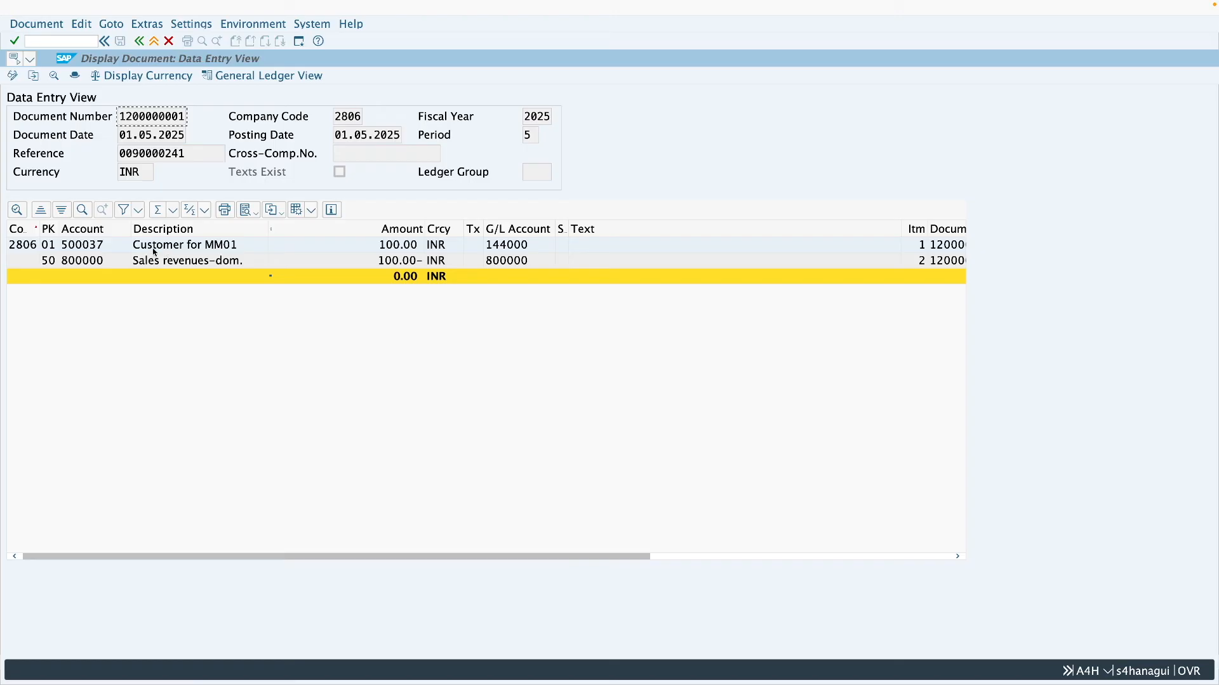
click(181, 267)
click(187, 252)
click(99, 251)
click(91, 262)
click(154, 42)
click(153, 42)
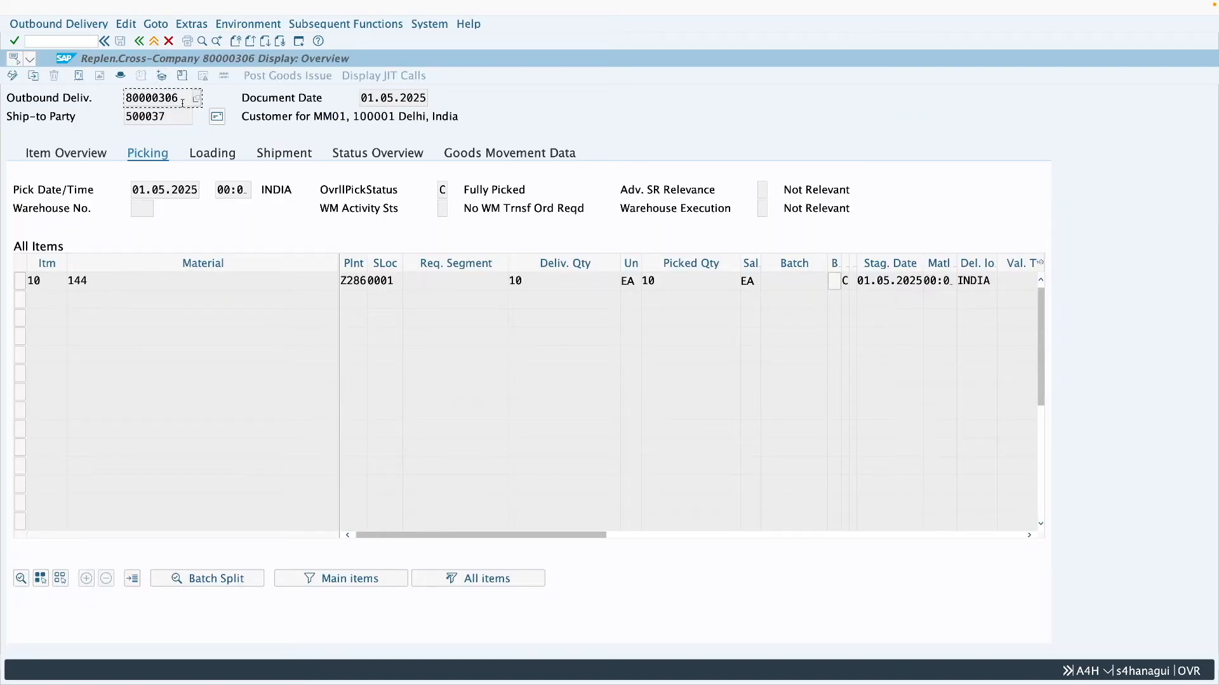
- Copy the outbound delivery number and load that delivery for goods receipt in MIGO with movement type 101
drag(183, 103, 123, 106)
key(ctrl+c)
click(155, 43)
click(155, 42)
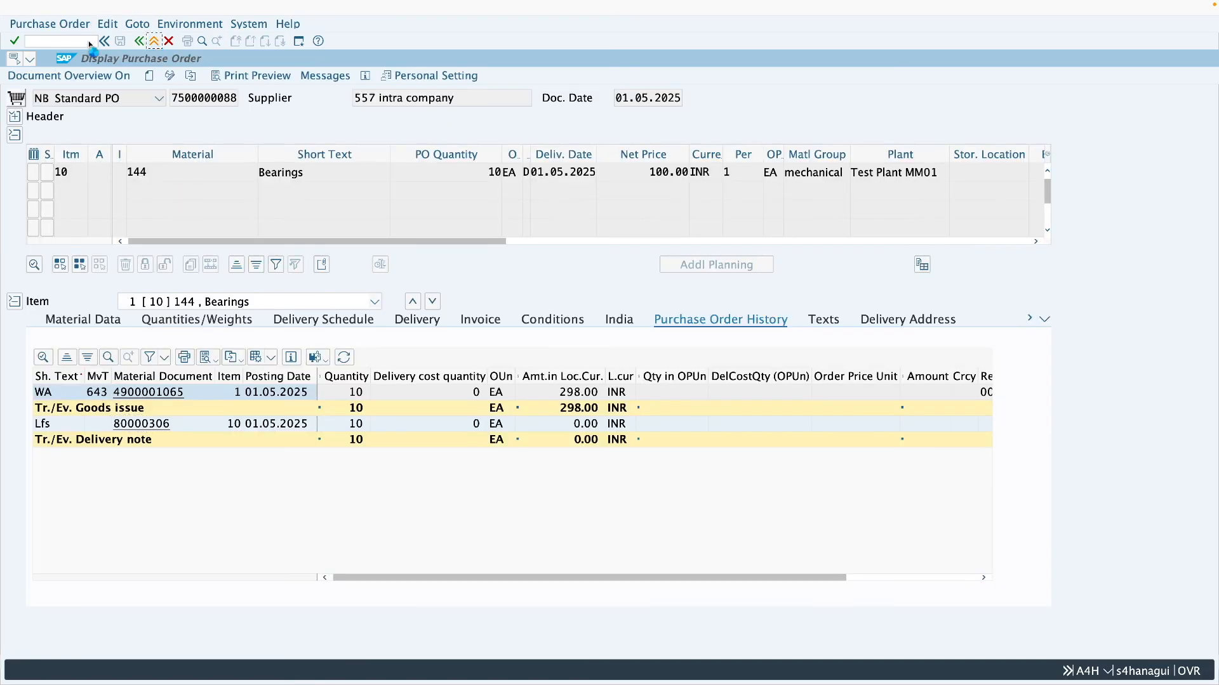
text(migo)
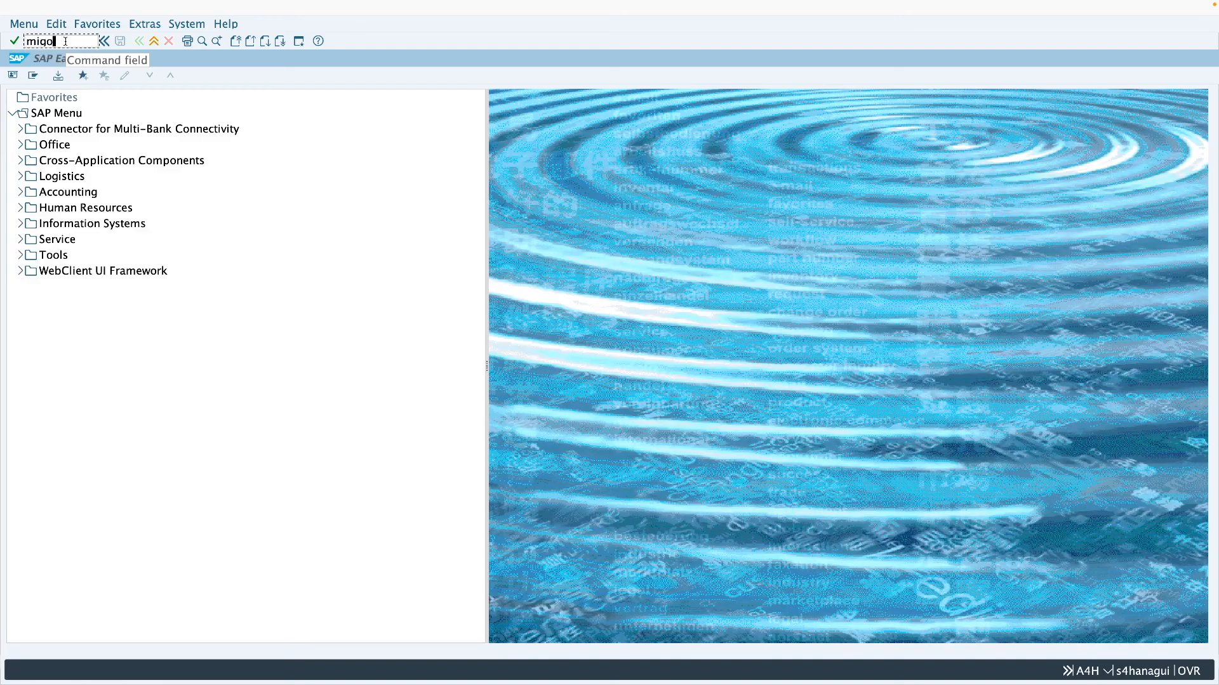
key(Return)
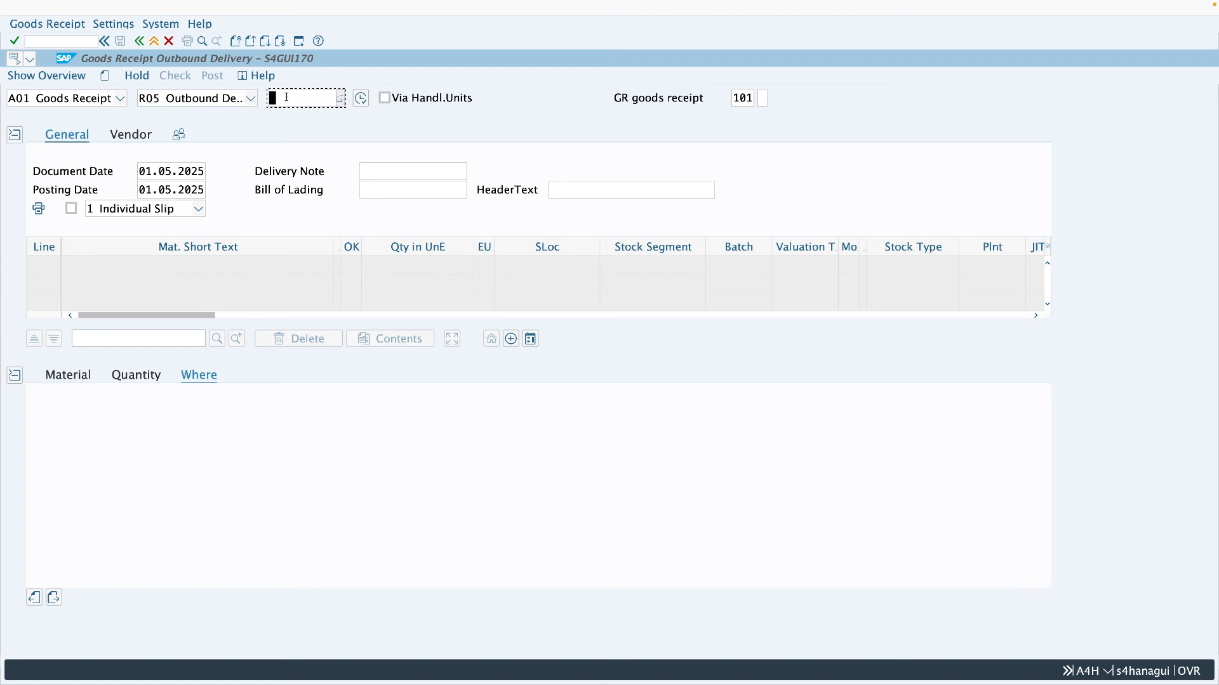
key(ctrl+v)
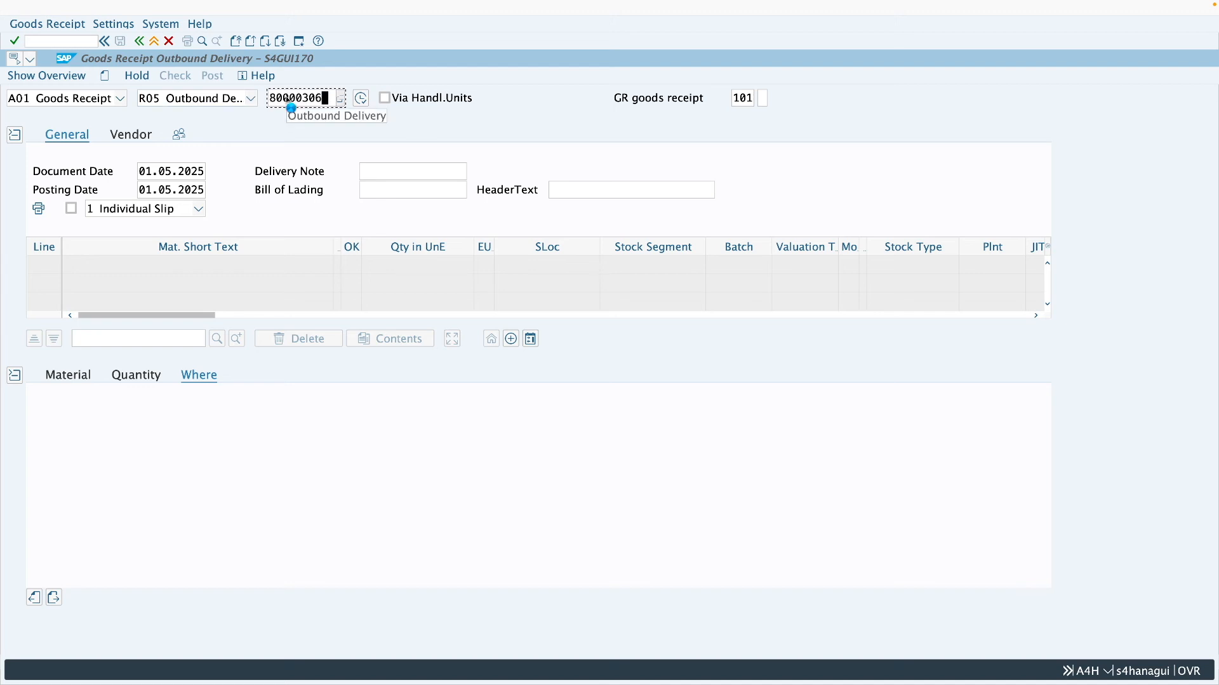
key(Return)
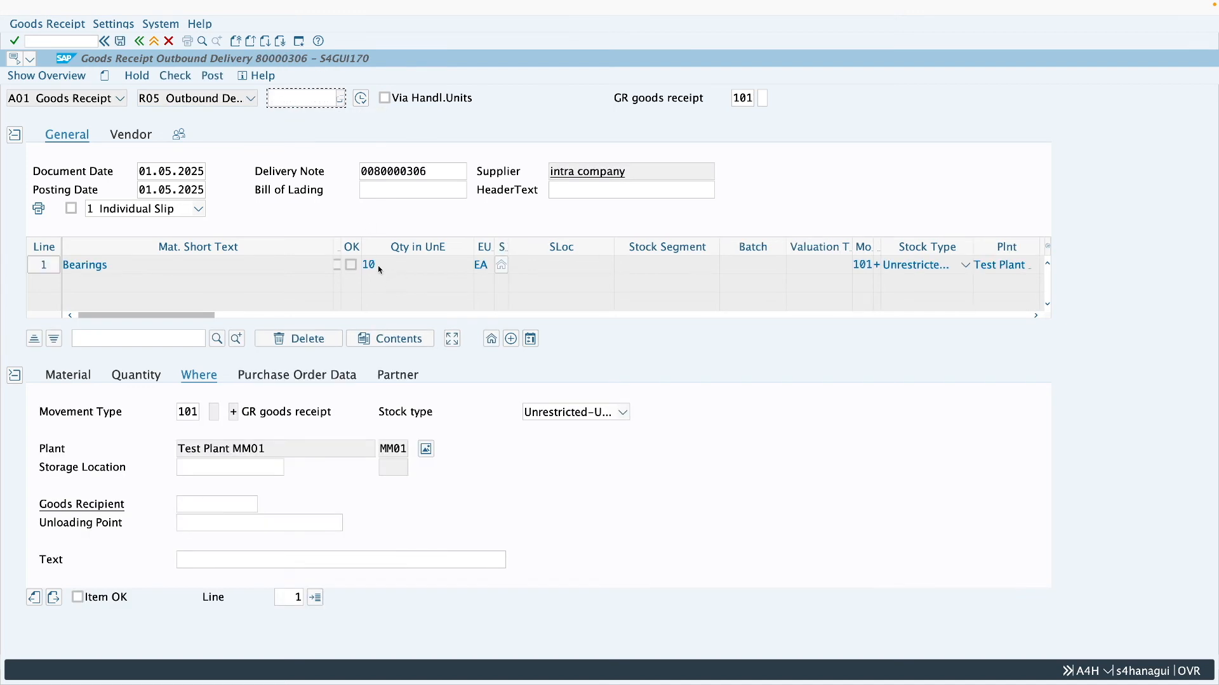
- Set storage location 0001 for the Bearings item, mark the item OK and post the goods receipt
click(220, 471)
text(0001)
key(Return)
click(118, 597)
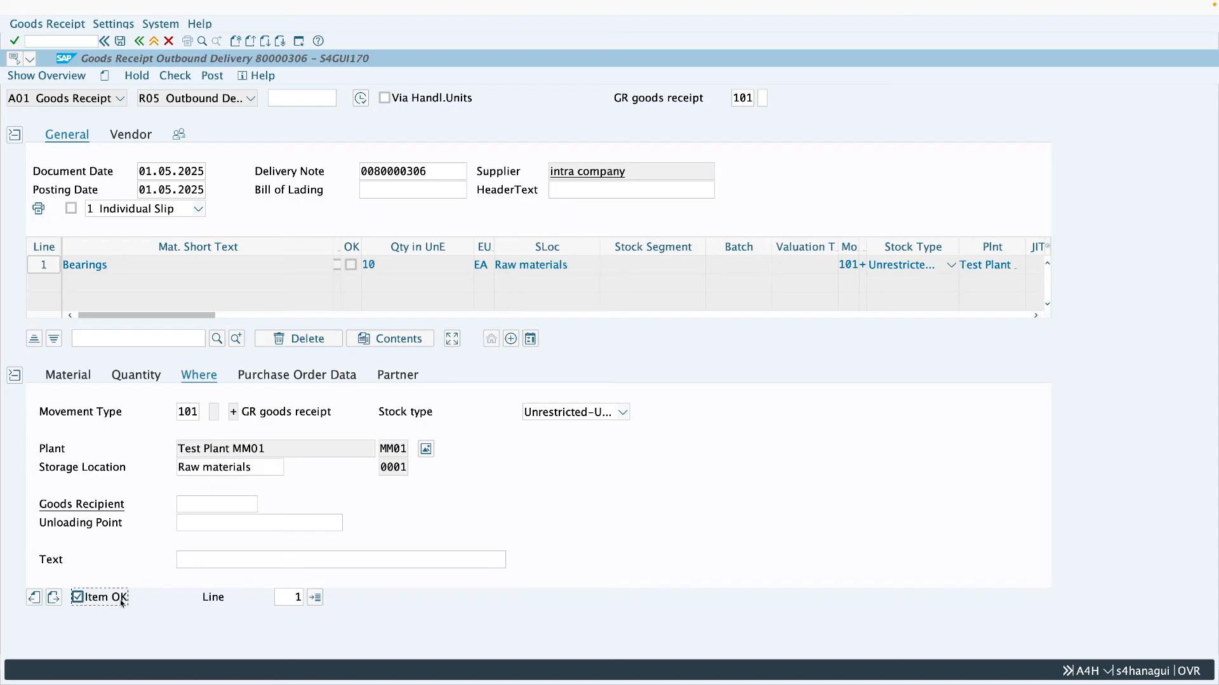
click(213, 76)
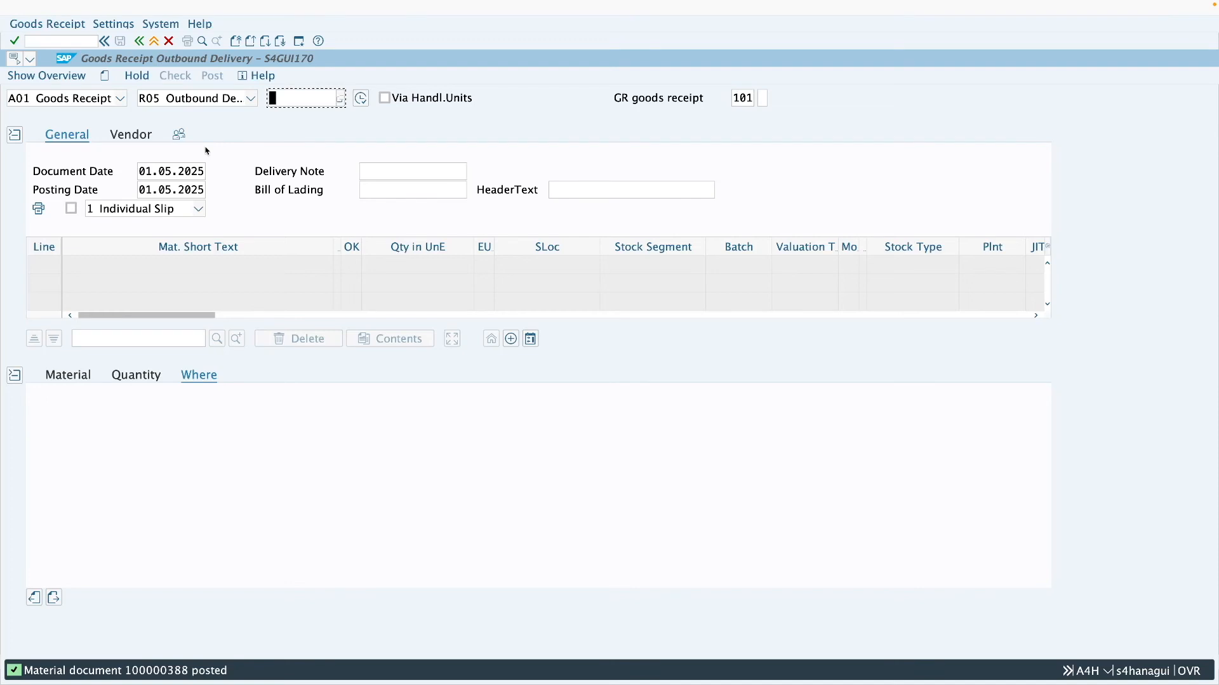
- Display the posted goods receipt material document and list its accounting documents
click(85, 101)
click(85, 170)
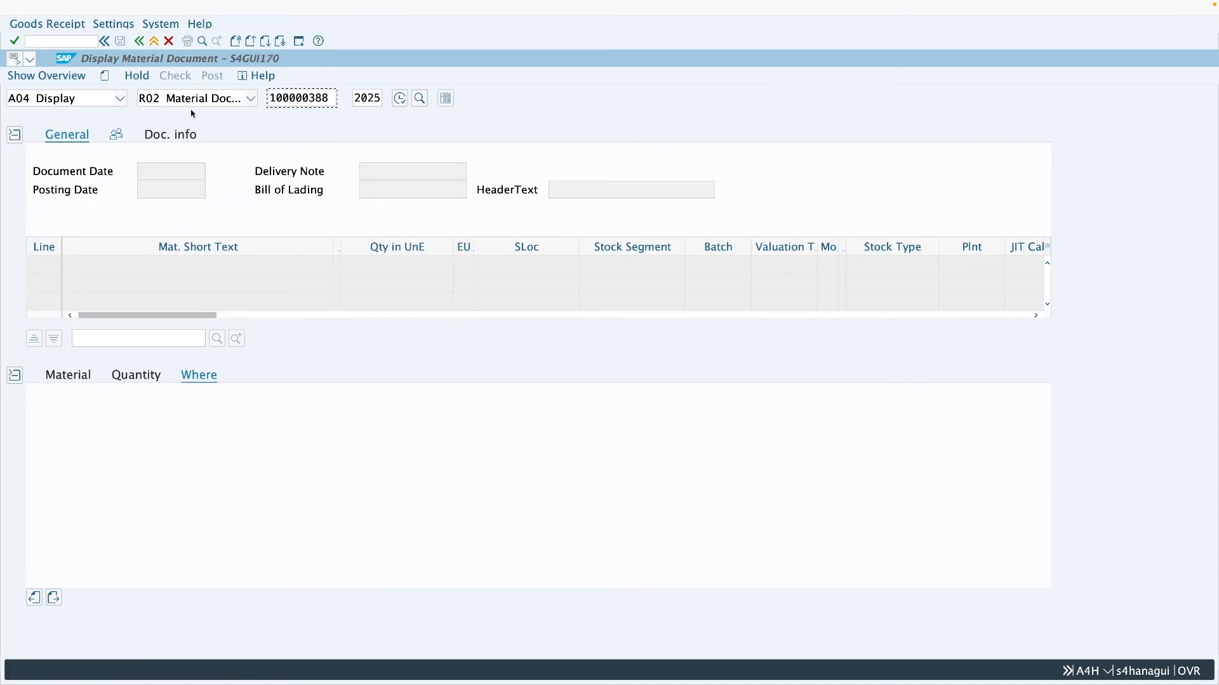
click(184, 135)
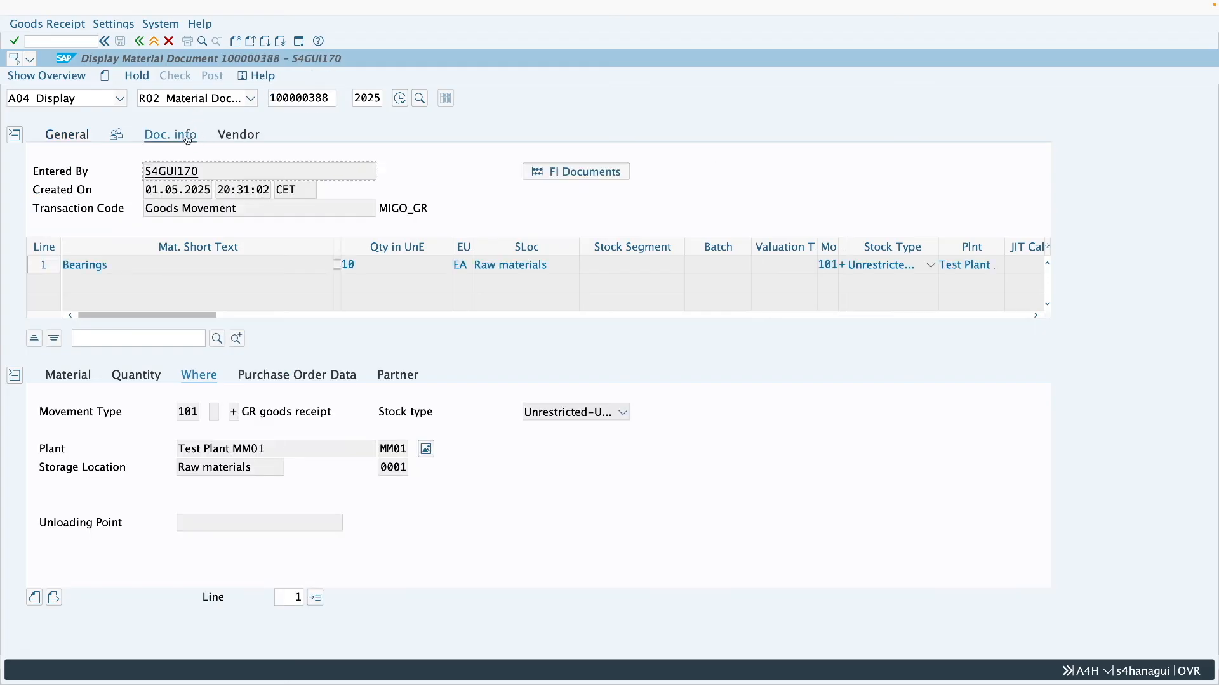
click(590, 177)
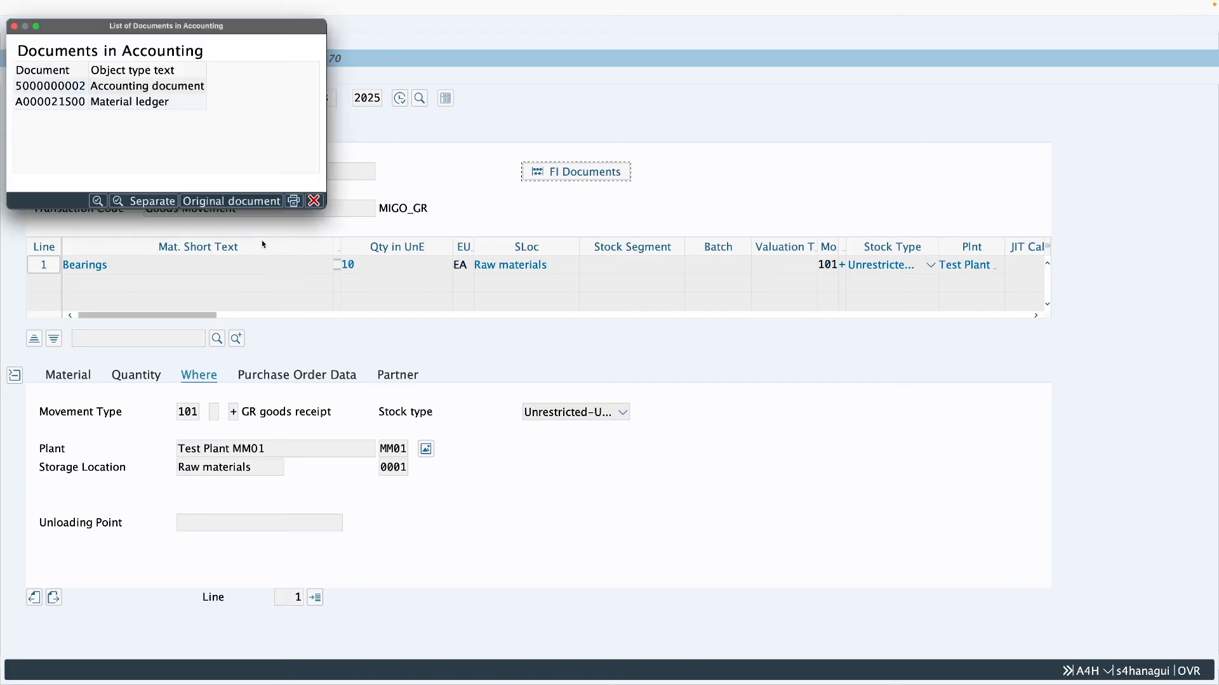
- Open the goods receipt's accounting document and examine the posted accounts, amounts and transaction keys
click(136, 89)
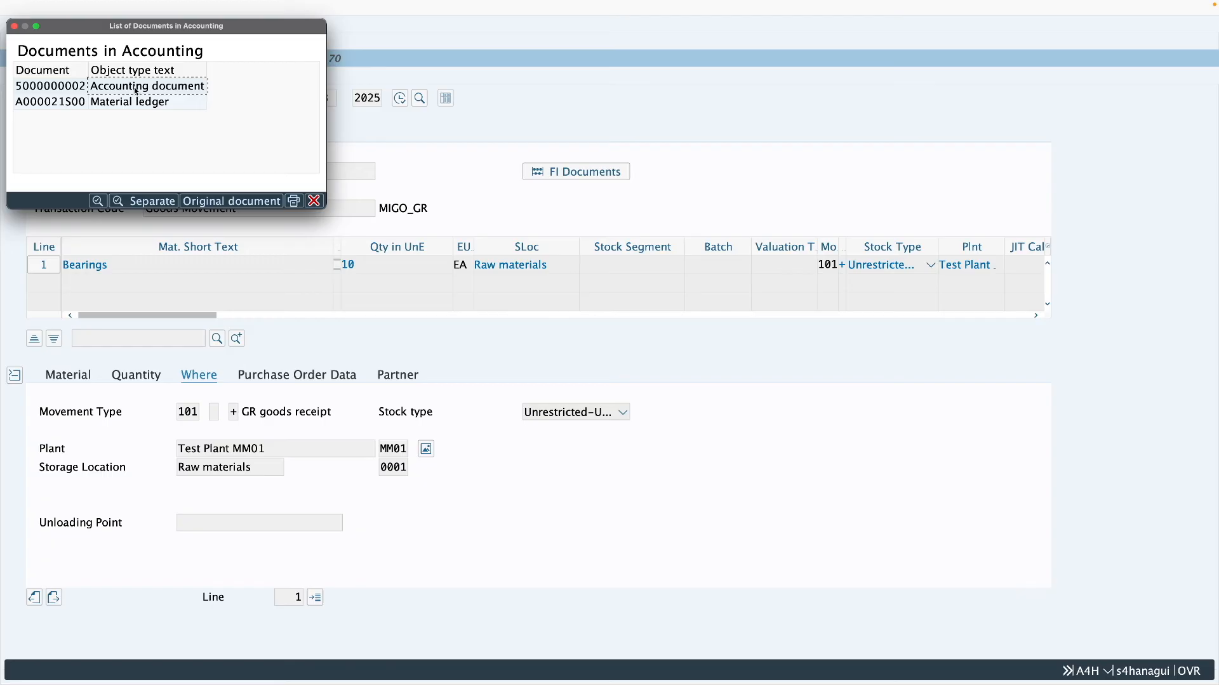
double_click(136, 89)
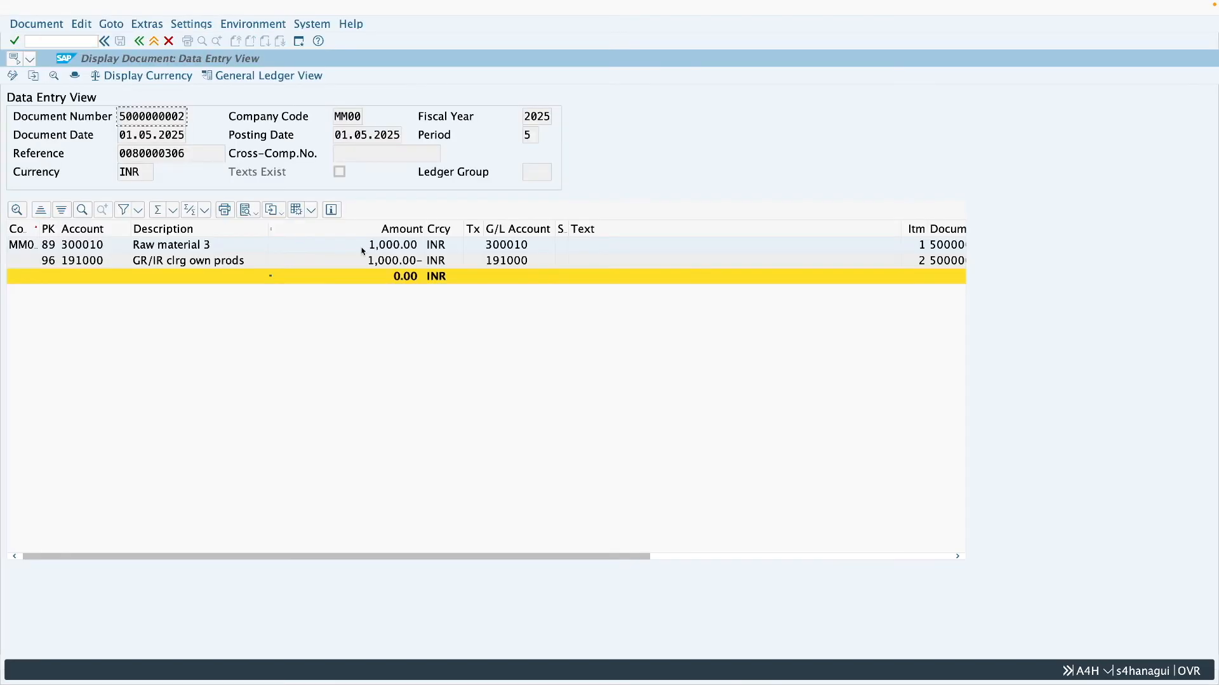
click(395, 263)
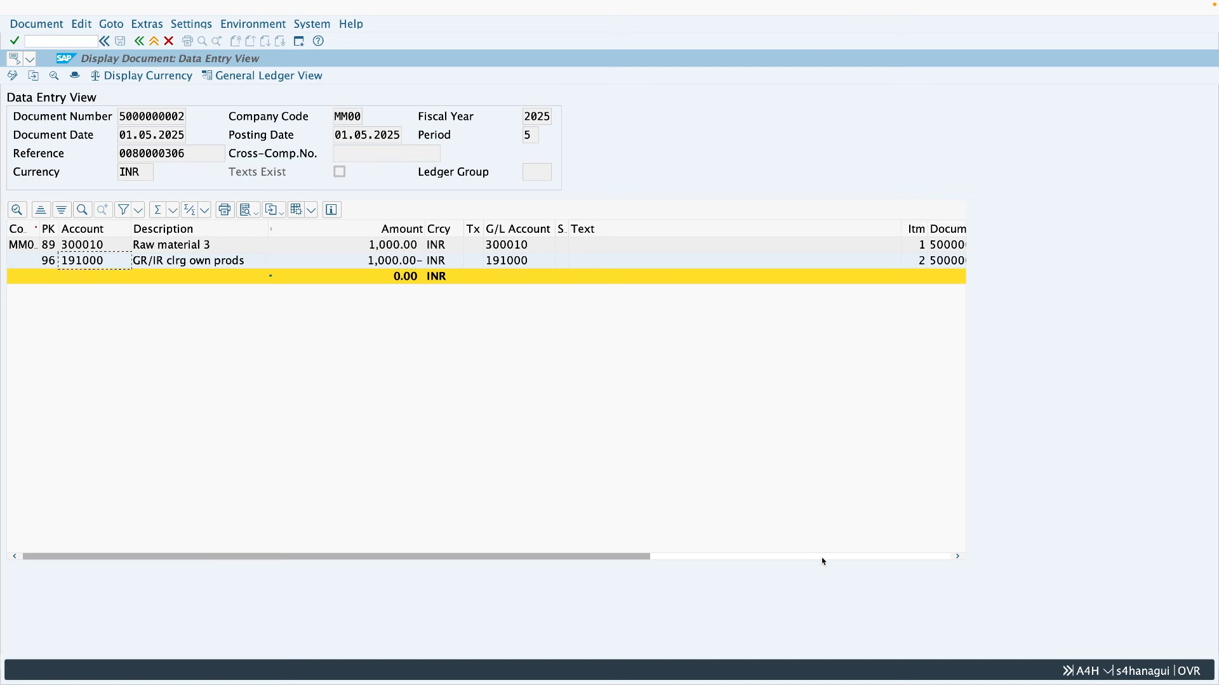
click(822, 558)
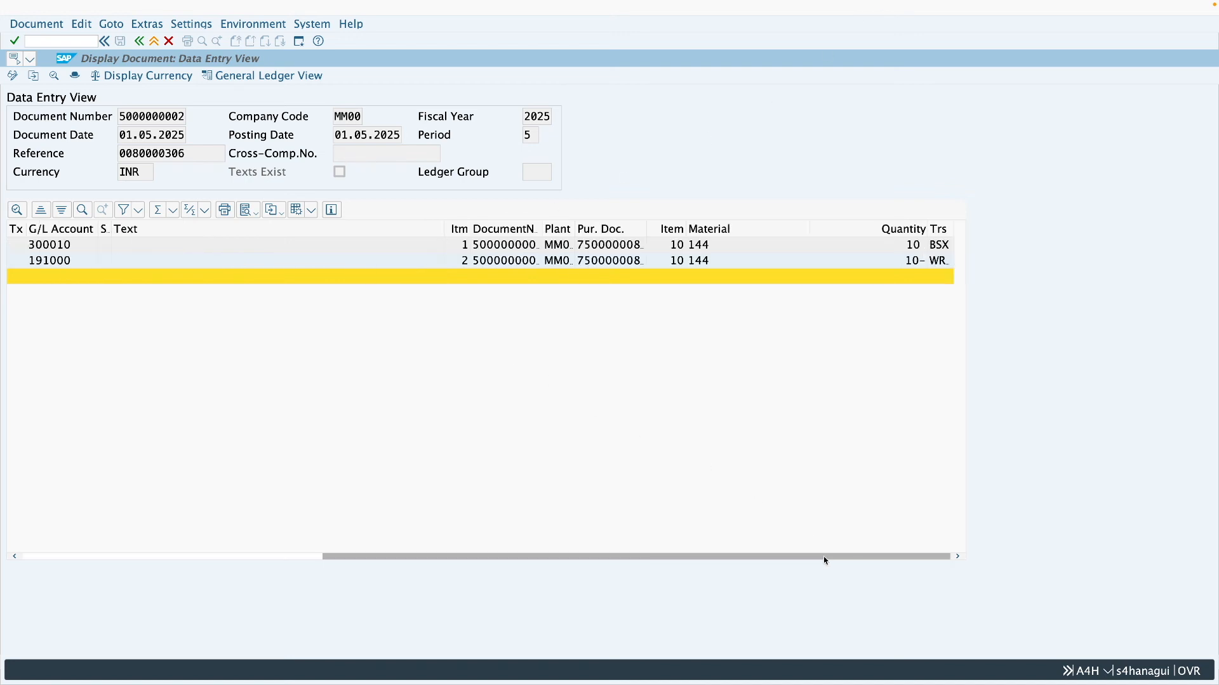
click(941, 261)
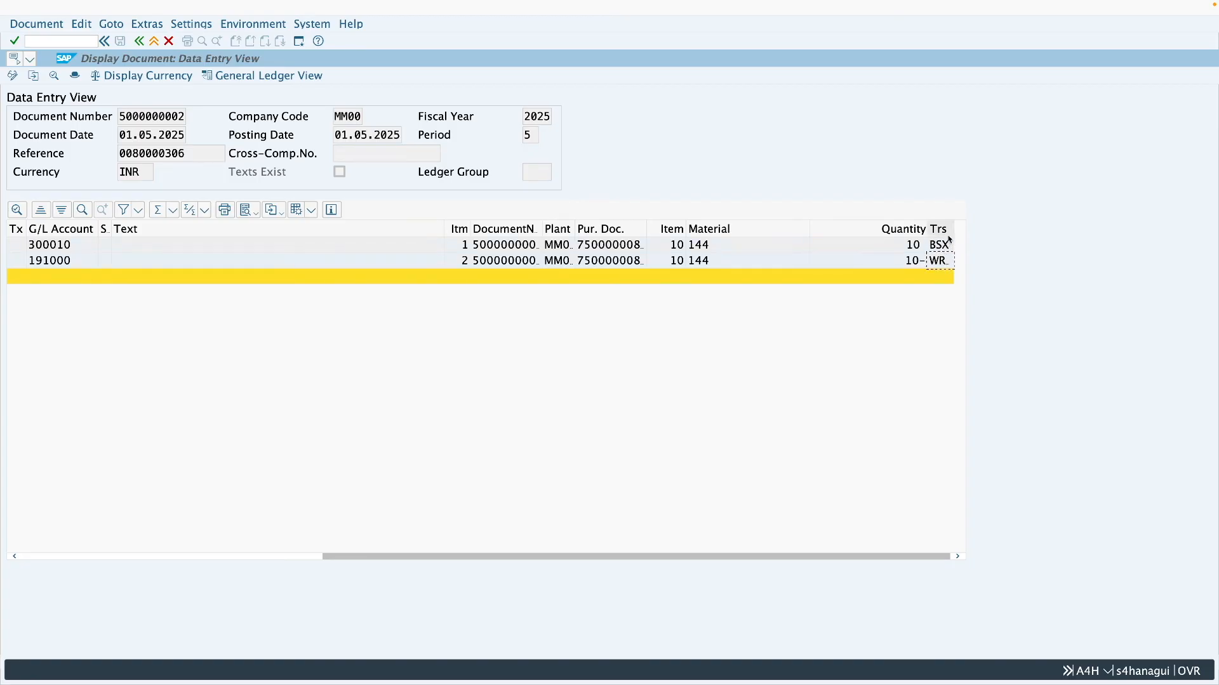
drag(953, 229, 960, 229)
click(154, 42)
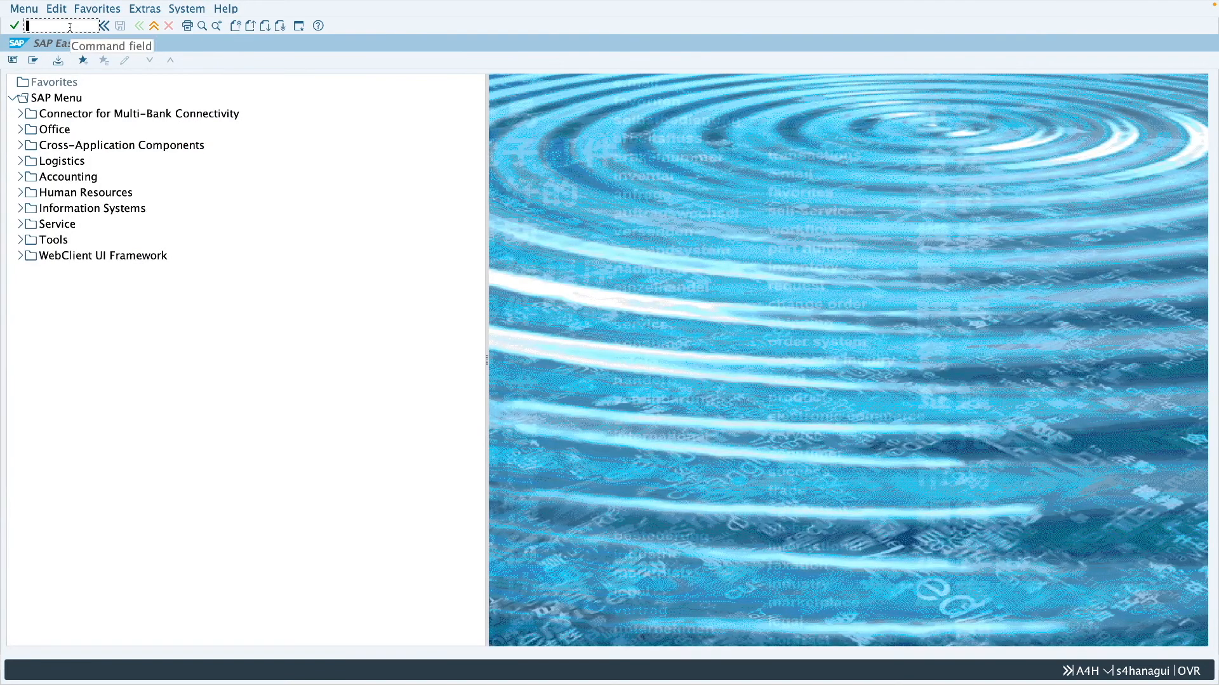
- Start an incoming invoice with transaction MIRO and set invoice date 01.05.2025 and reference InterCC
text(miro)
key(Return)
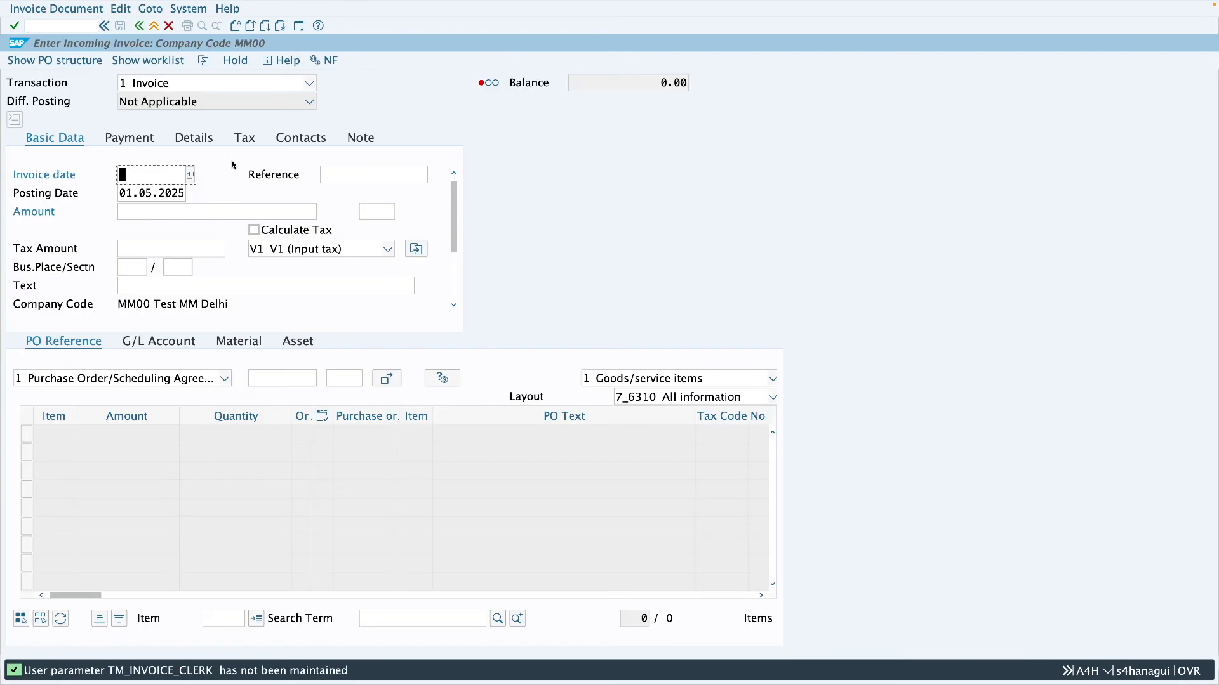
click(191, 179)
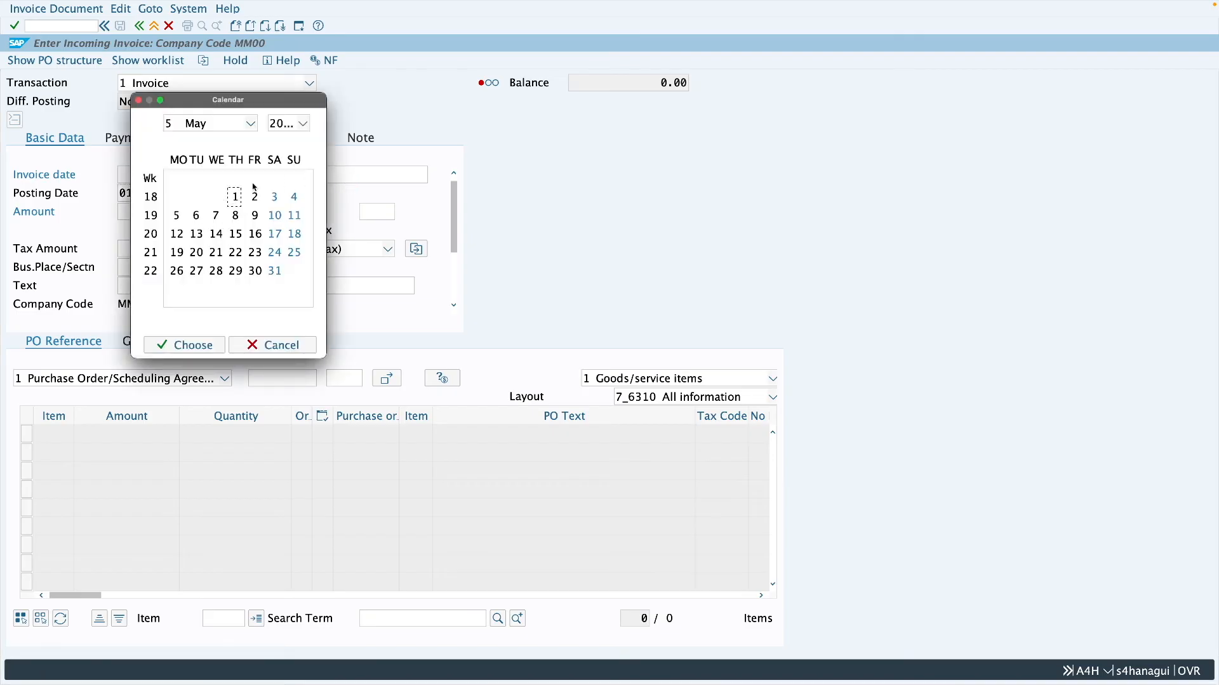
double_click(235, 197)
click(350, 177)
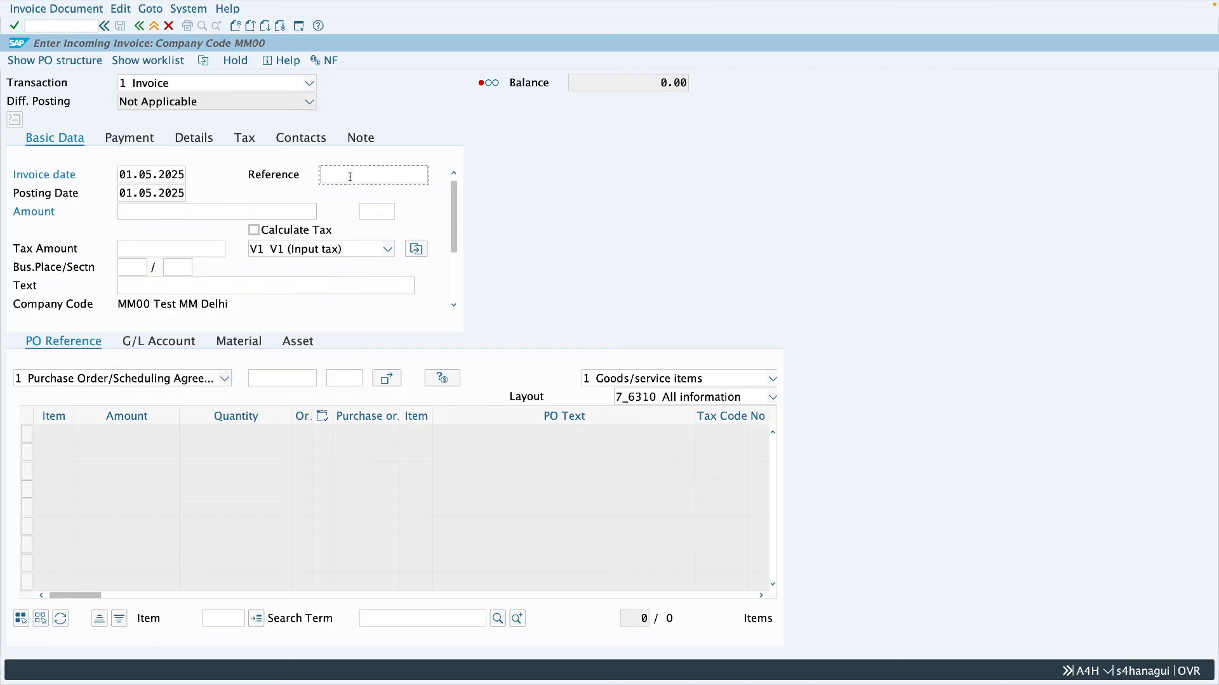
text(InterCC)
- Paste the copied purchase order number as the PO reference and load its Bearings item into the invoice
click(277, 377)
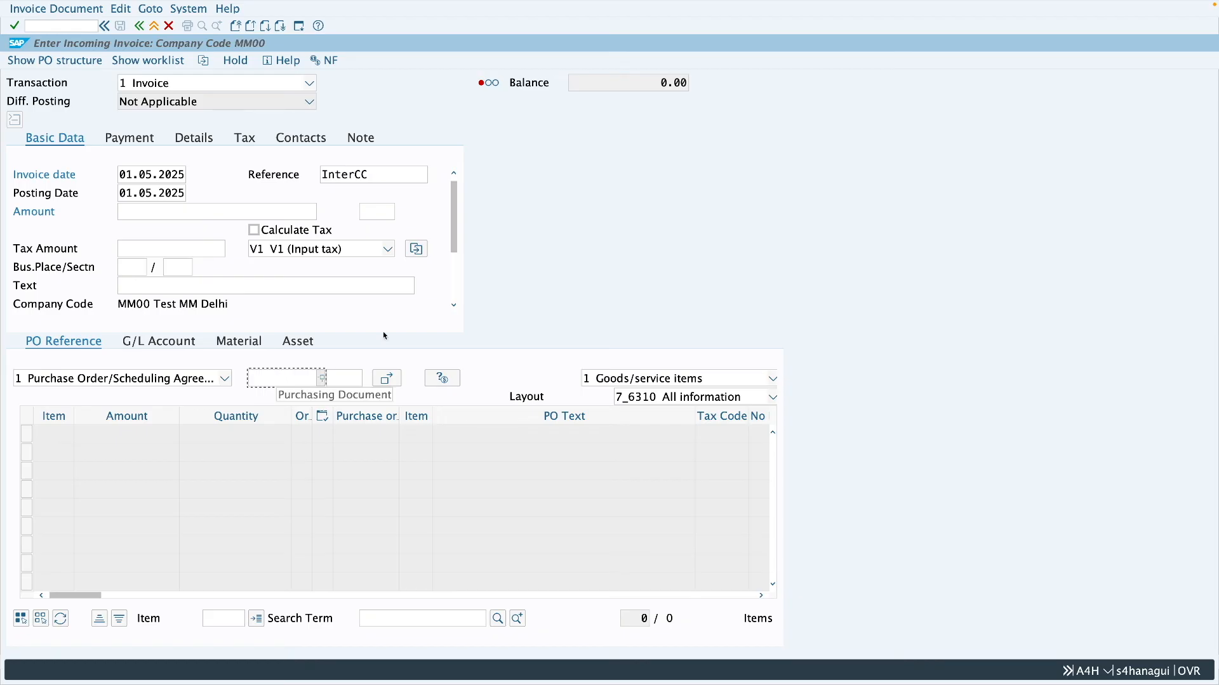
key(ctrl+v)
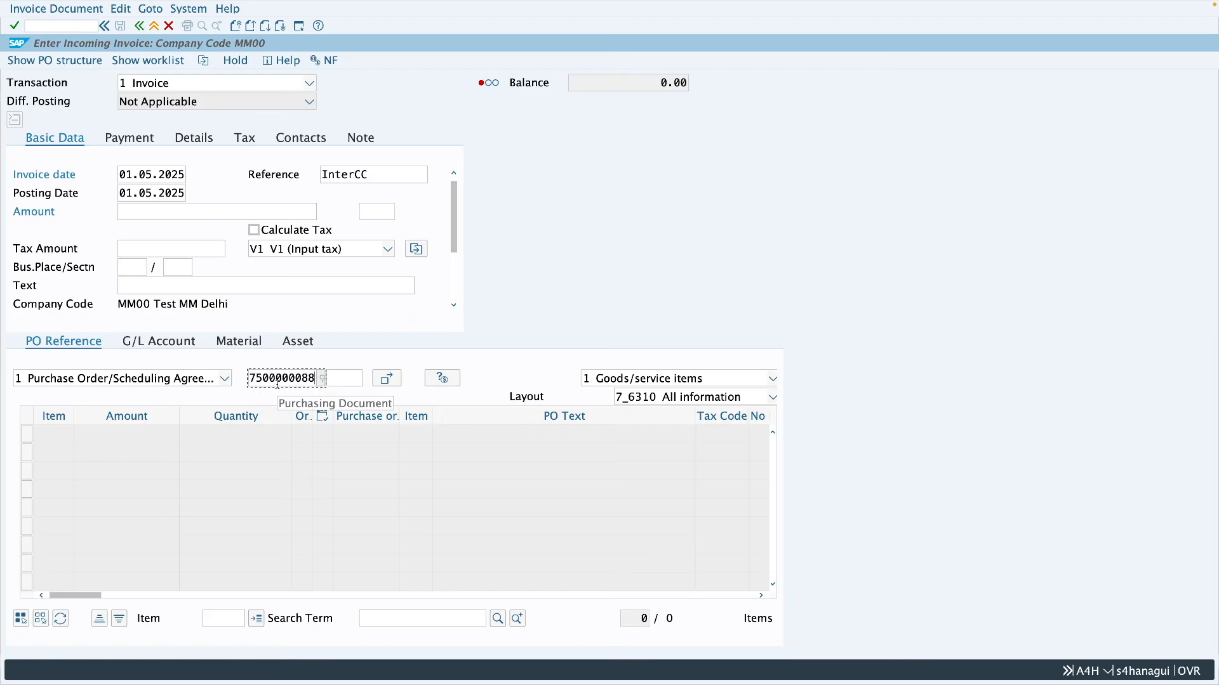
key(Return)
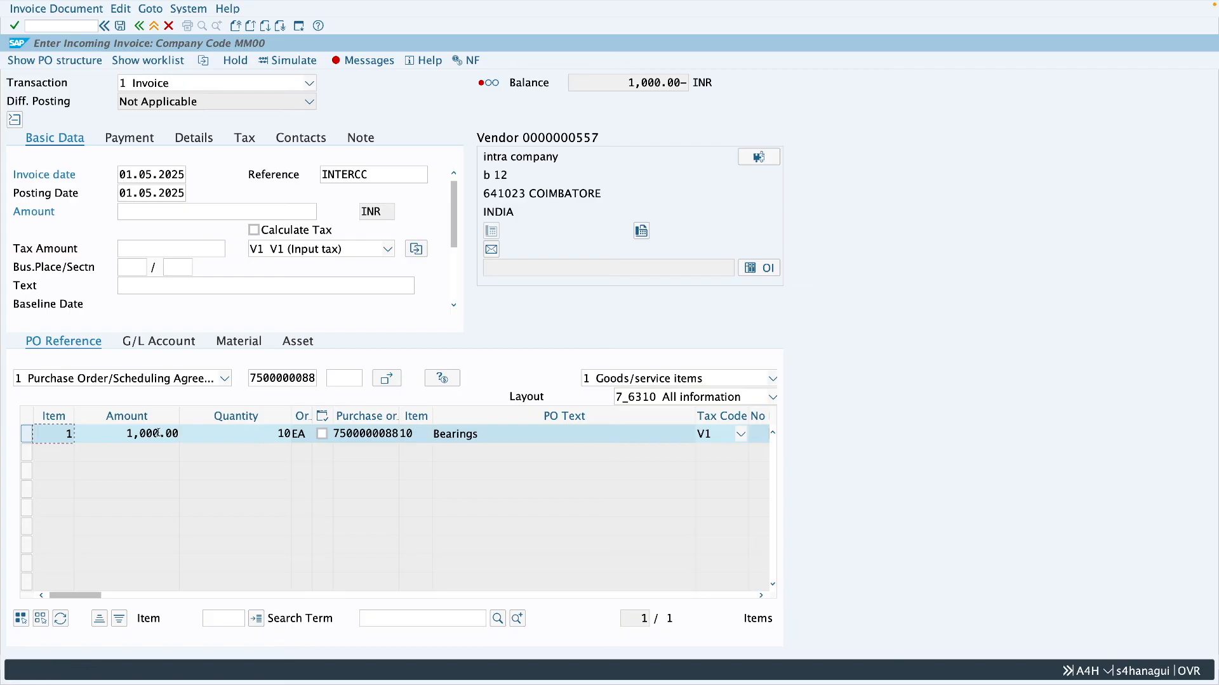
- Enable automatic tax calculation for the invoice and set the payment baseline date to 01.05.2025
click(289, 235)
key(Return)
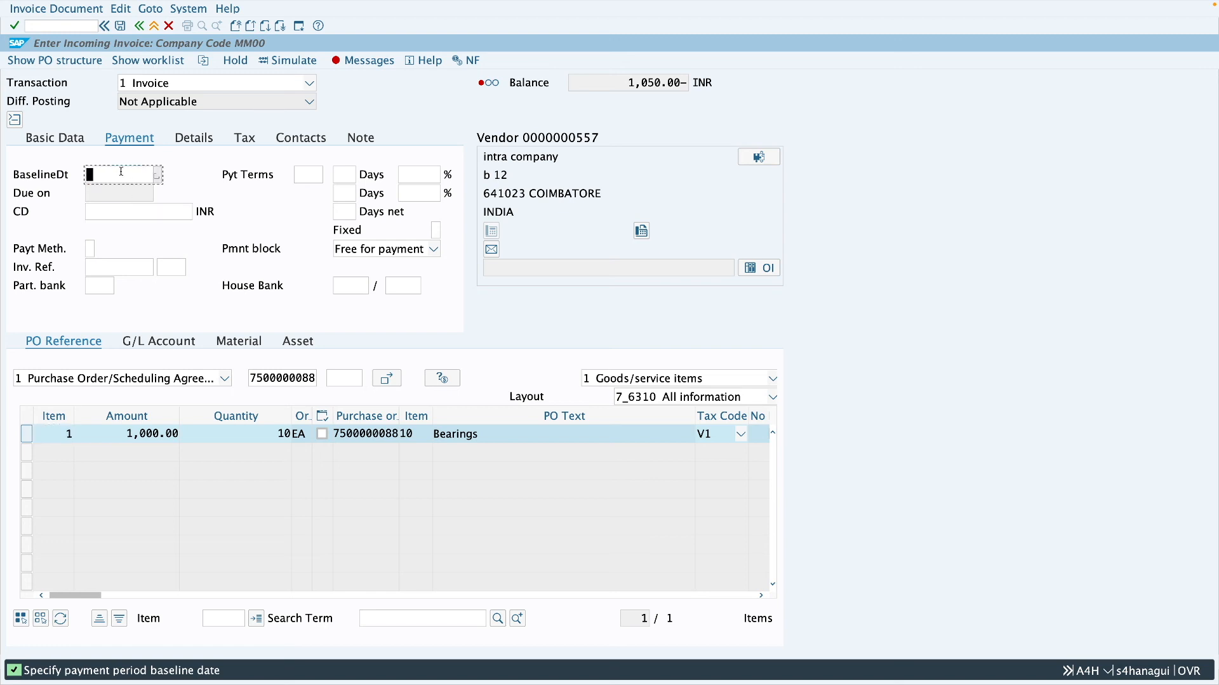
key(Return)
click(158, 175)
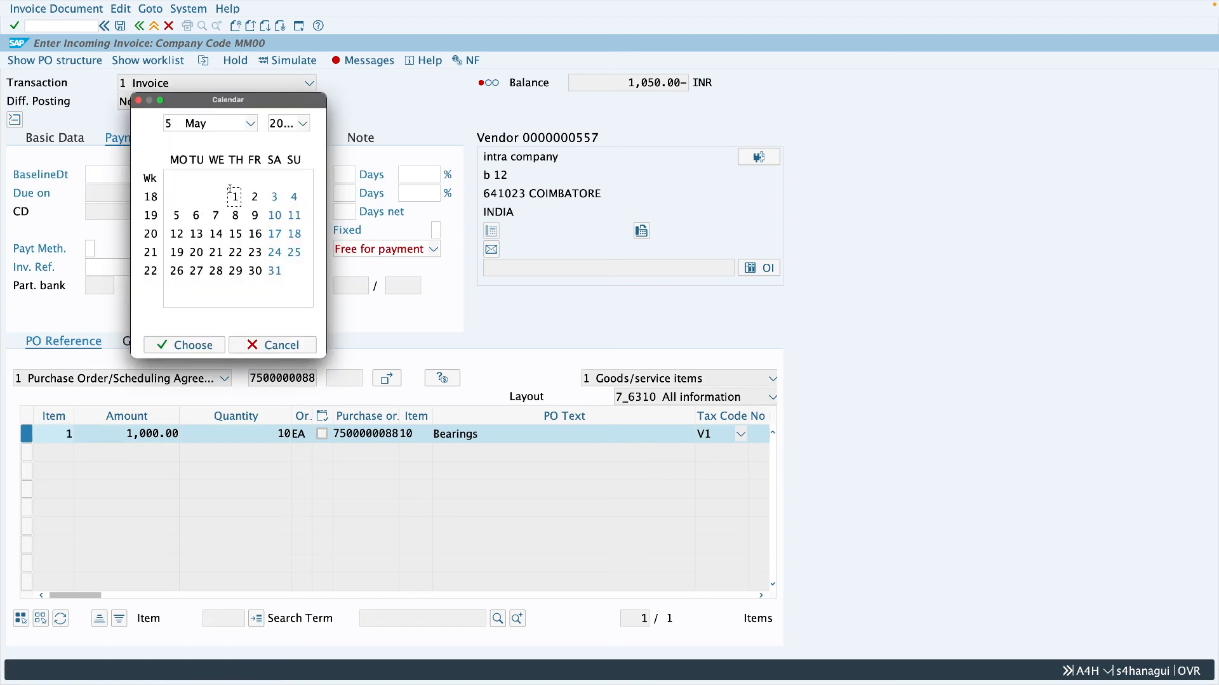
double_click(235, 196)
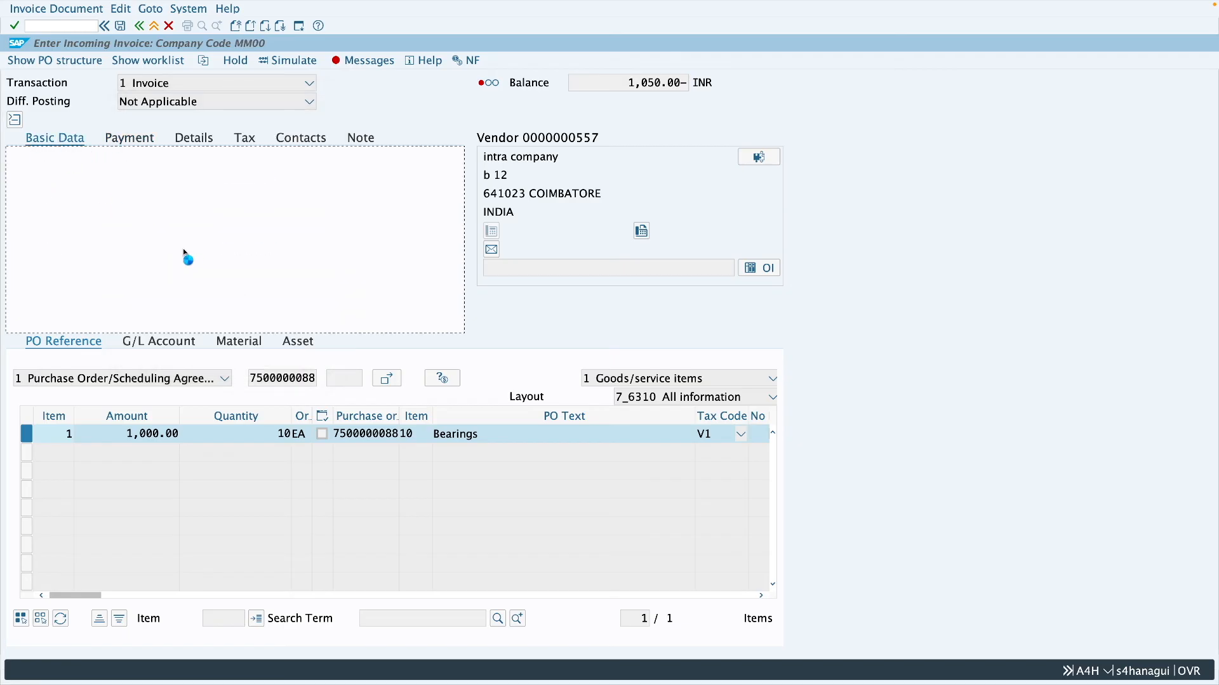
- Enter business place COIM and an invoice amount of 1050 INR
click(132, 270)
text(COIM)
click(170, 212)
text(1050)
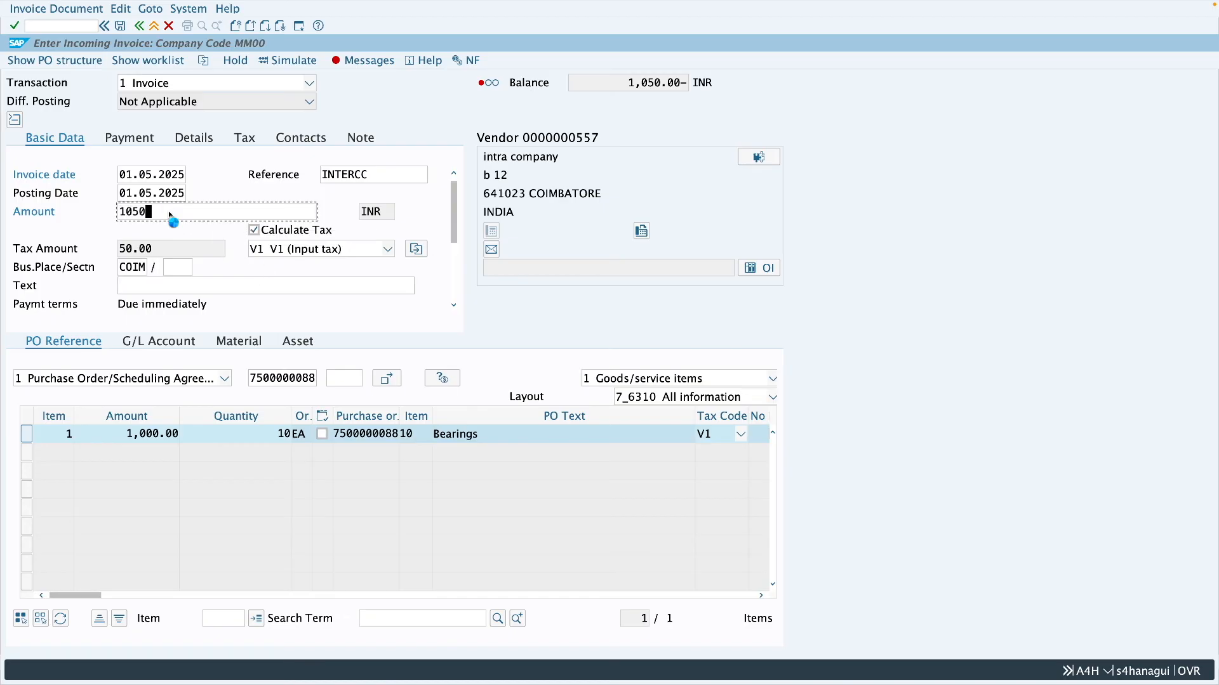
key(Return)
- Simulate the invoice, check its vendor, GR/IR clearing and tax lines, post it and leave invoice entry
click(288, 60)
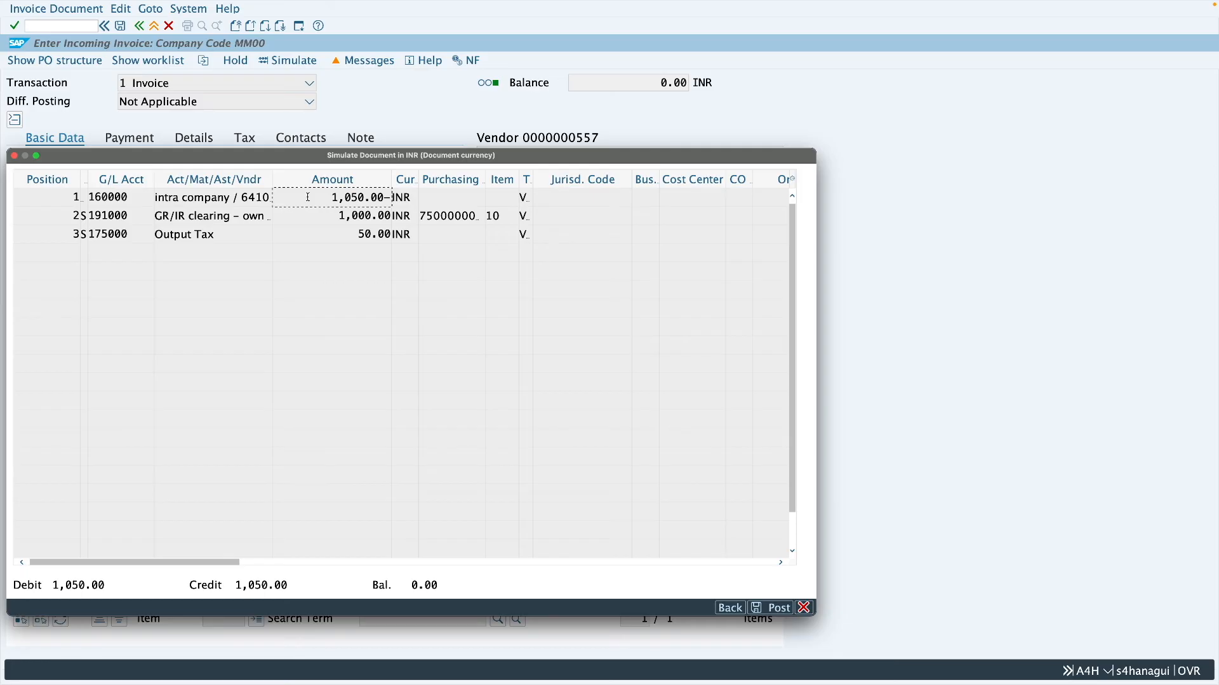
click(309, 217)
click(782, 611)
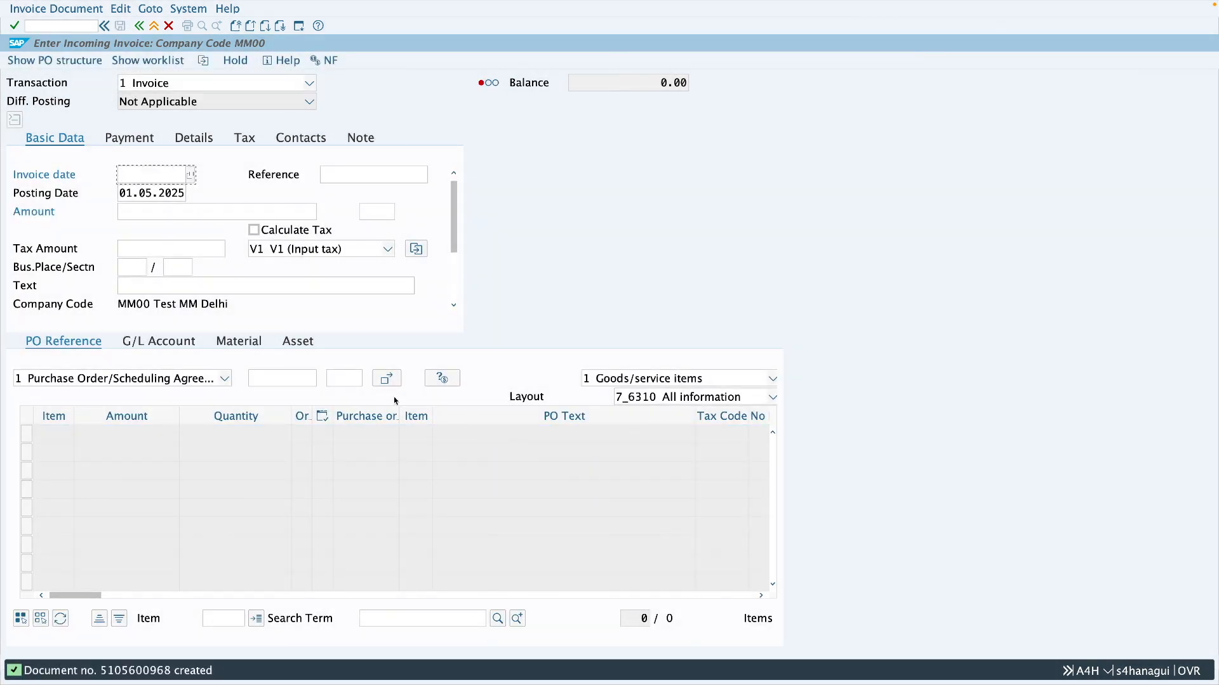
click(153, 27)
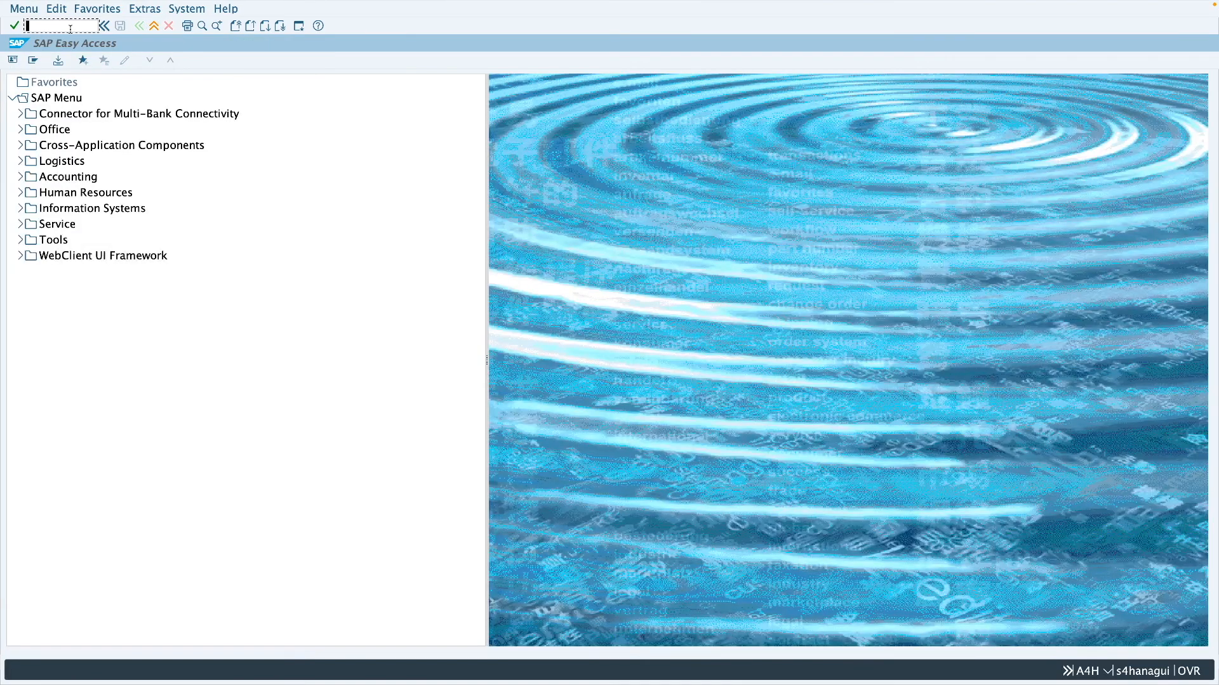
- Display the stock transport order with ME23N and review the delivery and goods issue entries in its purchase order history
text(me23n)
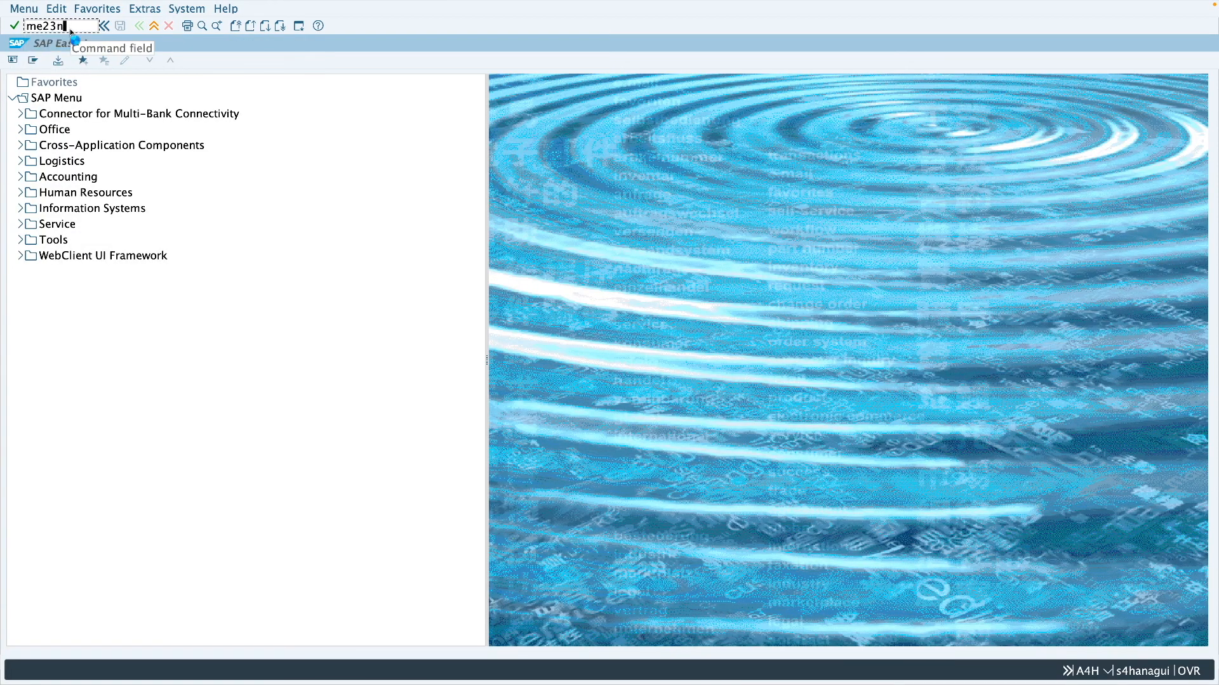
key(Return)
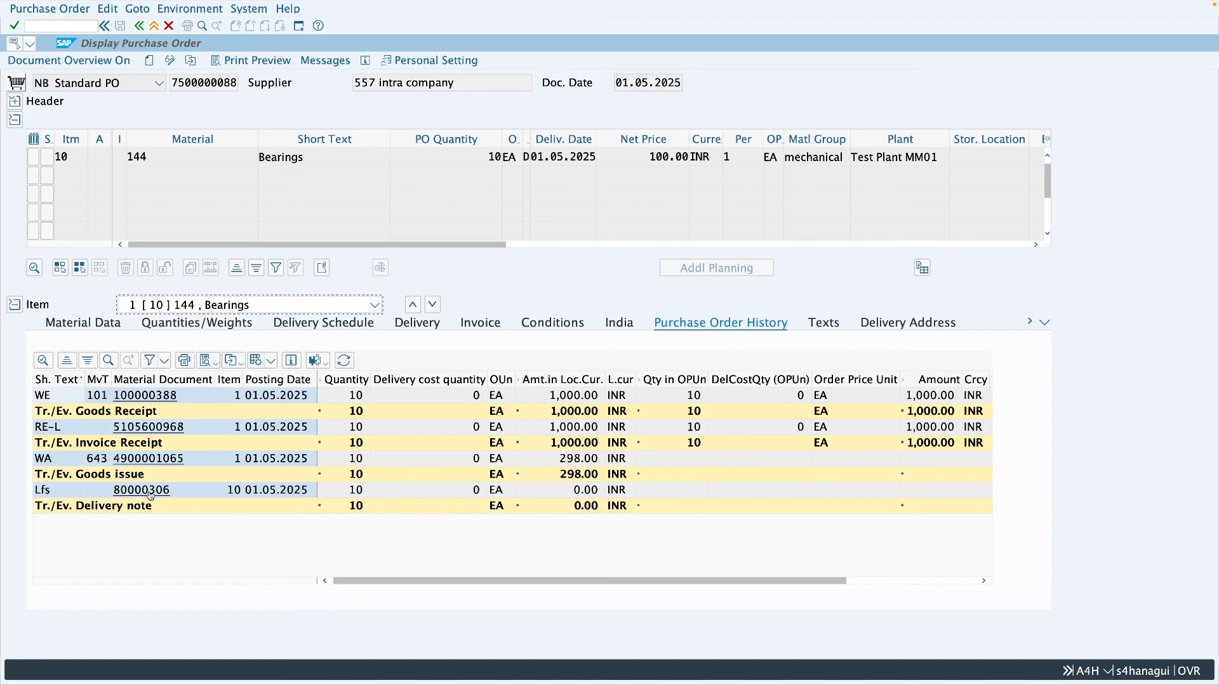
click(450, 494)
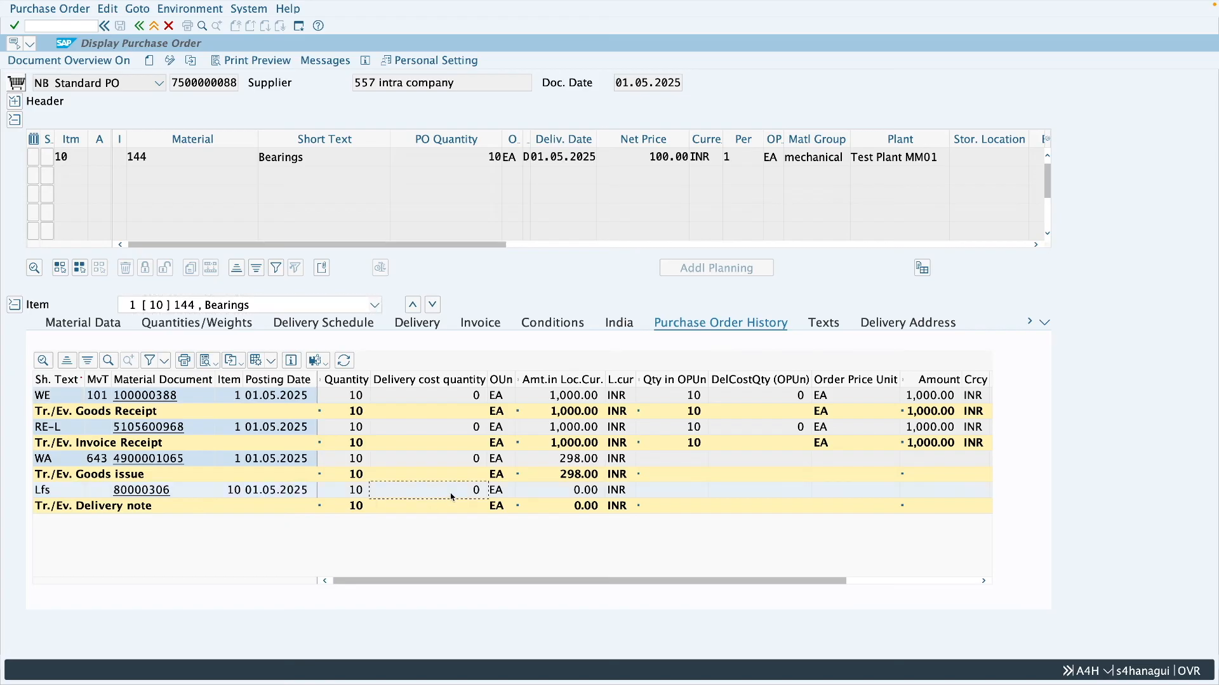
click(474, 464)
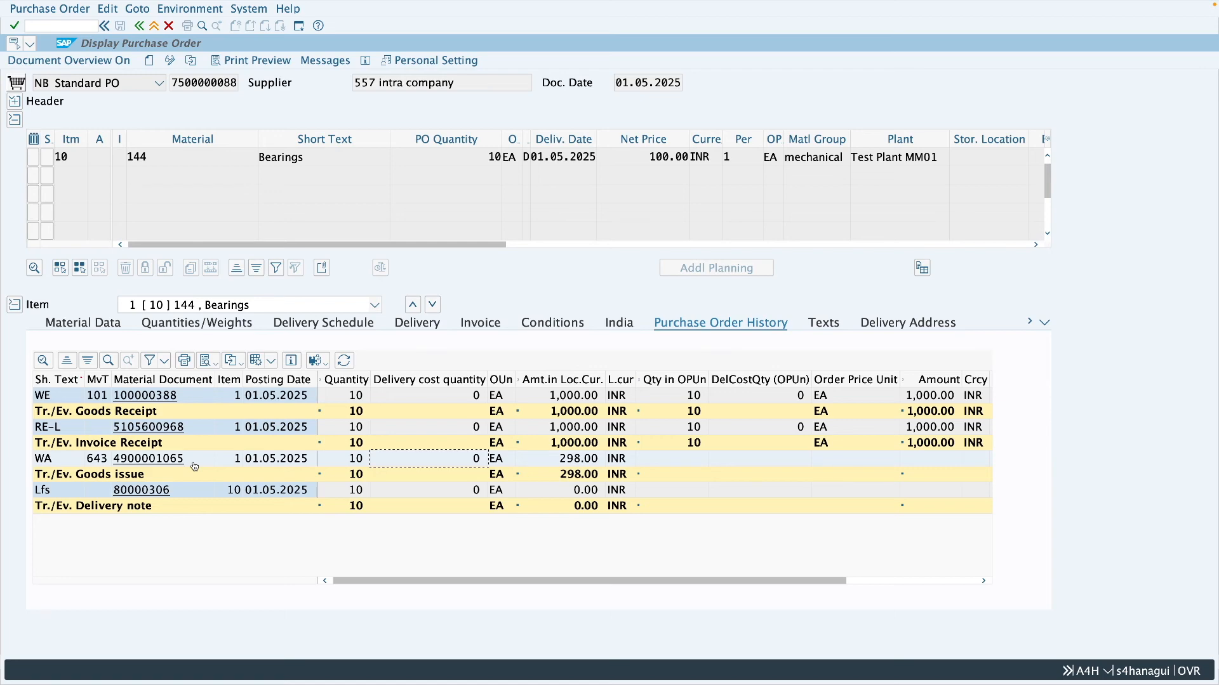
- Examine the goods issue's accounting document, including amounts and transaction keys, and return to the purchase order history
click(171, 460)
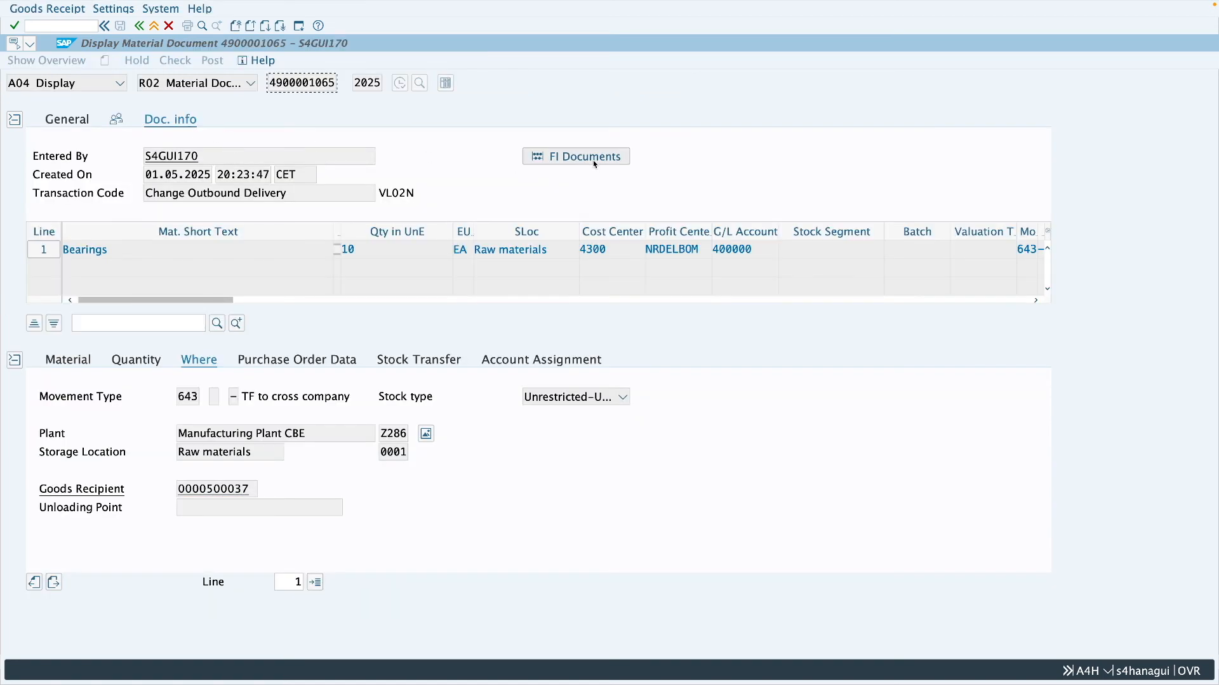
click(593, 160)
double_click(148, 97)
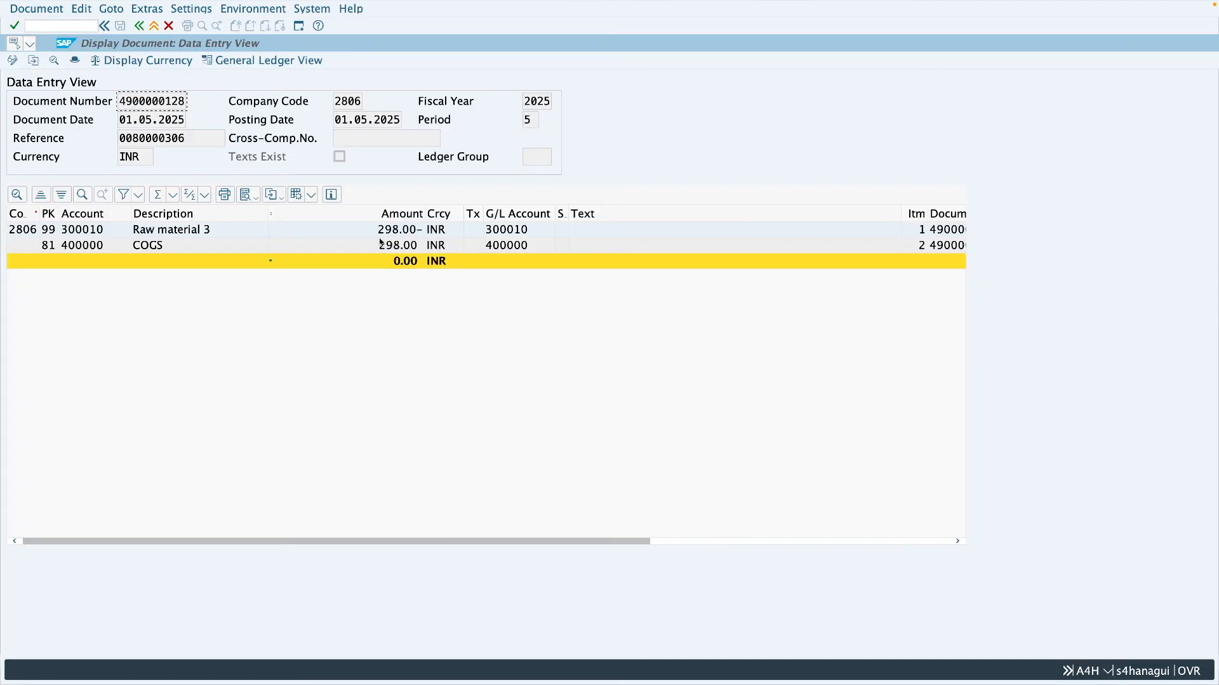
click(401, 236)
click(401, 248)
click(883, 541)
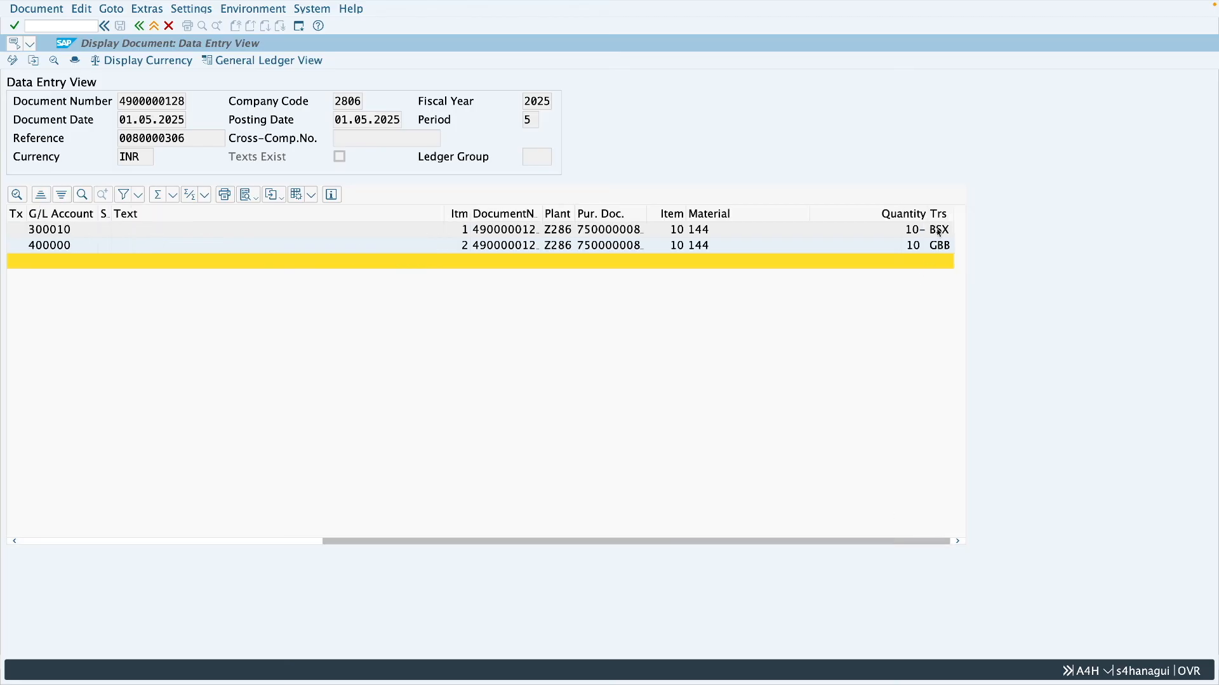
click(139, 26)
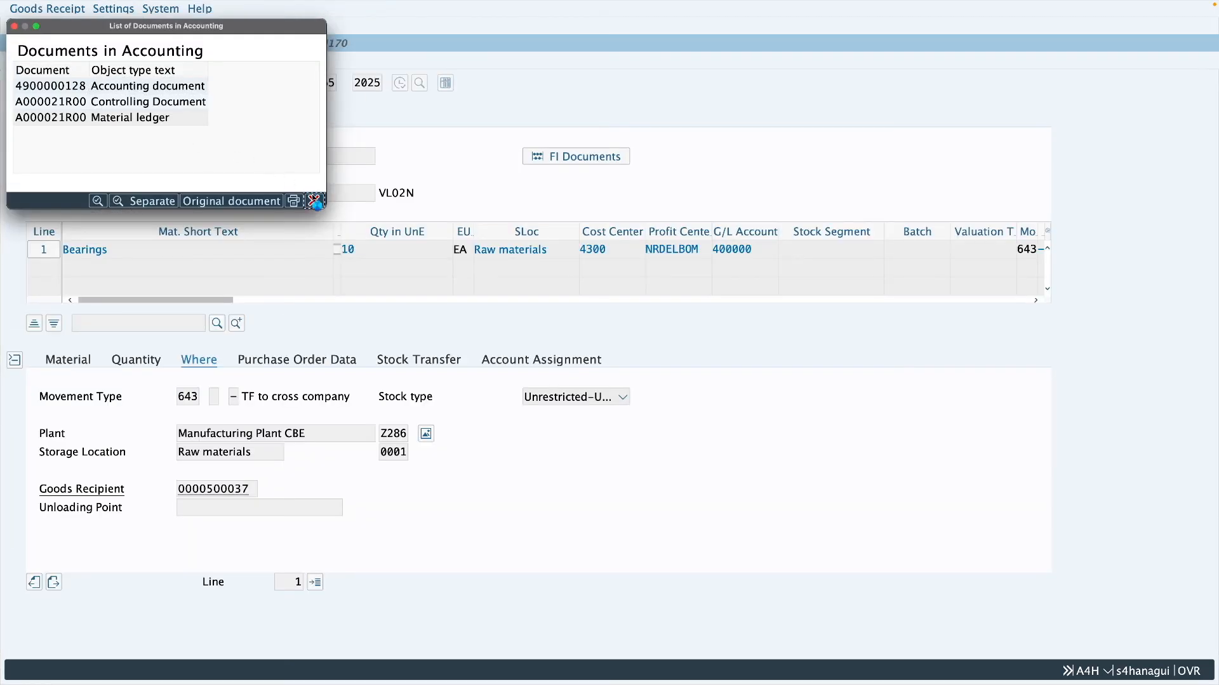
click(314, 201)
key(F3)
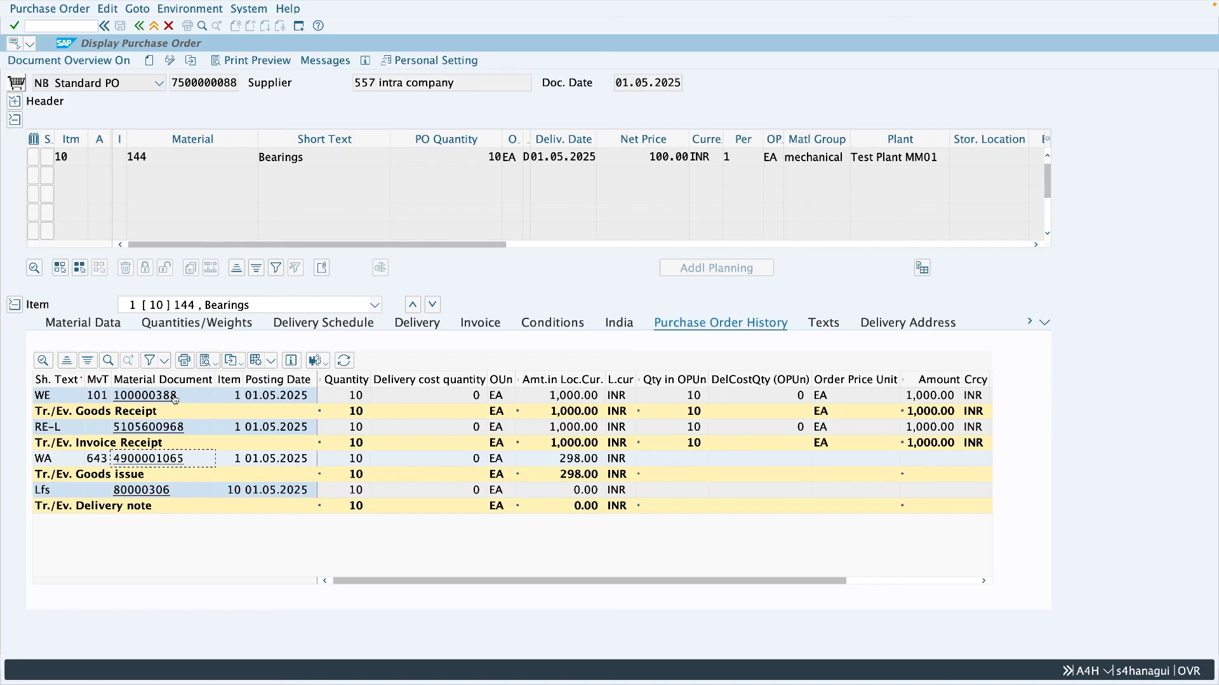
- Examine the stock and GR/IR postings in the goods receipt's accounting document and return to the purchase order history
click(175, 398)
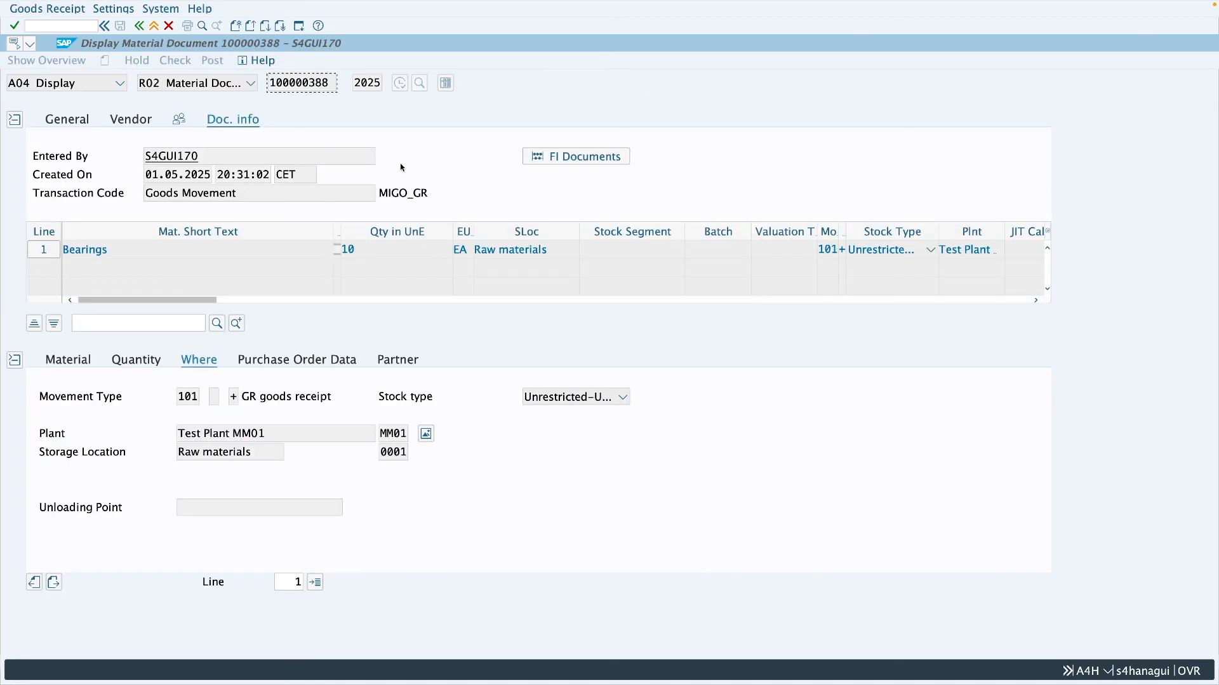
click(586, 158)
double_click(175, 91)
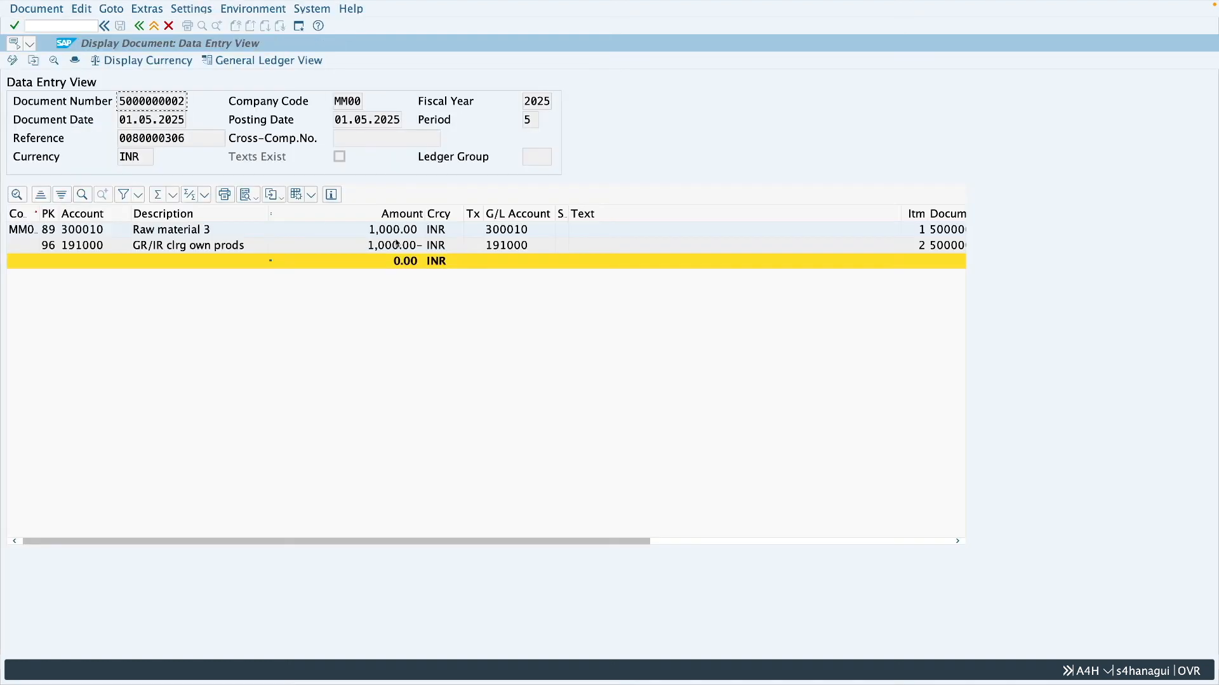
click(390, 250)
click(155, 27)
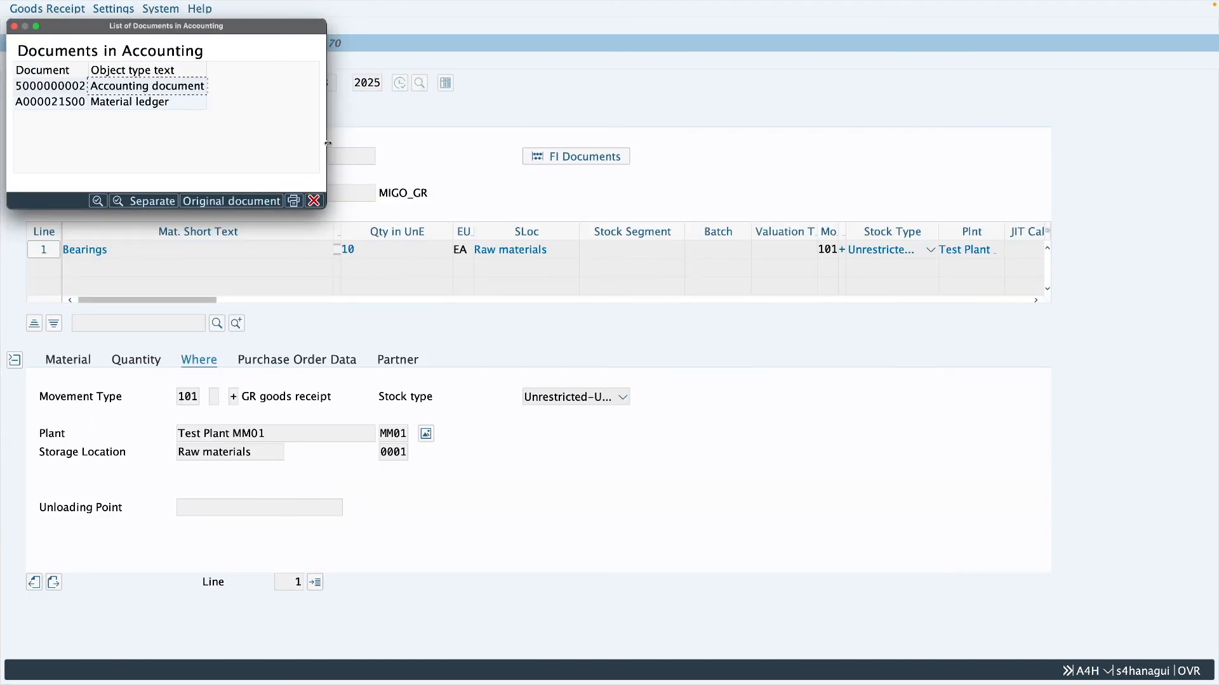
click(313, 202)
click(154, 26)
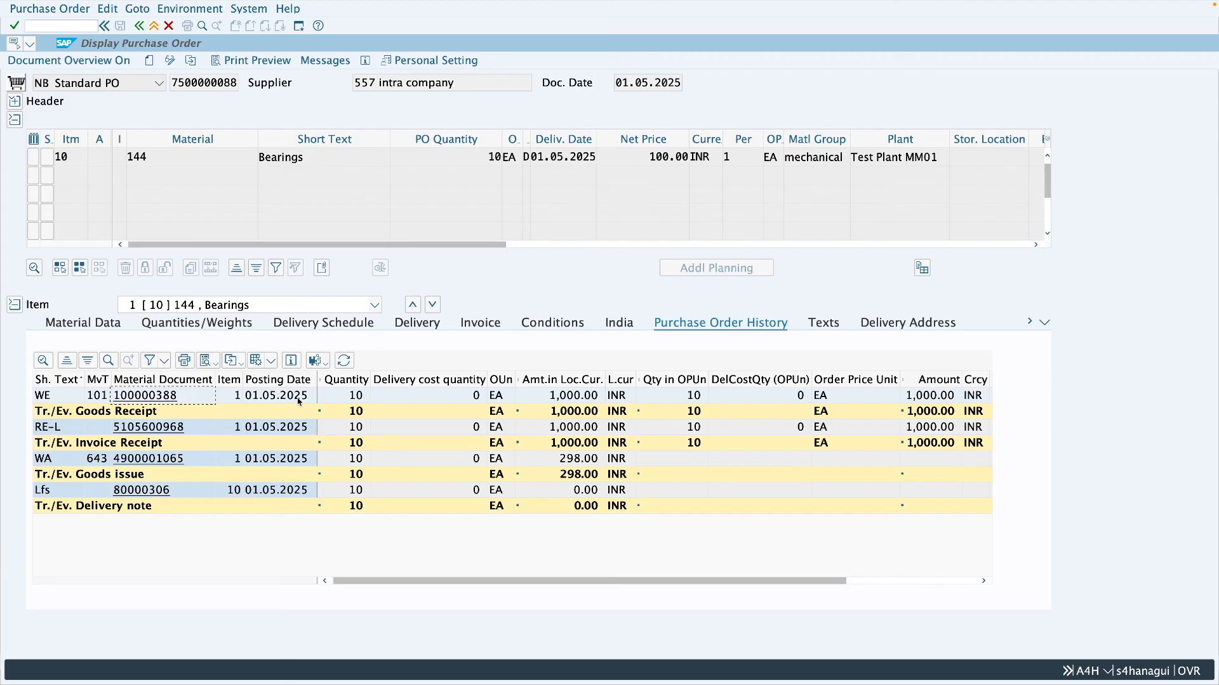
- Examine the vendor, GR/IR and tax postings in the invoice receipt's accounting document and return to the purchase order history
click(175, 430)
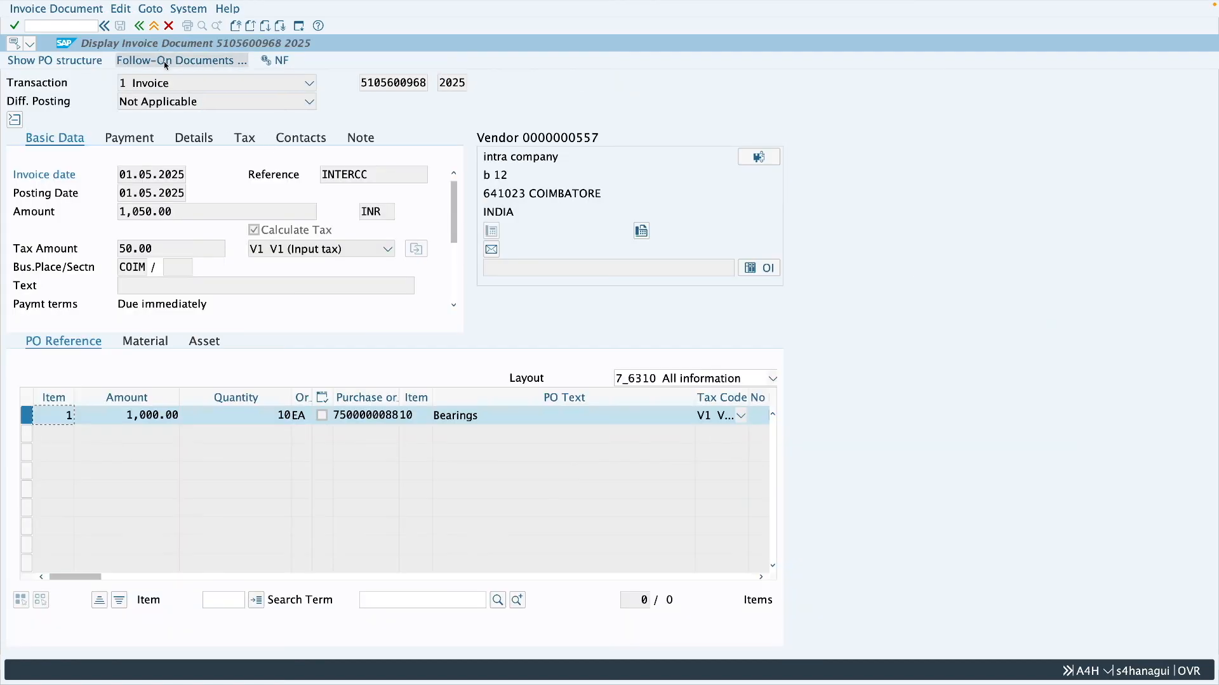
click(165, 62)
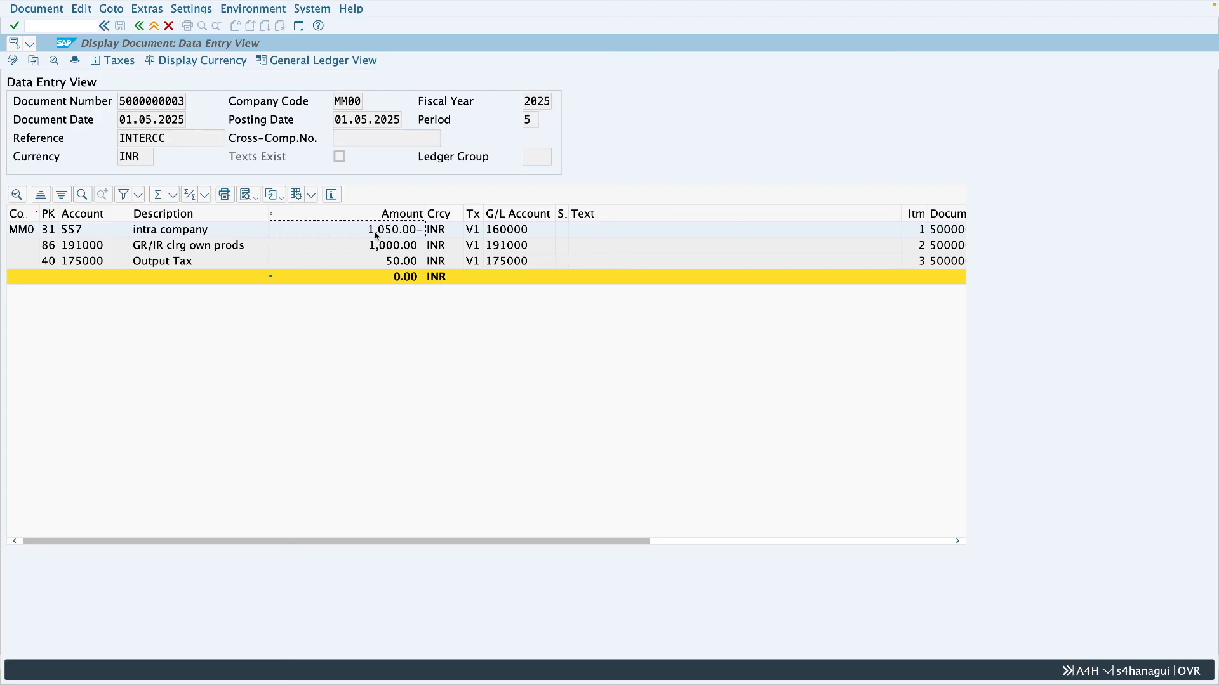
click(341, 249)
click(383, 266)
click(140, 27)
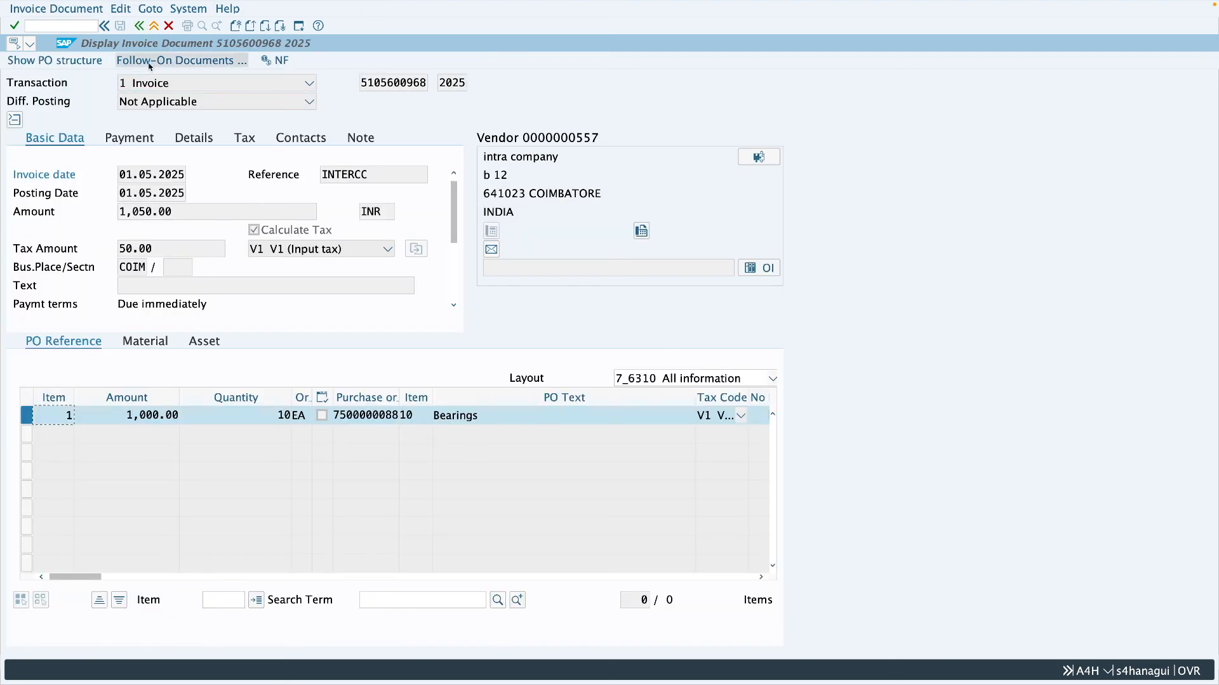
click(139, 27)
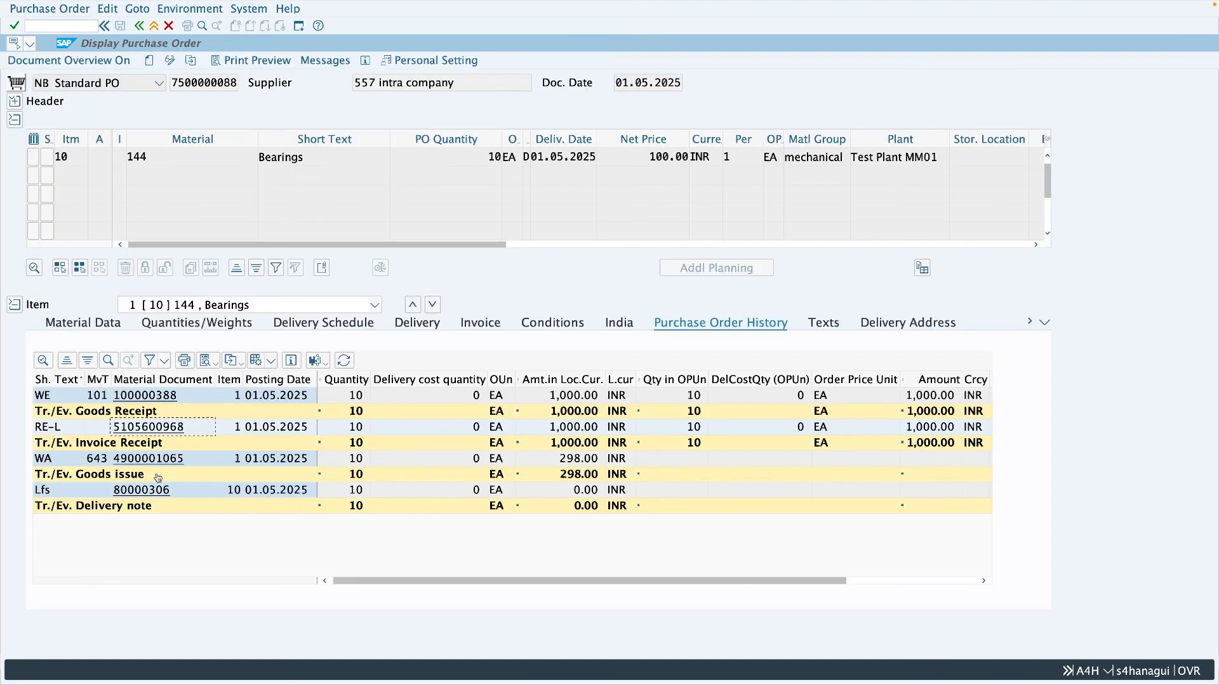
- Display the outbound delivery's document flow and review the chain from purchase order through picking, goods issue, intercompany billing and journal entry
click(142, 490)
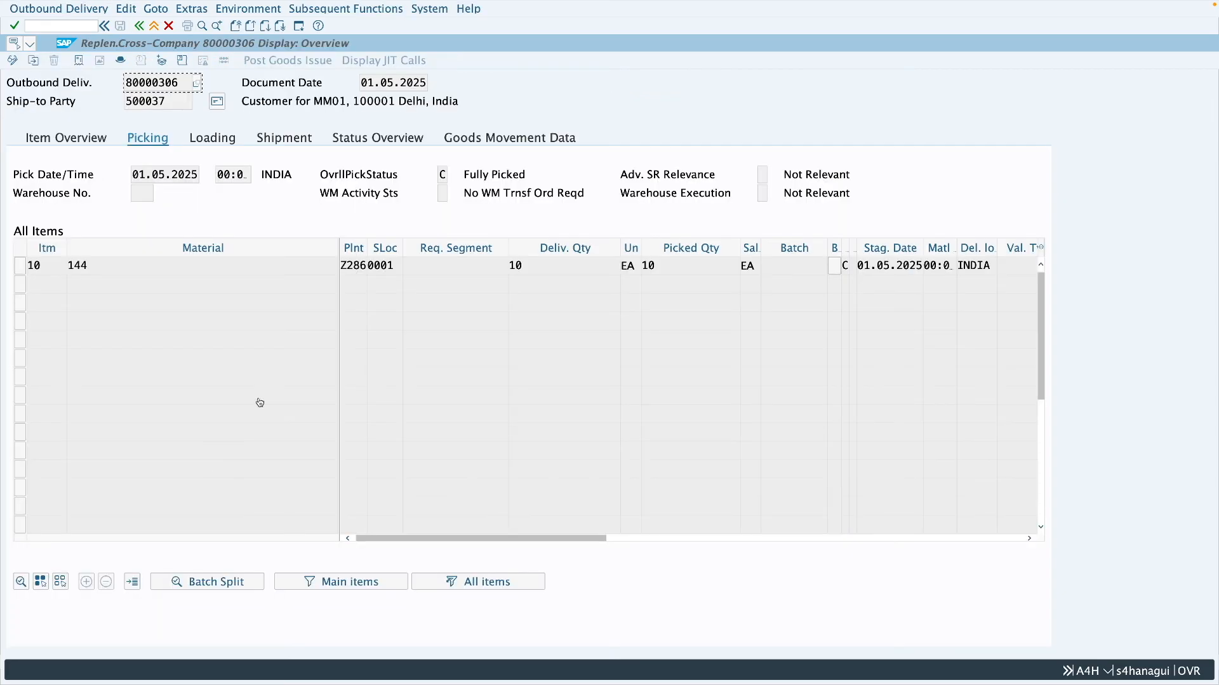
click(78, 61)
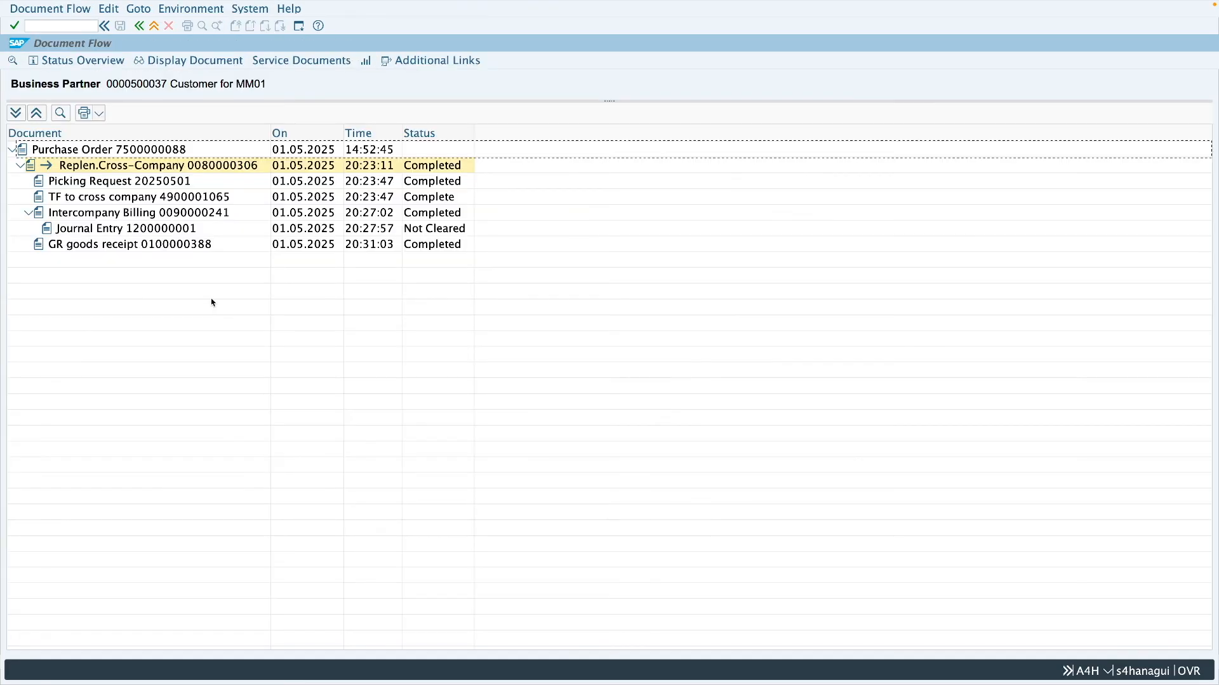
click(184, 215)
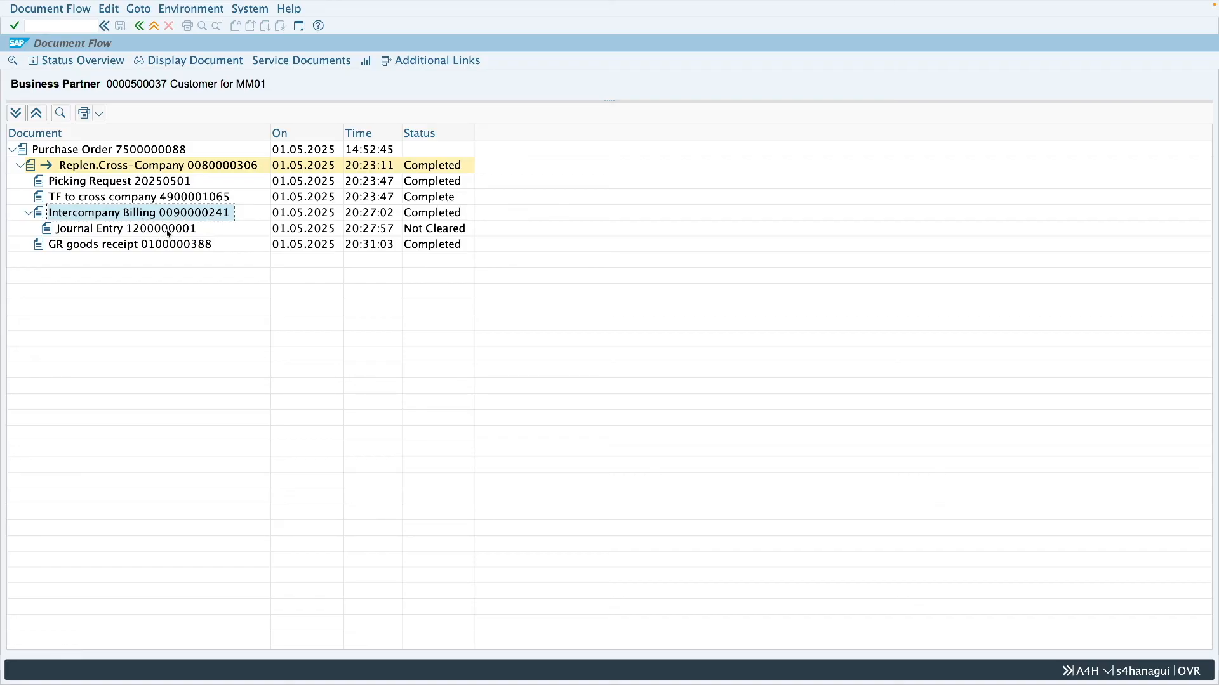
click(167, 232)
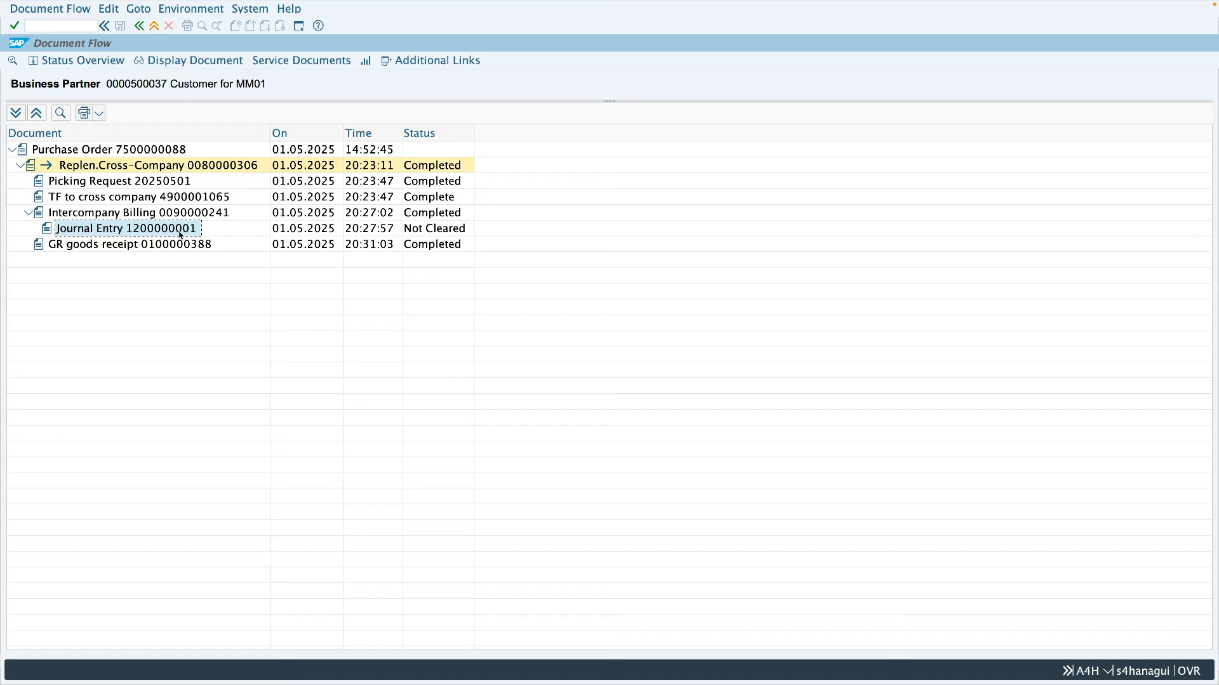
click(174, 155)
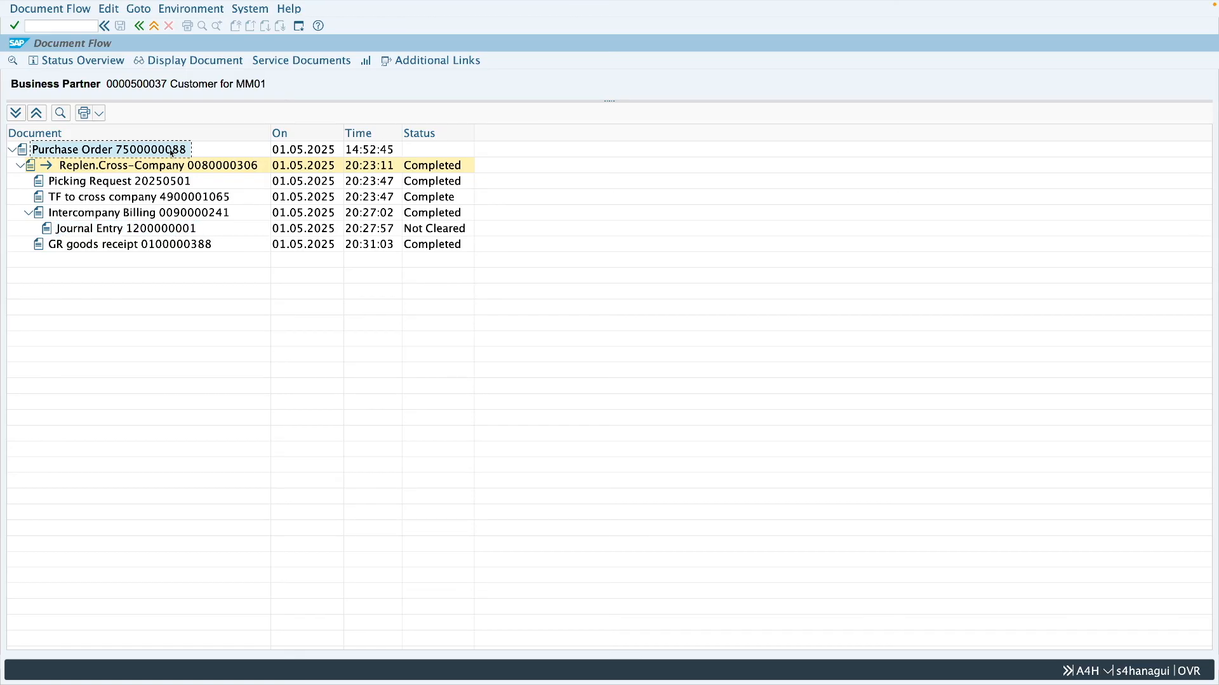
click(170, 168)
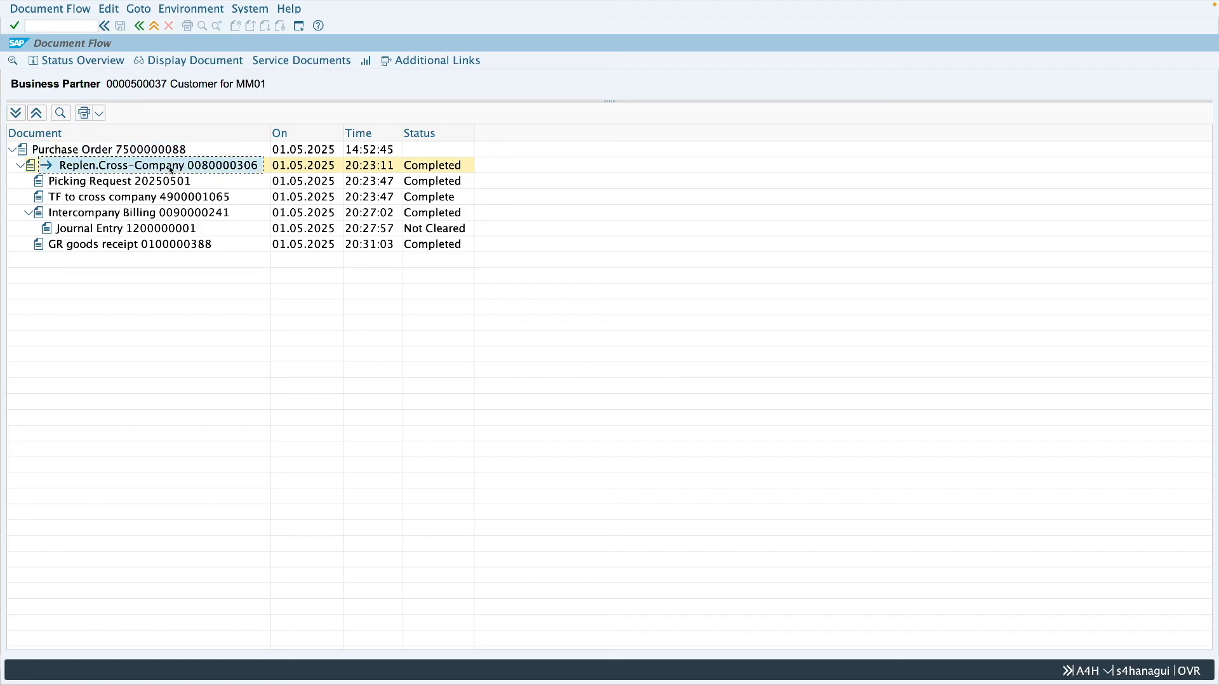
click(168, 186)
click(171, 199)
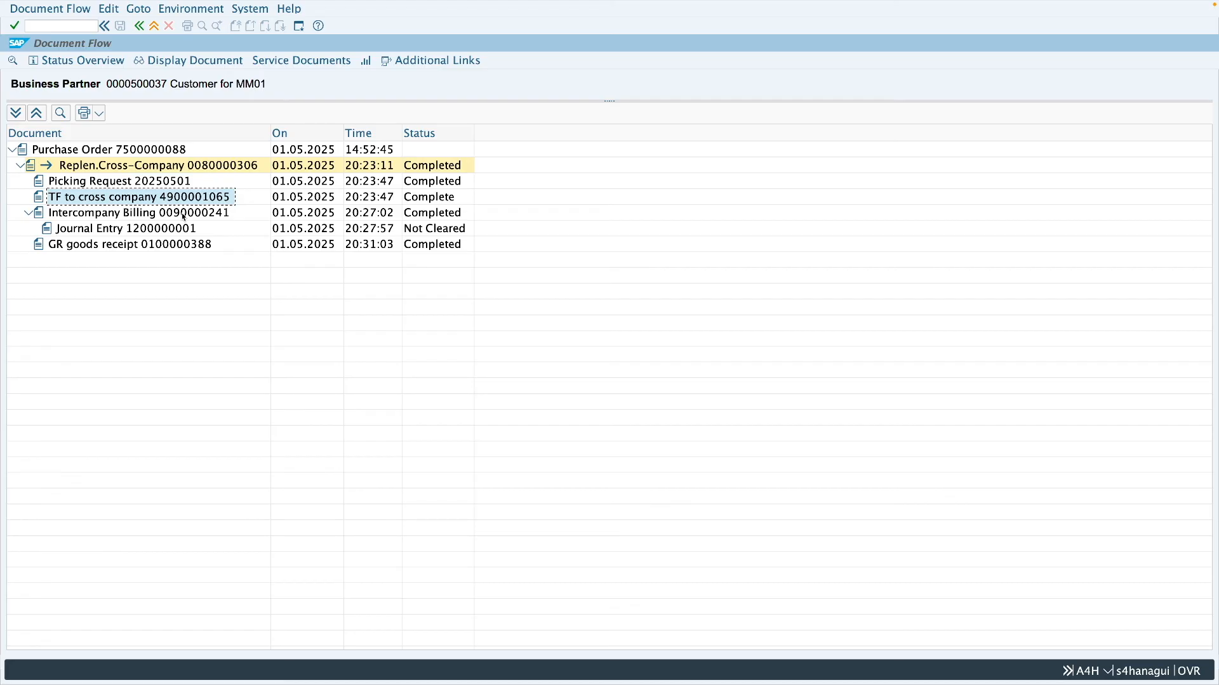
click(184, 217)
click(171, 230)
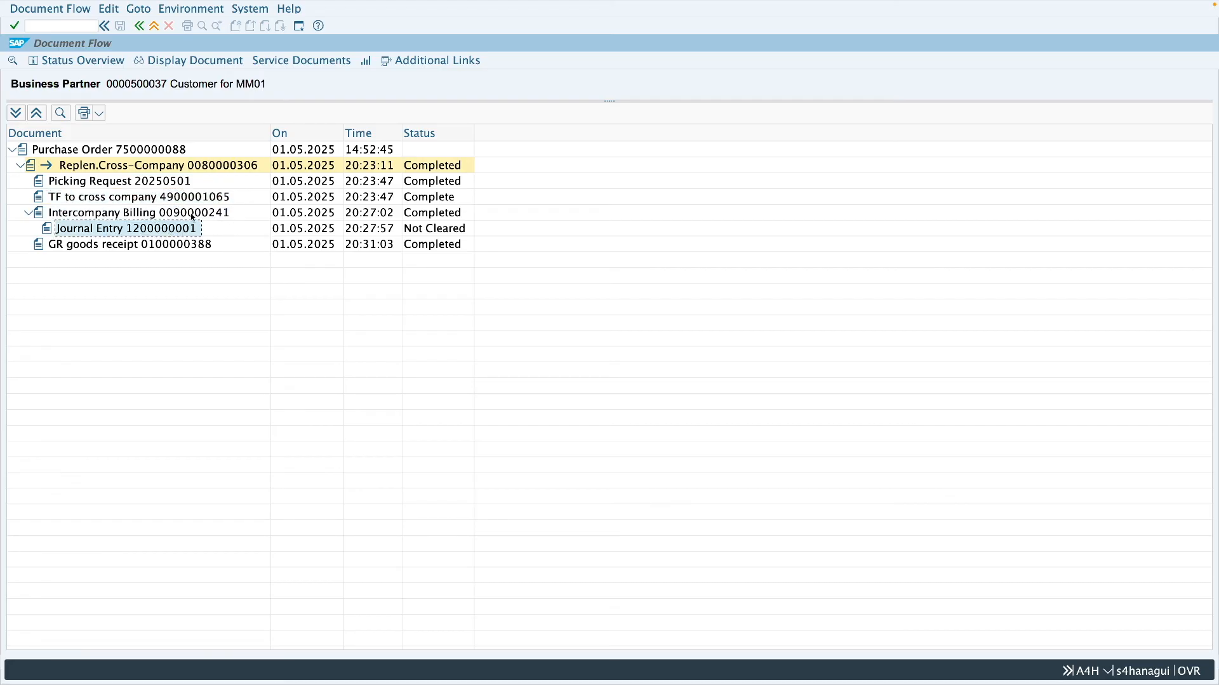
- Examine the customer and revenue postings in the intercompany billing's journal entry and exit to the start screen
click(189, 247)
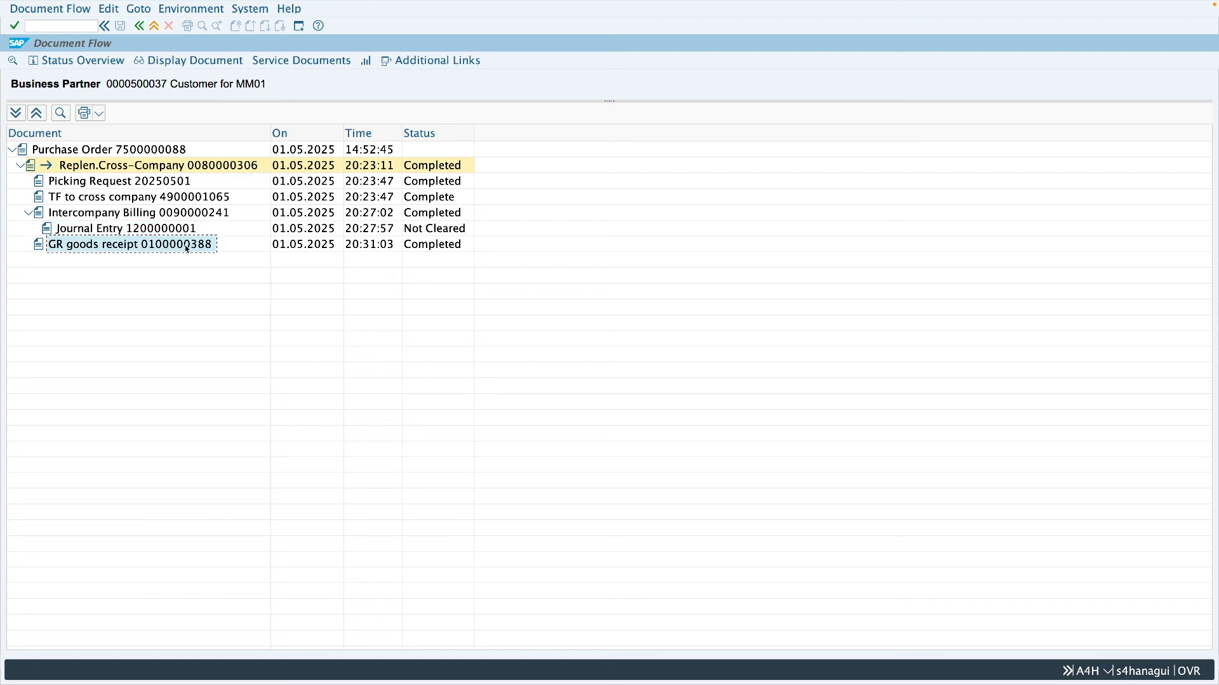
click(154, 232)
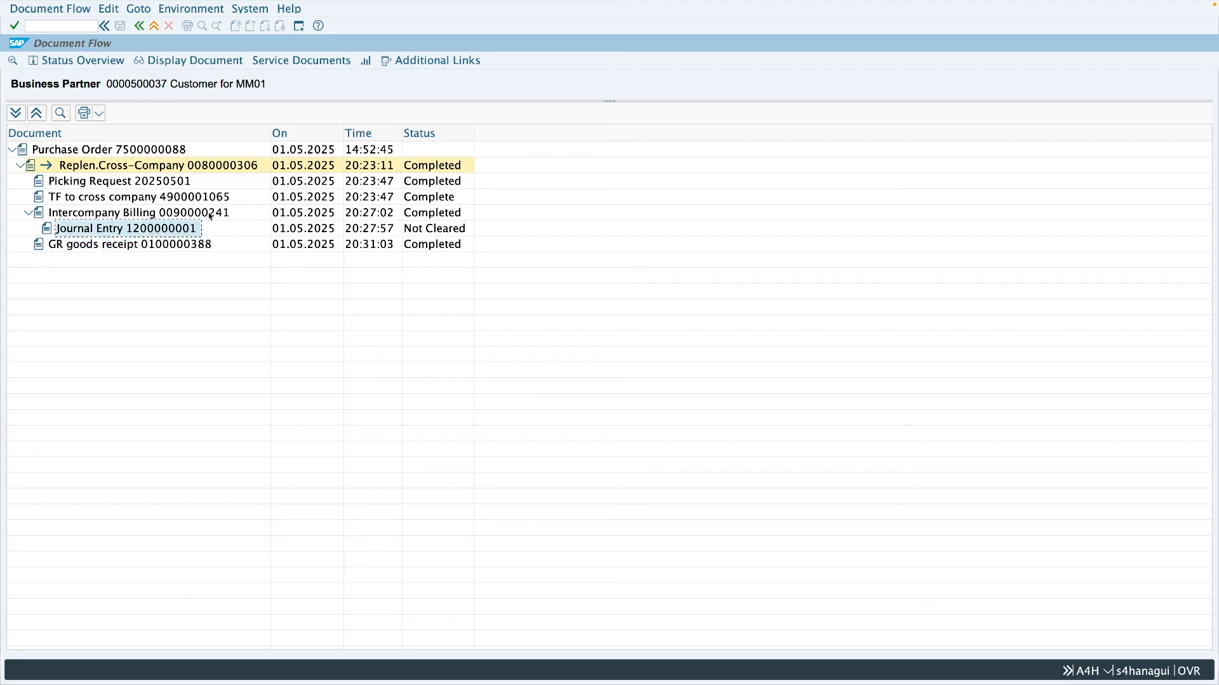
click(202, 61)
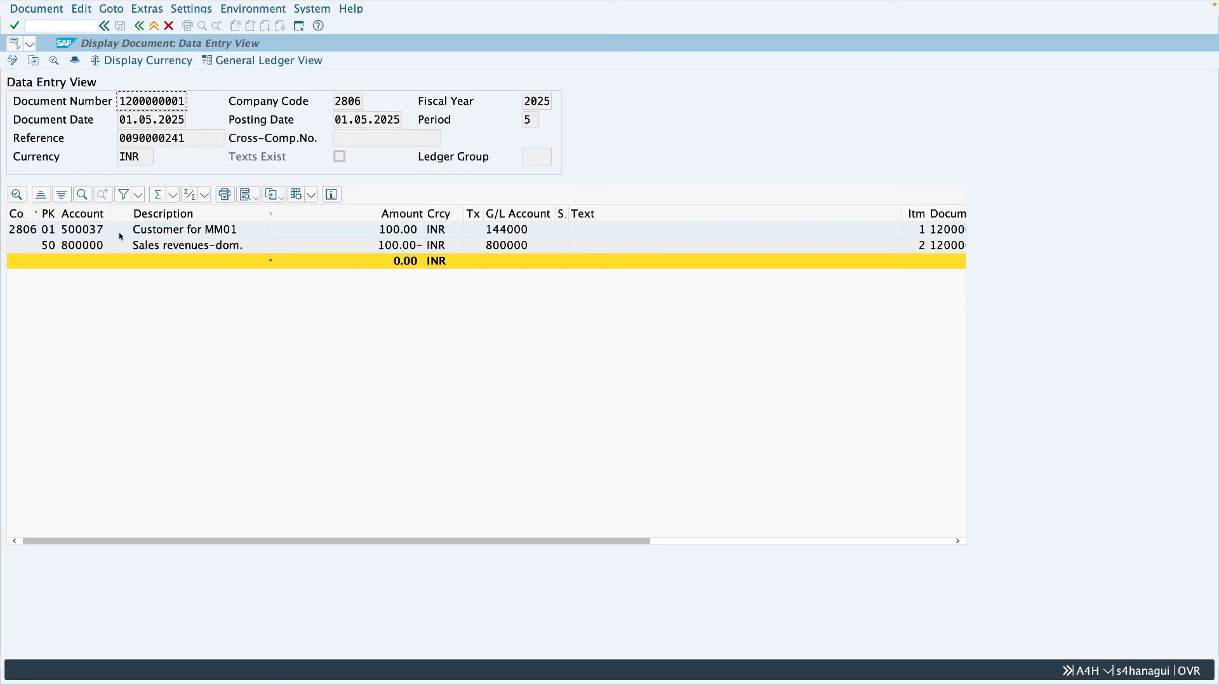
click(177, 236)
click(336, 250)
click(179, 99)
click(155, 30)
click(155, 29)
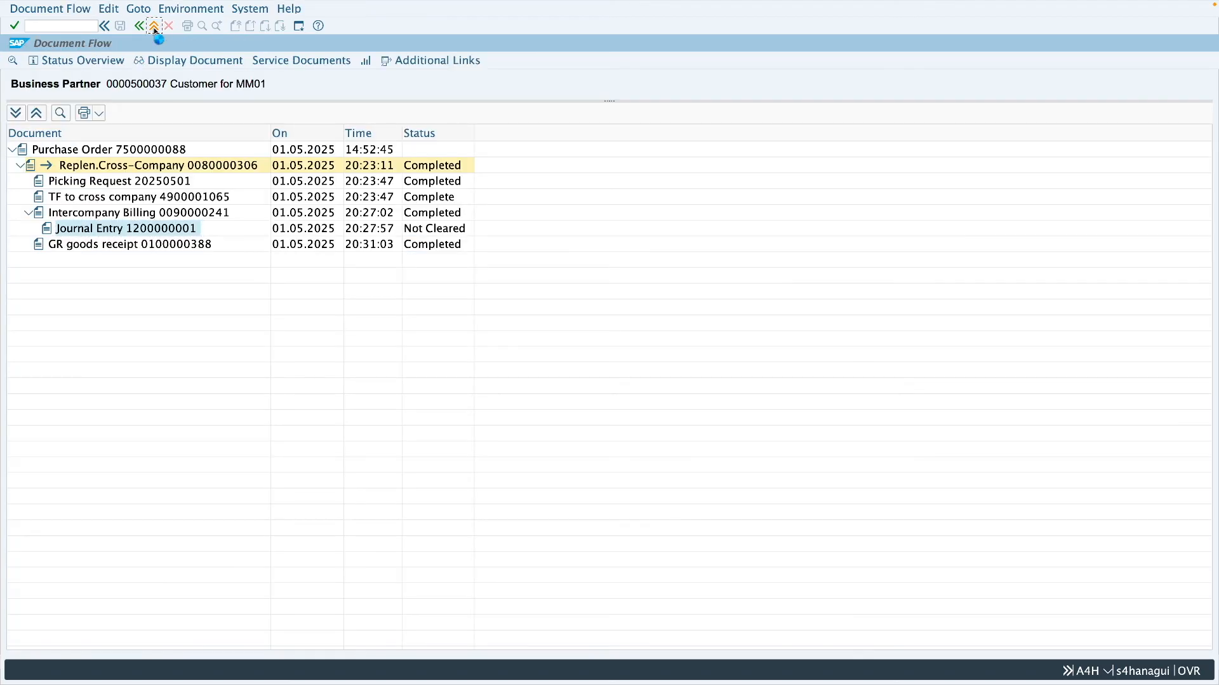
click(155, 30)
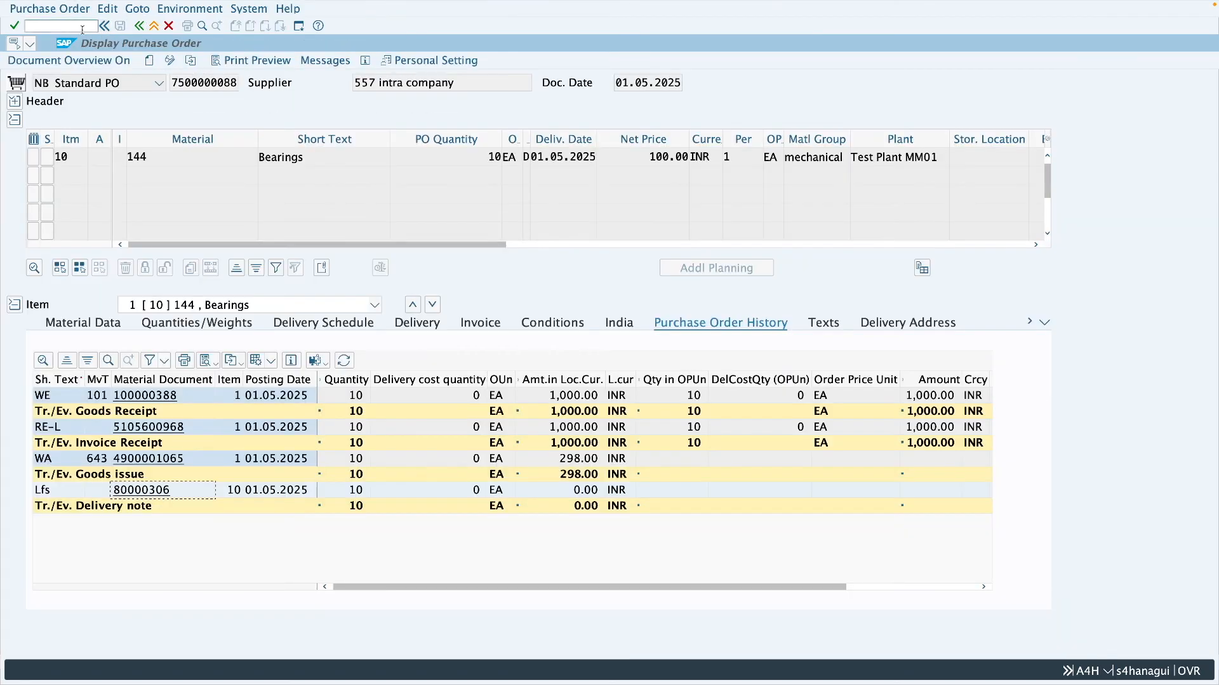
click(154, 27)
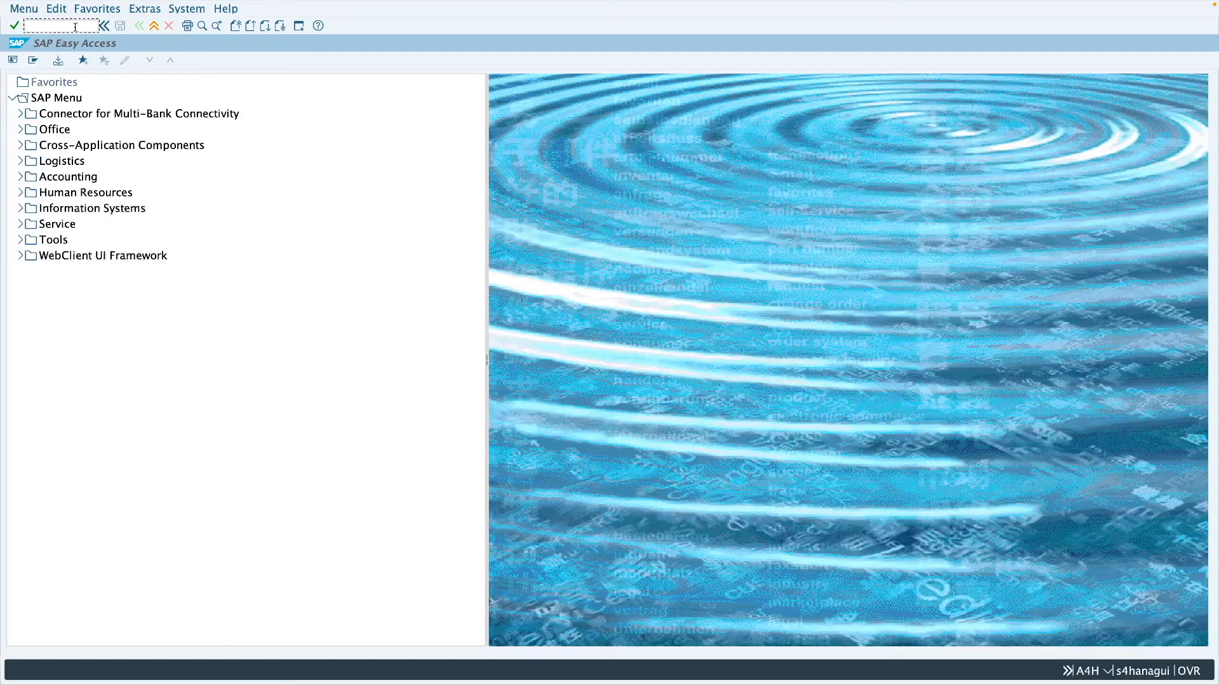
- Open SPRO's Implementation Guide and start the stock transport order activity Assign Document Type, One-Step Procedure, Underdelivery Tolerance
text(spro)
key(Return)
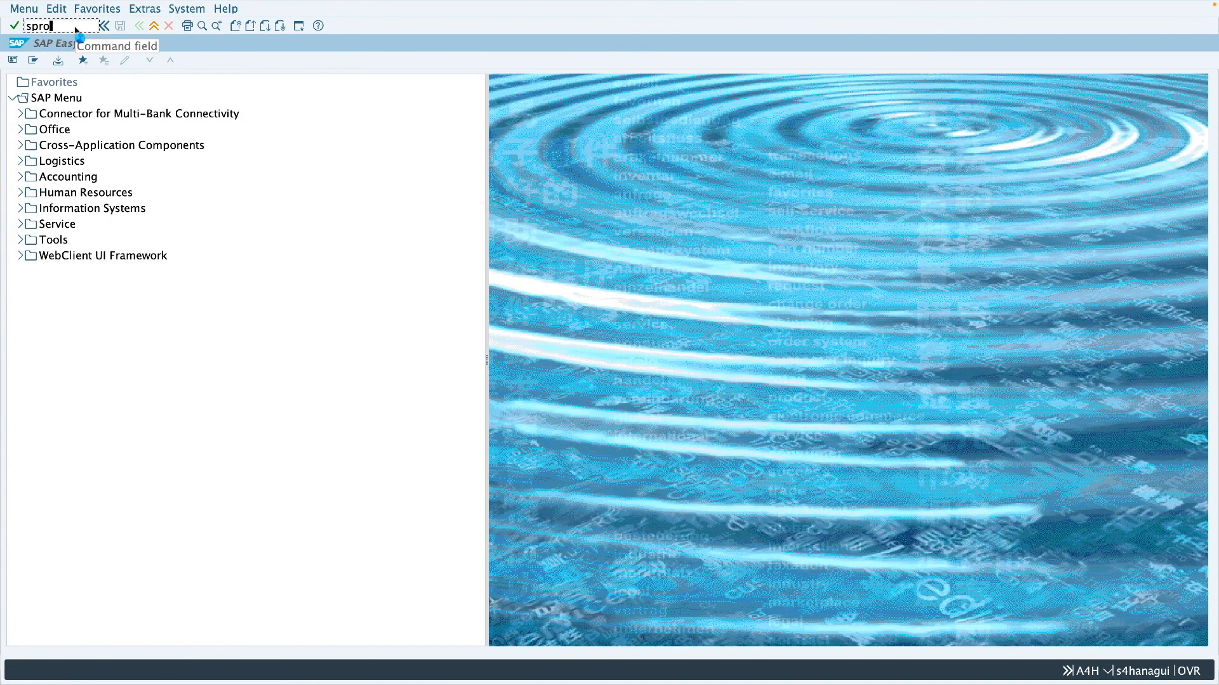
click(95, 61)
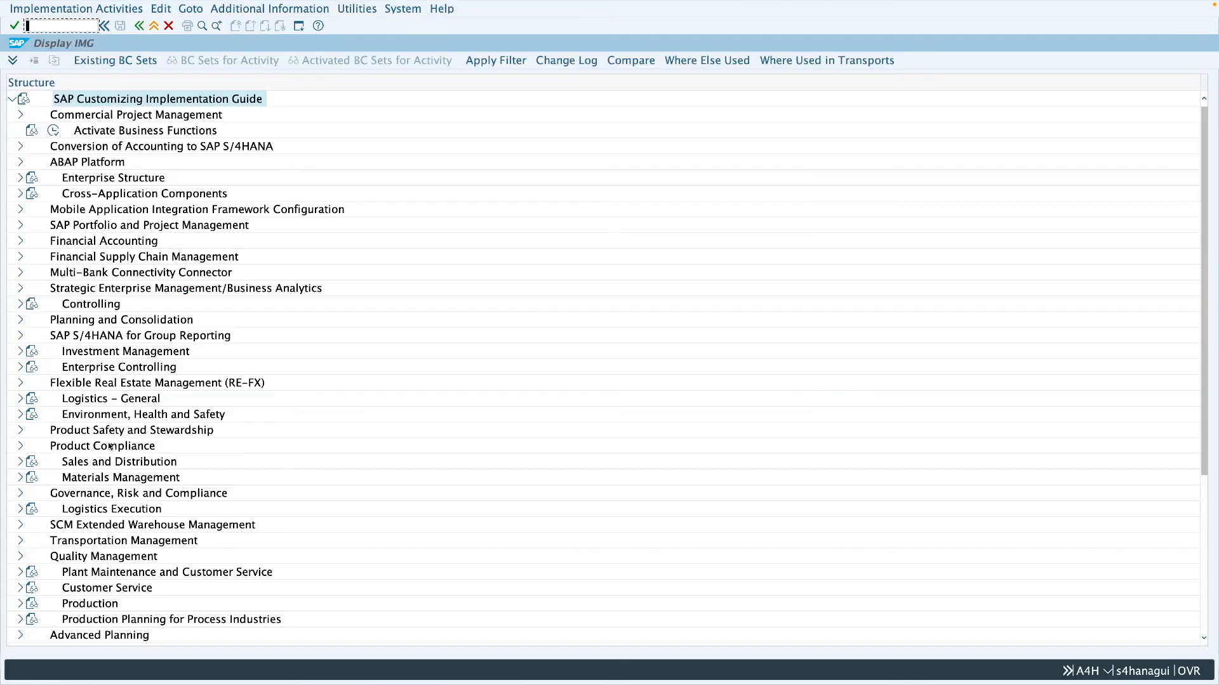
click(20, 477)
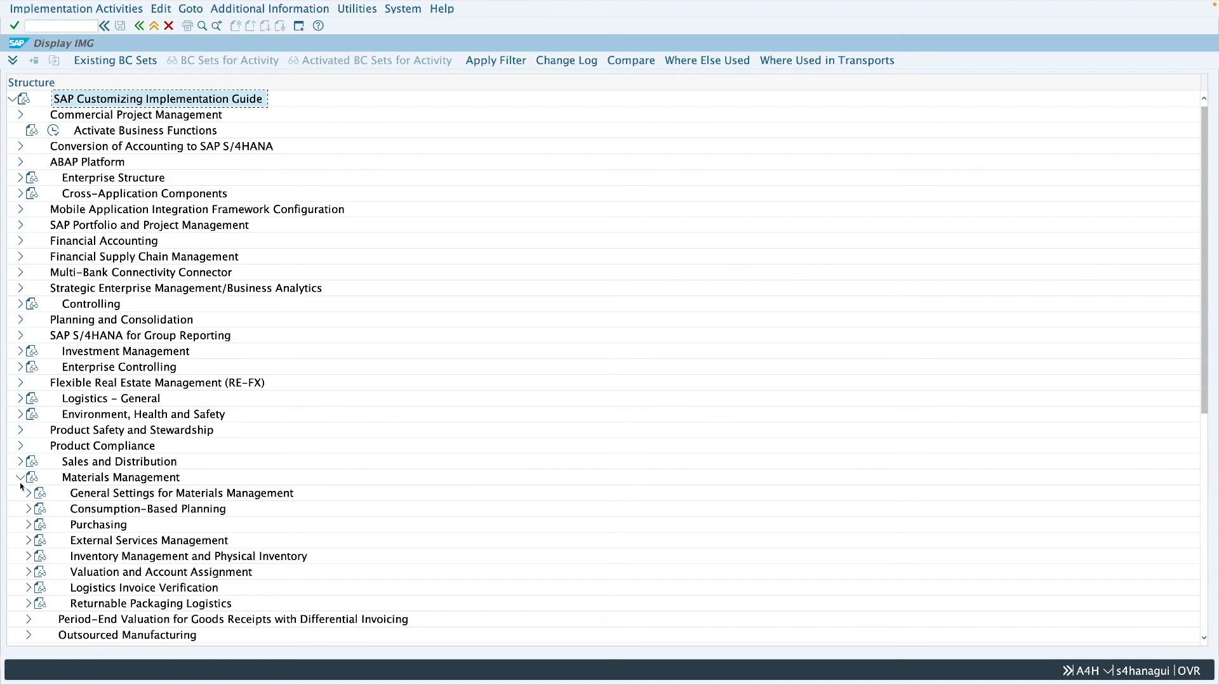
click(28, 524)
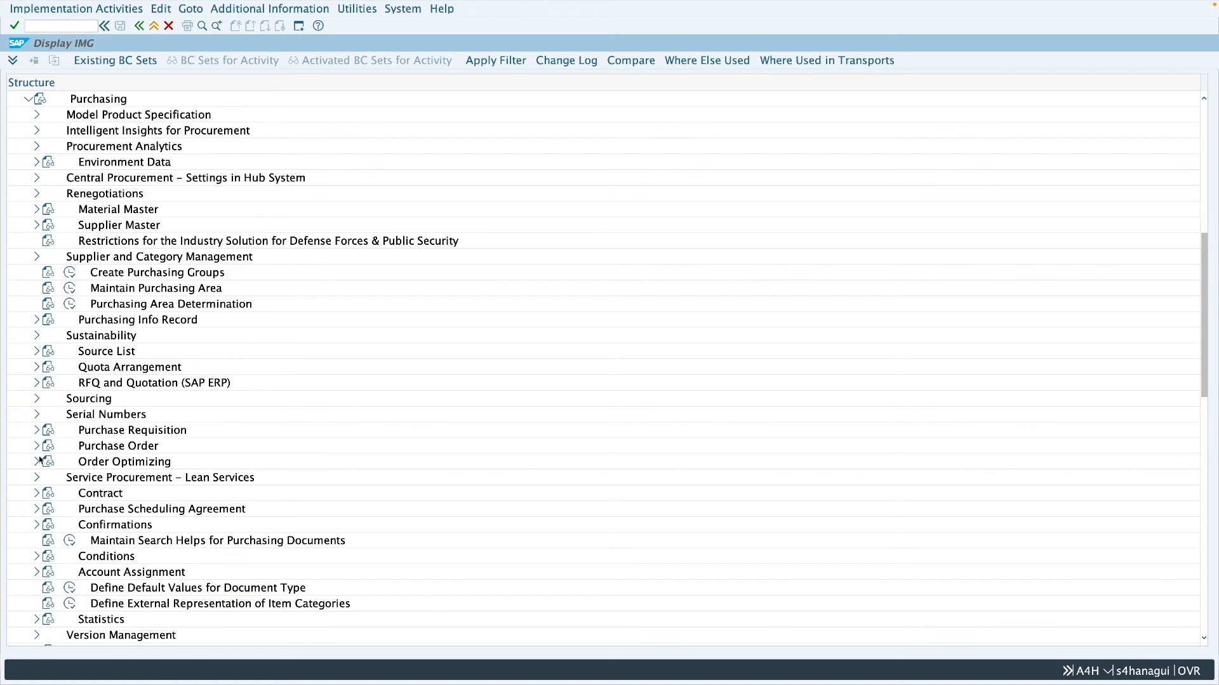
click(38, 446)
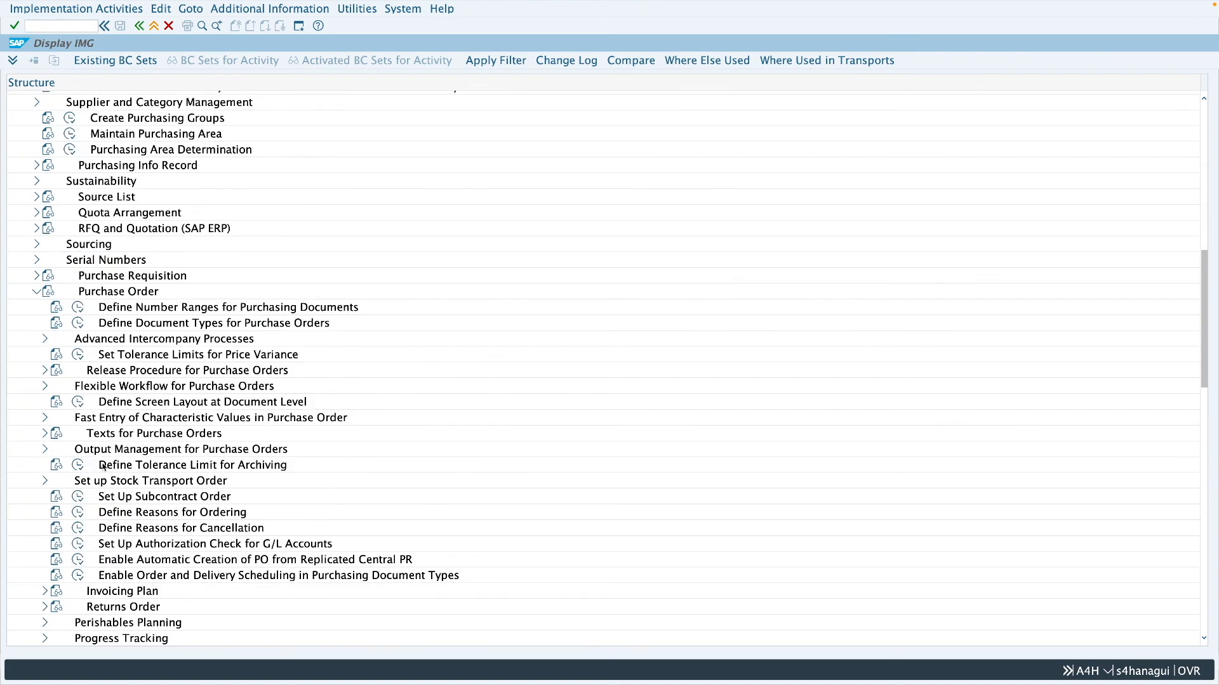
click(45, 482)
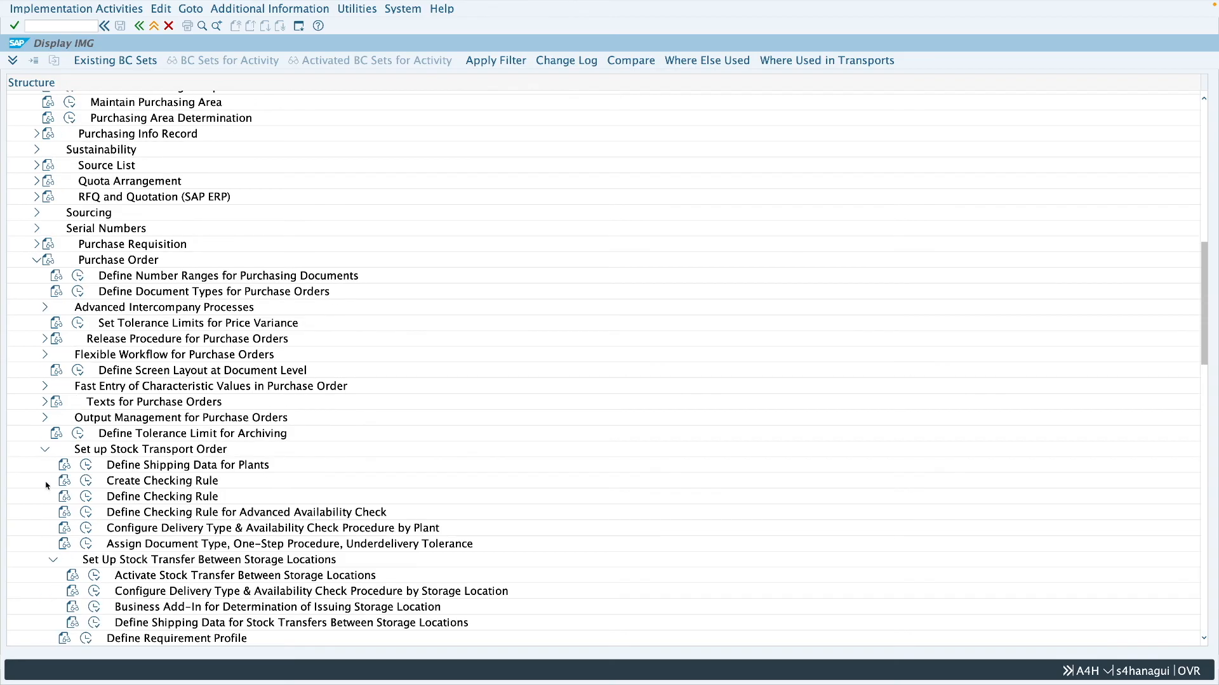
click(171, 546)
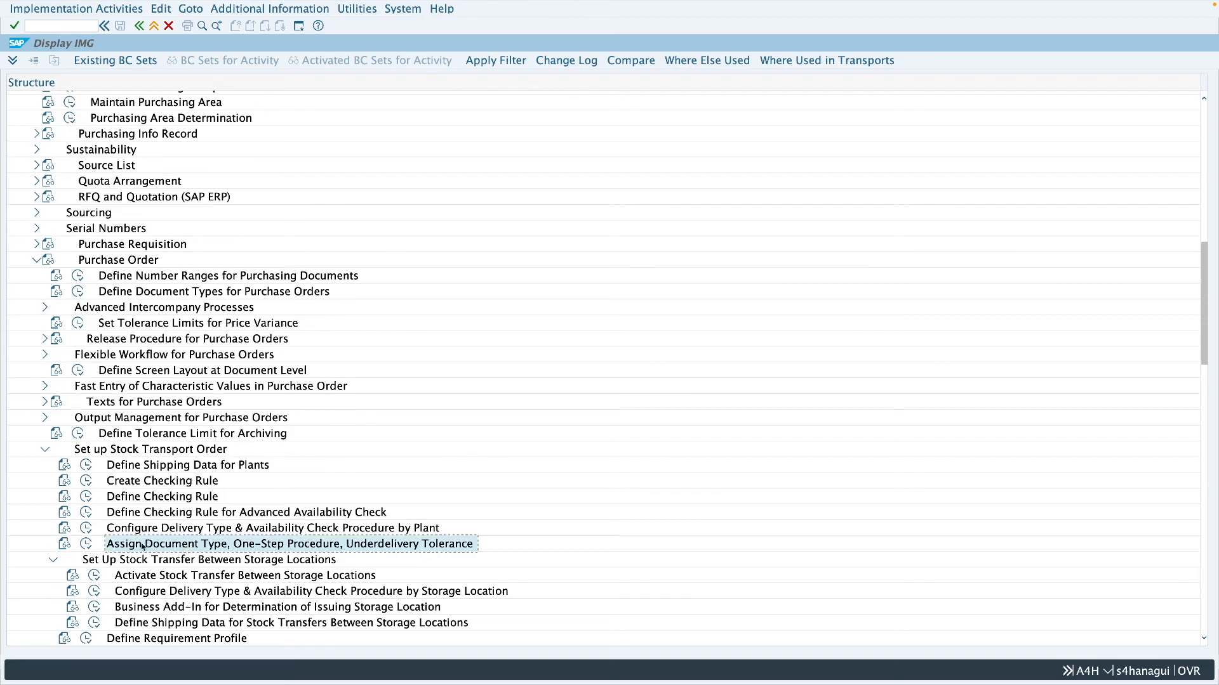
click(86, 545)
- Add and save an entry for supplying plant Z286 and plant MM01 with document type NB and one-step enabled, and leave customizing
click(59, 60)
text(z286)
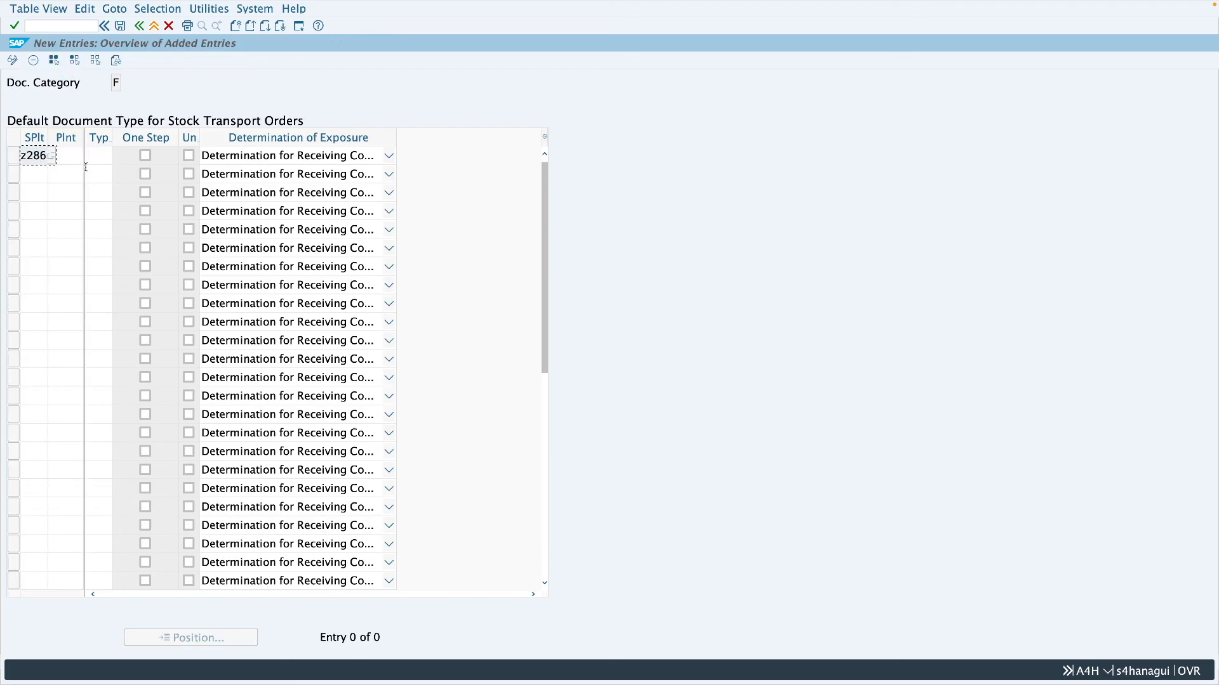
click(75, 157)
text(mm01)
key(Tab)
text(nb)
click(145, 156)
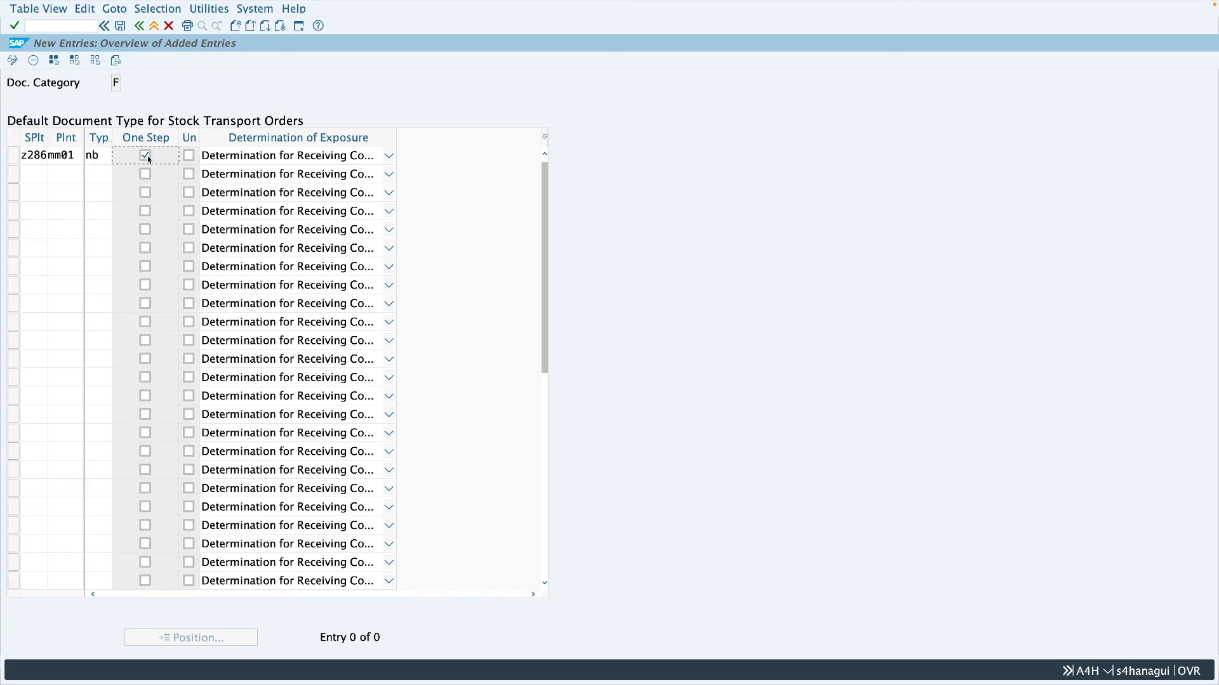
click(121, 26)
key(Return)
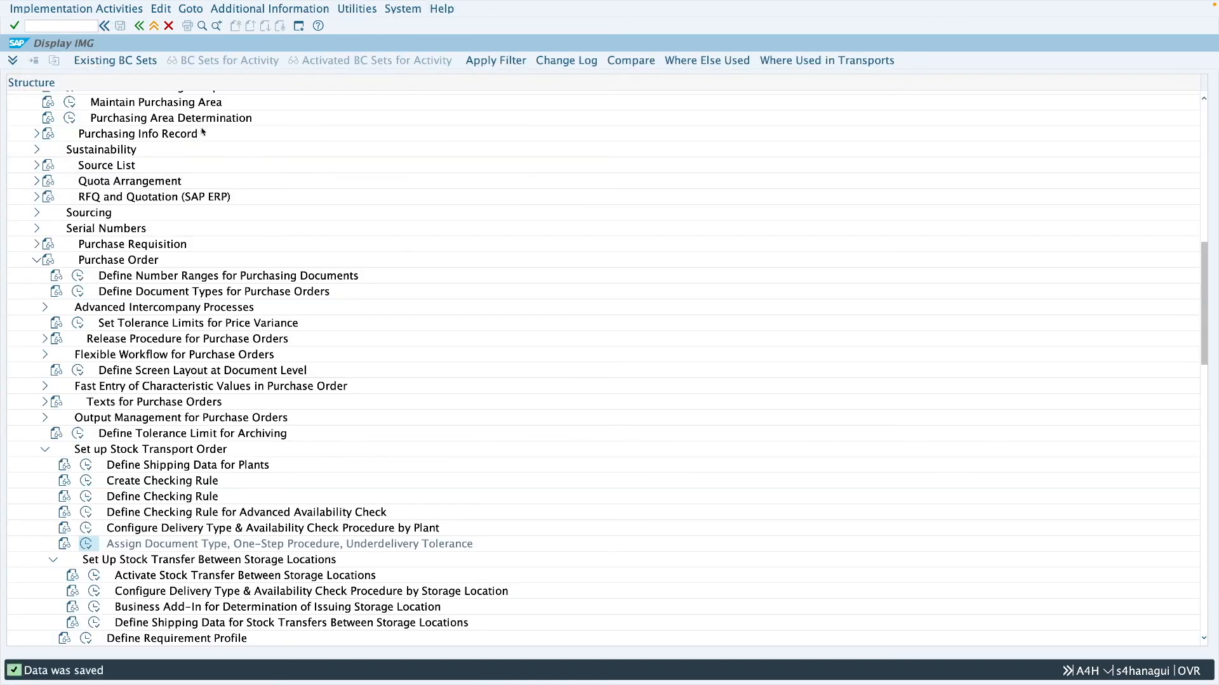
click(154, 26)
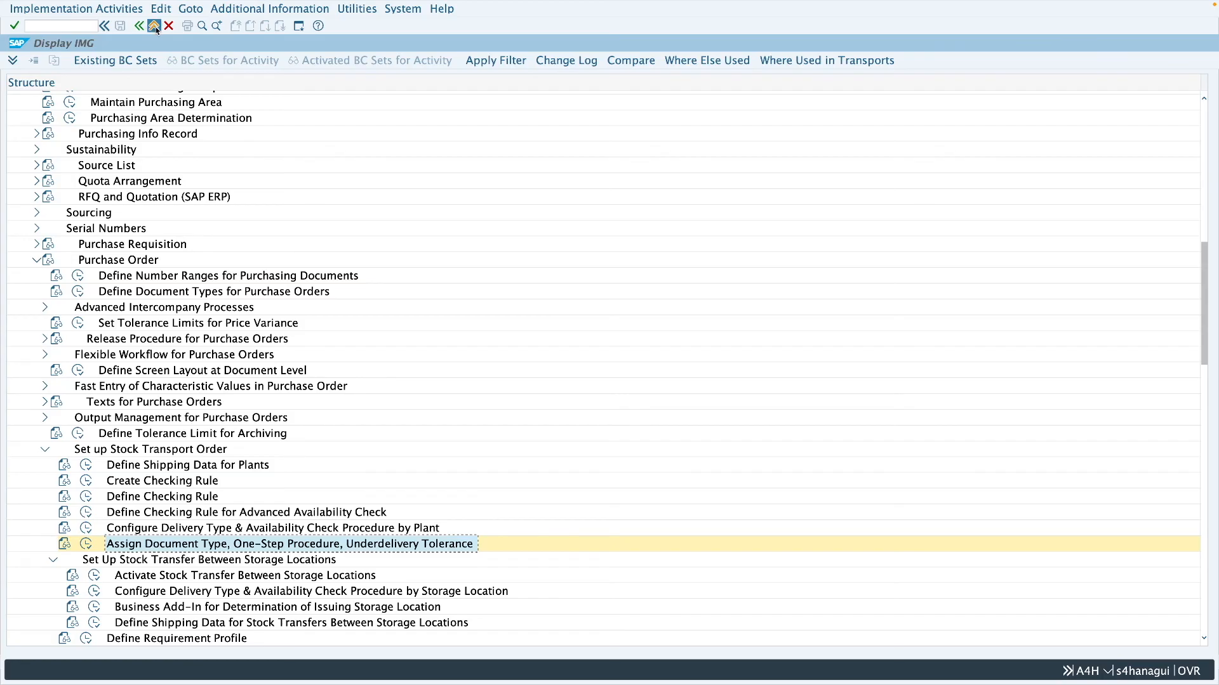
click(155, 26)
click(154, 26)
- Start a purchase order in ME21N with purchasing organization Z001, purchasing group 001 and company code 2806
click(70, 26)
text(me2)
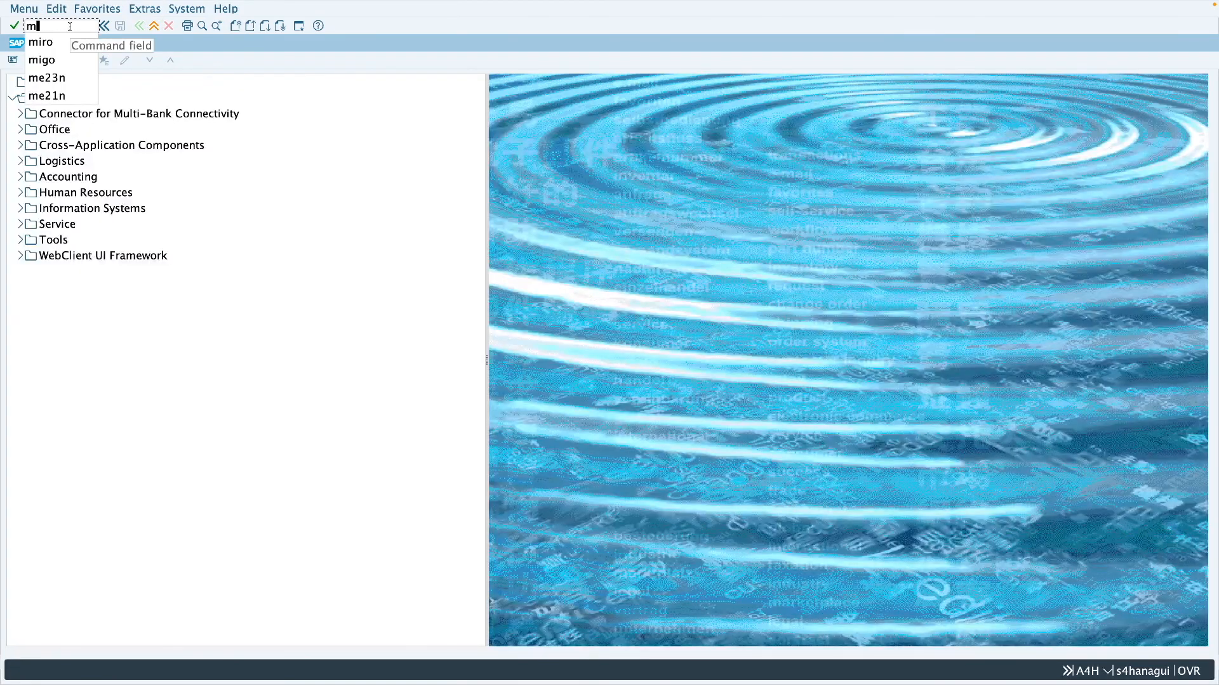
text(1n)
key(Return)
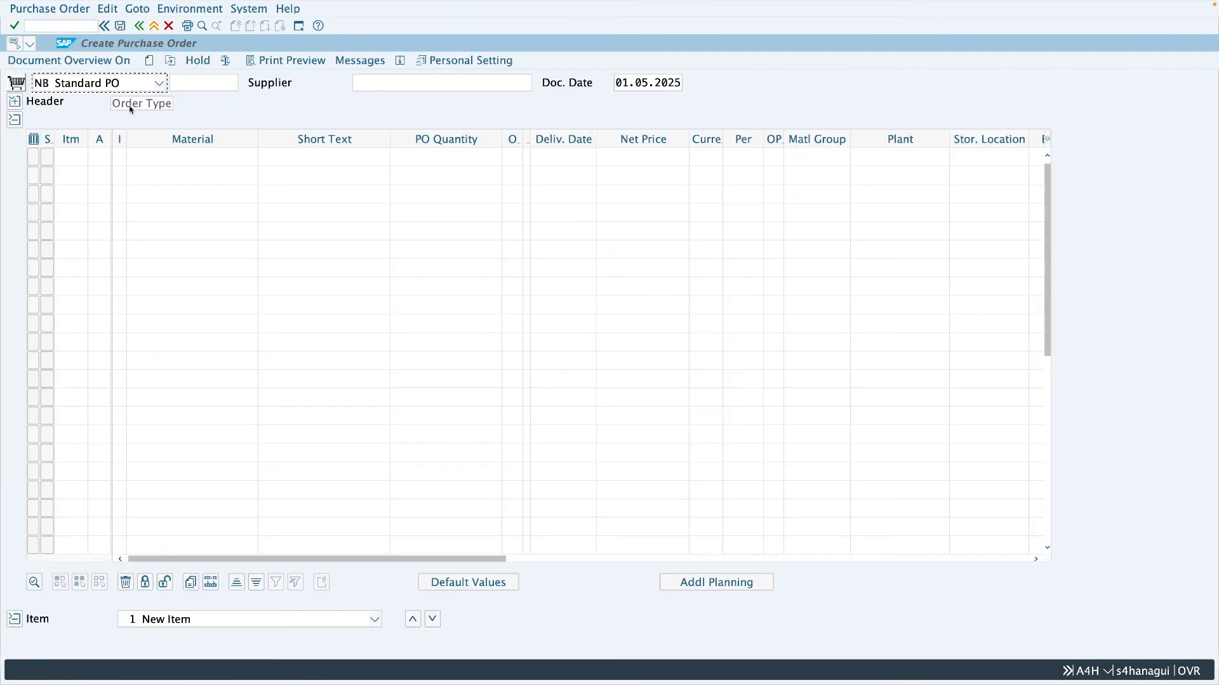
click(376, 87)
click(406, 102)
click(16, 102)
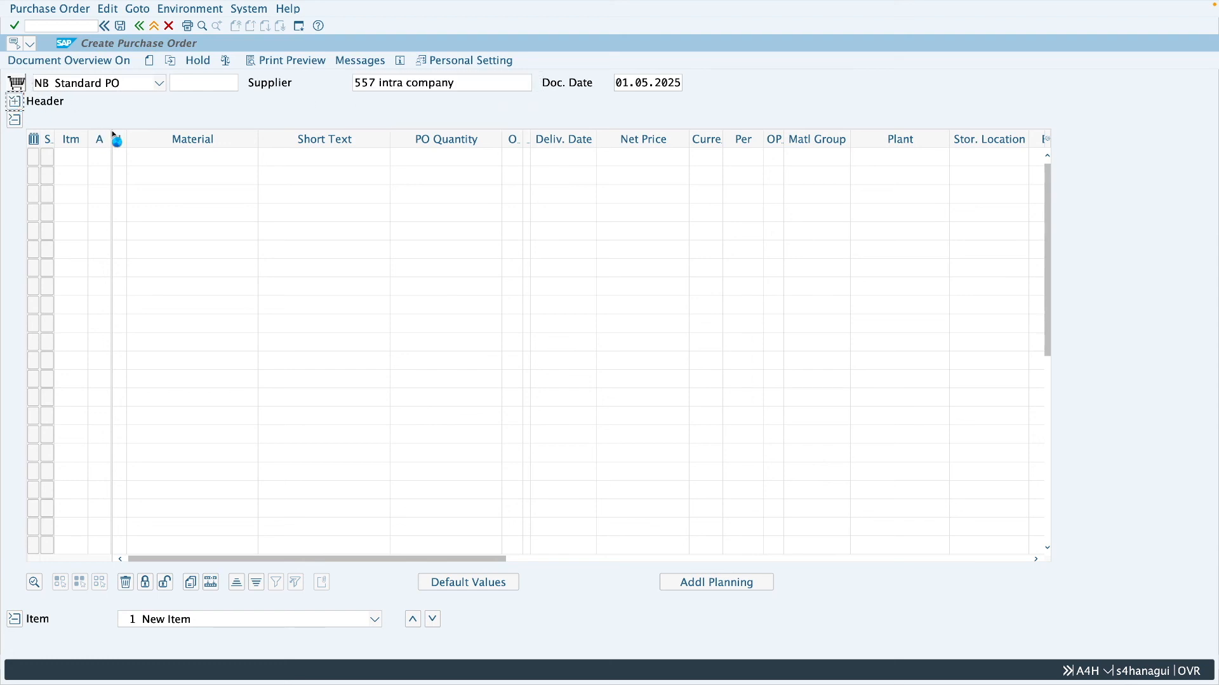
text(Z001)
click(147, 156)
click(148, 172)
click(145, 181)
text(2806)
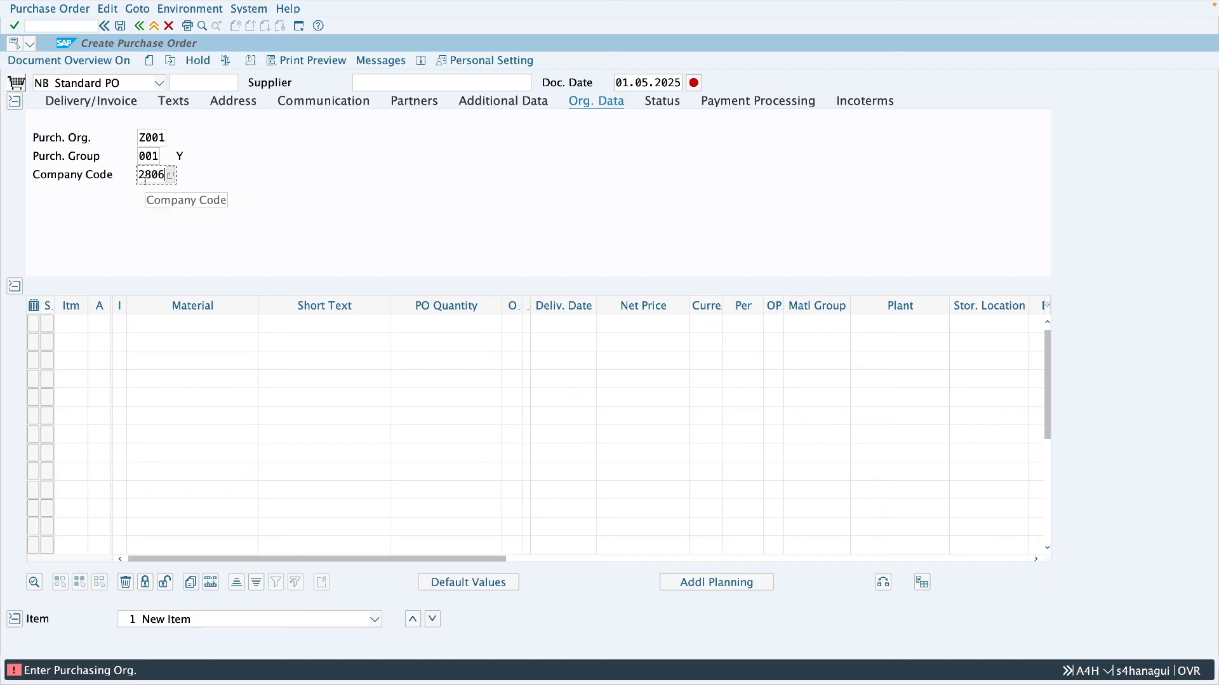
- Add material 144 with quantity 5 for plant MM01 from the intra company supplier, and save the purchase order
click(146, 321)
text(1)
click(140, 394)
click(424, 328)
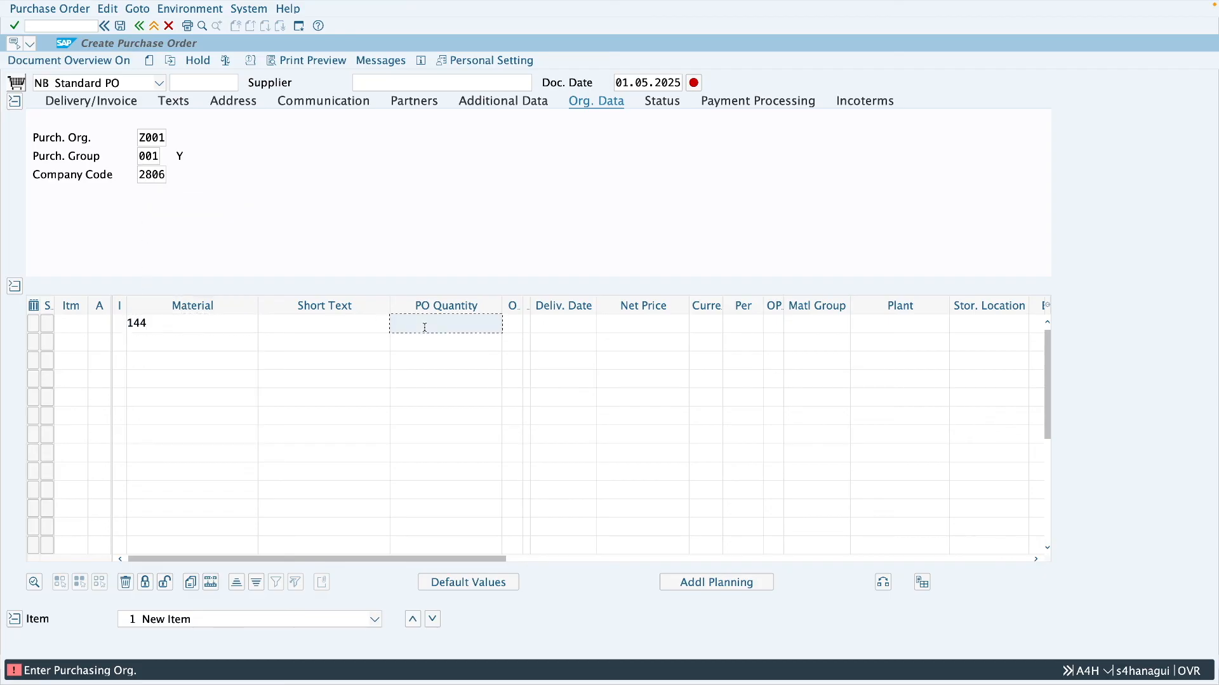
click(857, 325)
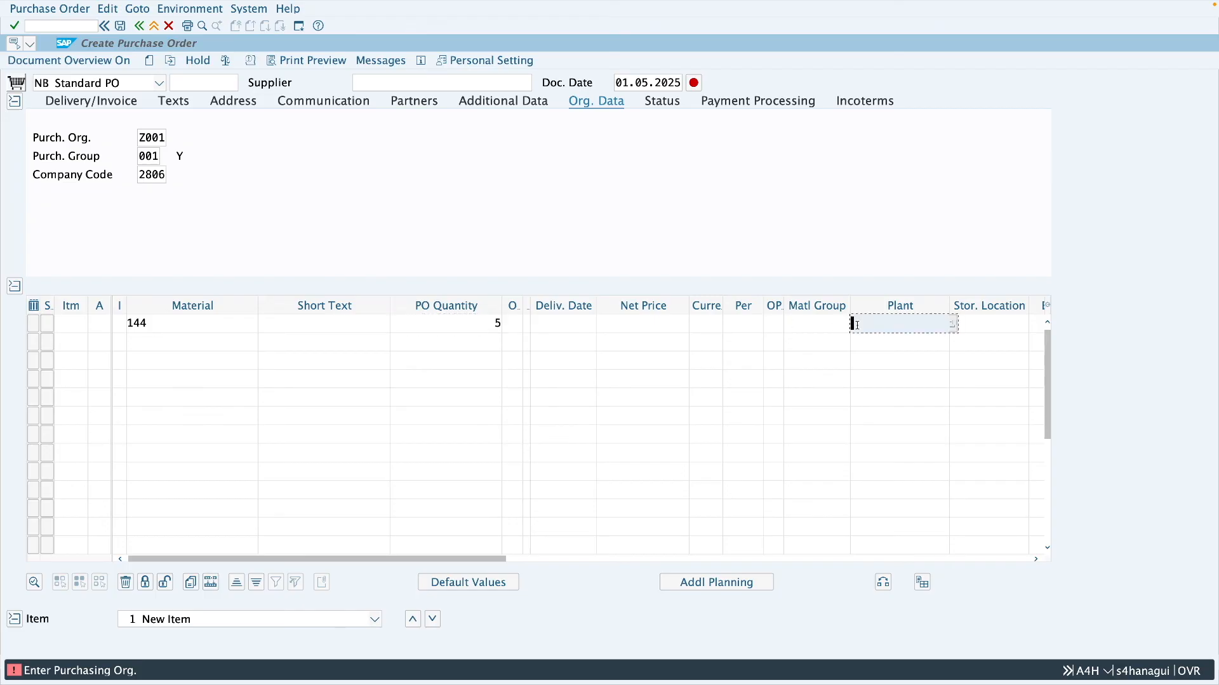
text(mm01)
key(Return)
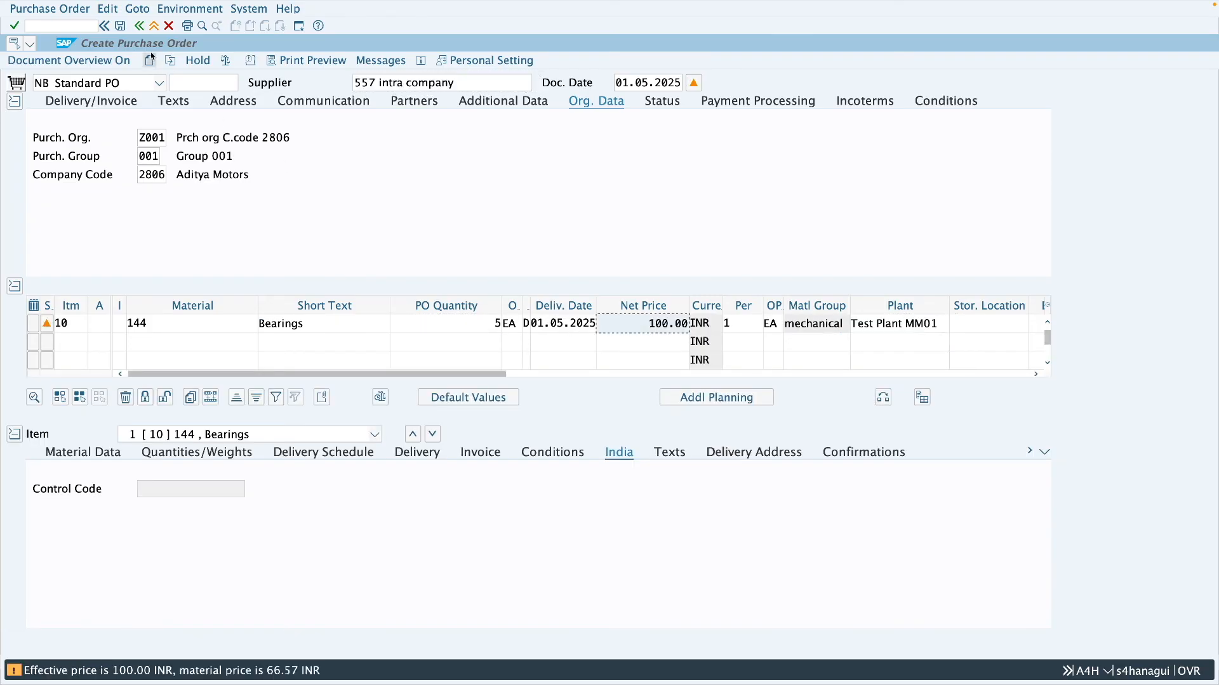
click(120, 26)
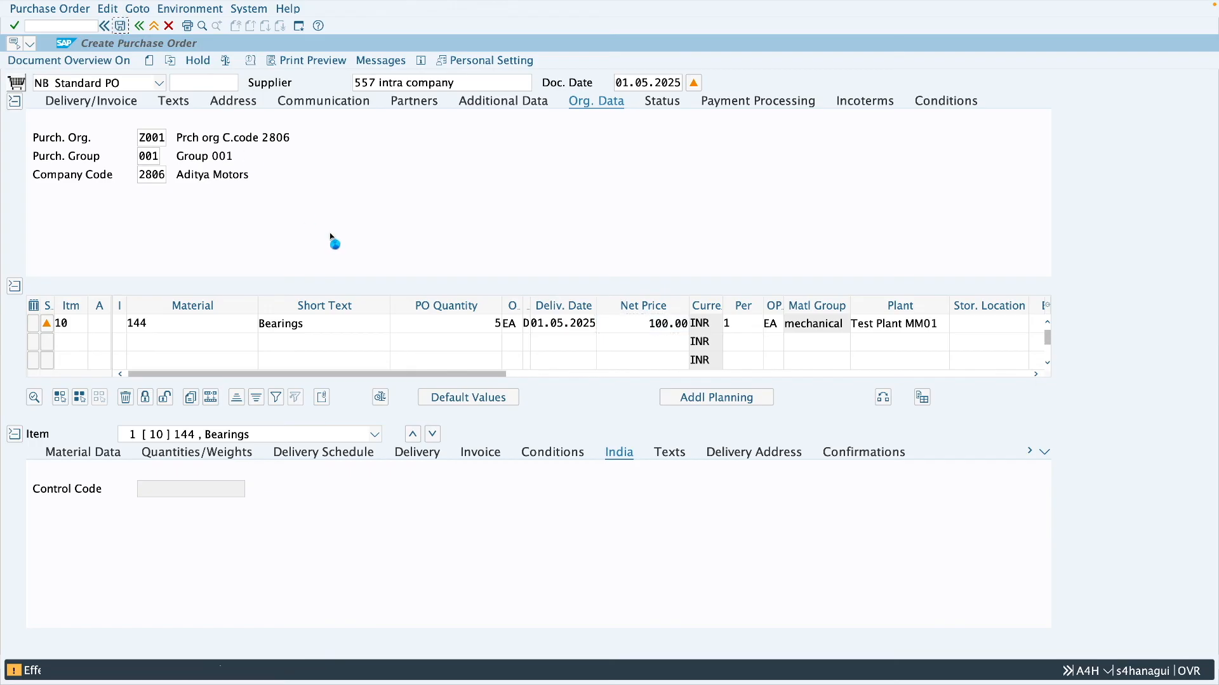
click(287, 216)
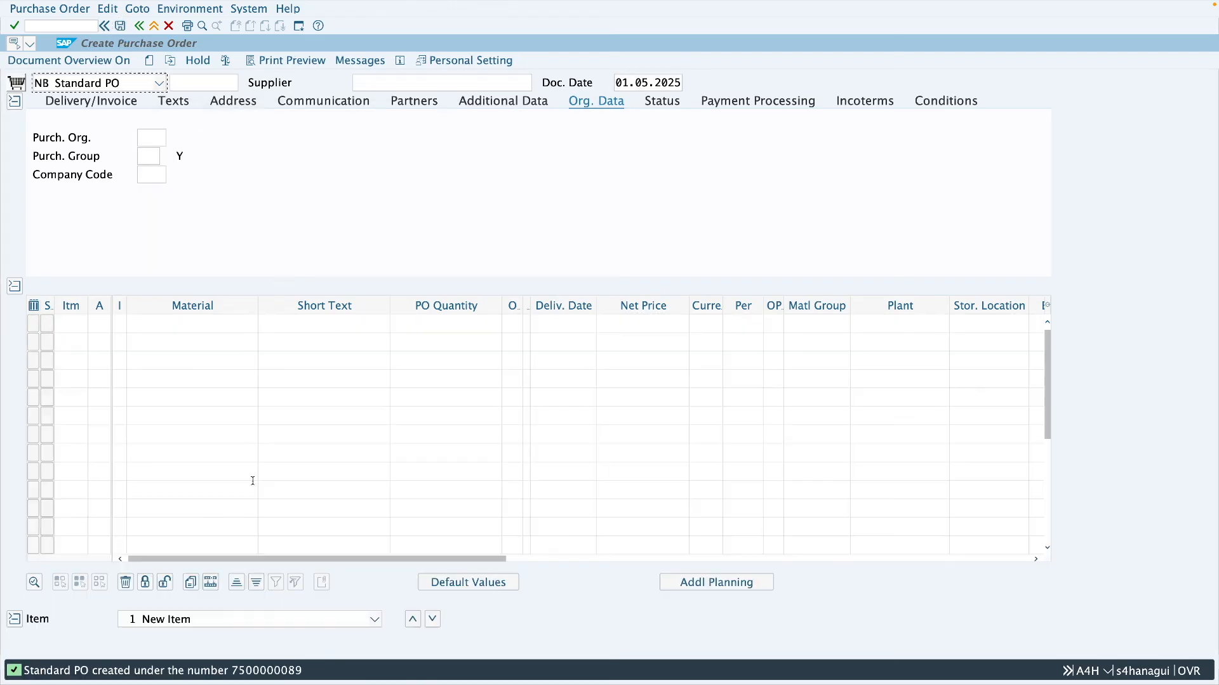
- Copy the new purchase order's number from the confirmation message details and return to the start screen
double_click(275, 672)
double_click(202, 77)
key(ctrl+c)
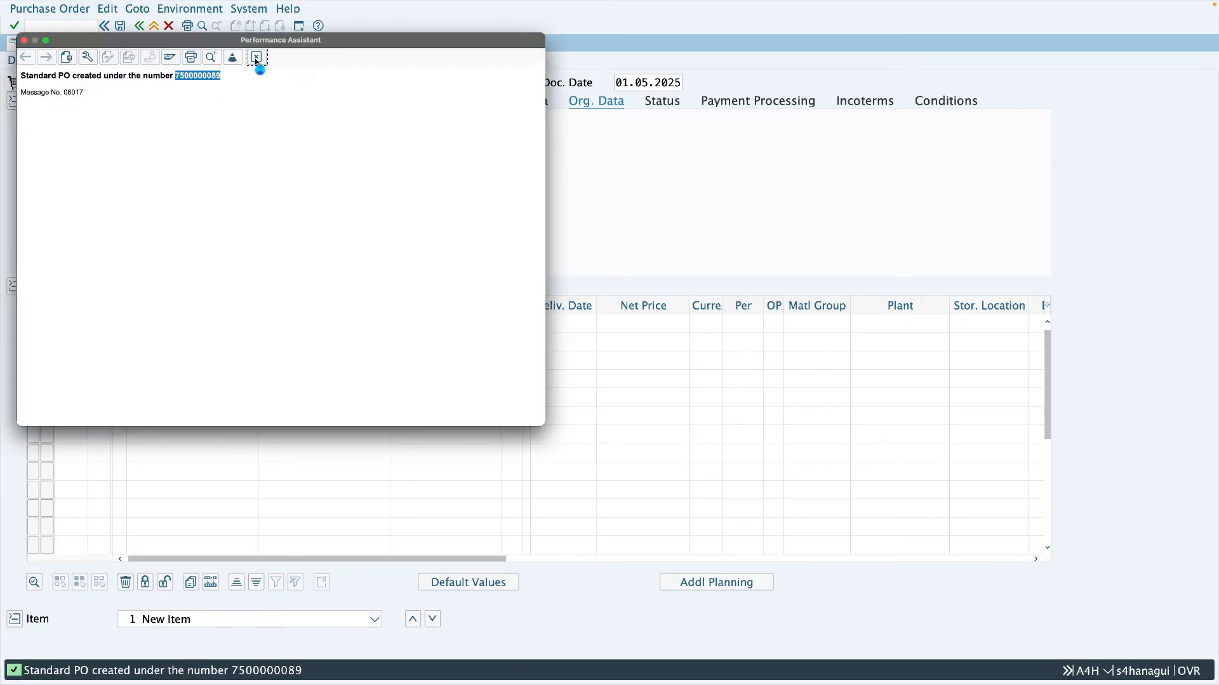
click(256, 57)
click(154, 26)
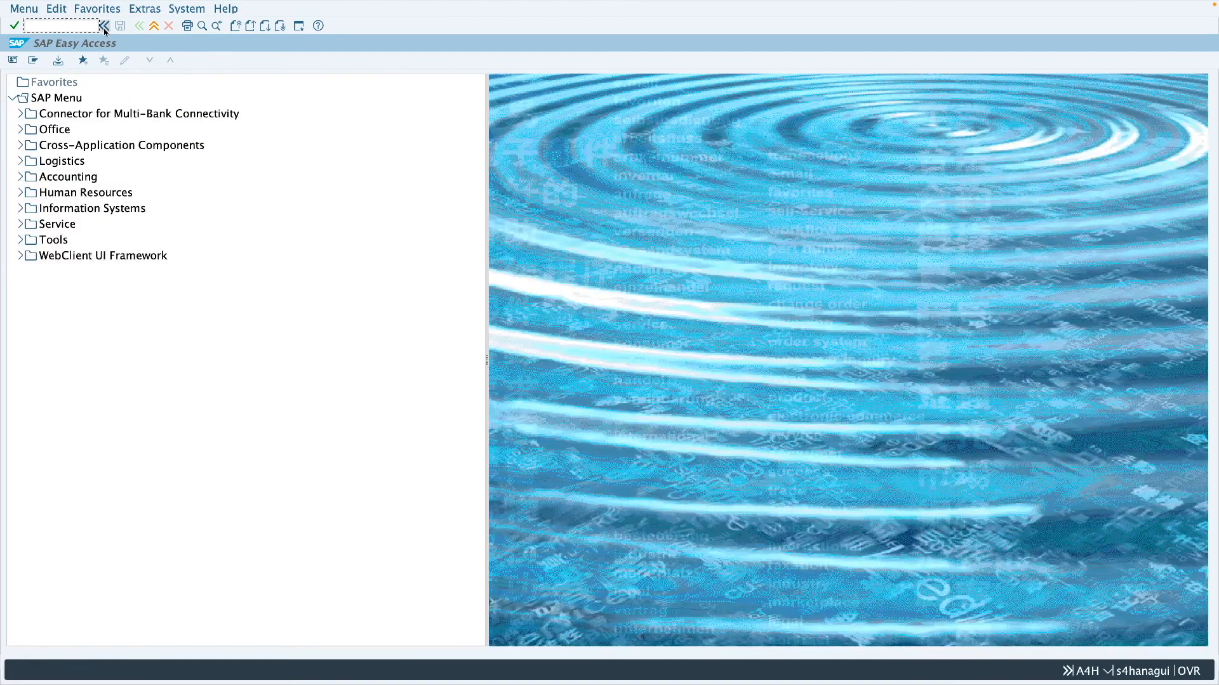
- Run VL10B for the copied purchase order and create its outbound delivery in the background
text(vl10b)
key(Return)
click(167, 156)
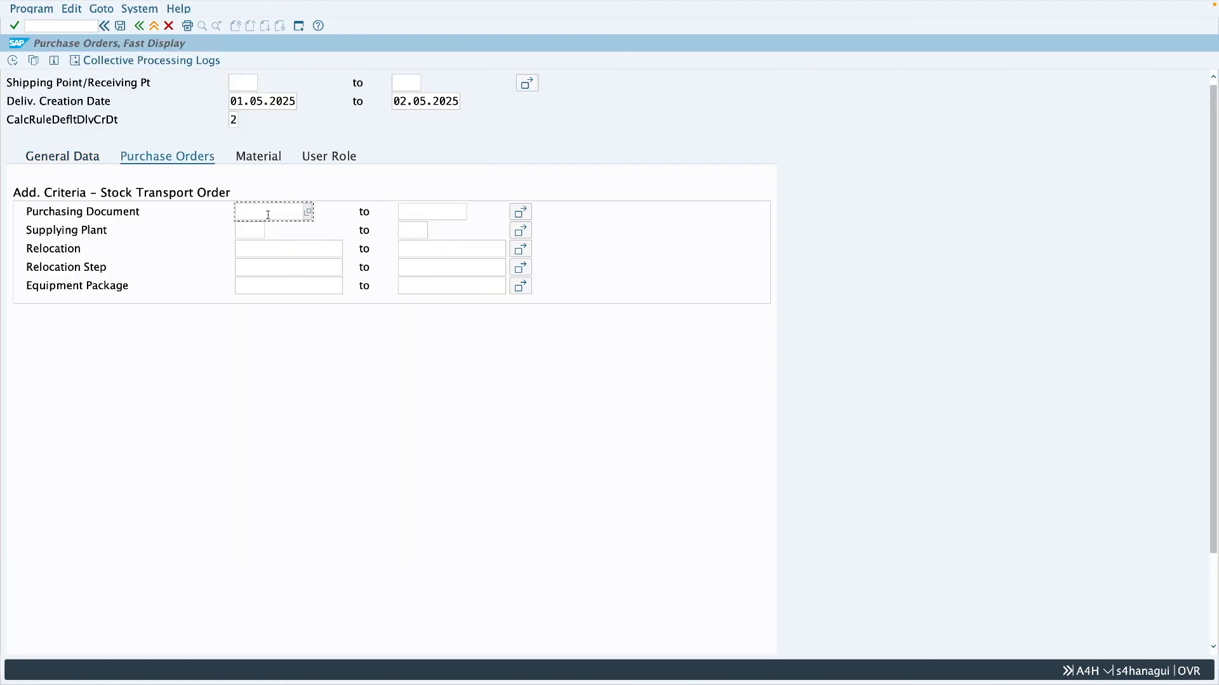
key(ctrl+v)
click(12, 61)
click(68, 60)
- Open the purchase order's history and display its outbound delivery in change mode
click(293, 116)
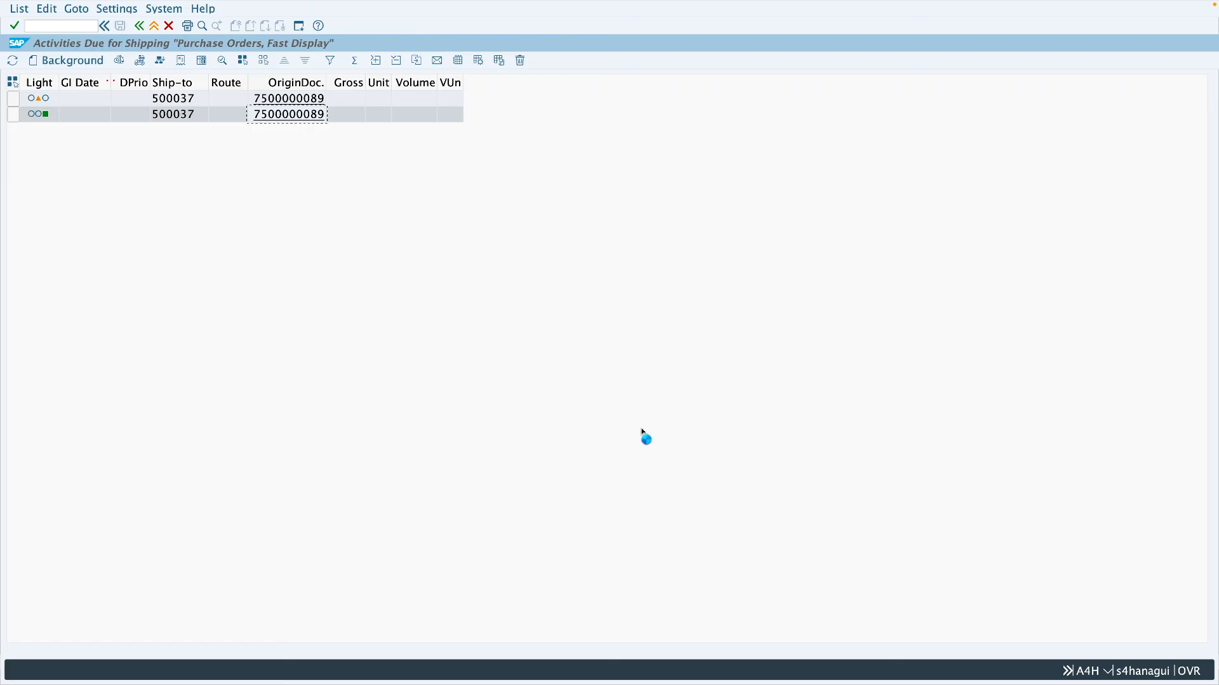
click(729, 454)
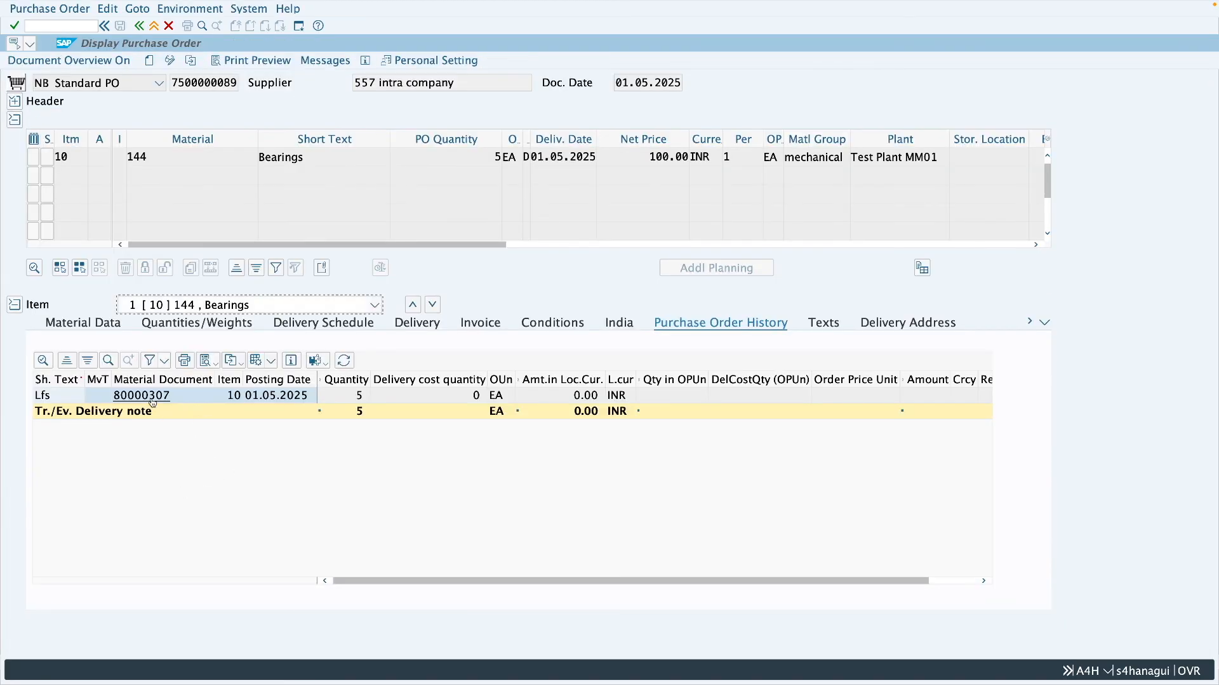
click(152, 399)
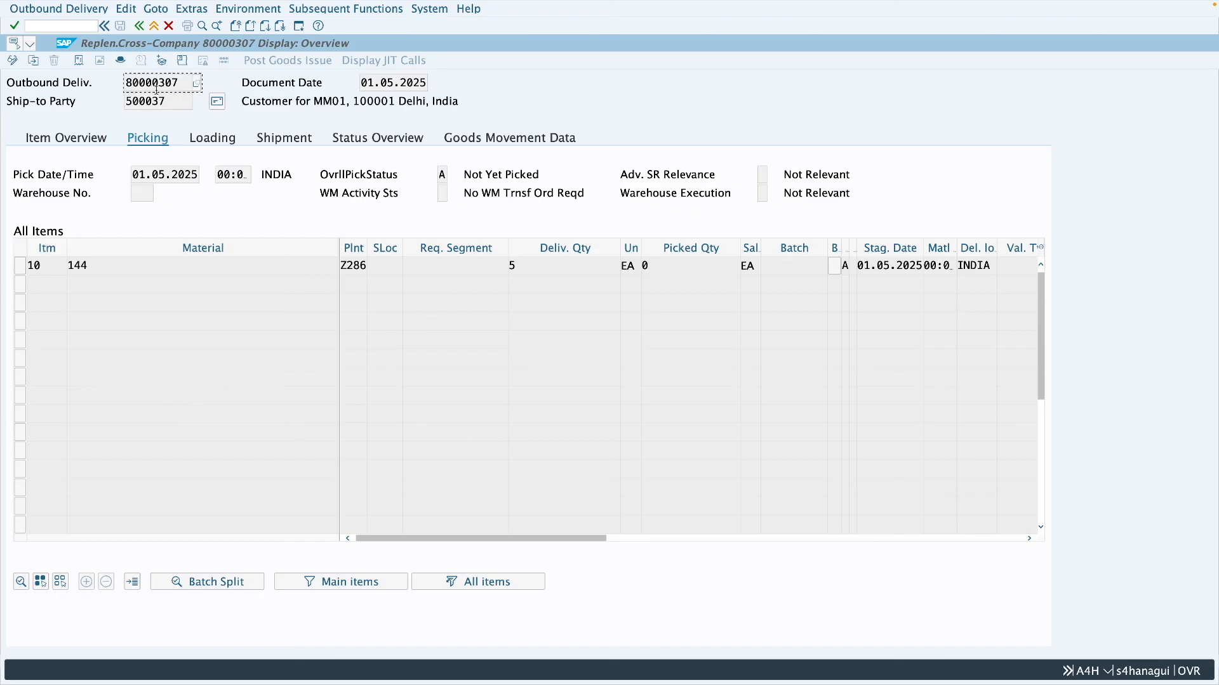
click(12, 61)
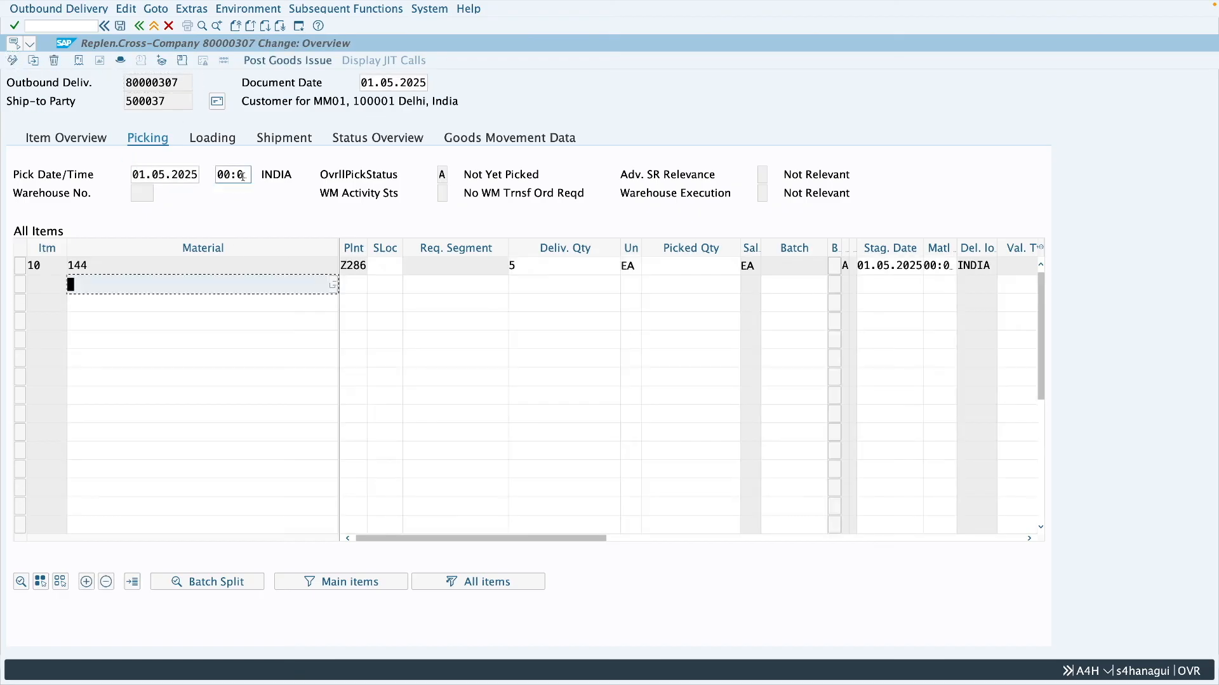
- Set the delivery item's picked quantity to 5 and storage location to 0001, and display its goods movement data
click(676, 269)
text(5)
click(372, 266)
text(0001)
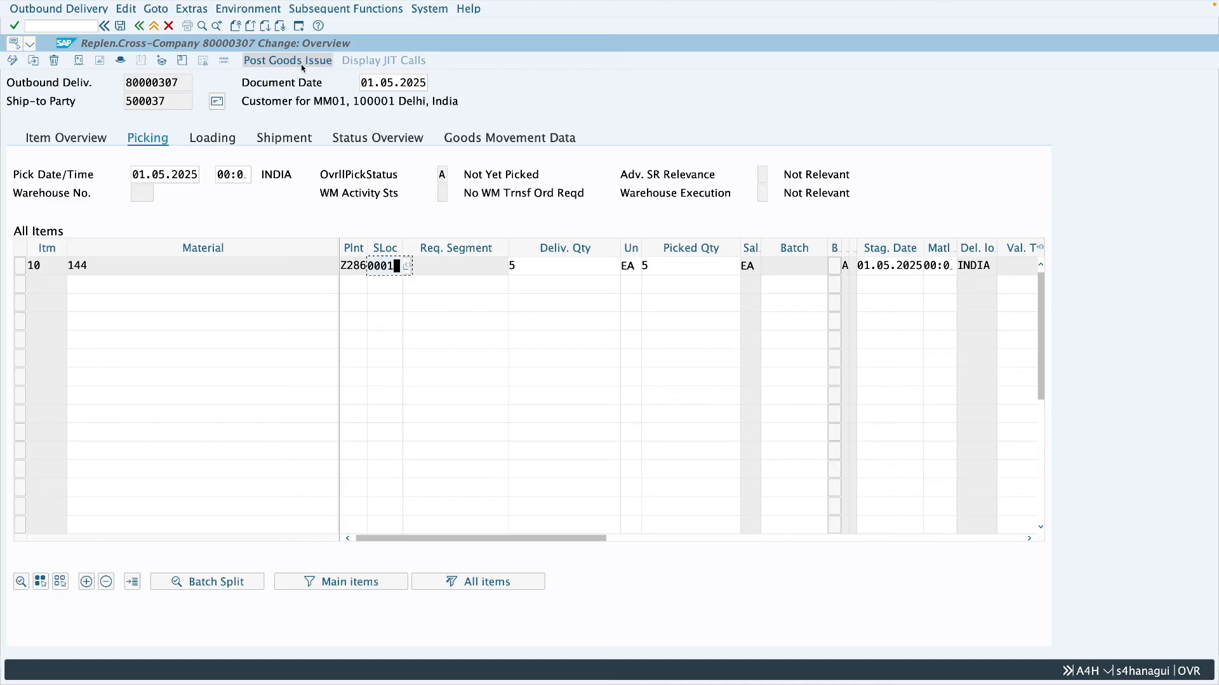
click(496, 139)
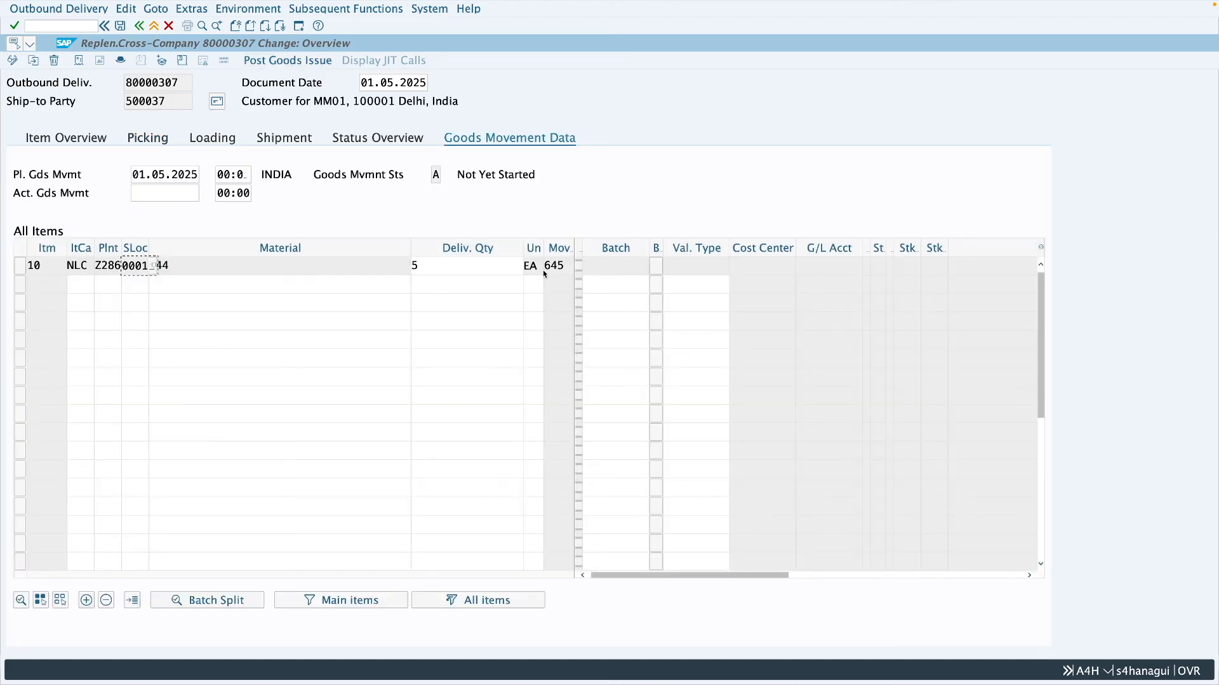
- Check the delivery item's movement type, and start ME23N in the other session
drag(566, 267, 545, 266)
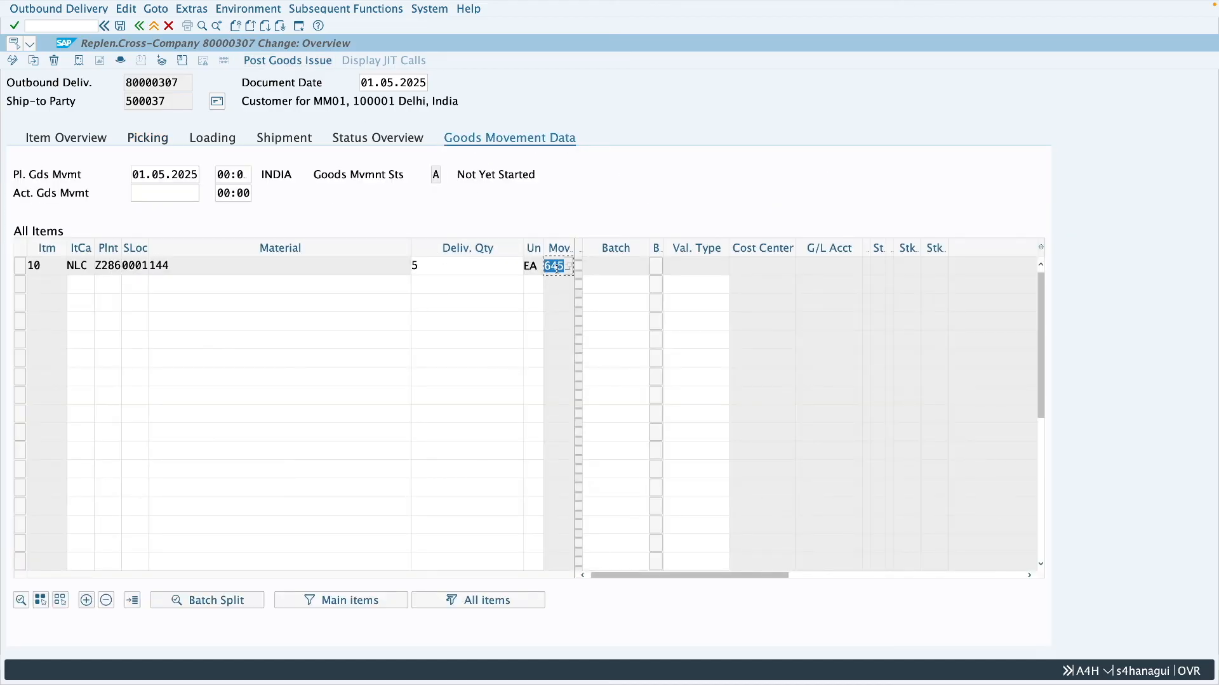
click(557, 267)
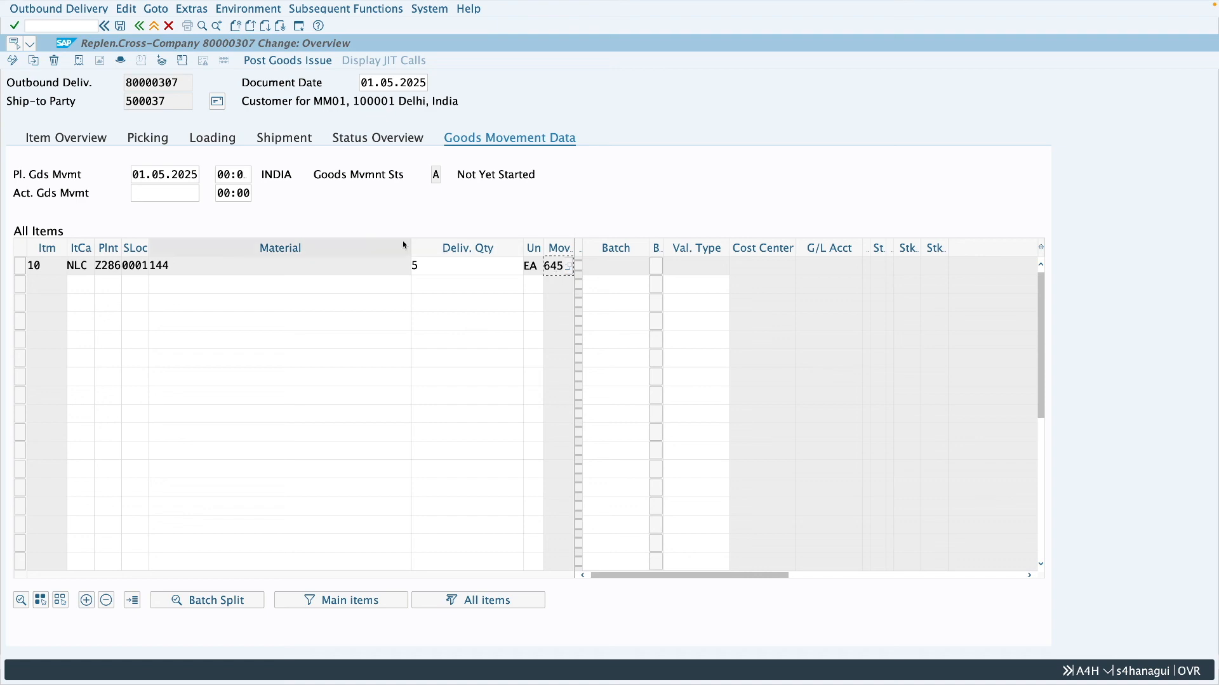
key(ctrl+Right)
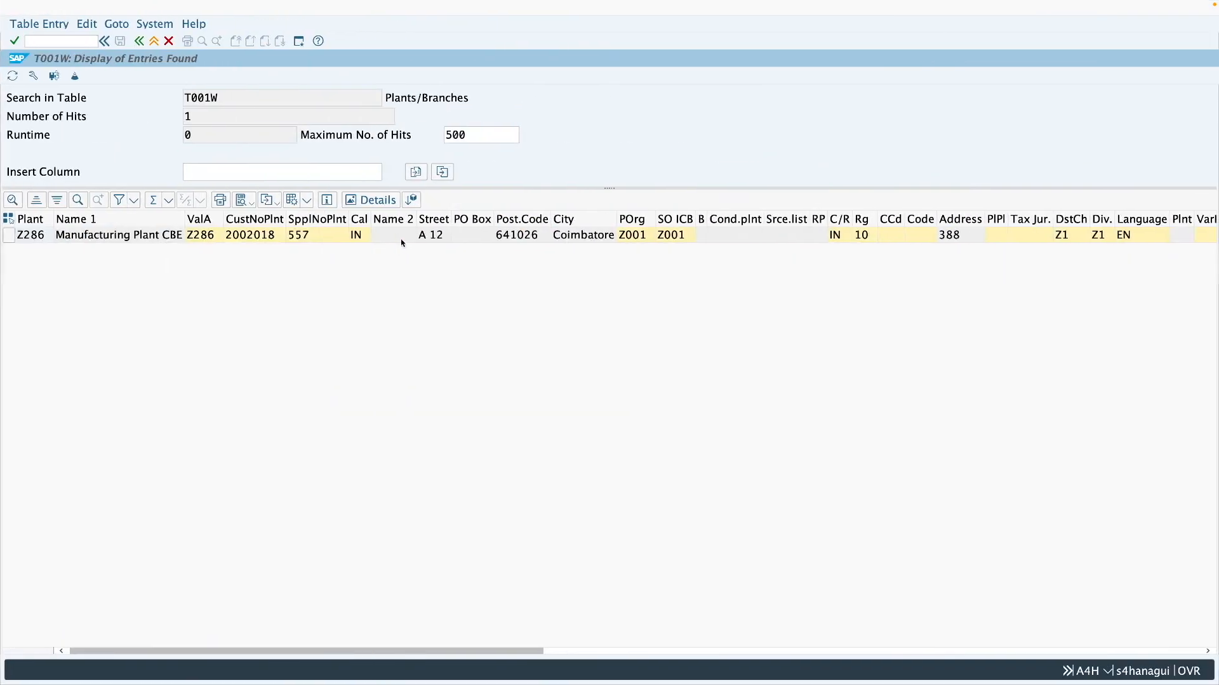
click(139, 42)
click(139, 42)
click(51, 40)
text(me23n)
key(Return)
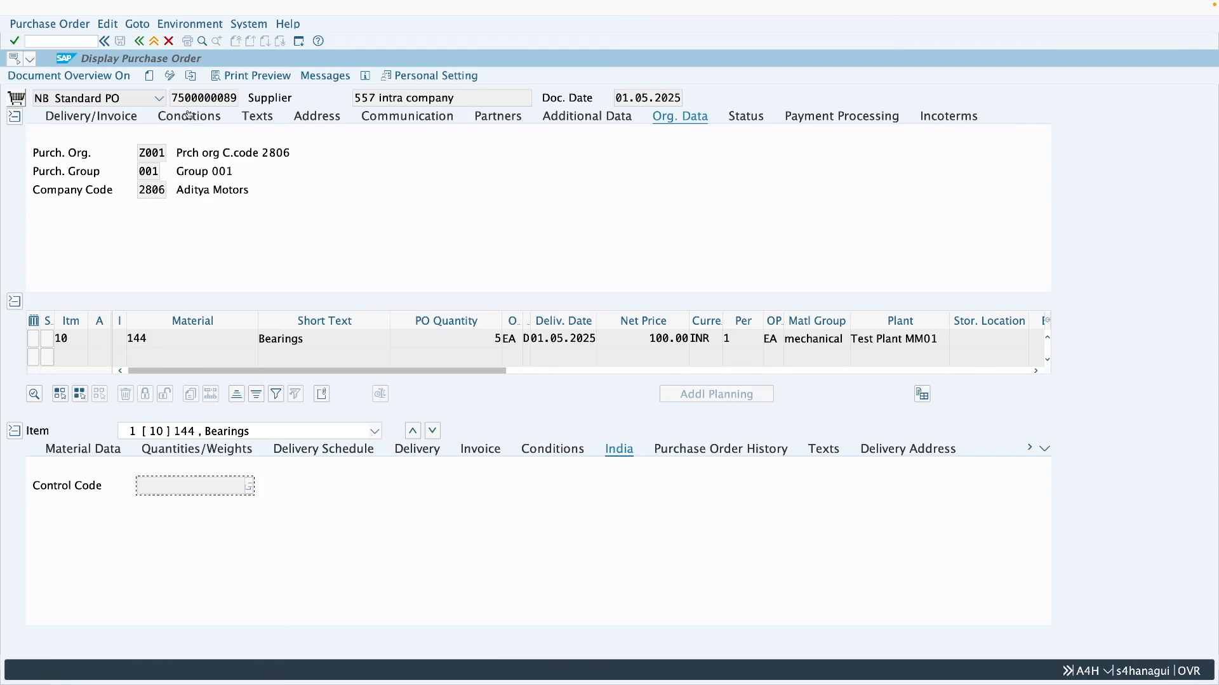
- Display the preceding purchase order, the one from the two-step transfer, and examine the goods issue entry in its purchase order history
click(190, 76)
click(226, 70)
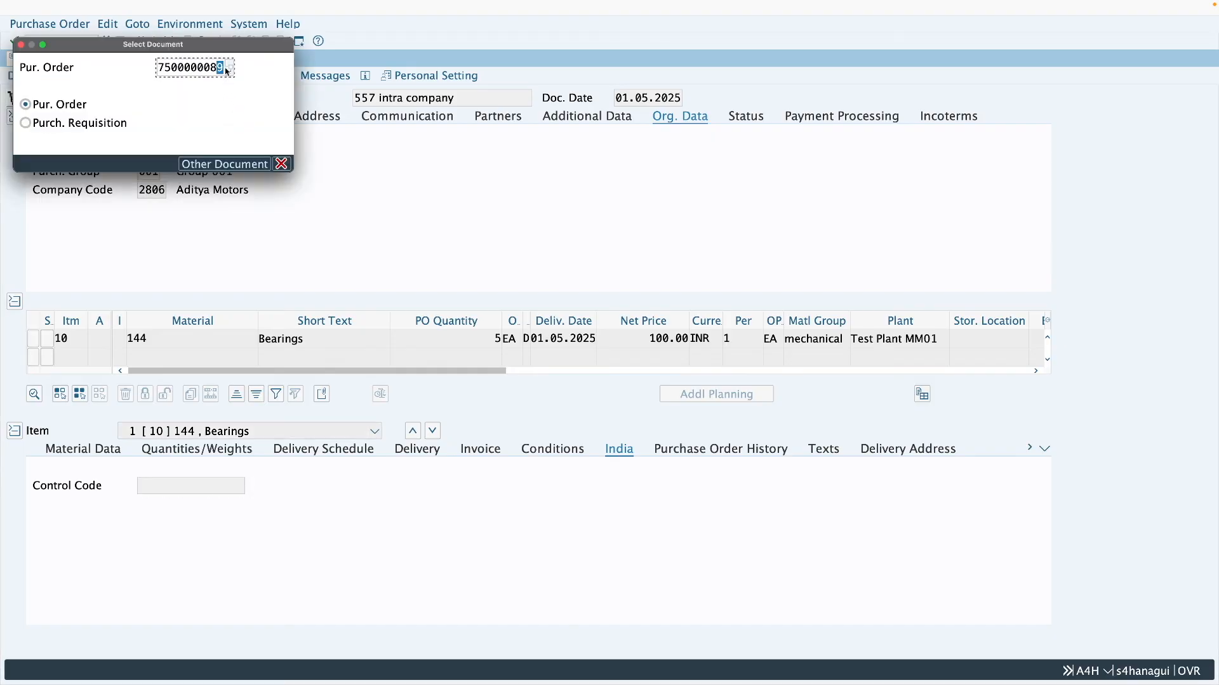
text(8)
key(Return)
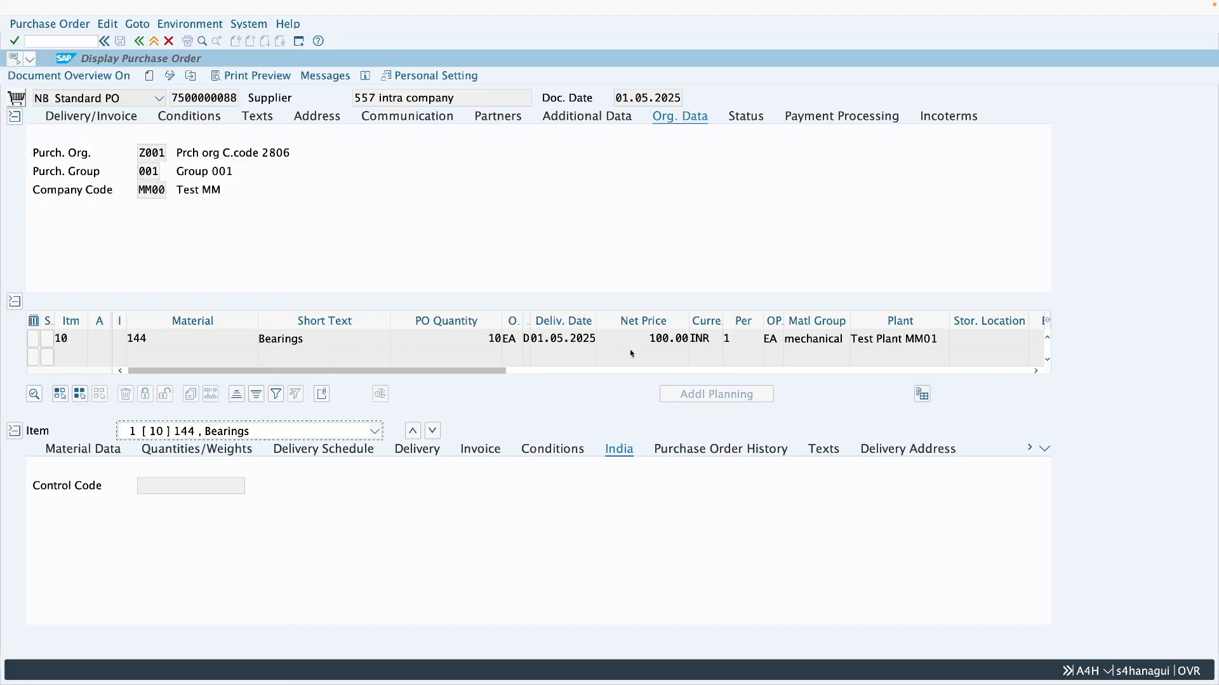
click(713, 451)
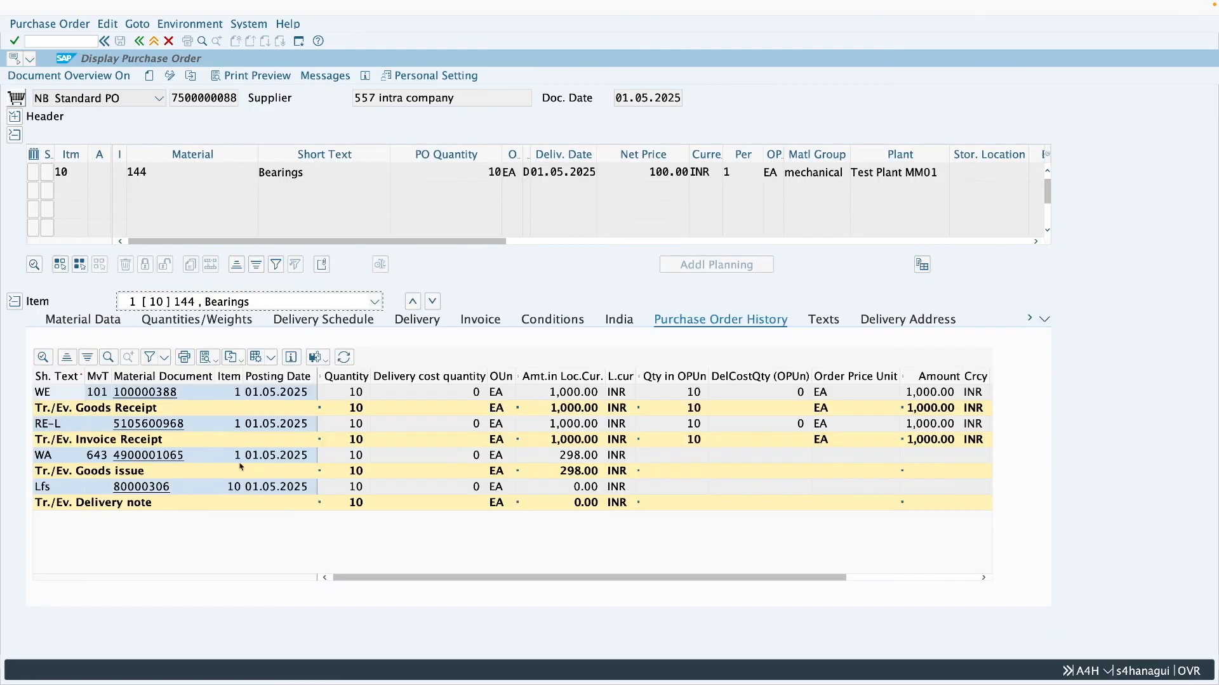
click(350, 455)
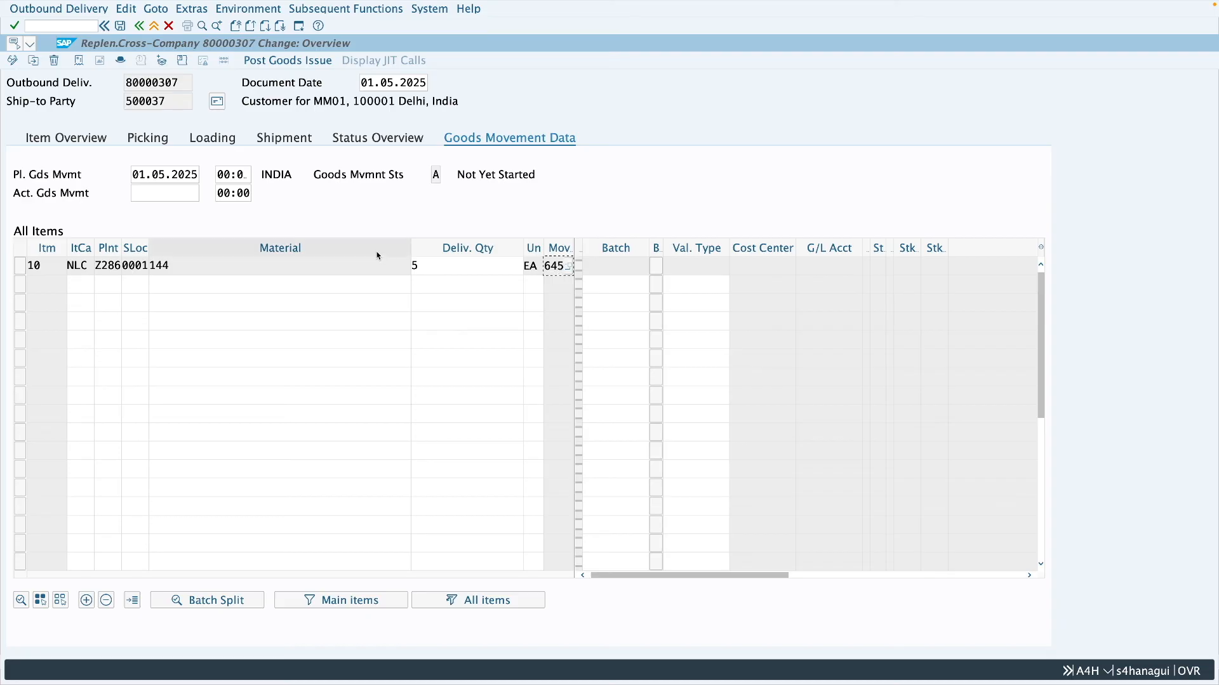
- Try to post the goods issue for the outbound delivery, and leave the delivery without saving
click(295, 63)
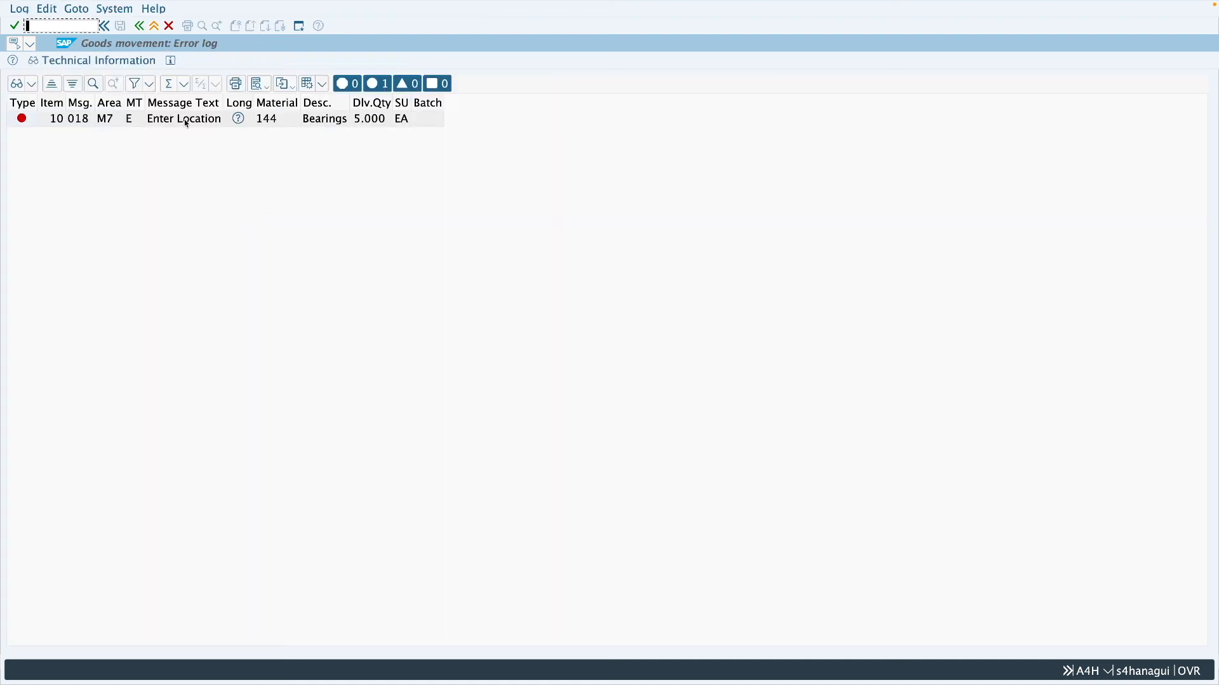
click(155, 27)
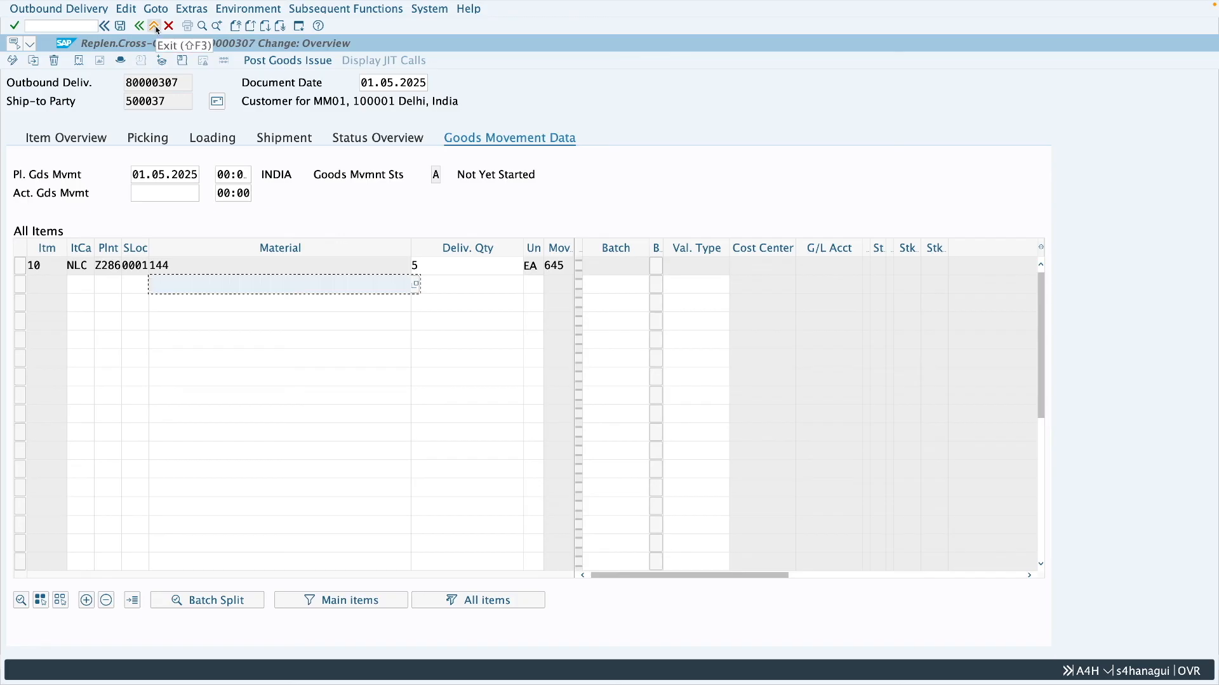
click(154, 26)
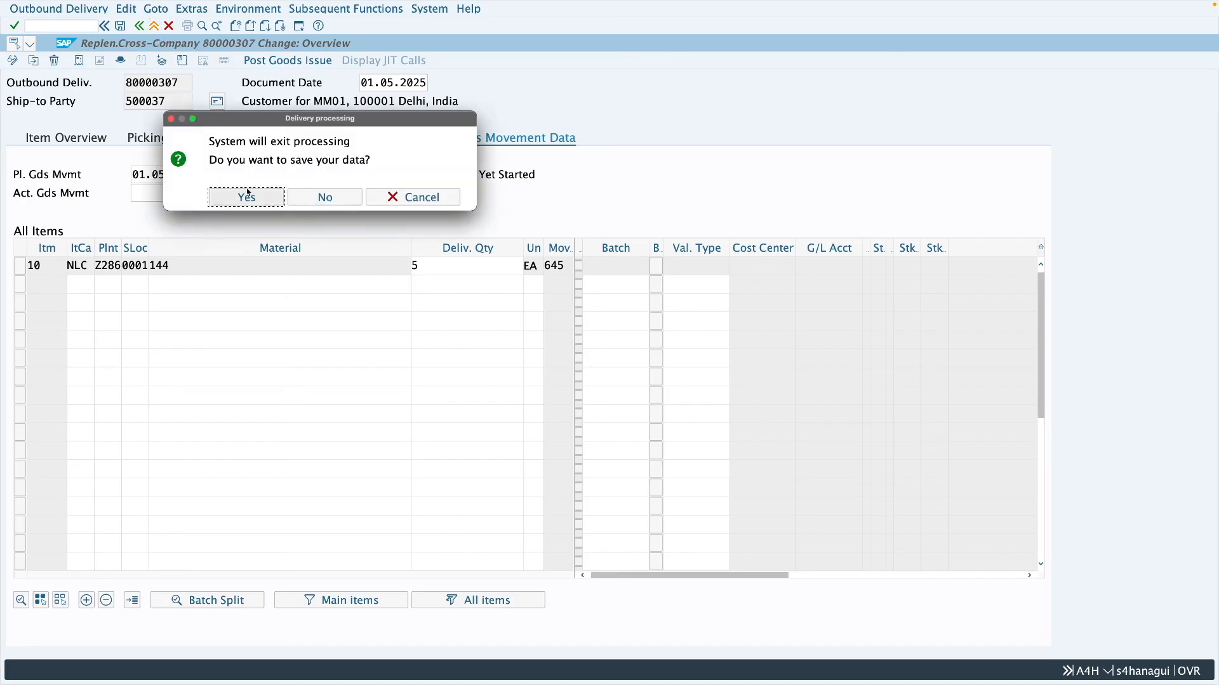
click(325, 197)
- Set the purchase order item's storage location to 0001, save the order and return to the shipping activities list
click(191, 64)
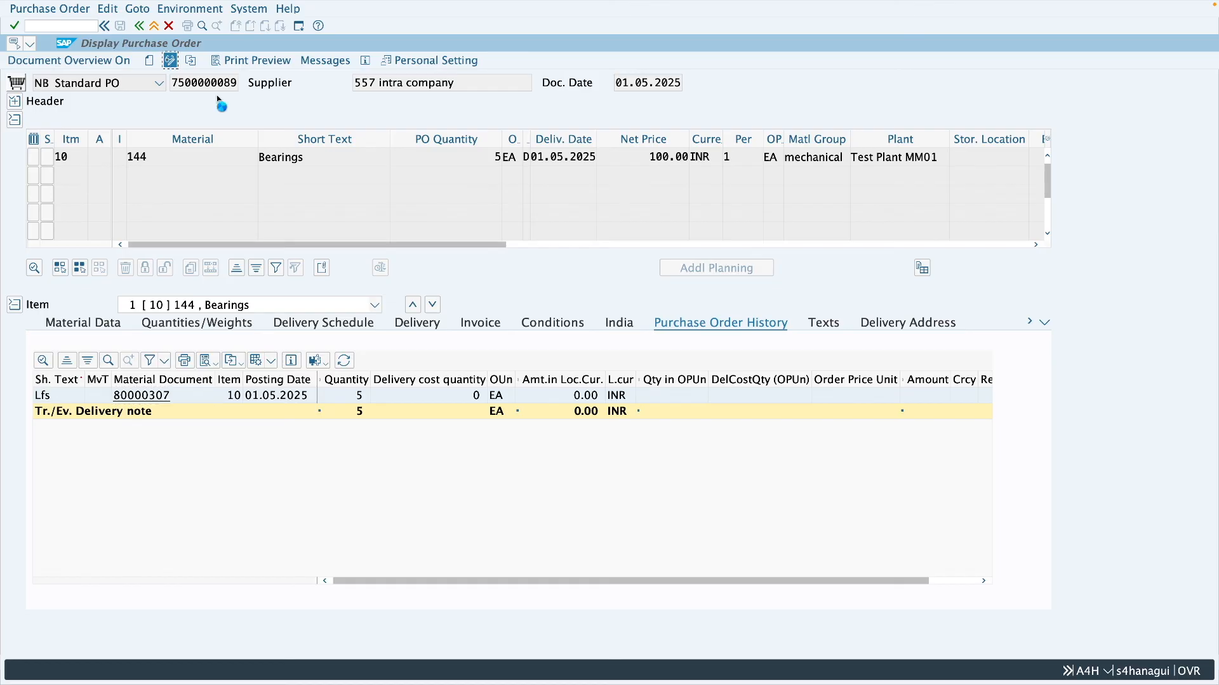
click(992, 157)
text(0001)
key(Return)
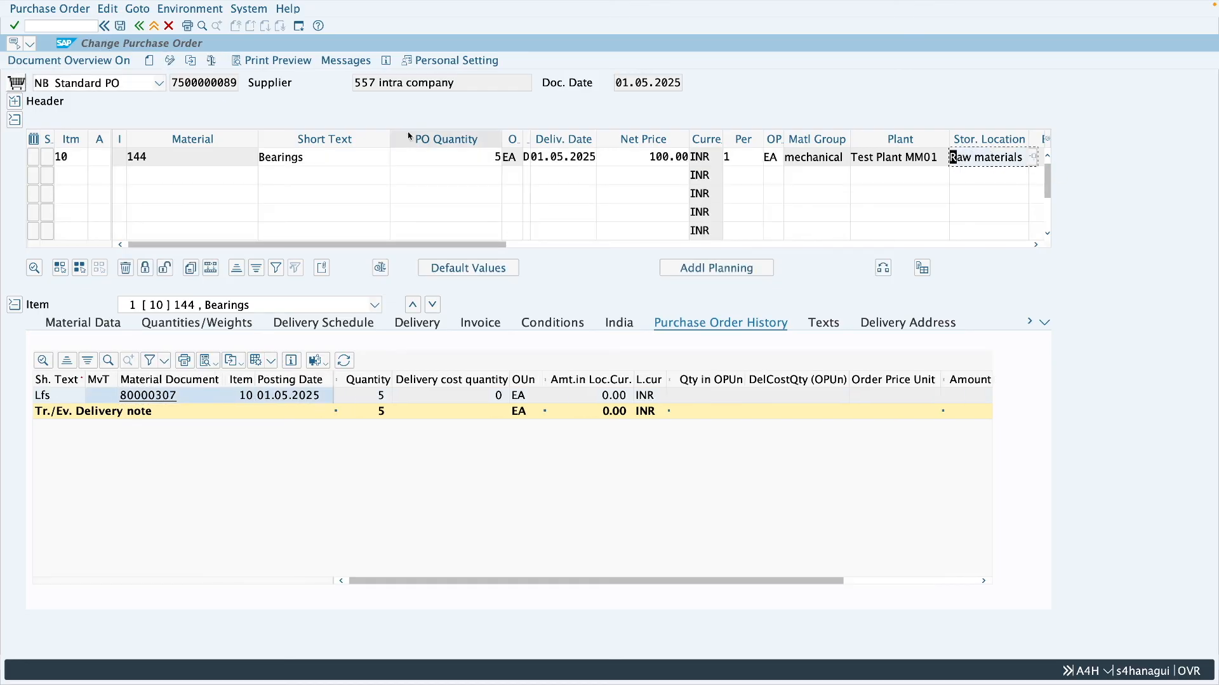
key(ctrl+s)
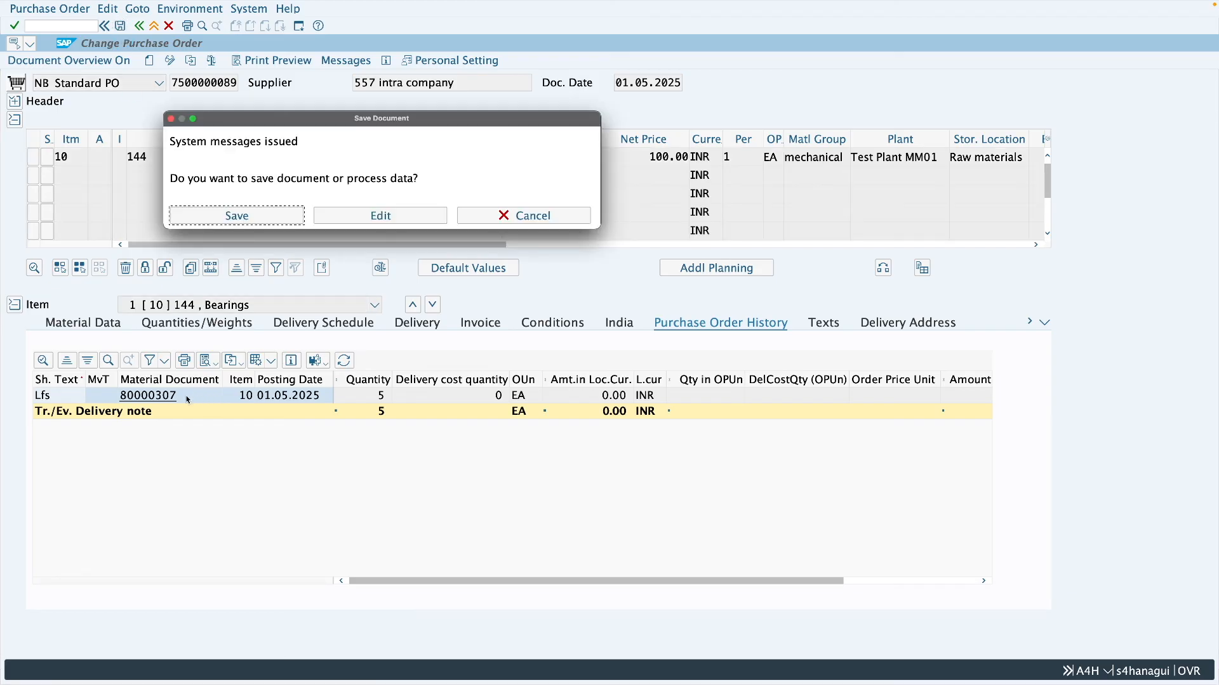
click(248, 225)
key(F3)
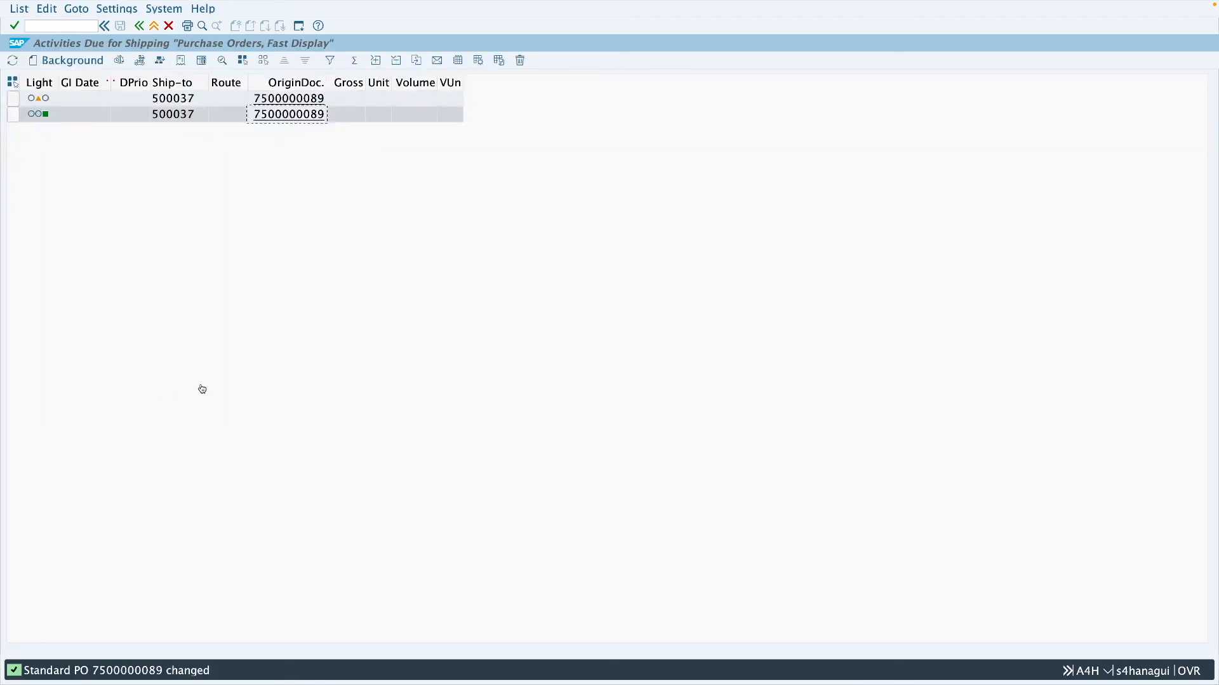
- Reopen the purchase order and display its outbound delivery in change mode
click(258, 118)
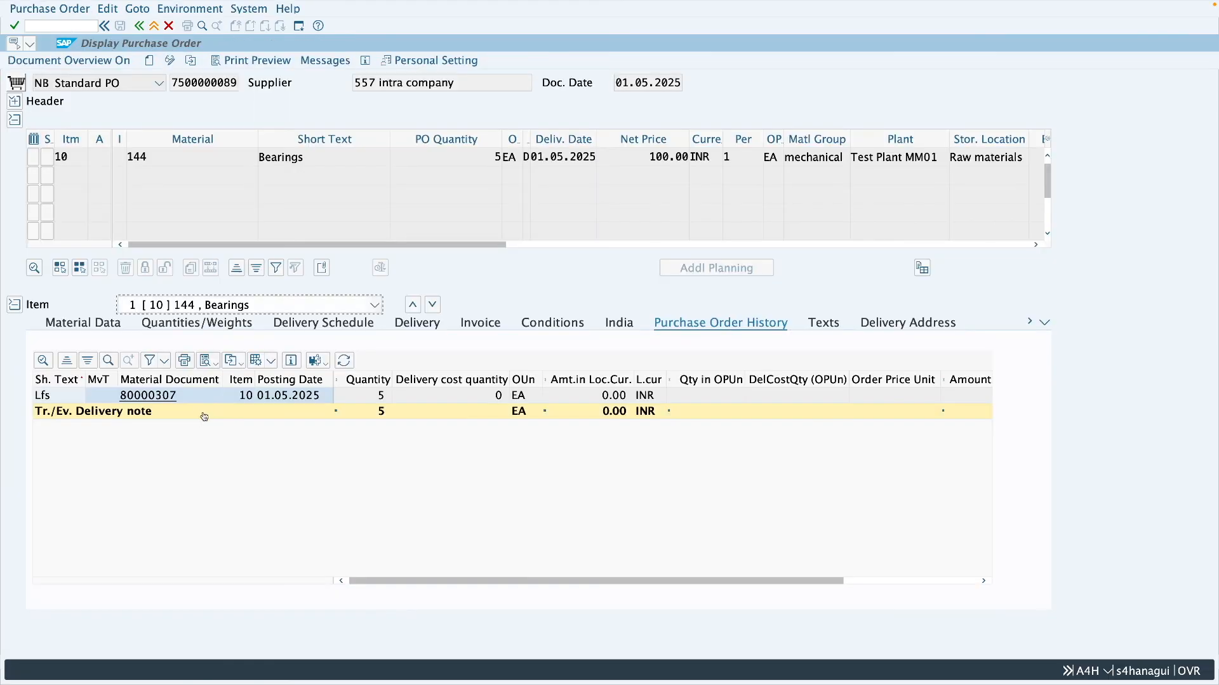
click(156, 397)
click(12, 60)
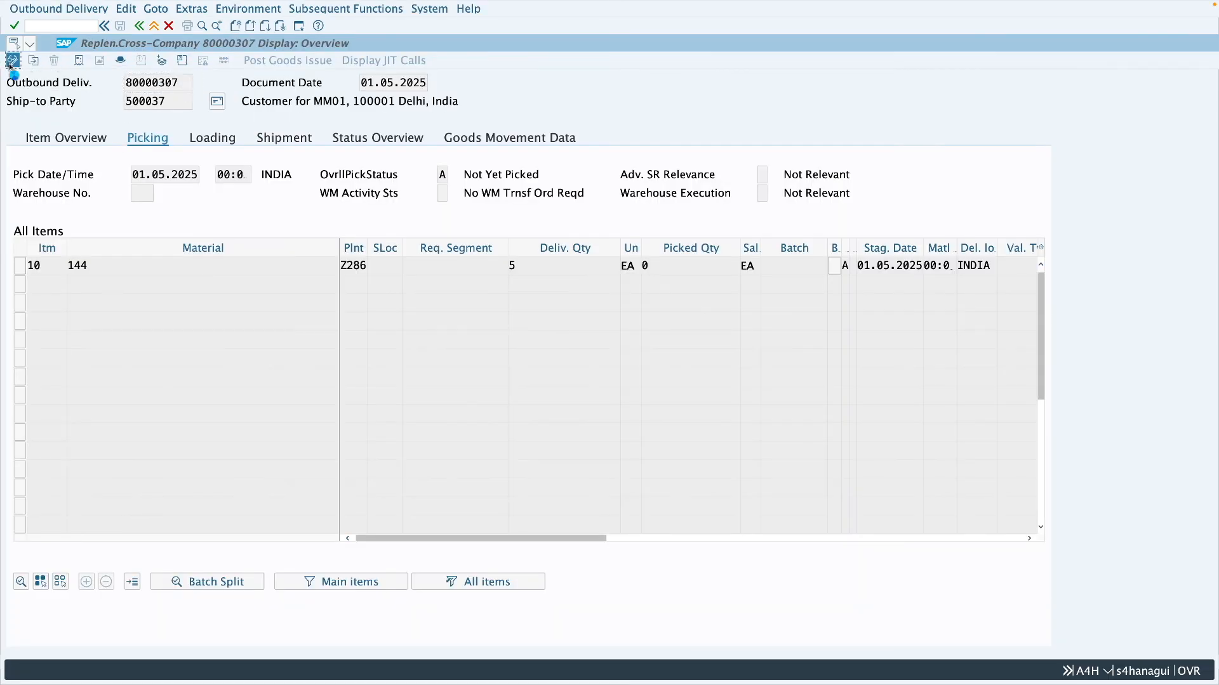
- Set the delivery item's picked quantity to 5 and storage location to 0001, and post the goods issue
click(212, 138)
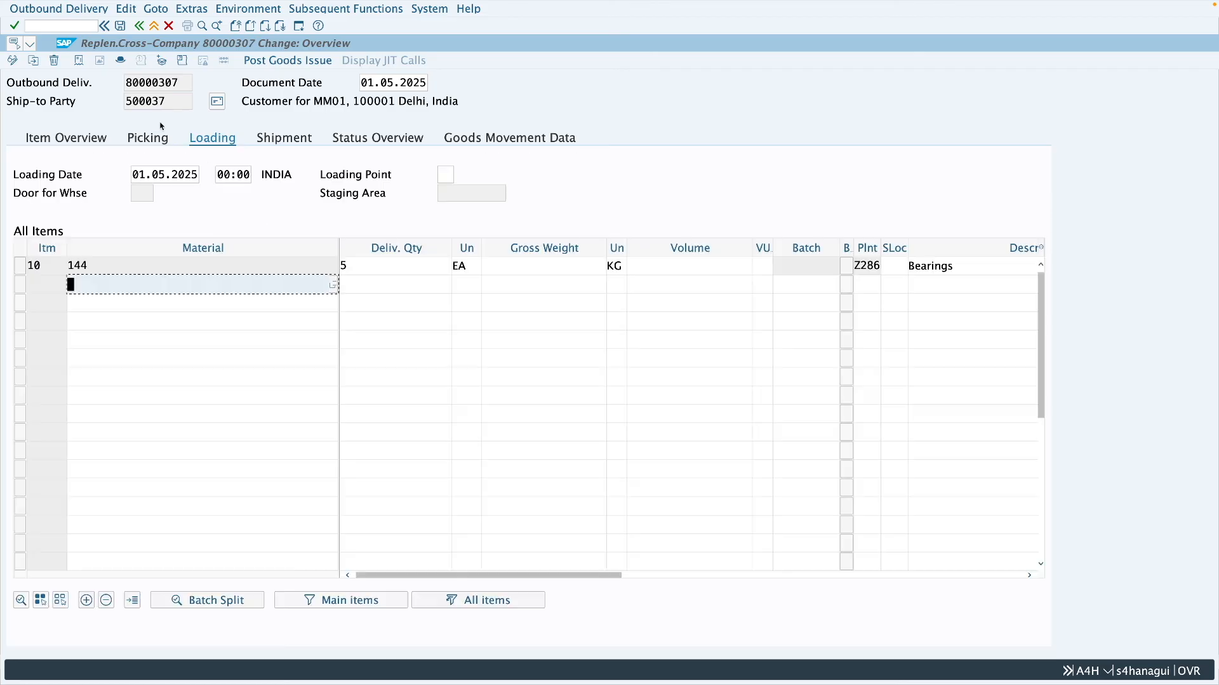
click(146, 136)
click(667, 270)
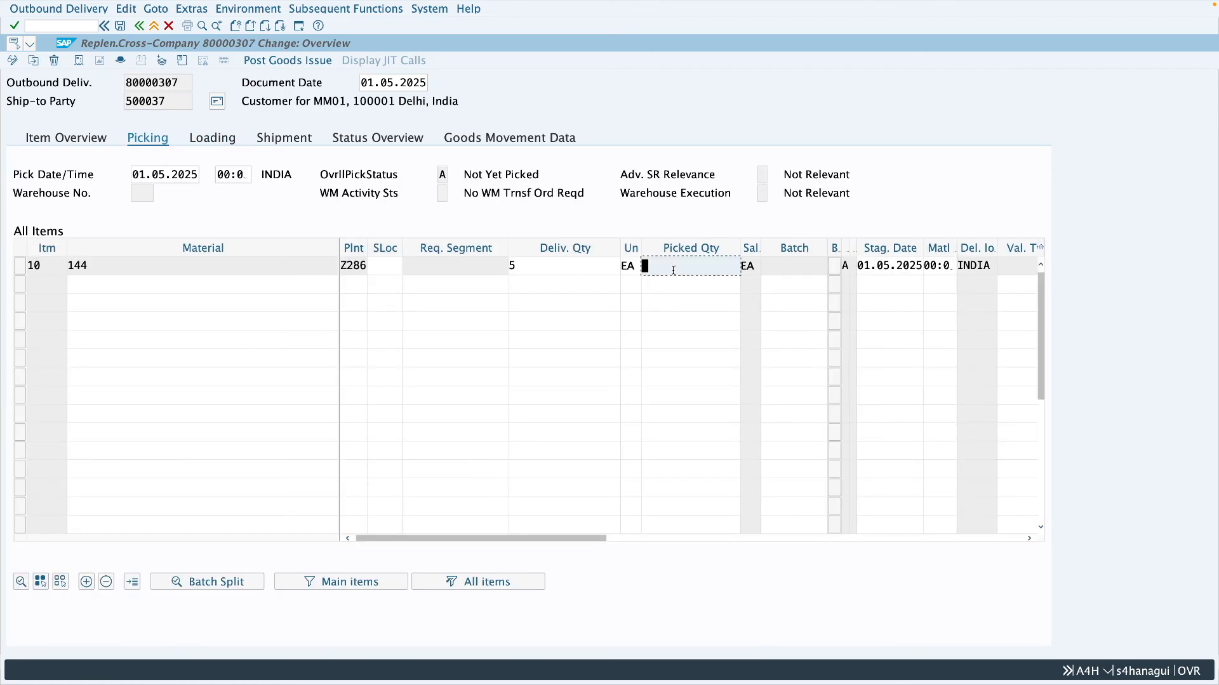
text(5)
click(376, 266)
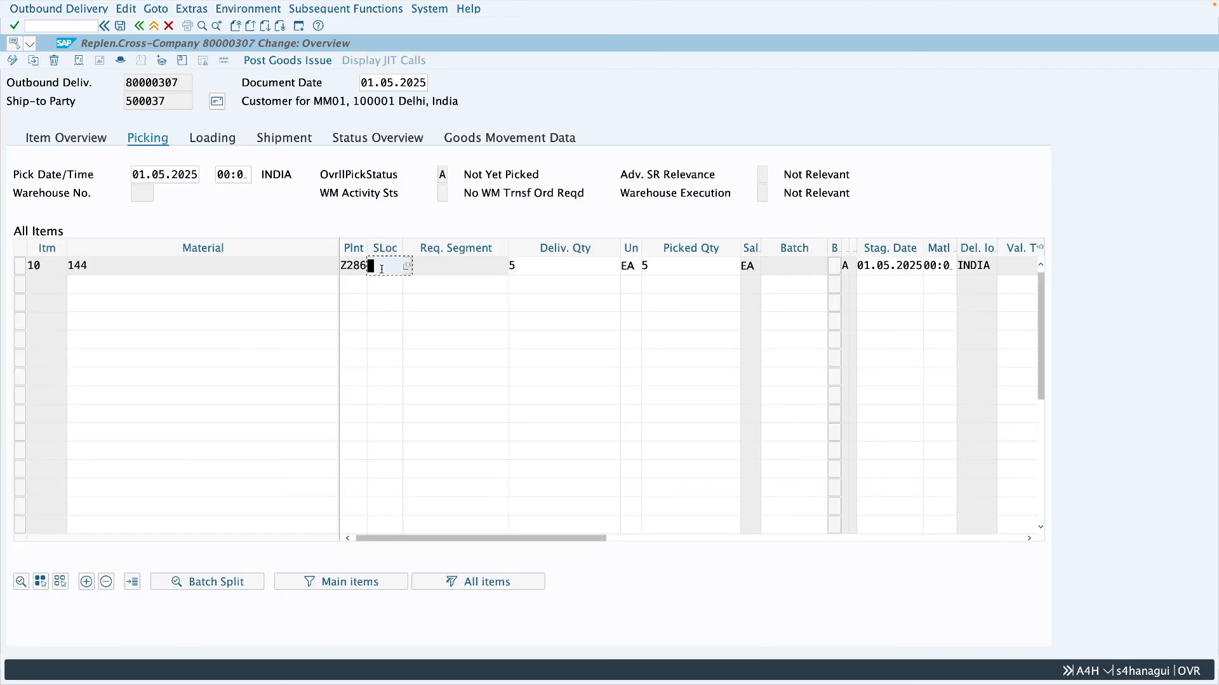
text(0001)
click(292, 61)
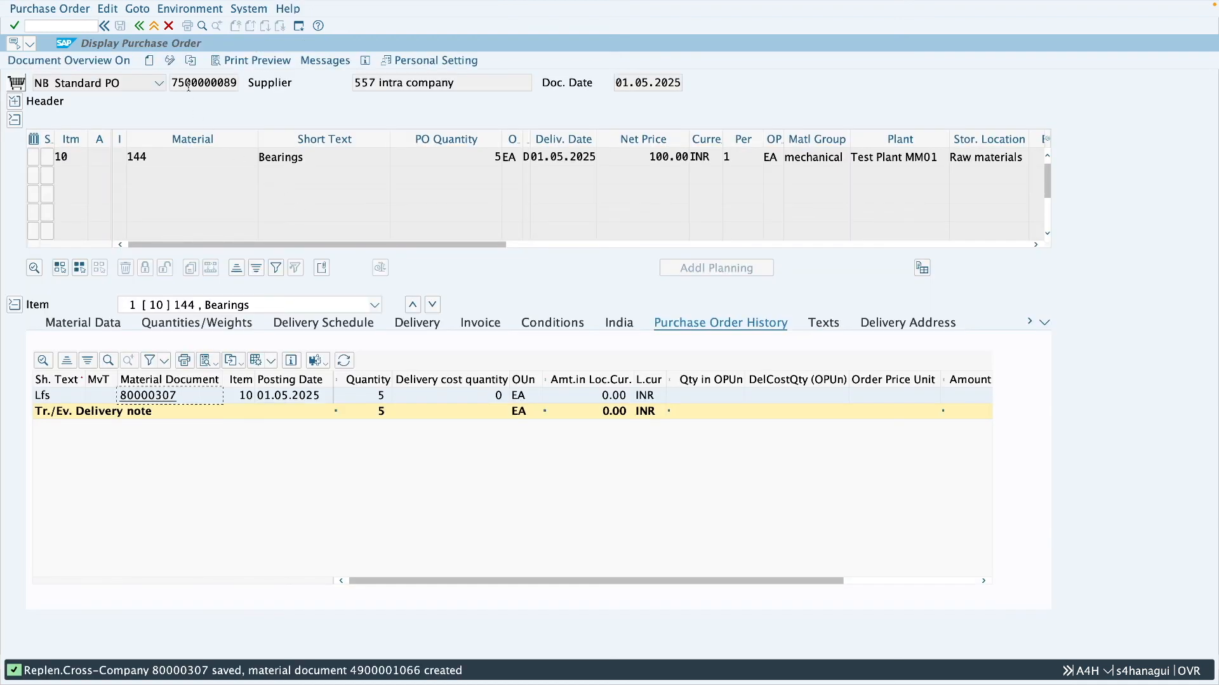
- Reload the purchase order and examine the goods receipt and goods issue entries in its history
click(191, 61)
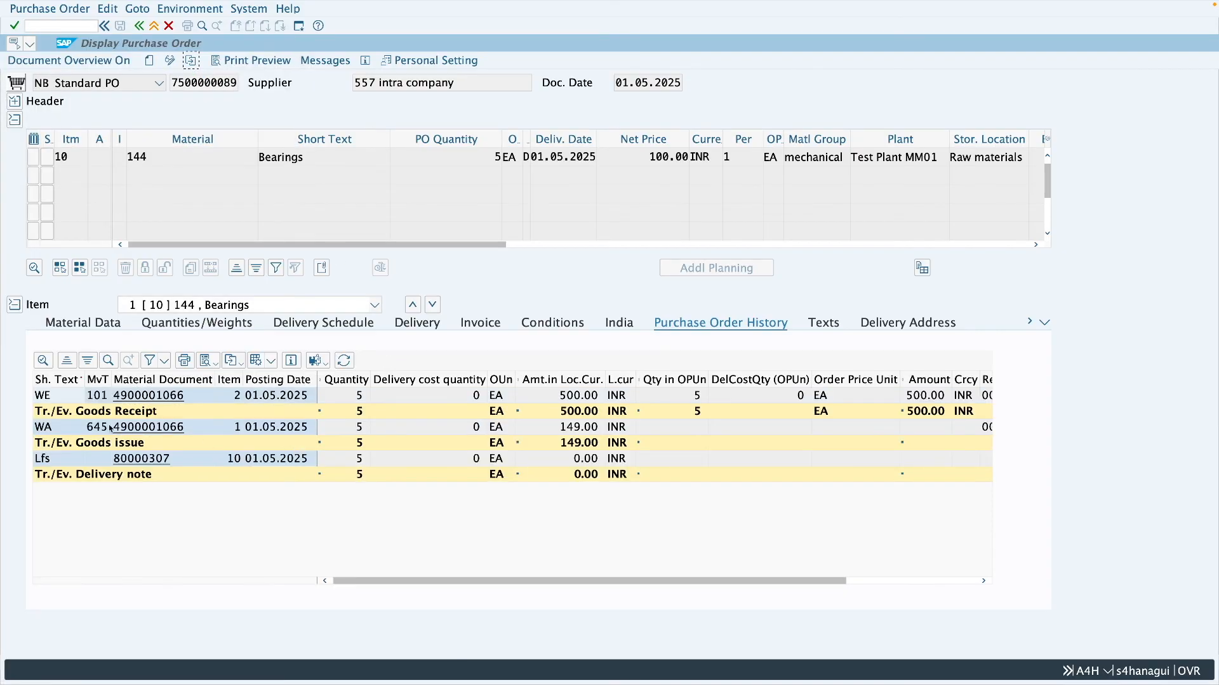
click(92, 399)
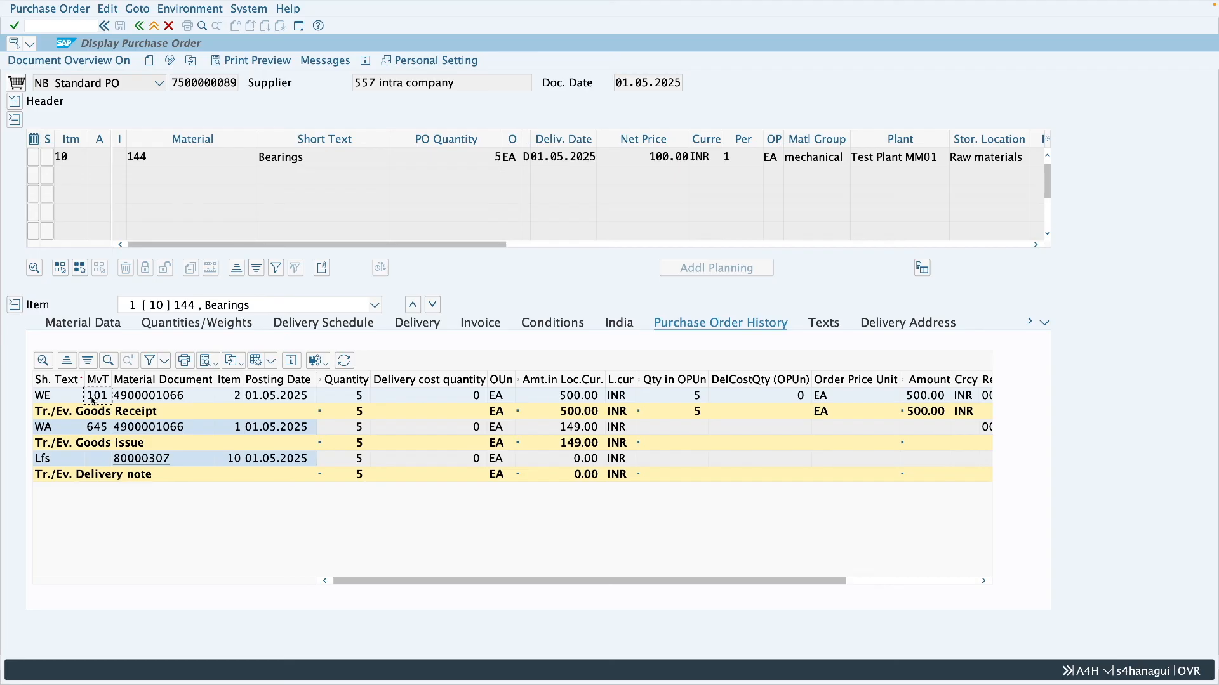
click(390, 432)
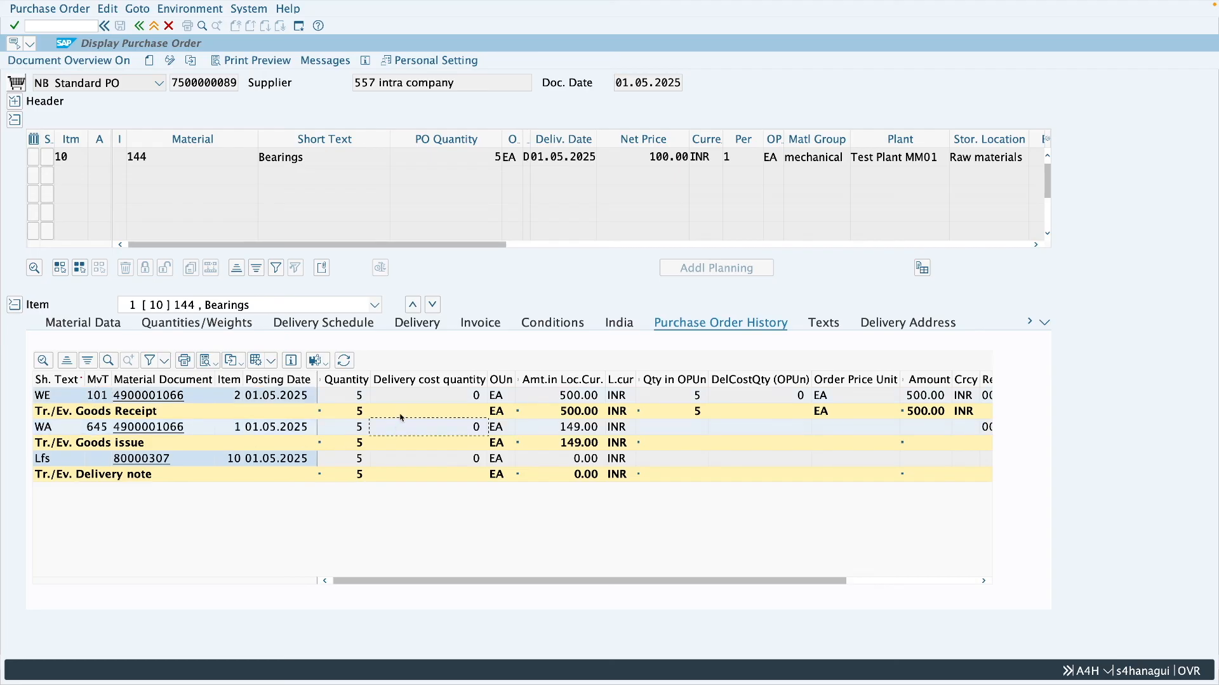
click(404, 401)
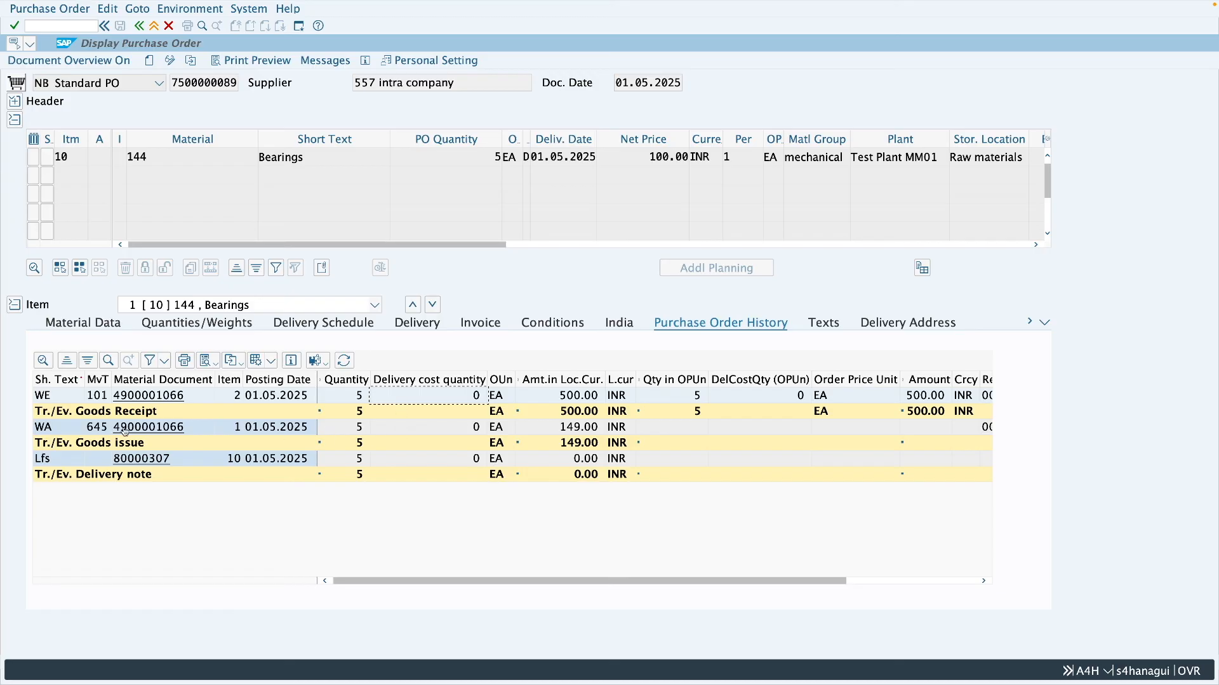
click(395, 435)
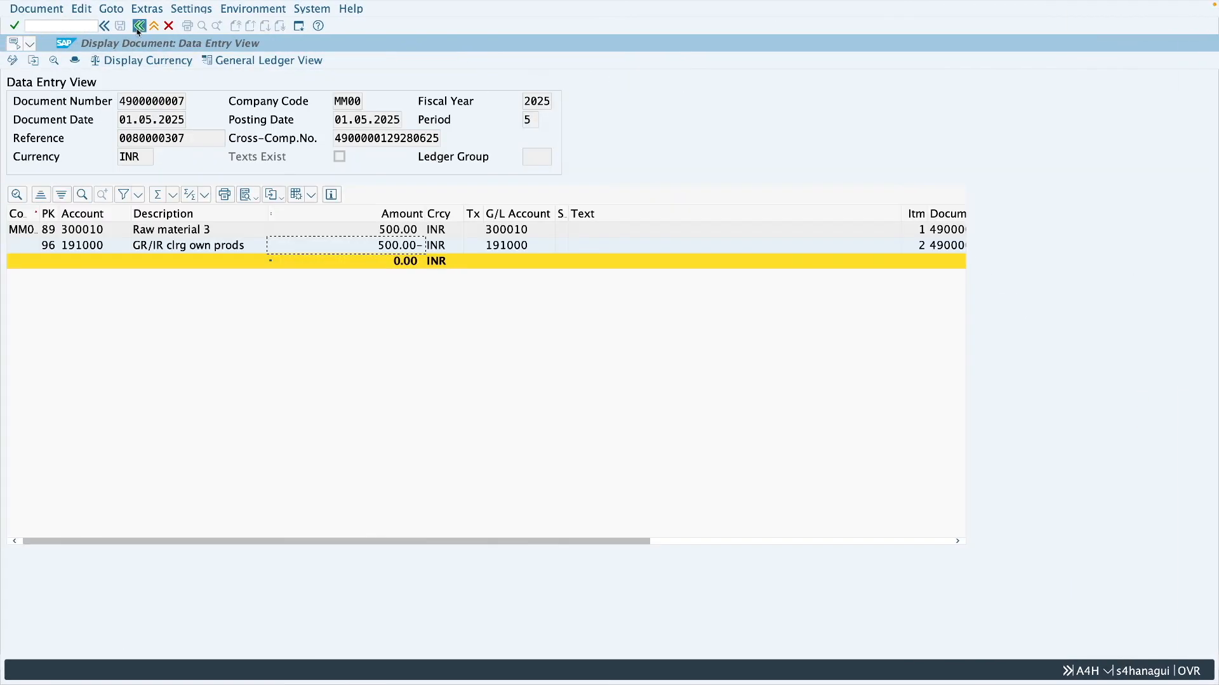
- Examine the material document's accounting documents and the movement types of lines 1 and 2, and return to the purchase order
click(138, 26)
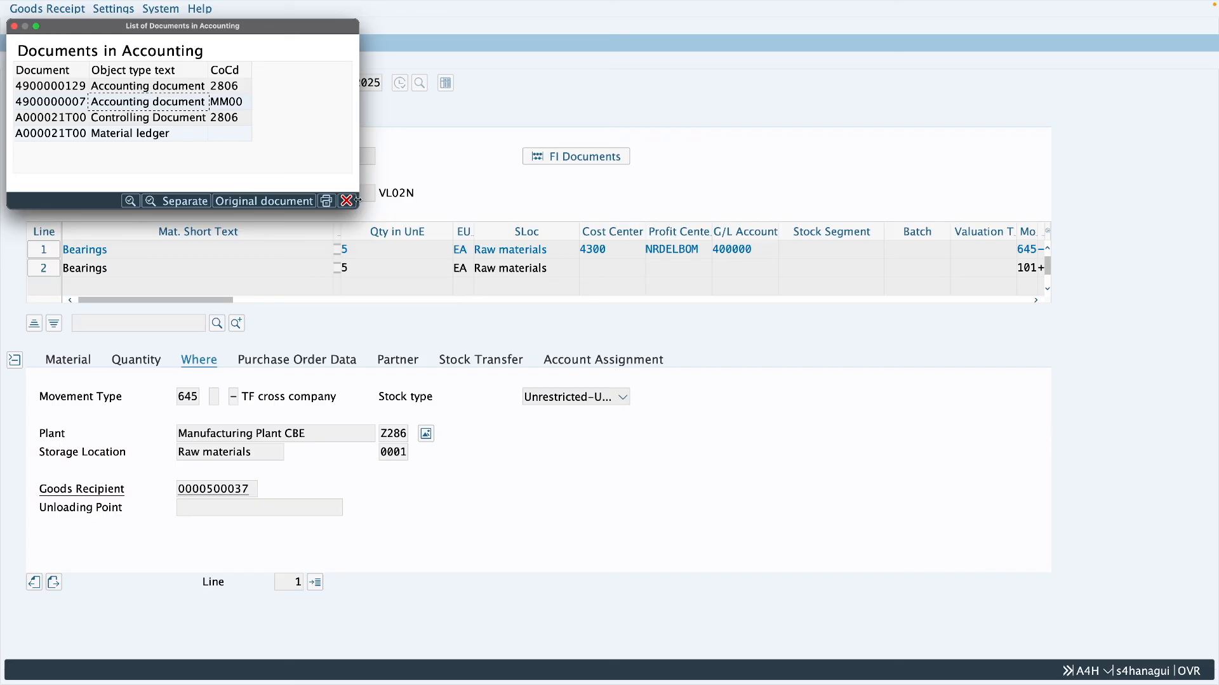
click(348, 201)
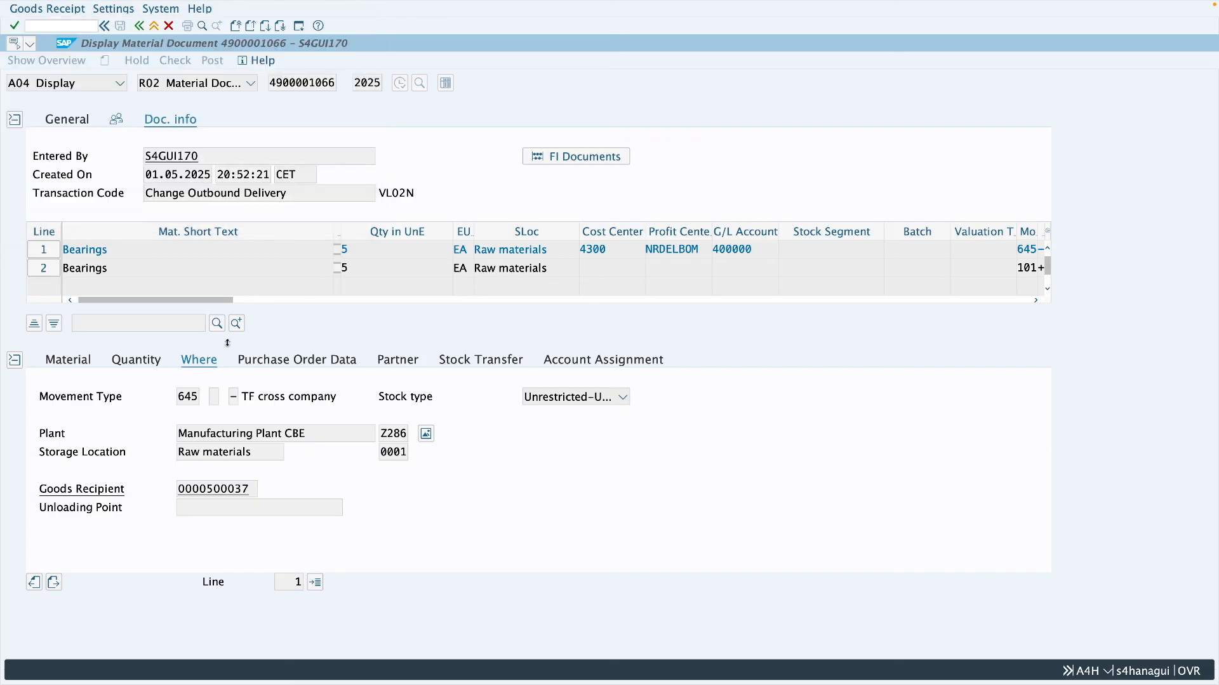
click(45, 250)
click(41, 269)
drag(201, 398, 174, 402)
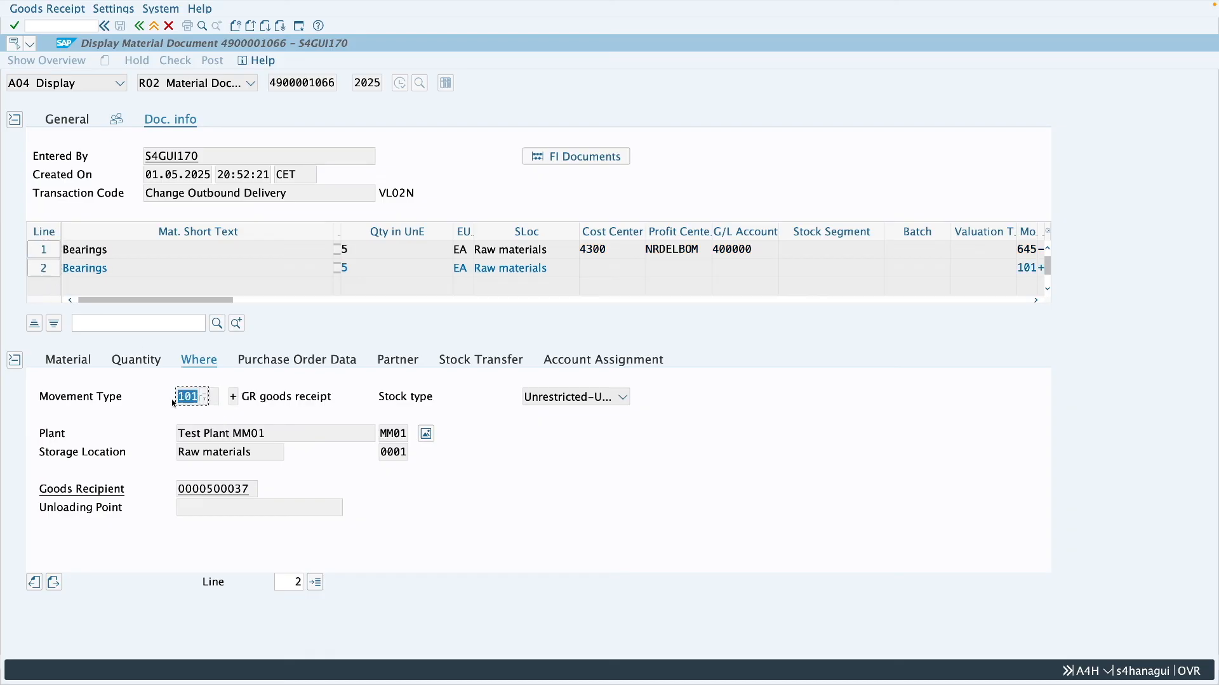
click(278, 395)
click(154, 26)
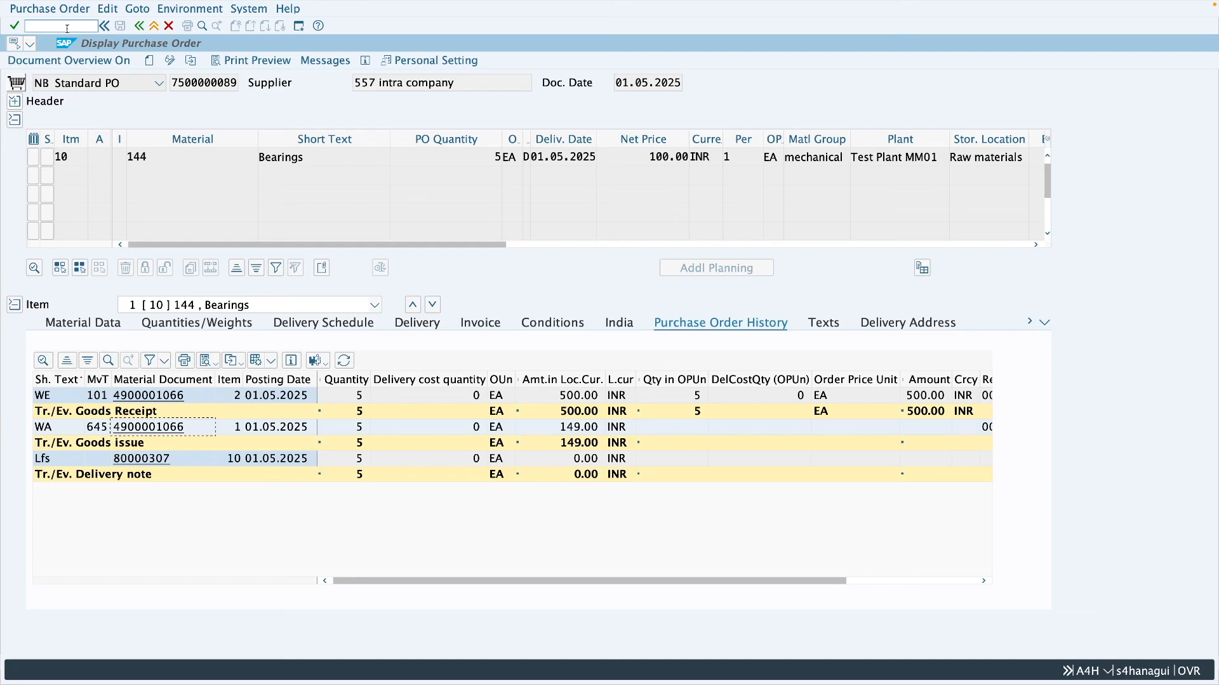